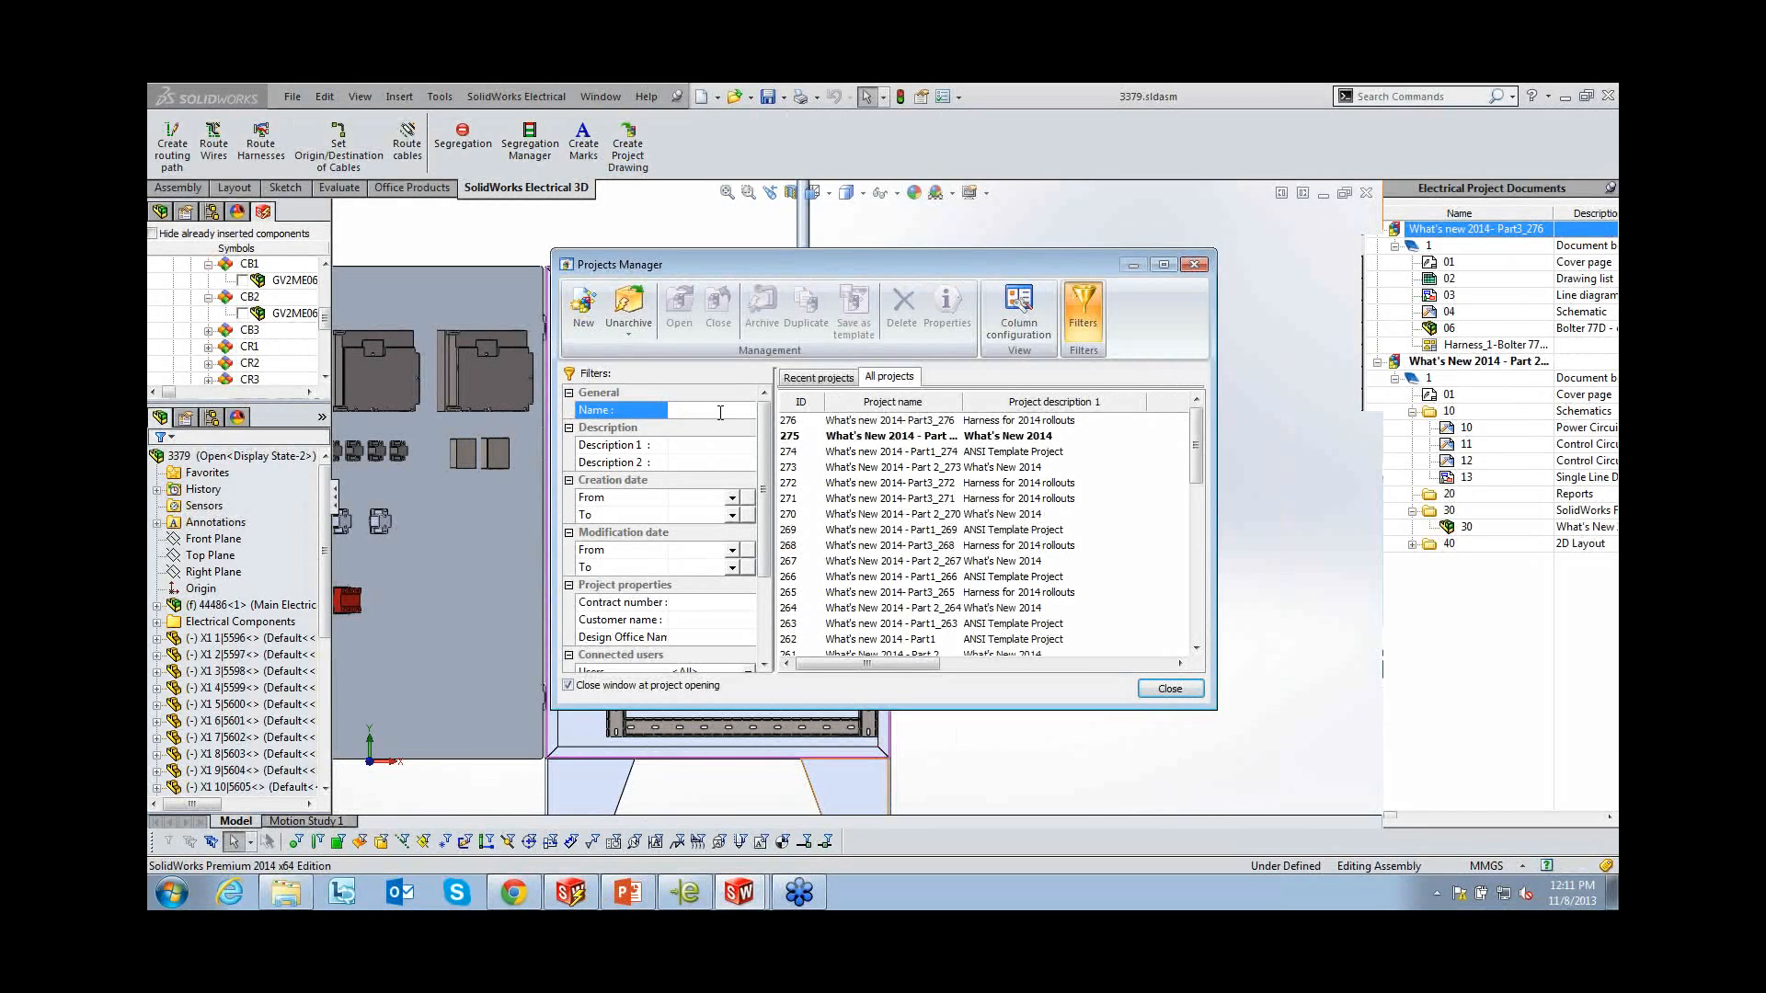
# Filter all projects by name to find What's new 2014 - Part1_274, open it and expand it in the project documents tree
pyautogui.hotkey('ctrl', 'v')
pyautogui.press('Return')
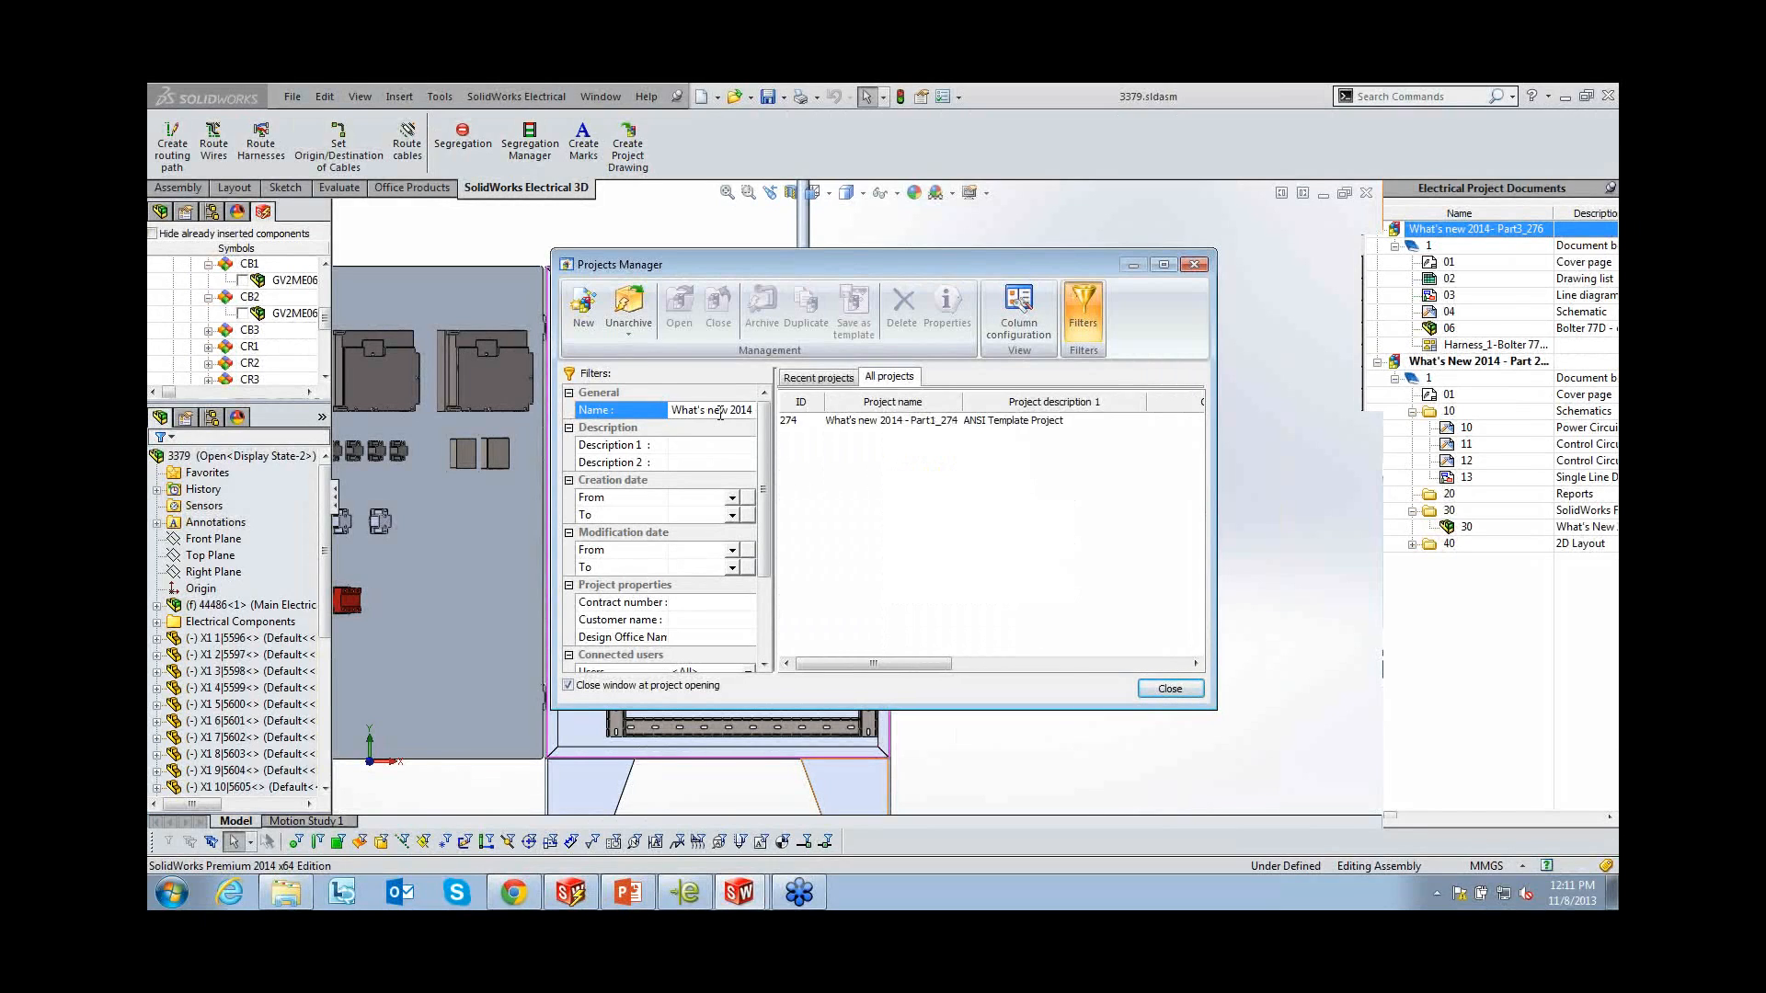
pyautogui.doubleClick(914, 427)
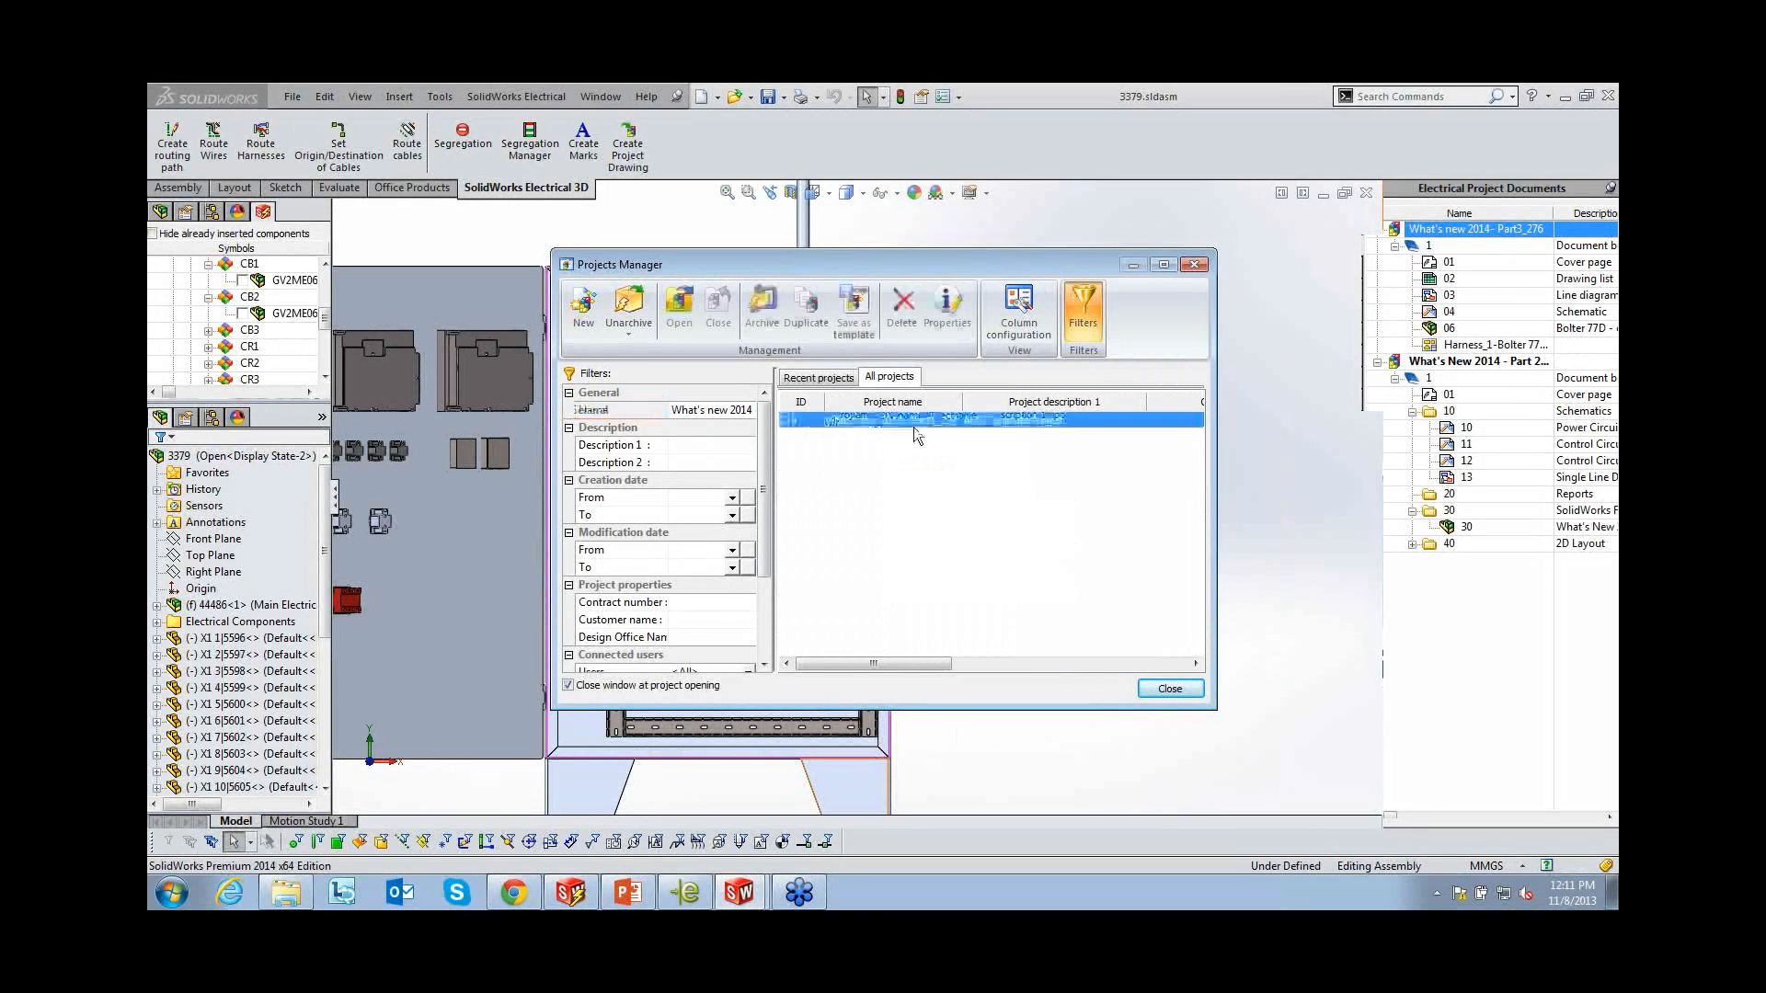
pyautogui.click(1379, 560)
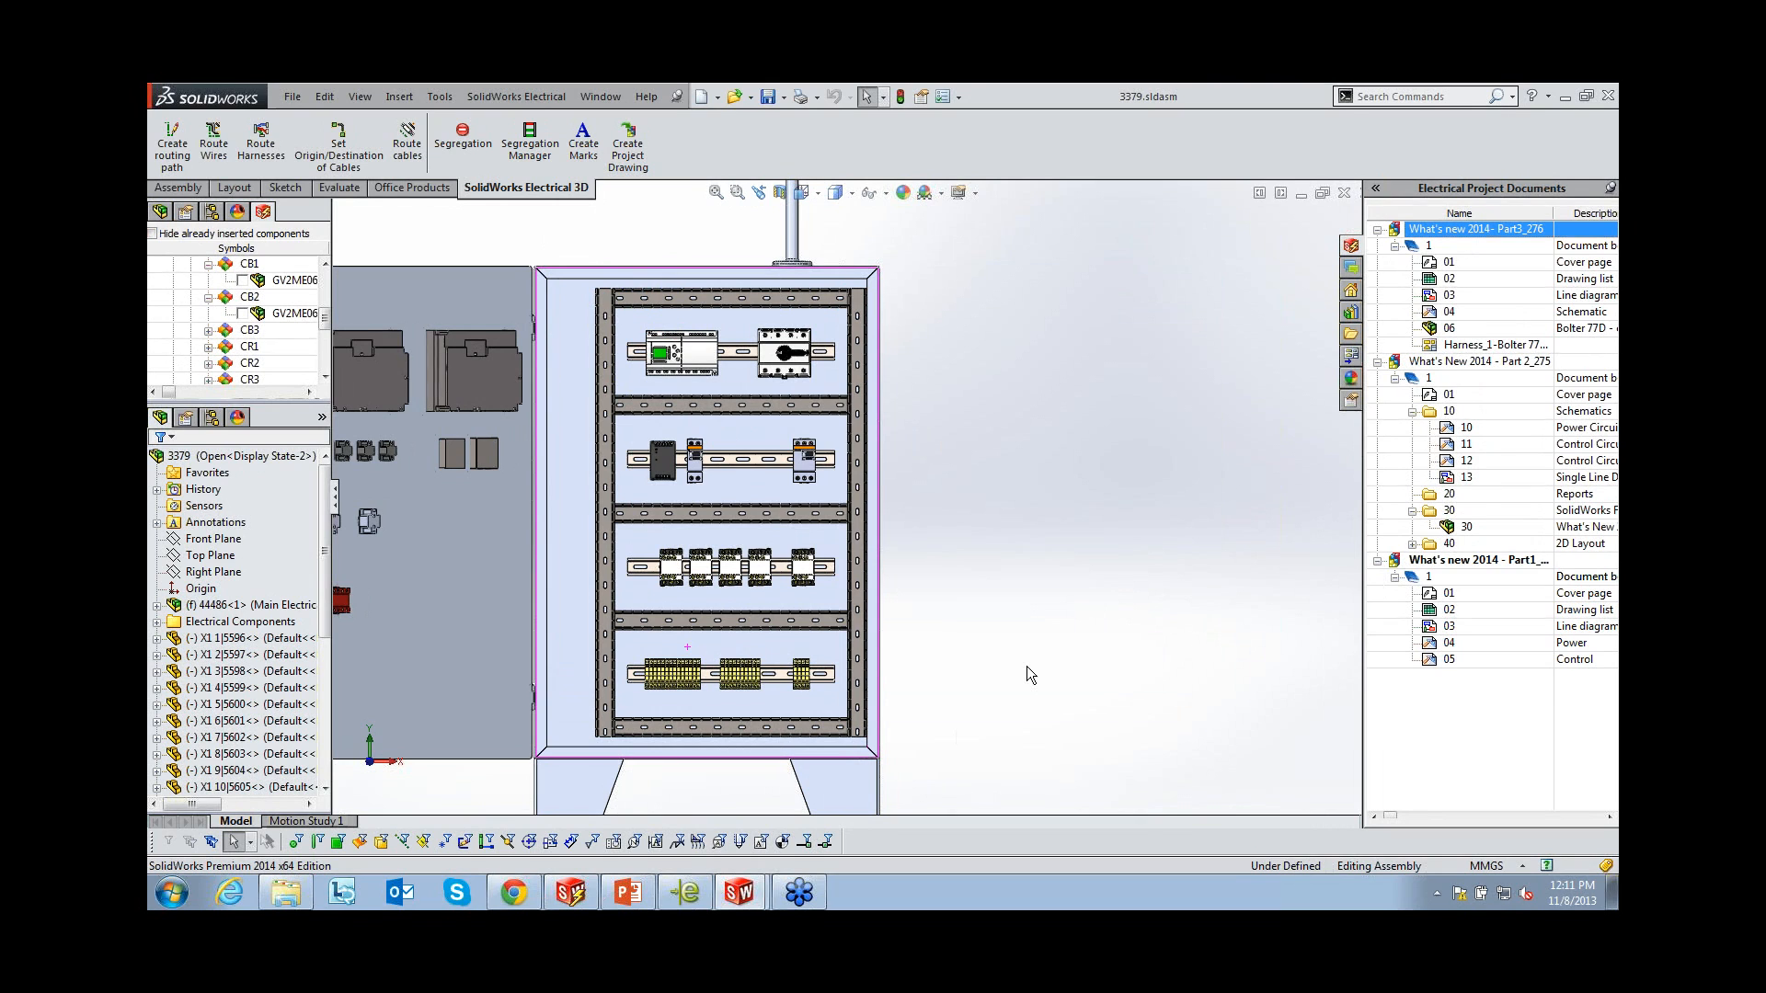
# Switch to SolidWorks Electrical and open the 03 - Line diagram drawing of What's new 2014 - Part1_274
pyautogui.hotkey('alt', 'Tab')
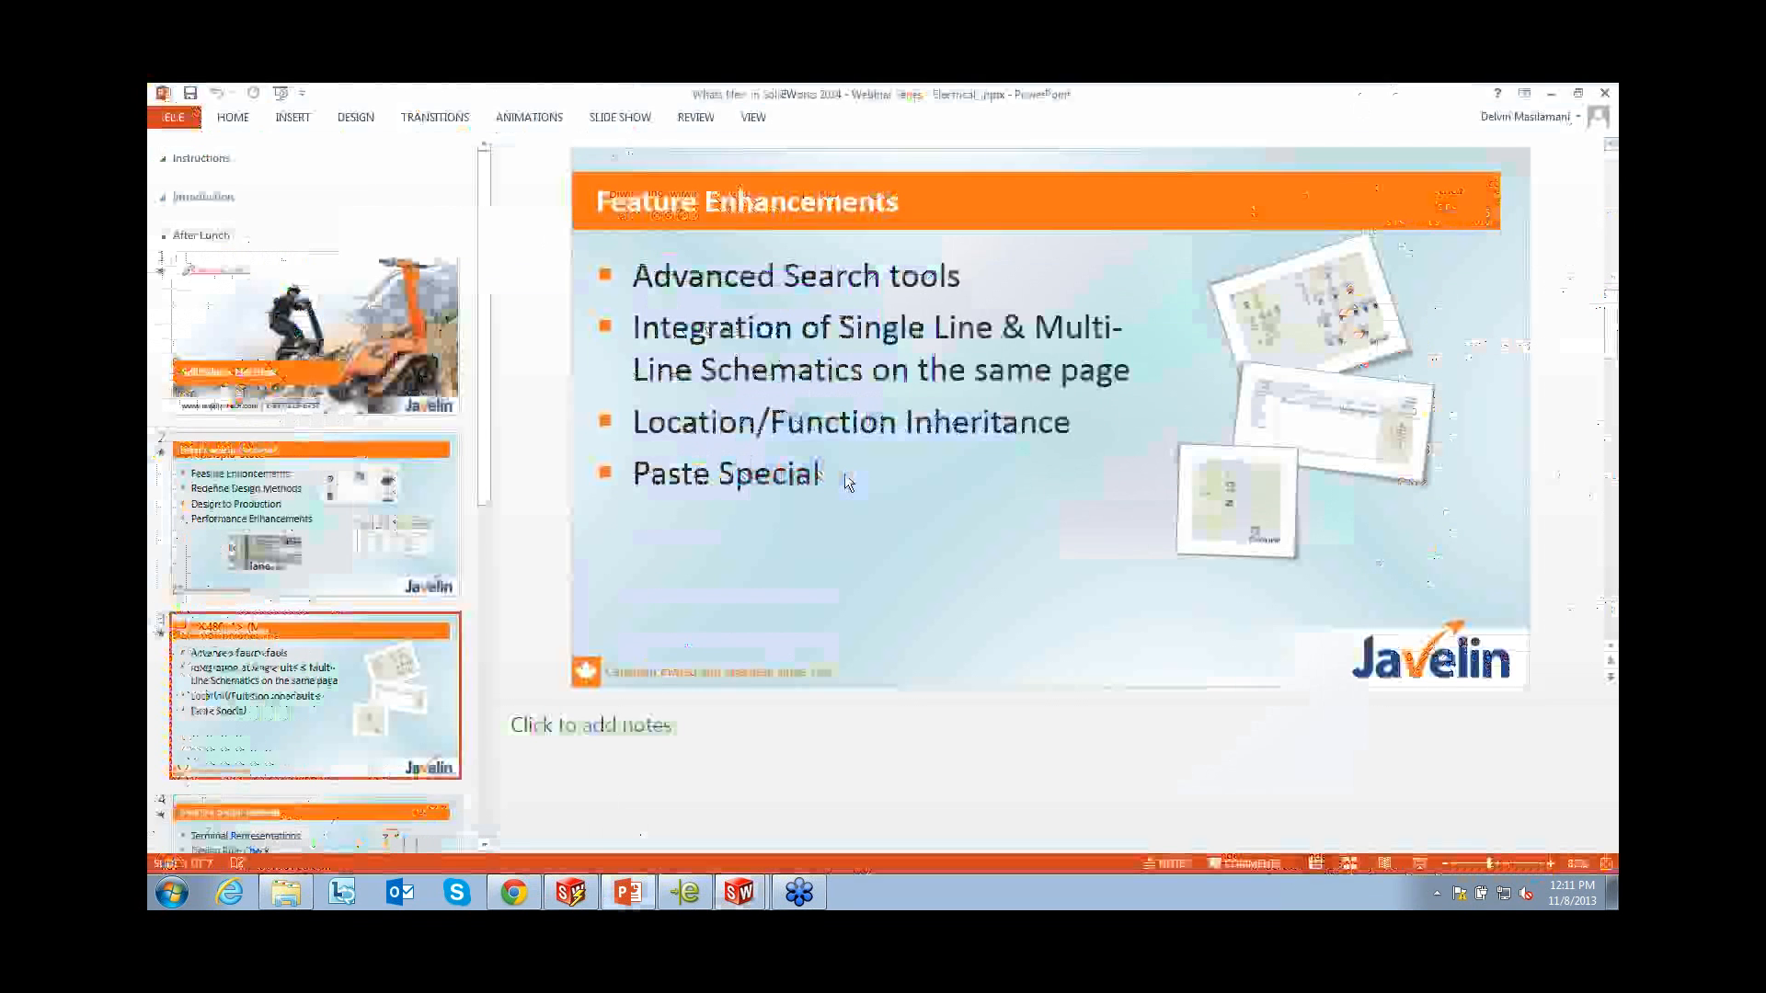
pyautogui.click(573, 892)
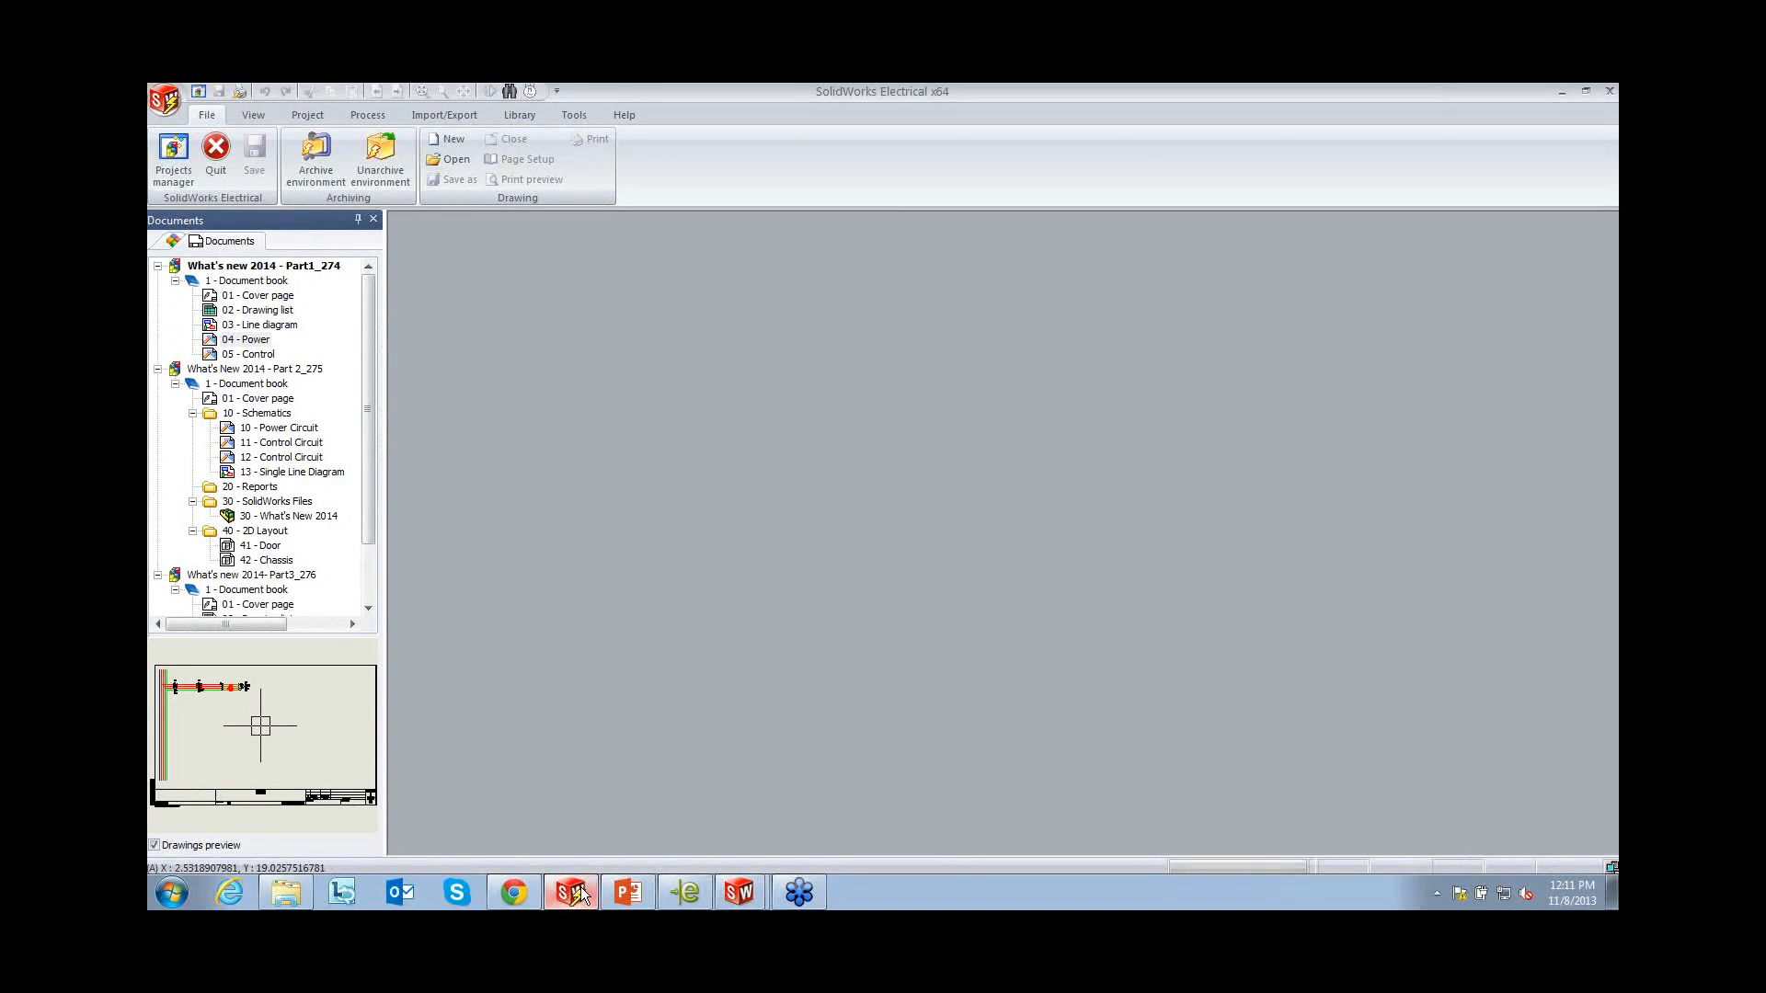
pyautogui.doubleClick(263, 325)
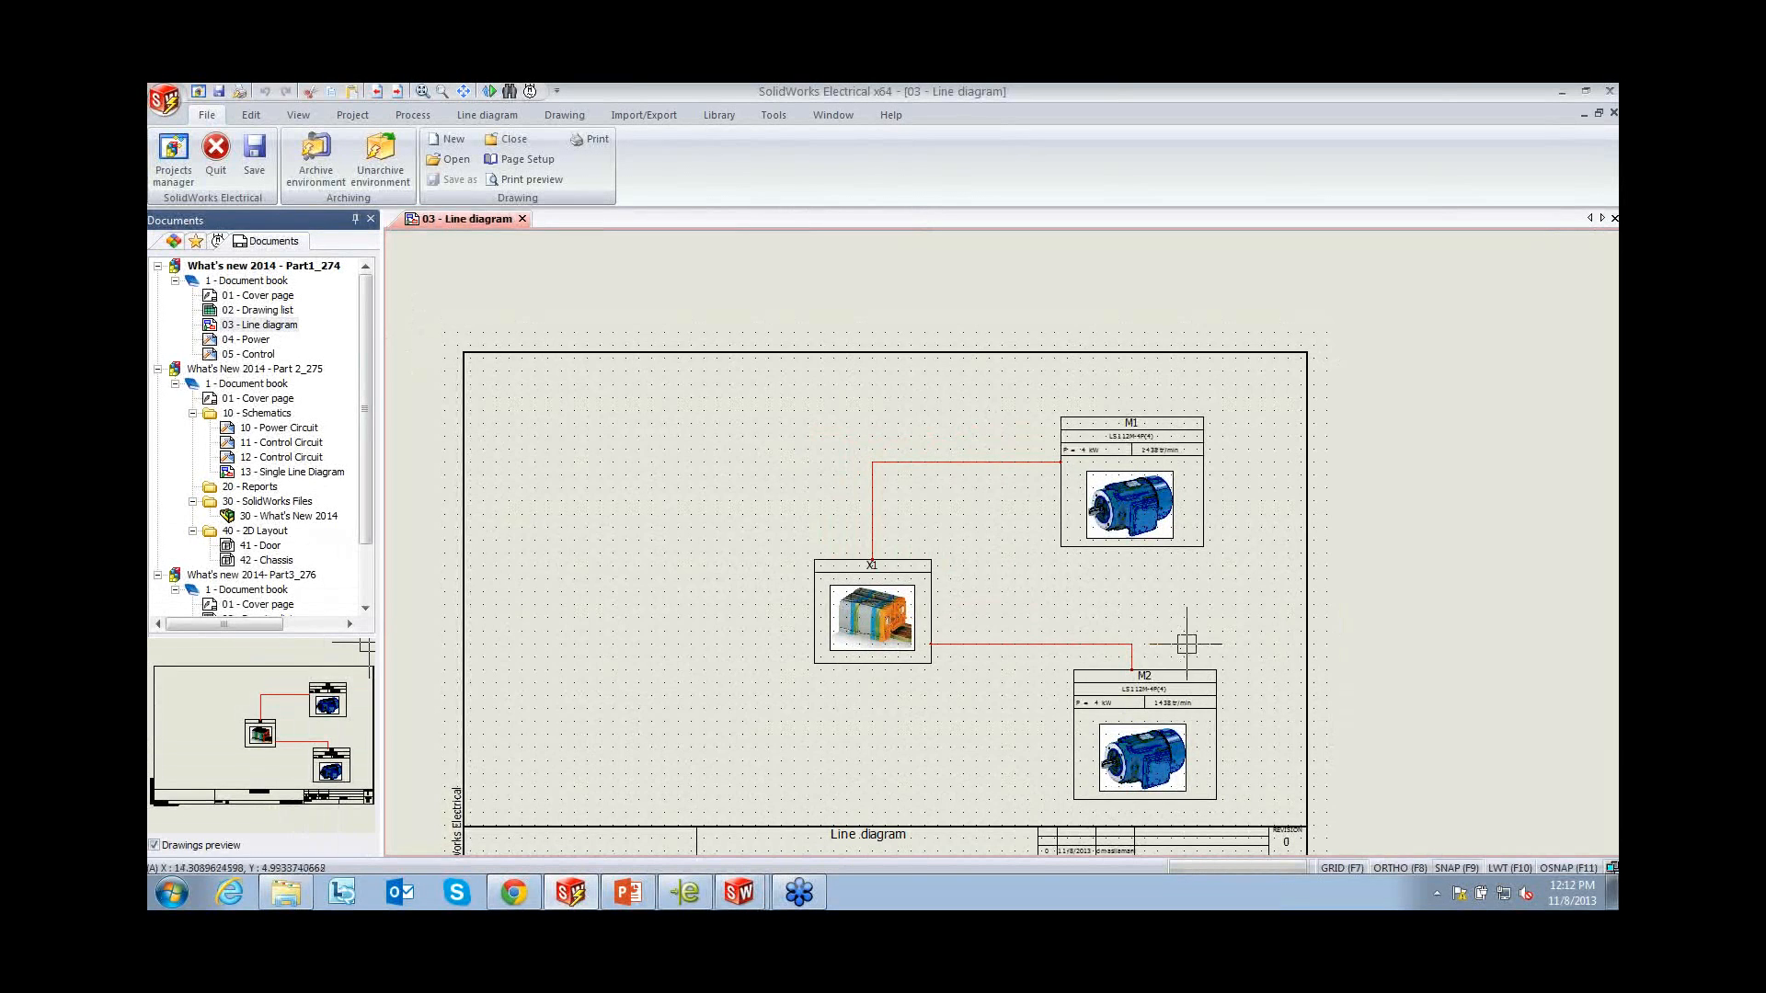
# Move terminal strip X1, motors M1 and M2 and their cables from the line diagram into the free area of 04 - Power
pyautogui.click(798, 391)
pyautogui.click(1241, 814)
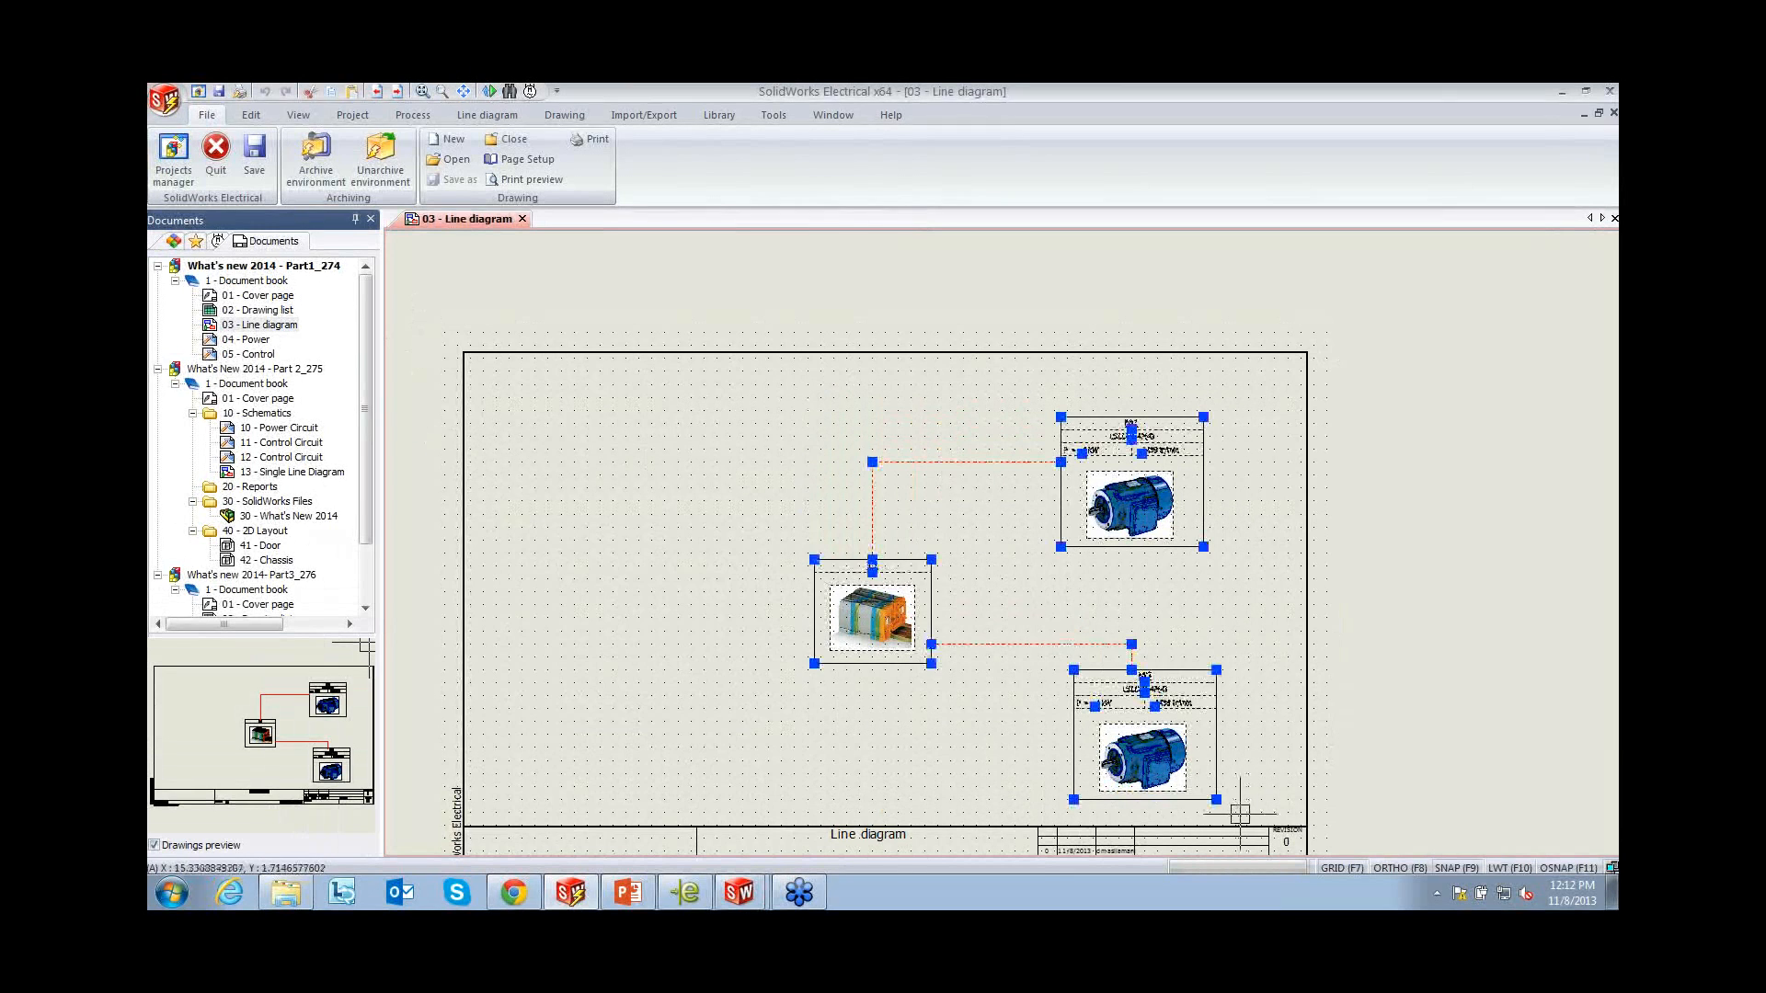
pyautogui.press('Delete')
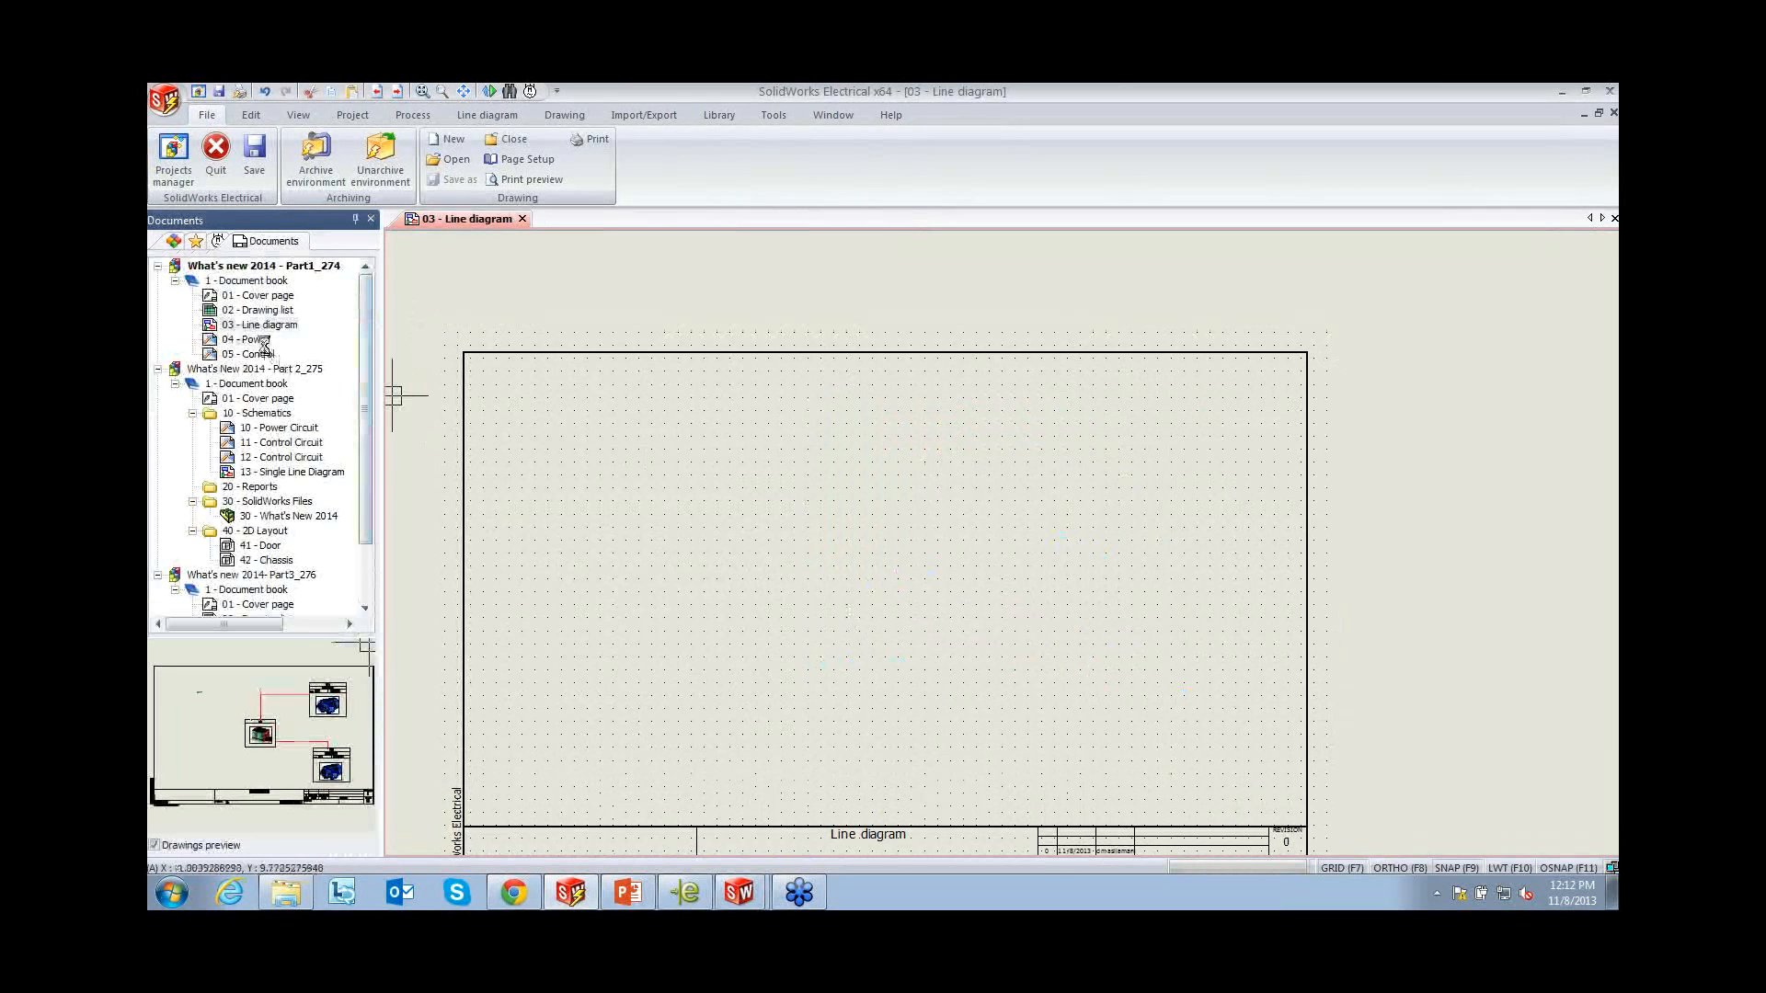
pyautogui.click(248, 339)
pyautogui.doubleClick(263, 344)
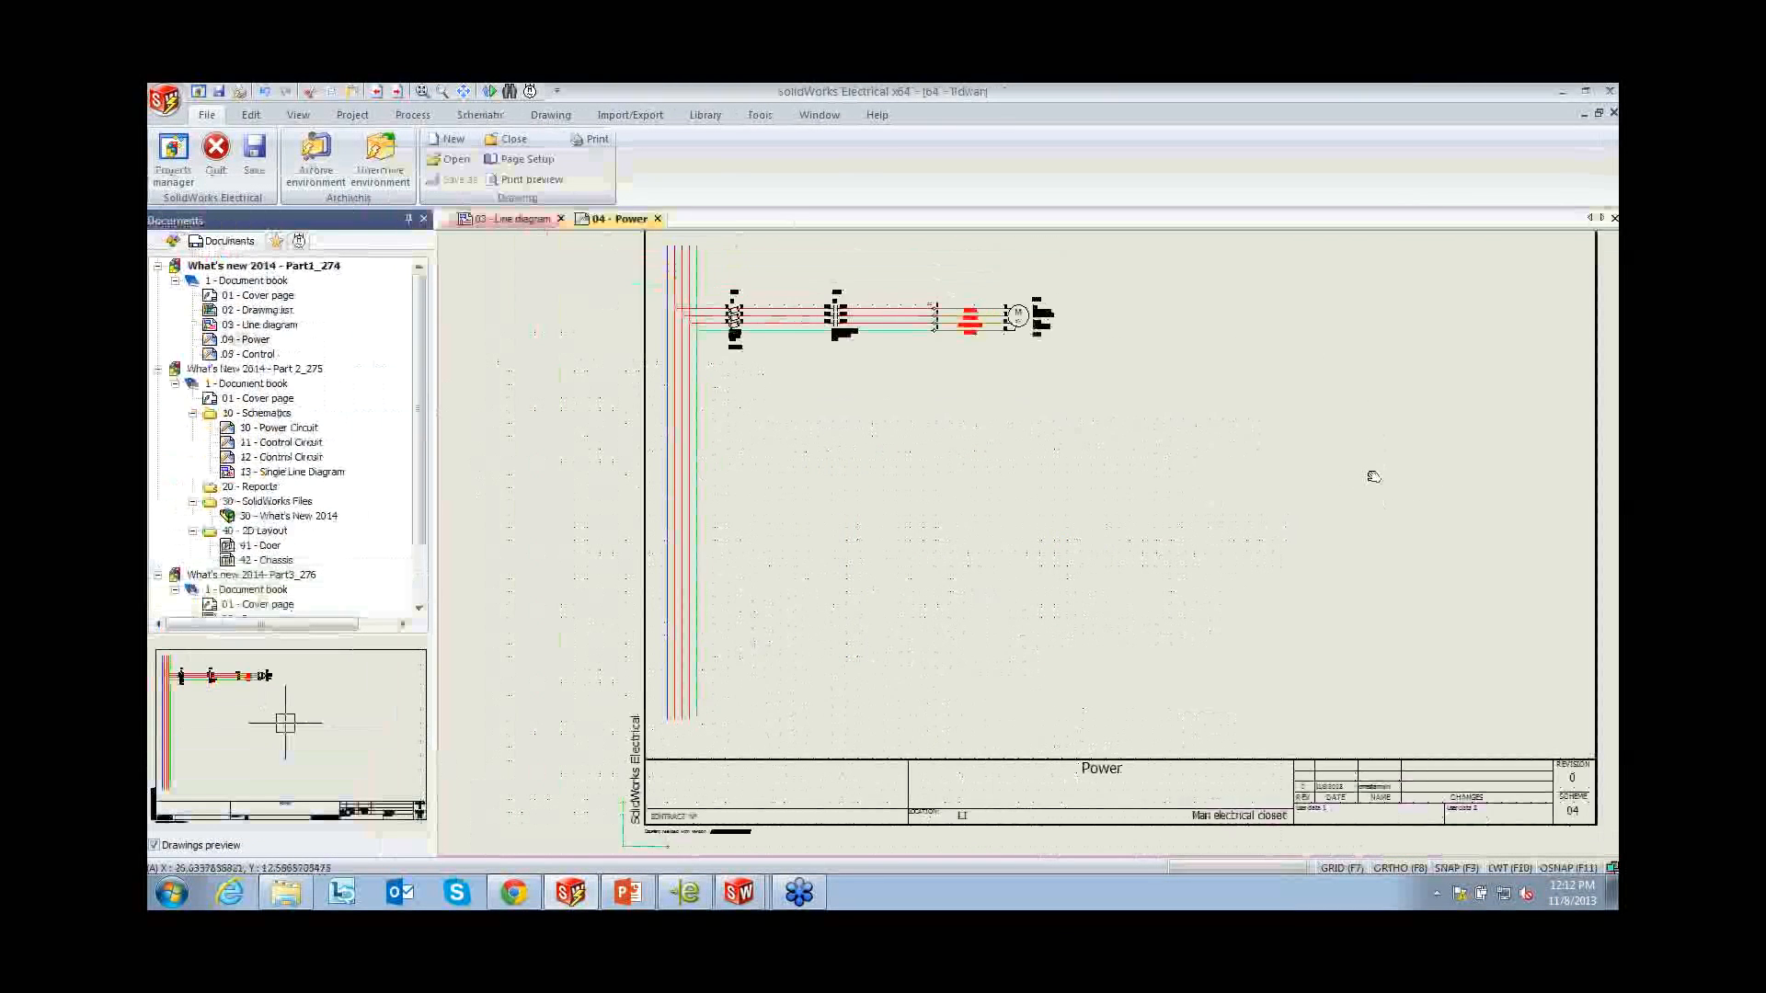
pyautogui.hotkey('ctrl', 'z')
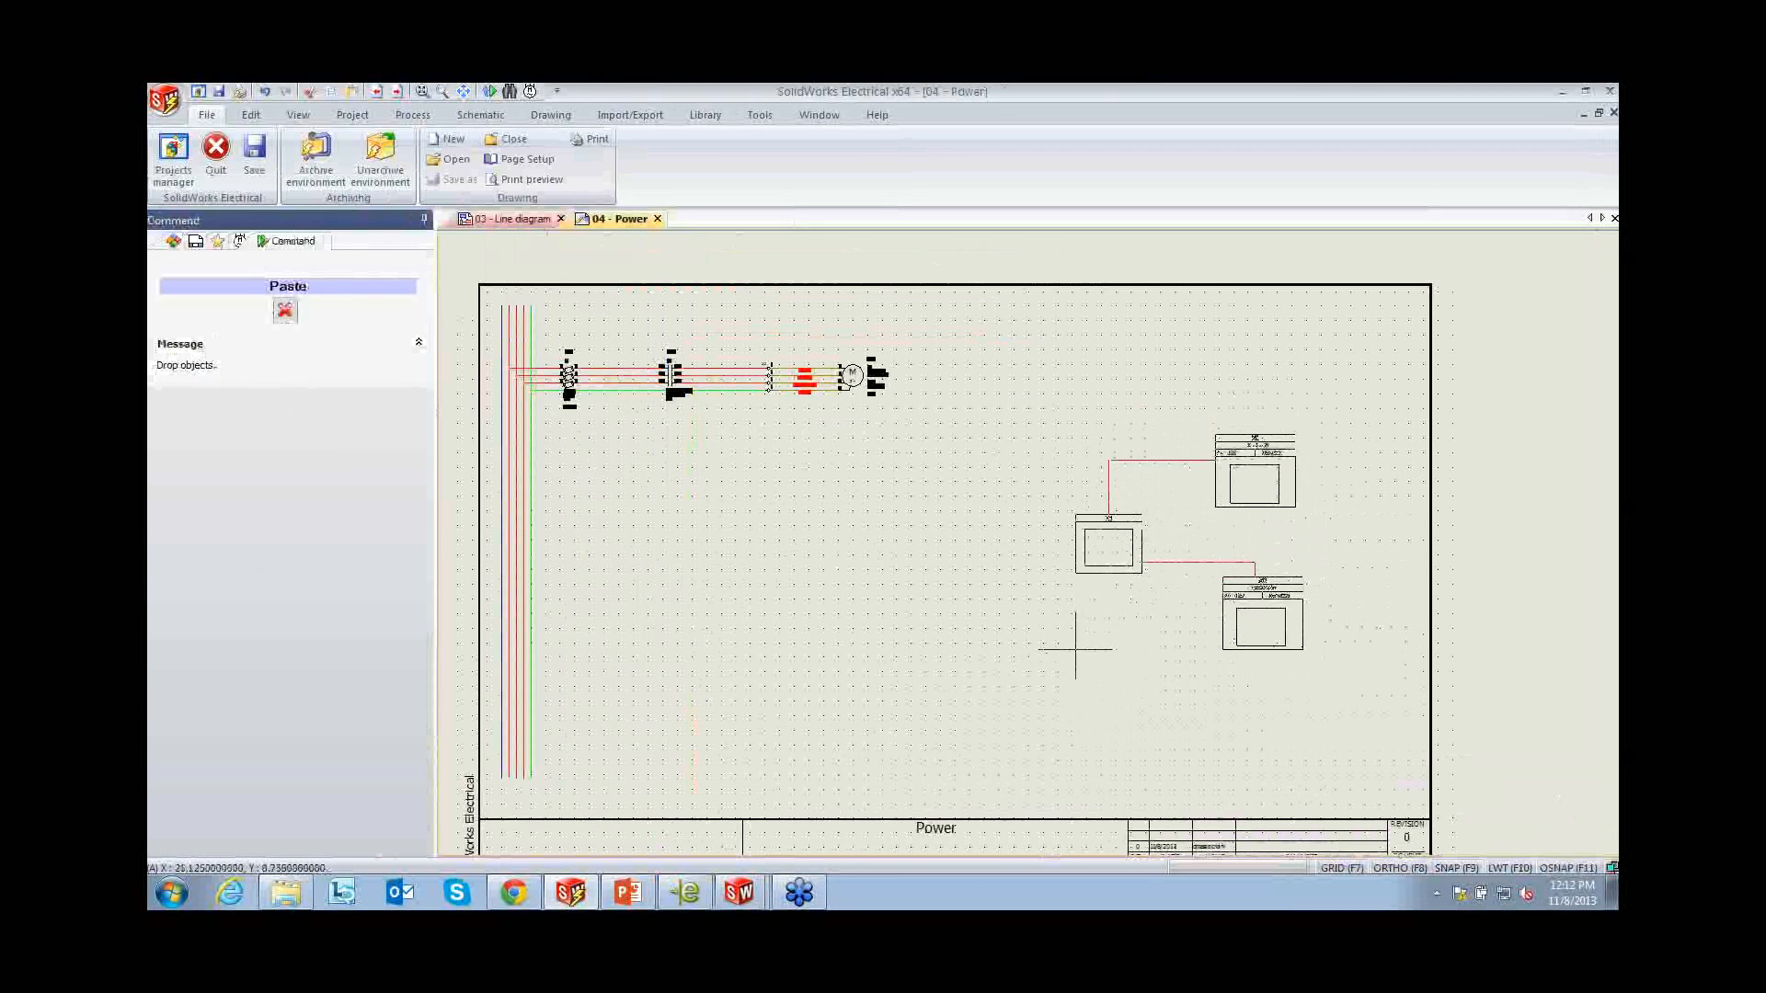
# Draw a multiple-wire branch with three phases and protection from the vertical supply lines, below and parallel to the M1 circuit
pyautogui.scroll(3, 1012, 571)
pyautogui.moveTo(688, 619); pyautogui.dragTo(806, 631, button='middle')
pyautogui.click(469, 117)
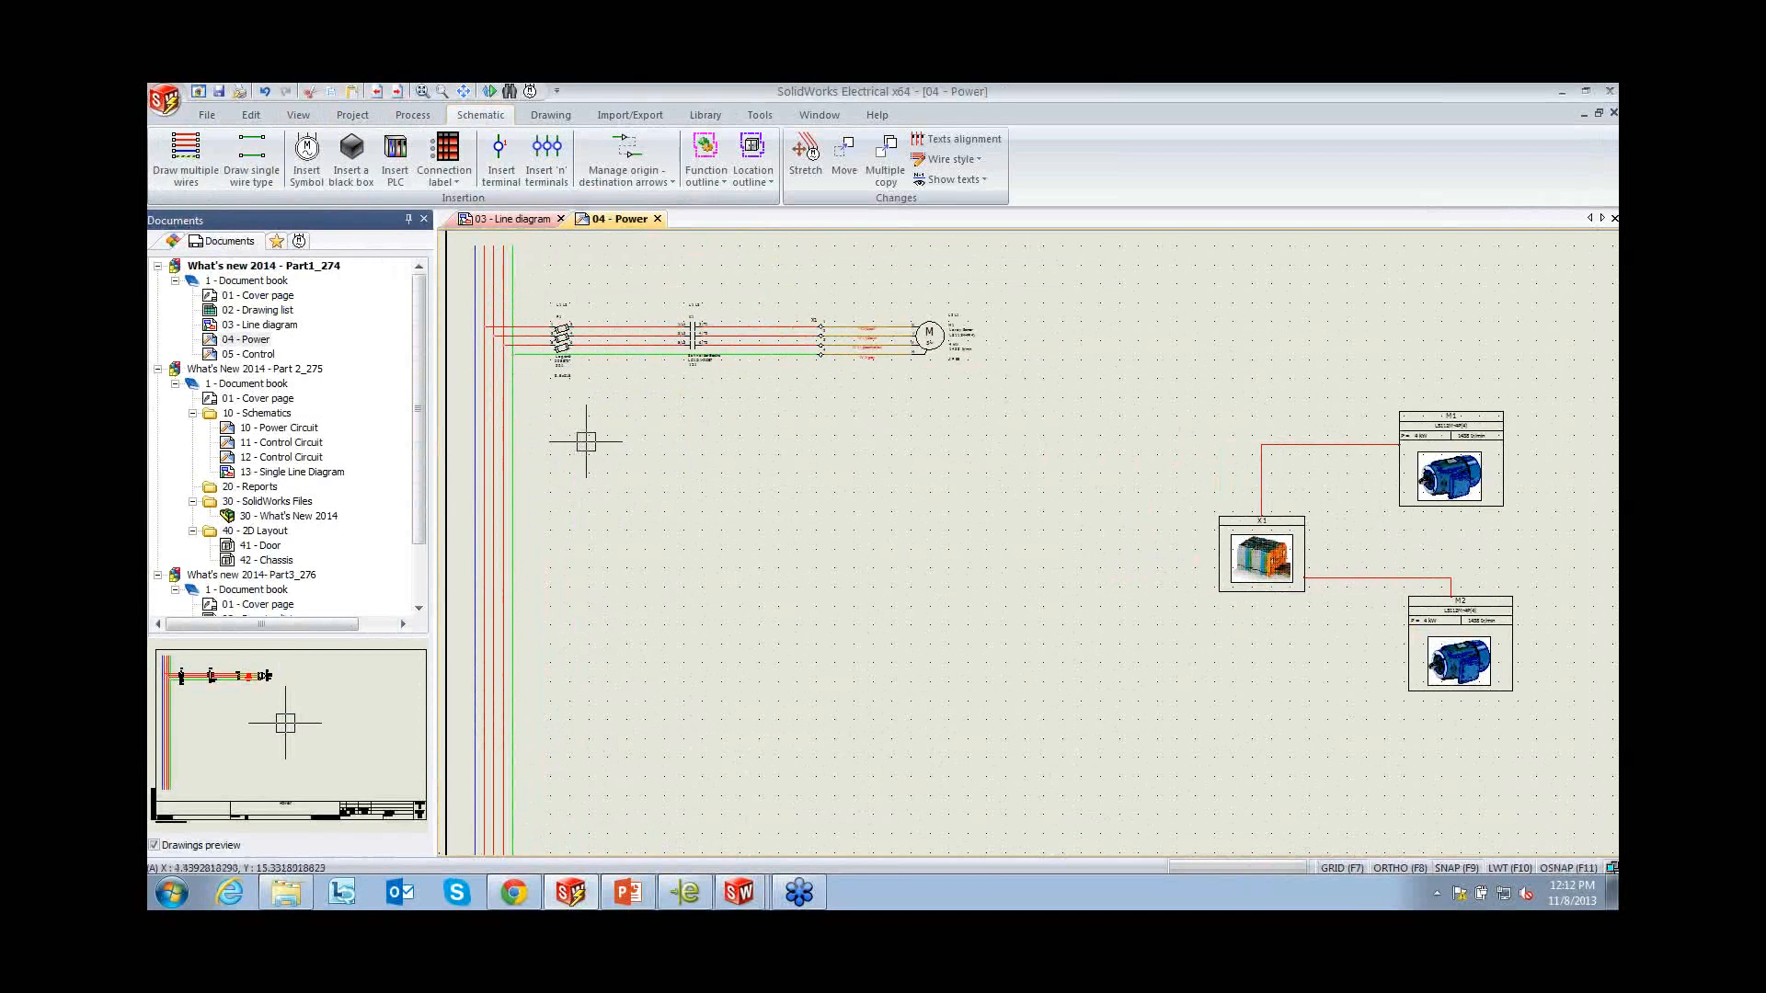
pyautogui.click(176, 156)
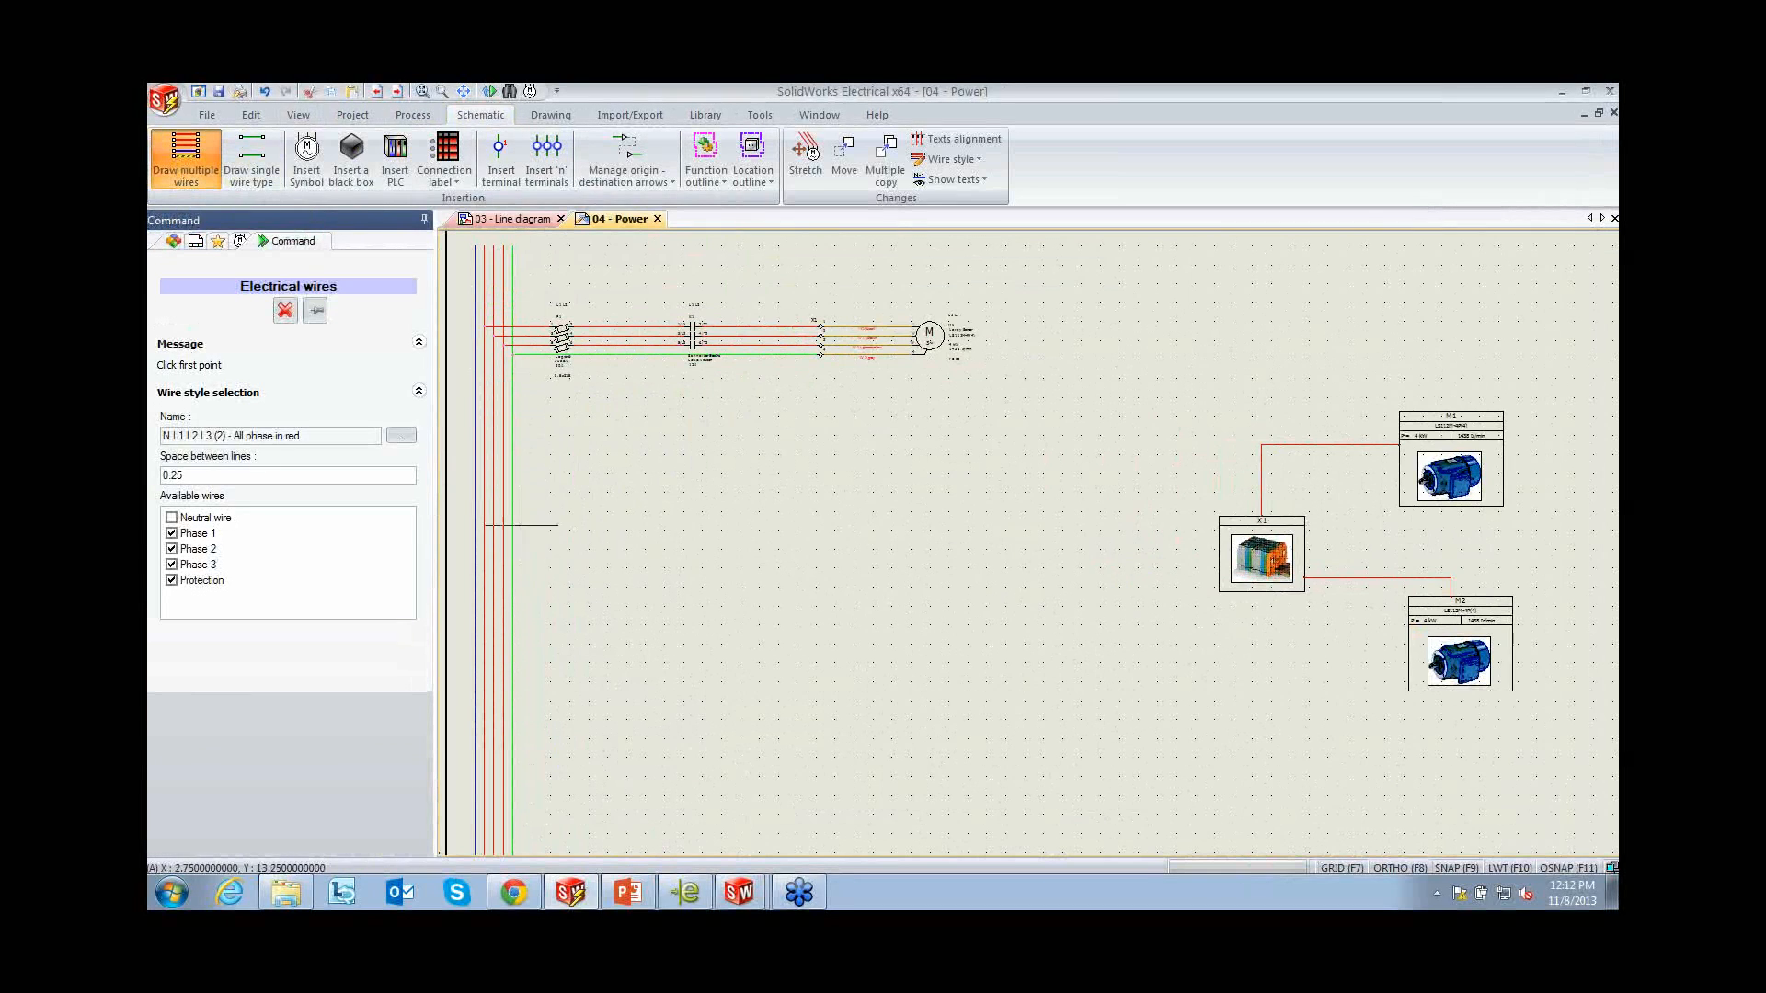
pyautogui.click(484, 487)
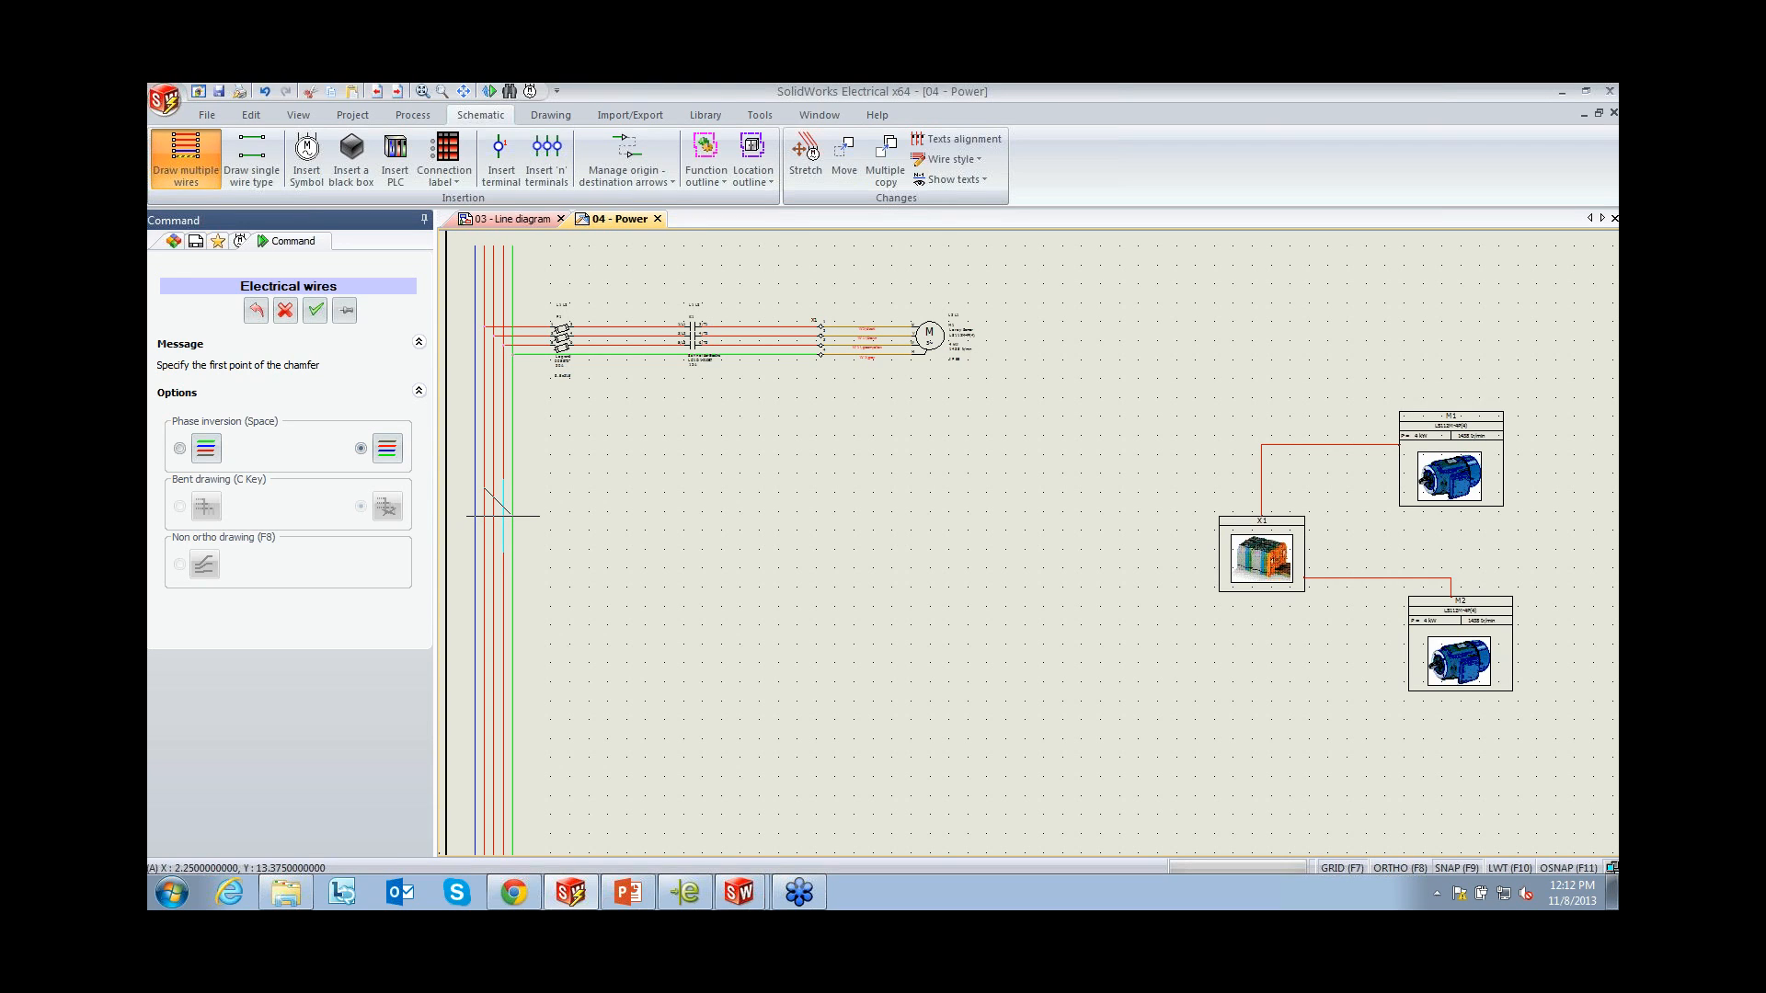
pyautogui.click(504, 516)
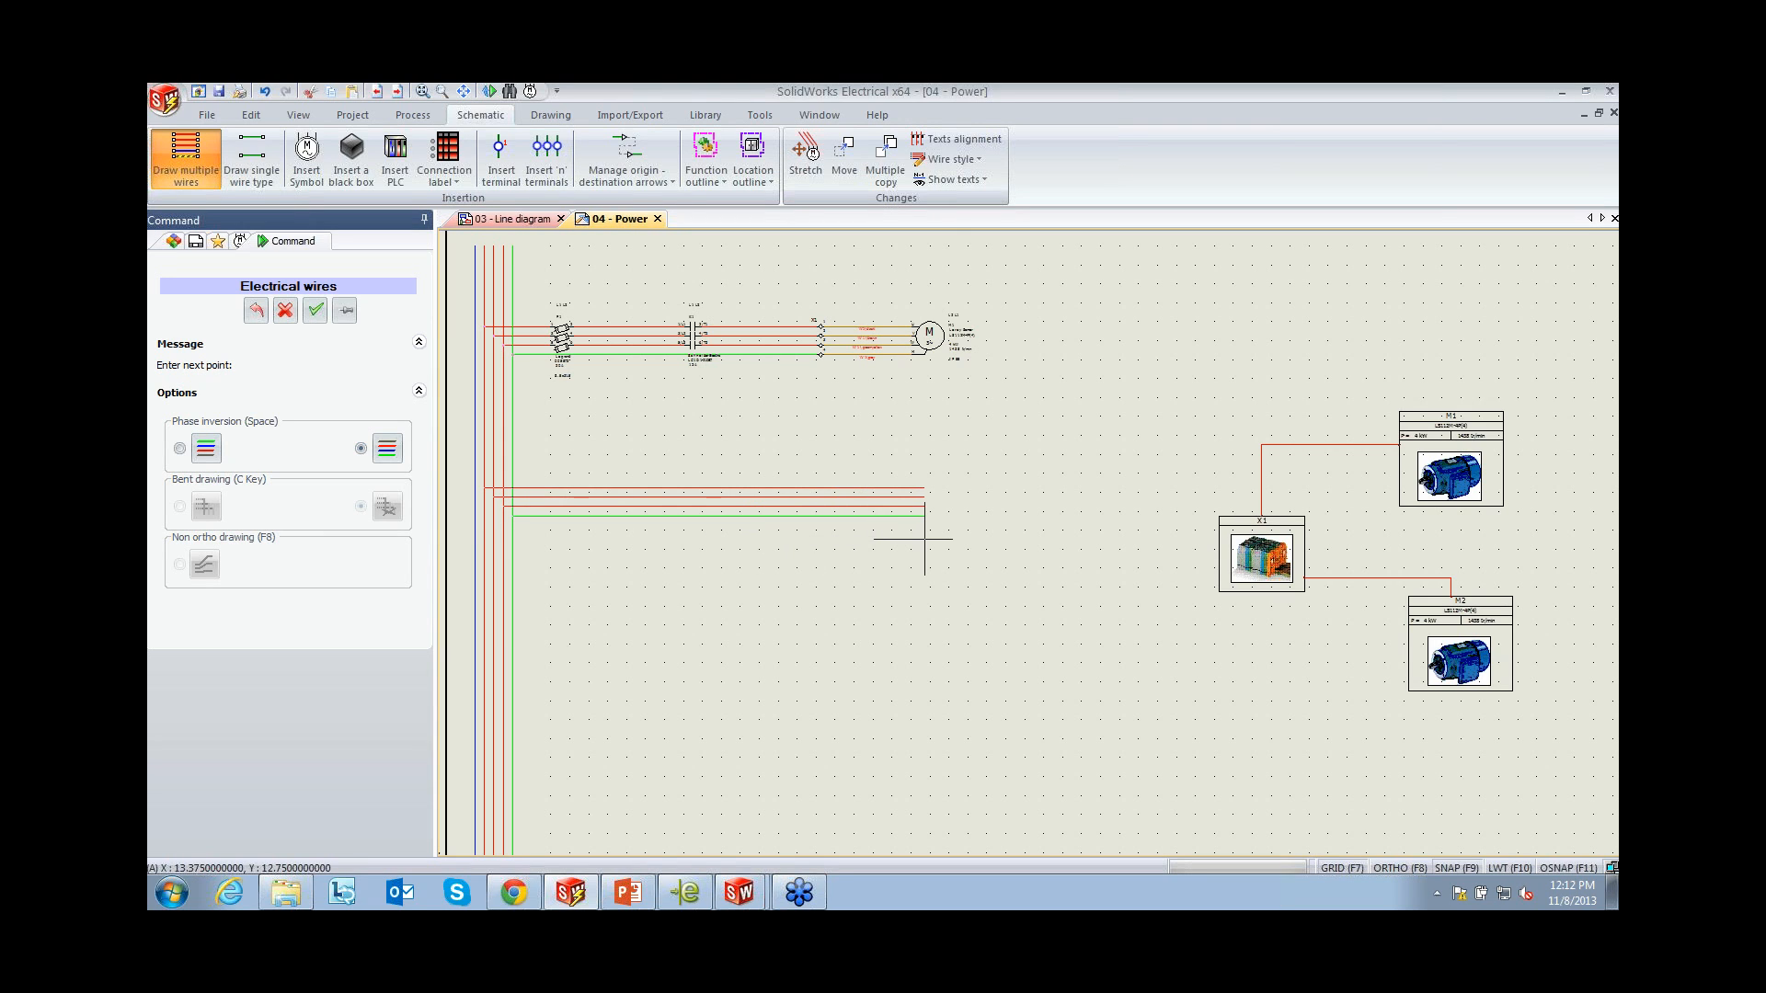
pyautogui.rightClick(924, 492)
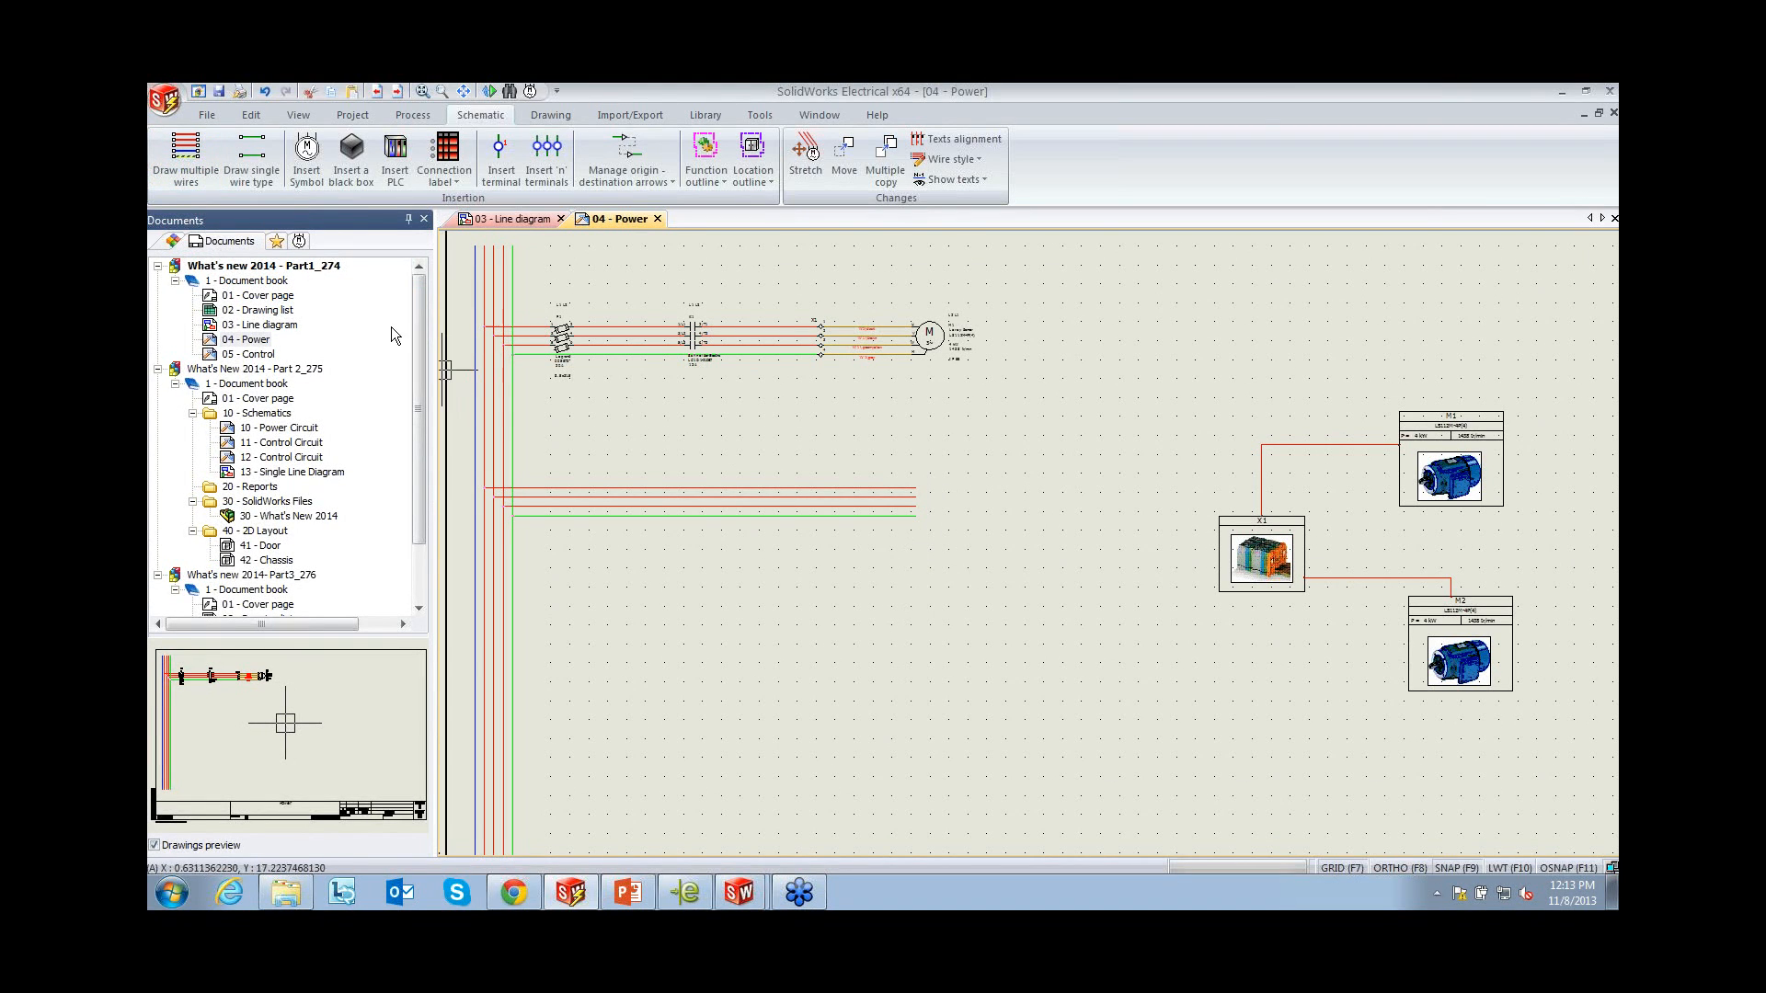
# Search the symbols for "otor" and place the 3 phase motor symbol at the free end of the new wire branch
pyautogui.click(306, 247)
pyautogui.click(266, 358)
pyautogui.write('otor')
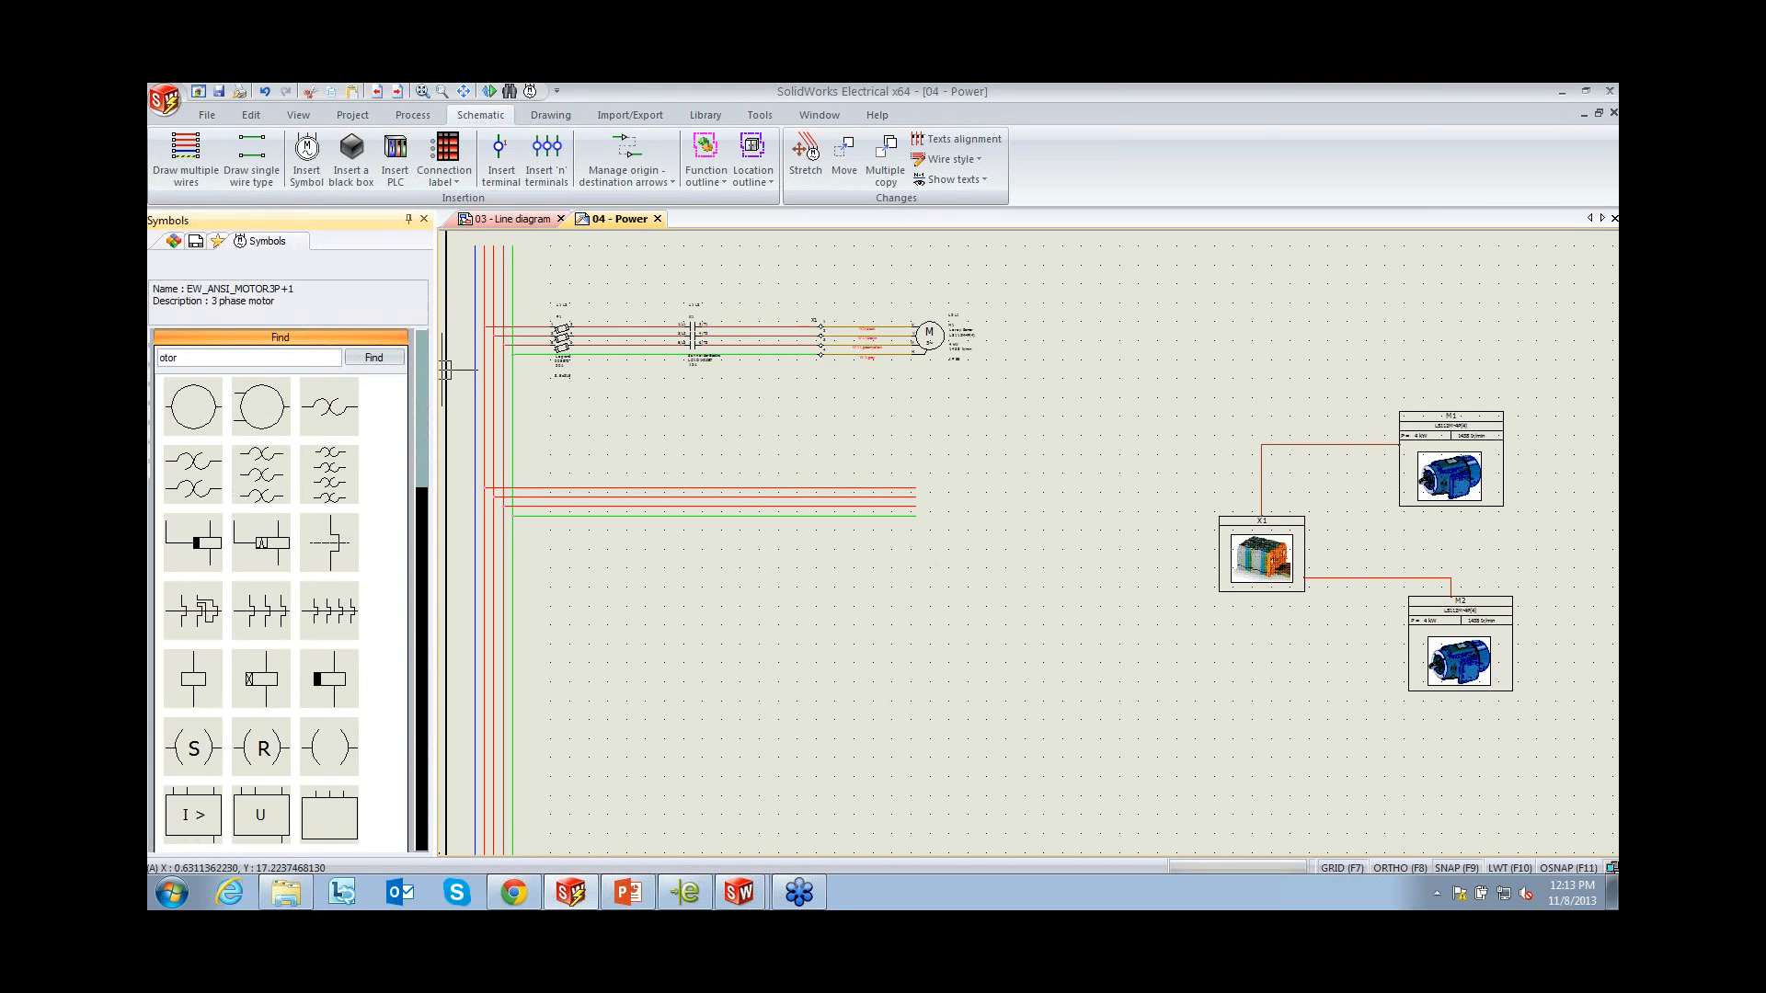
pyautogui.press('Return')
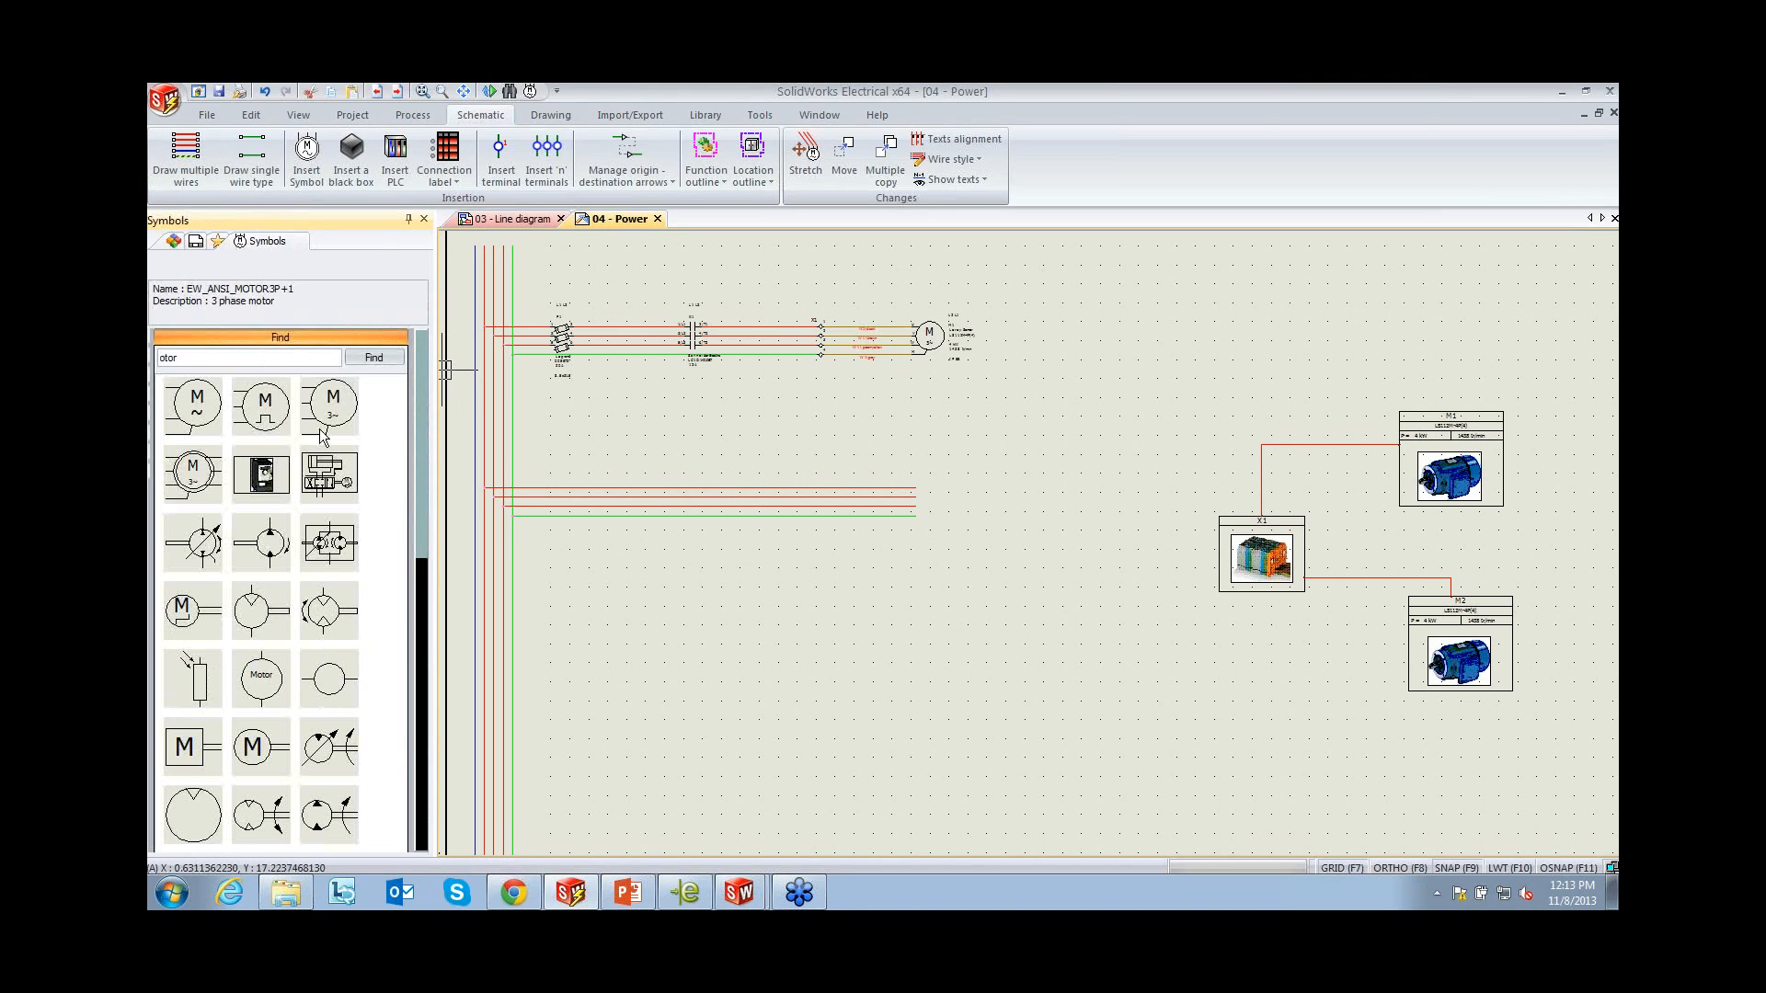
pyautogui.doubleClick(340, 428)
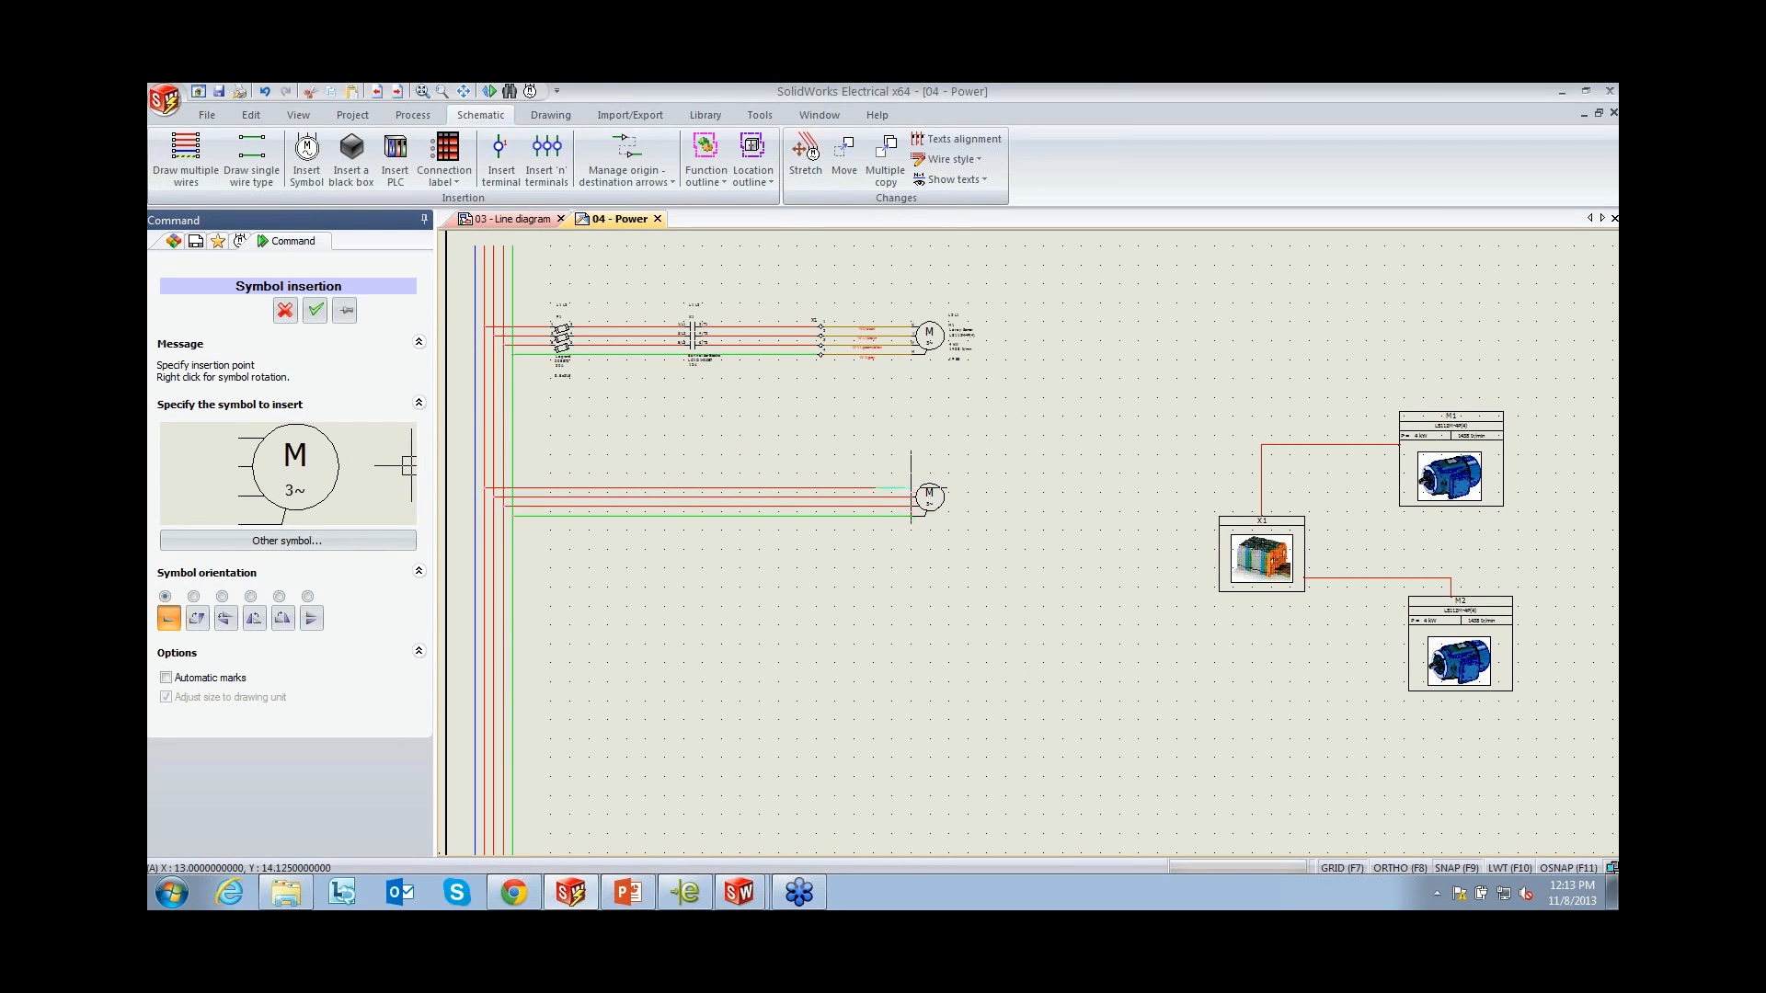
pyautogui.click(912, 488)
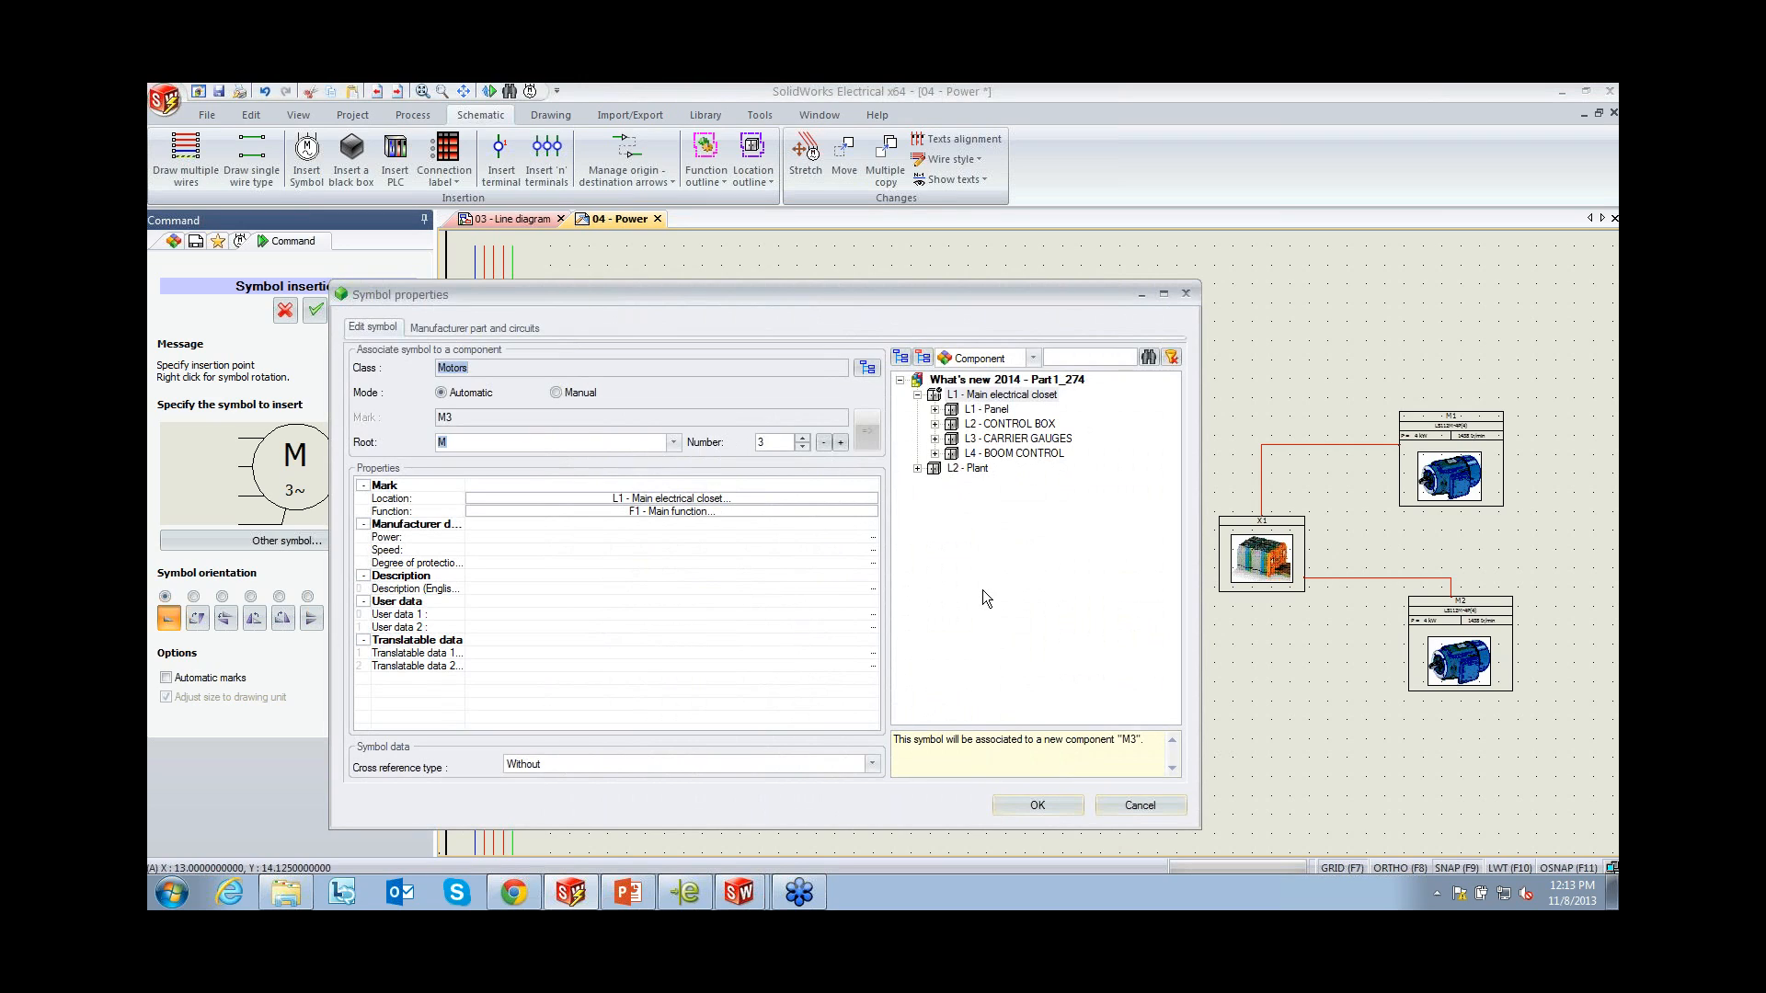
# Search the components for M2 and associate the new motor symbol with component =F1-M2 under L1 - Conveyor
pyautogui.click(1081, 355)
pyautogui.write('M2')
pyautogui.press('Return')
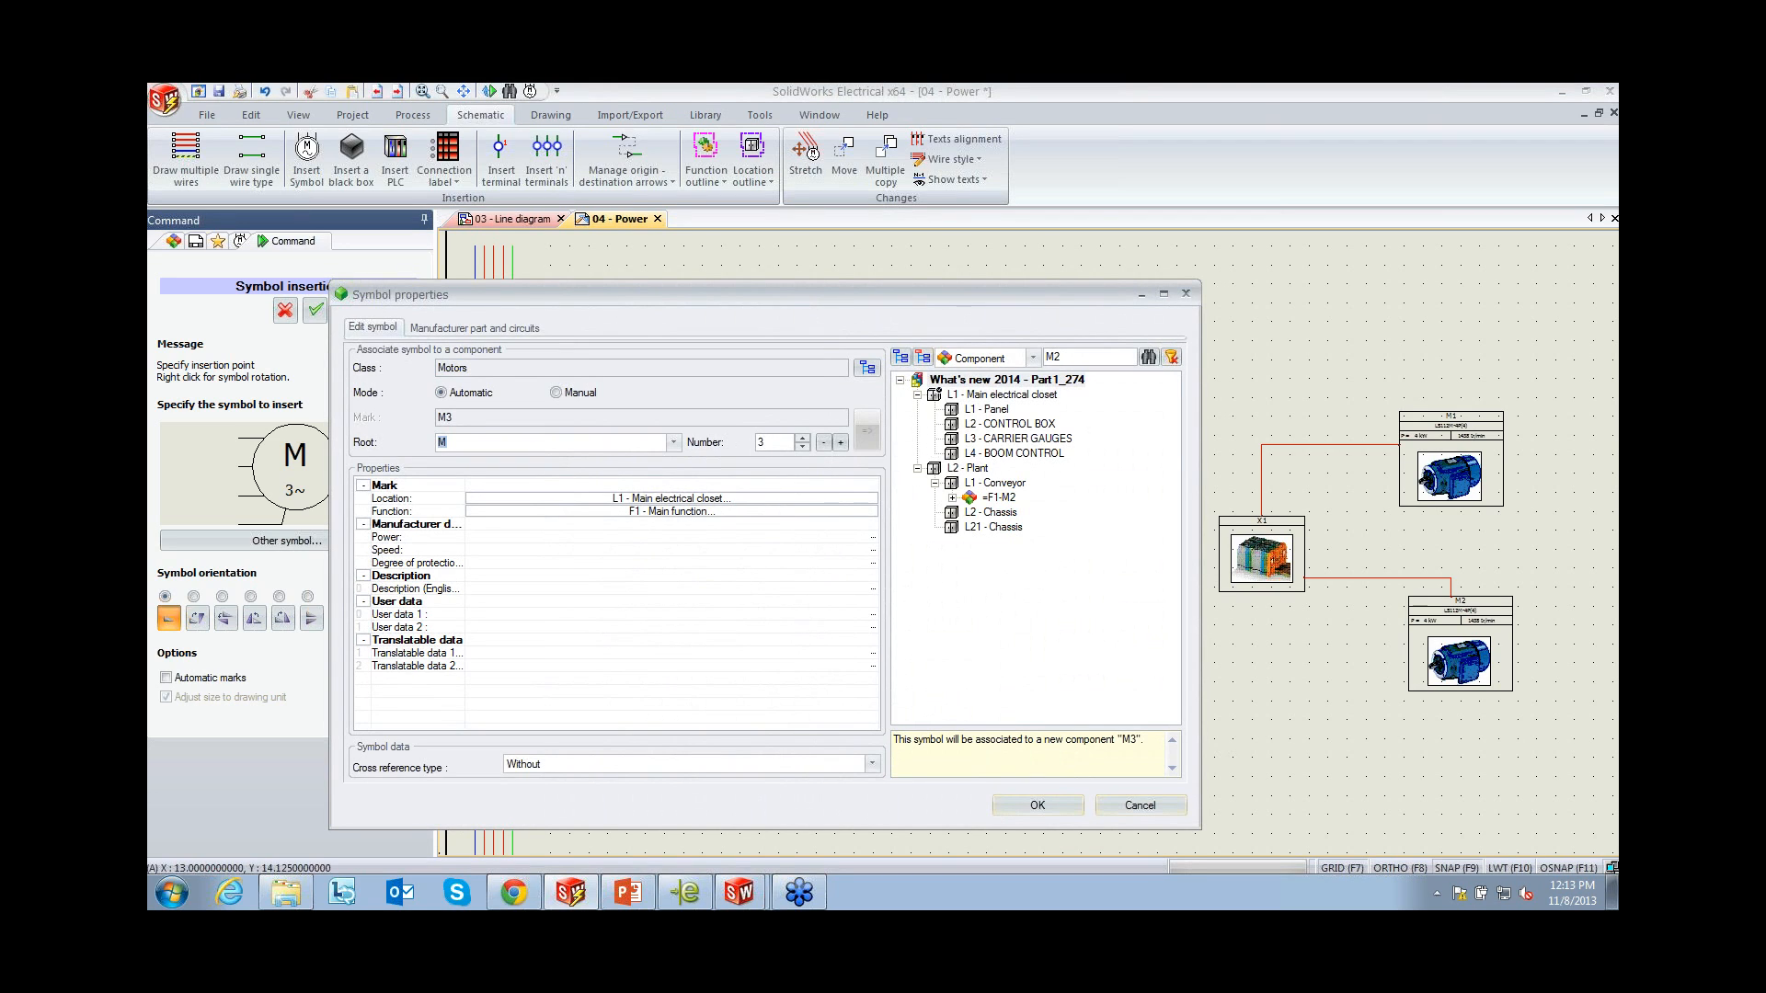
pyautogui.click(999, 497)
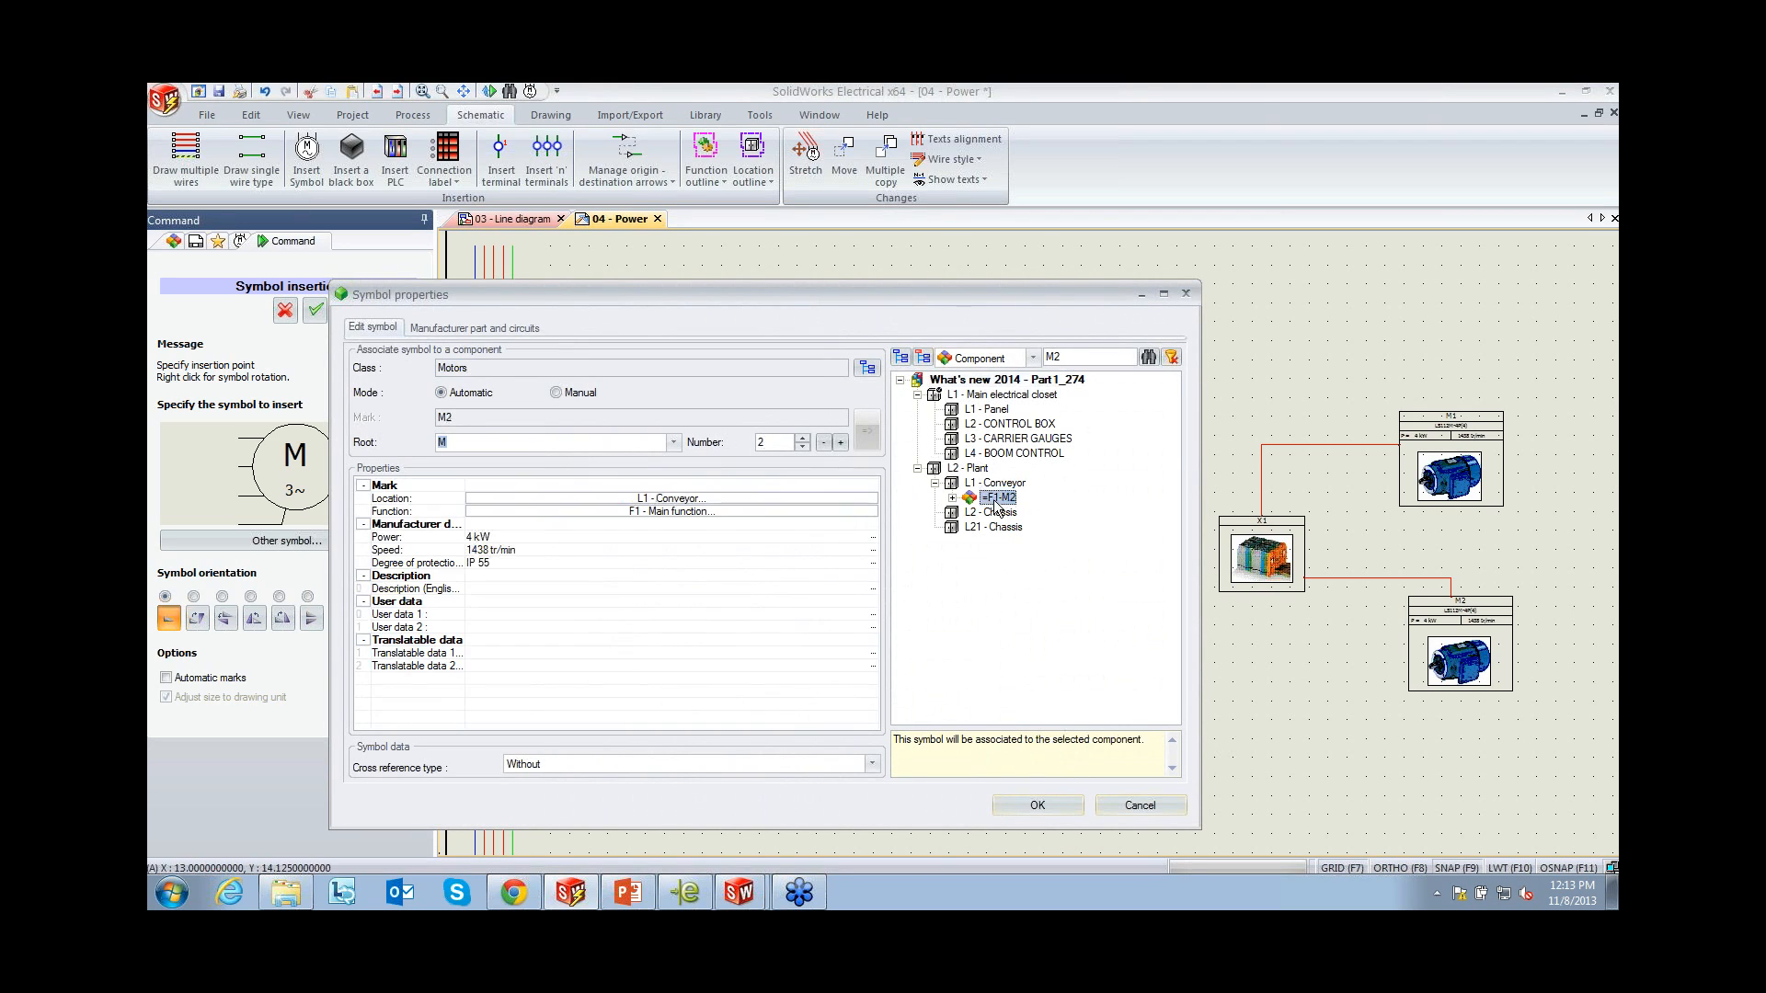
pyautogui.click(1073, 805)
# Copy fuse F1 and contactor K1 from the M1 circuit and paste them in the same arrangement onto the M2 wires
pyautogui.scroll(2, 868, 654)
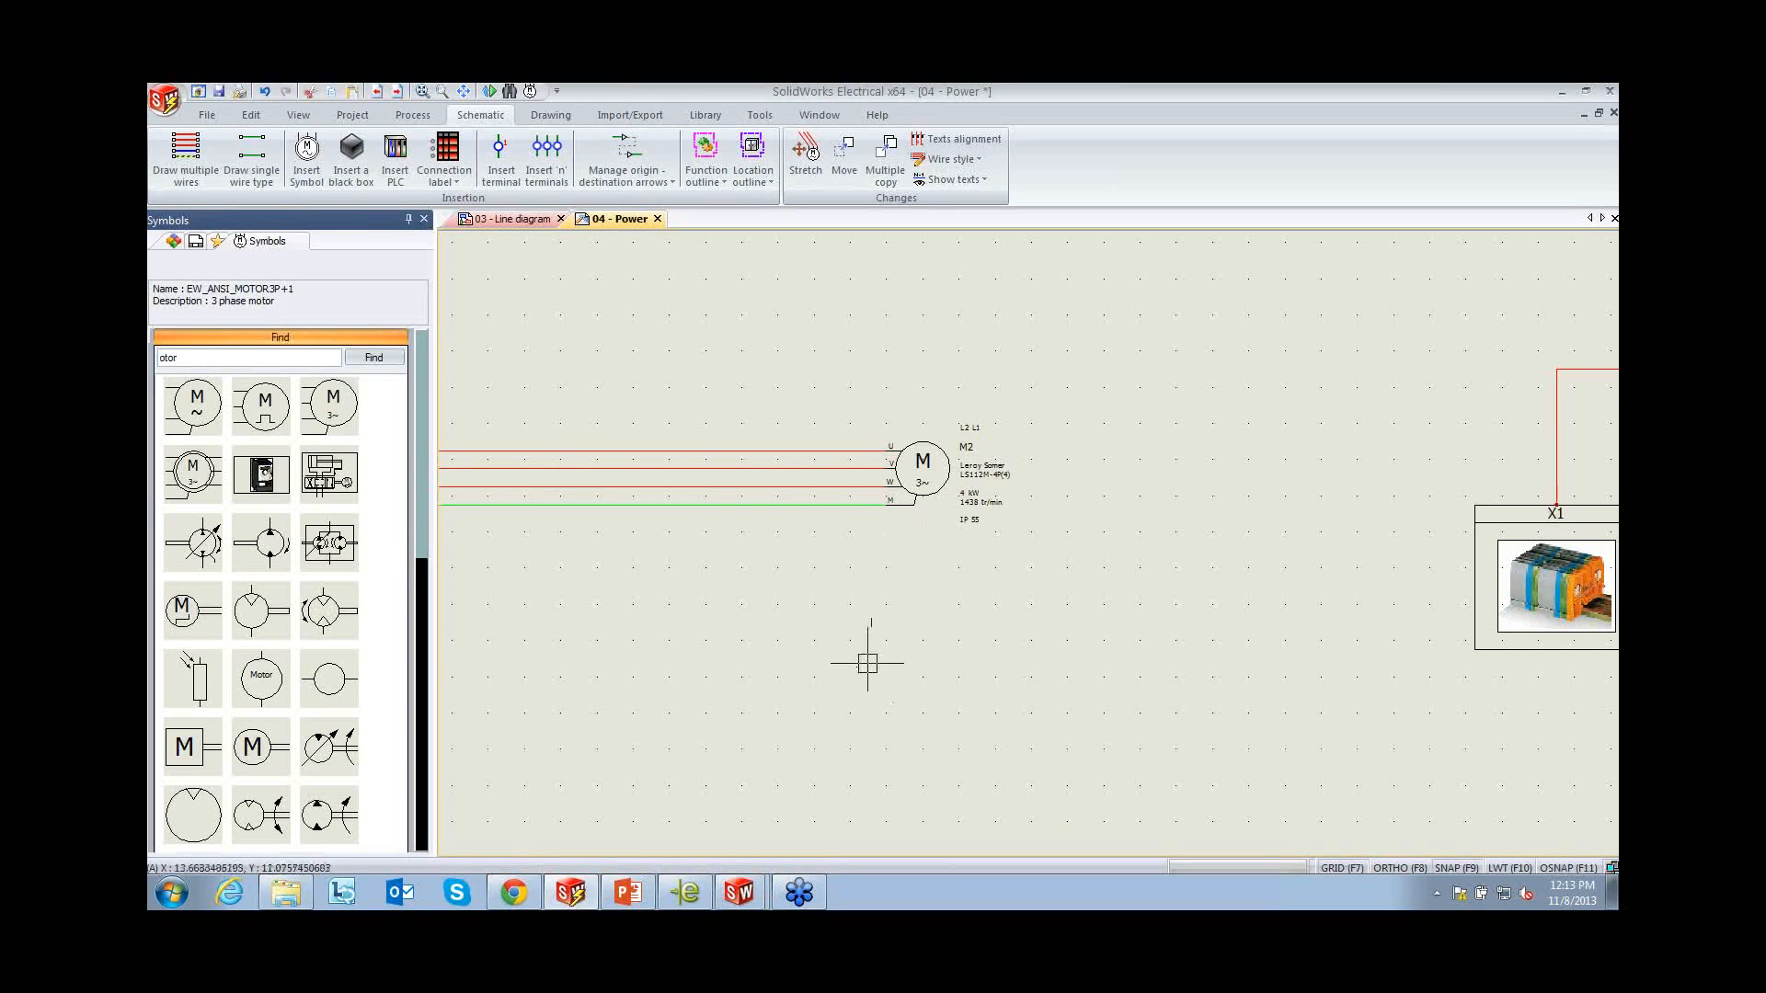
pyautogui.scroll(-1, 861, 674)
pyautogui.scroll(-1, 690, 671)
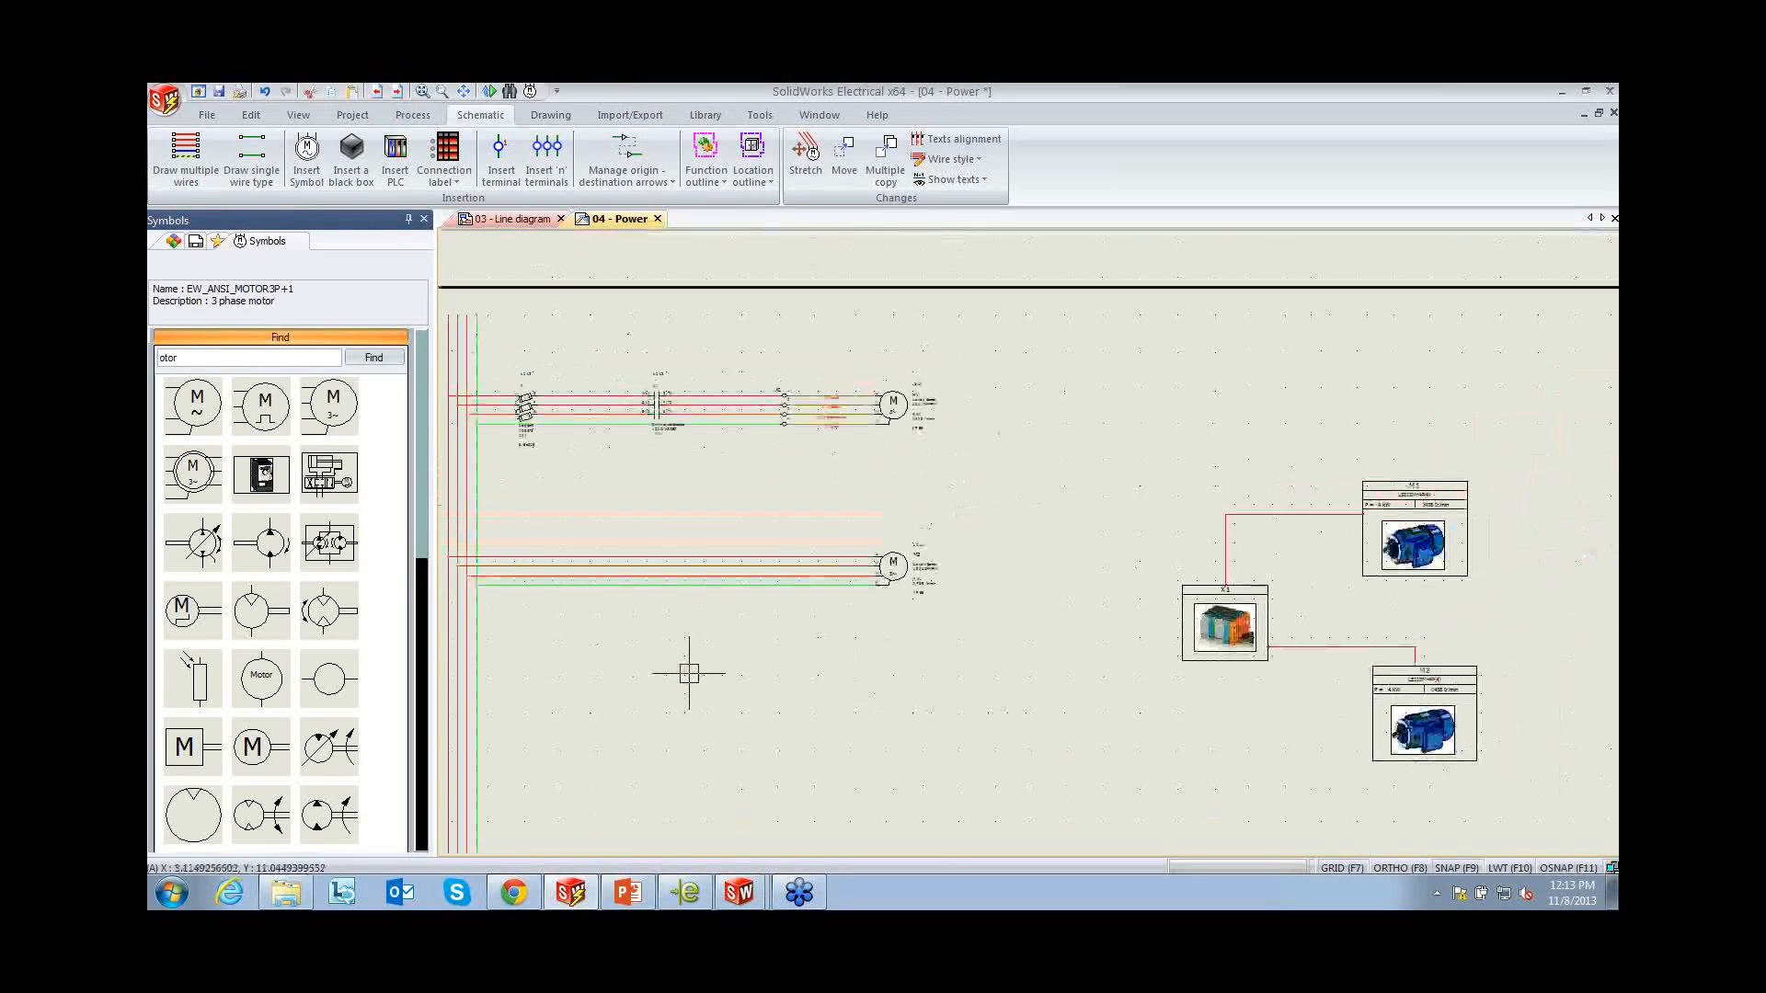
pyautogui.moveTo(690, 670); pyautogui.dragTo(777, 633, button='middle')
pyautogui.scroll(1, 777, 633)
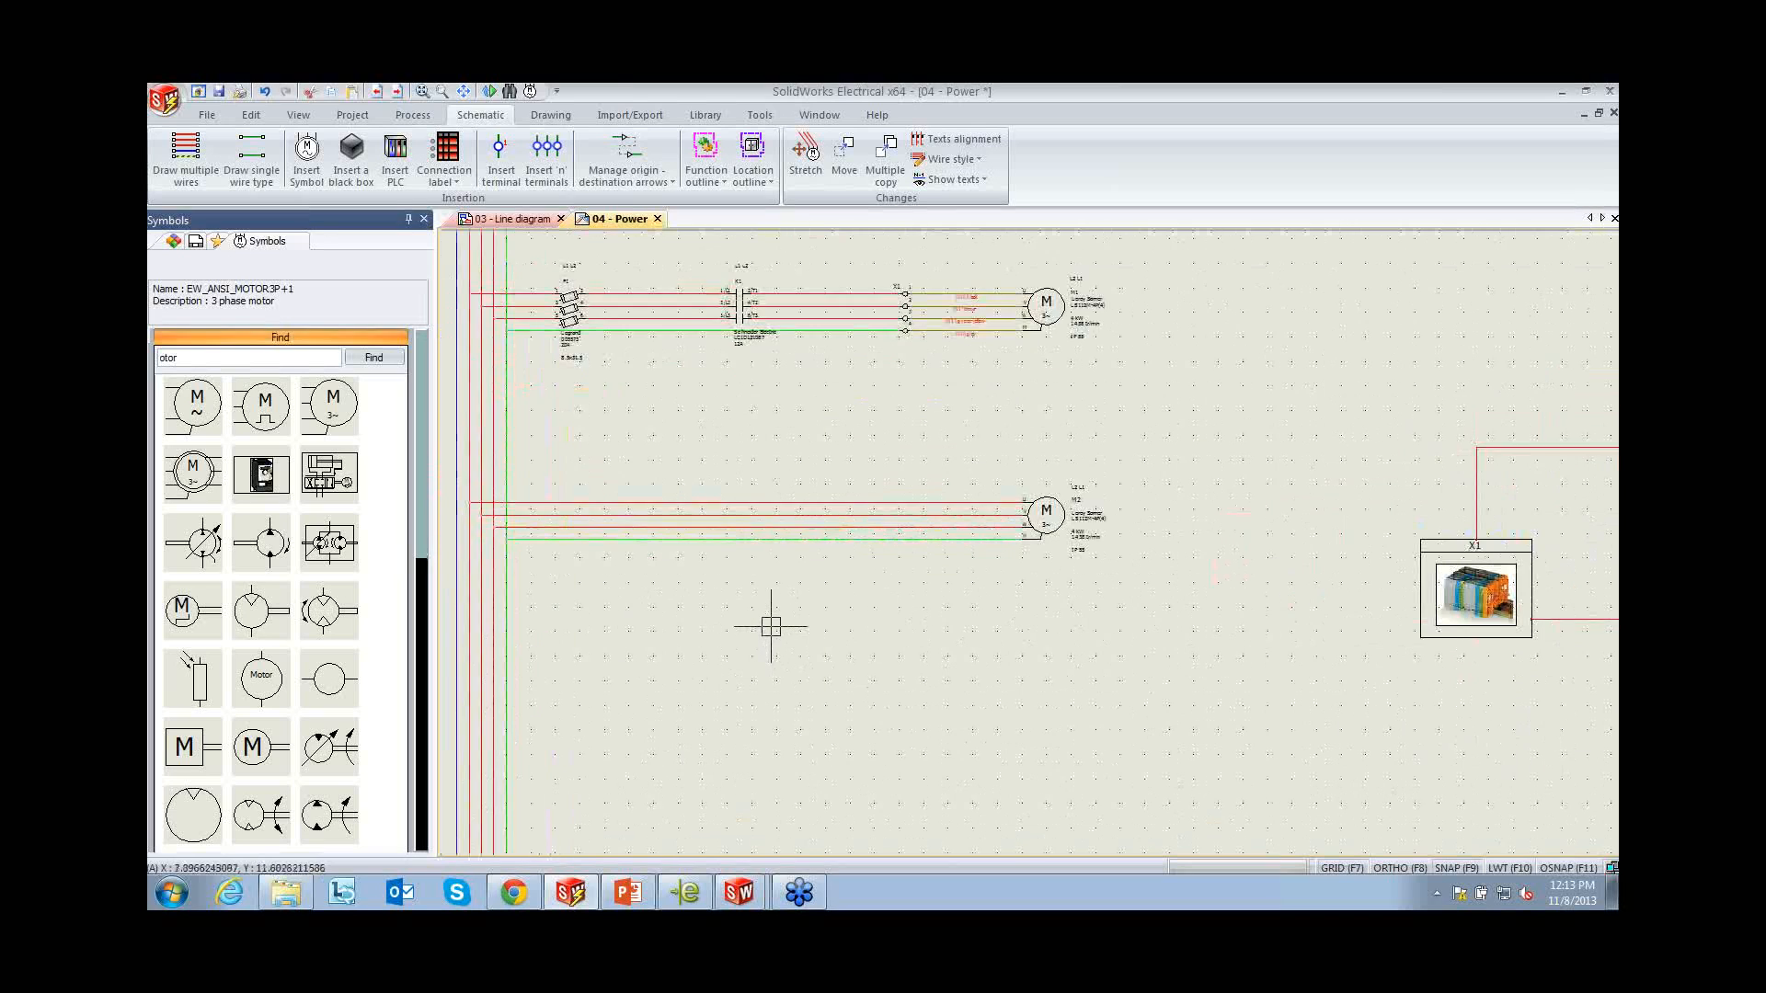
pyautogui.scroll(-1, 771, 627)
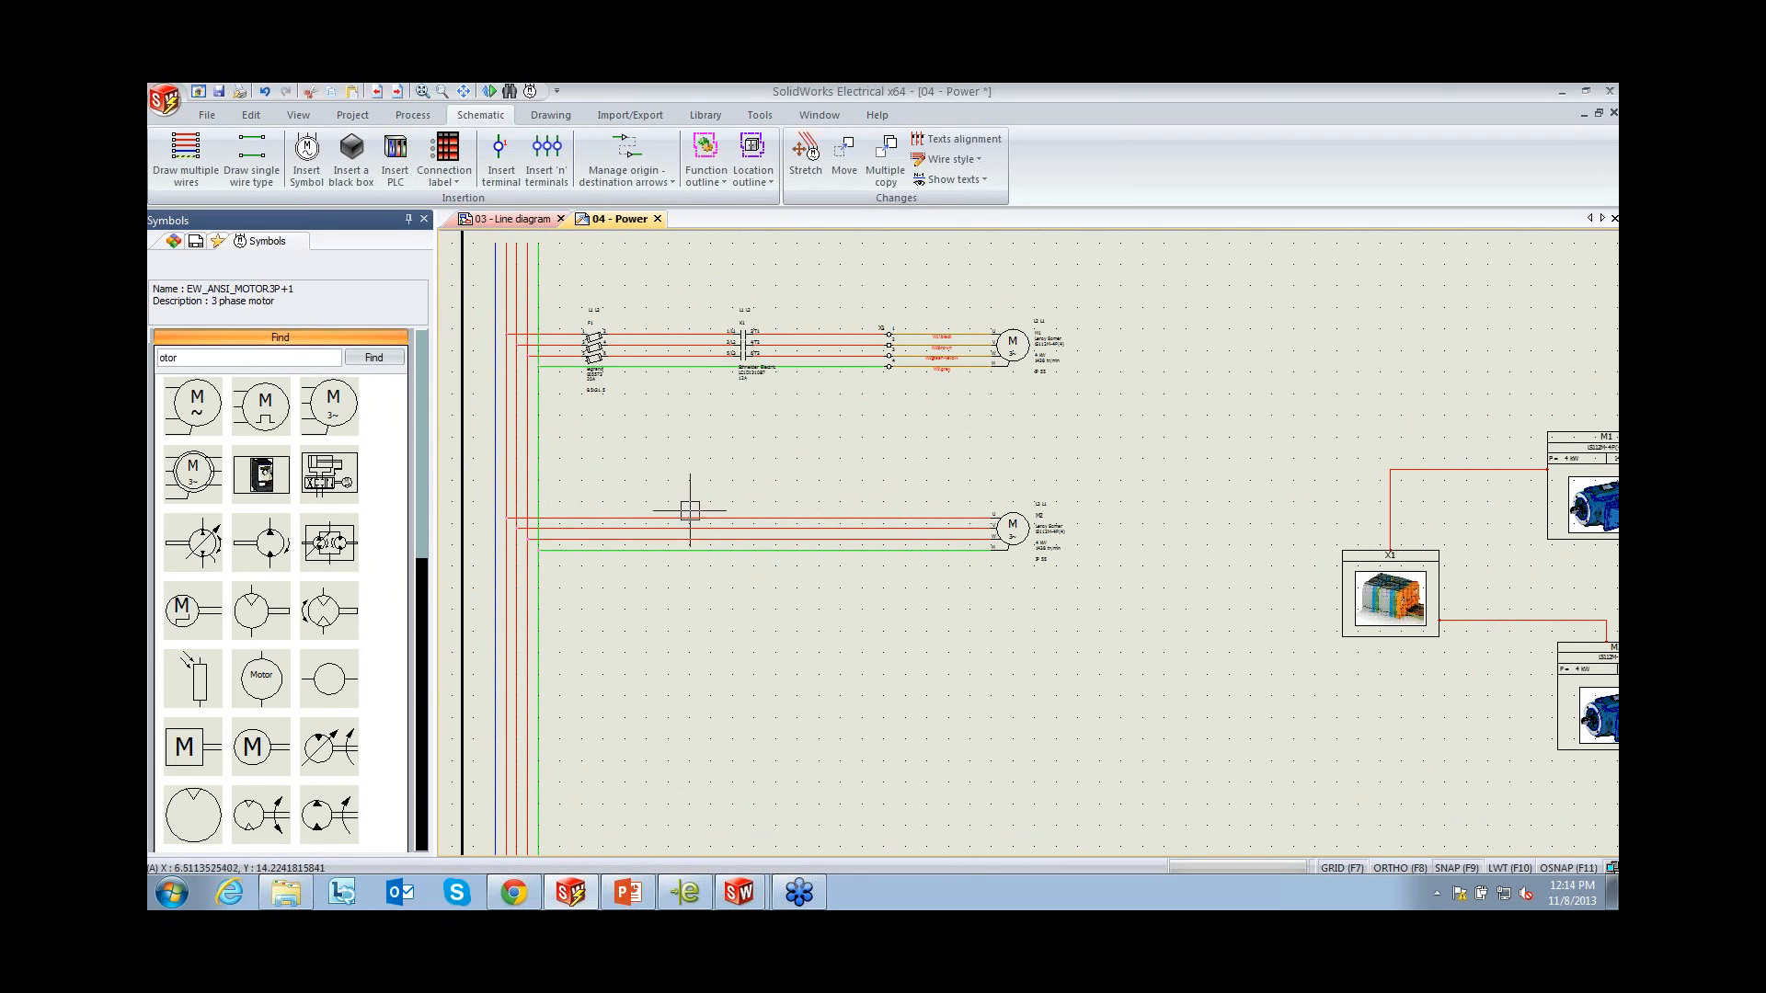
pyautogui.click(594, 356)
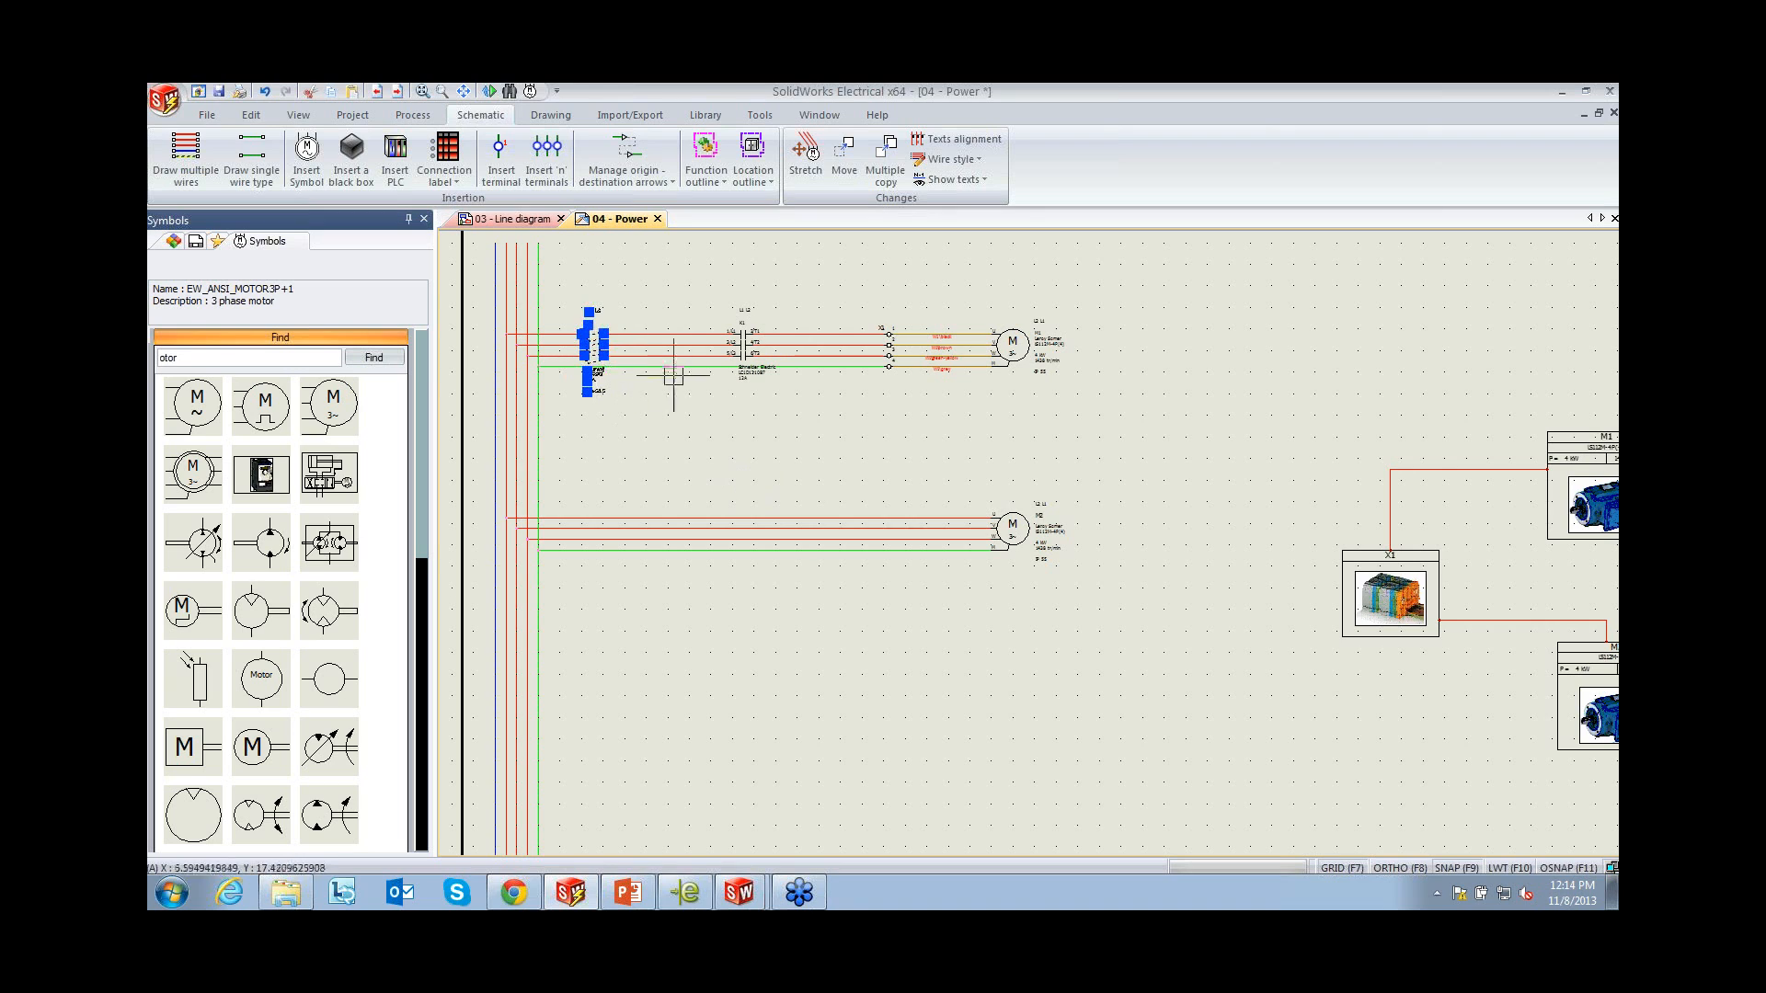
pyautogui.click(742, 356)
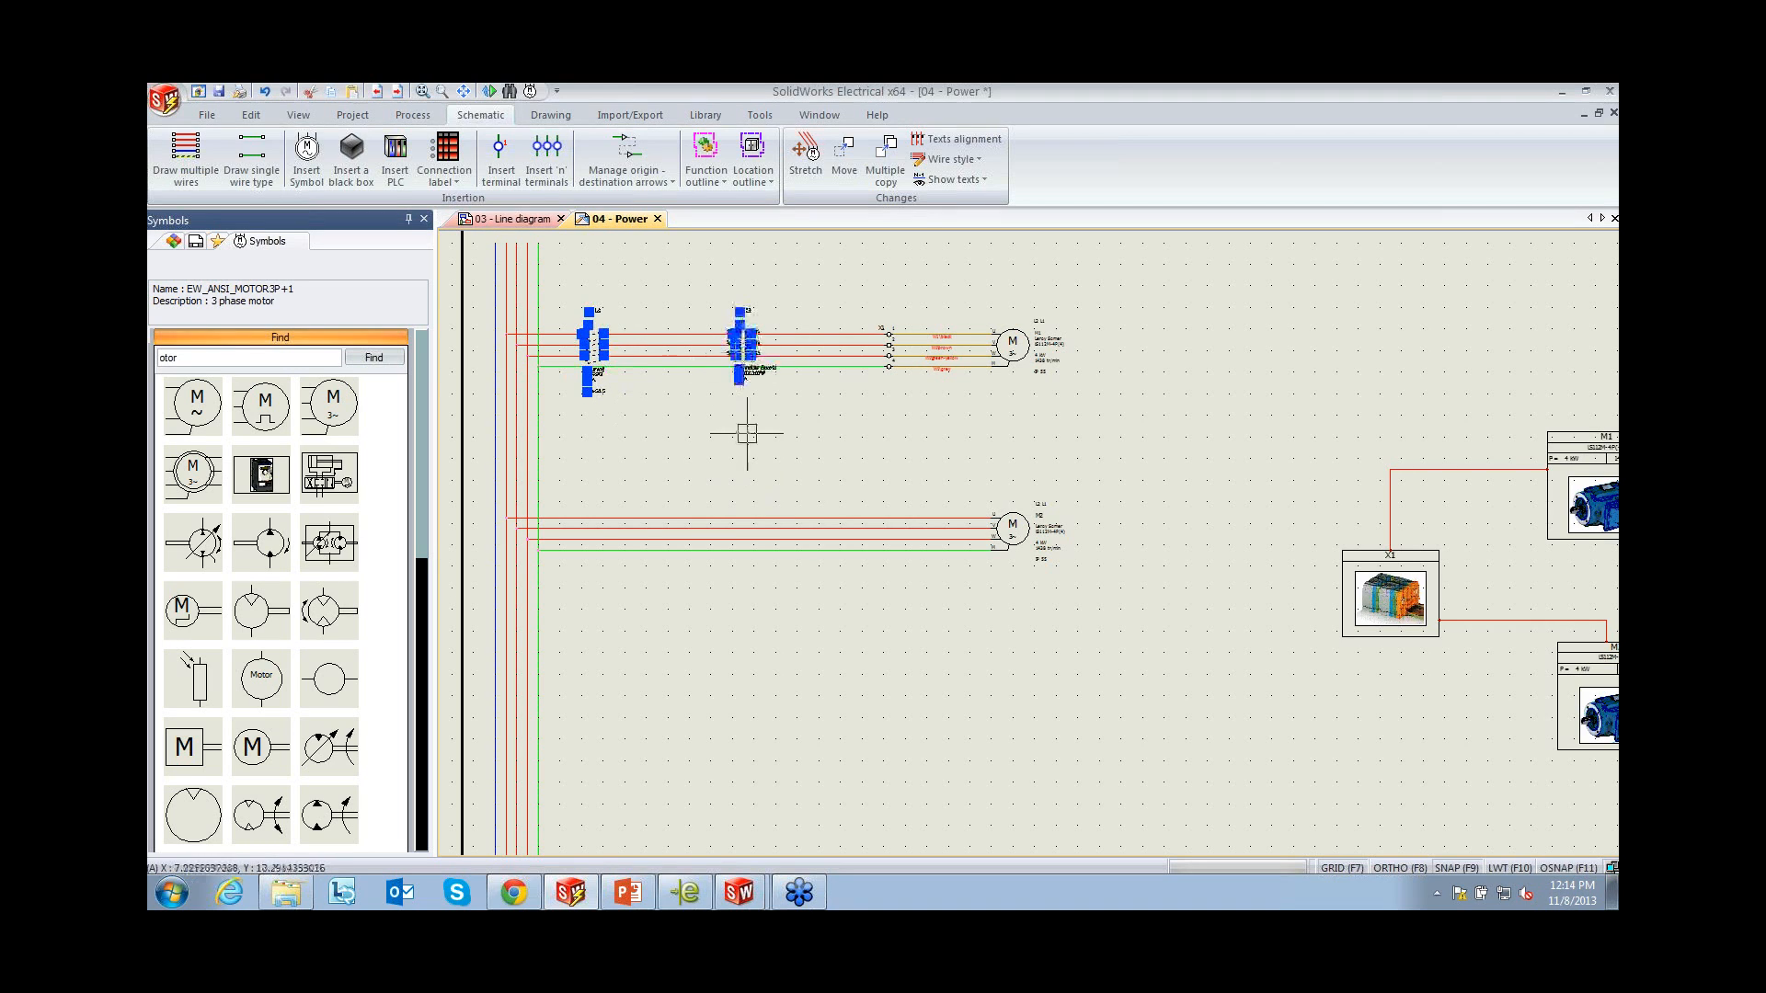
pyautogui.hotkey('ctrl', 'c')
pyautogui.hotkey('ctrl', 'v')
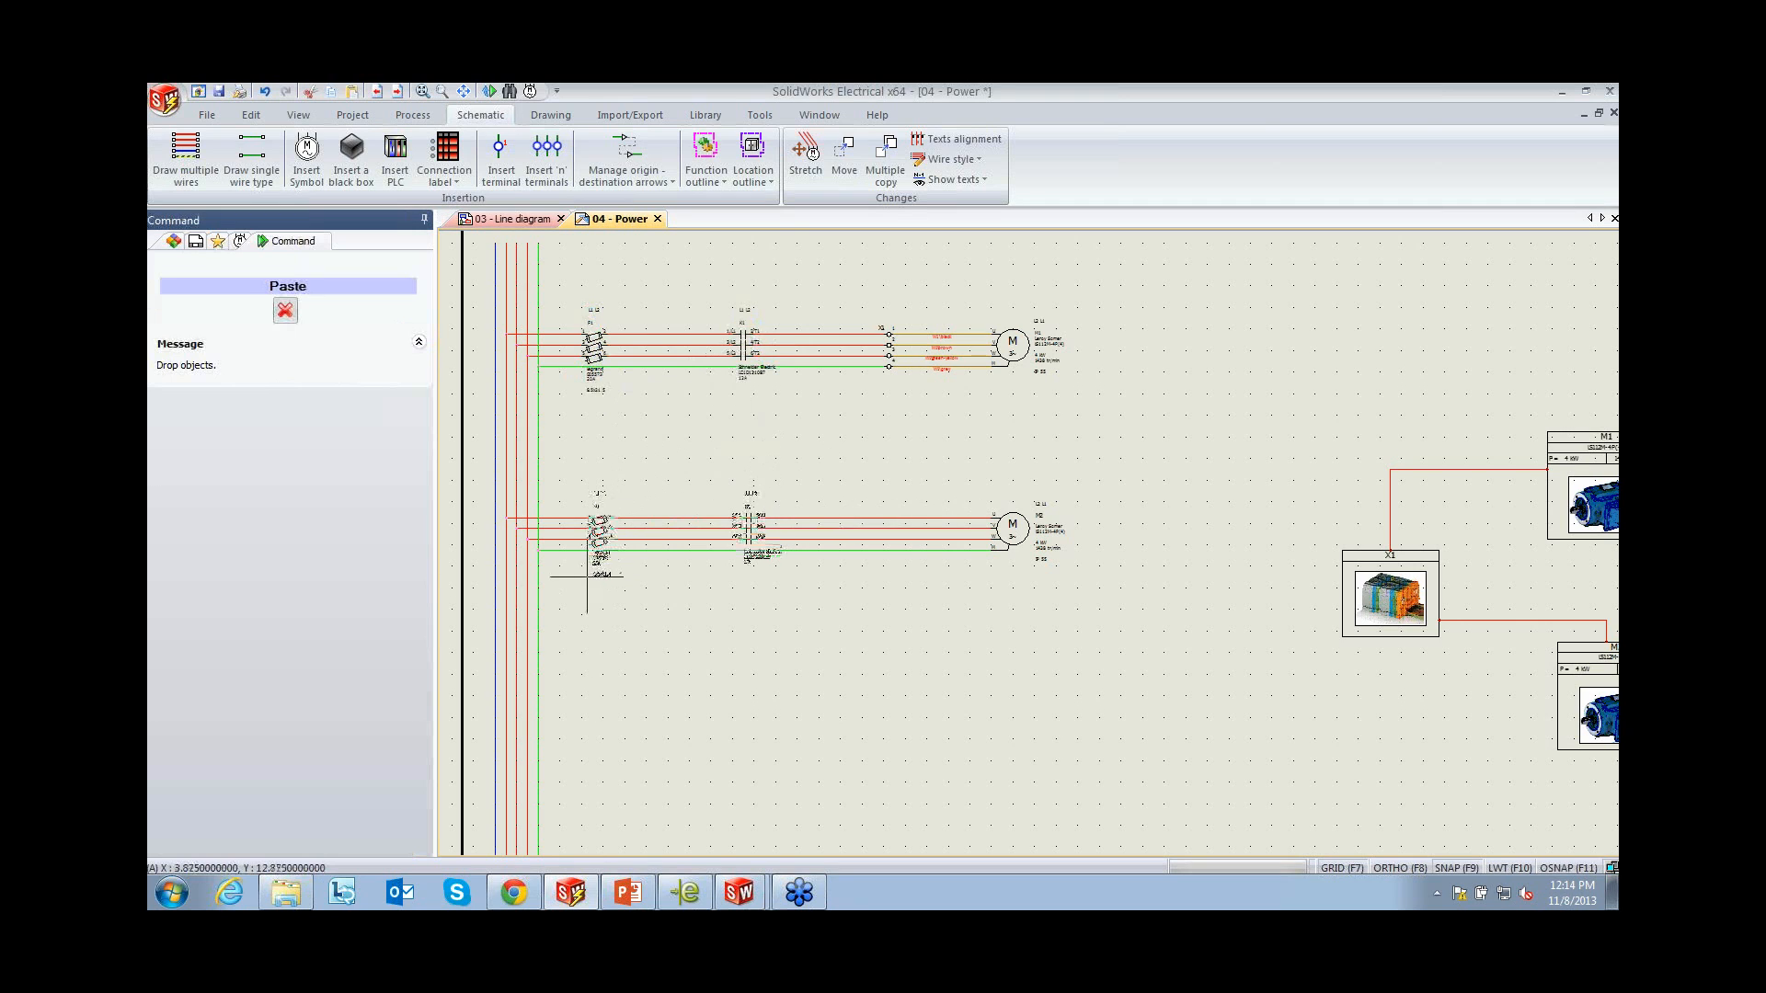
pyautogui.click(586, 577)
# Examine the marks, locations and part data of the pasted fuse and contactor and compare the M2 circuit with the M1 circuit
pyautogui.scroll(3, 583, 573)
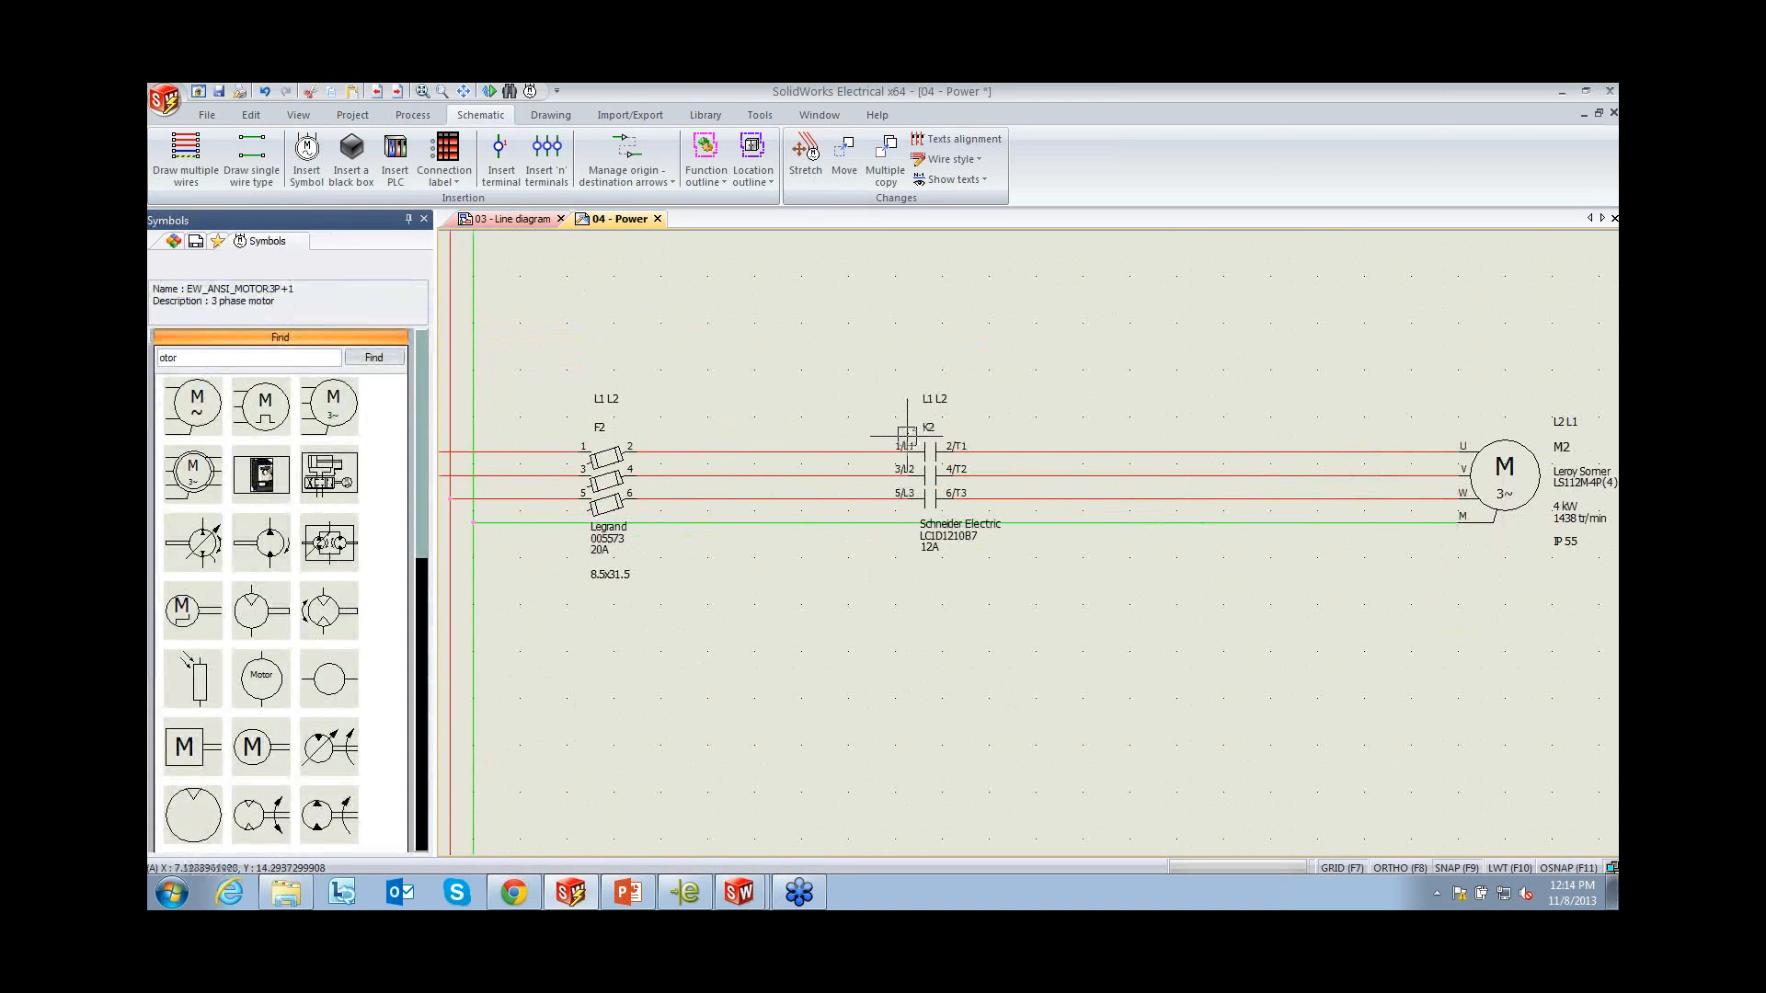
pyautogui.scroll(-3, 904, 428)
pyautogui.scroll(-1, 904, 429)
pyautogui.scroll(3, 856, 258)
pyautogui.moveTo(876, 250); pyautogui.dragTo(865, 319, button='middle')
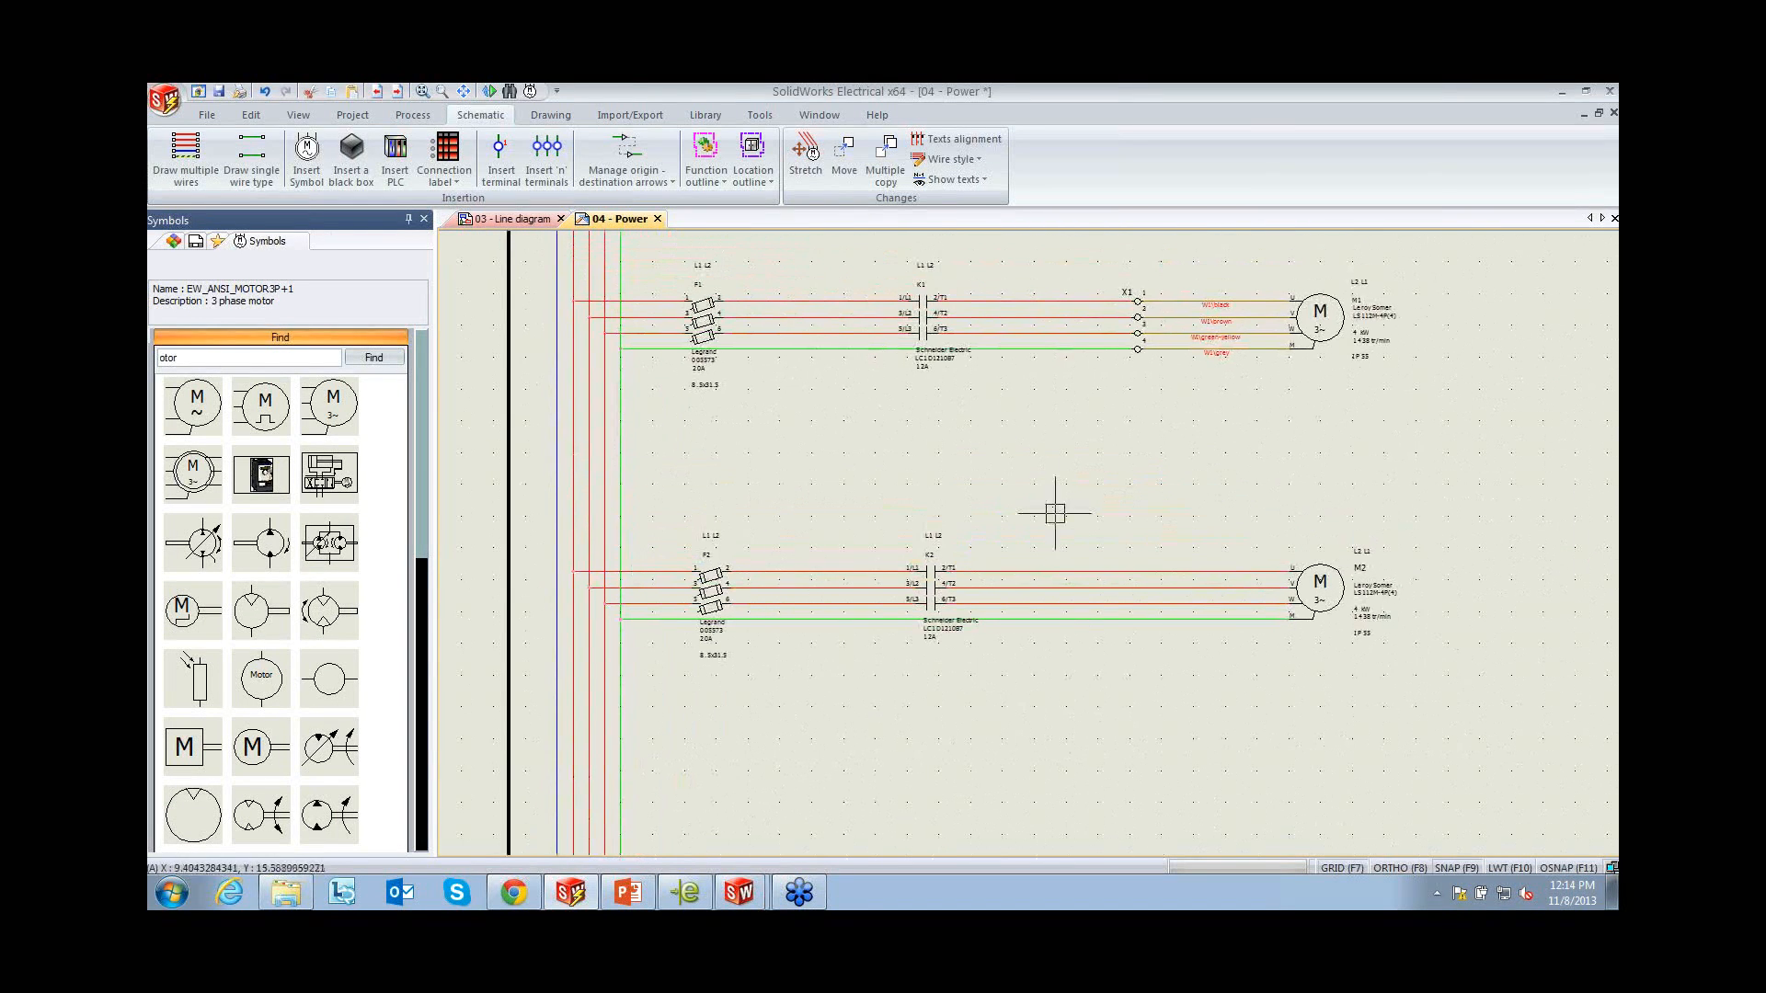
pyautogui.scroll(1, 883, 653)
pyautogui.scroll(-3, 1008, 764)
pyautogui.moveTo(1018, 785); pyautogui.dragTo(1009, 702, button='middle')
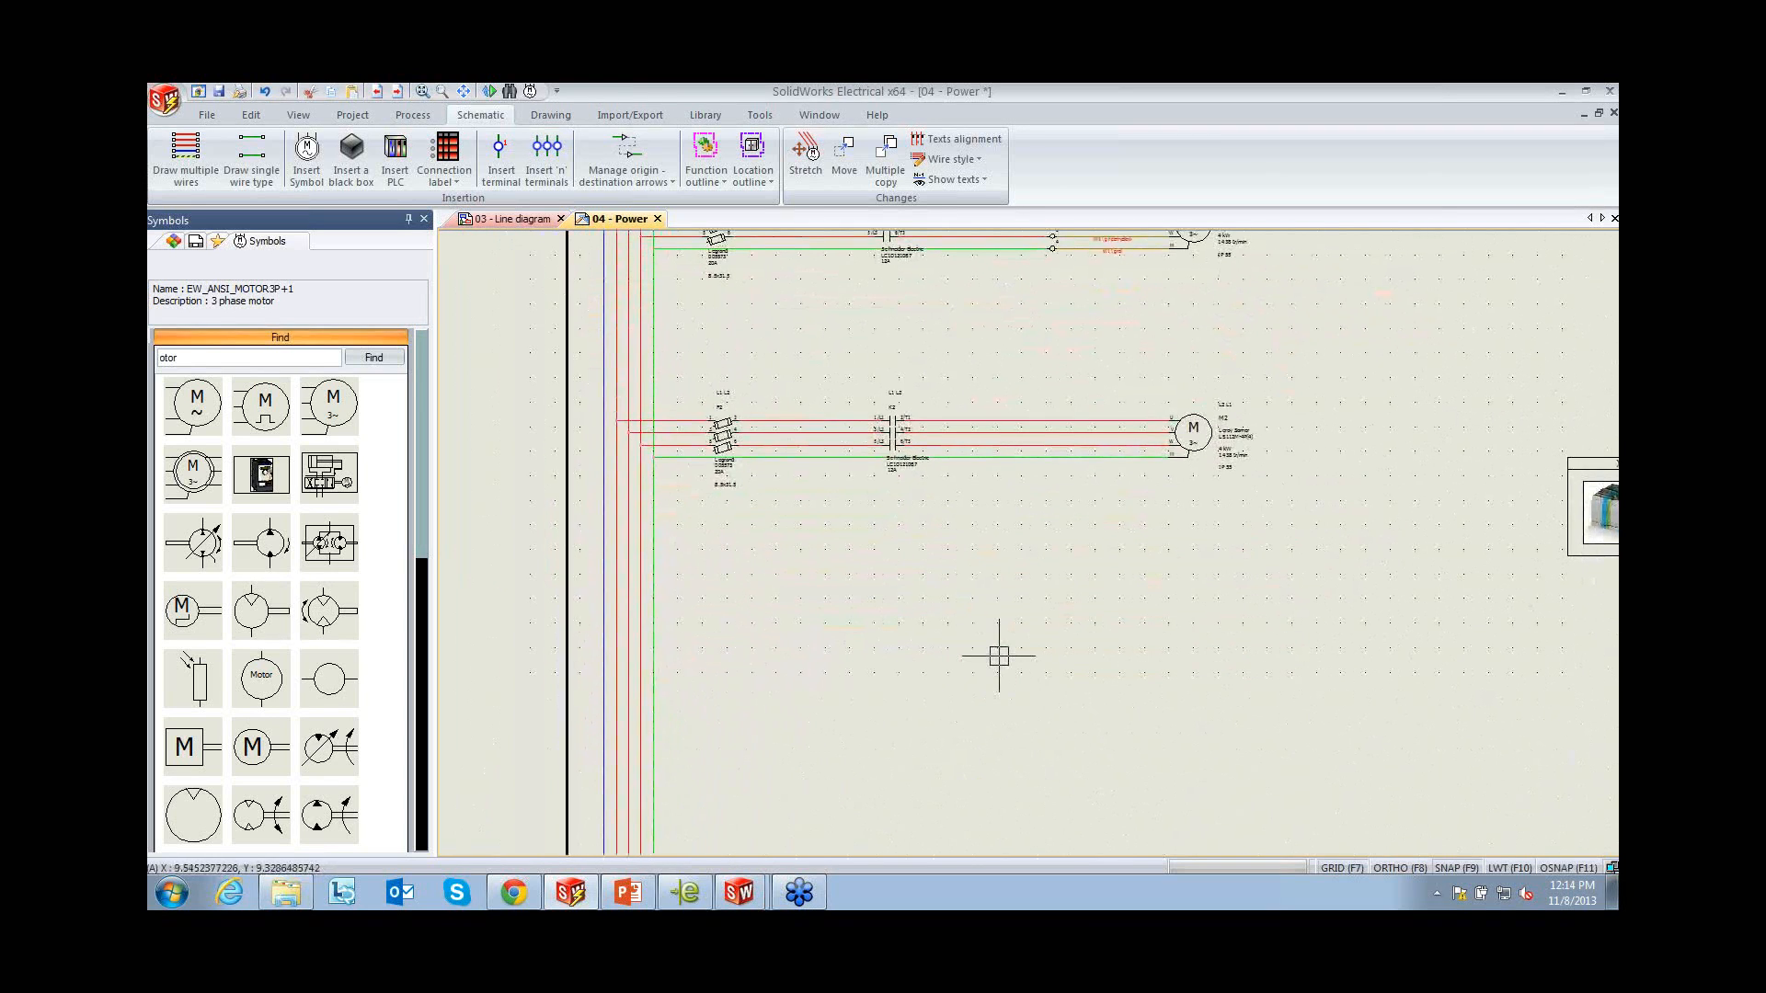
pyautogui.scroll(3, 879, 478)
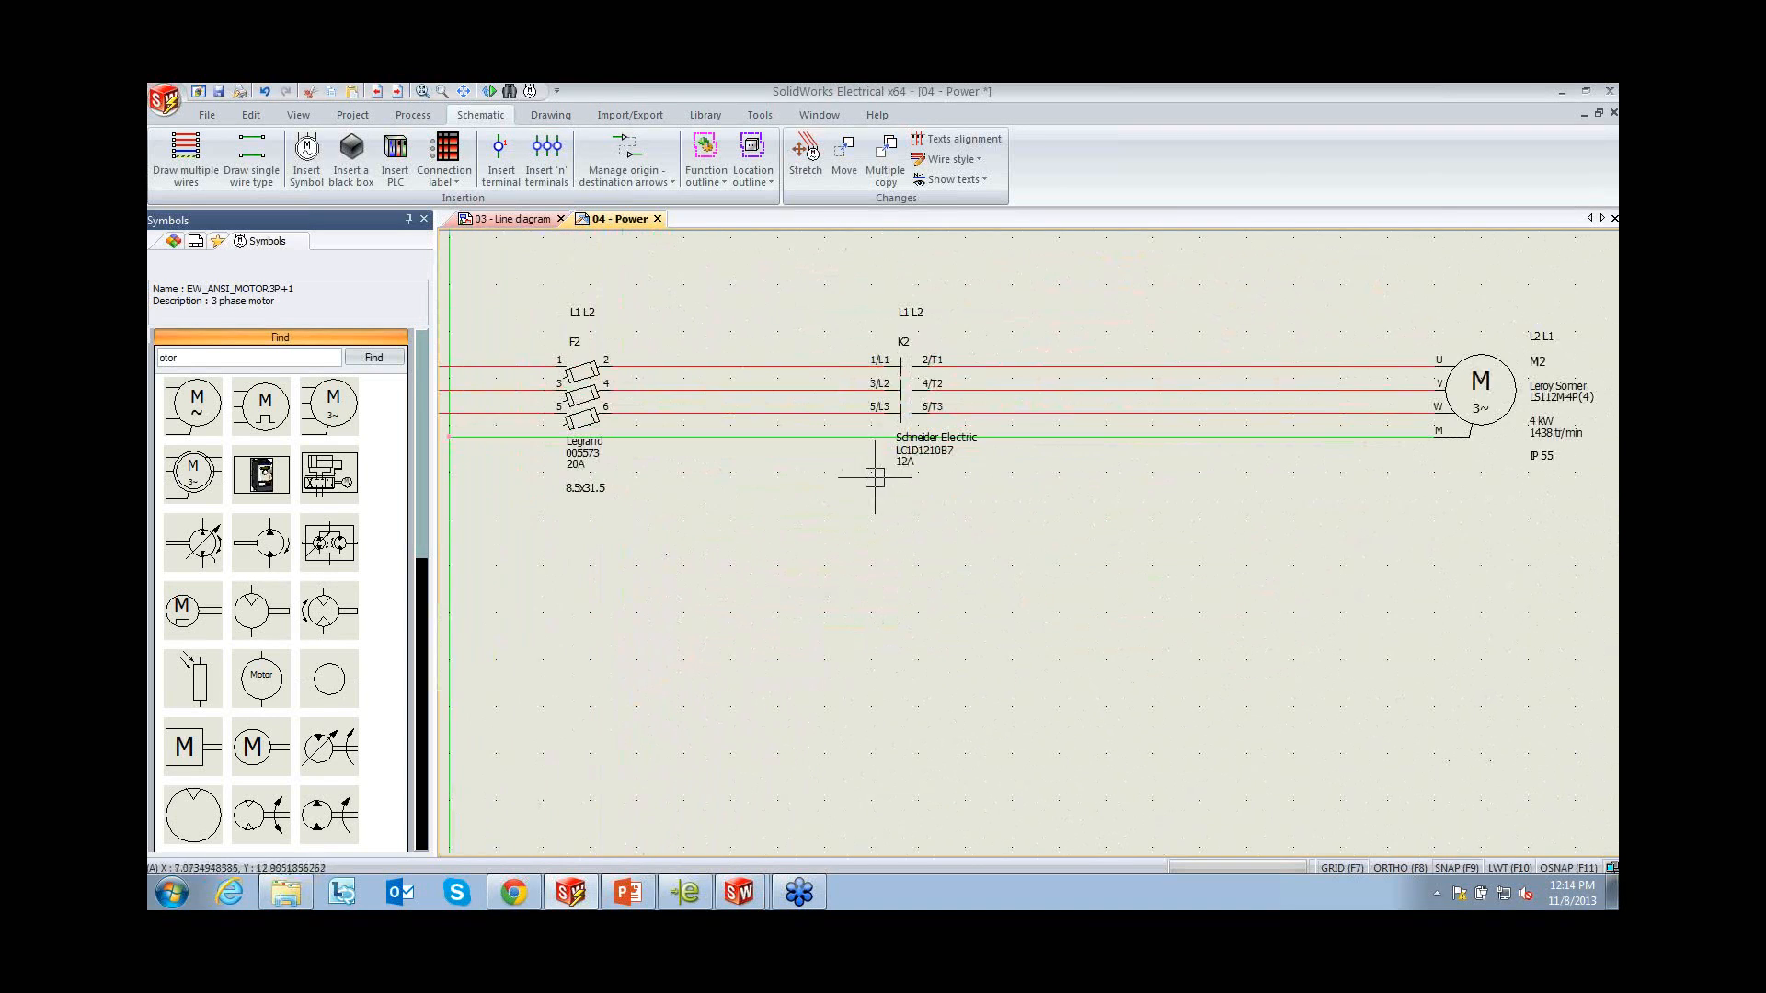
pyautogui.moveTo(828, 307); pyautogui.dragTo(850, 640, button='middle')
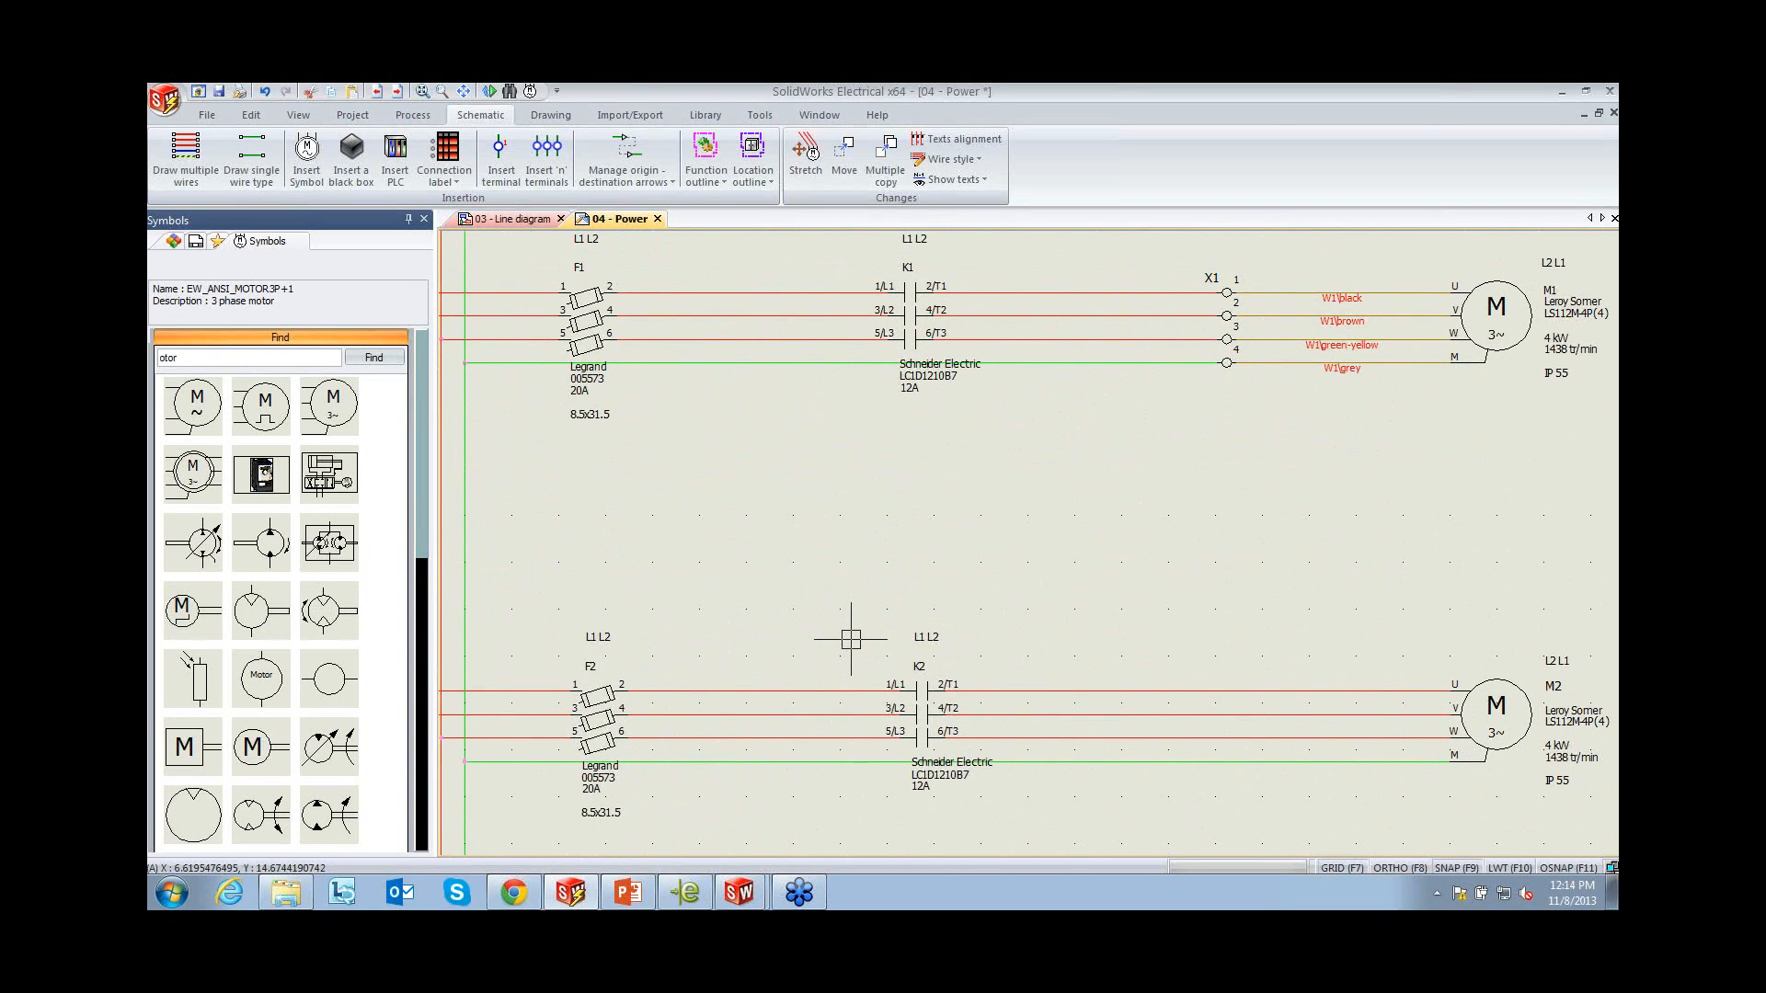
pyautogui.scroll(-1, 851, 638)
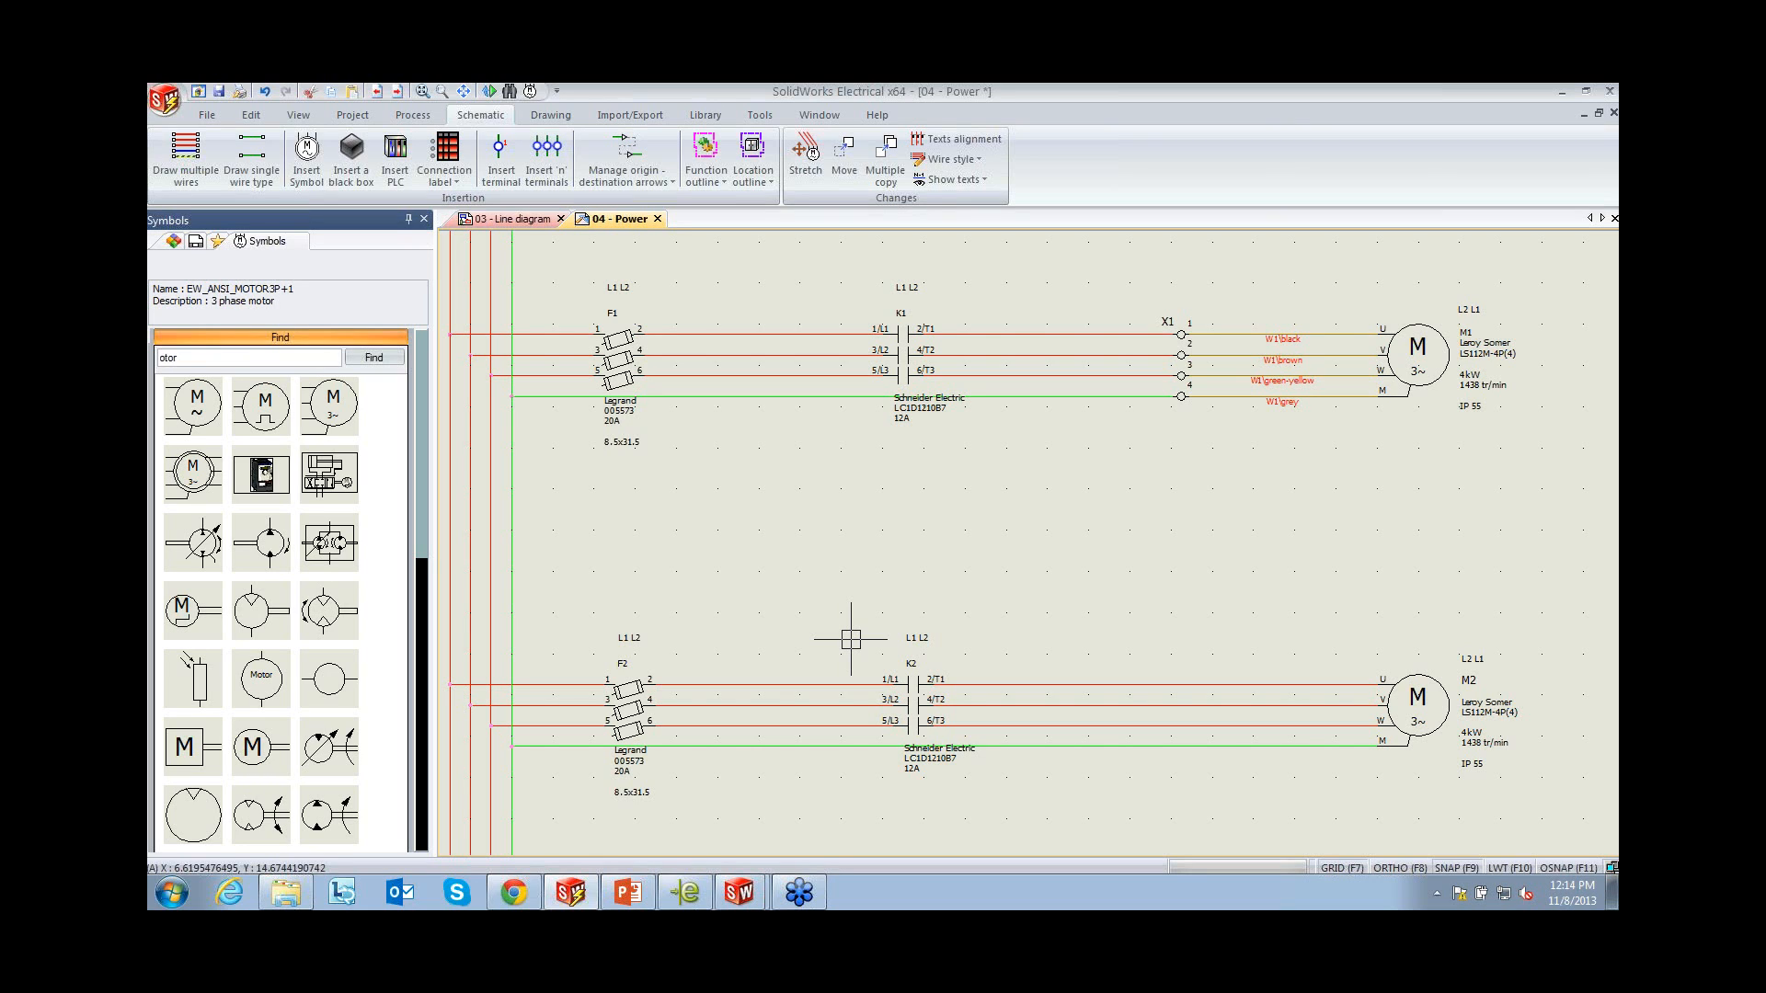
pyautogui.scroll(-2, 851, 638)
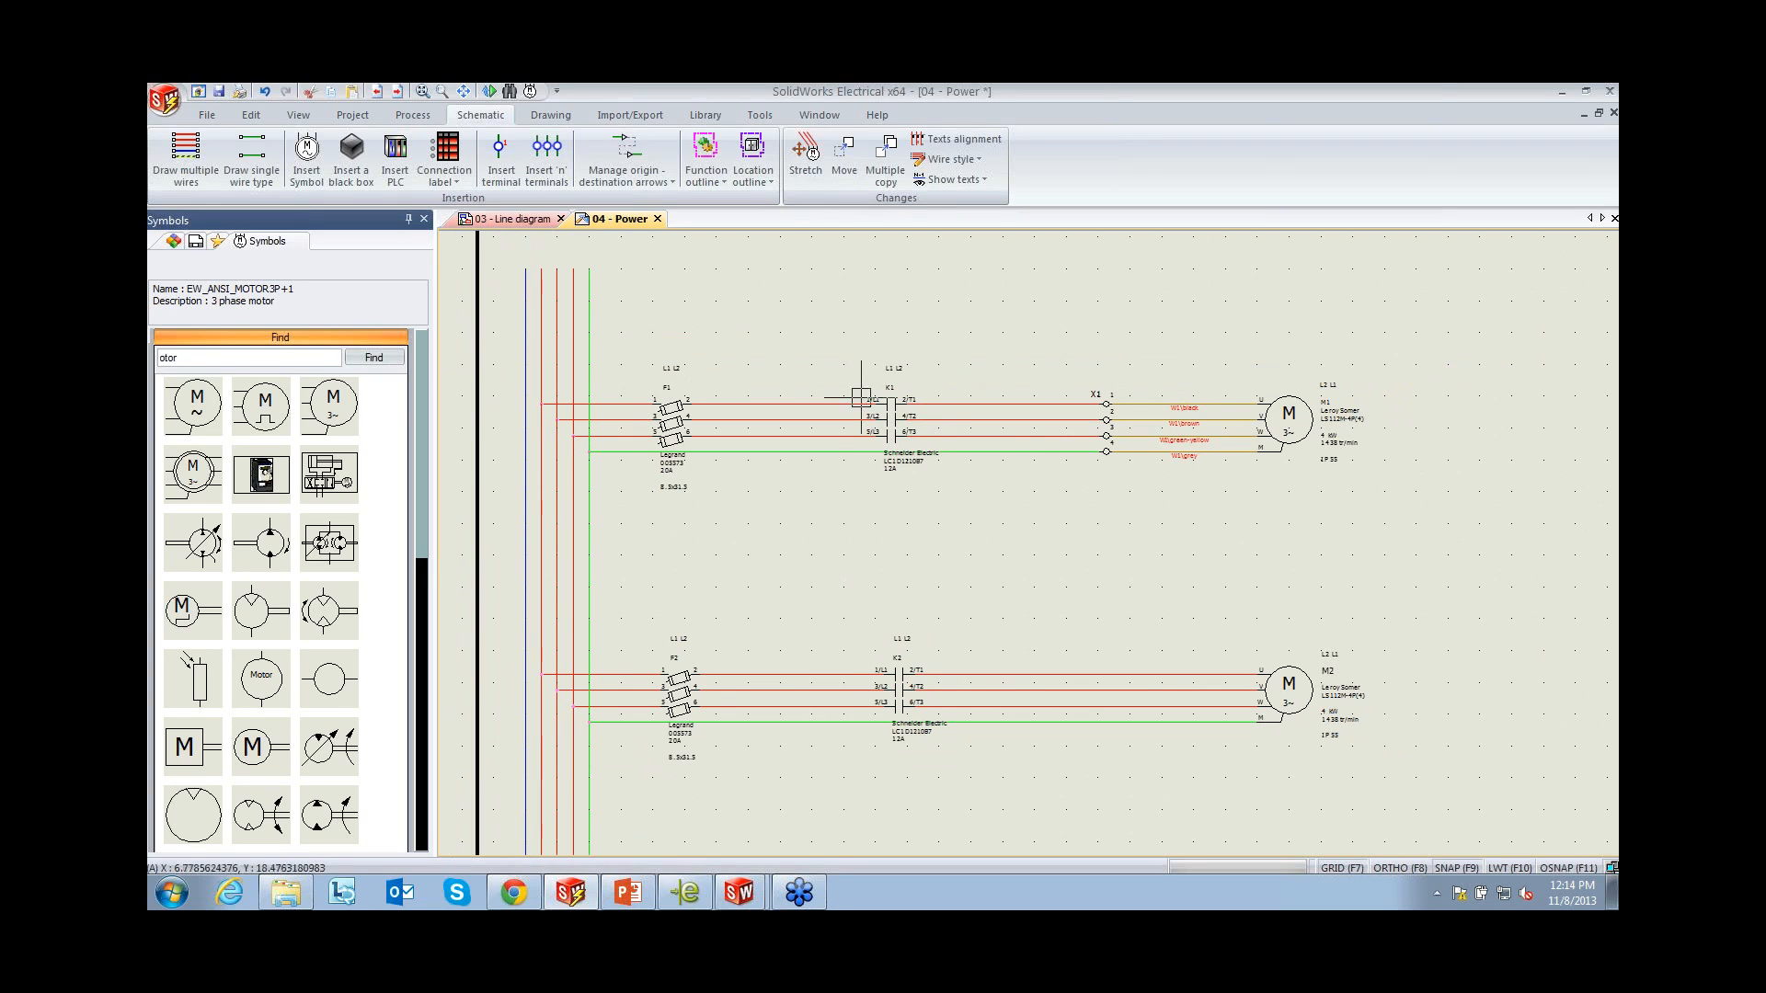
# Draw a rectangular location outline around motors M1 and M2
pyautogui.click(753, 158)
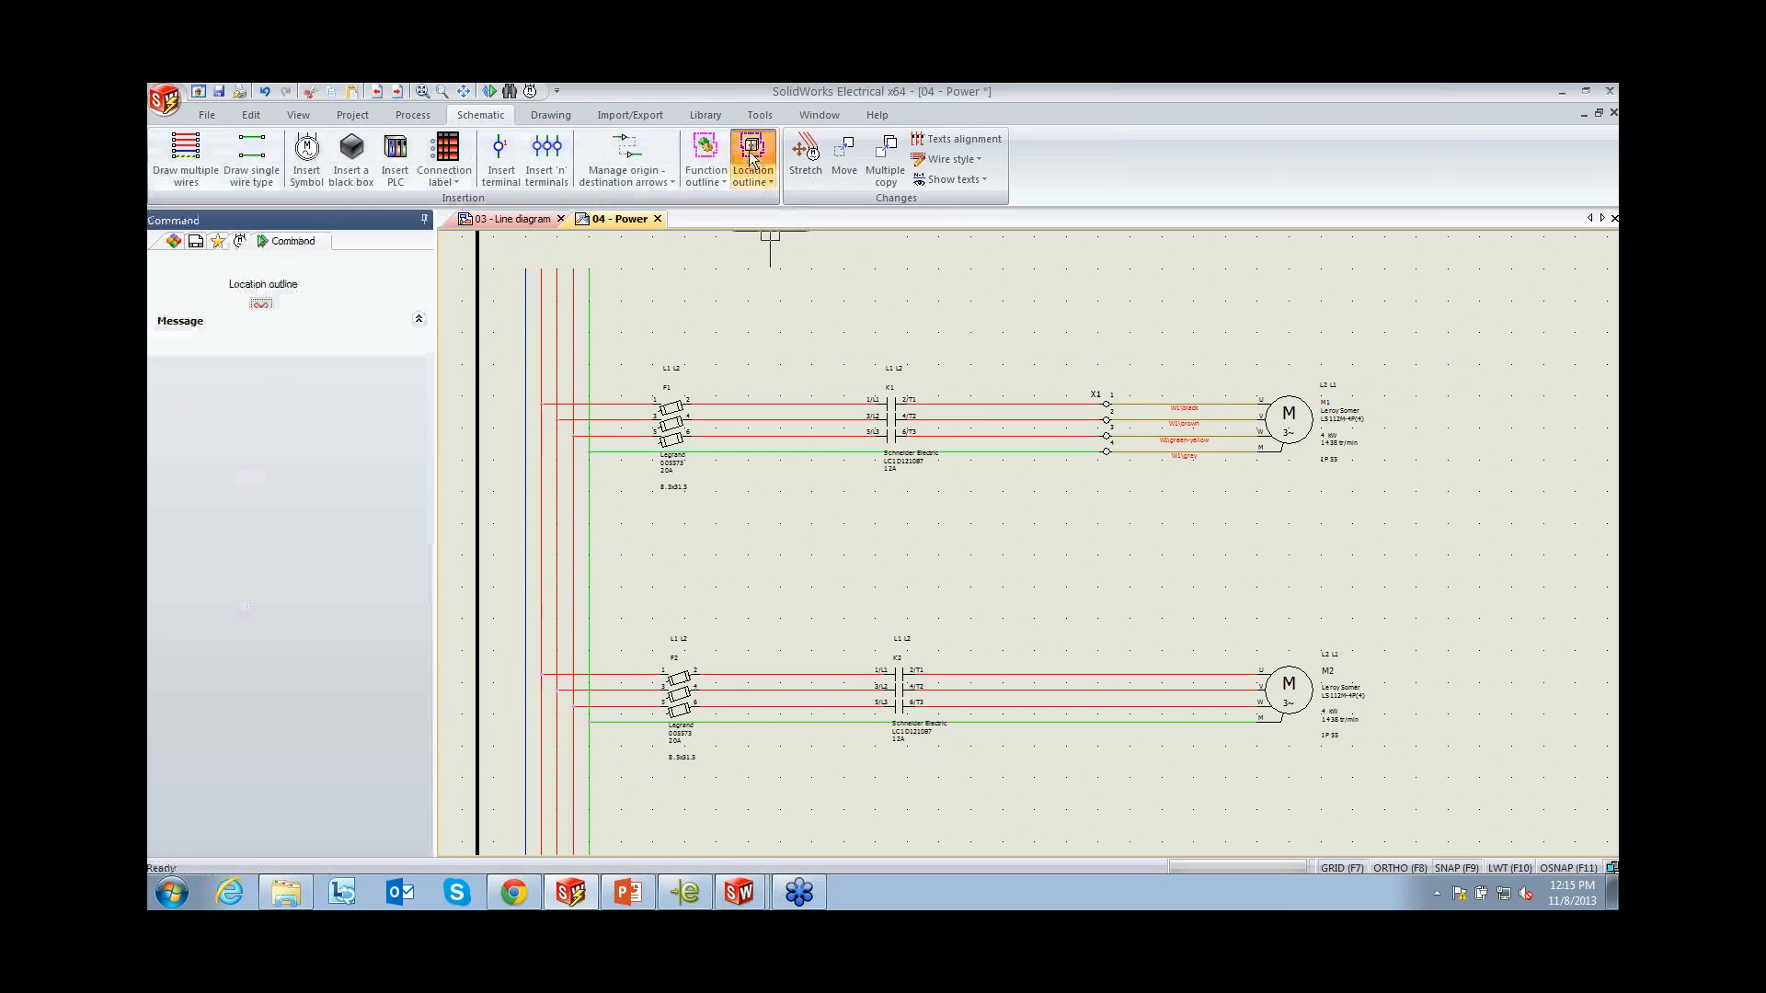
pyautogui.click(1226, 292)
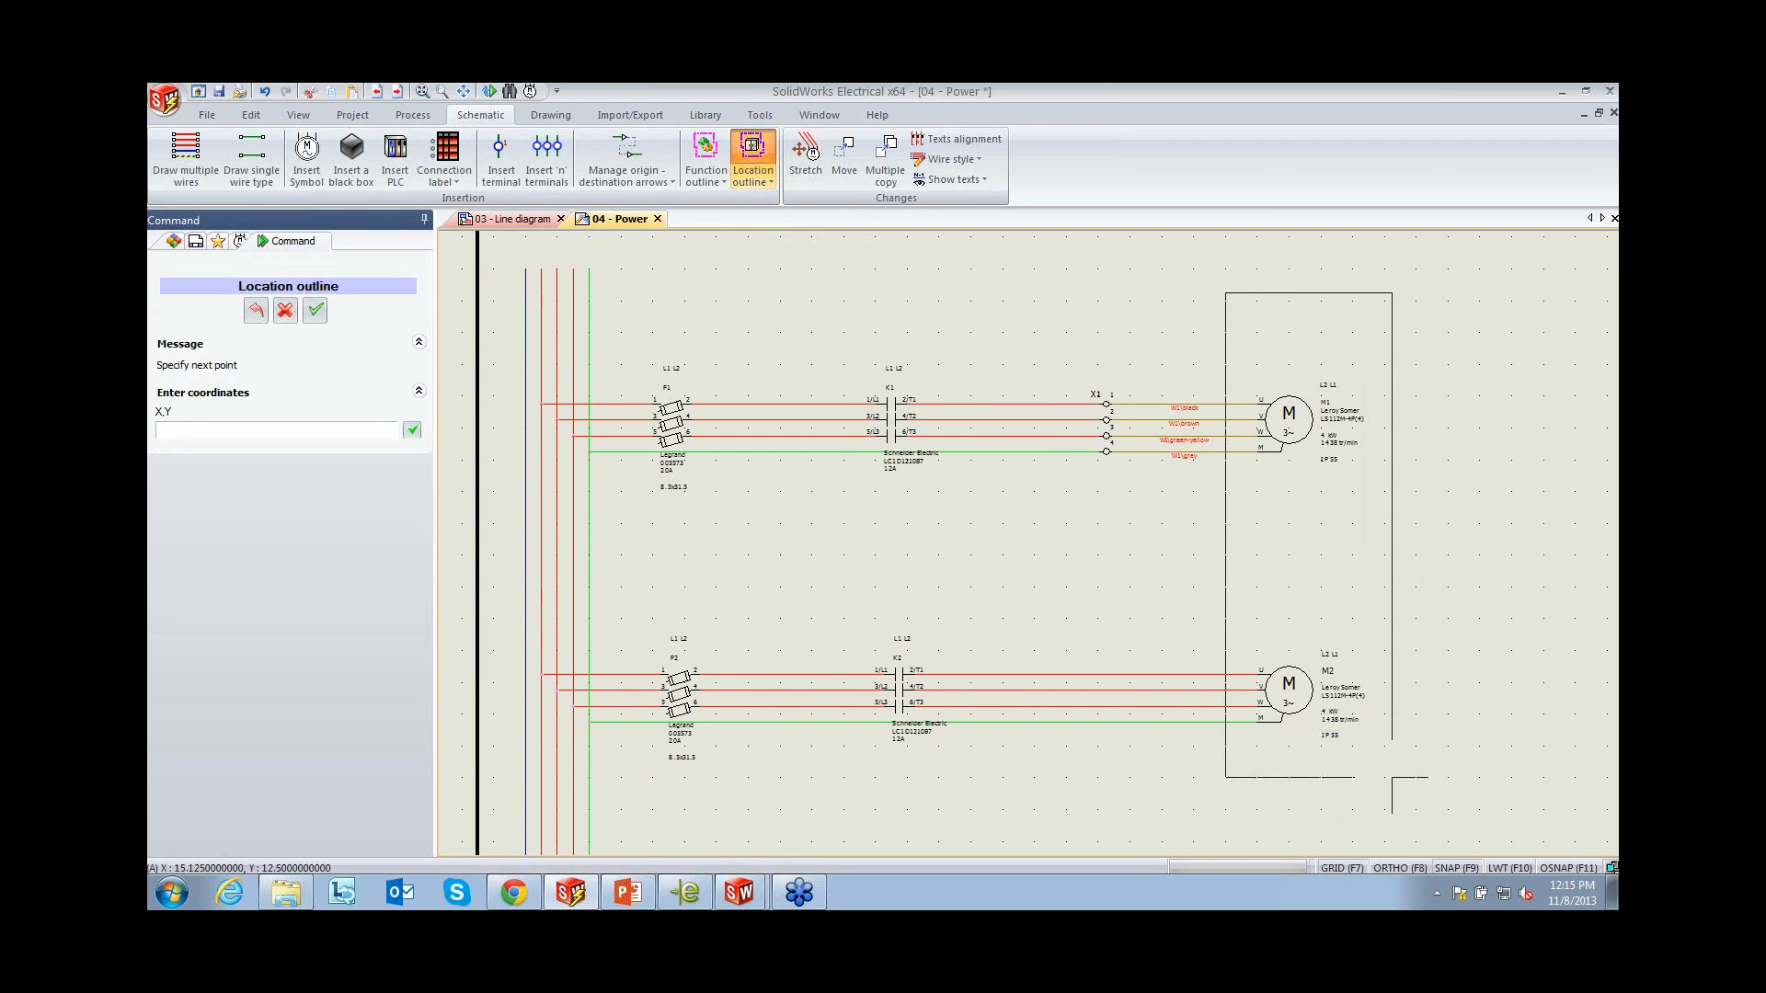
pyautogui.click(1400, 793)
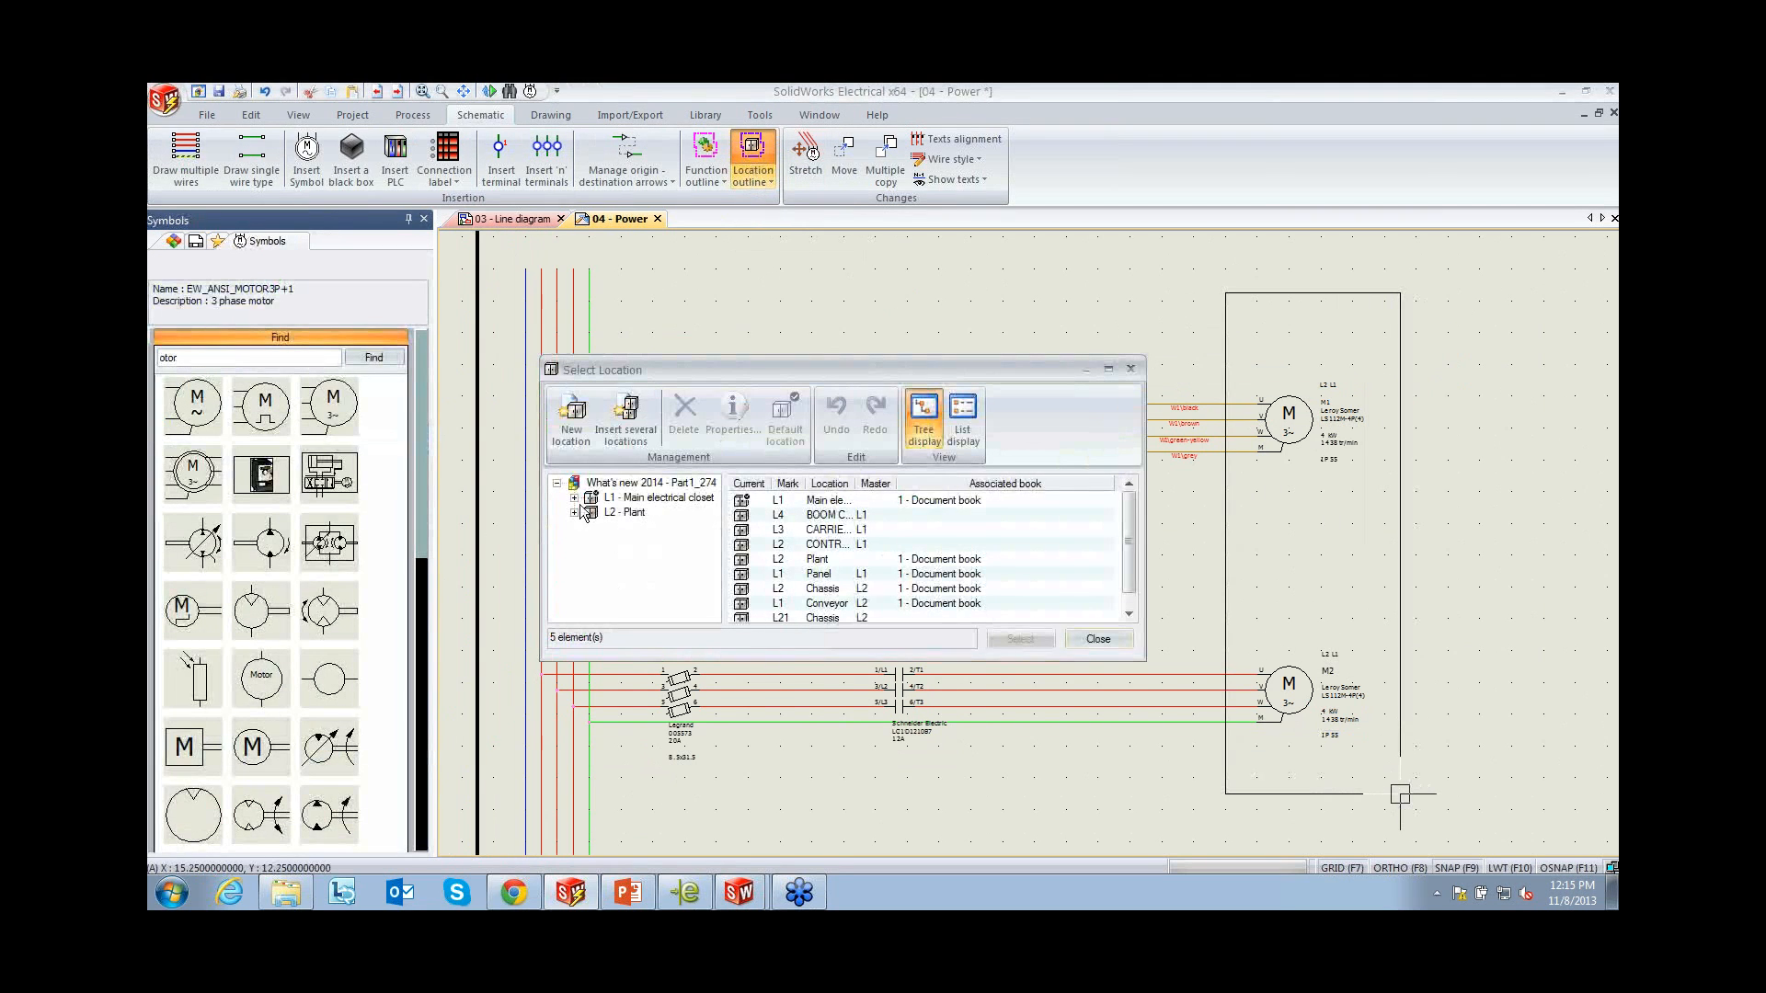
# Assign the outline to location L1 - Conveyor under L2 - Plant and change the location of the enclosed components to match
pyautogui.click(575, 512)
pyautogui.click(652, 527)
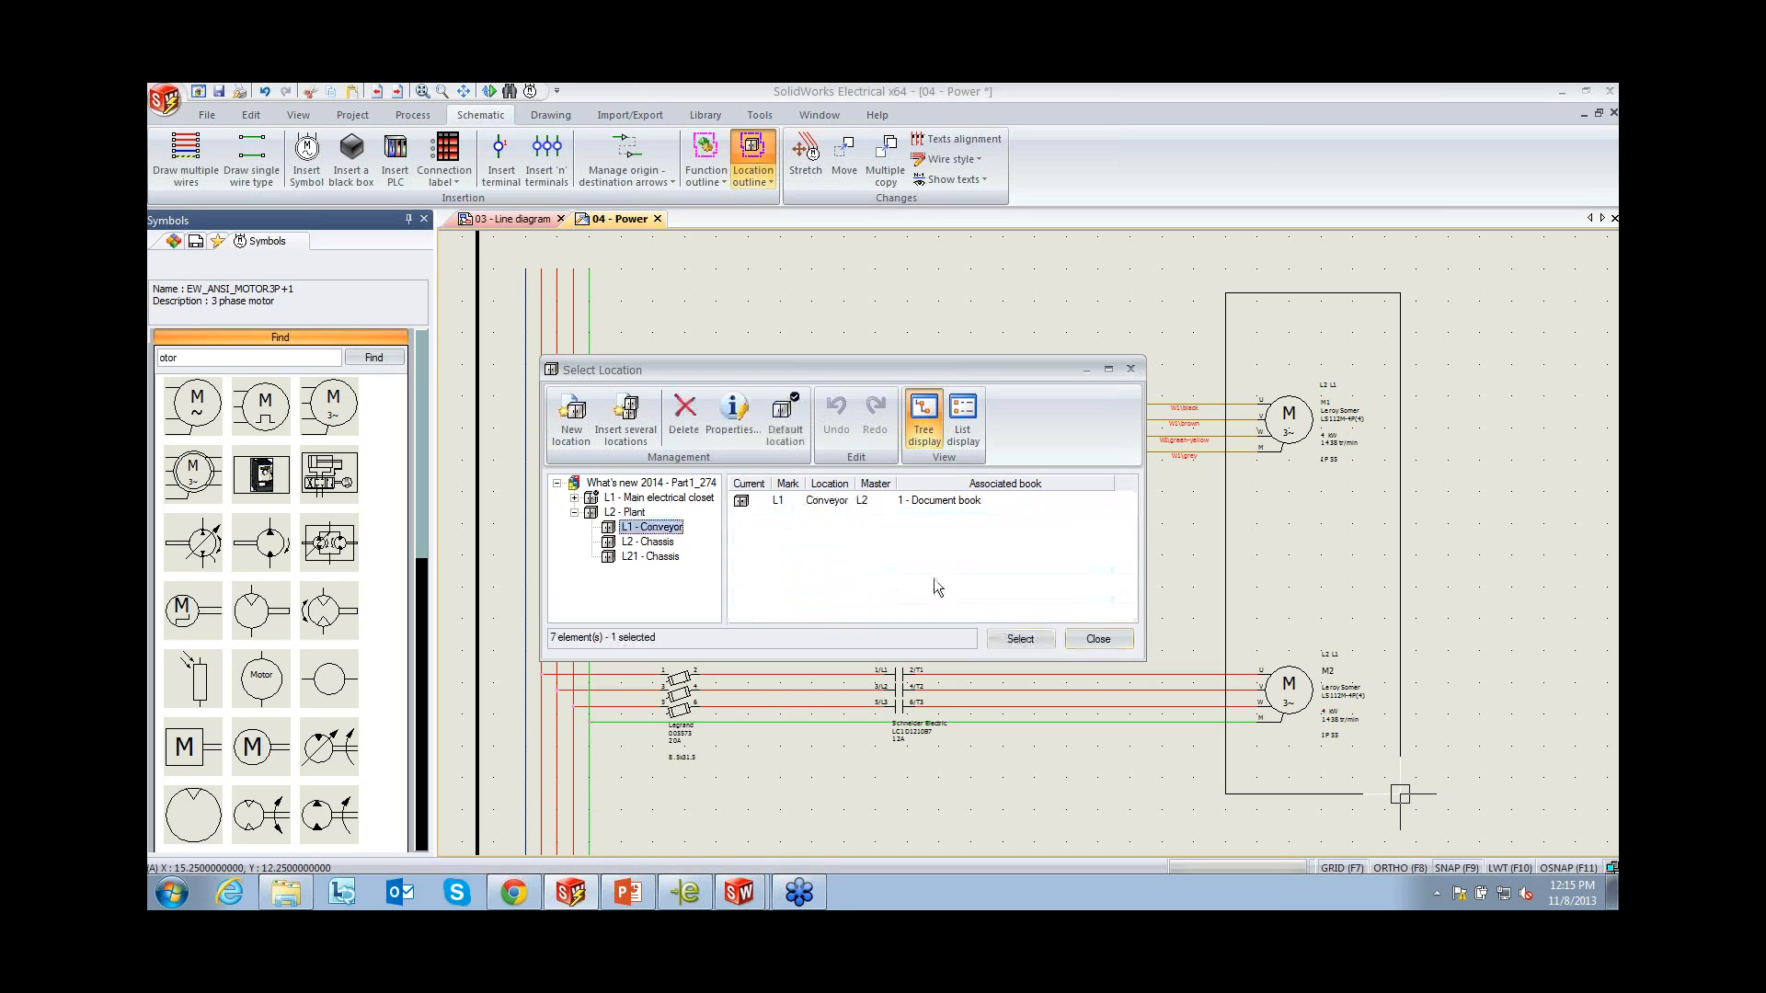
pyautogui.click(1016, 638)
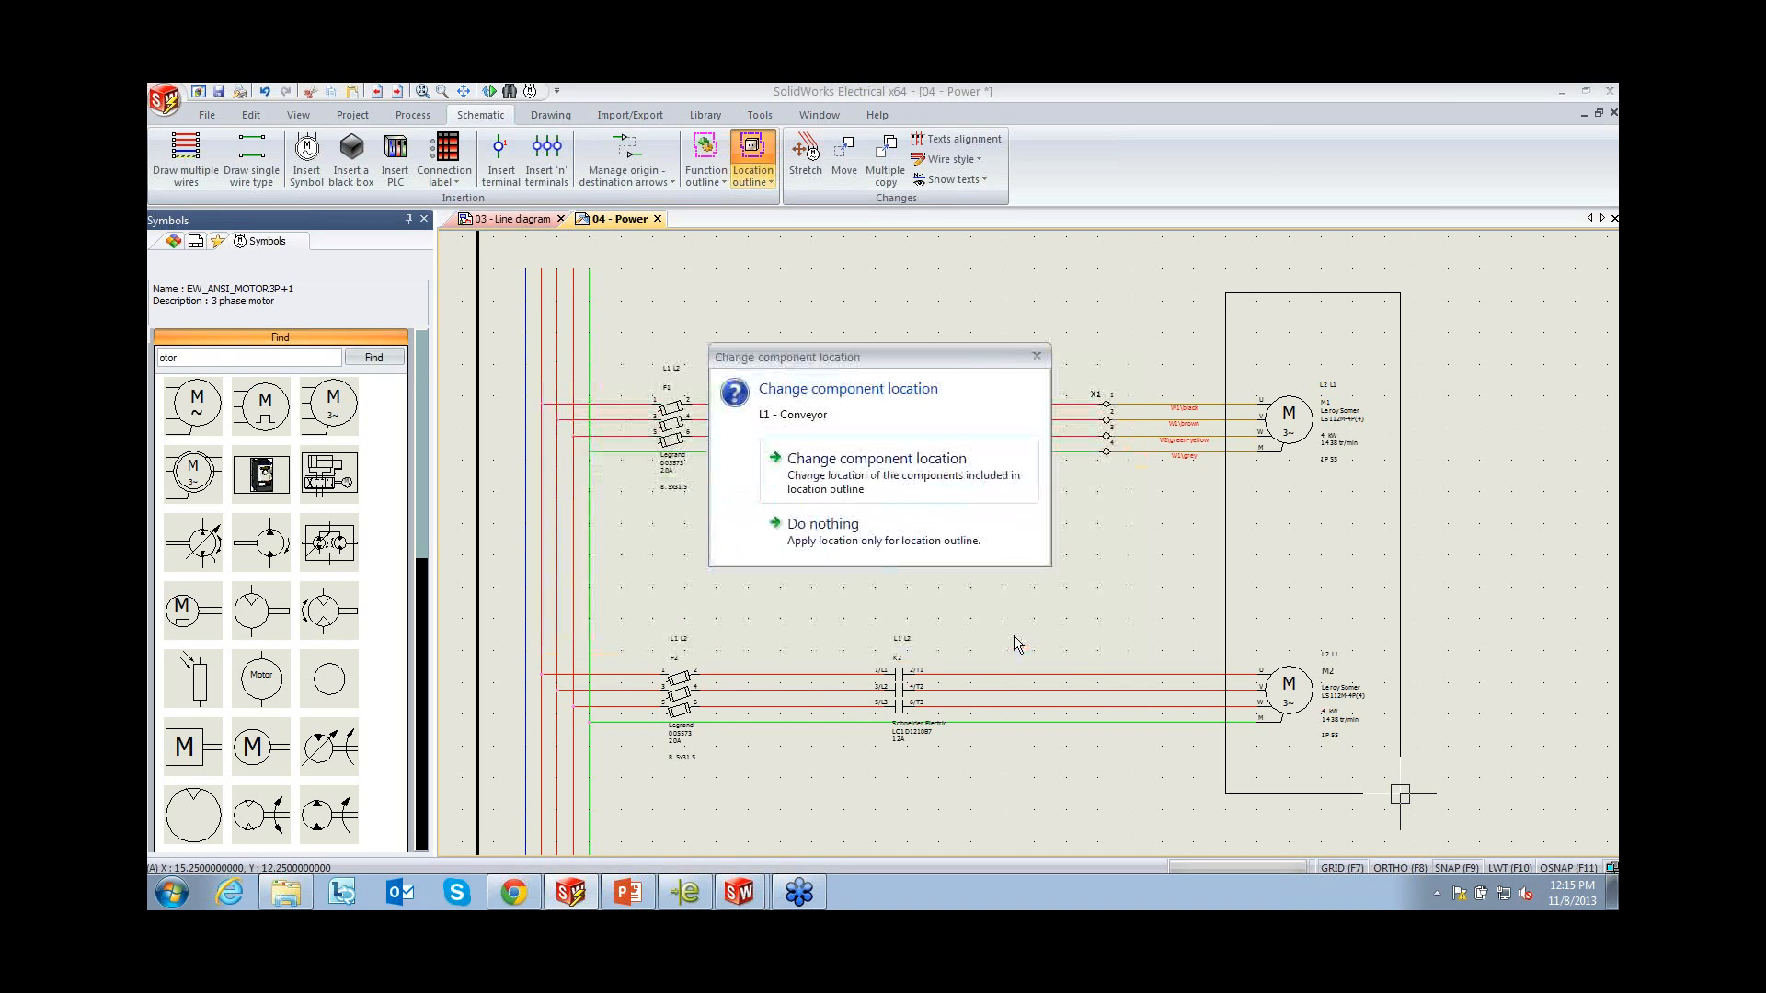
pyautogui.click(864, 488)
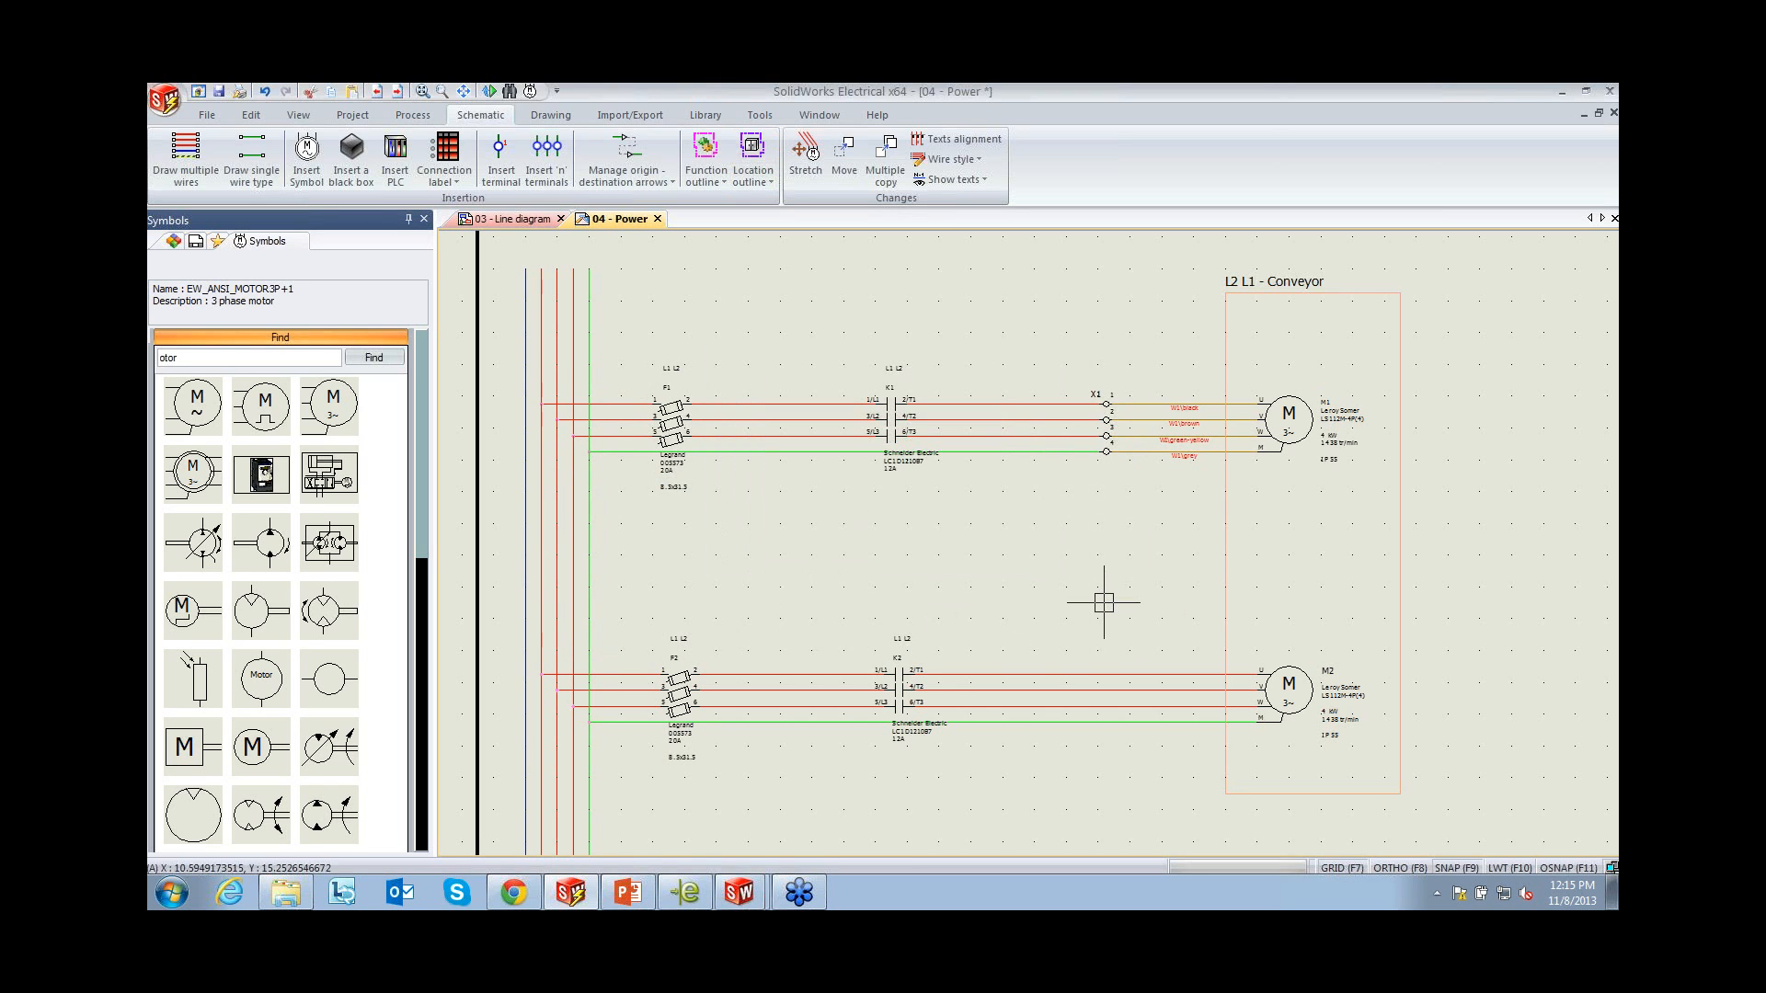
# Insert the second Power supply macro onto the main supply wires below the M2 circuit, creating new component marks and keeping the other existing marks
pyautogui.scroll(-2, 1103, 603)
pyautogui.moveTo(1104, 769); pyautogui.dragTo(1097, 646, button='middle')
pyautogui.scroll(-2, 1101, 699)
pyautogui.moveTo(1080, 741)
pyautogui.mouseDown(button='middle')
pyautogui.moveTo(1056, 688)
pyautogui.moveTo(1012, 695)
pyautogui.moveTo(947, 663)
pyautogui.mouseUp(button='middle')
pyautogui.scroll(-1, 1056, 688)
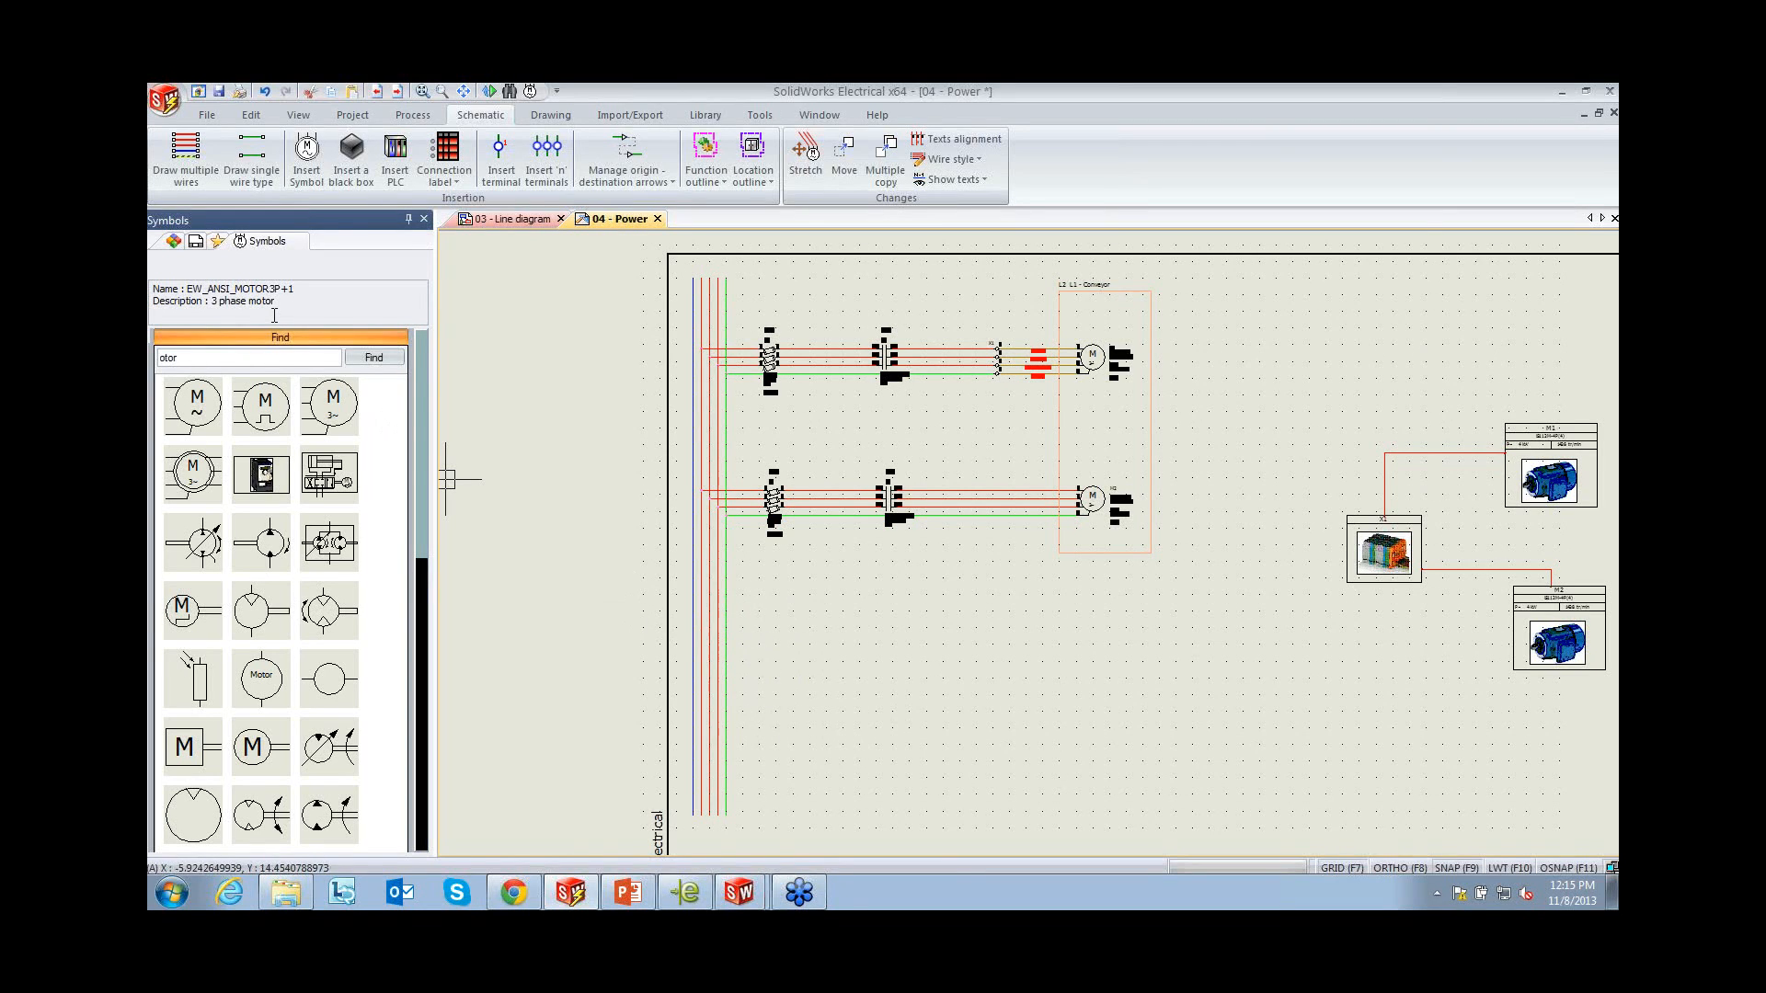
pyautogui.click(217, 242)
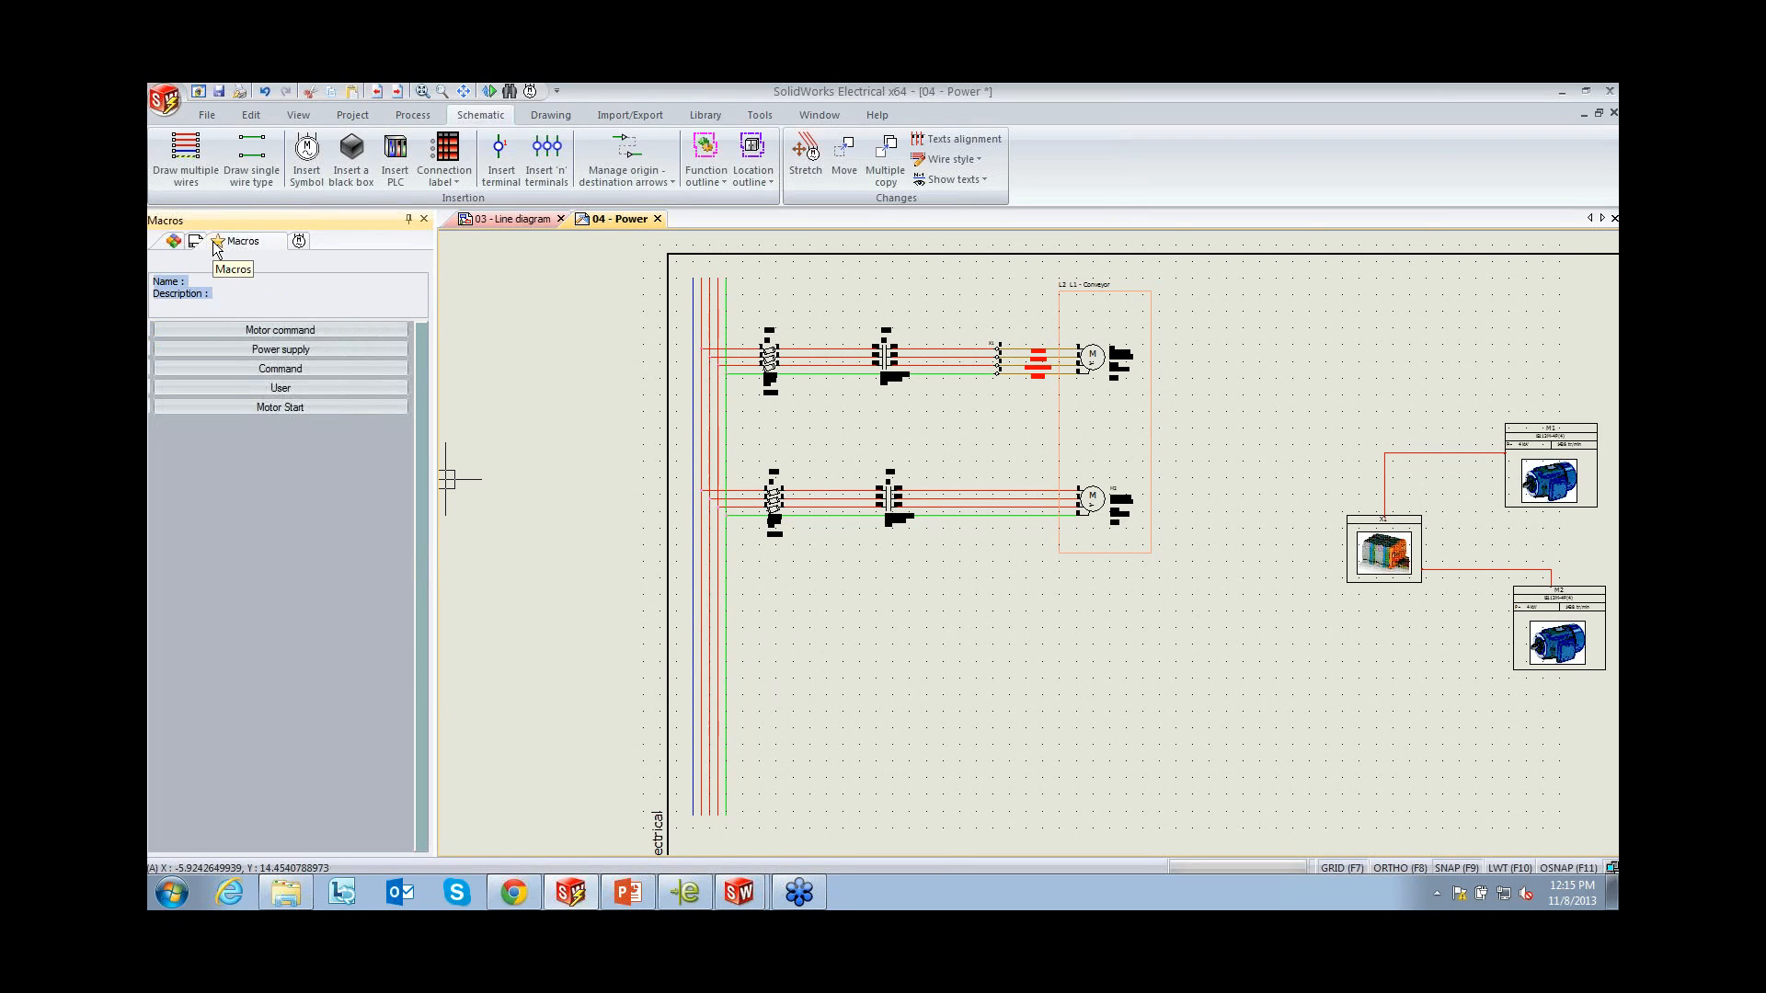
pyautogui.click(253, 349)
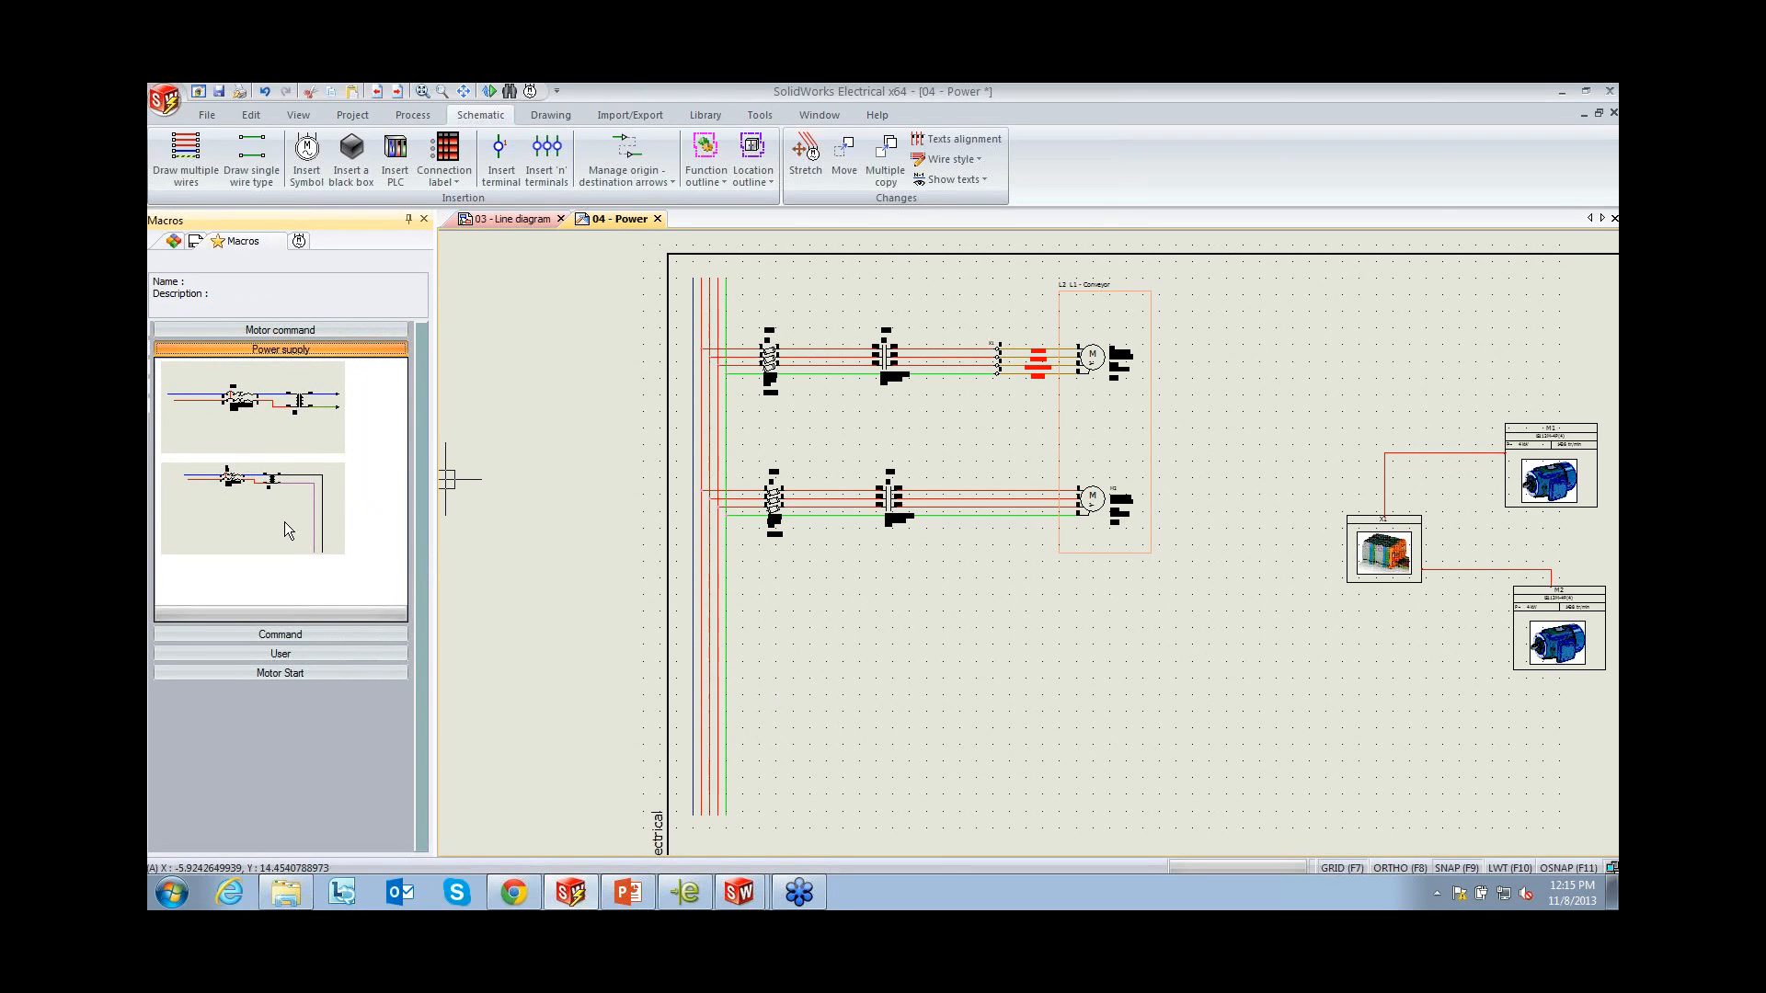
pyautogui.moveTo(284, 522); pyautogui.dragTo(742, 682)
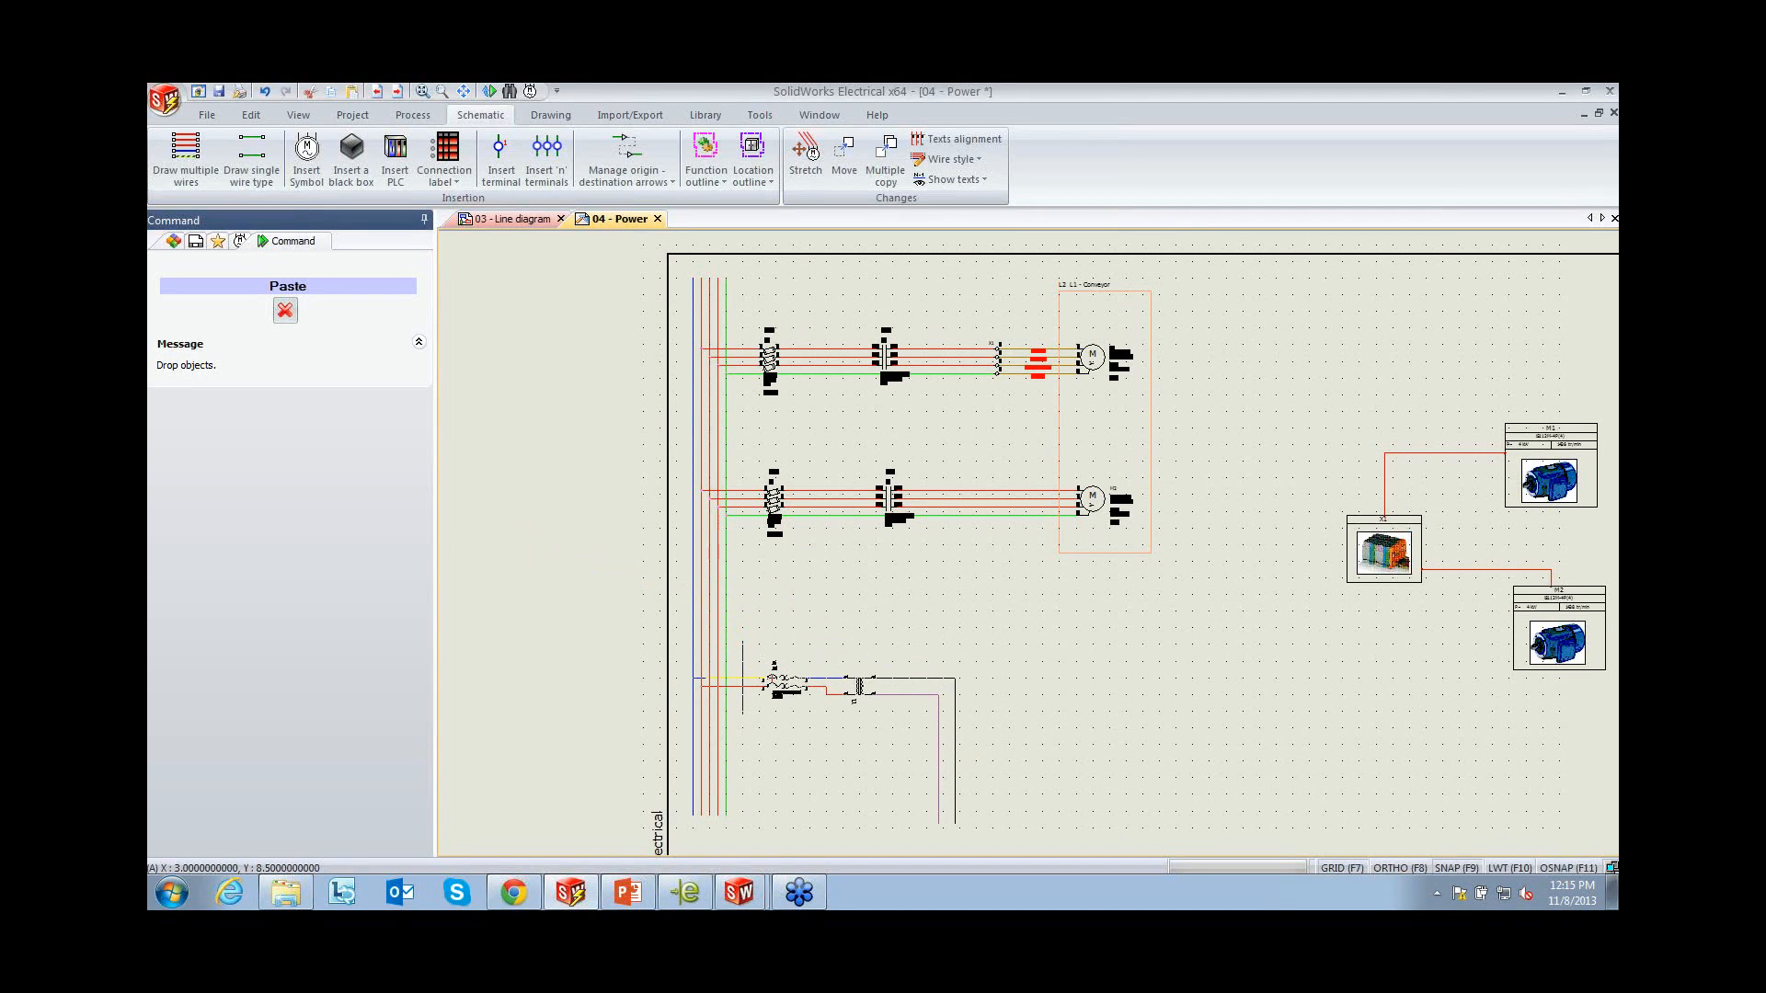
pyautogui.moveTo(743, 683); pyautogui.dragTo(743, 679)
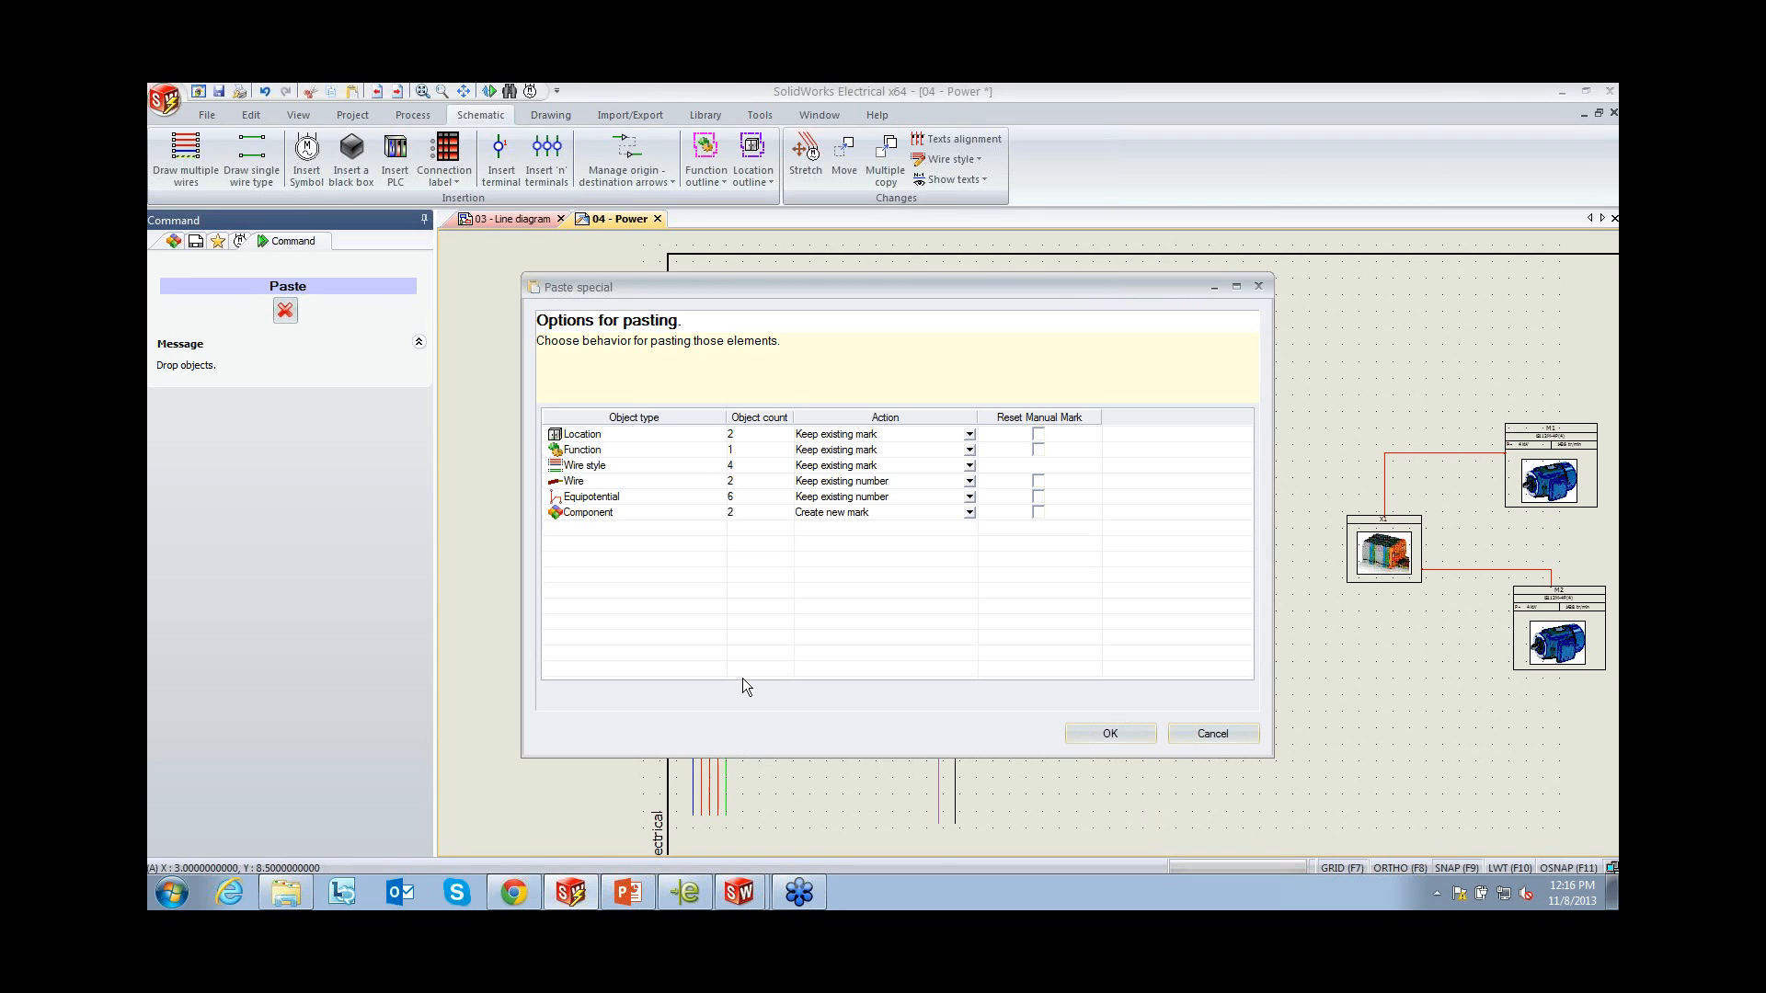
pyautogui.click(1096, 734)
# Examine the pasted circuit breaker and transformer circuit and its connections to the main supply wires
pyautogui.scroll(4, 895, 724)
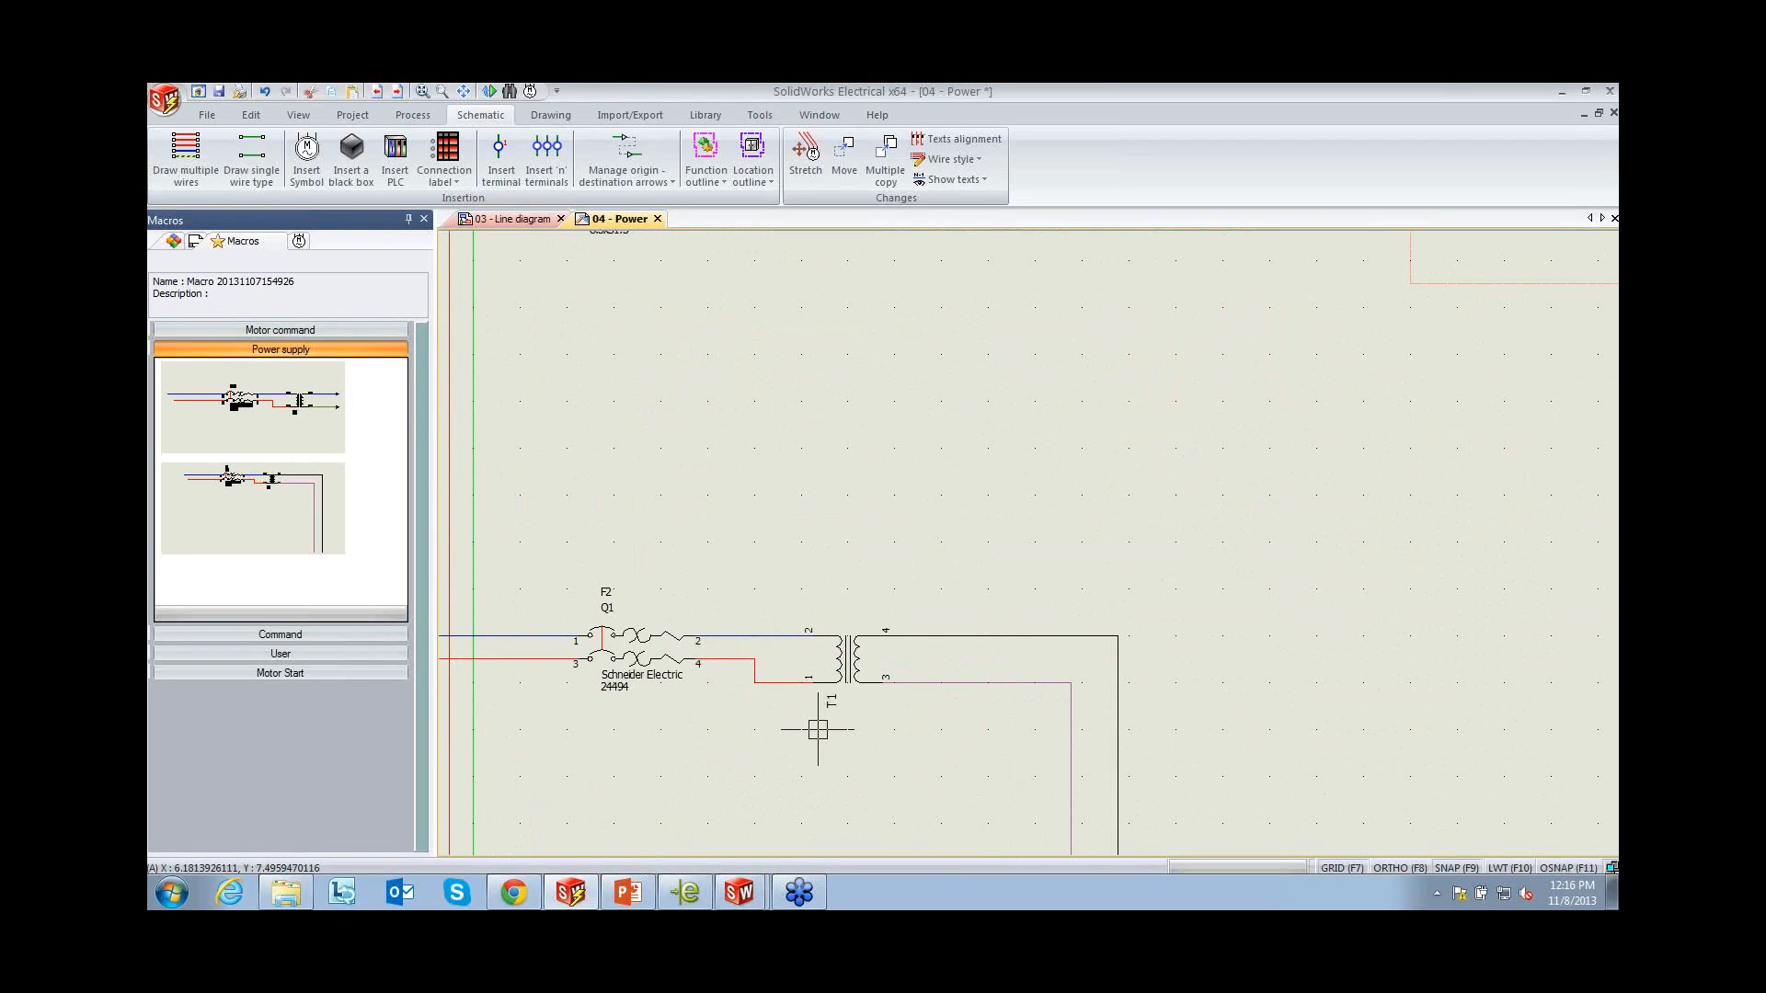
pyautogui.scroll(-3, 818, 730)
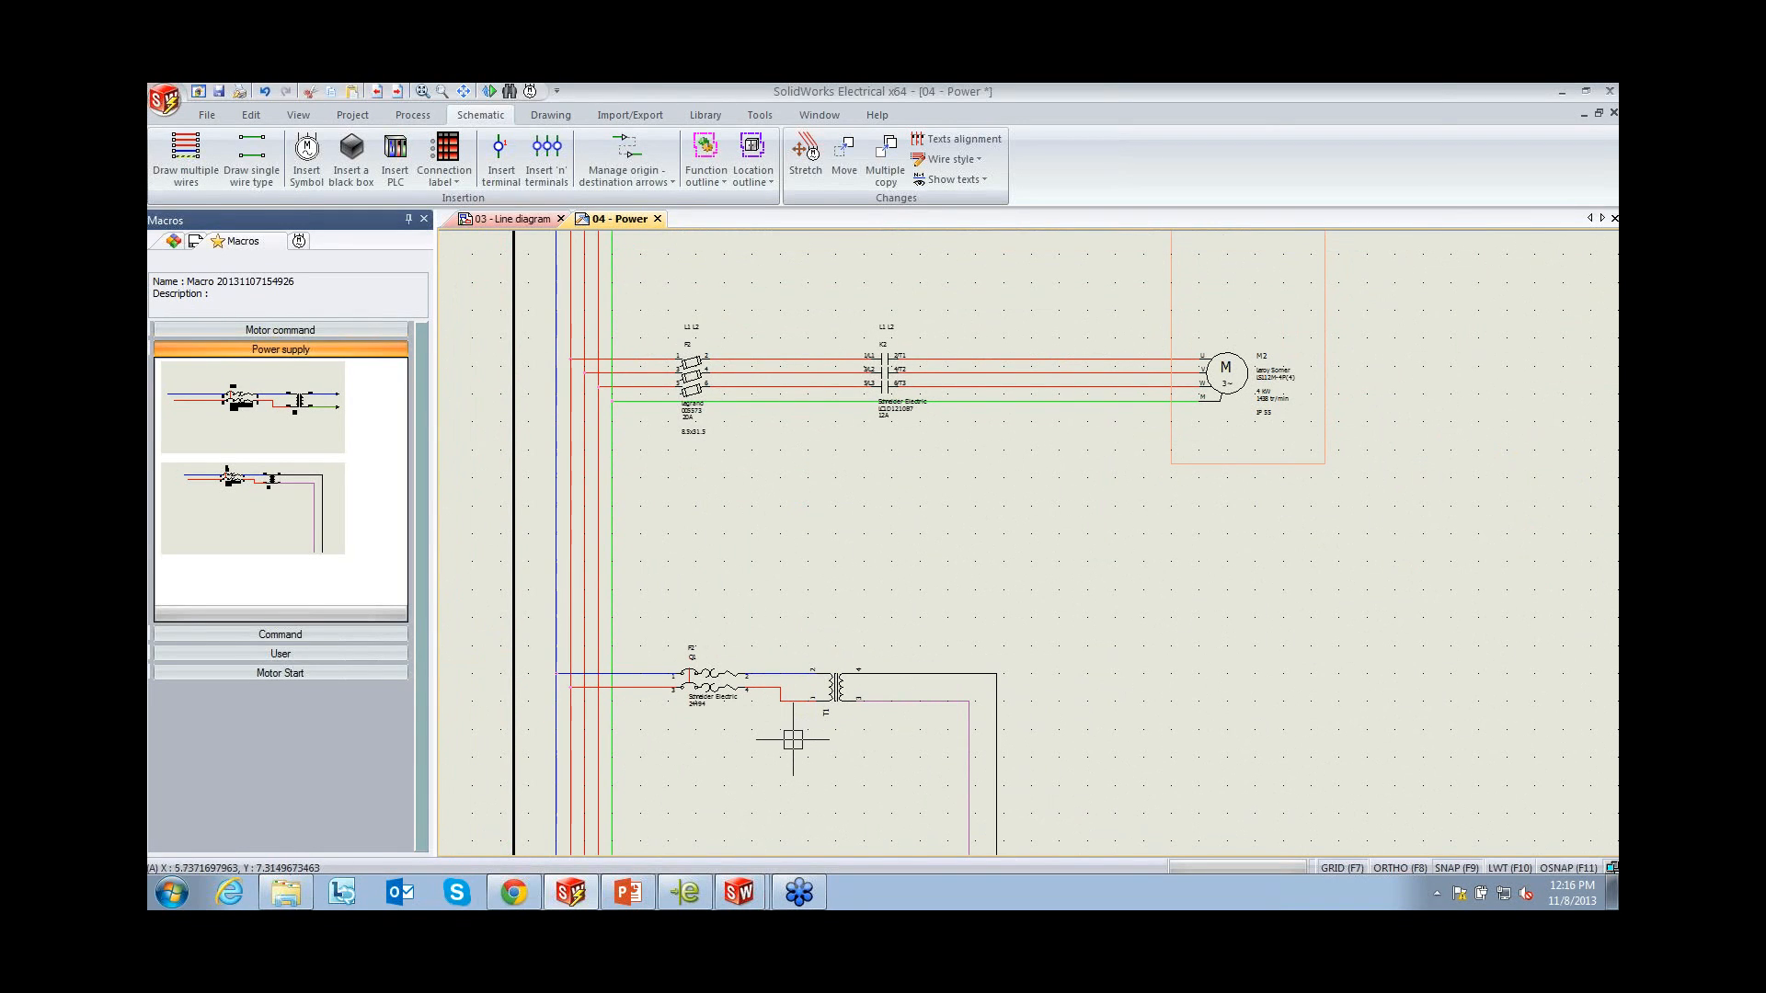
pyautogui.scroll(-2, 791, 740)
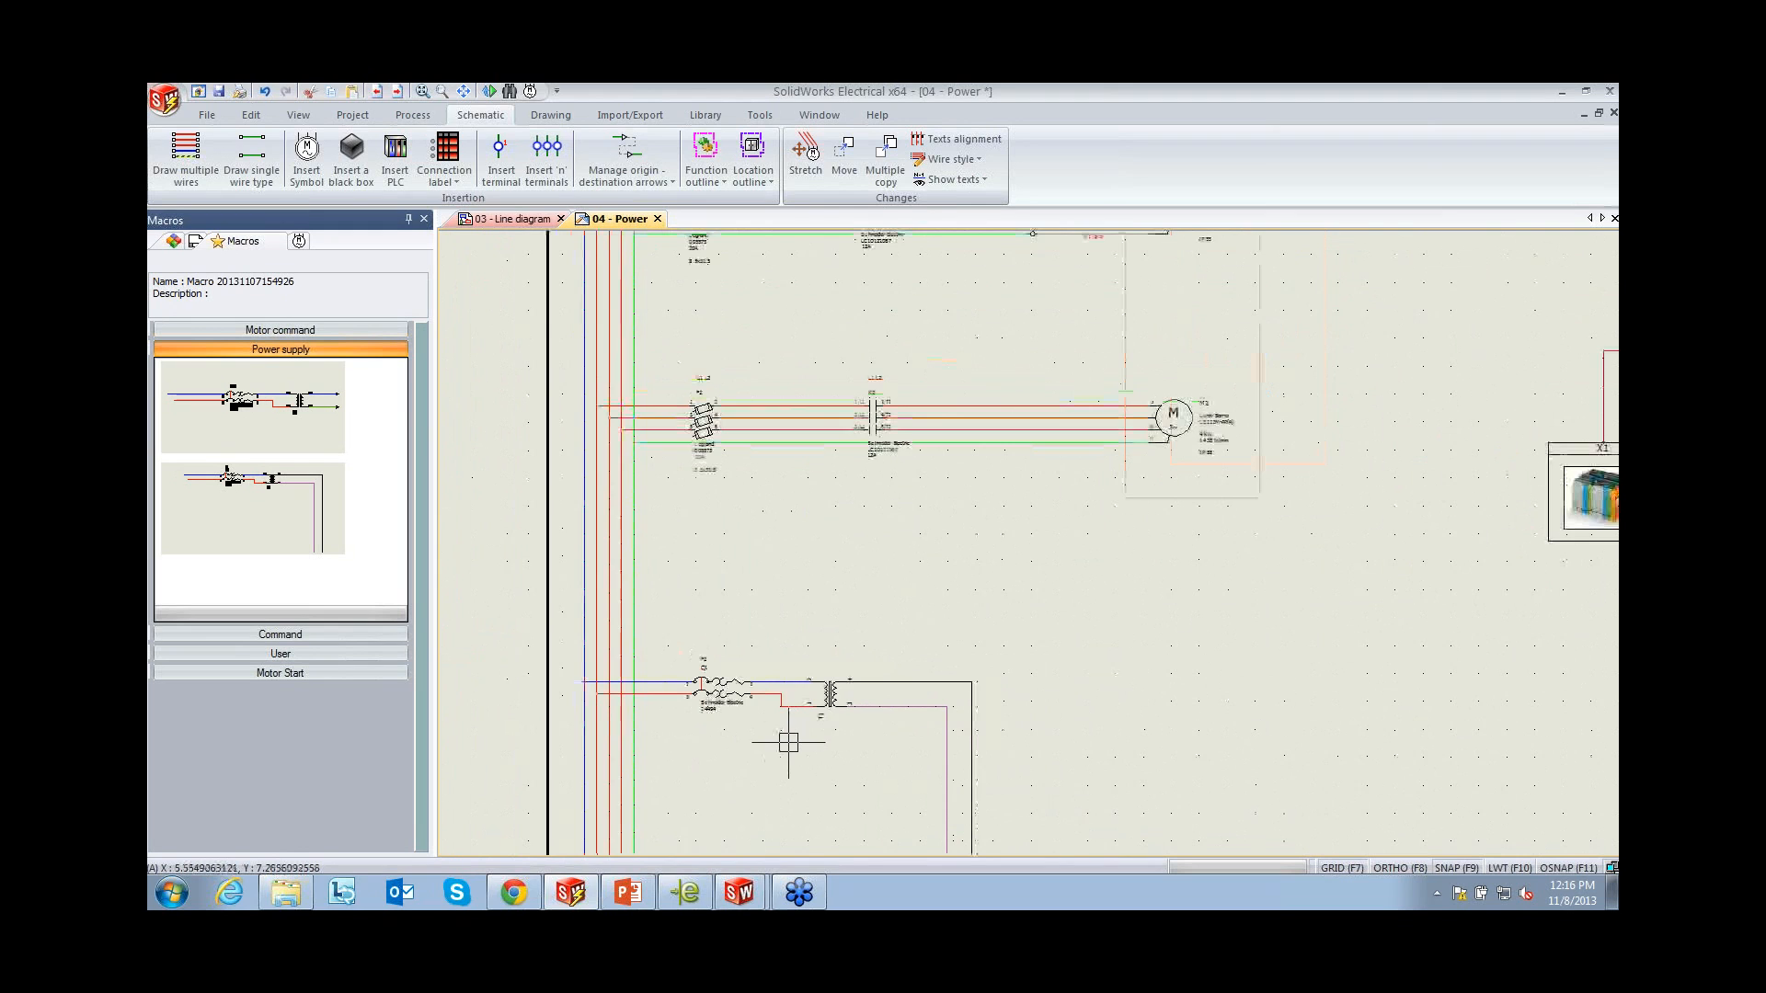
pyautogui.scroll(-1, 788, 743)
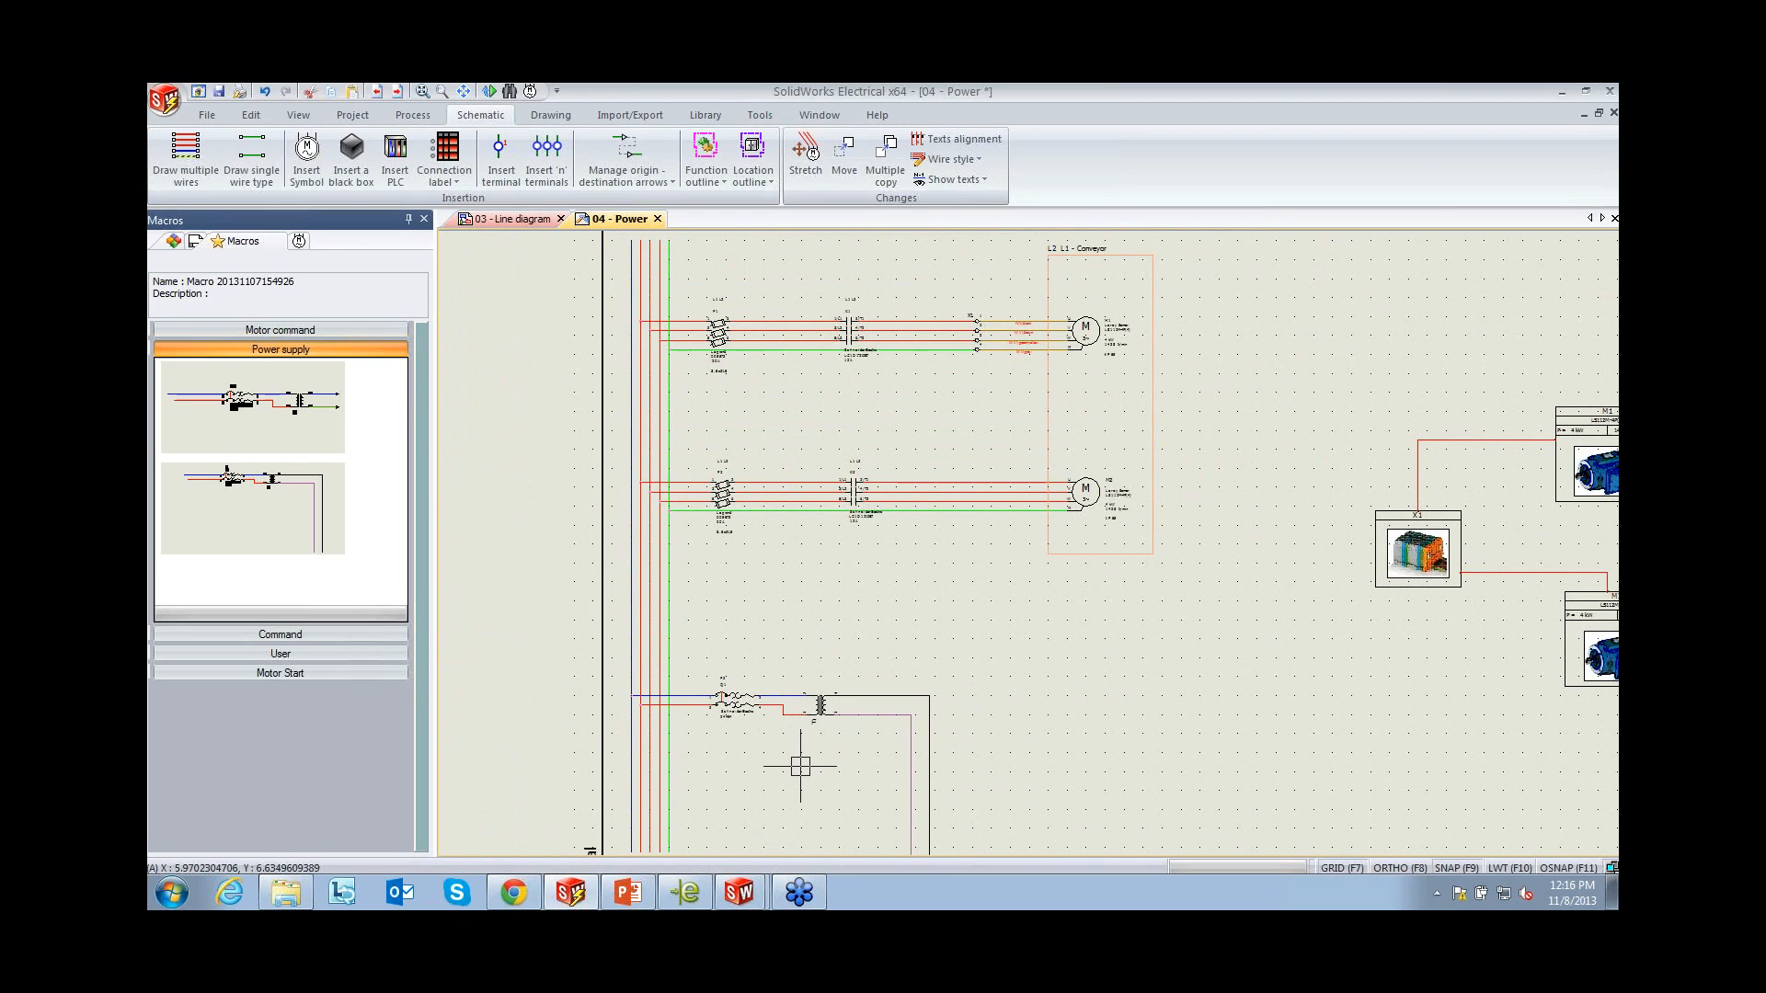
pyautogui.moveTo(796, 761); pyautogui.dragTo(784, 713, button='middle')
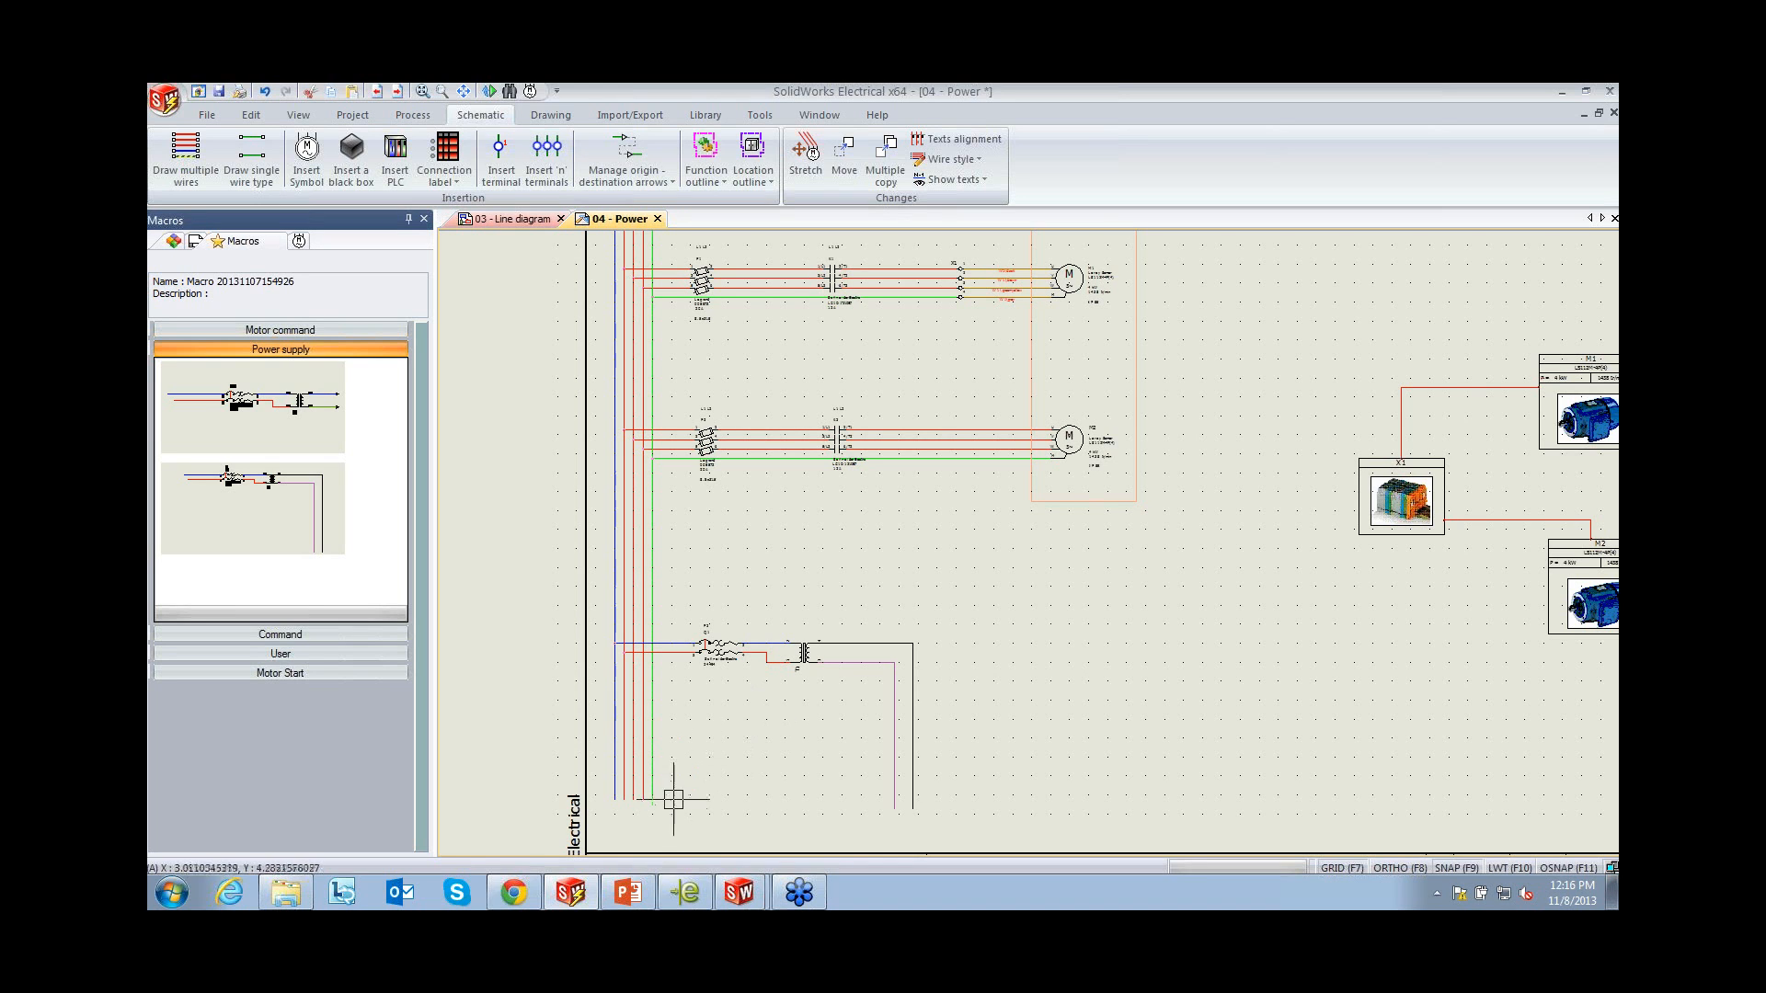
# Switch to PowerPoint and start the slide show from the Feature Enhancements slide
pyautogui.click(634, 894)
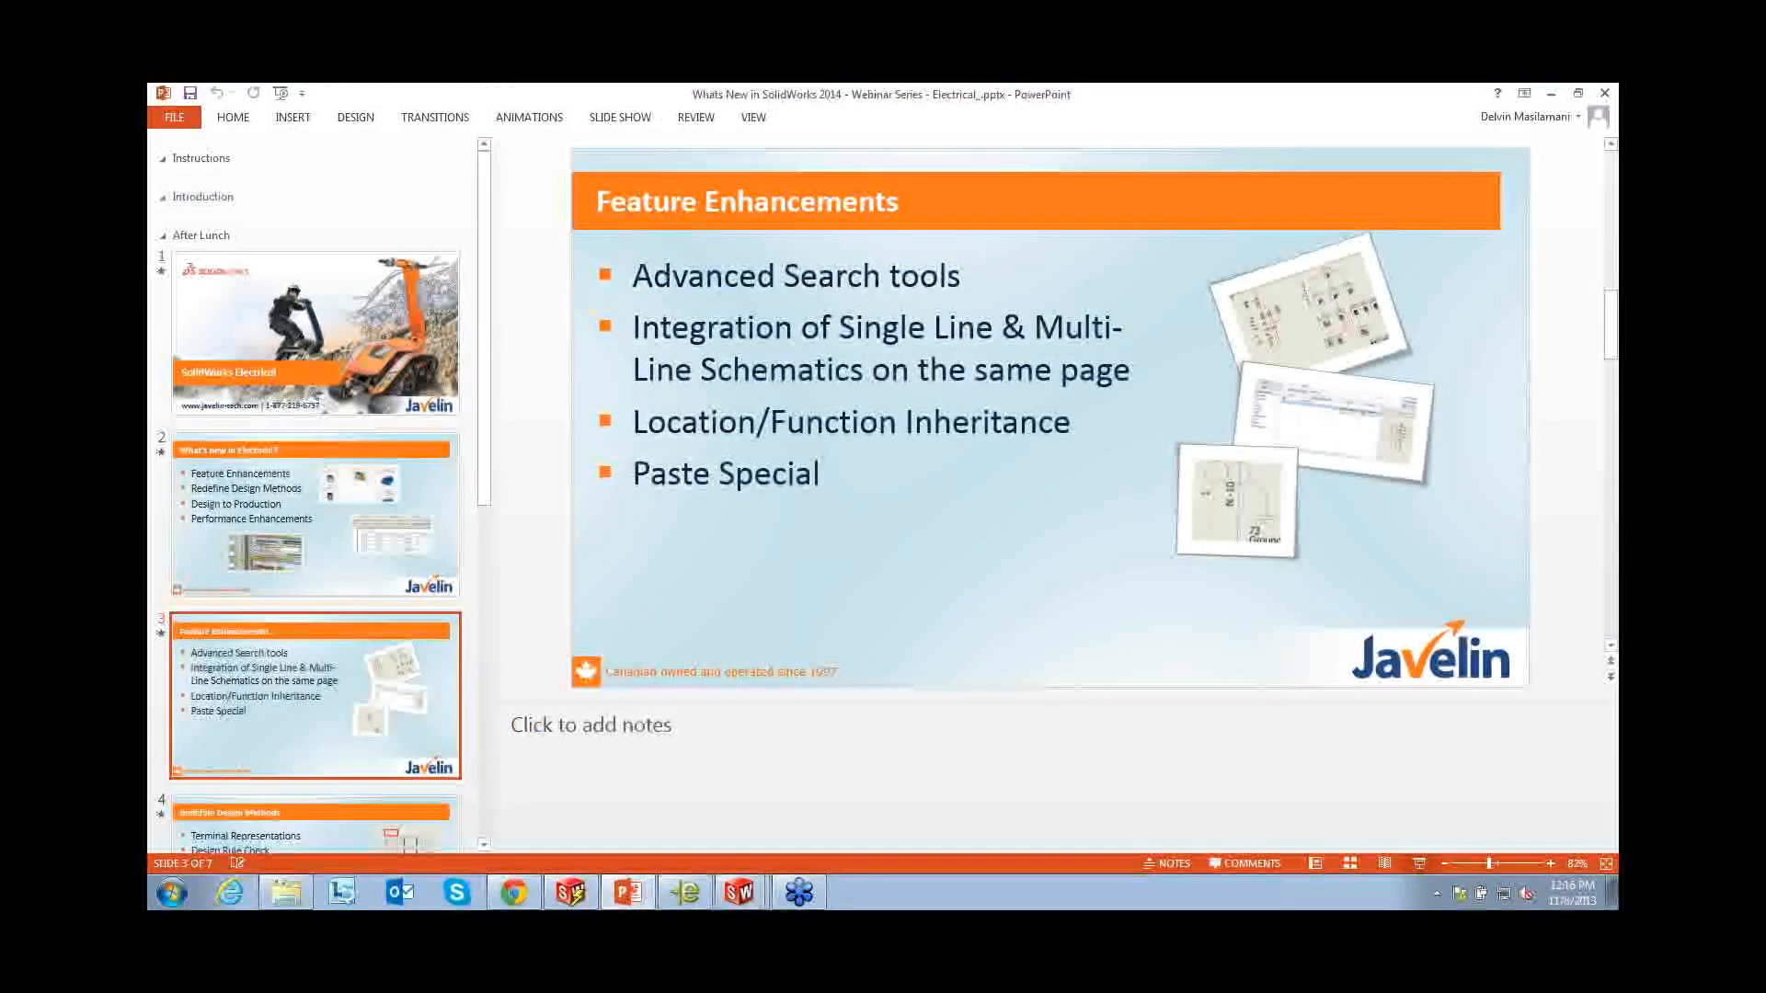
pyautogui.click(1420, 863)
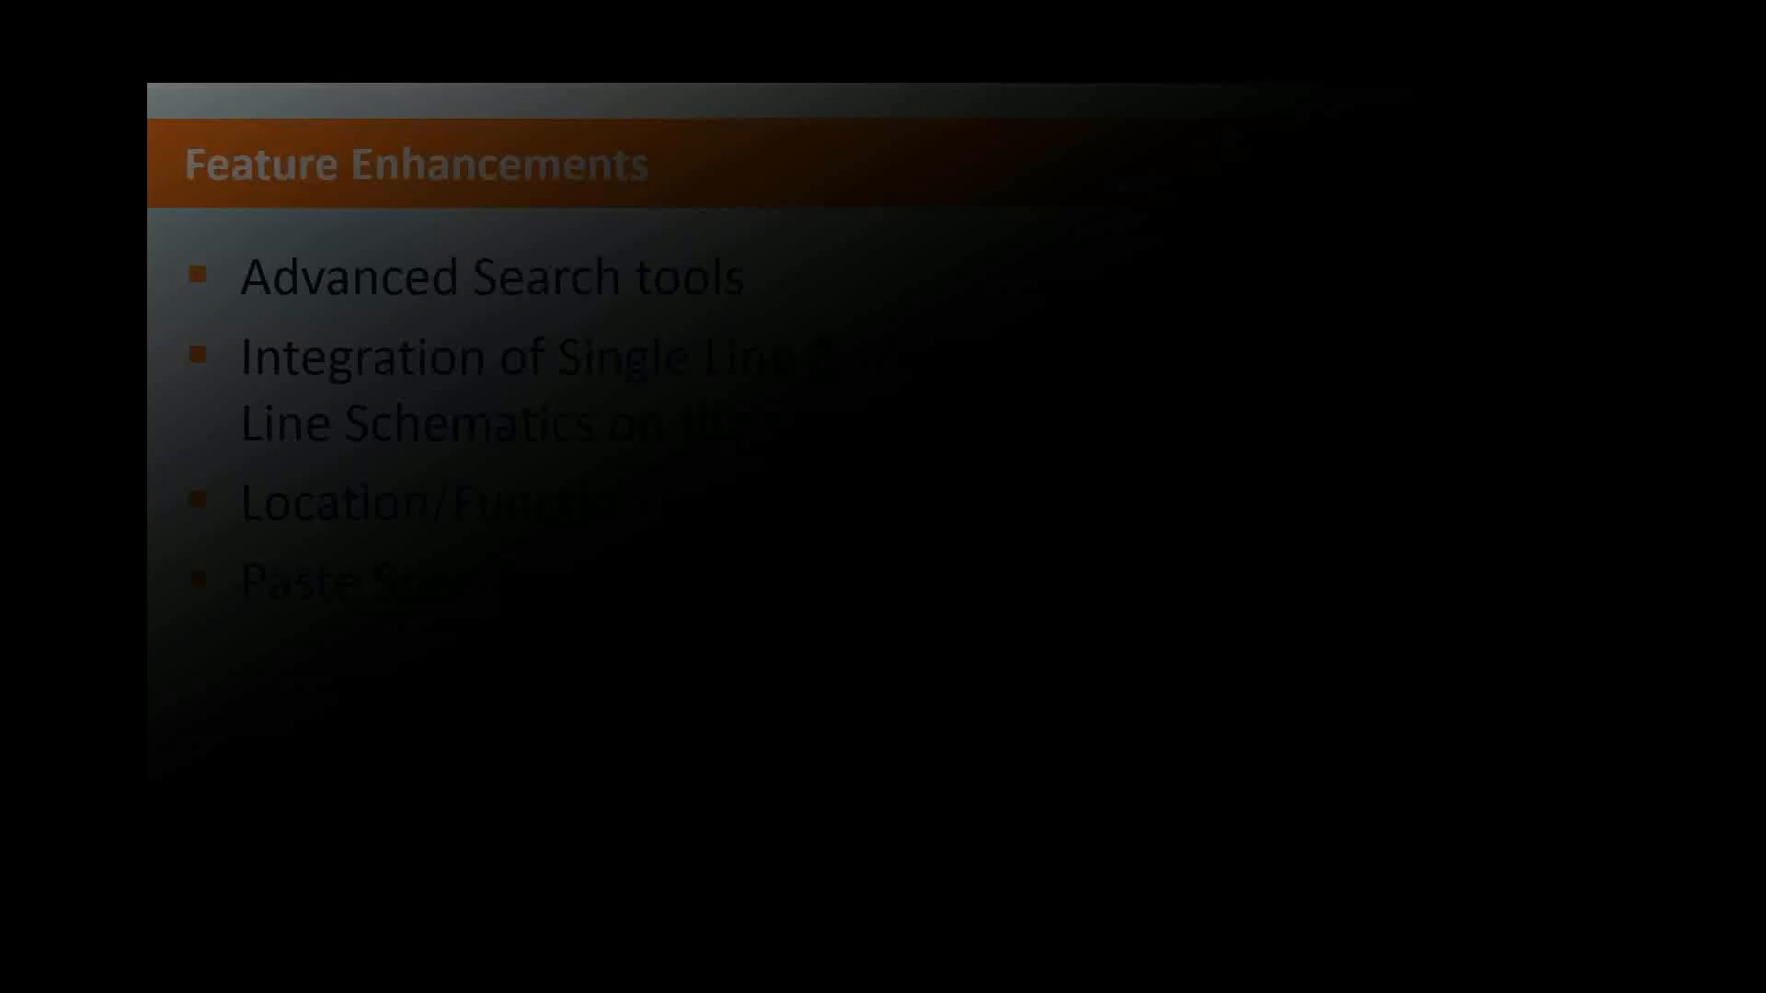
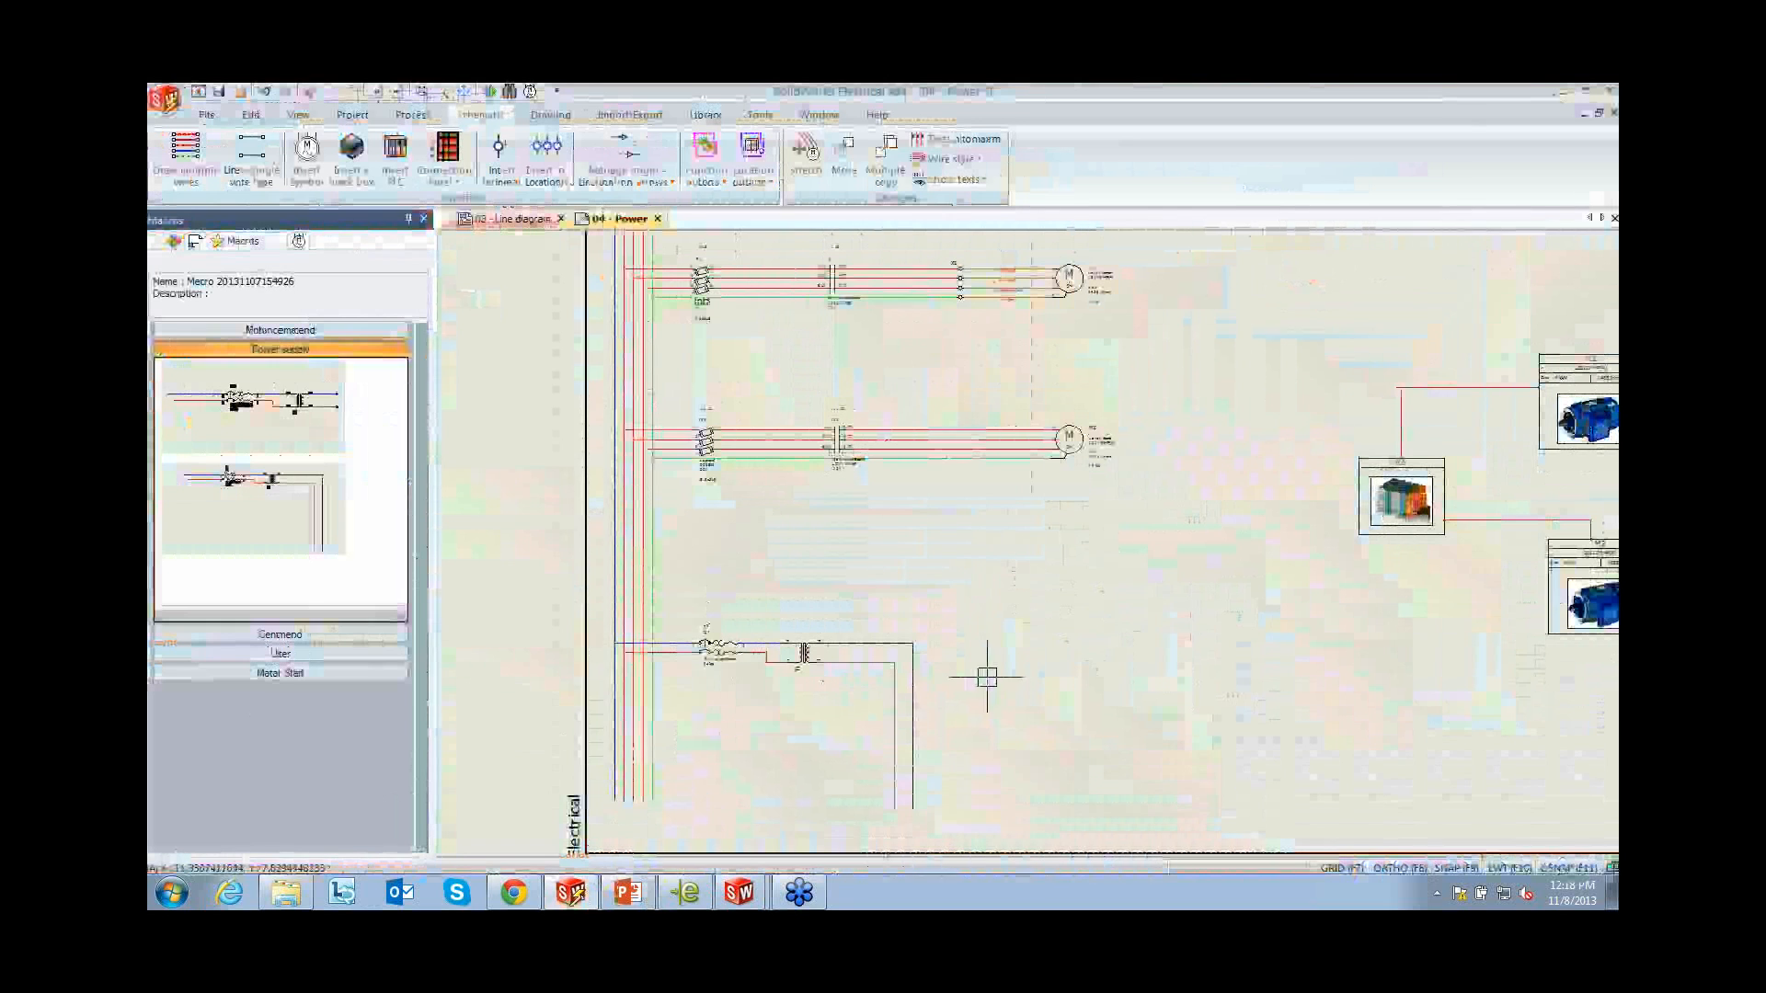
# Insert several terminals at once across the four wires between contactor K2 and motor M2, with an axis line and their orientation set
pyautogui.click(549, 179)
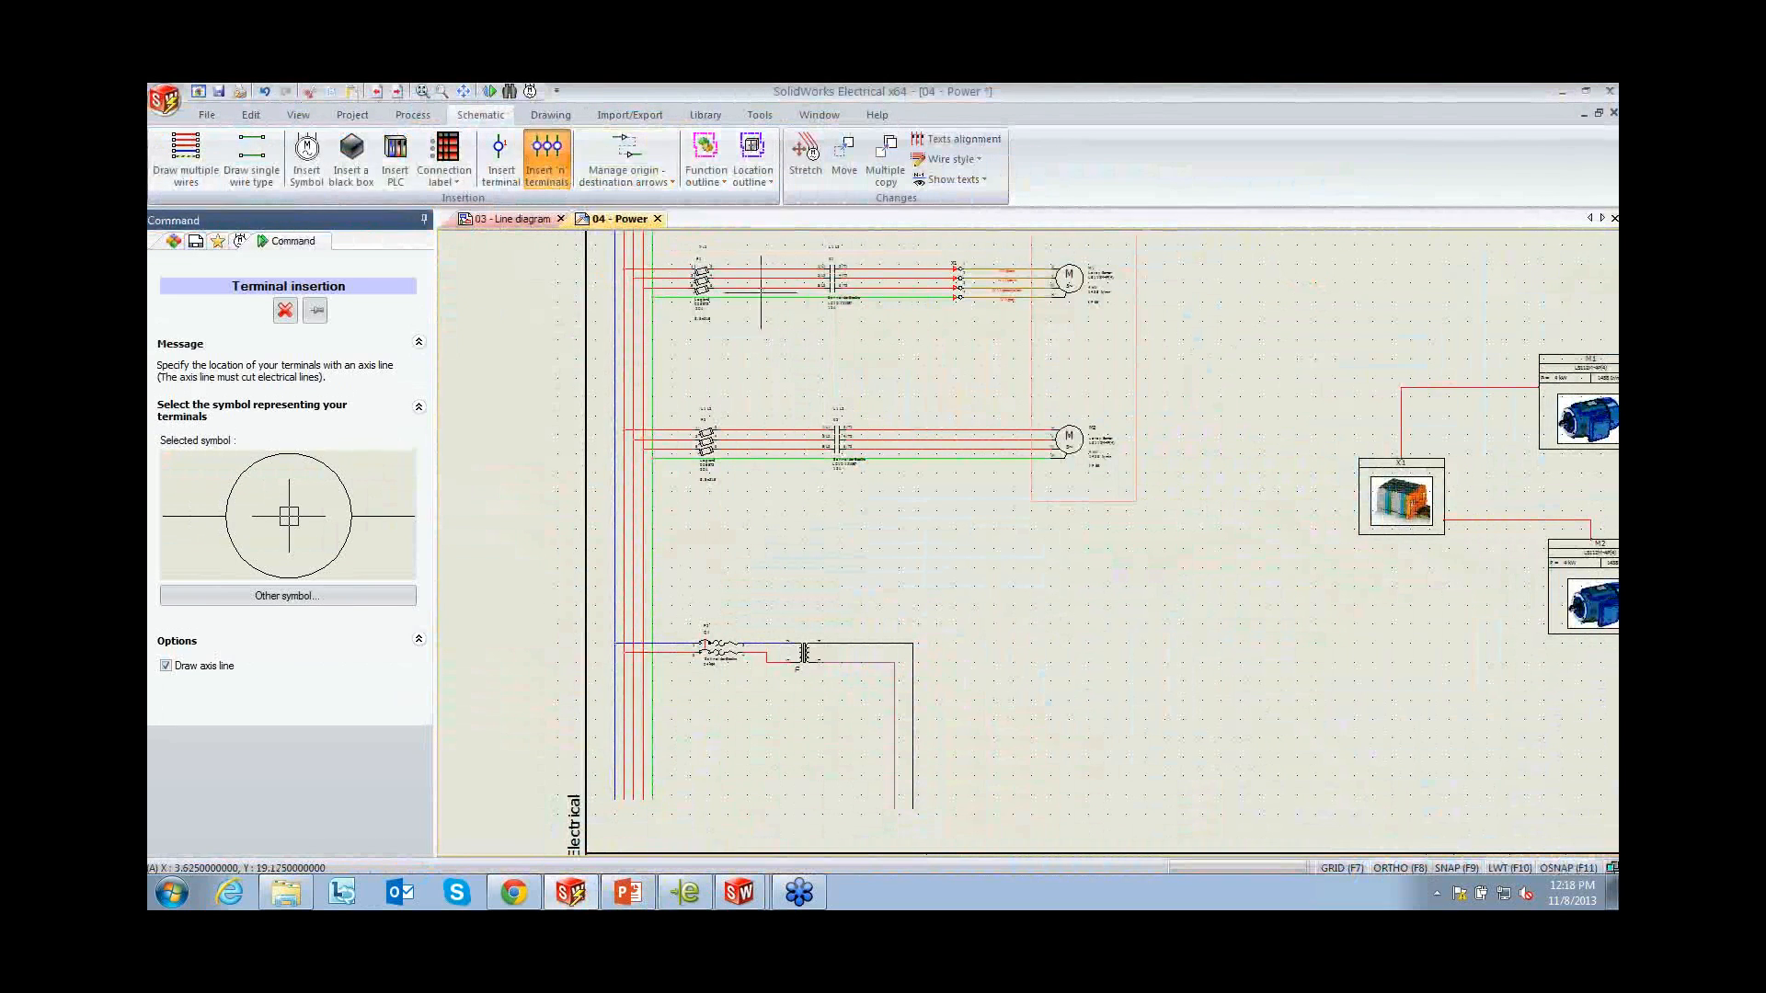
pyautogui.click(960, 414)
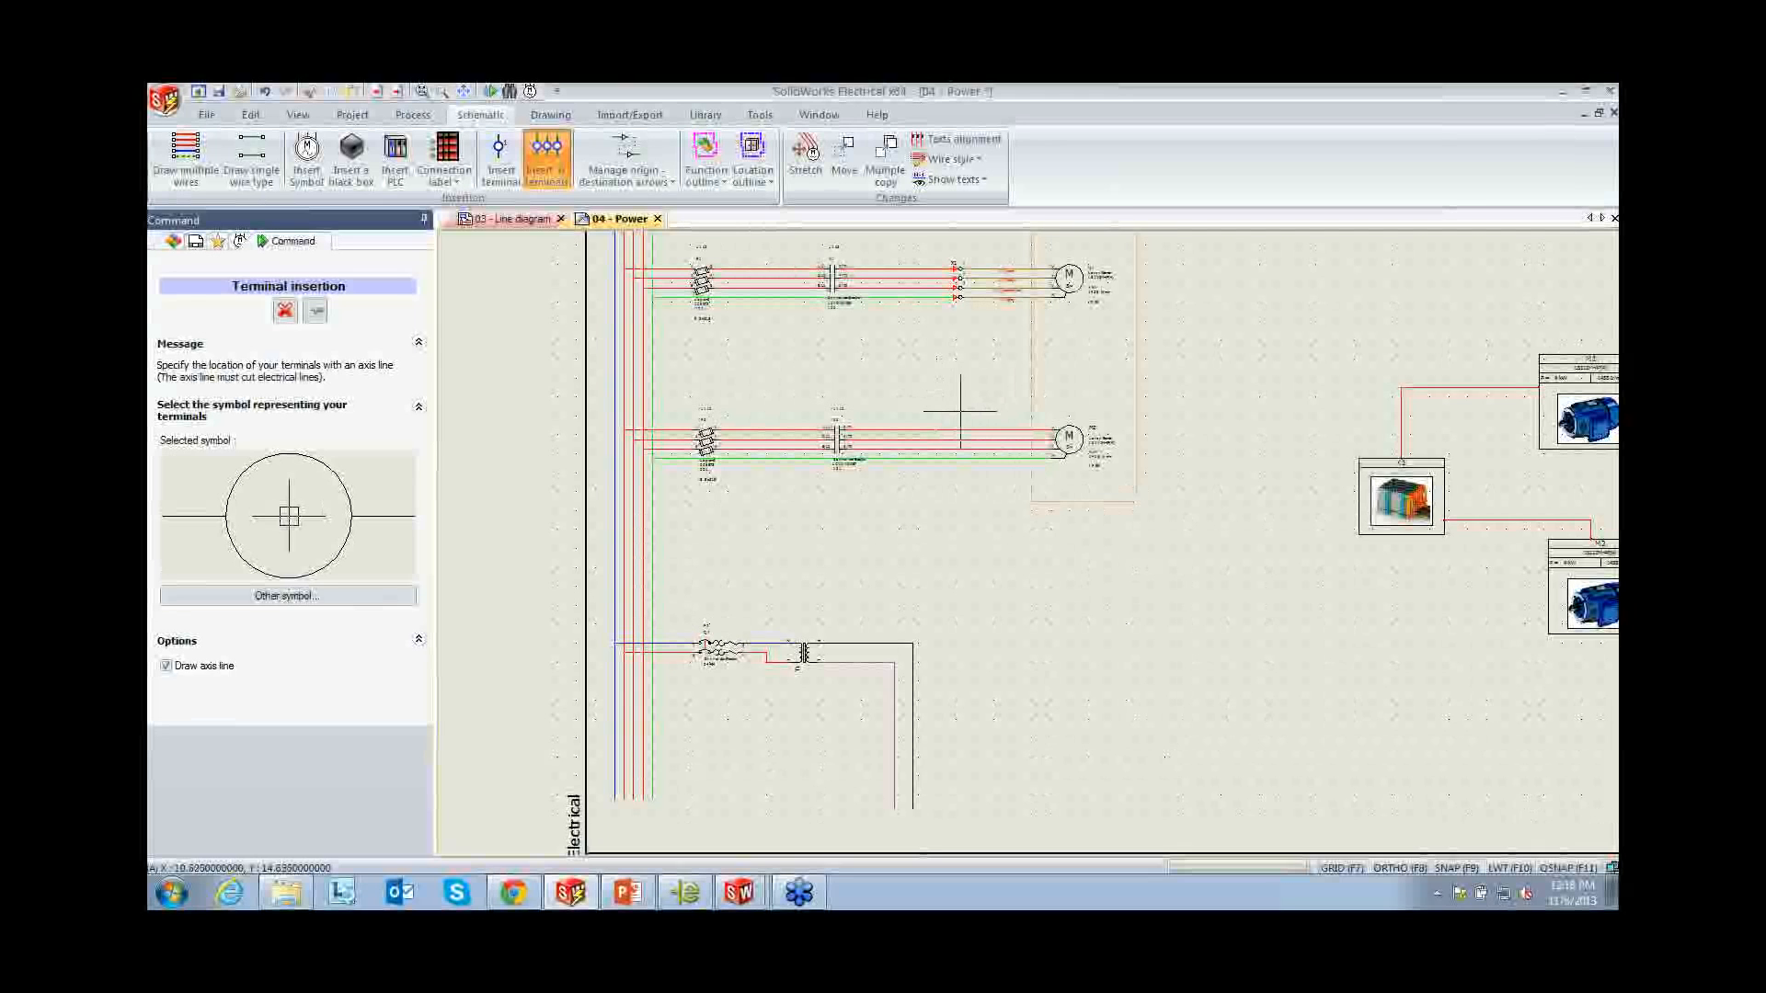
pyautogui.click(952, 481)
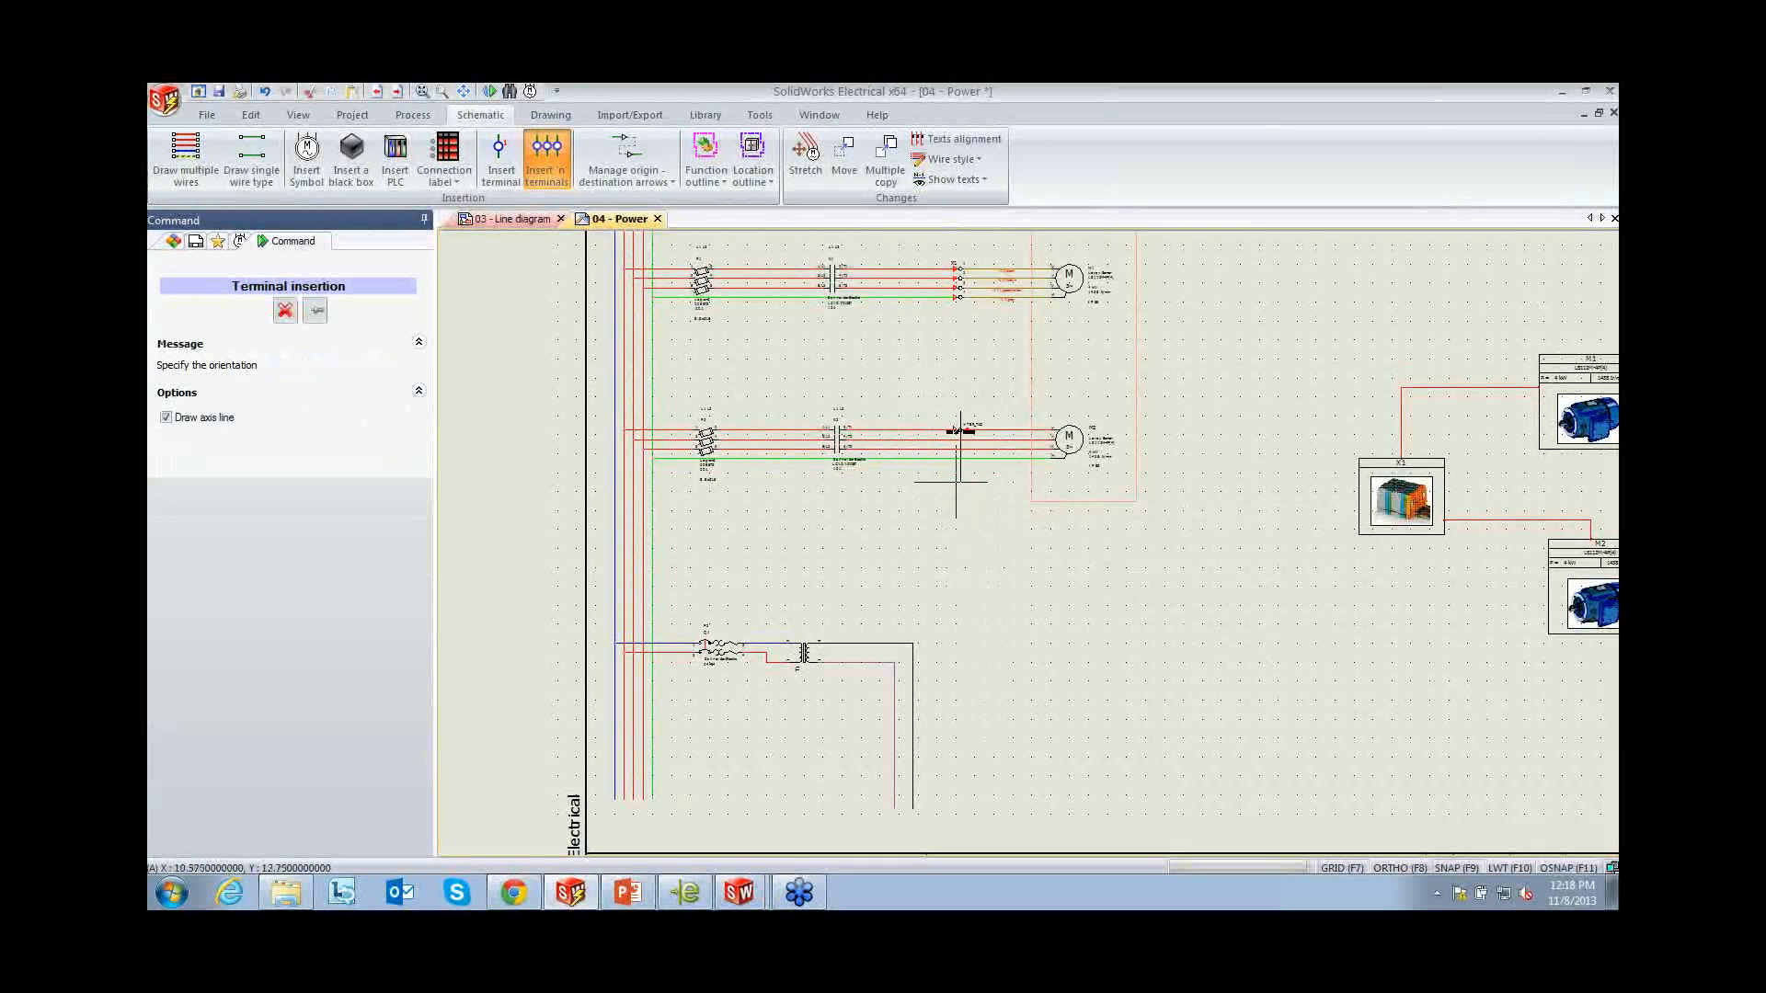
pyautogui.scroll(3, 951, 481)
pyautogui.click(975, 397)
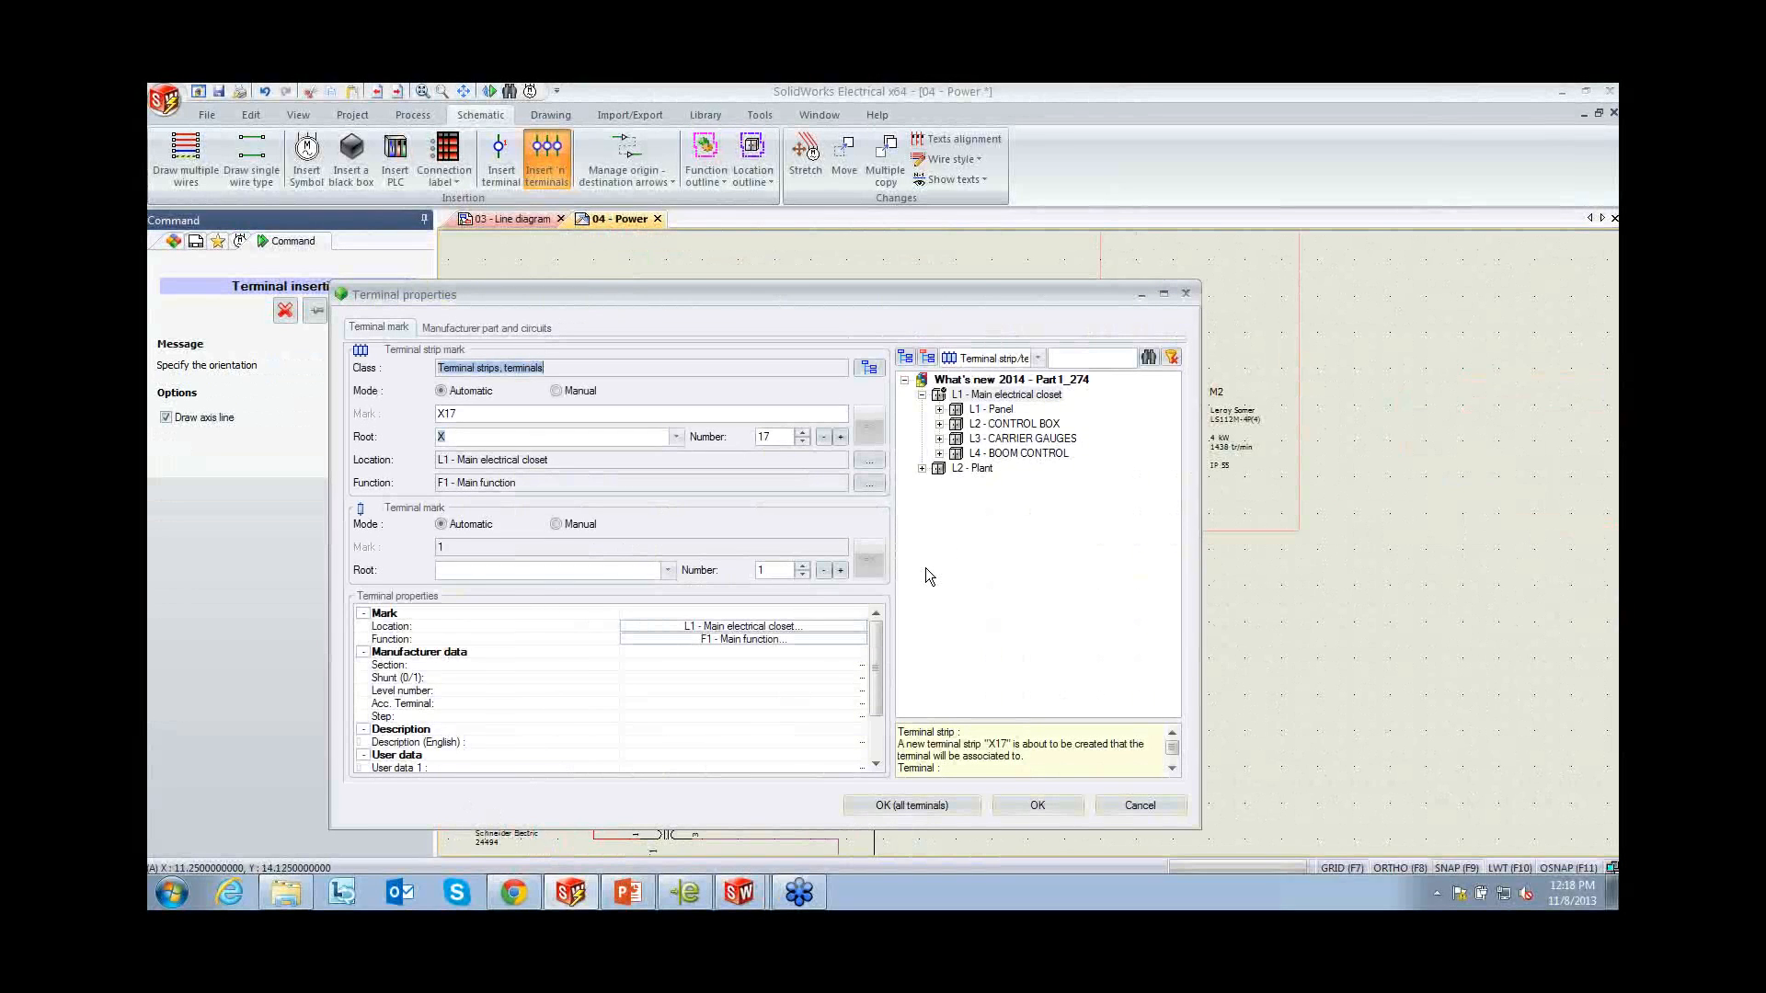
# Associate all the new terminals with terminal strip =F1-X1 under L1 - Panel
pyautogui.click(939, 409)
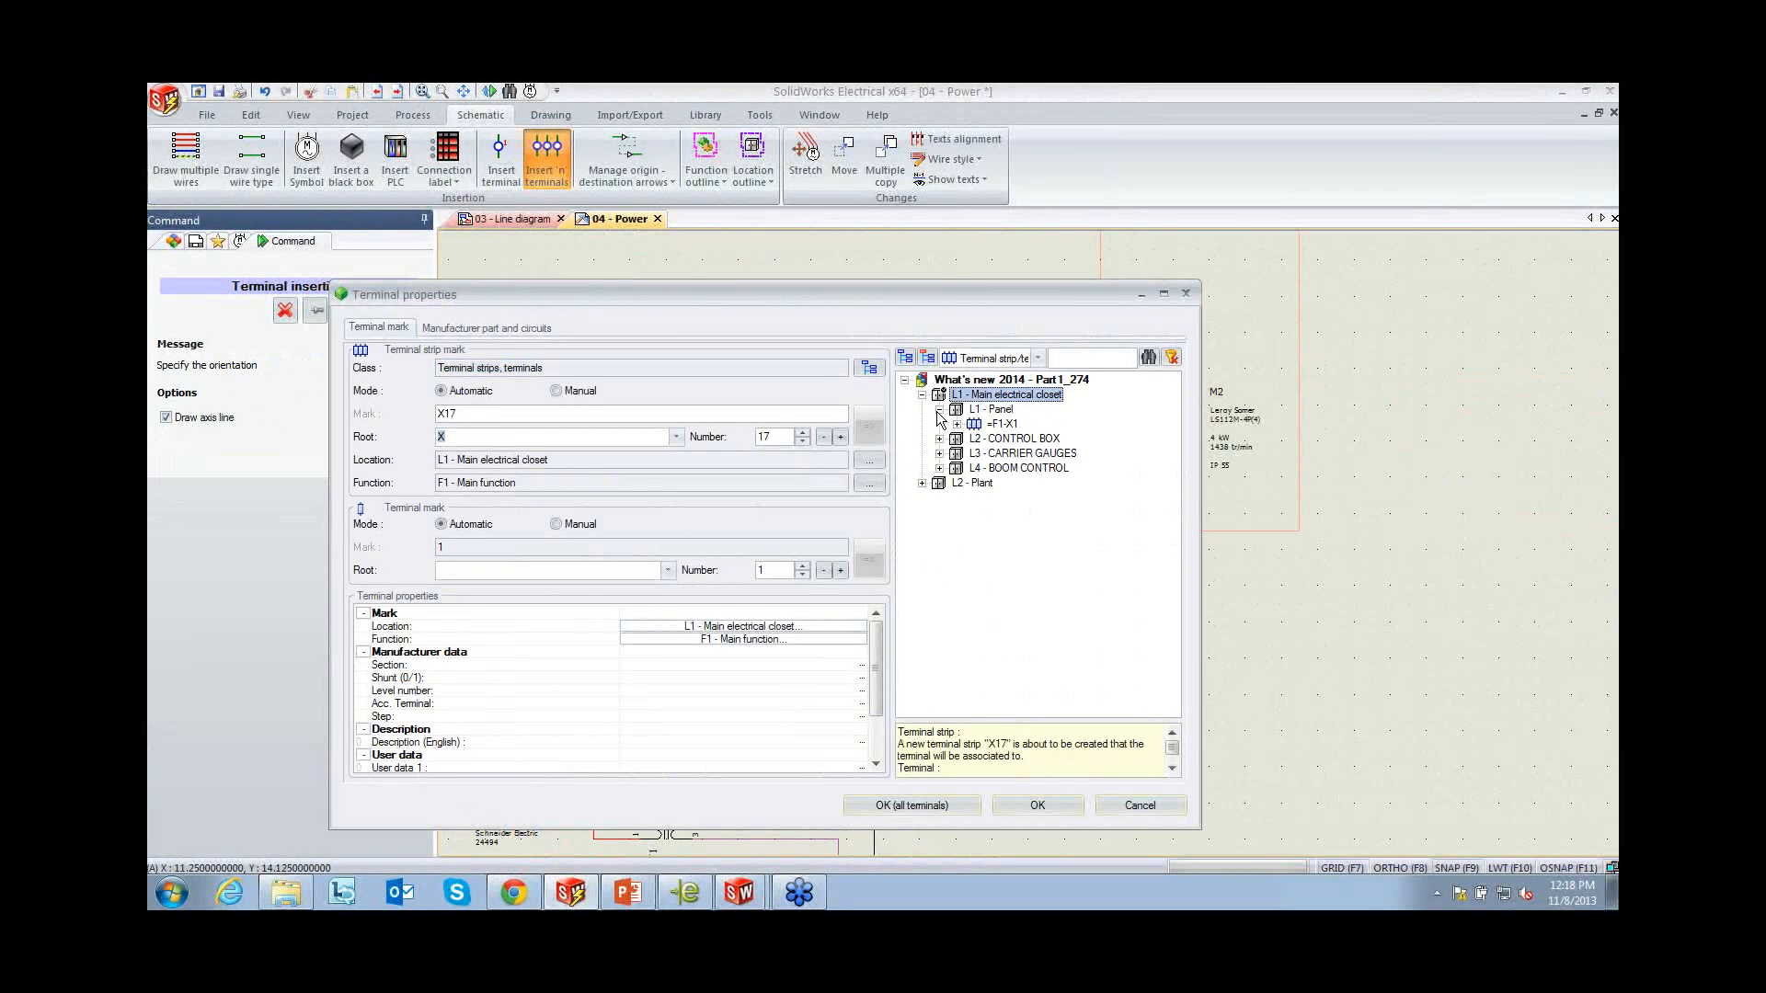
pyautogui.click(999, 424)
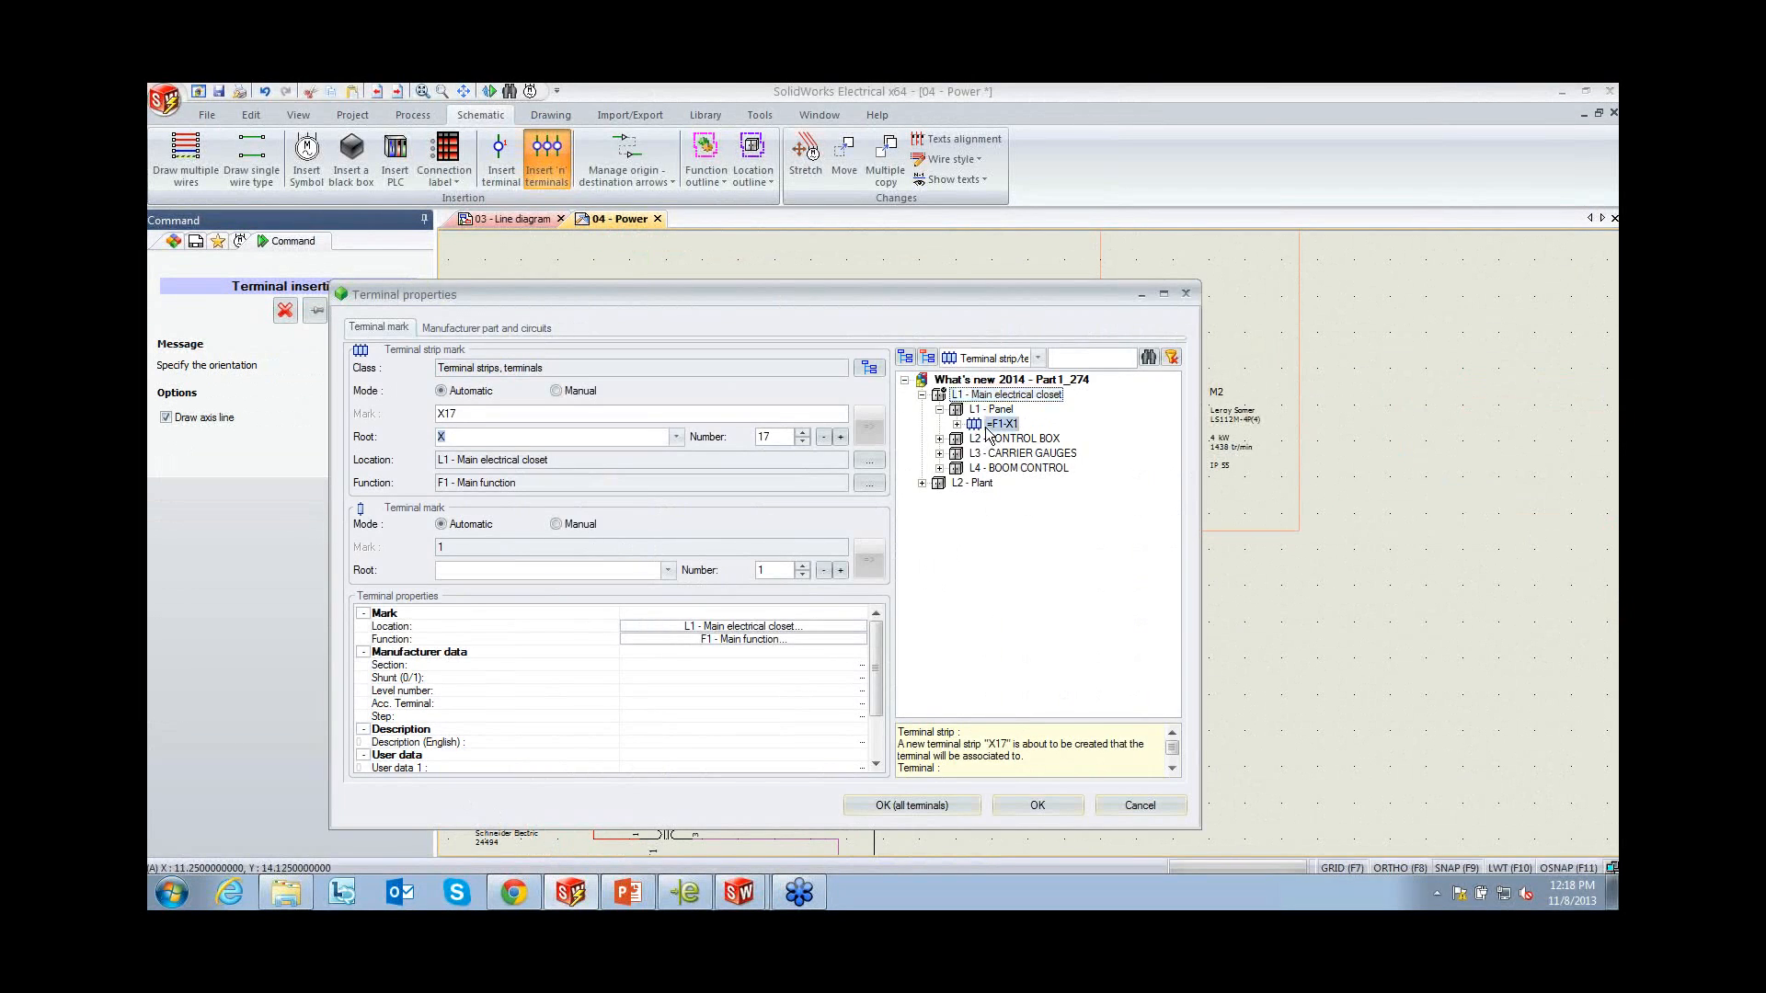
pyautogui.click(966, 808)
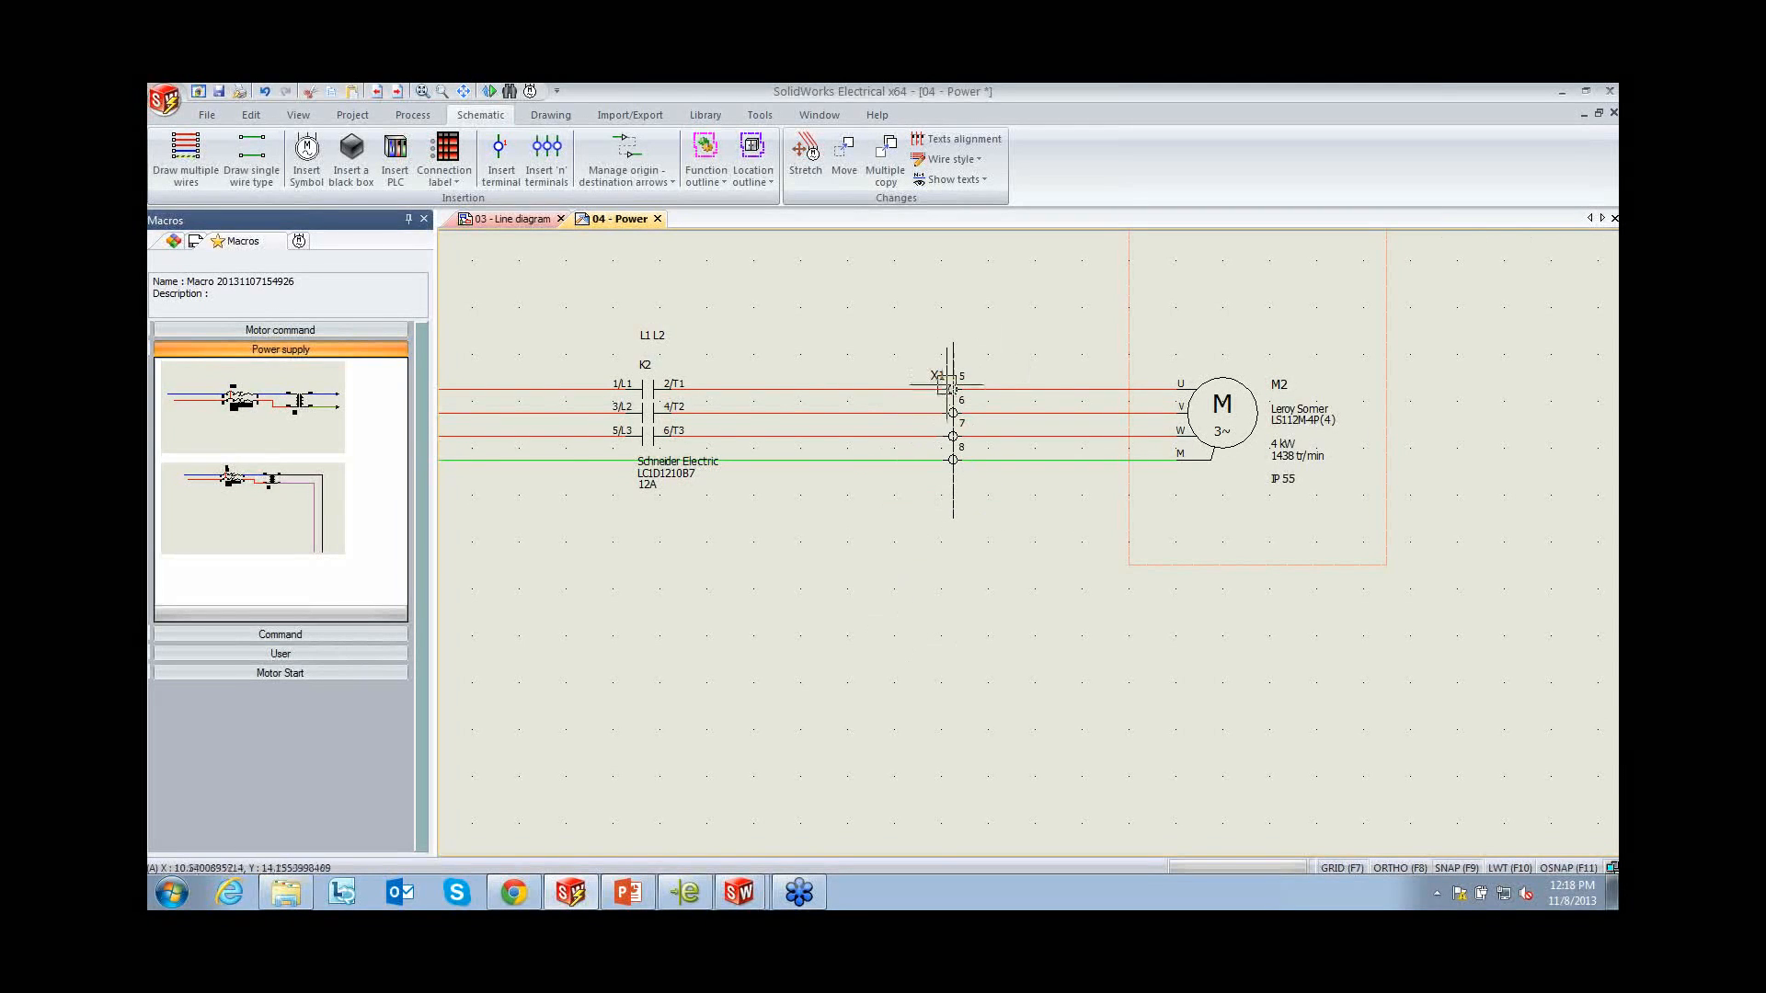
# Check the new terminals on the M2 wires and open terminal strip X1 in the terminal strip editor from terminal 5
pyautogui.scroll(-4, 957, 442)
pyautogui.scroll(2, 958, 355)
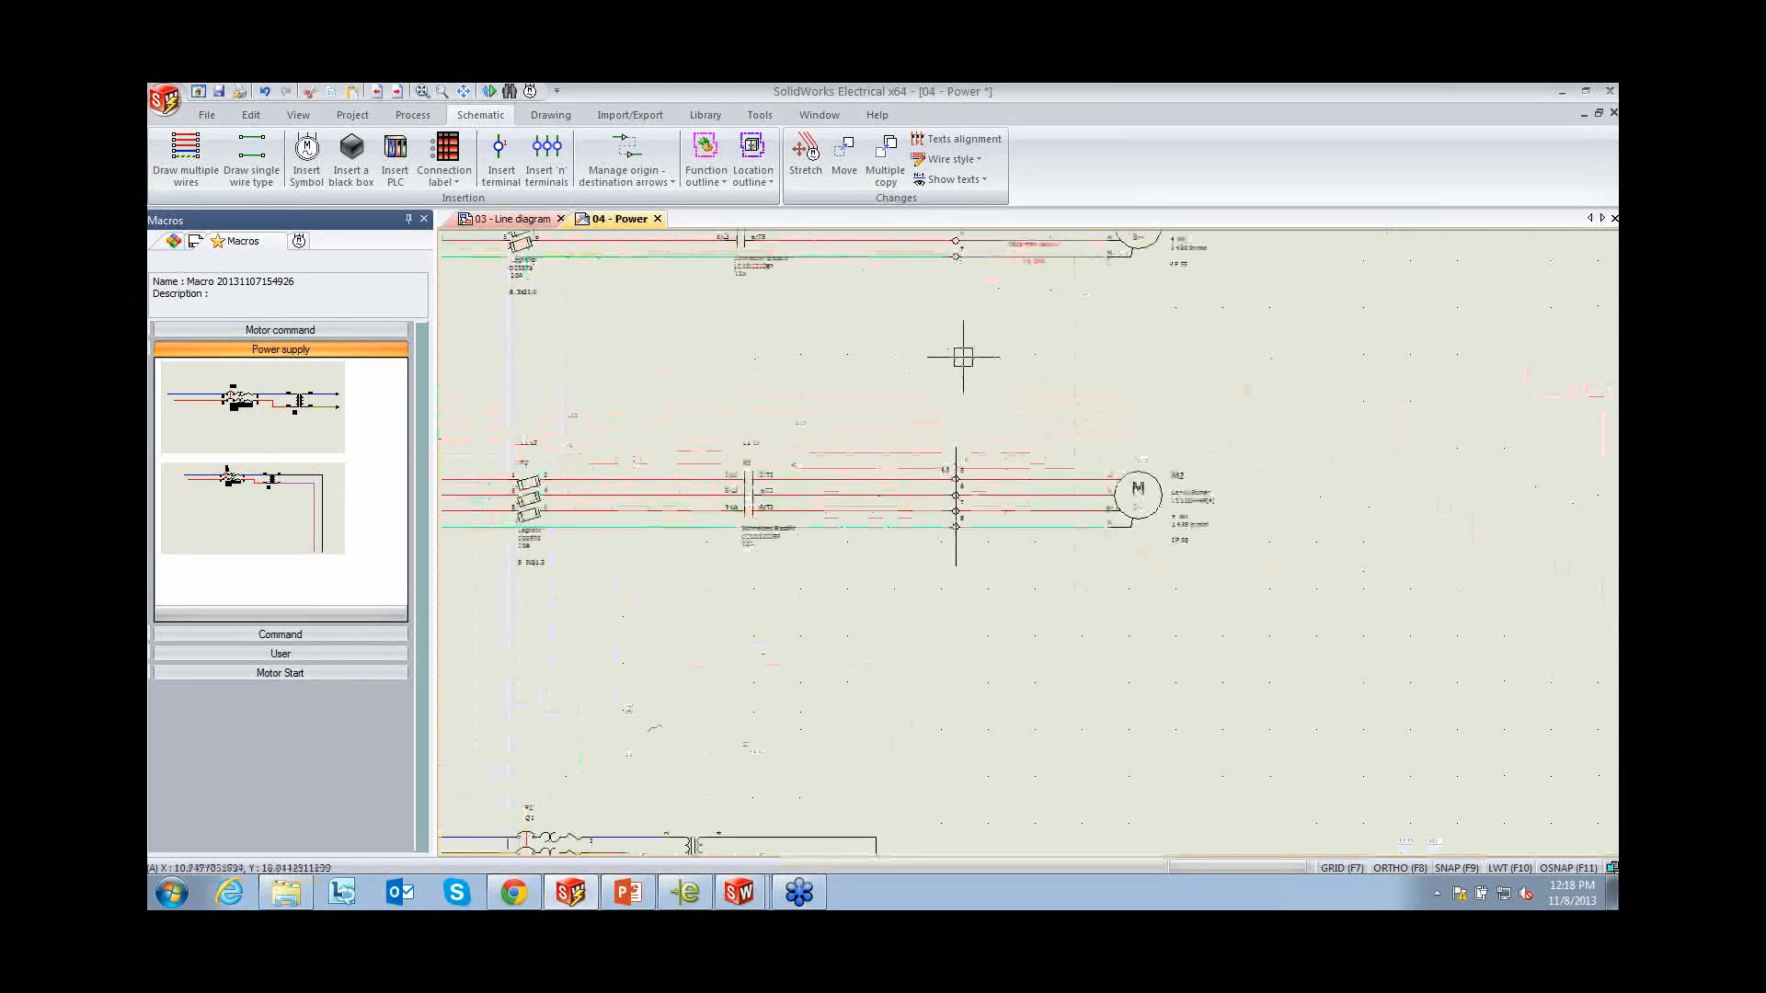
pyautogui.scroll(2, 962, 340)
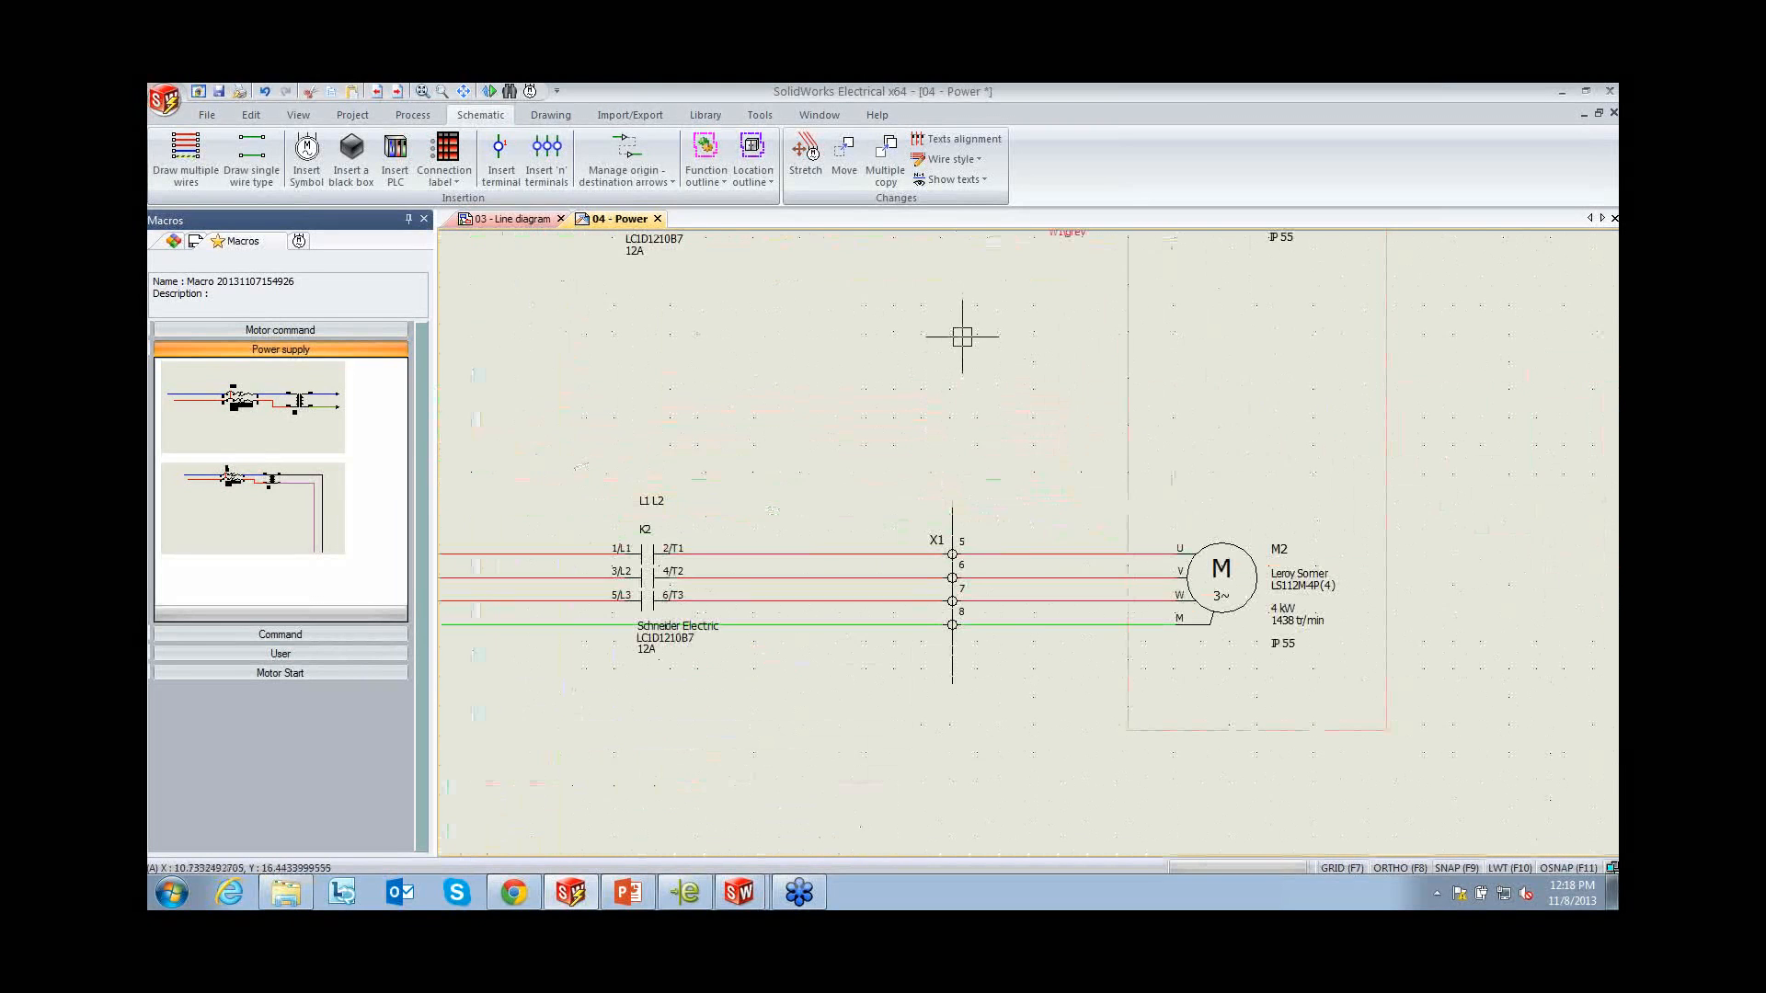
pyautogui.scroll(1, 996, 670)
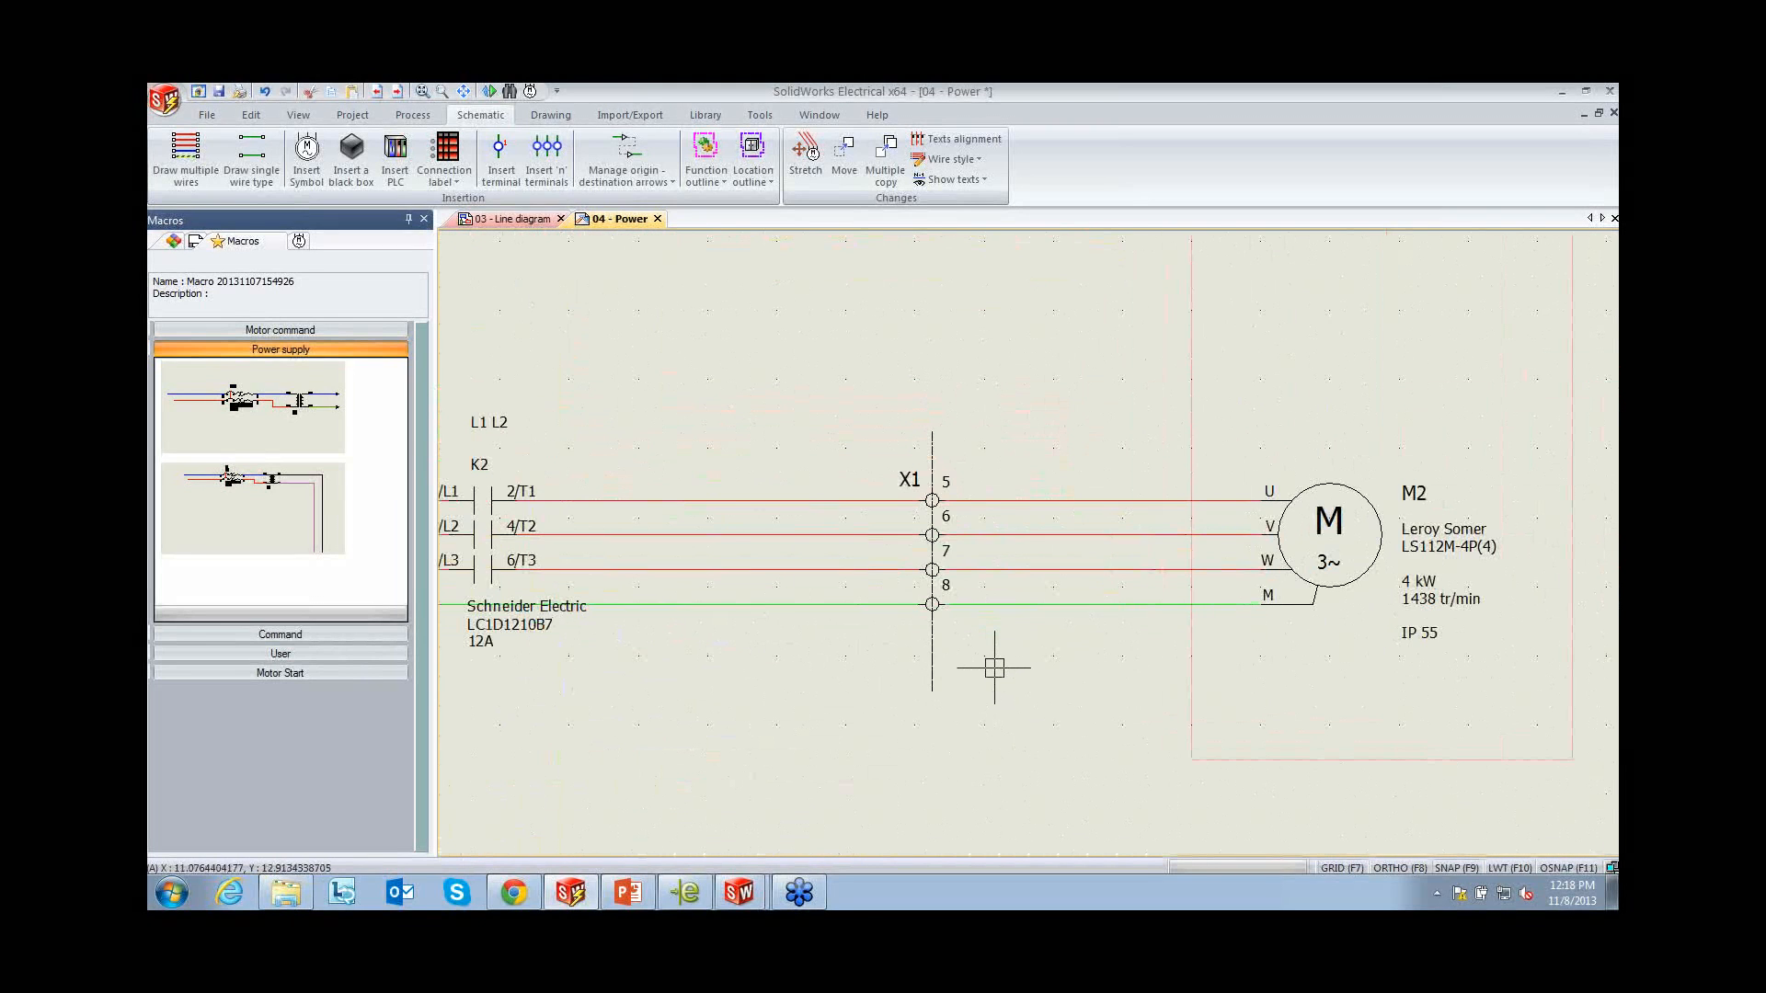
pyautogui.scroll(1, 994, 669)
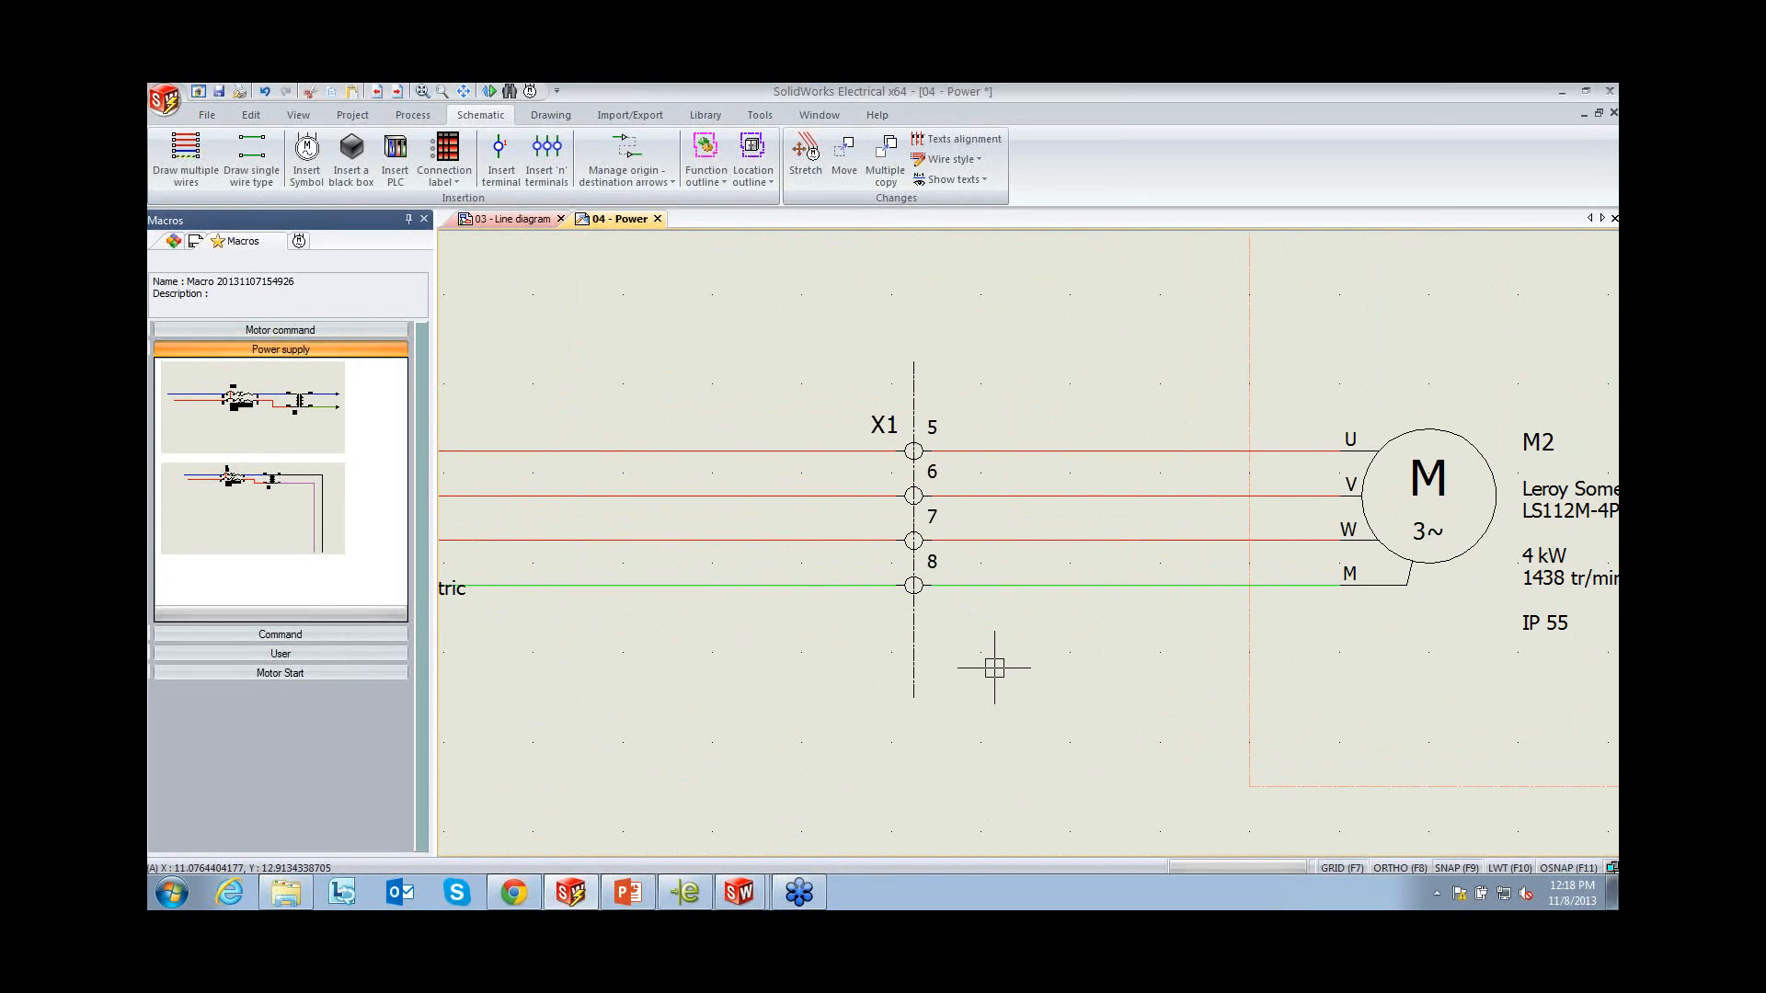
pyautogui.click(913, 451)
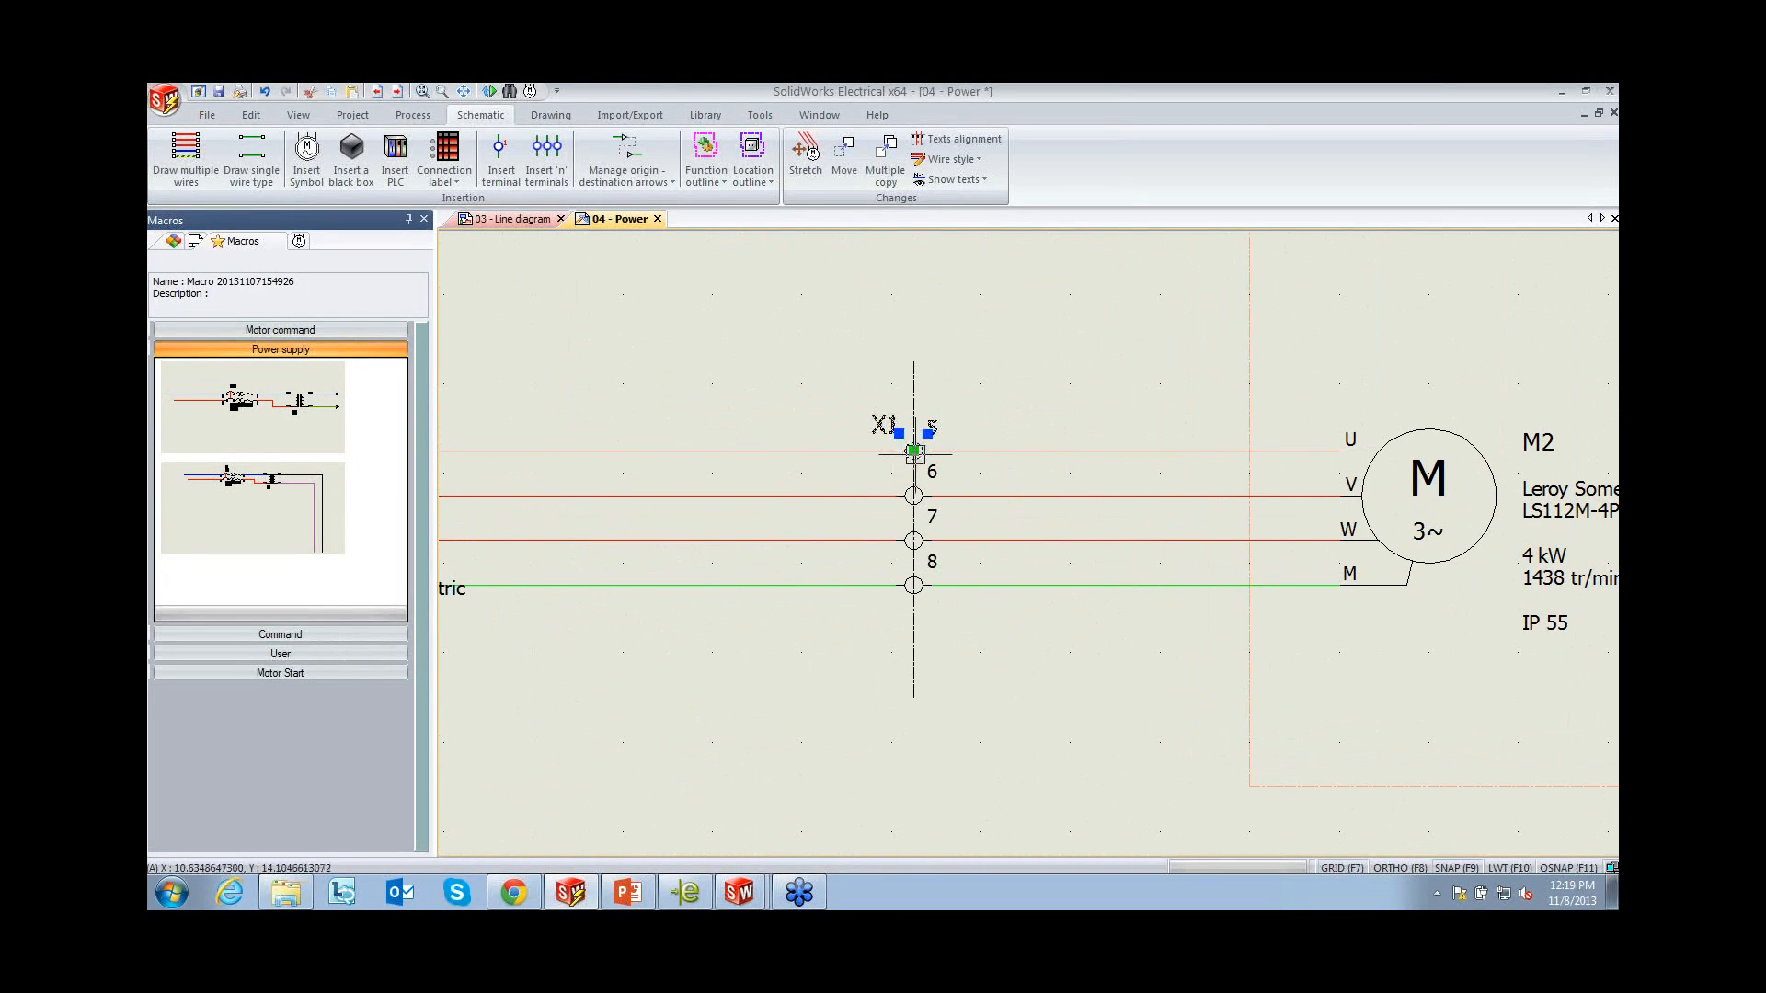
pyautogui.rightClick(913, 451)
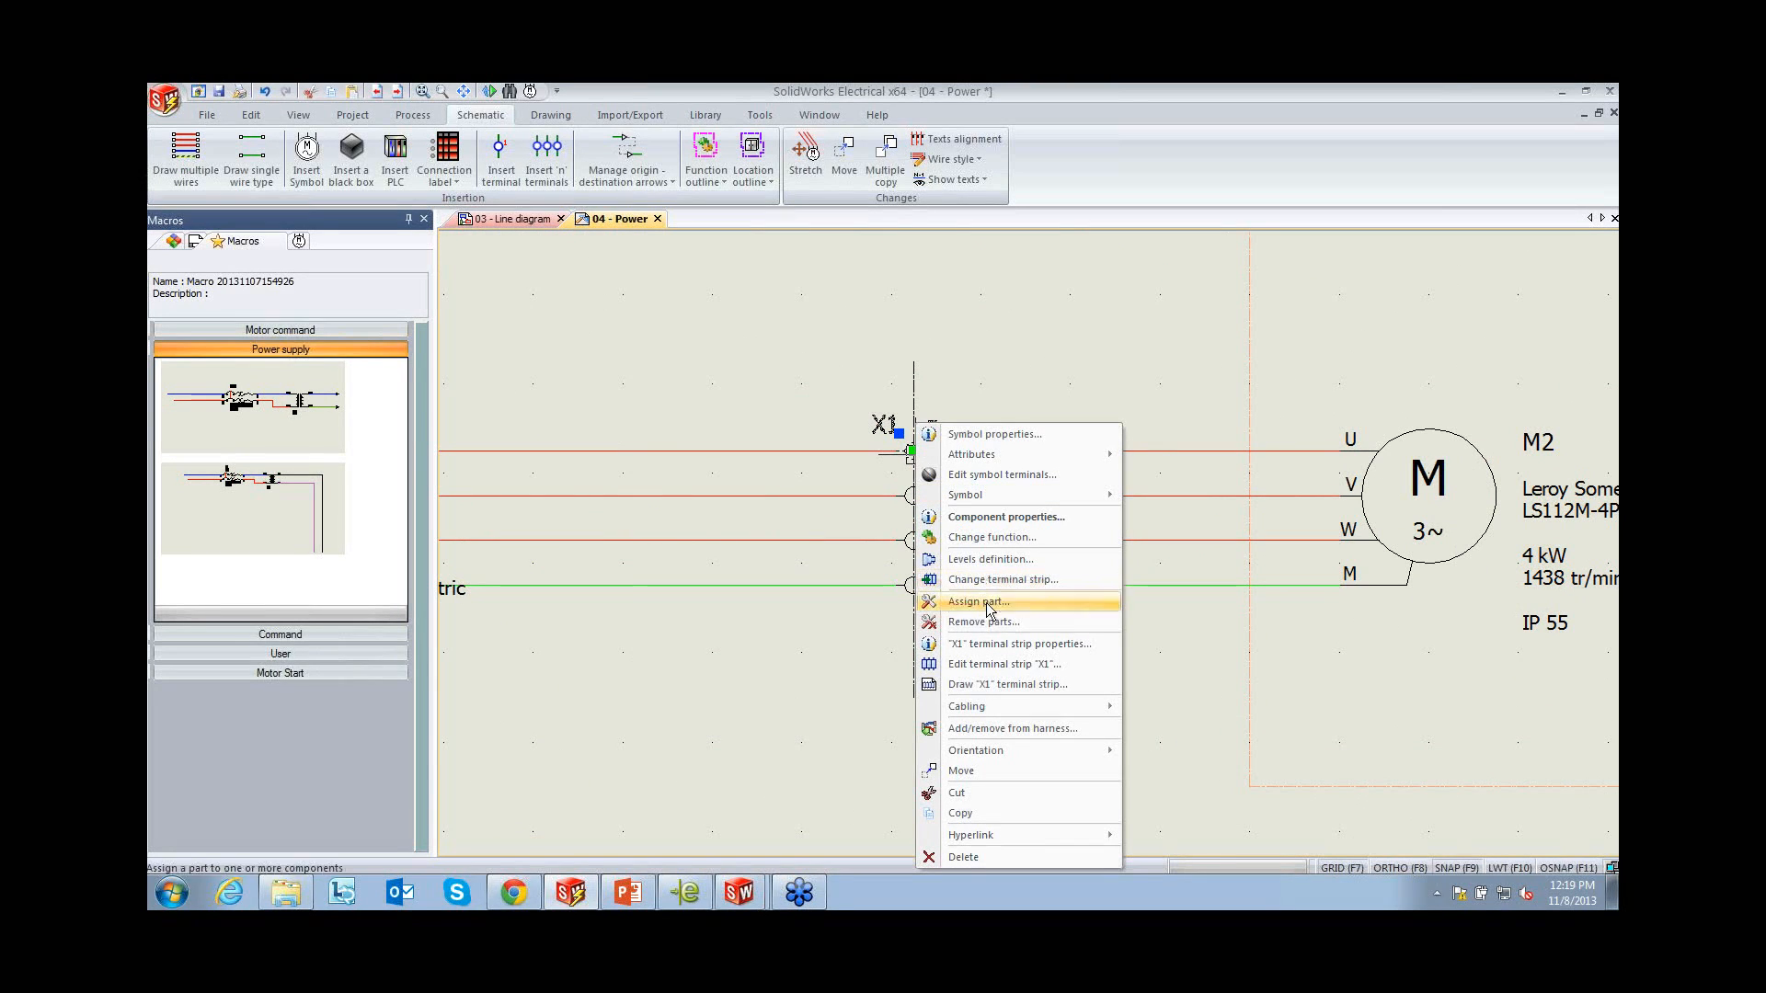
pyautogui.click(1001, 663)
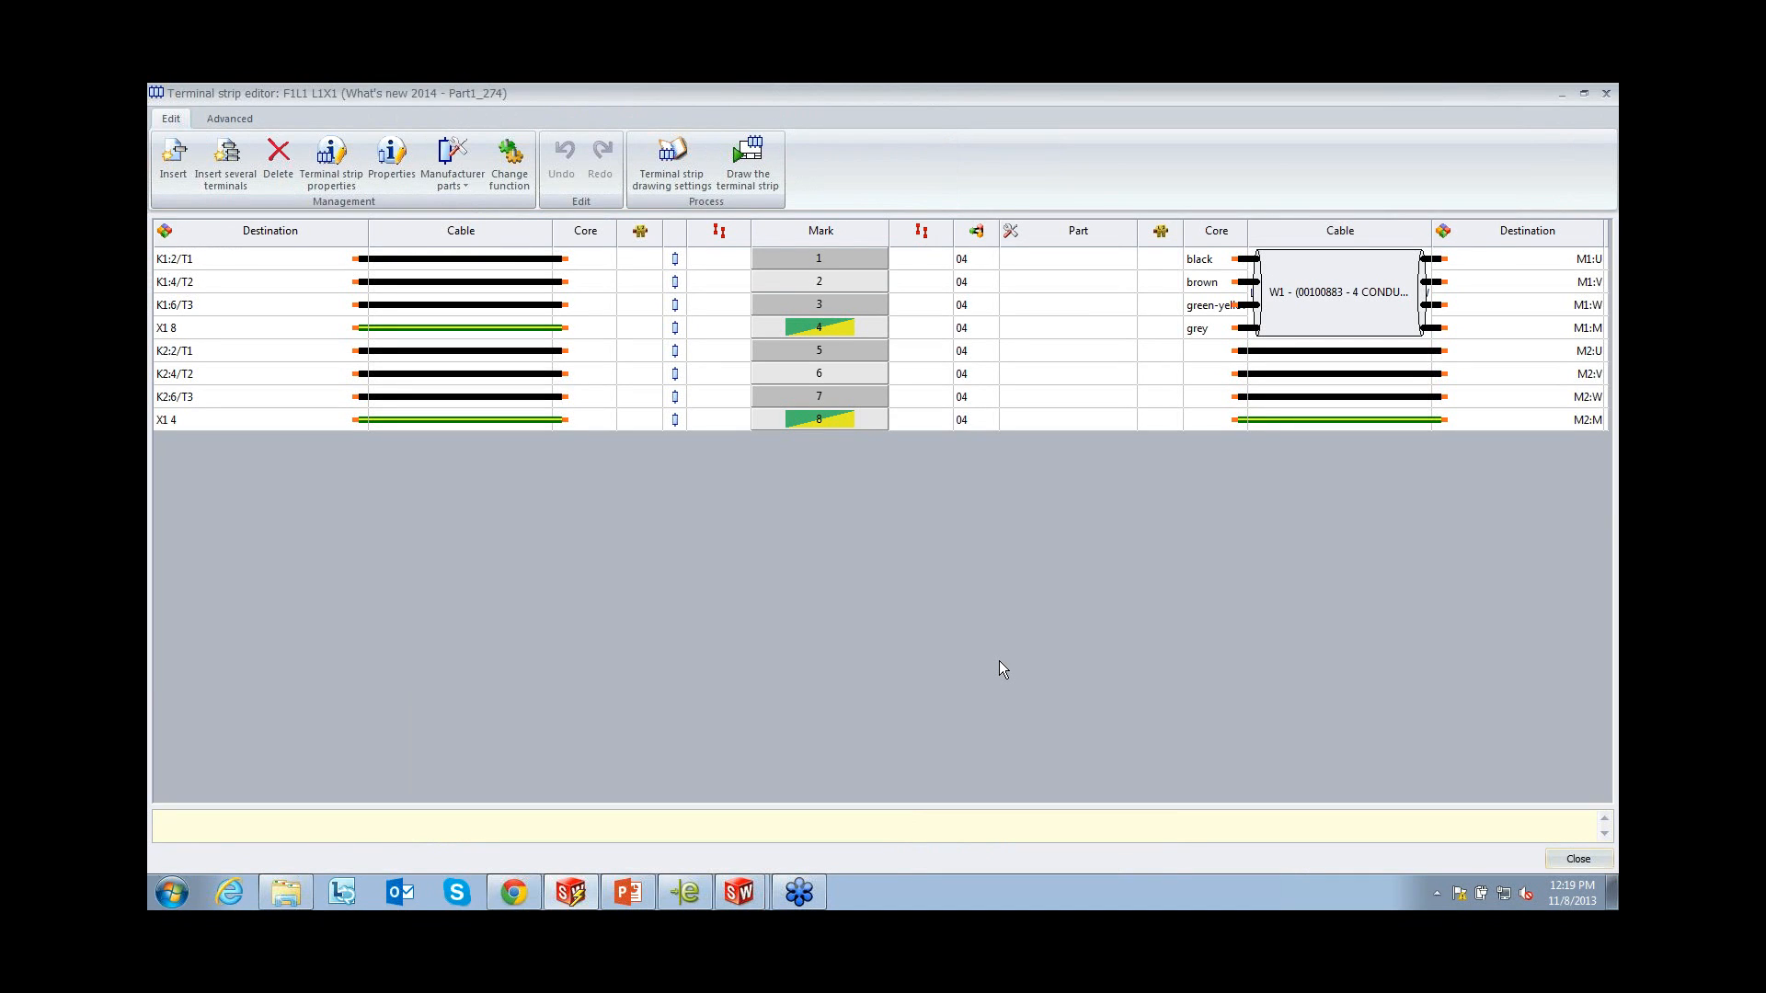
# Associate the black, brown, green-yellow and grey cores of cable W2 with the four wires from X1 terminals 5 to 8 to motor M2
pyautogui.moveTo(1299, 353); pyautogui.dragTo(1316, 425)
pyautogui.rightClick(1316, 425)
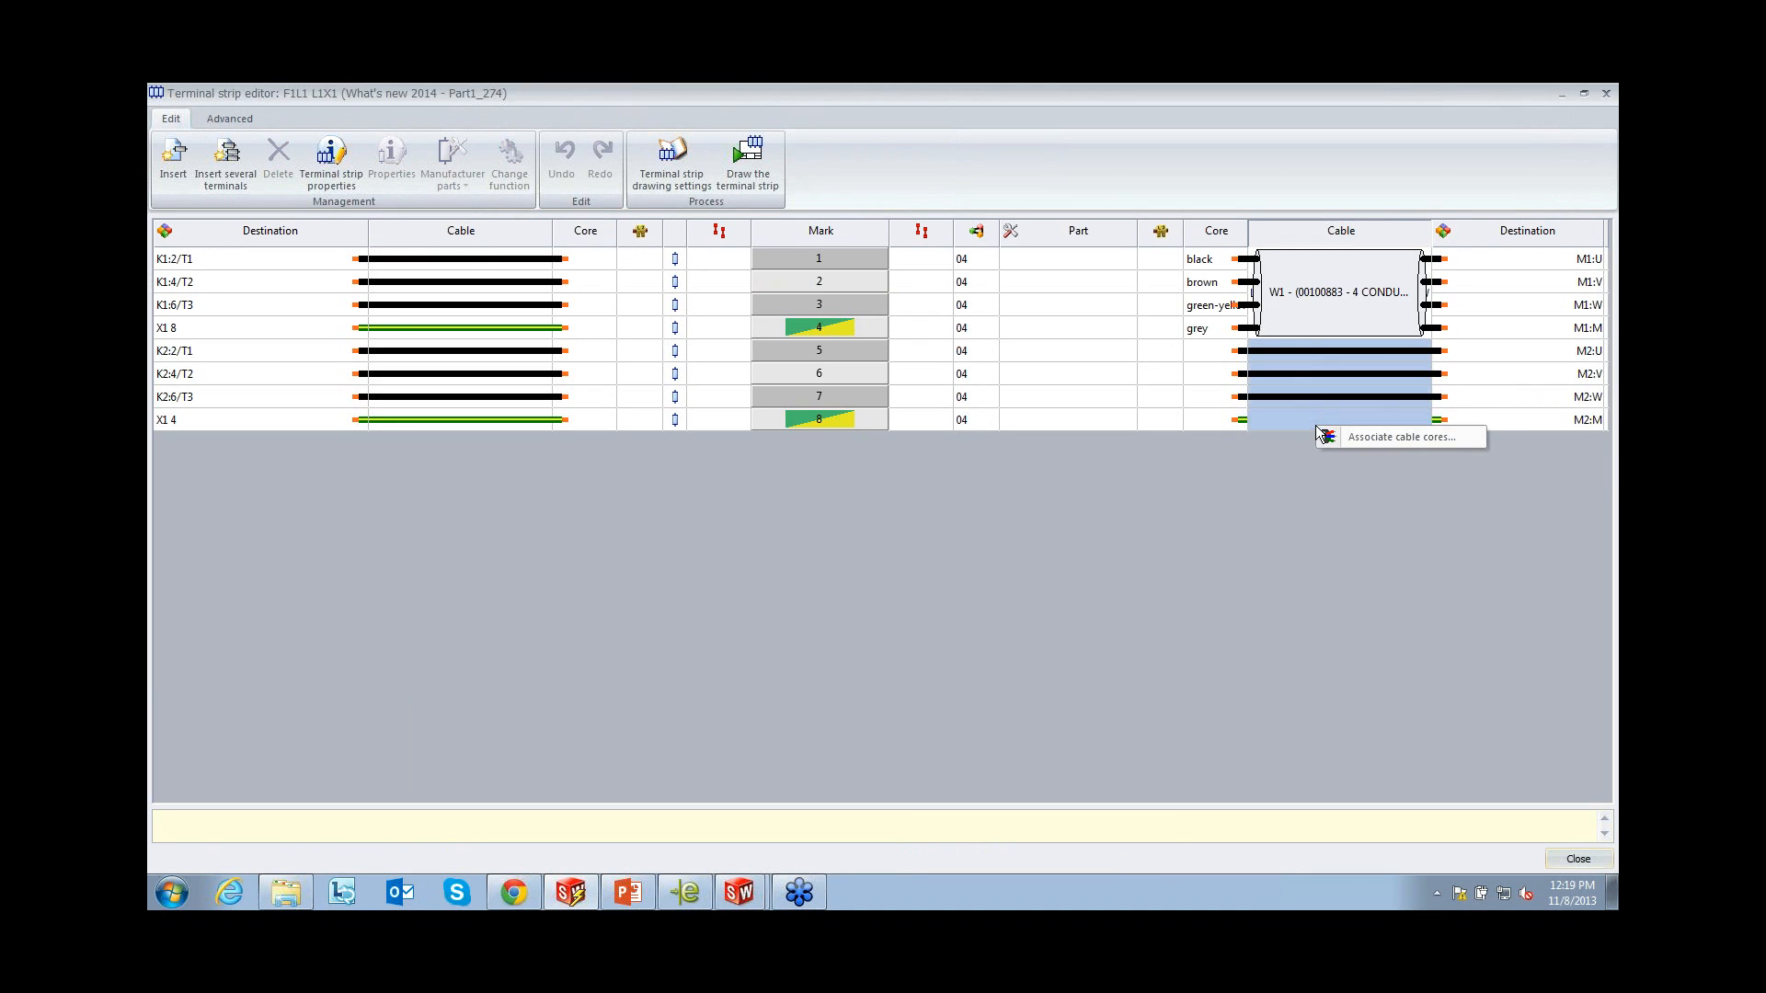
pyautogui.click(1367, 438)
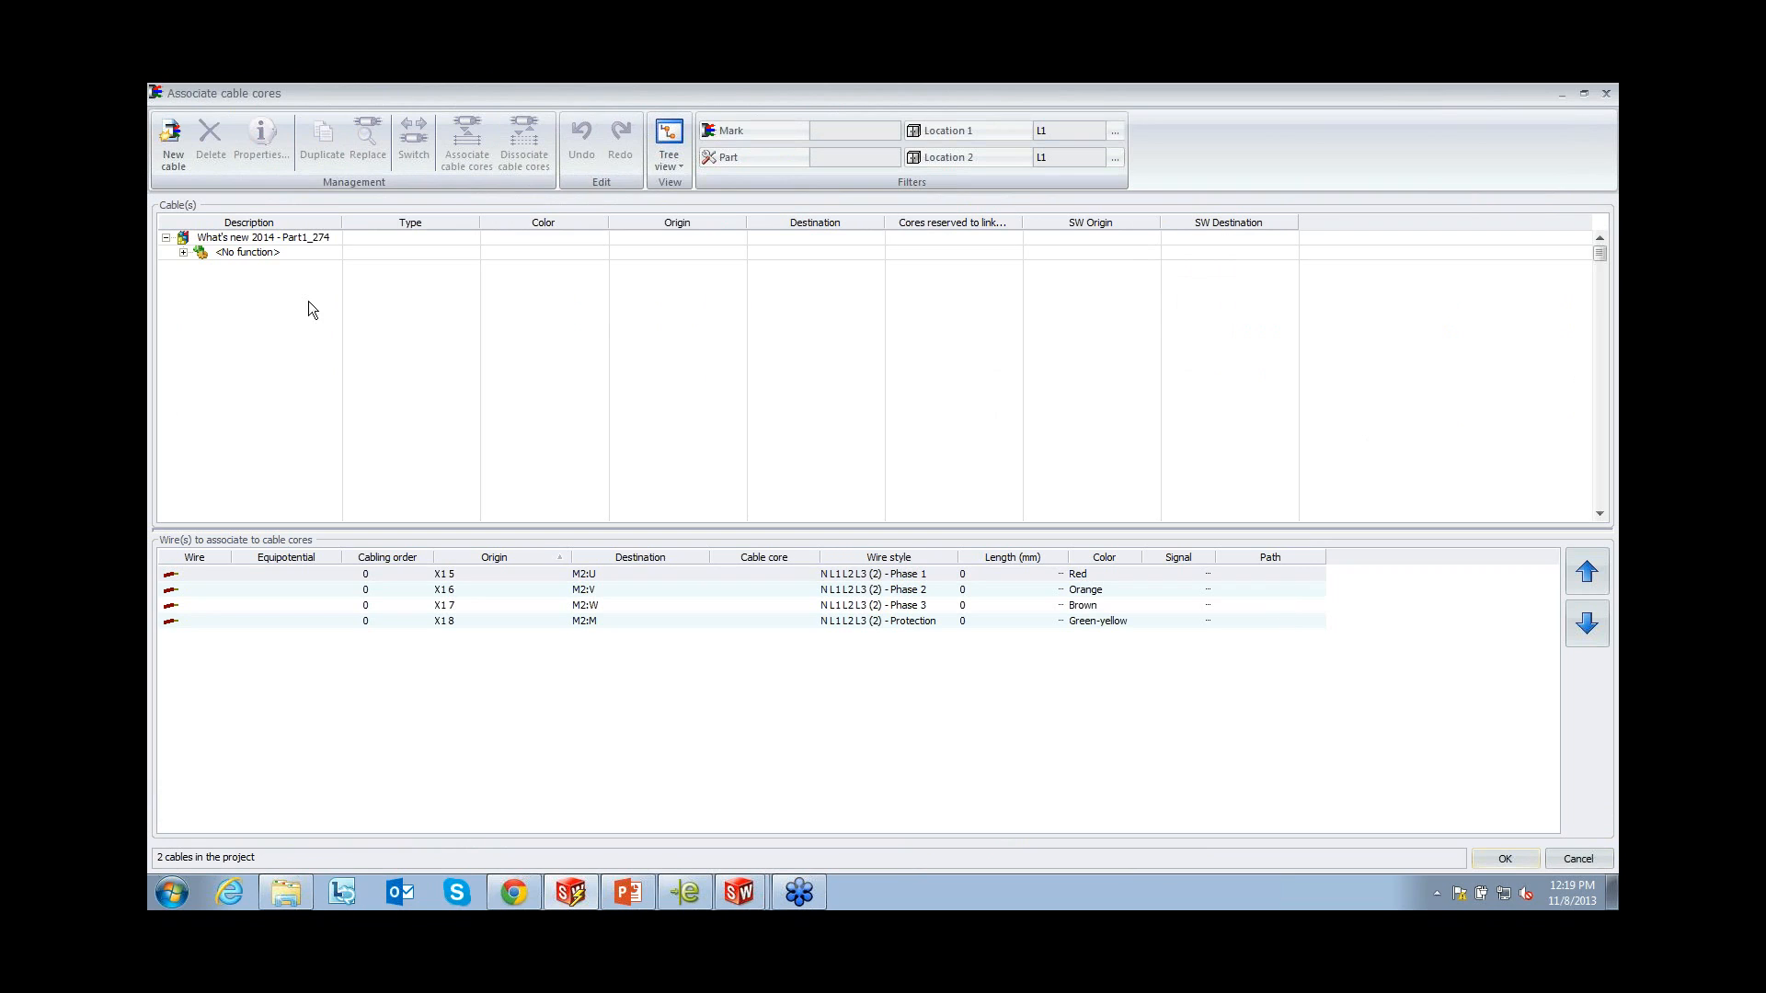
pyautogui.click(183, 252)
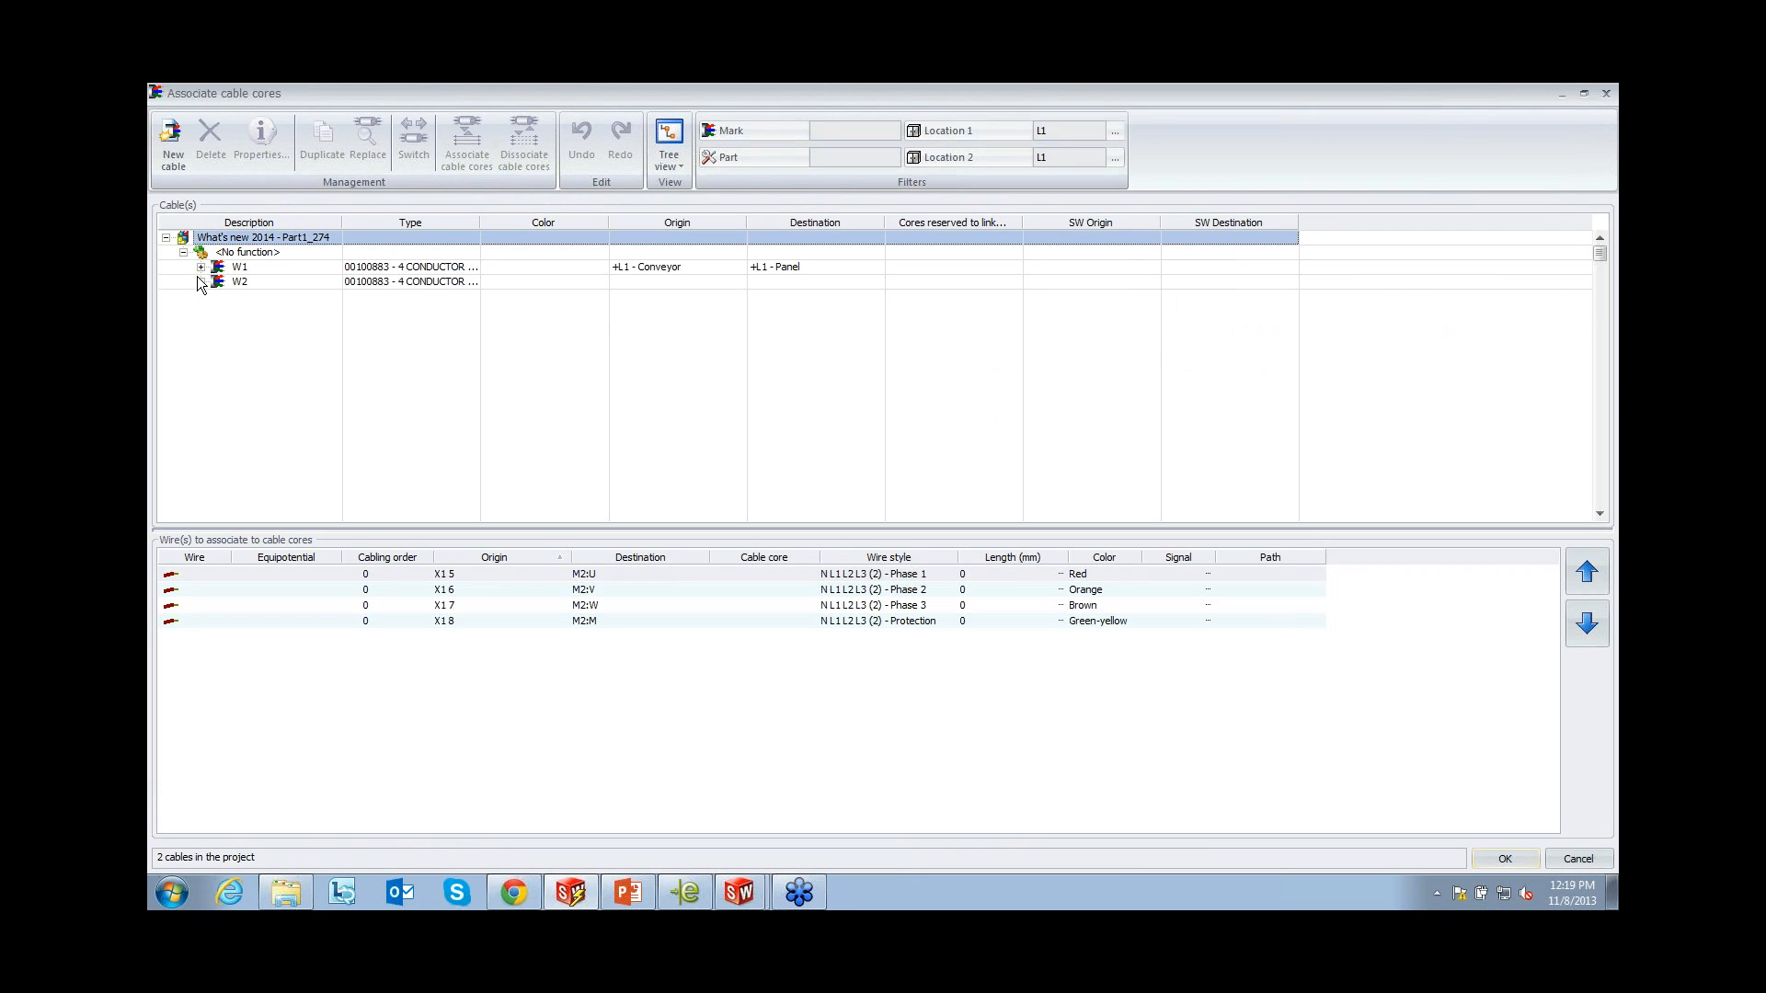
pyautogui.click(201, 282)
pyautogui.click(248, 304)
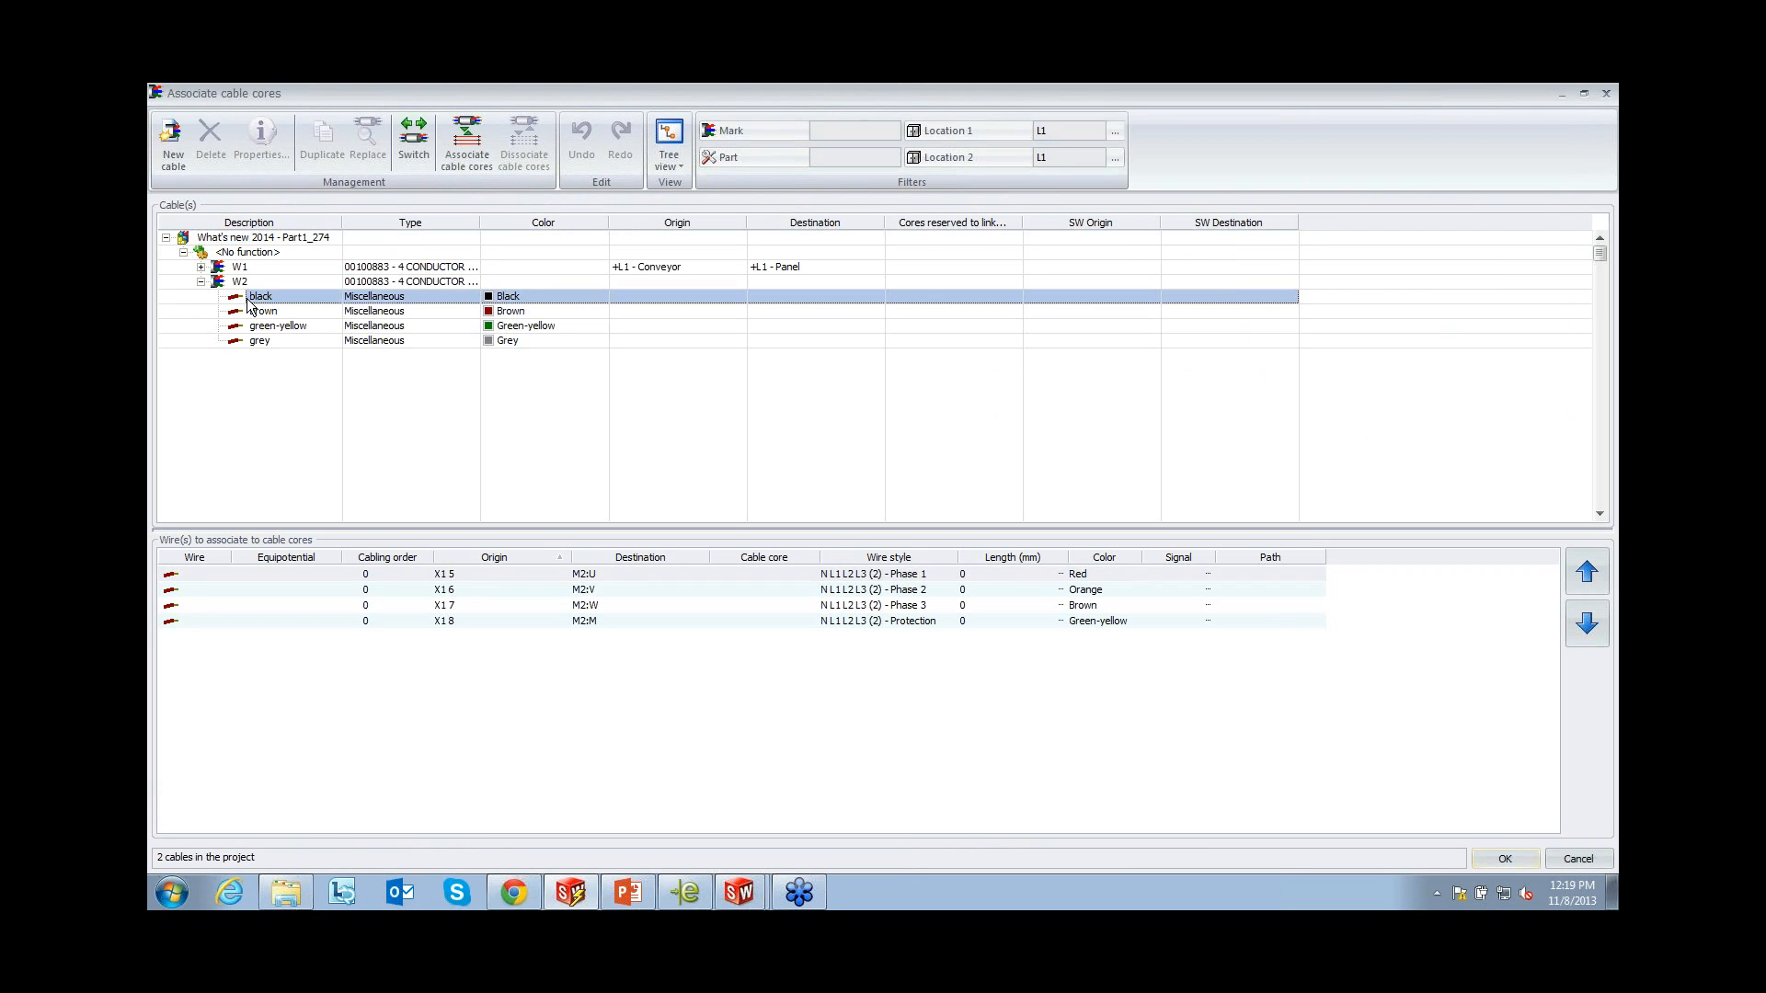
pyautogui.keyDown('shift'); pyautogui.click(280, 342); pyautogui.keyUp('shift')
pyautogui.click(217, 576)
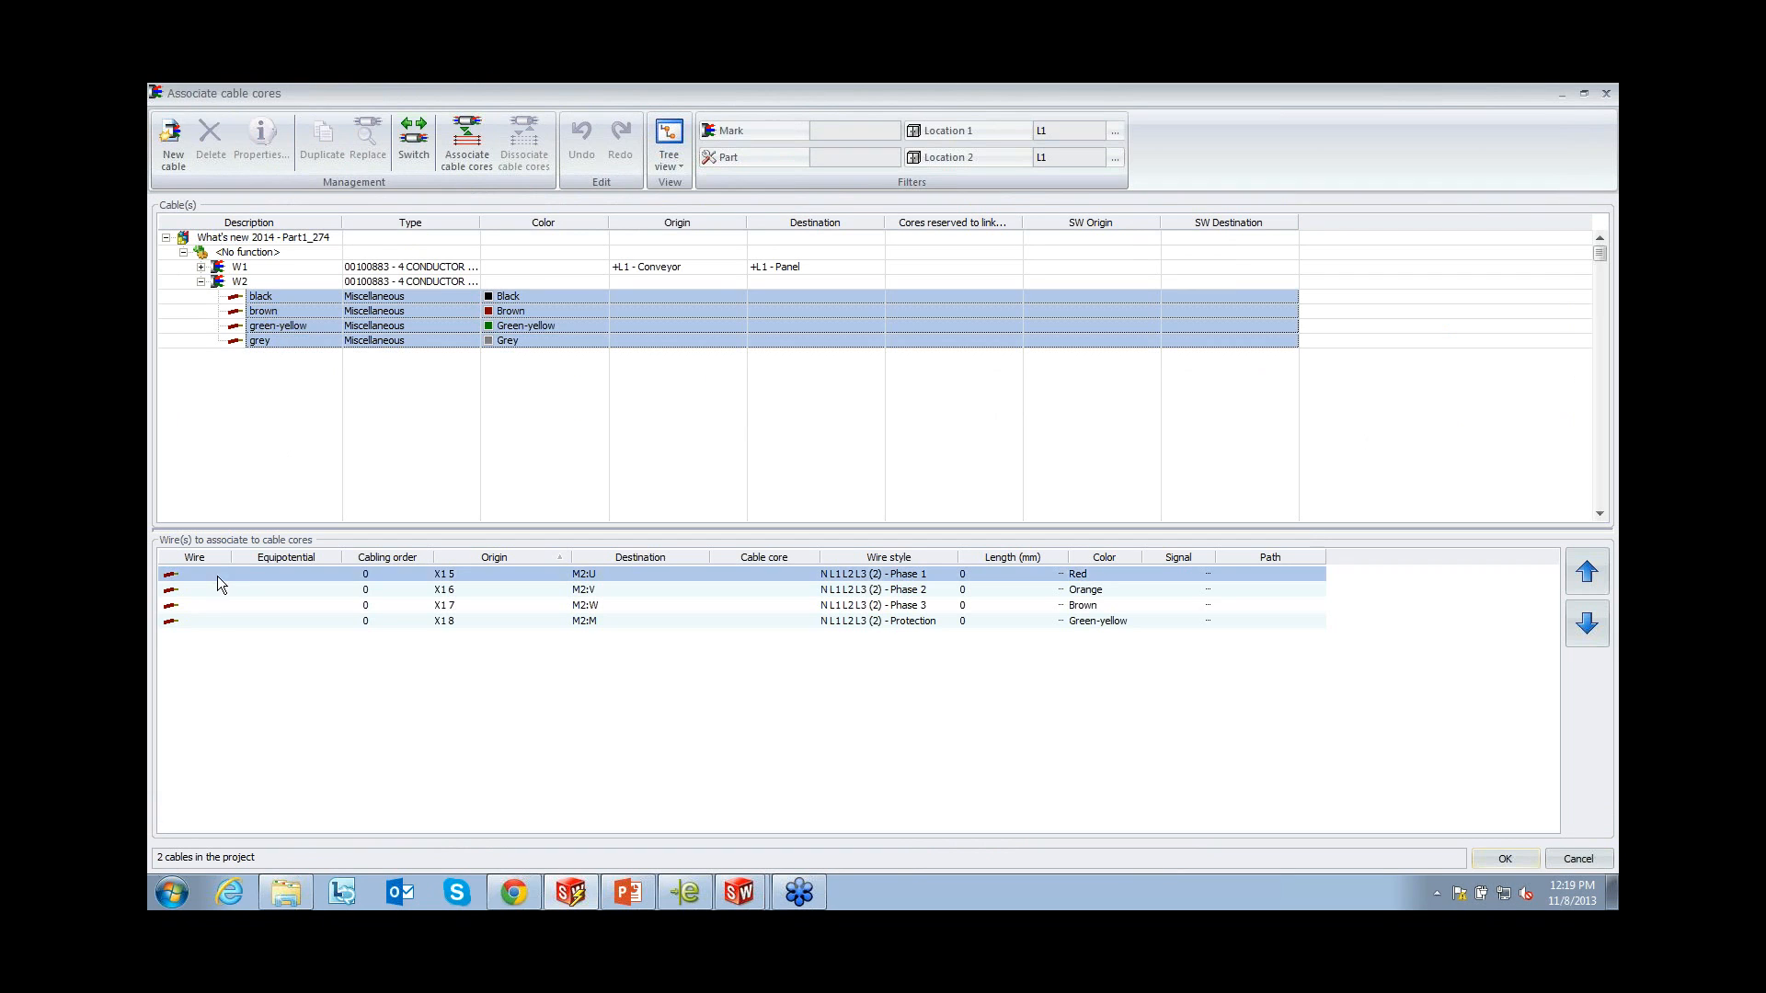
pyautogui.keyDown('shift'); pyautogui.click(217, 620); pyautogui.keyUp('shift')
pyautogui.click(477, 162)
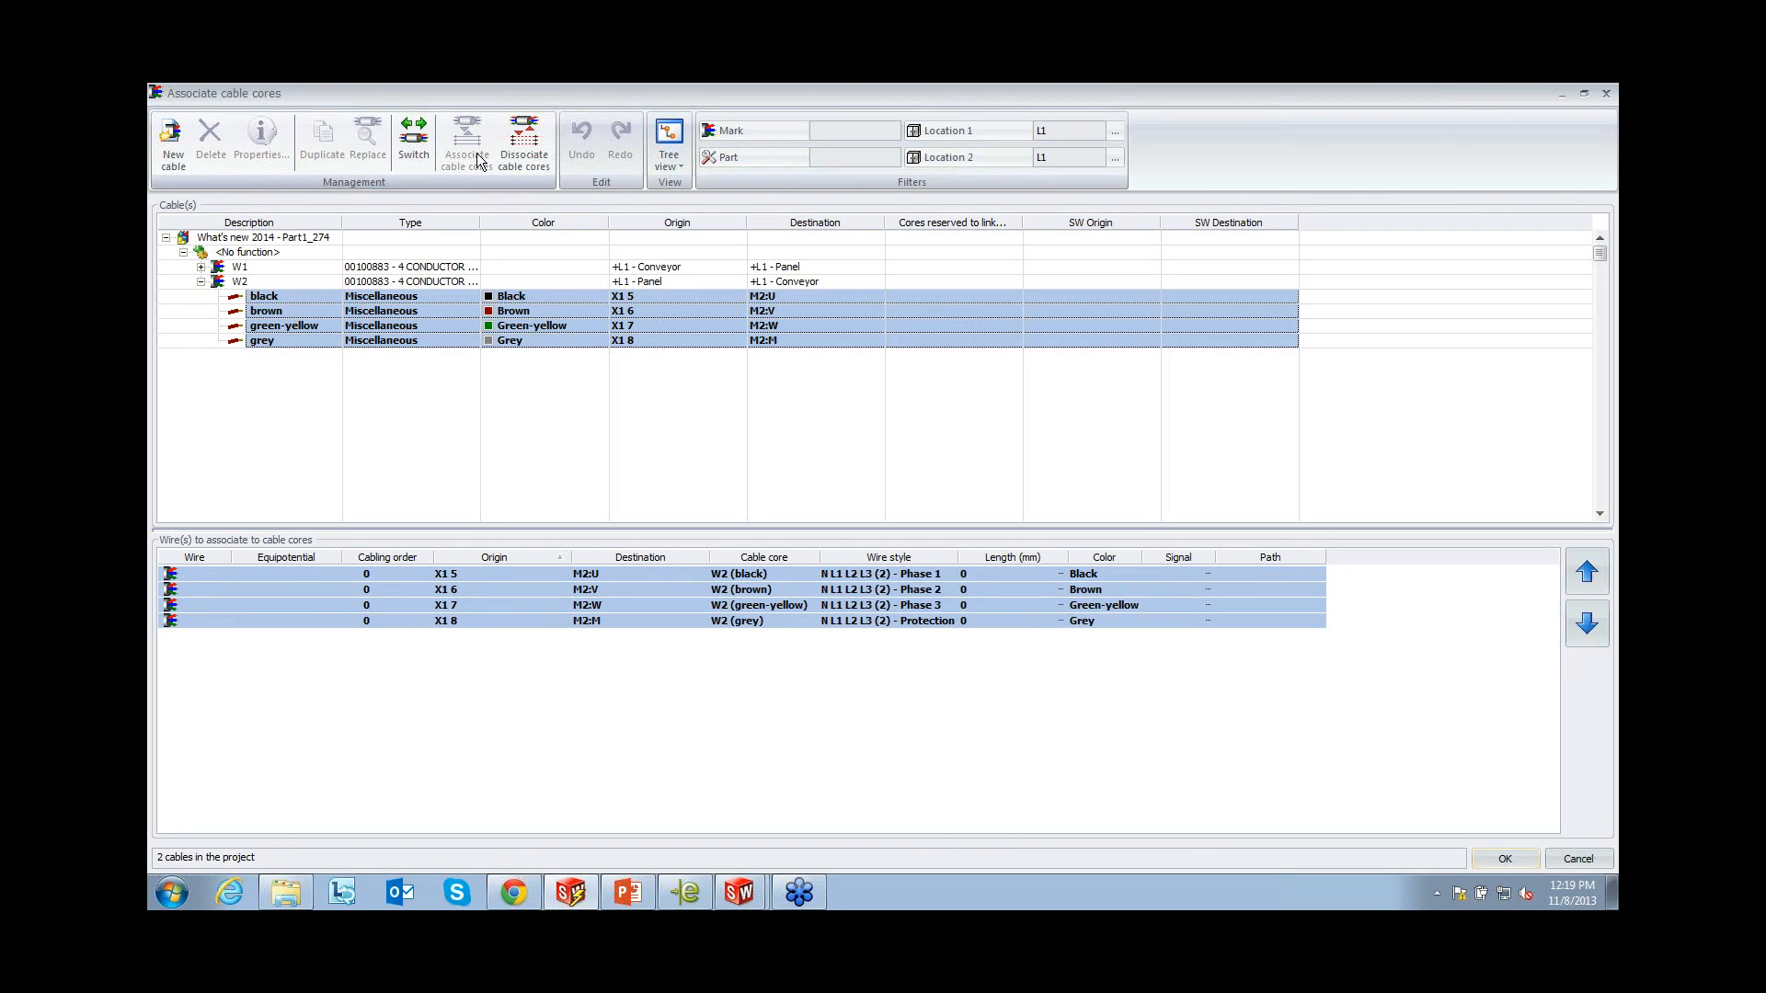
pyautogui.doubleClick(929, 95)
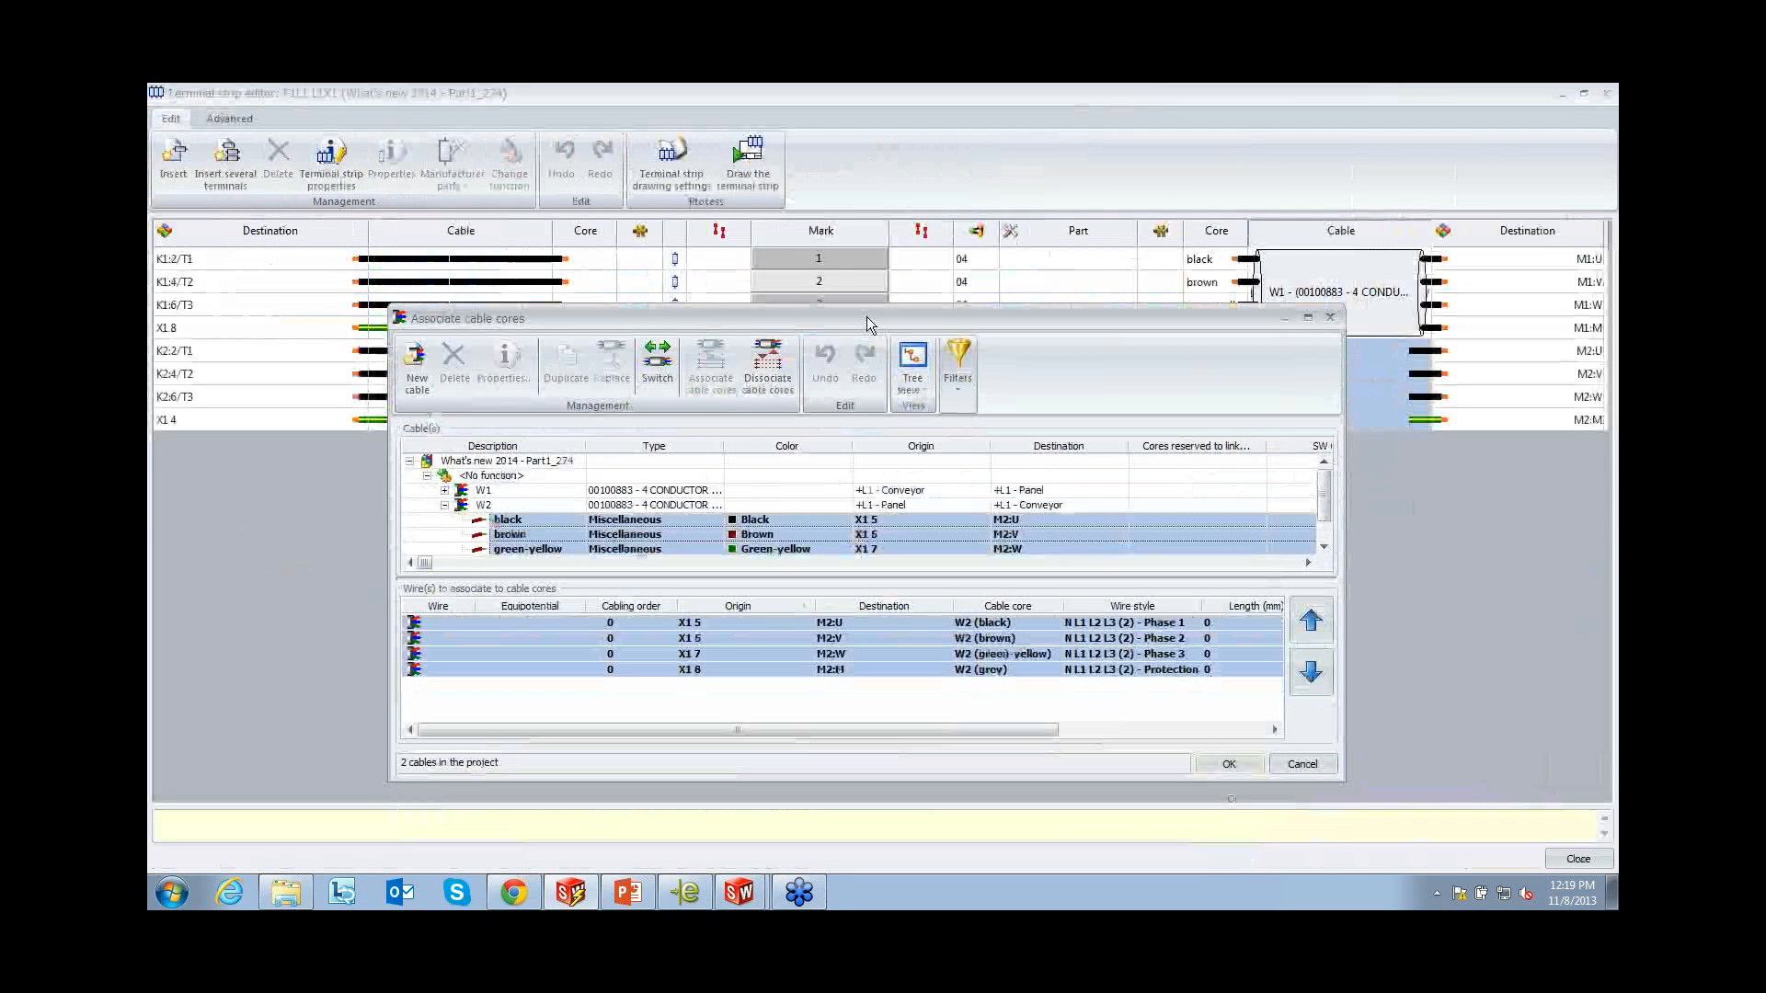
pyautogui.doubleClick(866, 318)
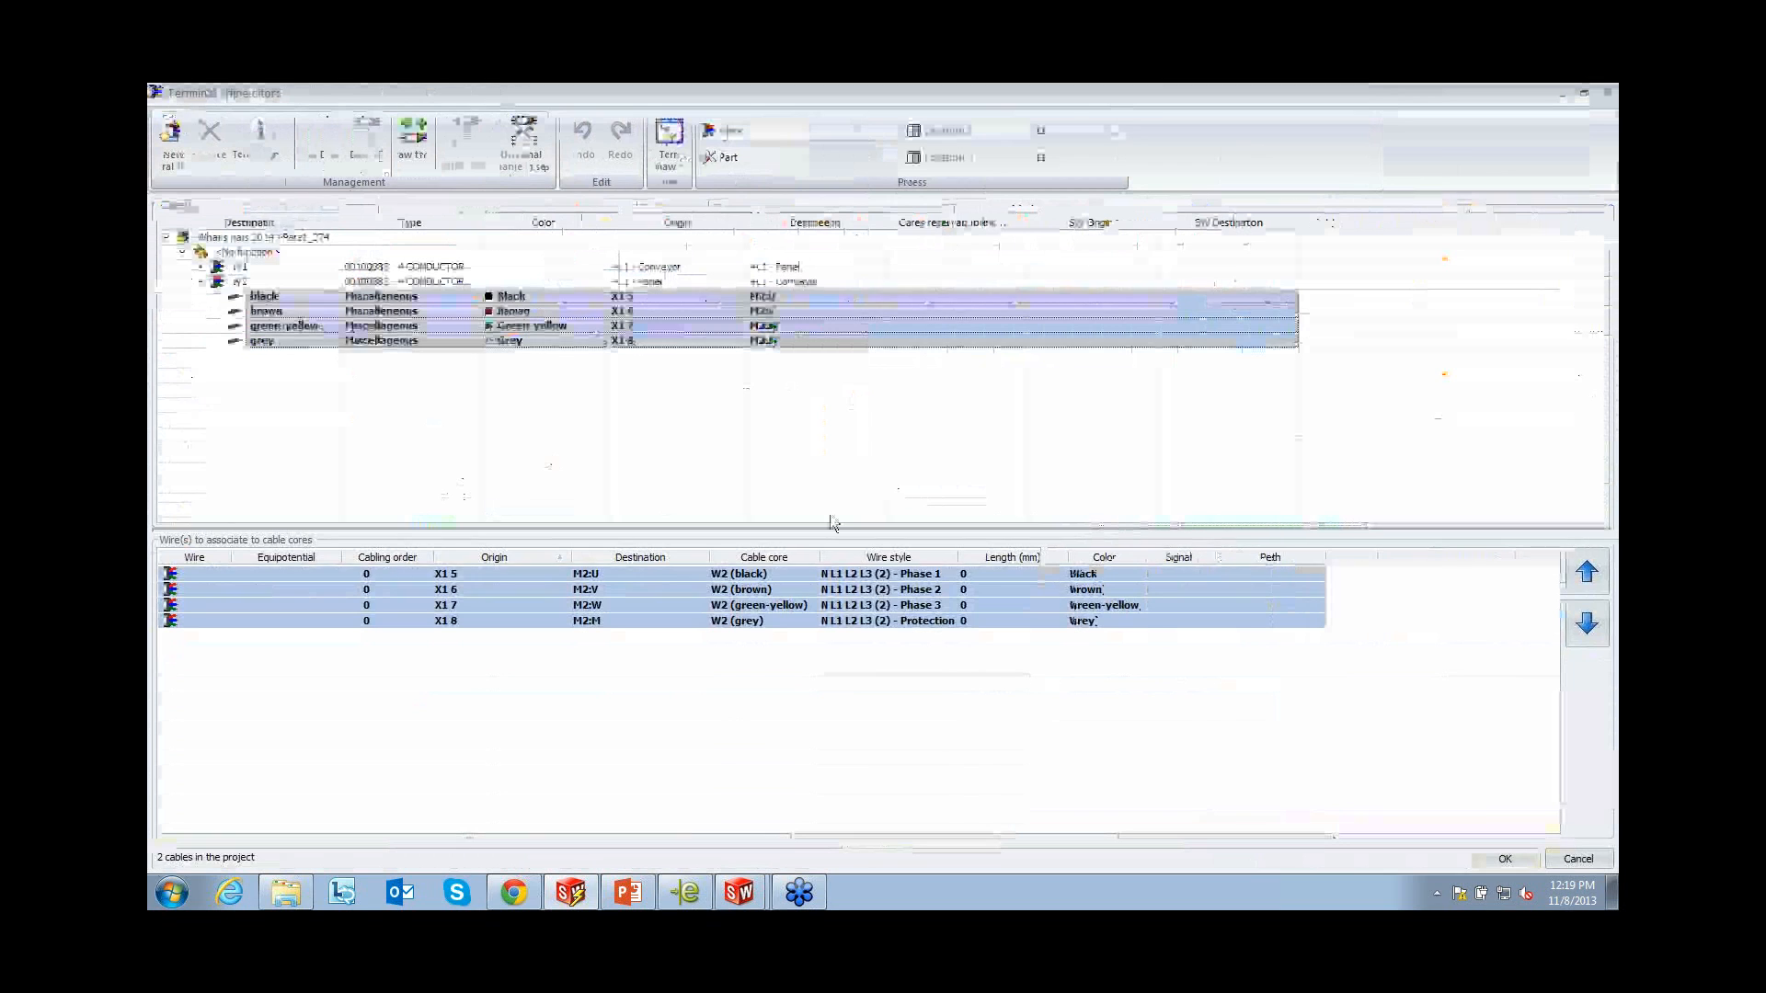
# Review the properties of cable W2 without changing them and accept the cable core association
pyautogui.click(277, 282)
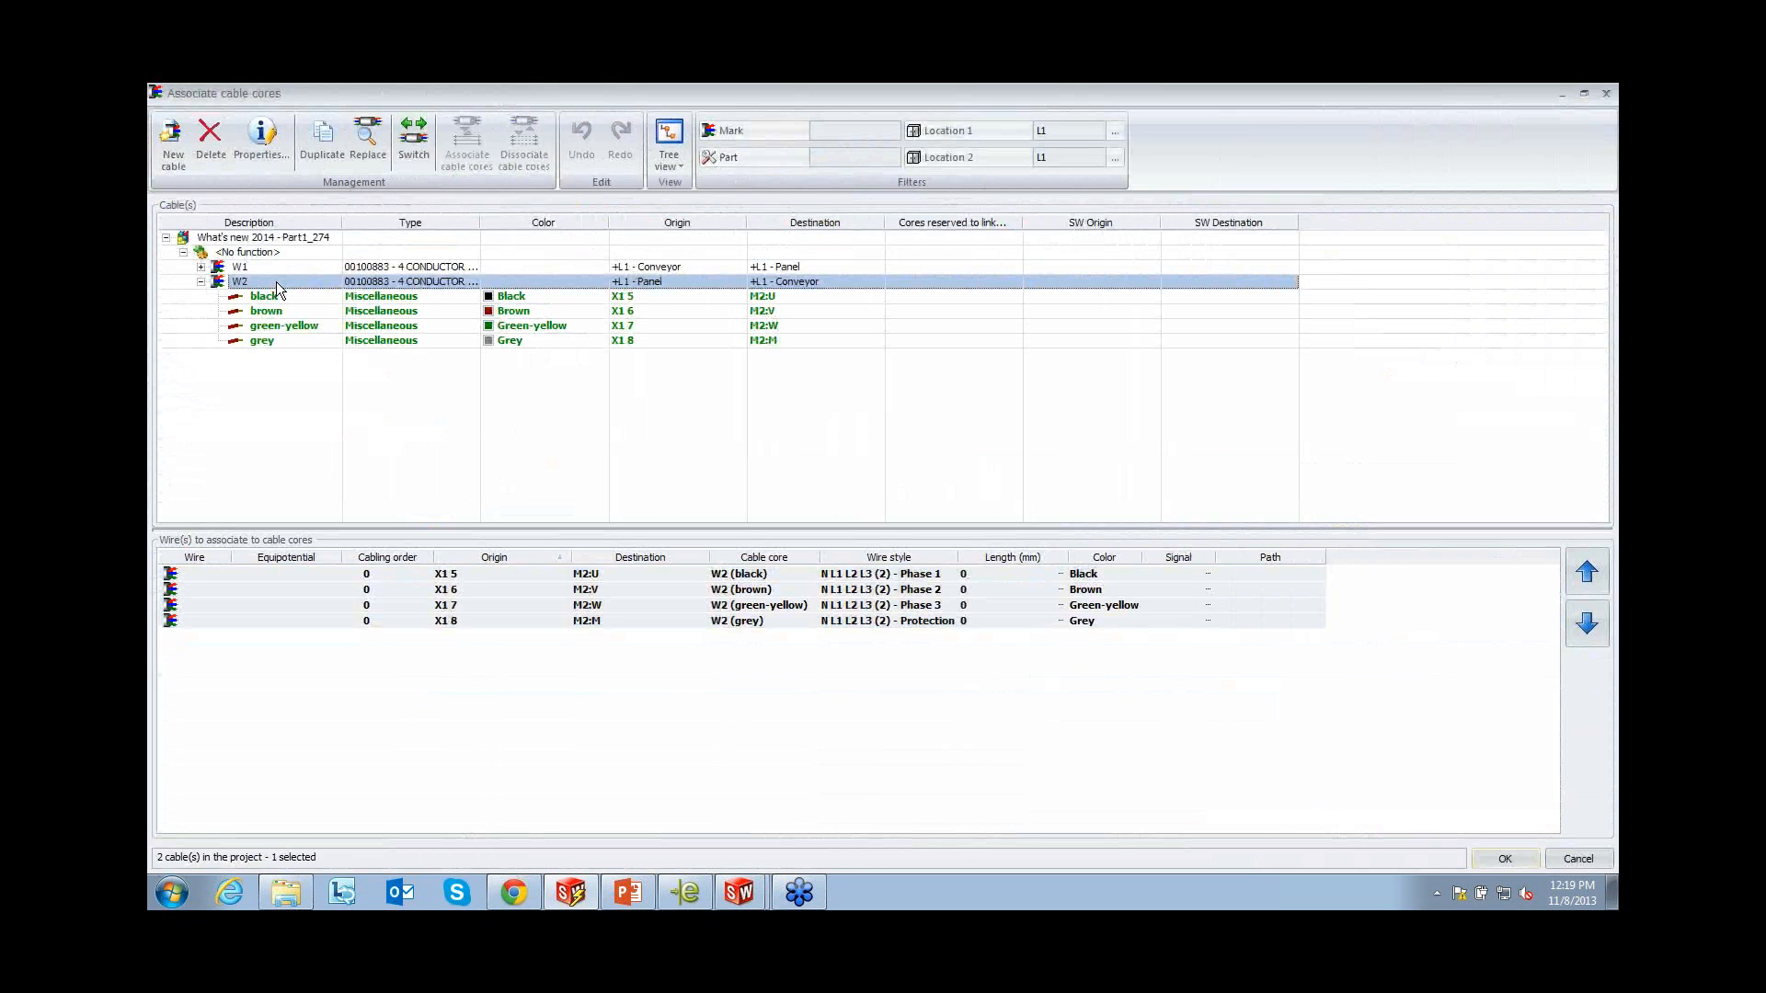
pyautogui.click(259, 153)
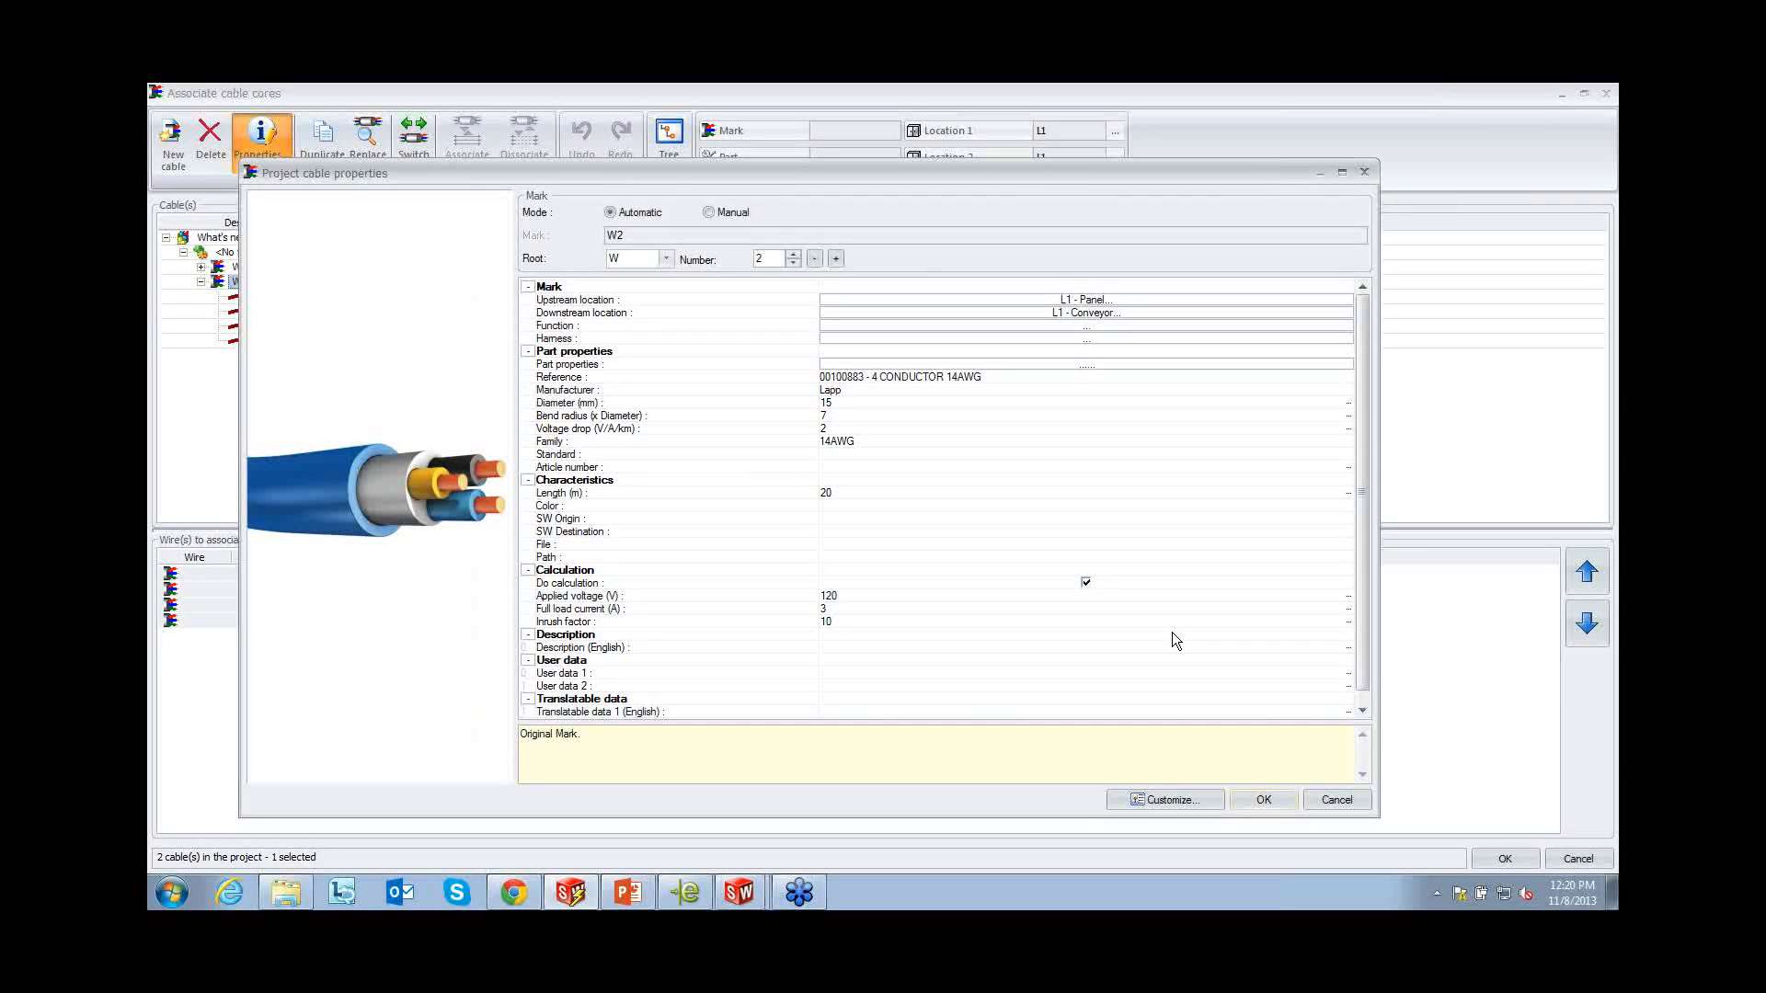
pyautogui.click(1338, 799)
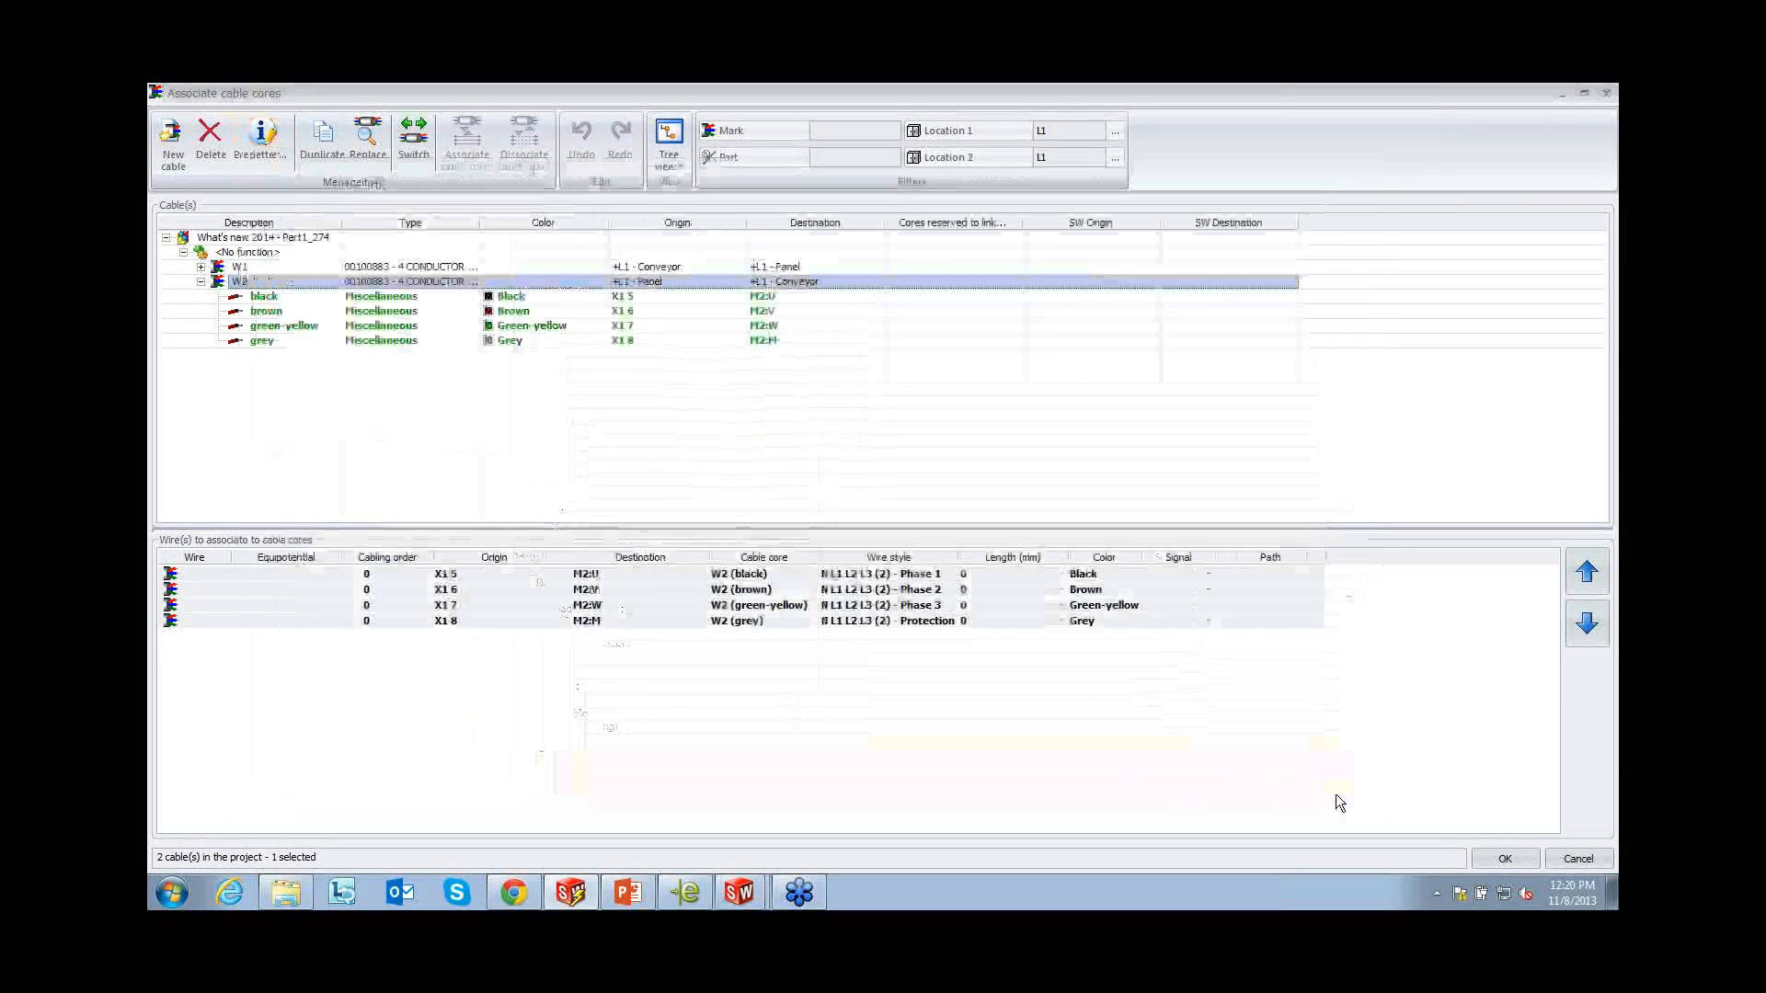
pyautogui.click(1505, 857)
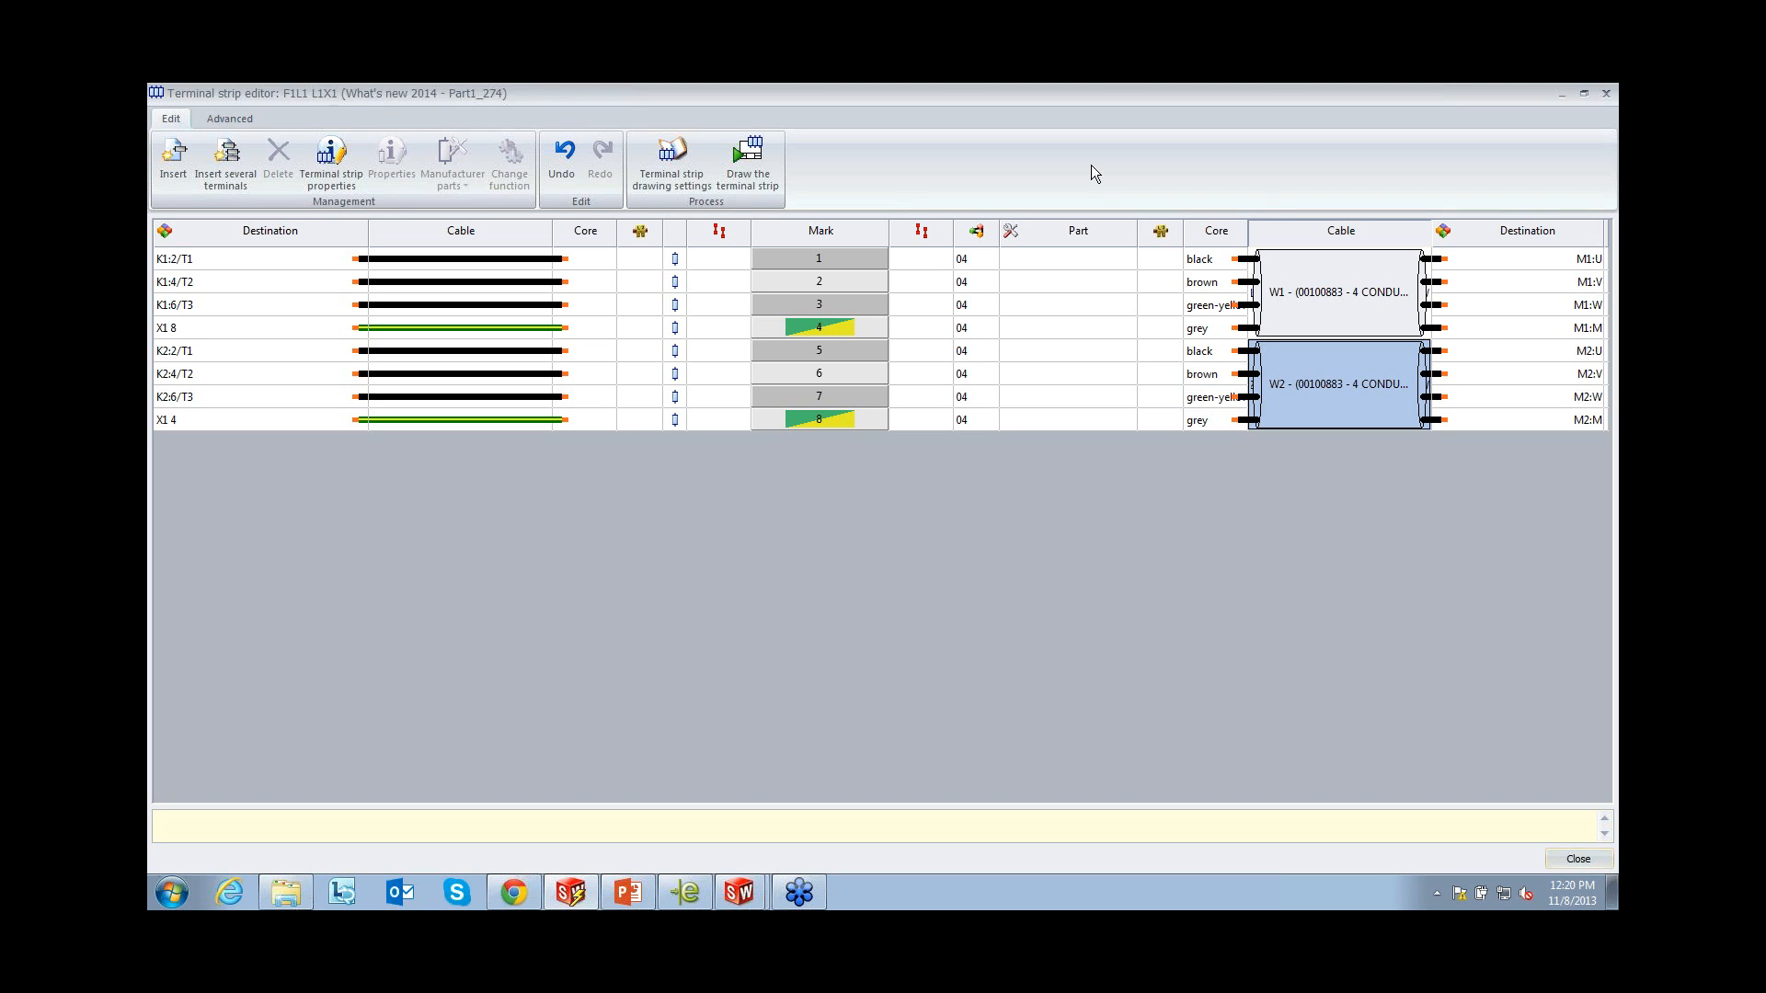
# Generate the X1 terminal strip drawing in 1 - Document book and close the terminal strip editor
pyautogui.click(758, 179)
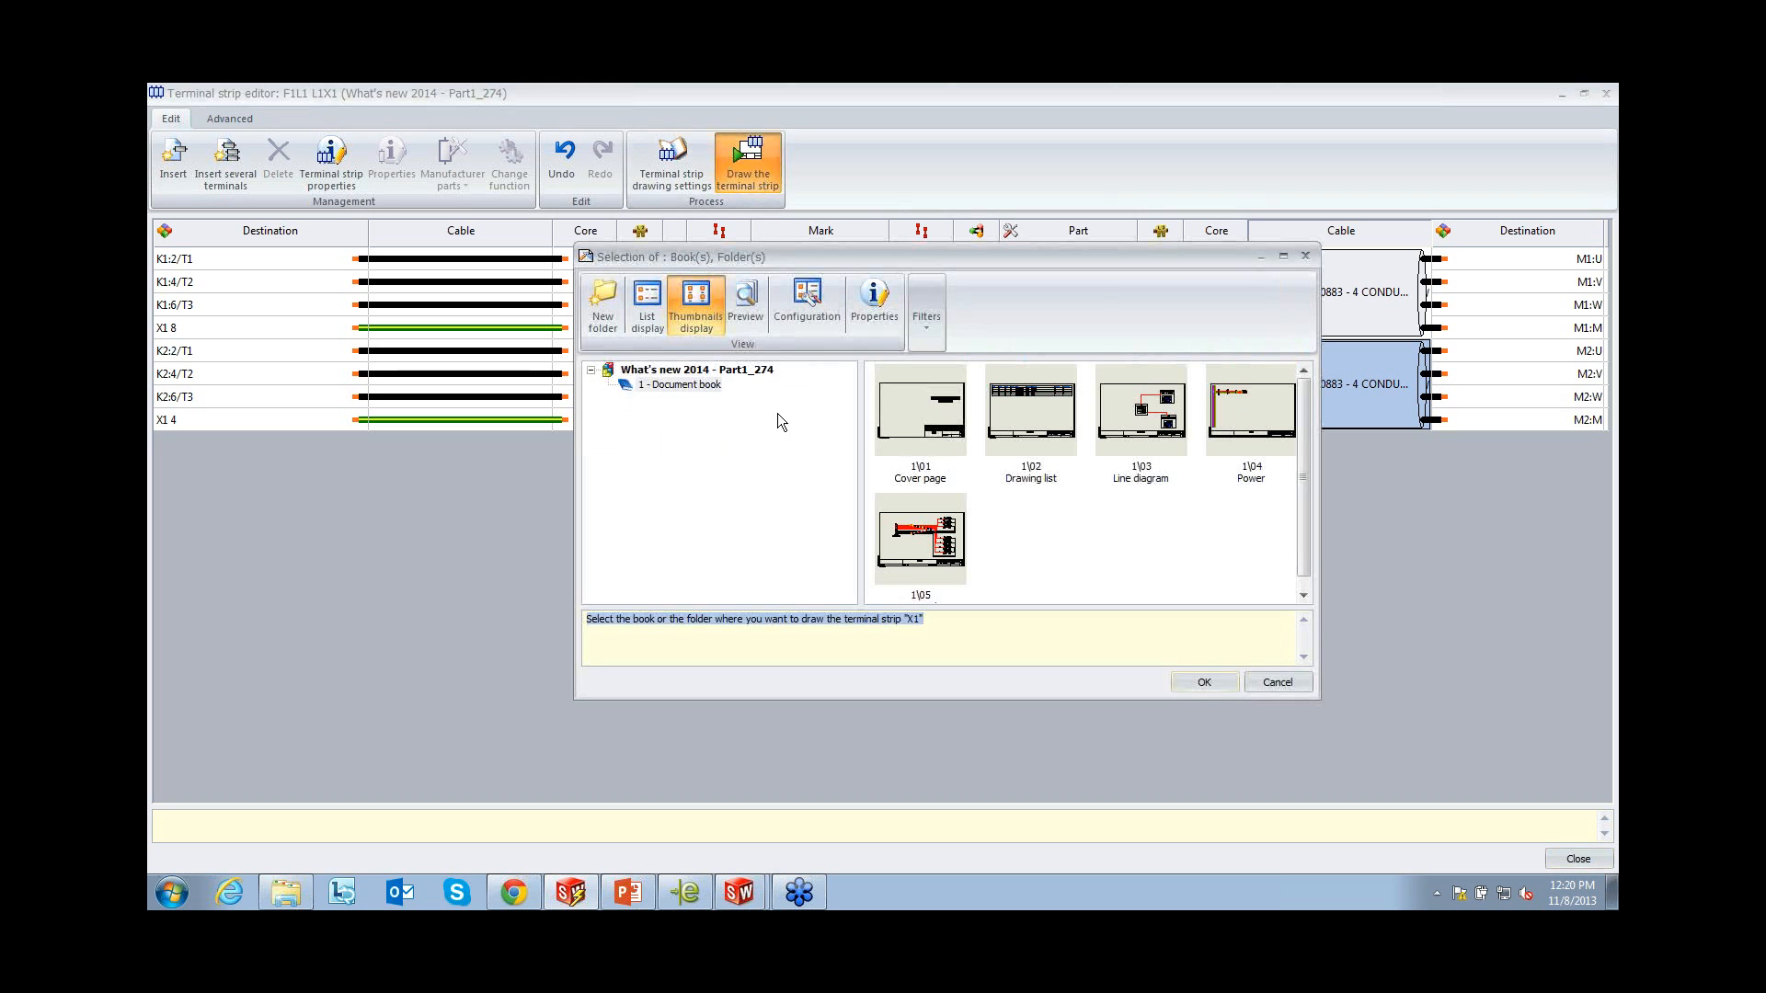
pyautogui.click(1181, 686)
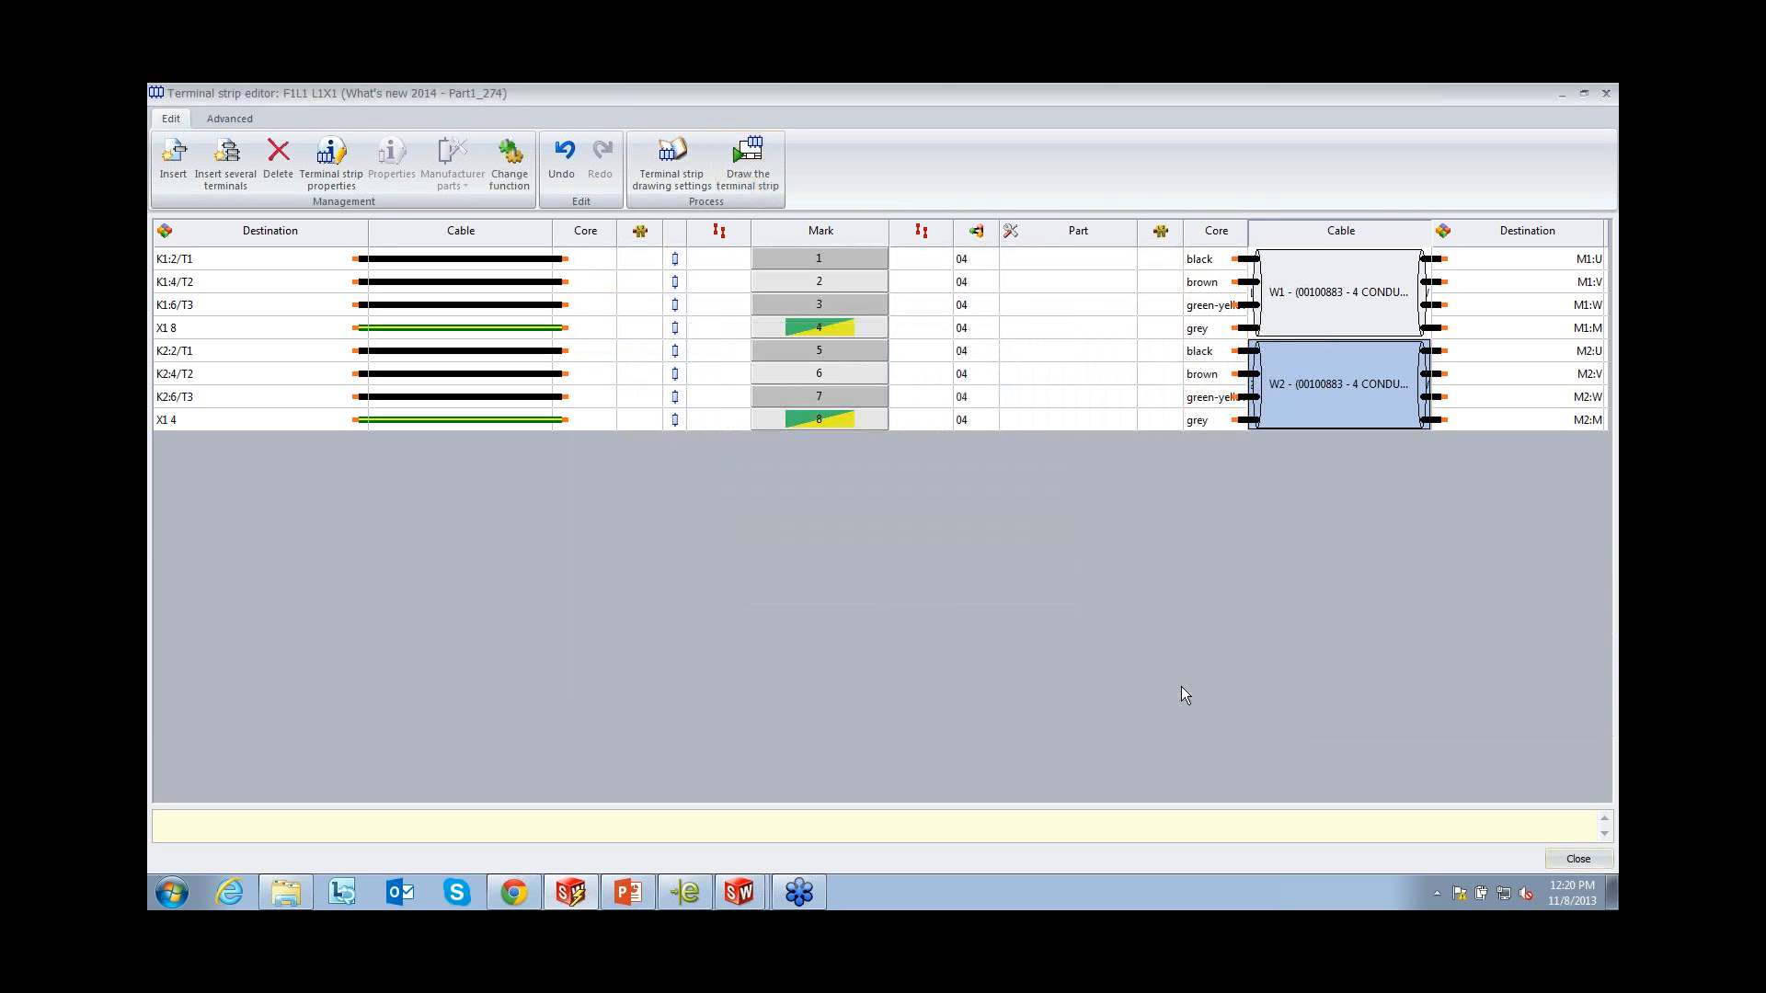
pyautogui.click(1562, 860)
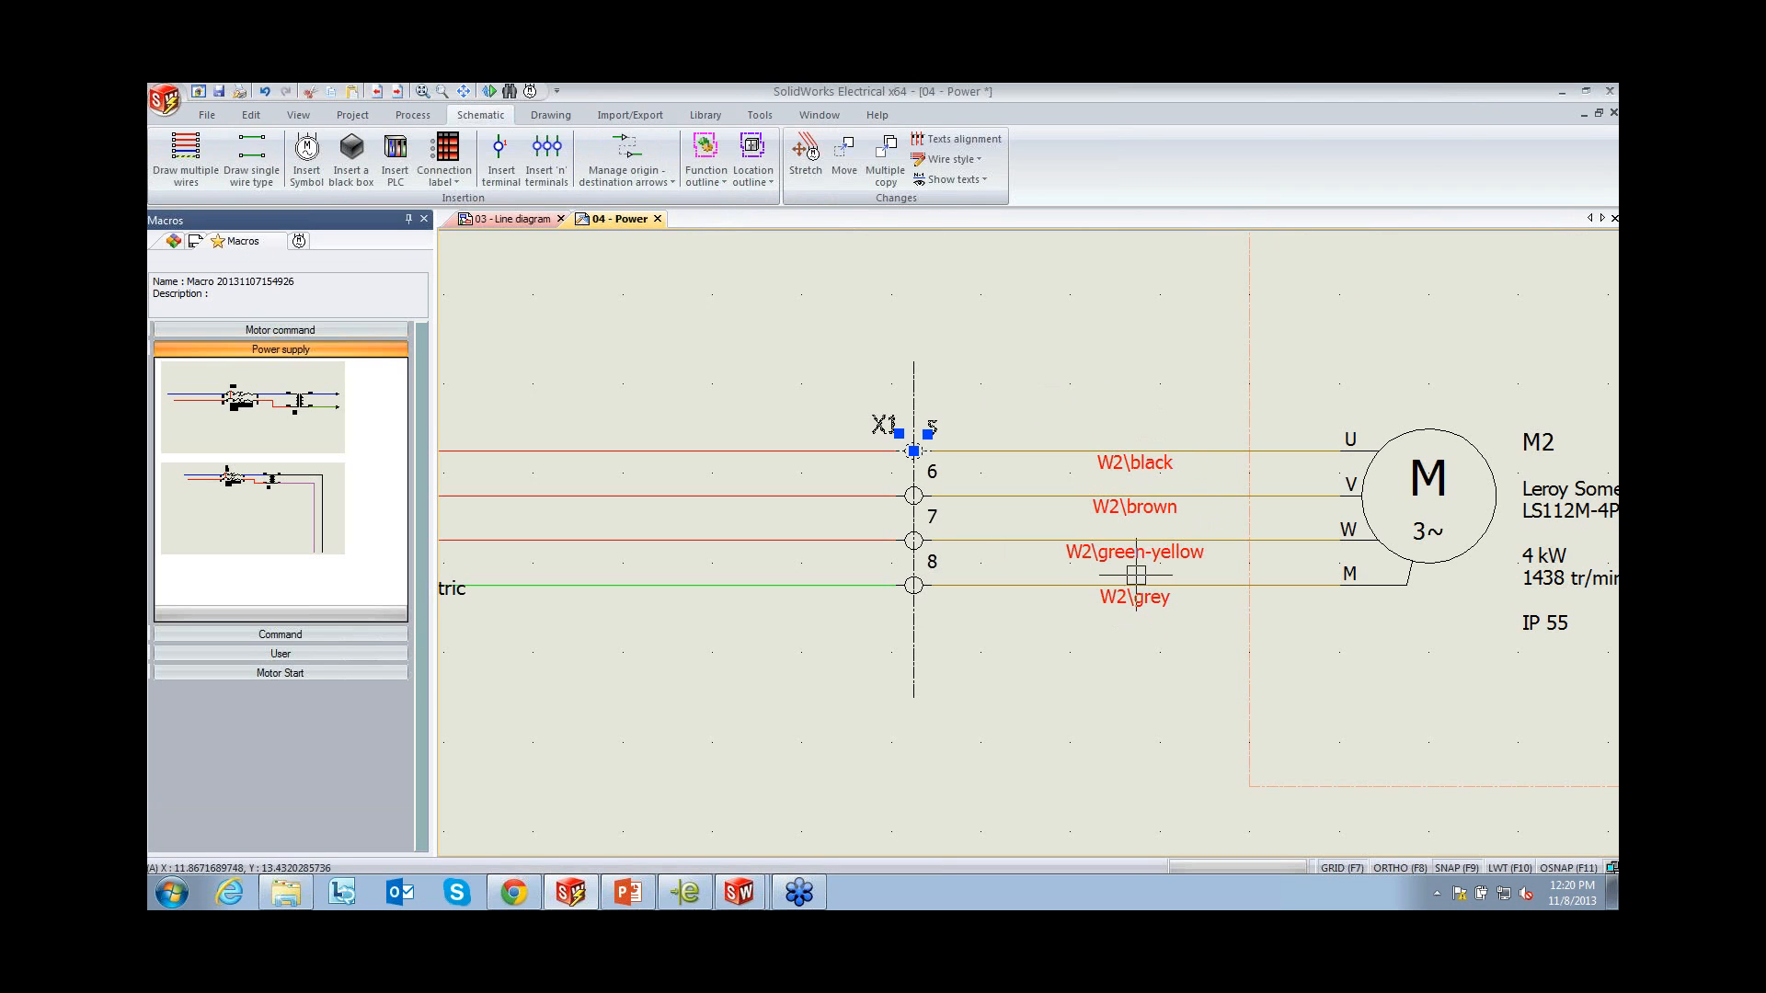
# Open the 06 - X1-(1/1) drawing and examine the terminals, cables W1 and W2, and the connected motors
pyautogui.click(196, 242)
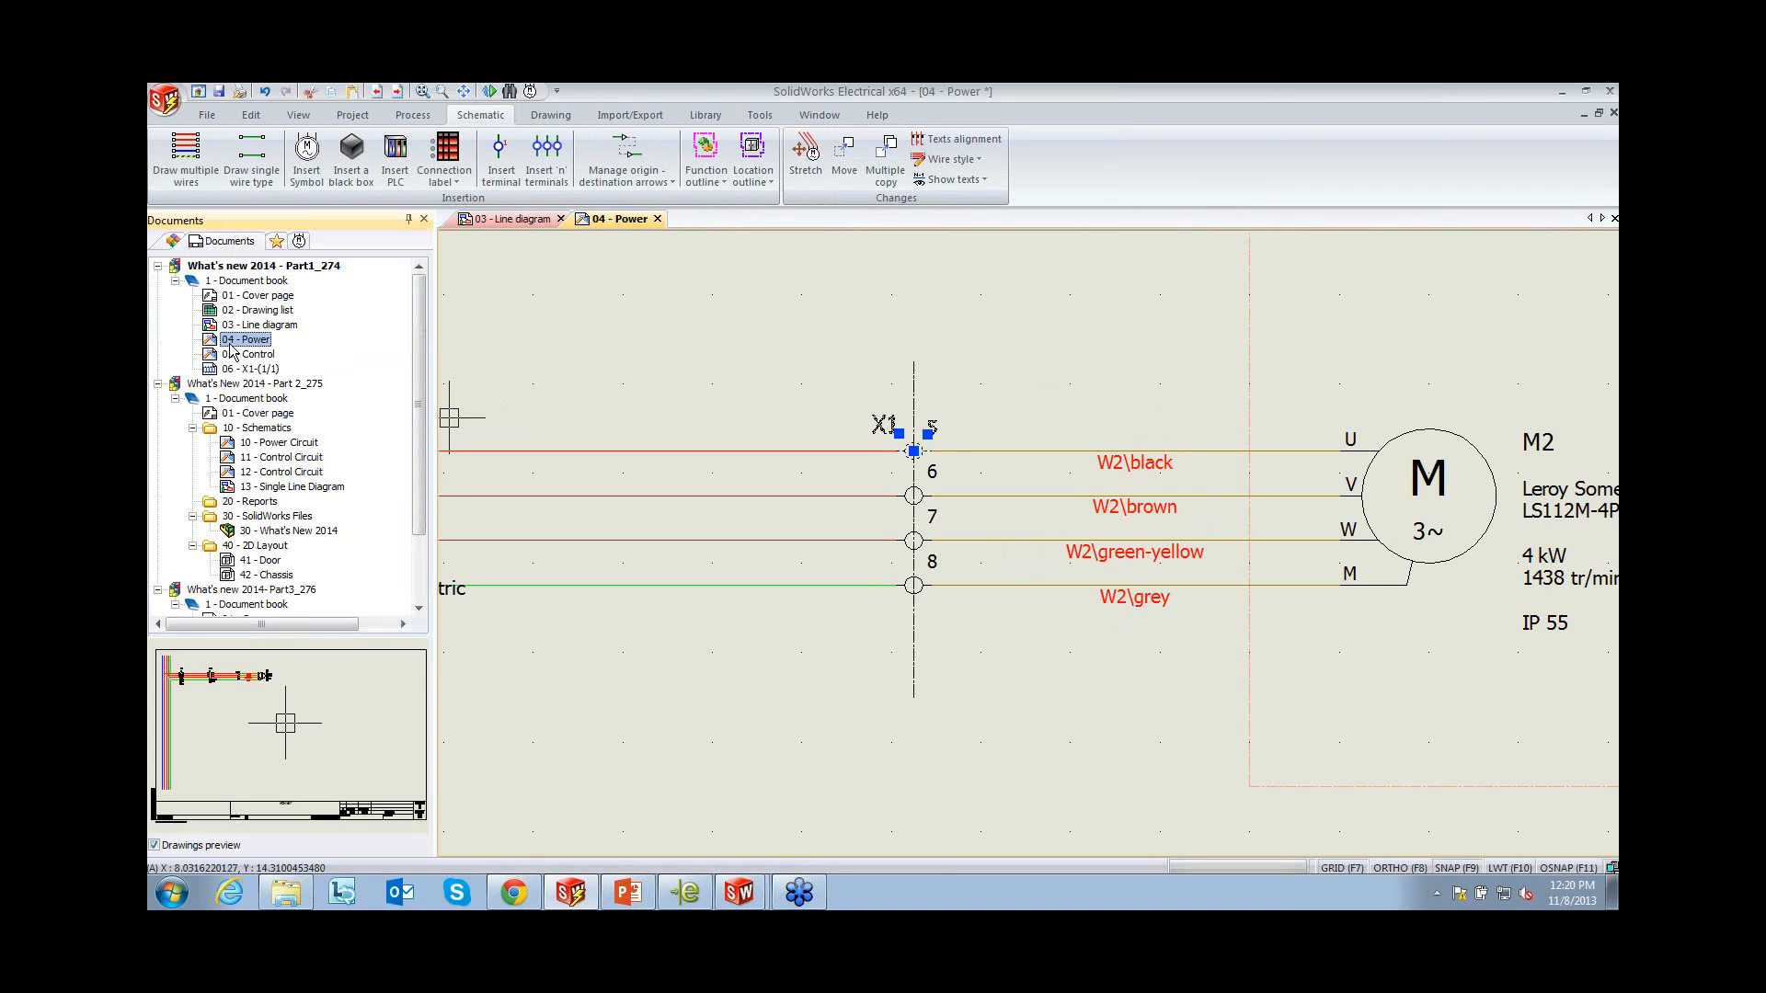
pyautogui.scroll(-3, 1096, 543)
pyautogui.scroll(5, 1099, 411)
pyautogui.moveTo(1099, 411); pyautogui.dragTo(1051, 499, button='middle')
pyautogui.scroll(2, 1051, 499)
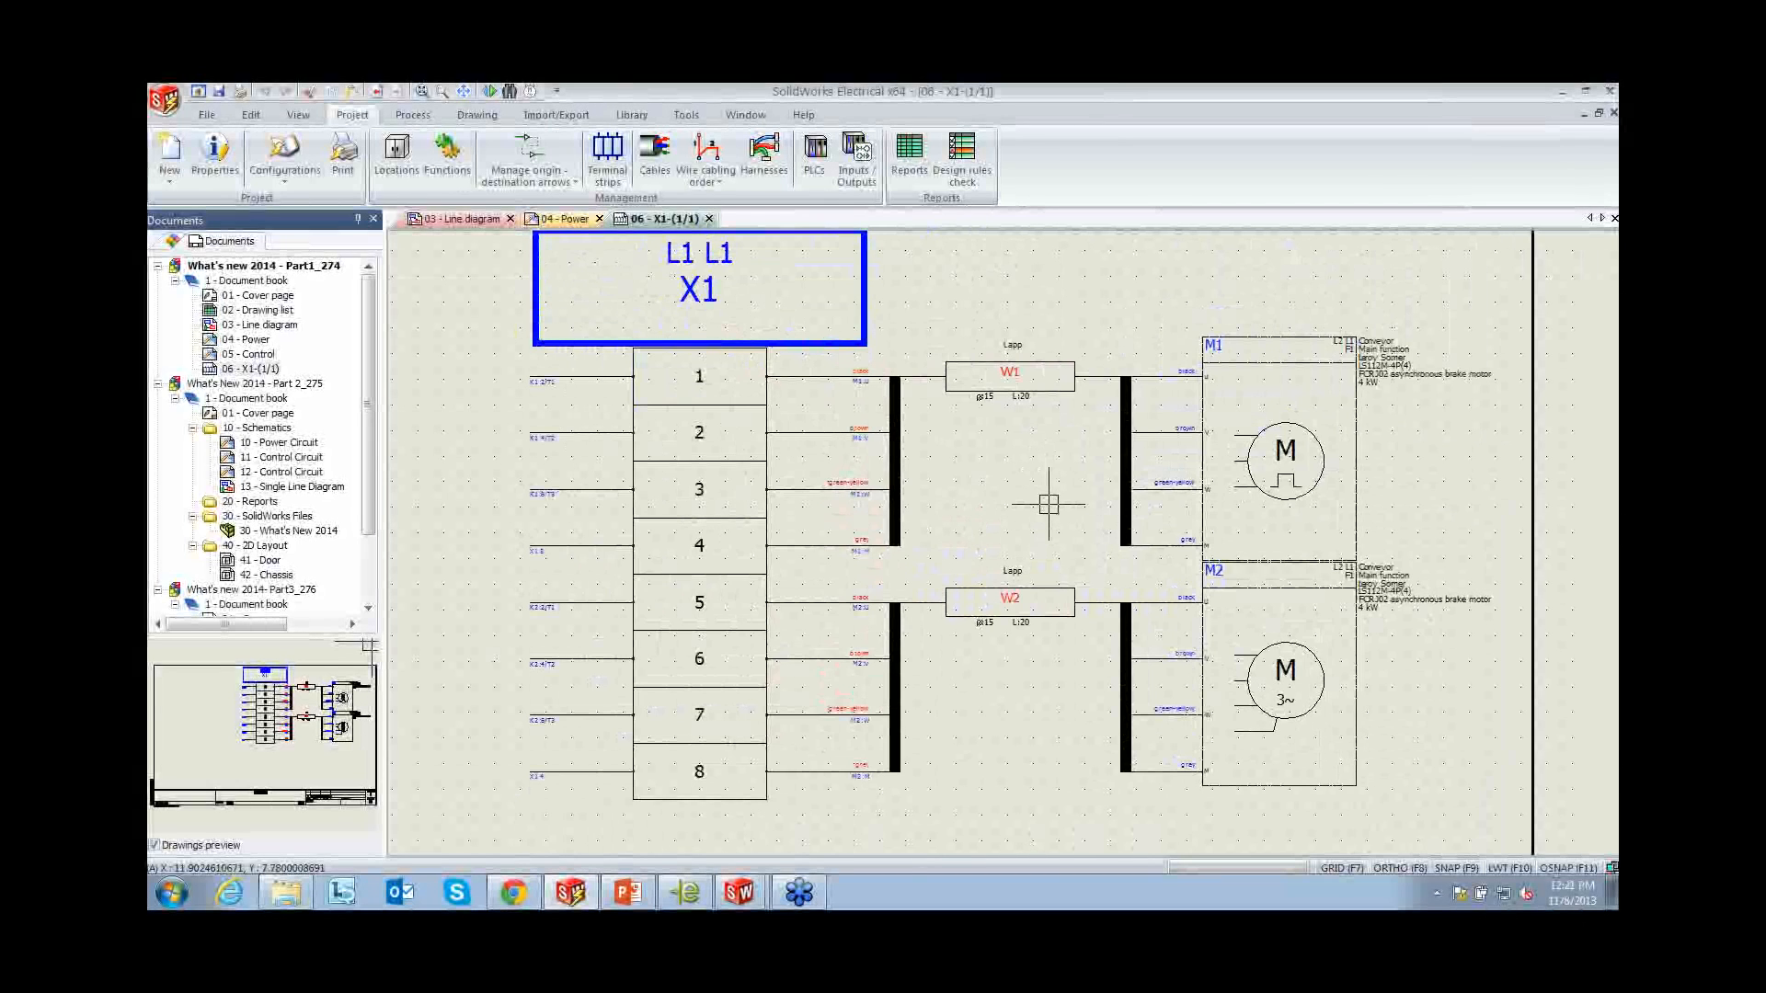
pyautogui.scroll(2, 1048, 504)
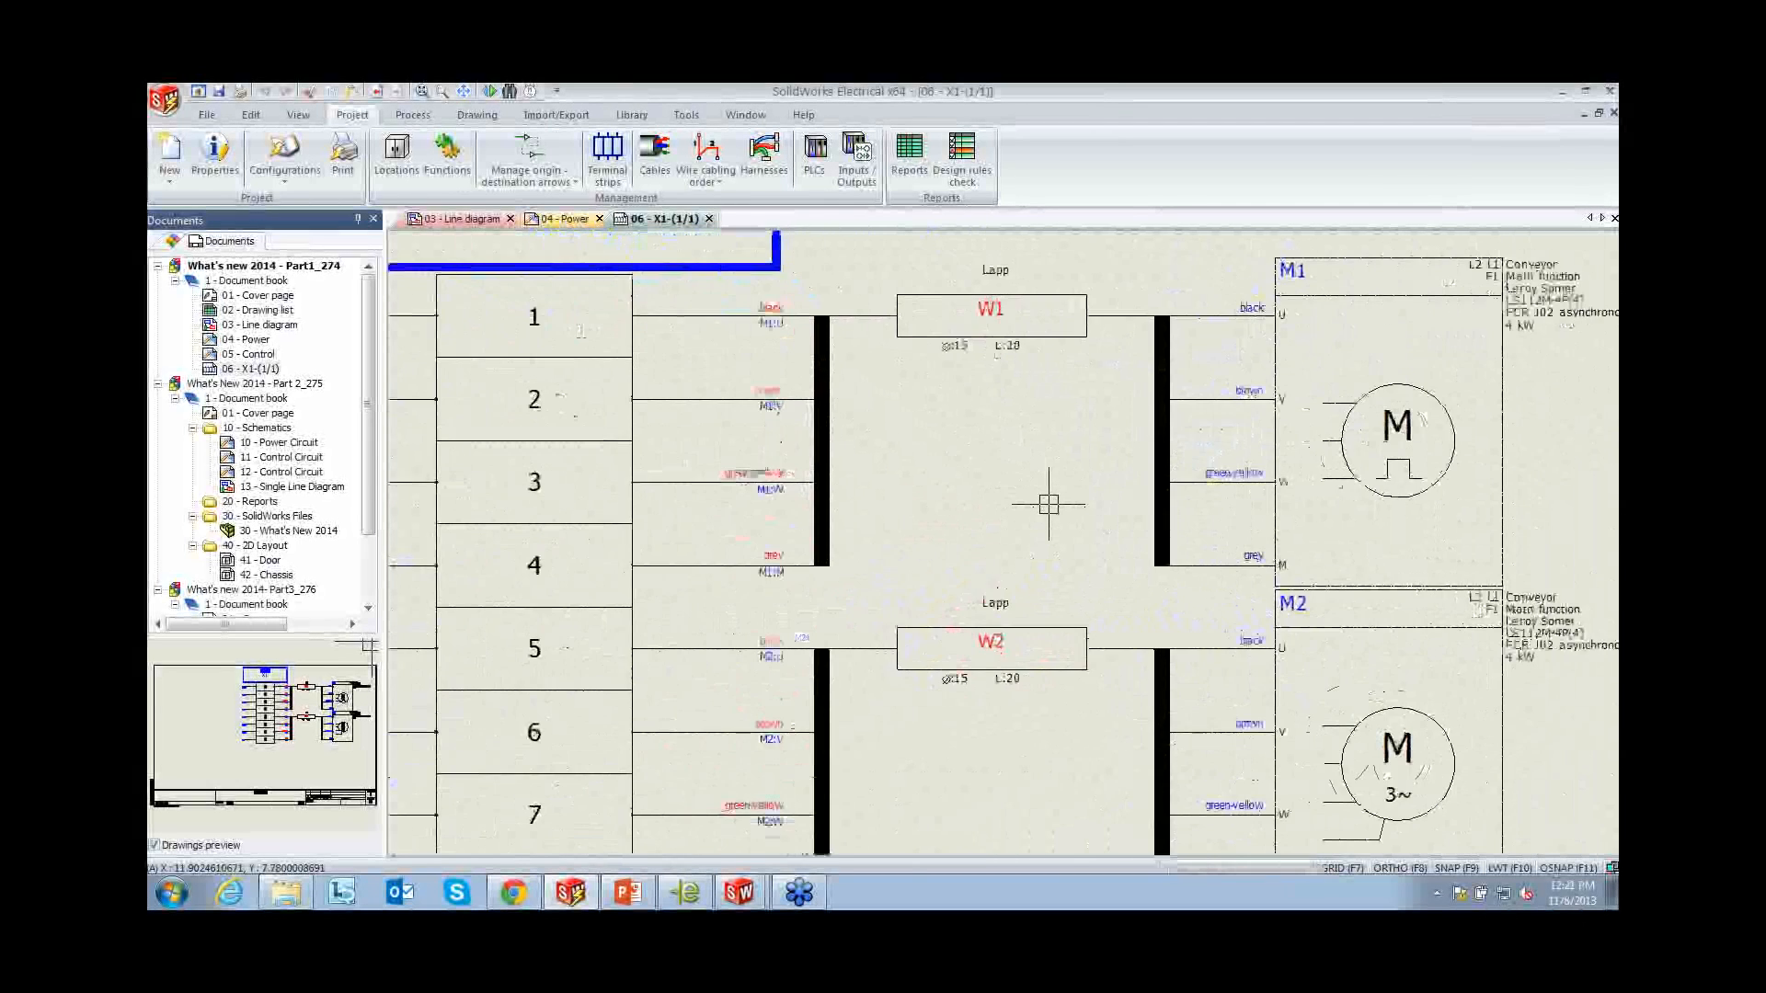
pyautogui.scroll(-3, 1048, 504)
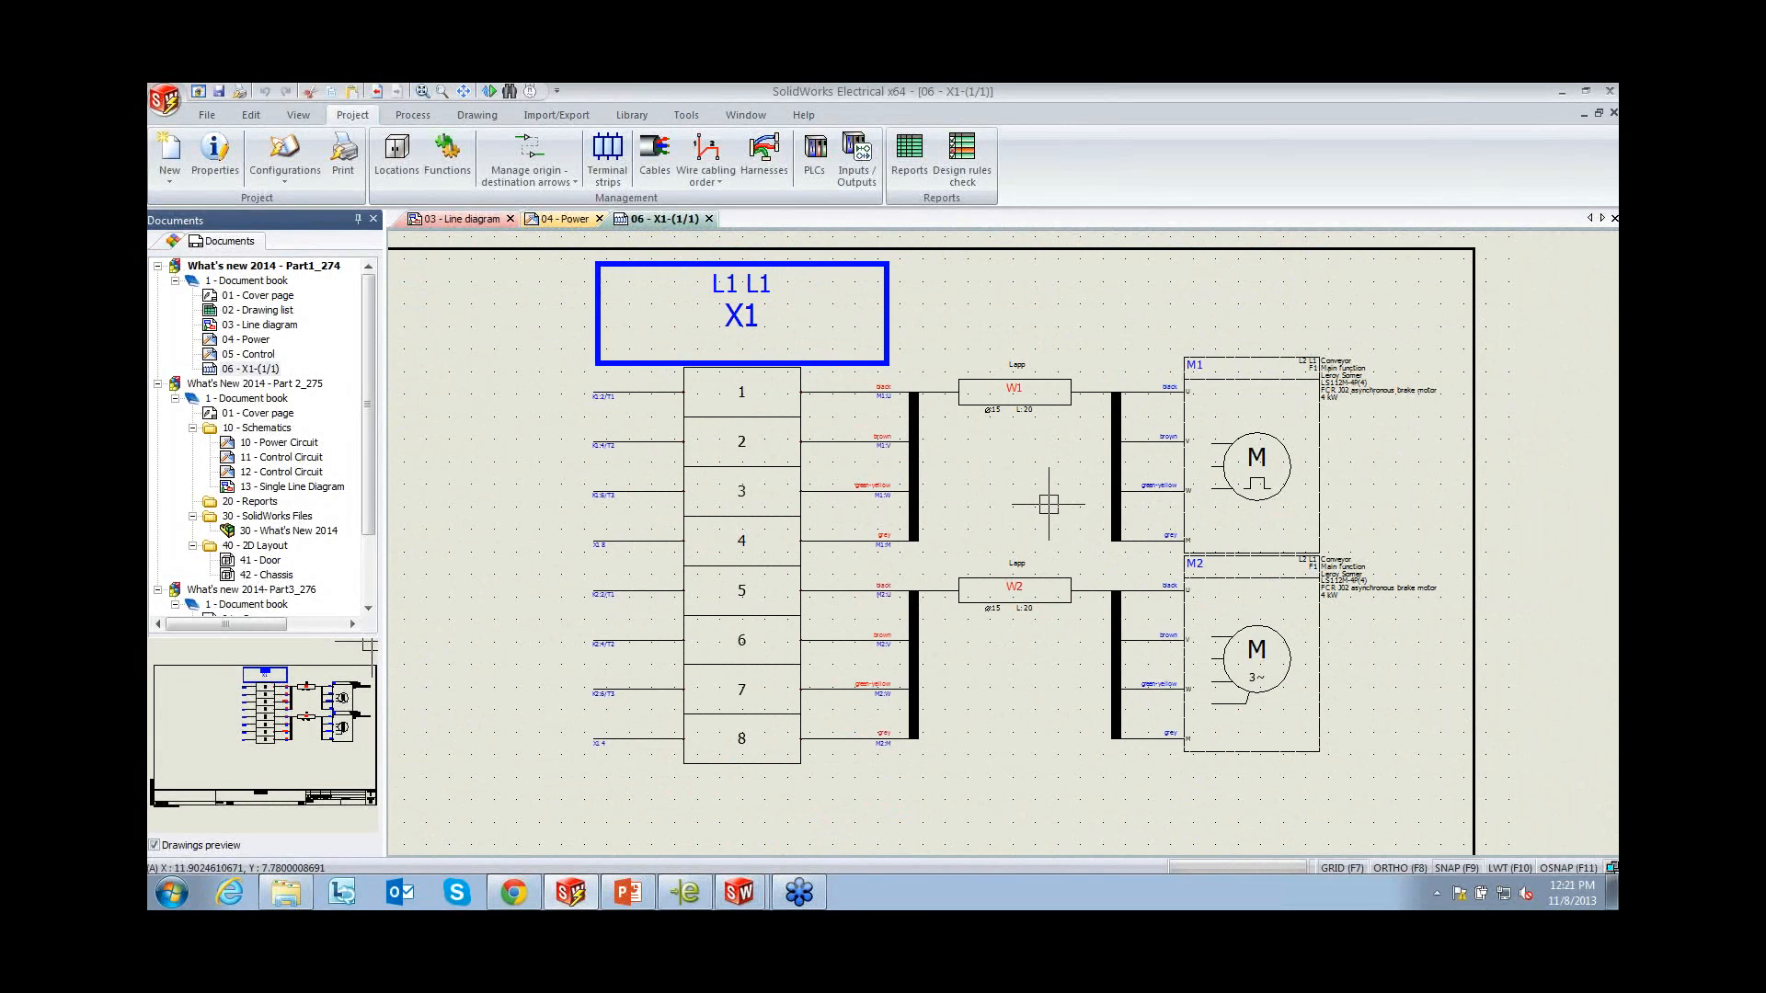
# Check the voltage drop in cables W1 and W2 with the design rules check and review the available rule templates
pyautogui.click(964, 172)
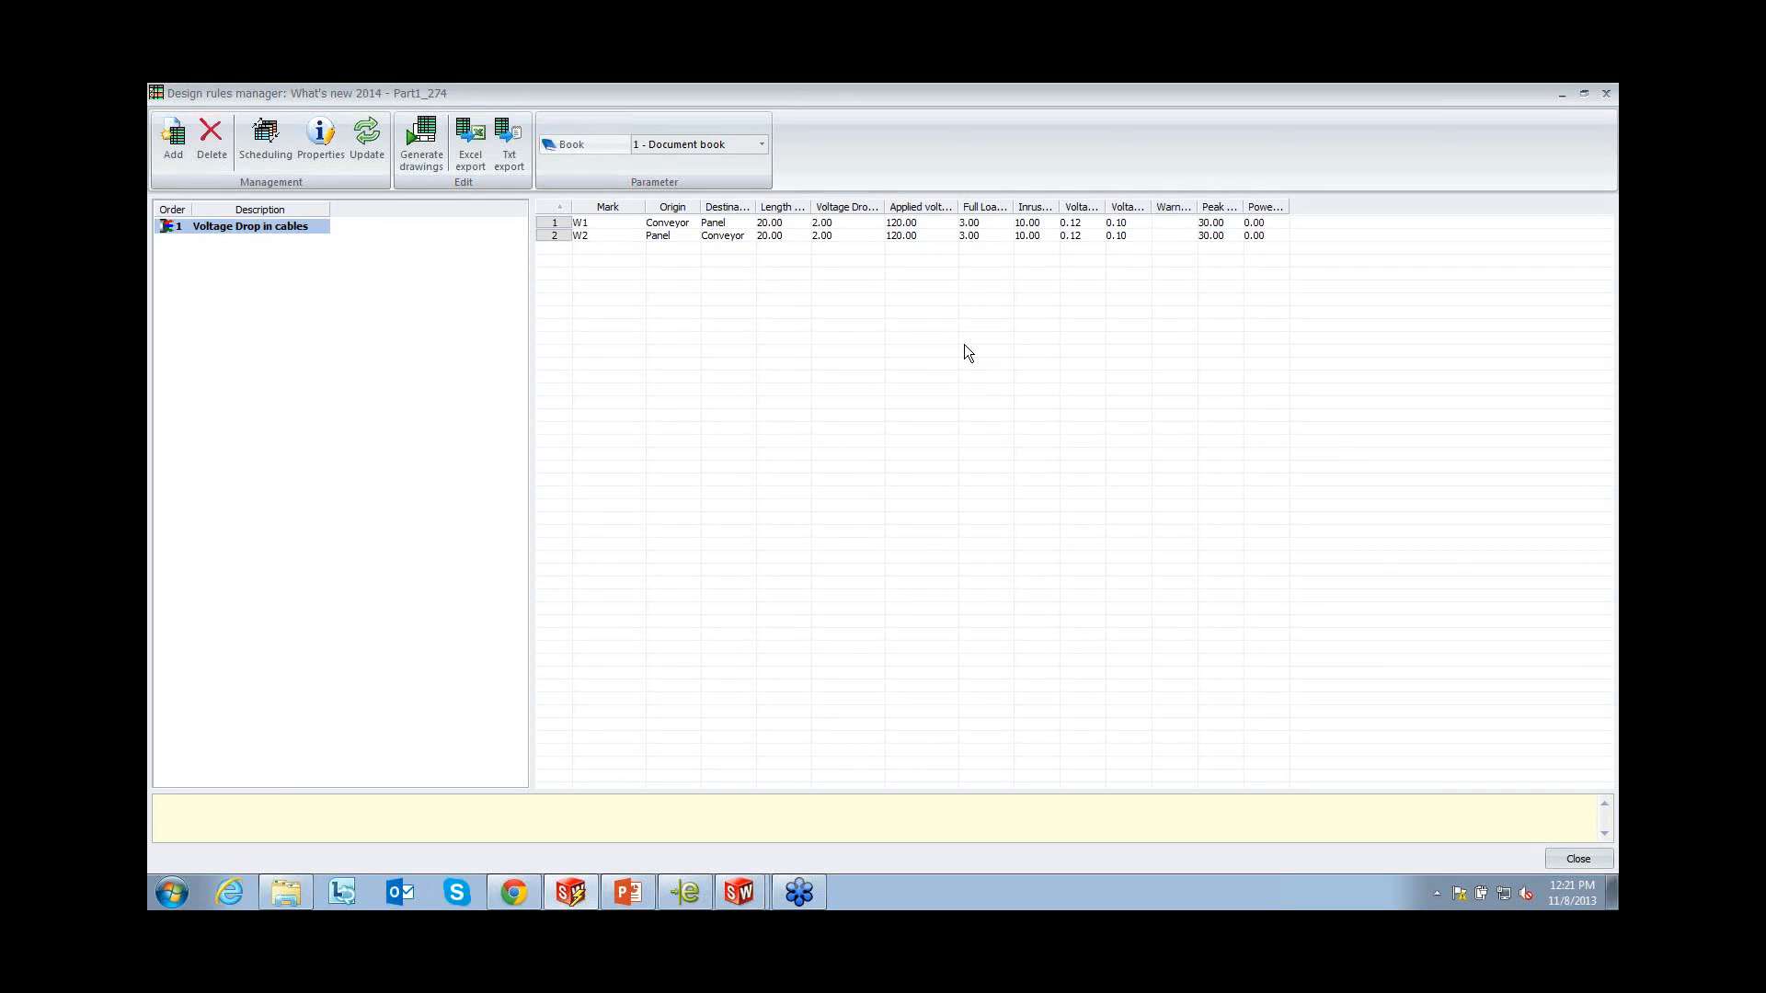
pyautogui.moveTo(1106, 207); pyautogui.dragTo(1259, 207)
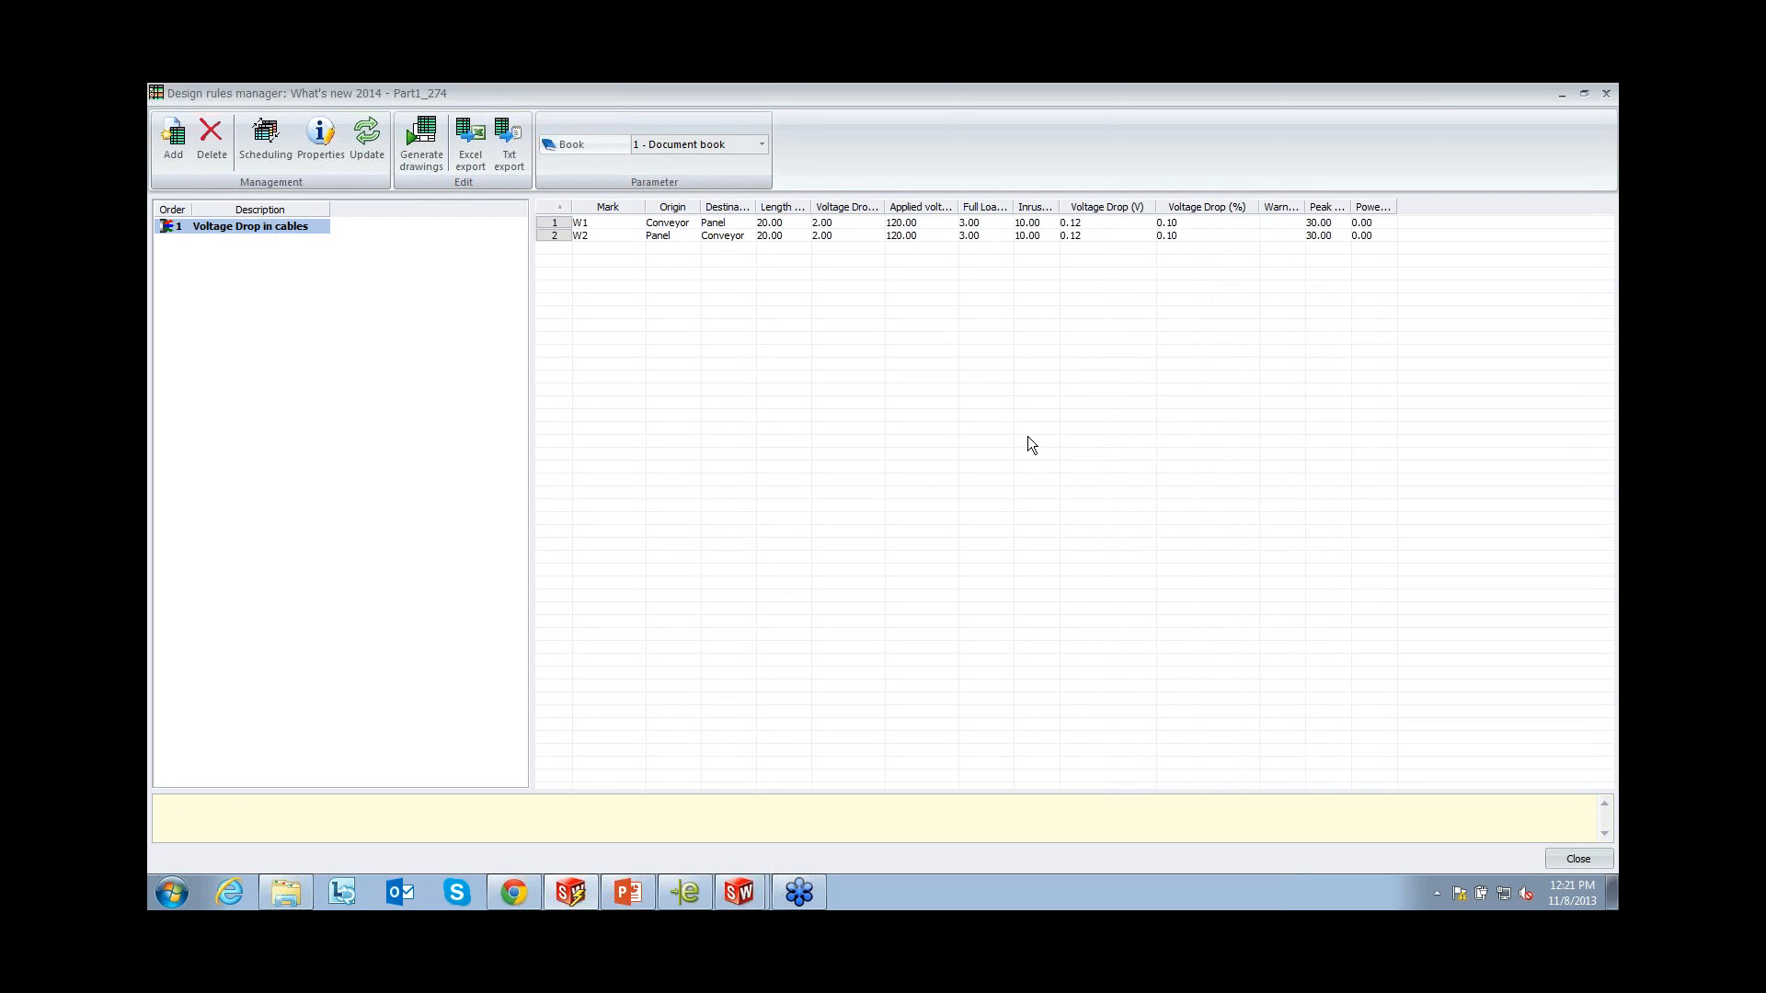
pyautogui.click(171, 145)
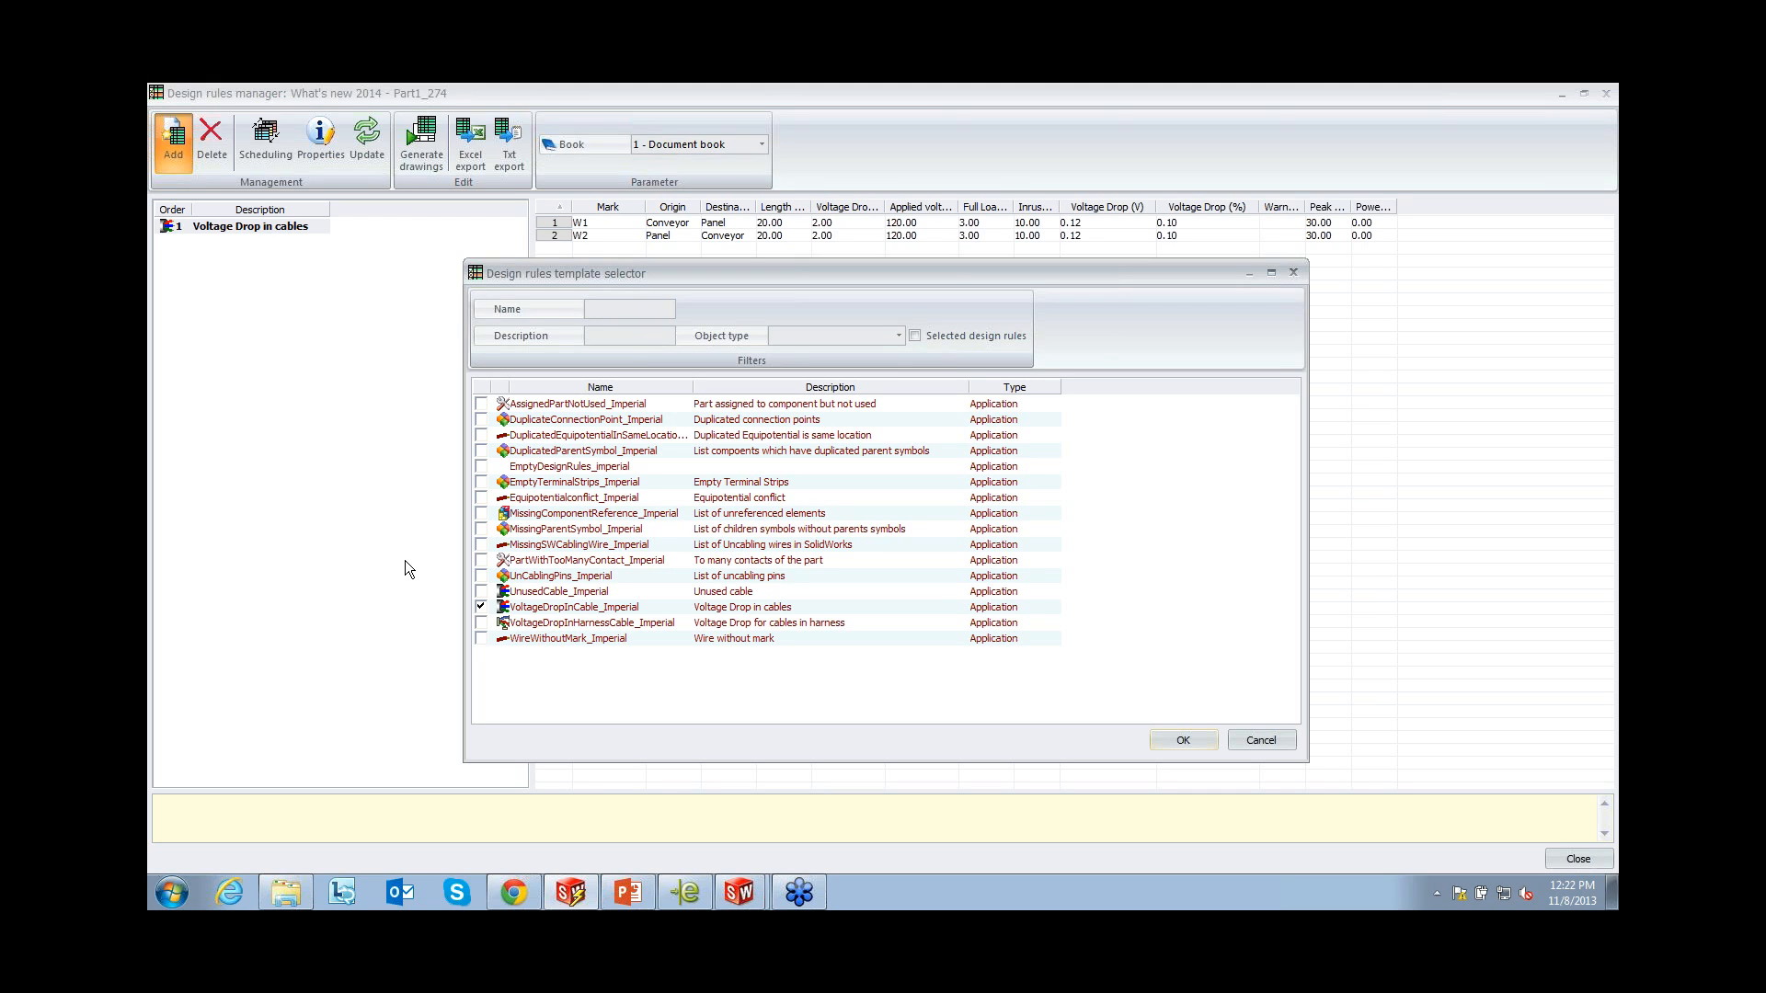
pyautogui.click(1192, 738)
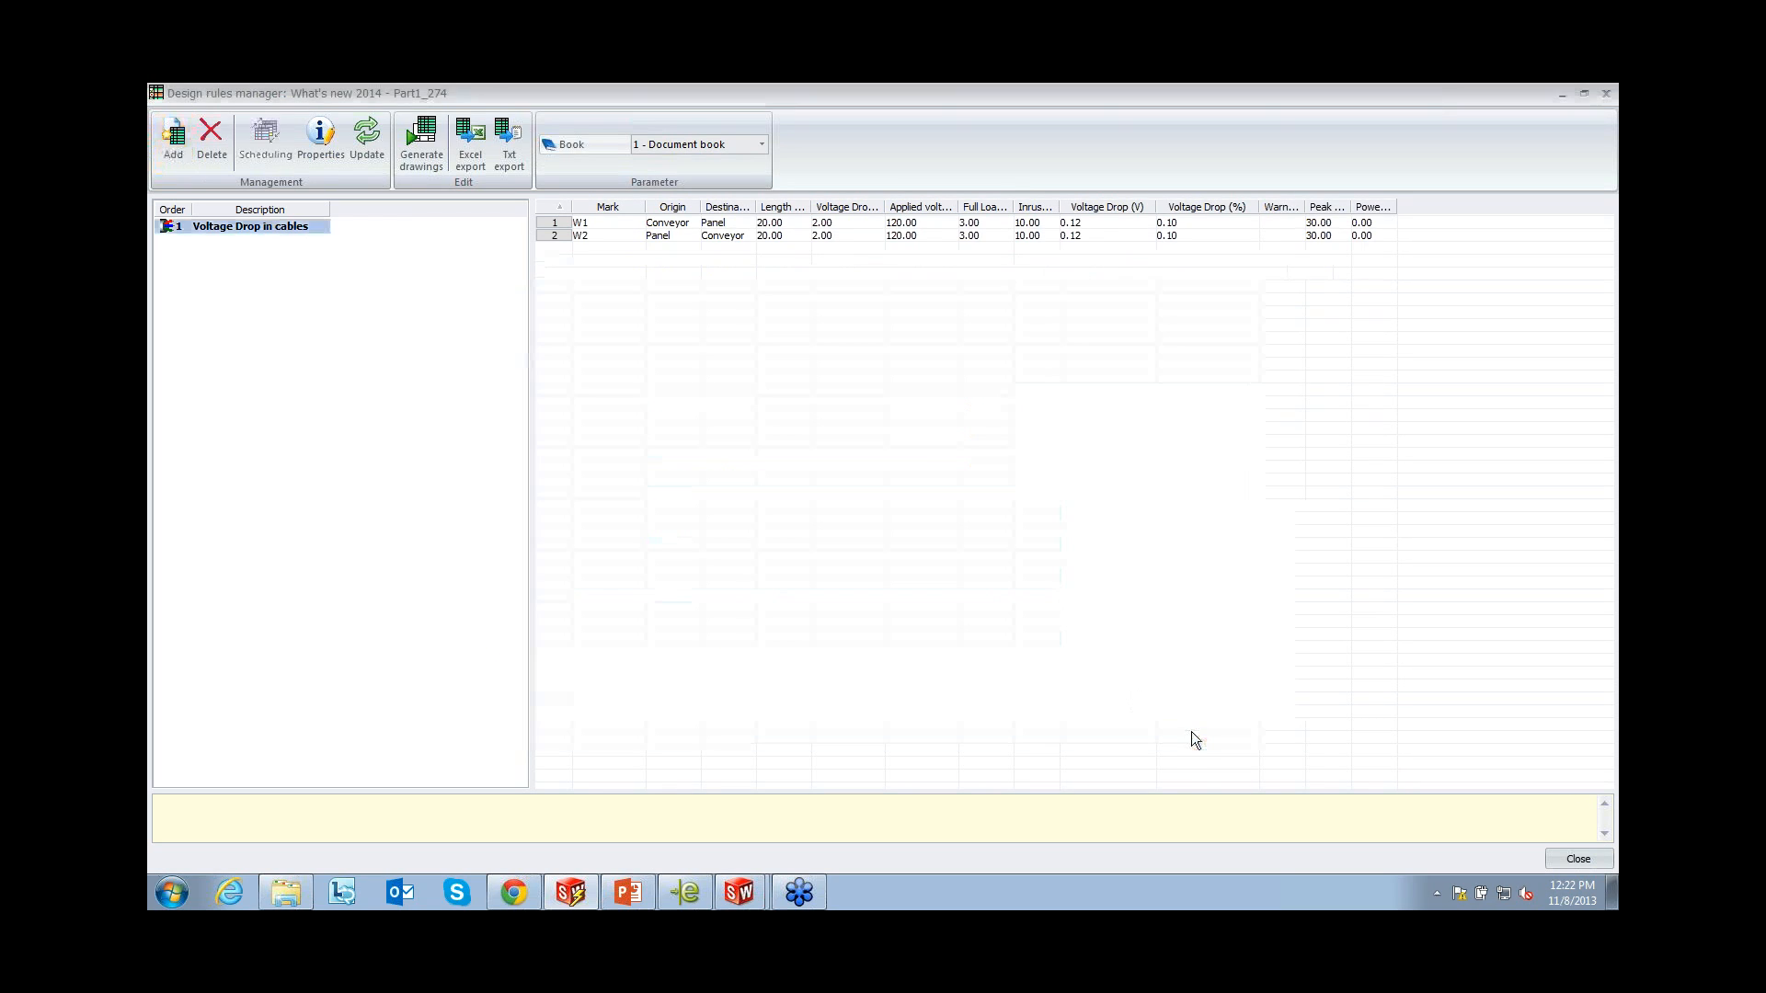
pyautogui.click(1577, 859)
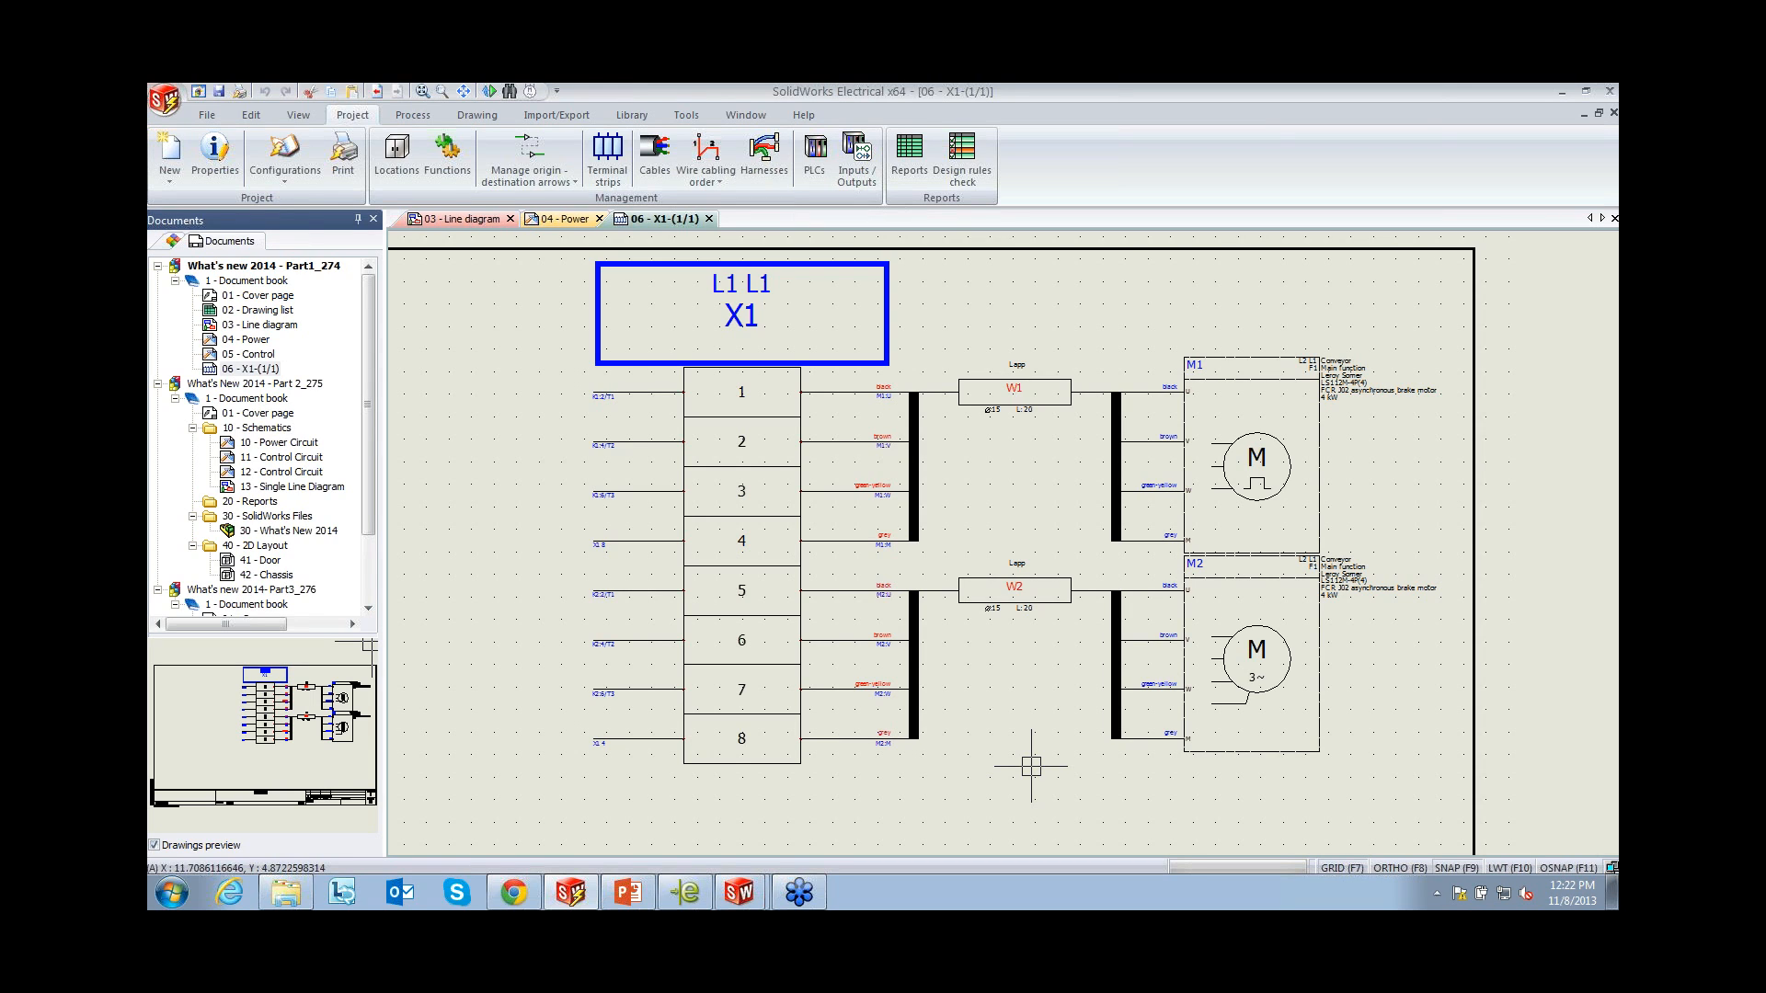
# Add a PLC to the project in the PLC manager using the Schneider Electric part SR2A101BD
pyautogui.click(815, 161)
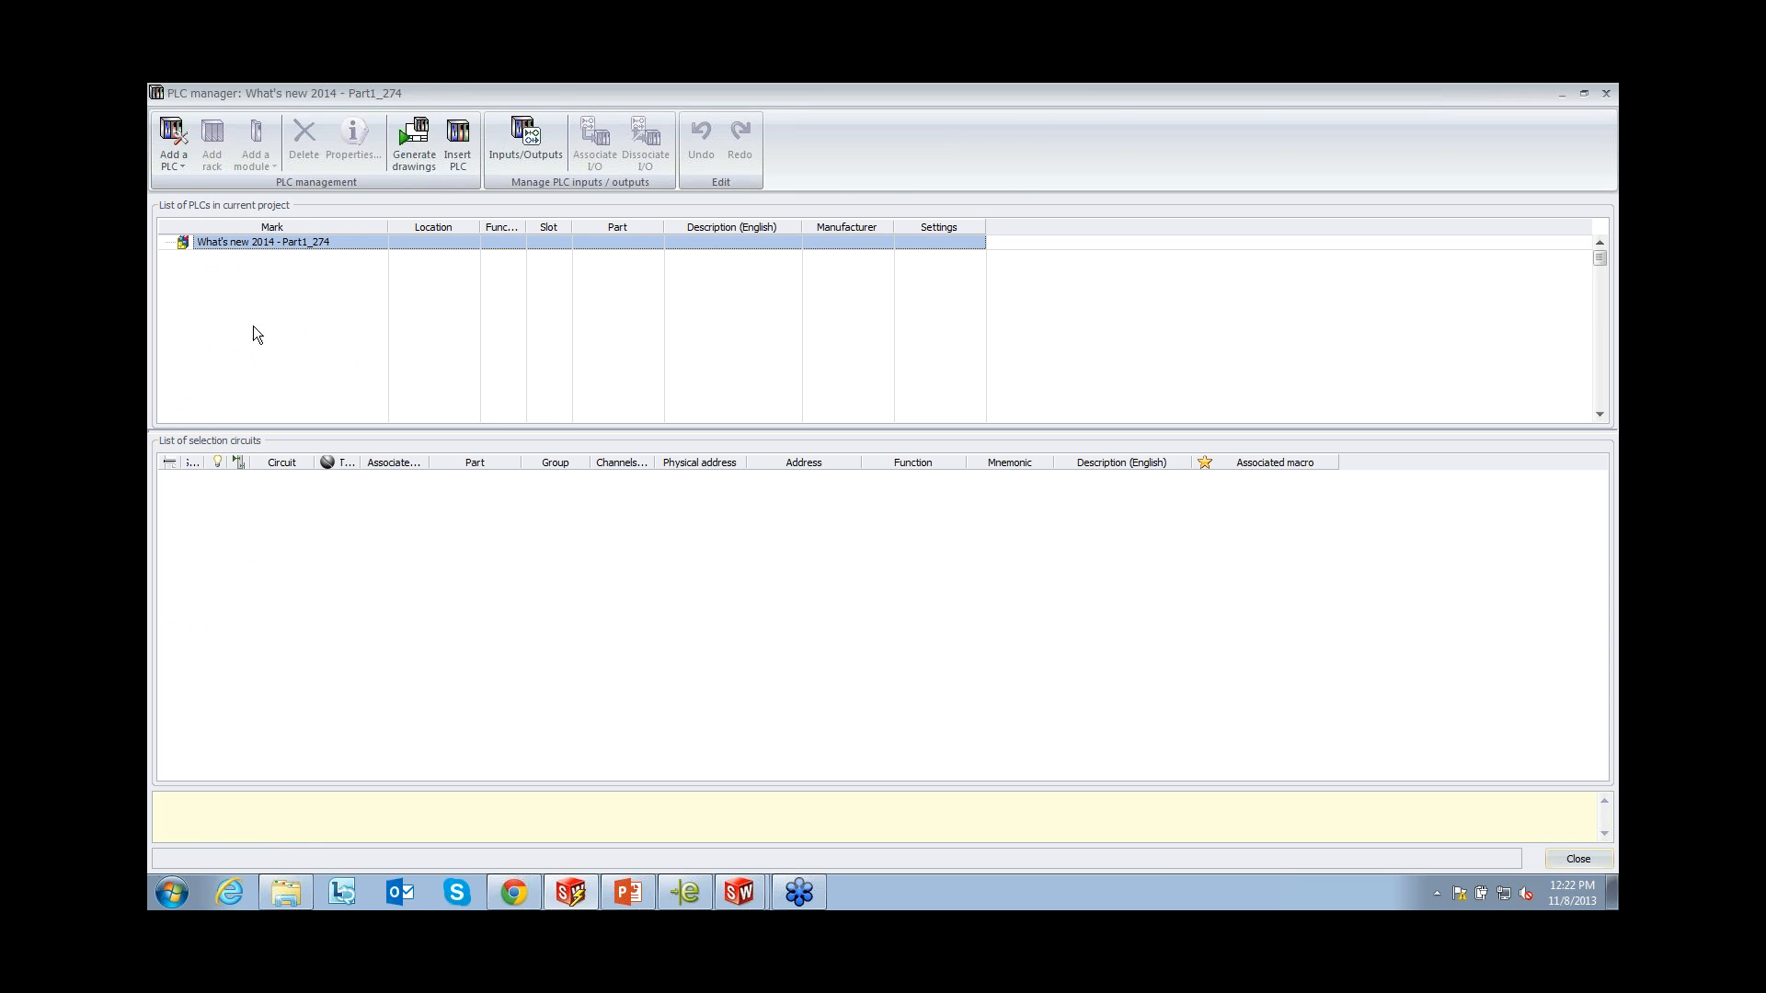
pyautogui.click(180, 158)
pyautogui.click(201, 185)
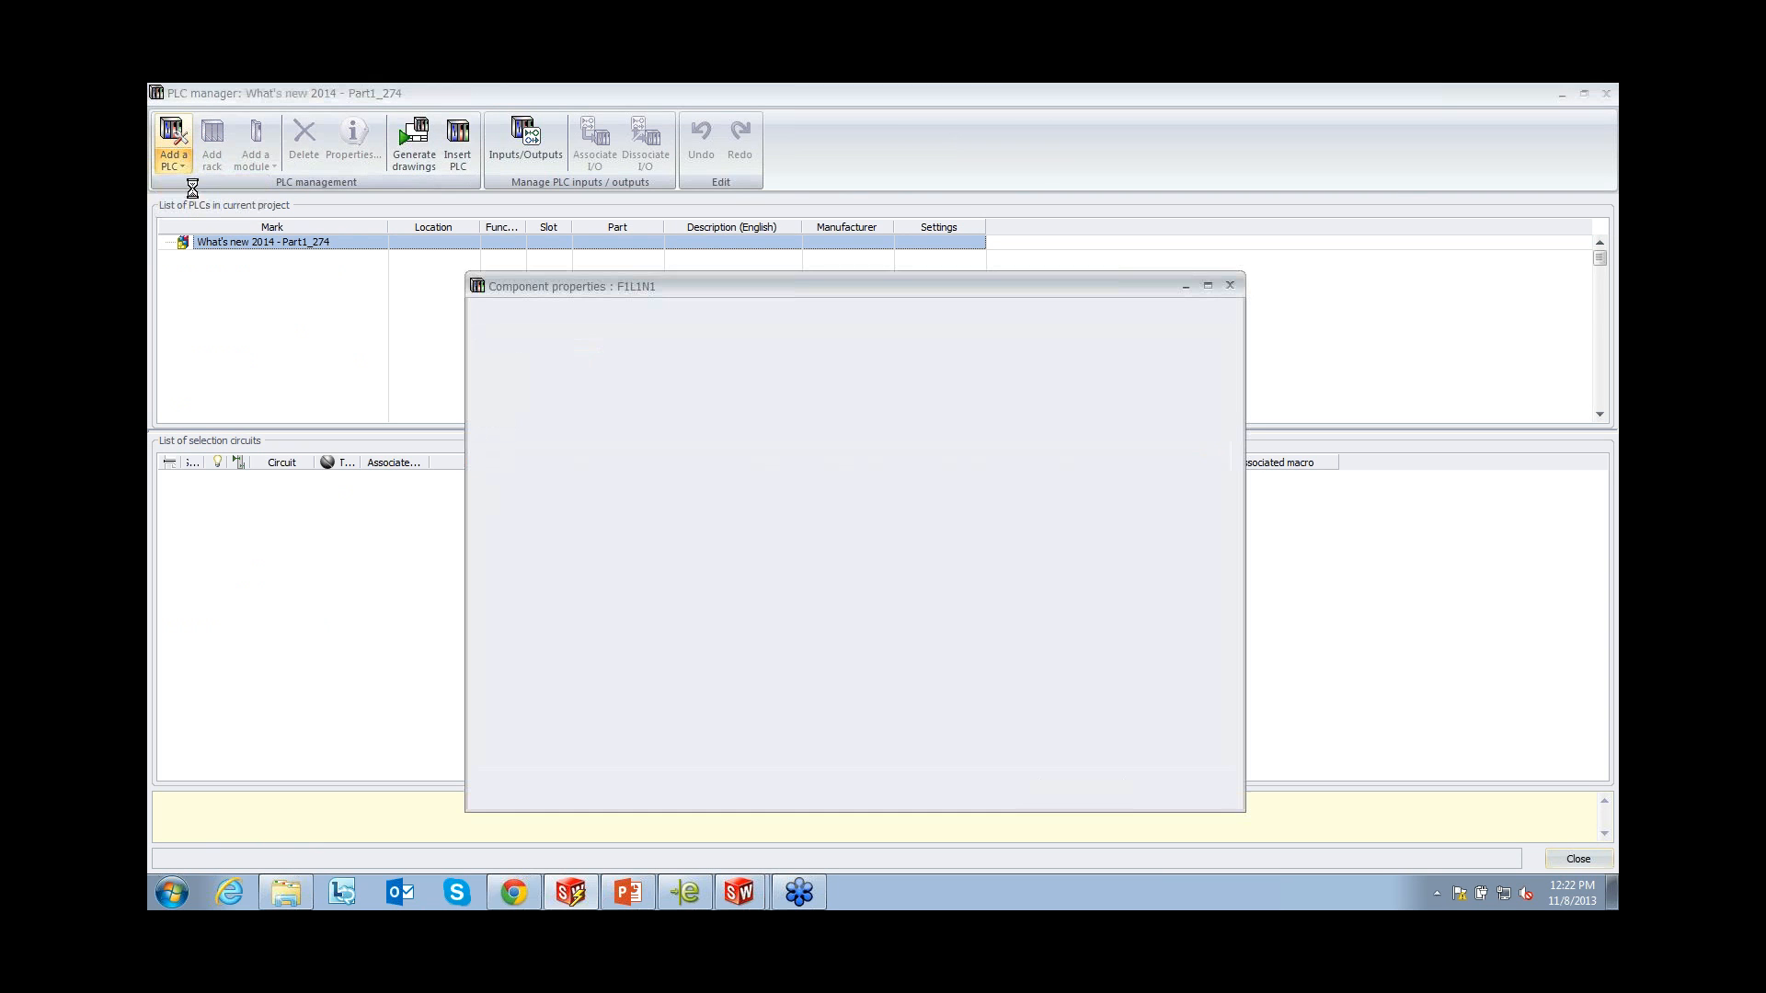
pyautogui.click(634, 319)
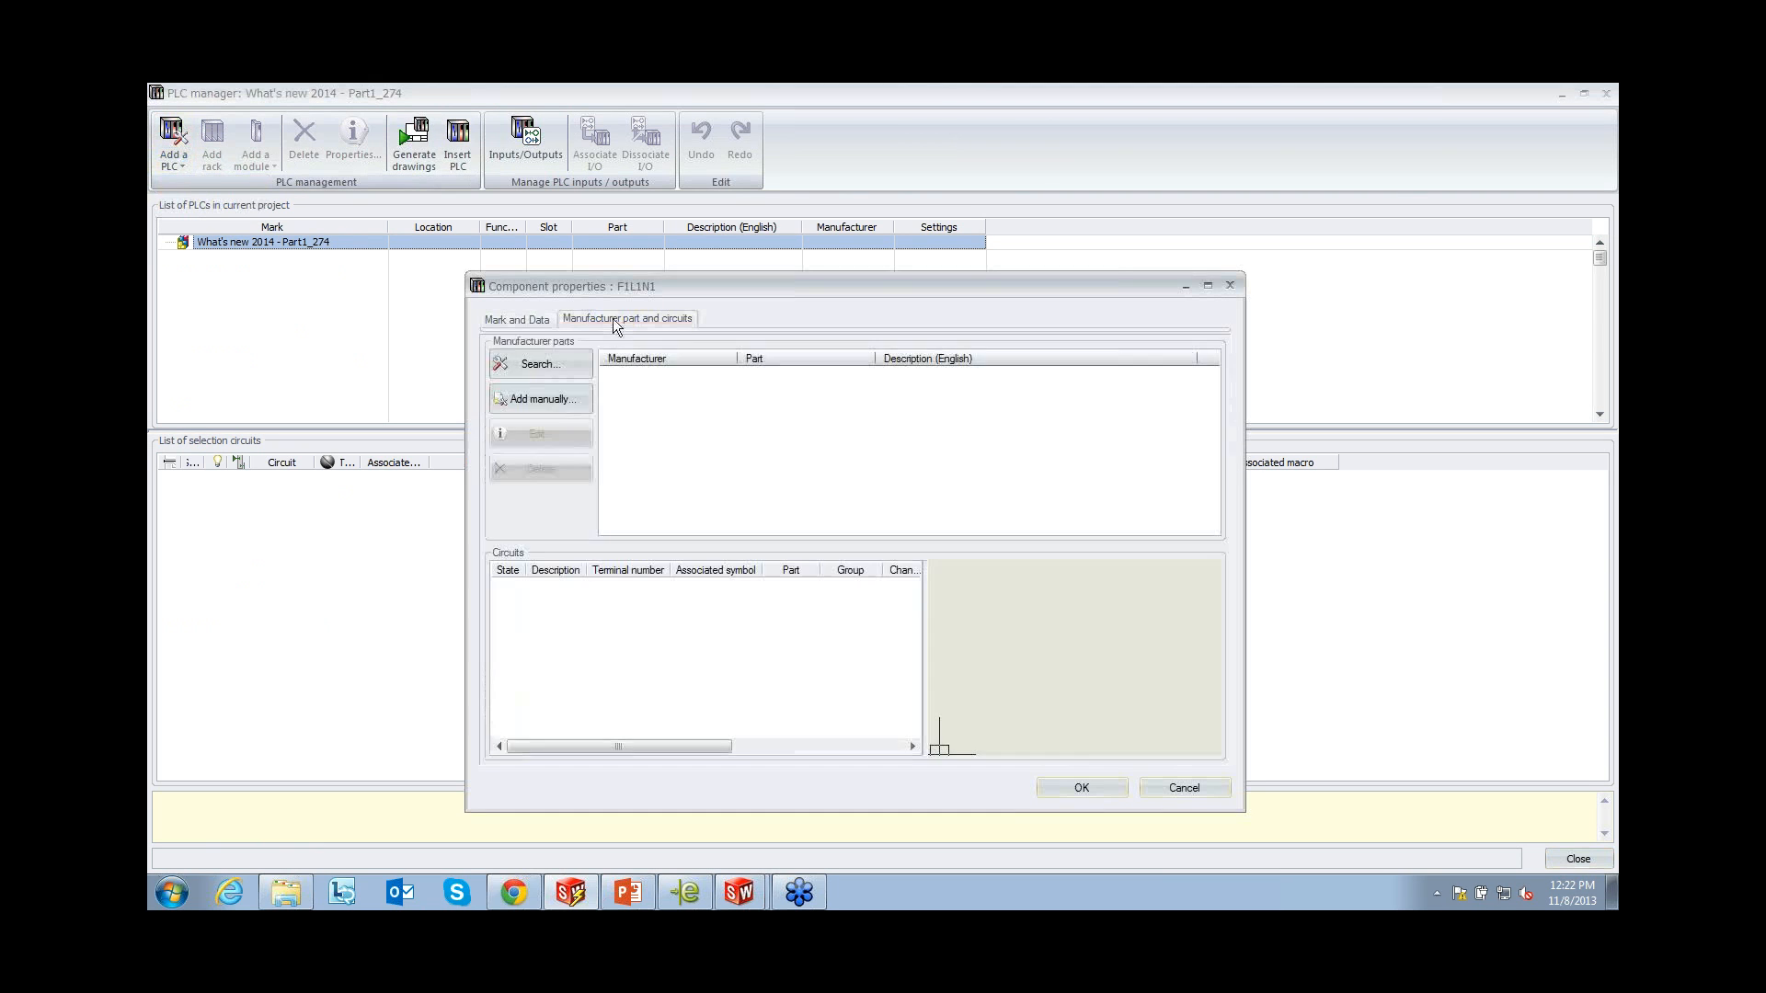
pyautogui.click(544, 364)
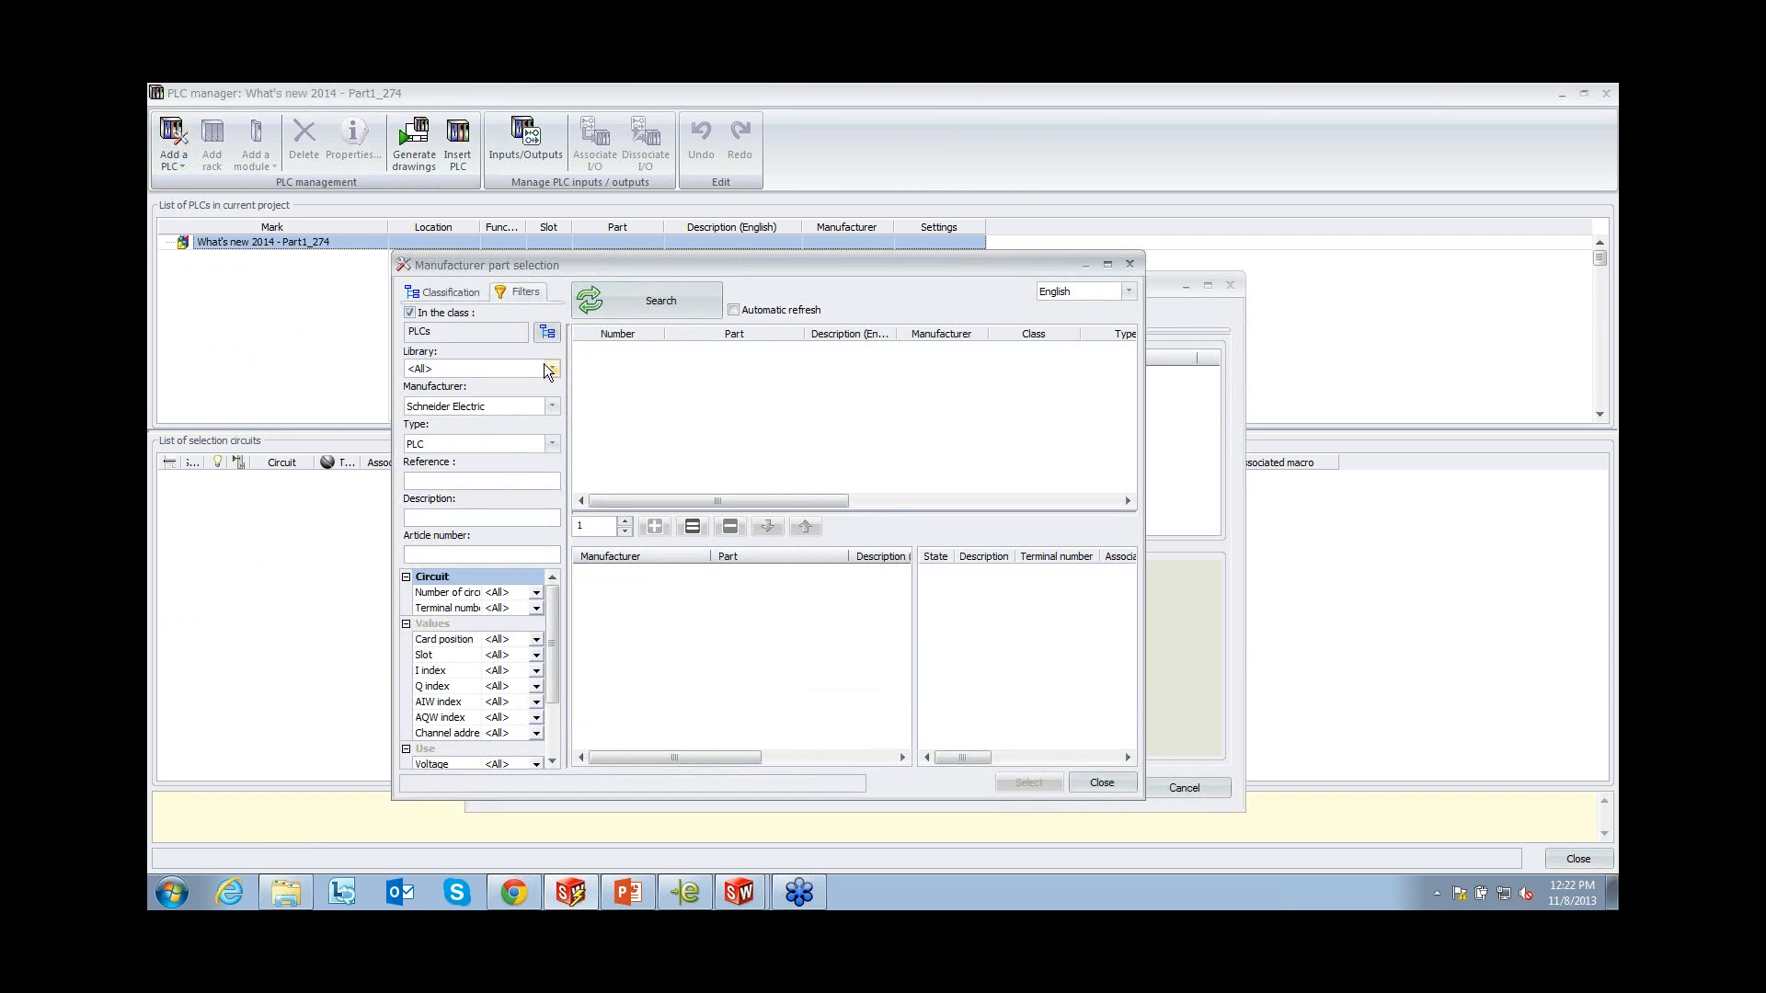
pyautogui.click(651, 311)
pyautogui.click(649, 349)
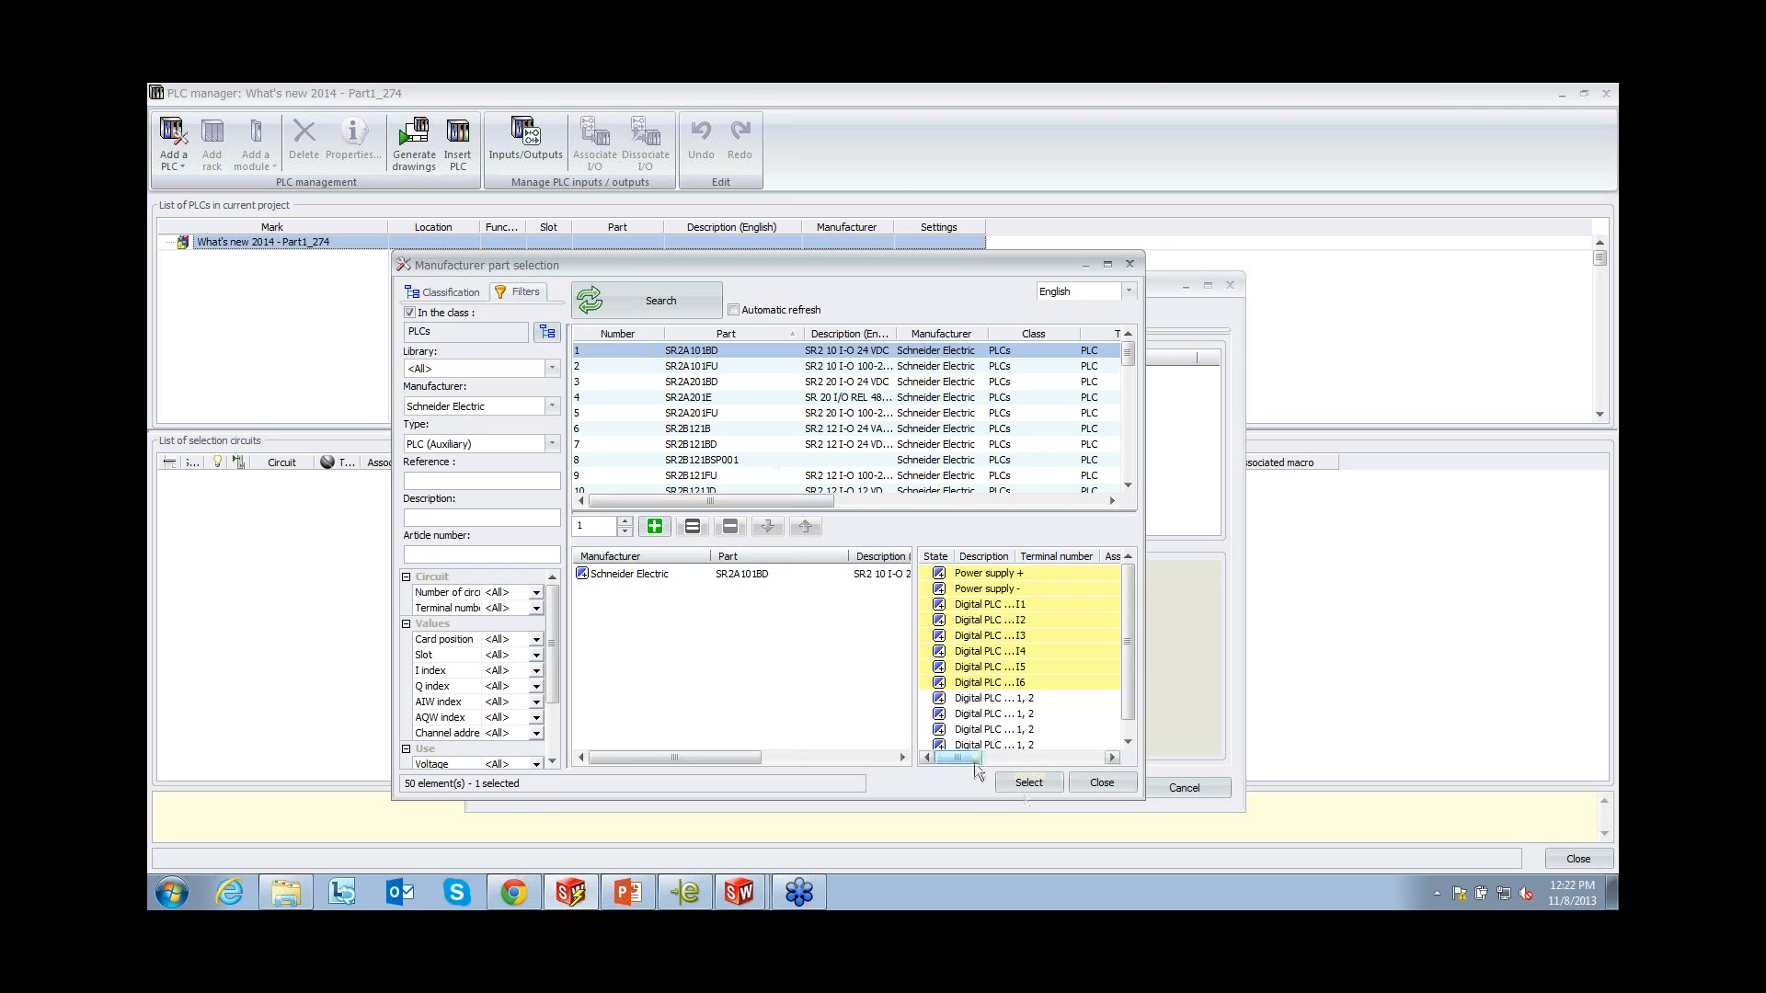
pyautogui.click(1027, 787)
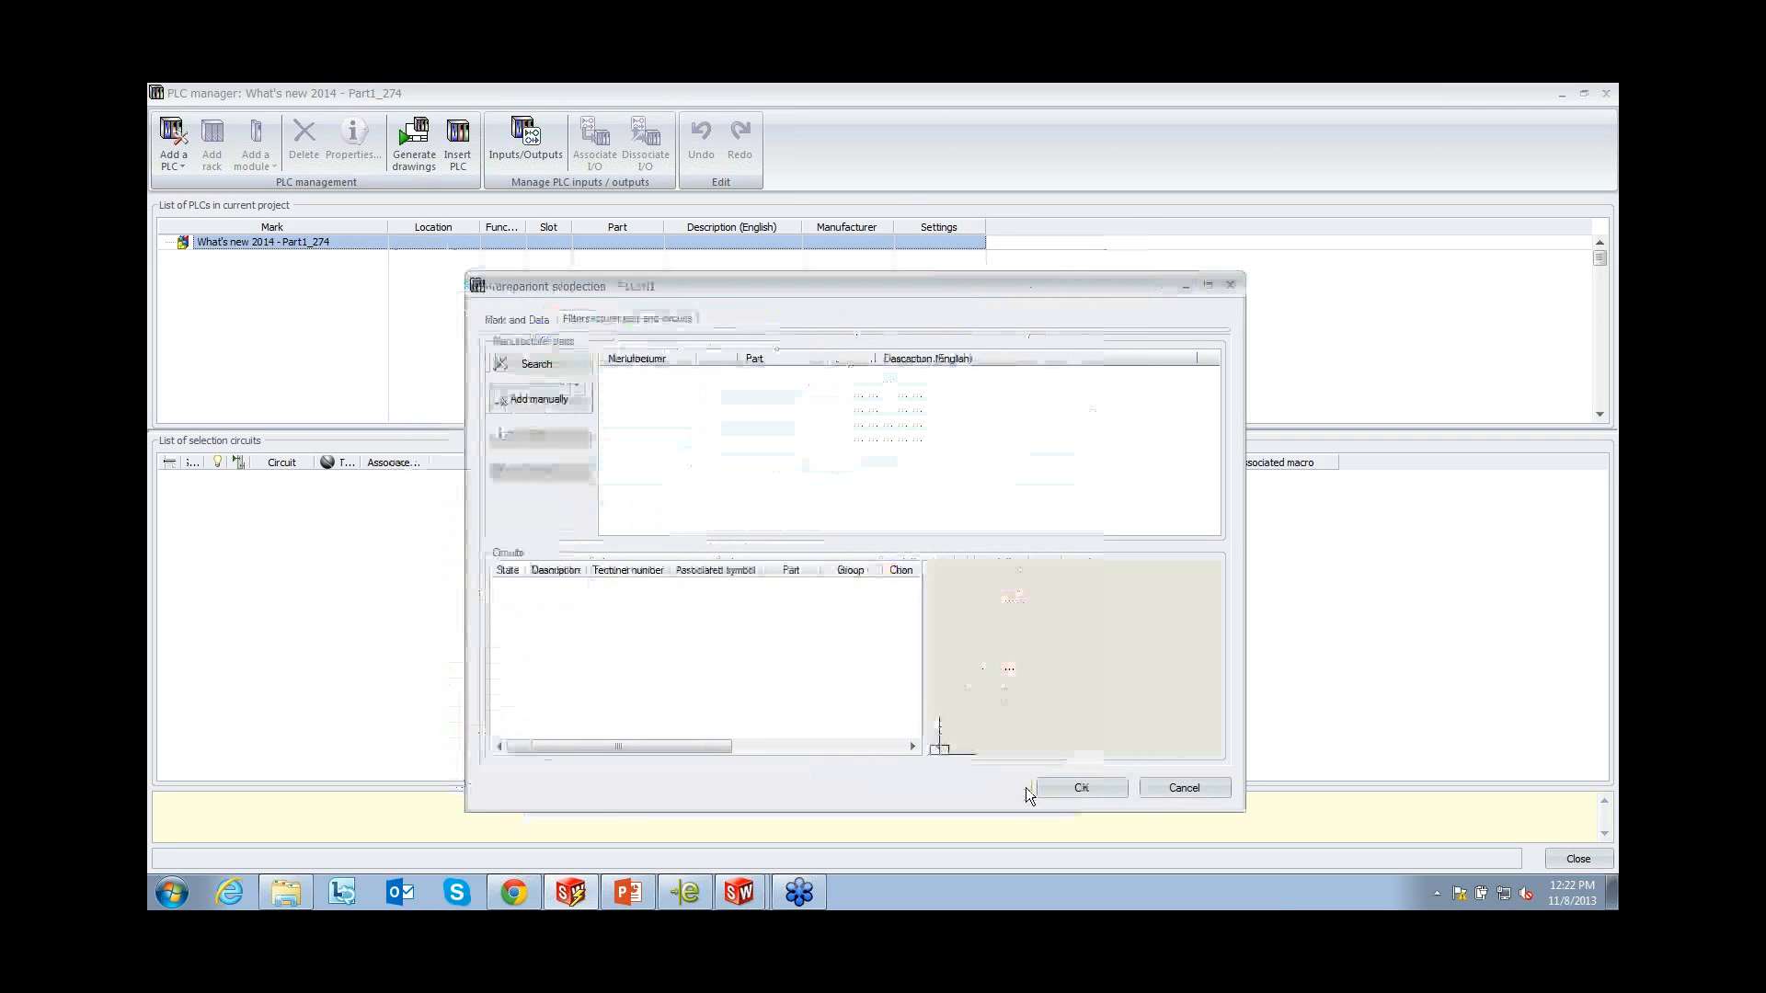
pyautogui.click(1081, 787)
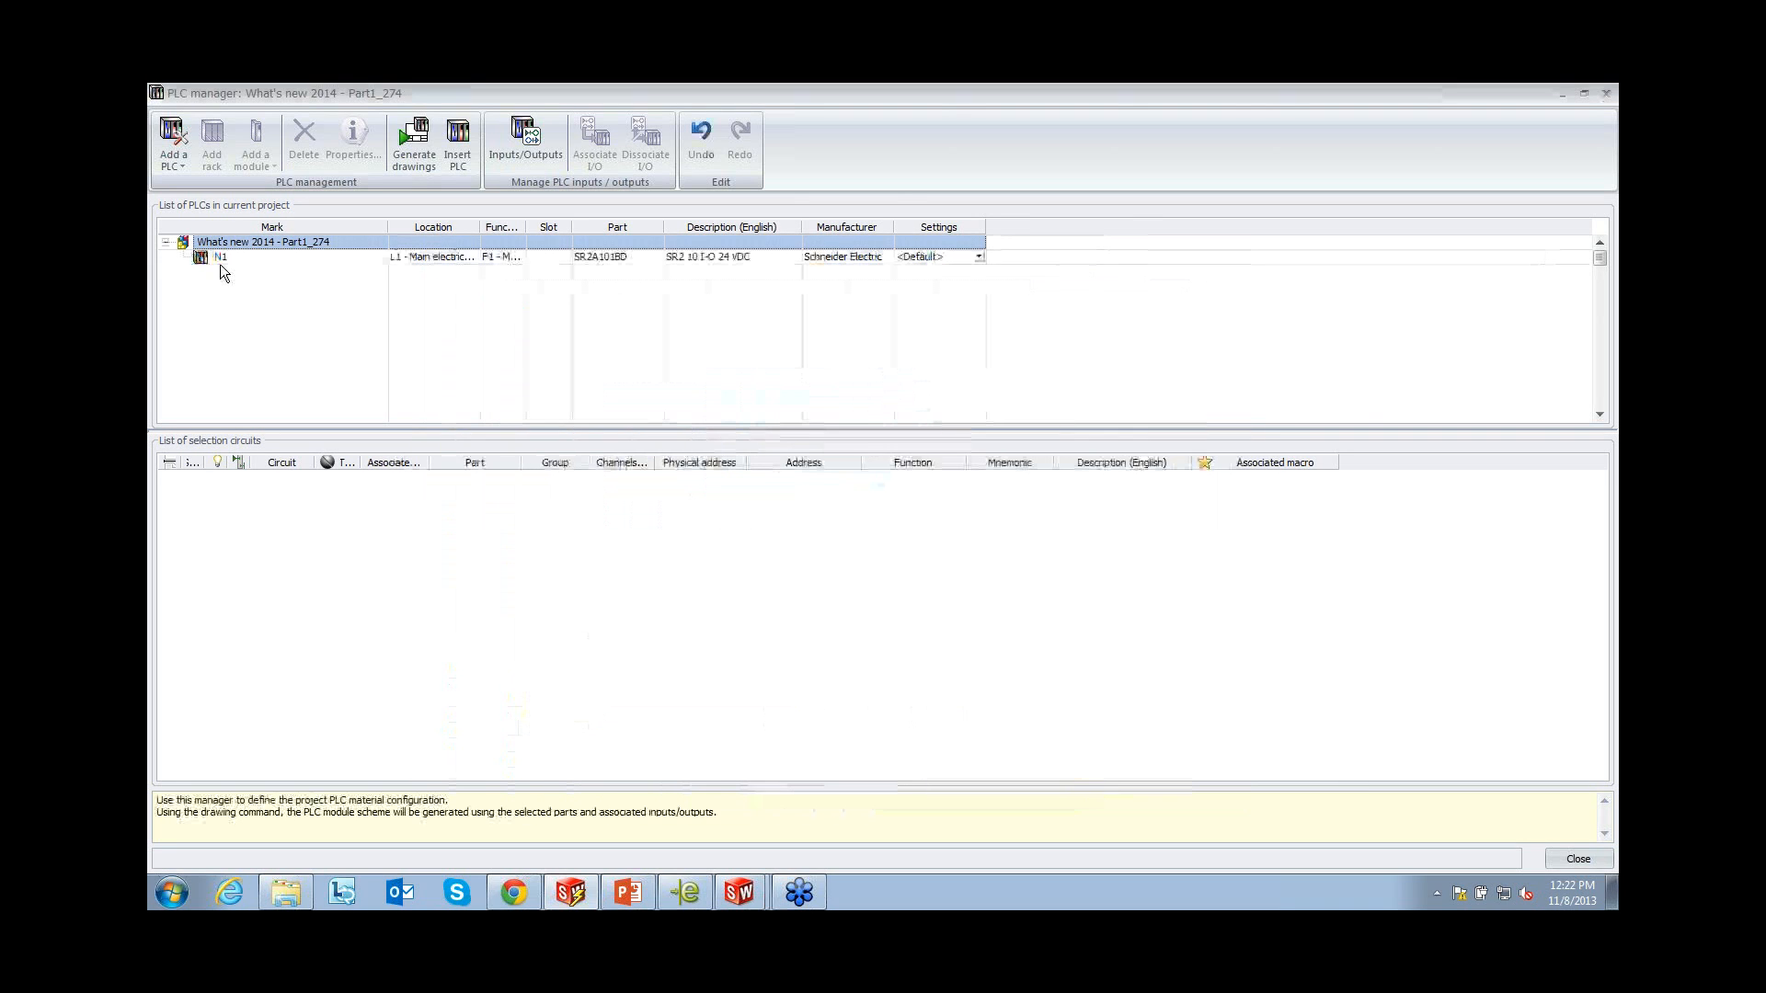
# Add new PLC inputs/outputs to all the circuits of the new SR2A101BD PLC
pyautogui.click(219, 260)
pyautogui.click(175, 479)
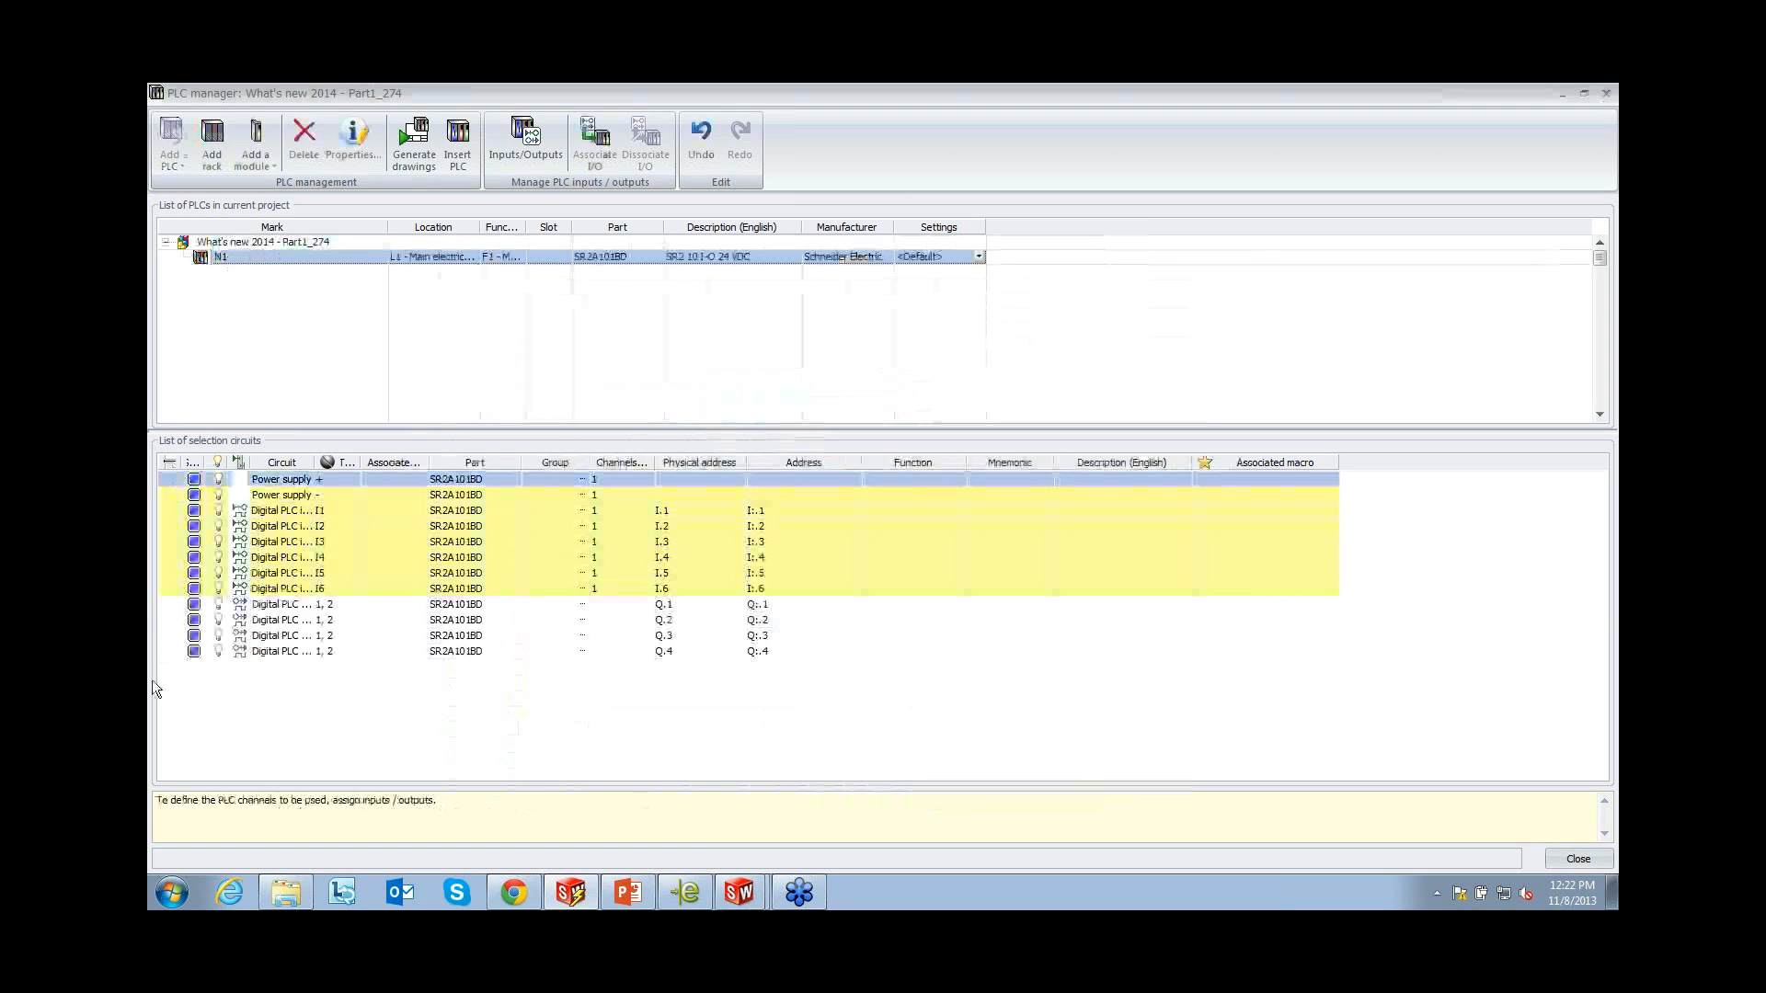
pyautogui.keyDown('shift'); pyautogui.click(174, 650); pyautogui.keyUp('shift')
pyautogui.rightClick(898, 648)
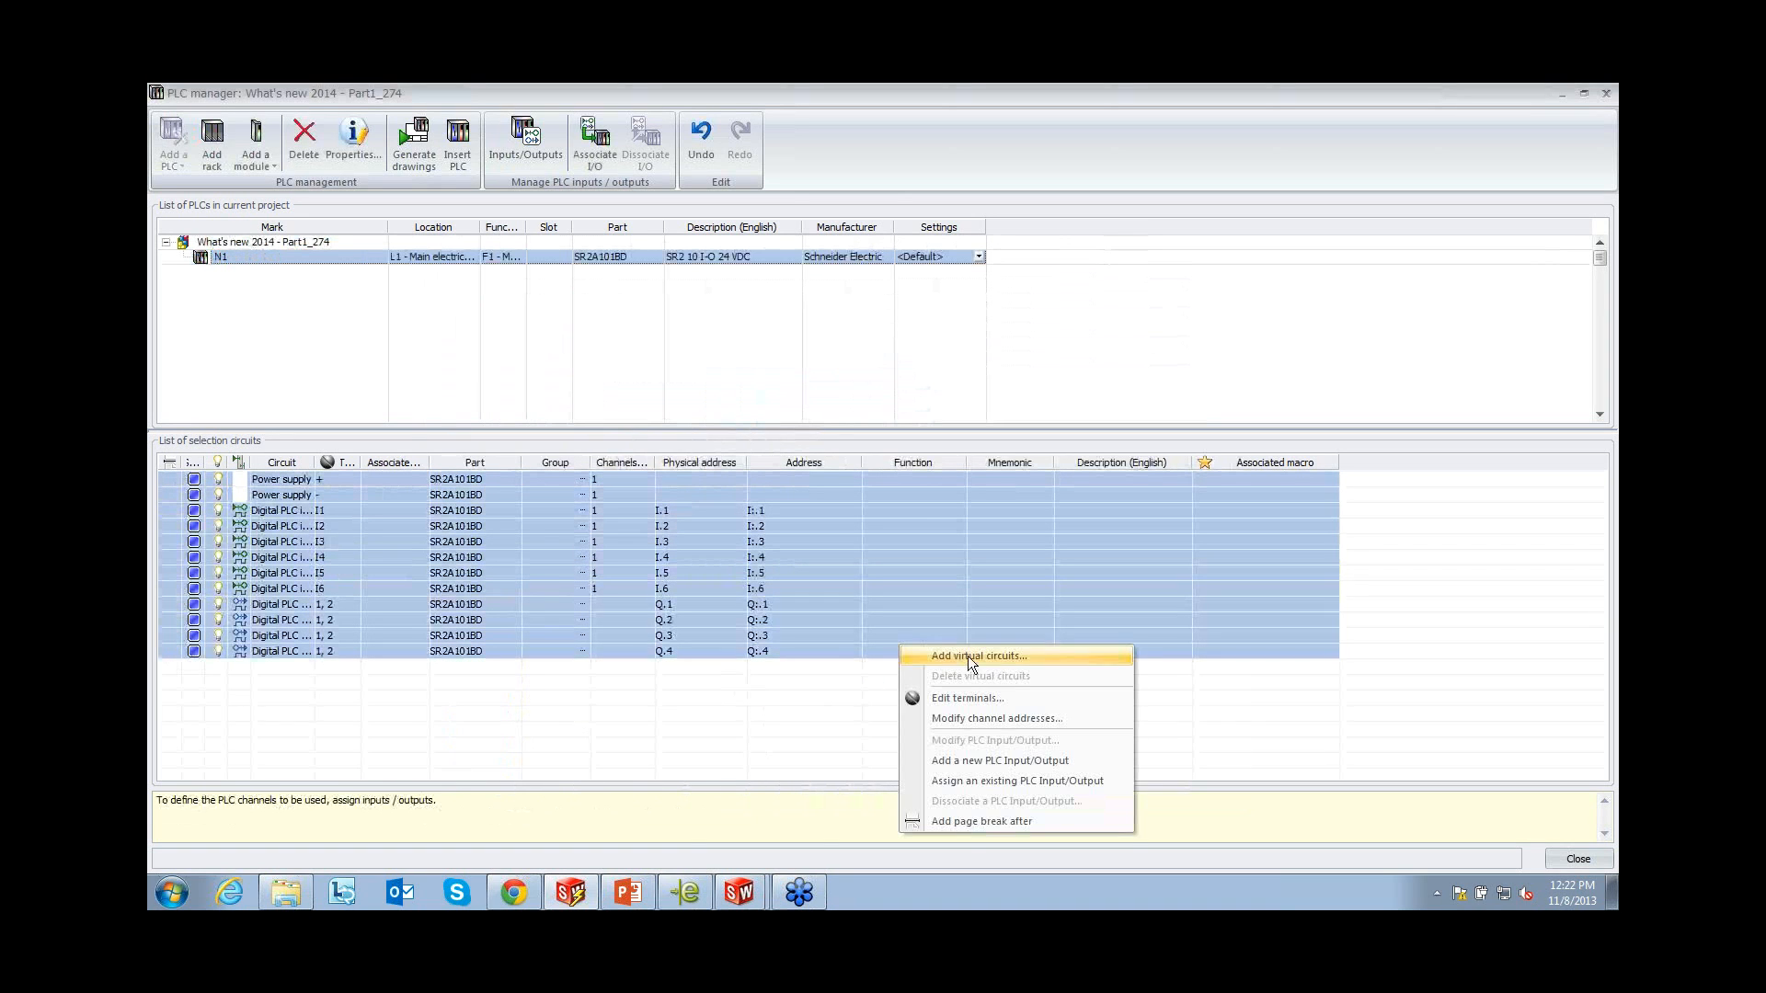
pyautogui.click(996, 761)
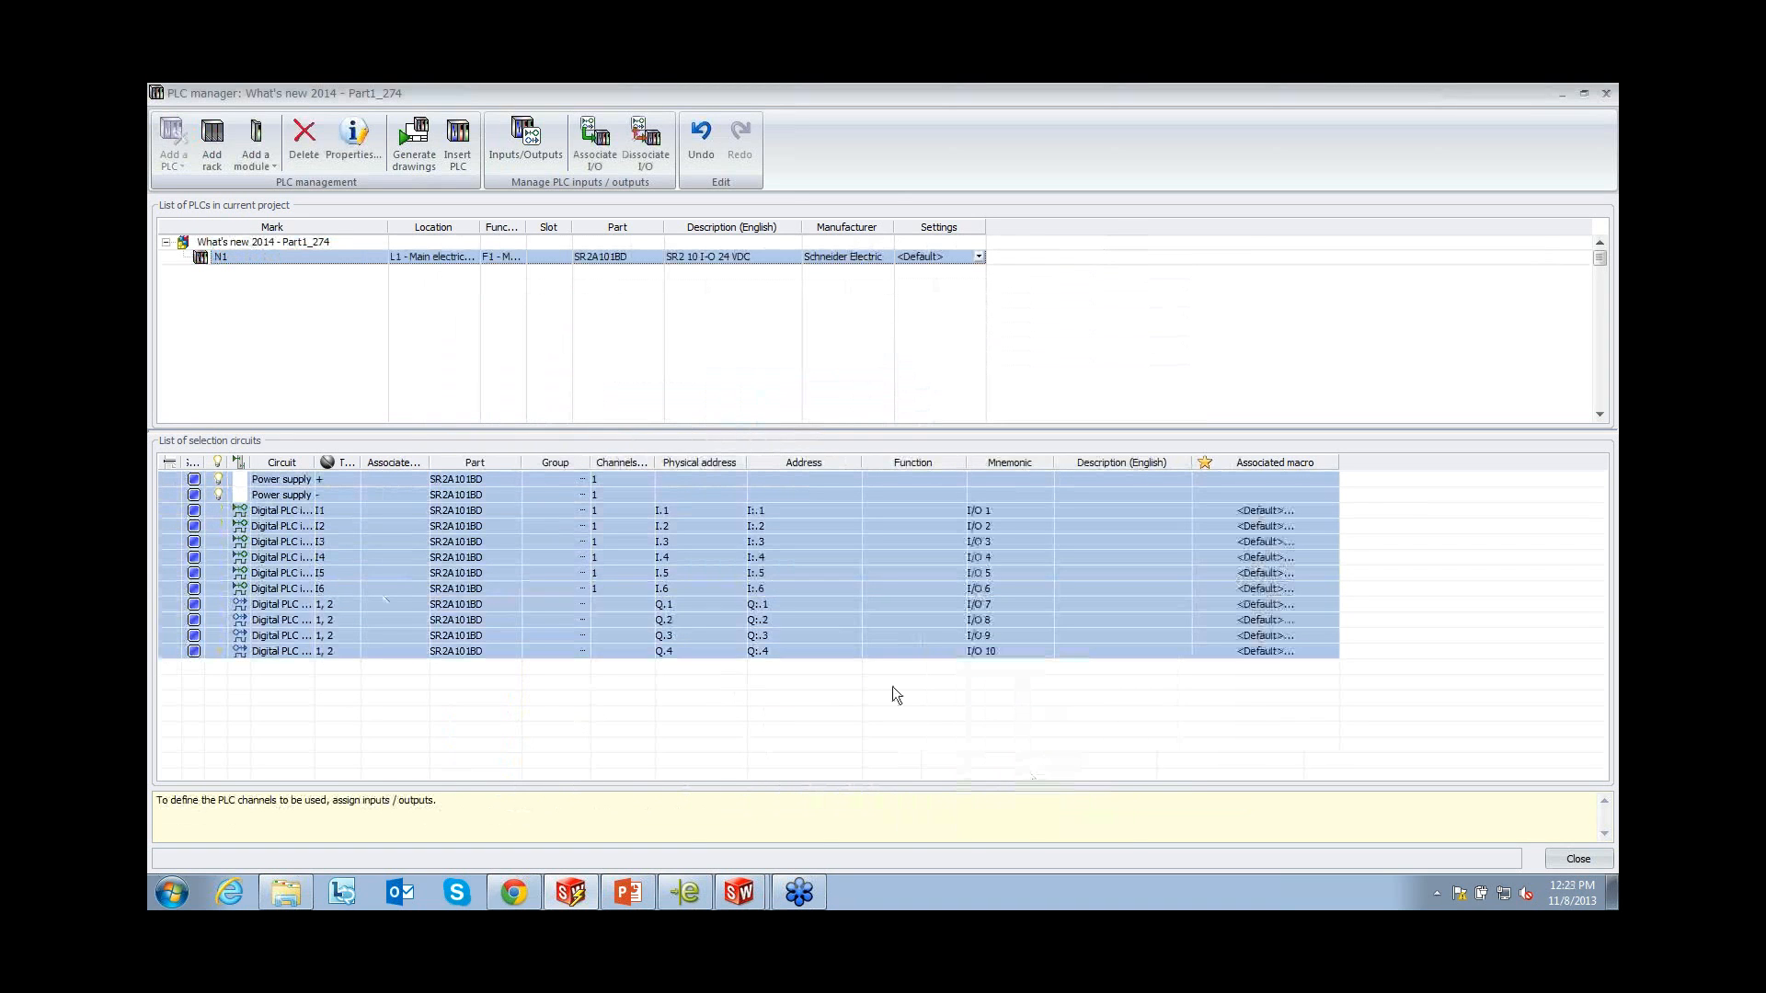
# Associate the macro "Circuit for digital PLC input (left)" with the six digital PLC input circuits I1 to I6
pyautogui.click(163, 513)
pyautogui.keyDown('shift'); pyautogui.click(168, 589); pyautogui.keyUp('shift')
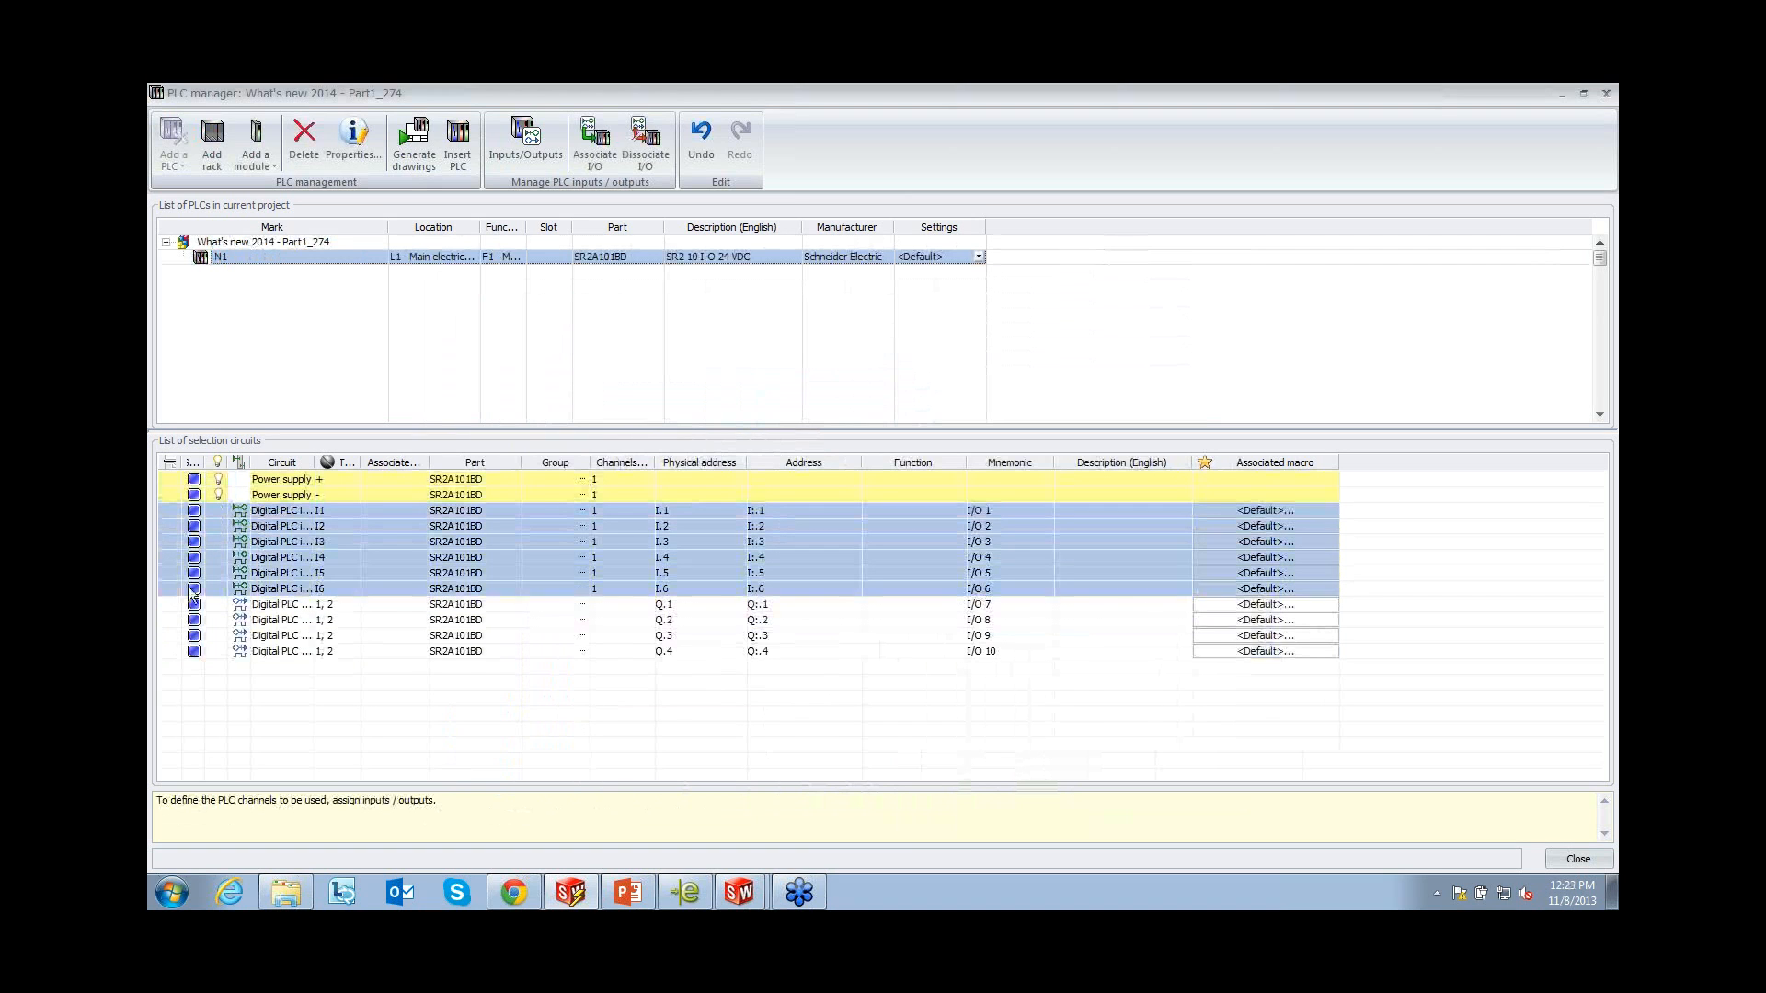
pyautogui.click(1223, 596)
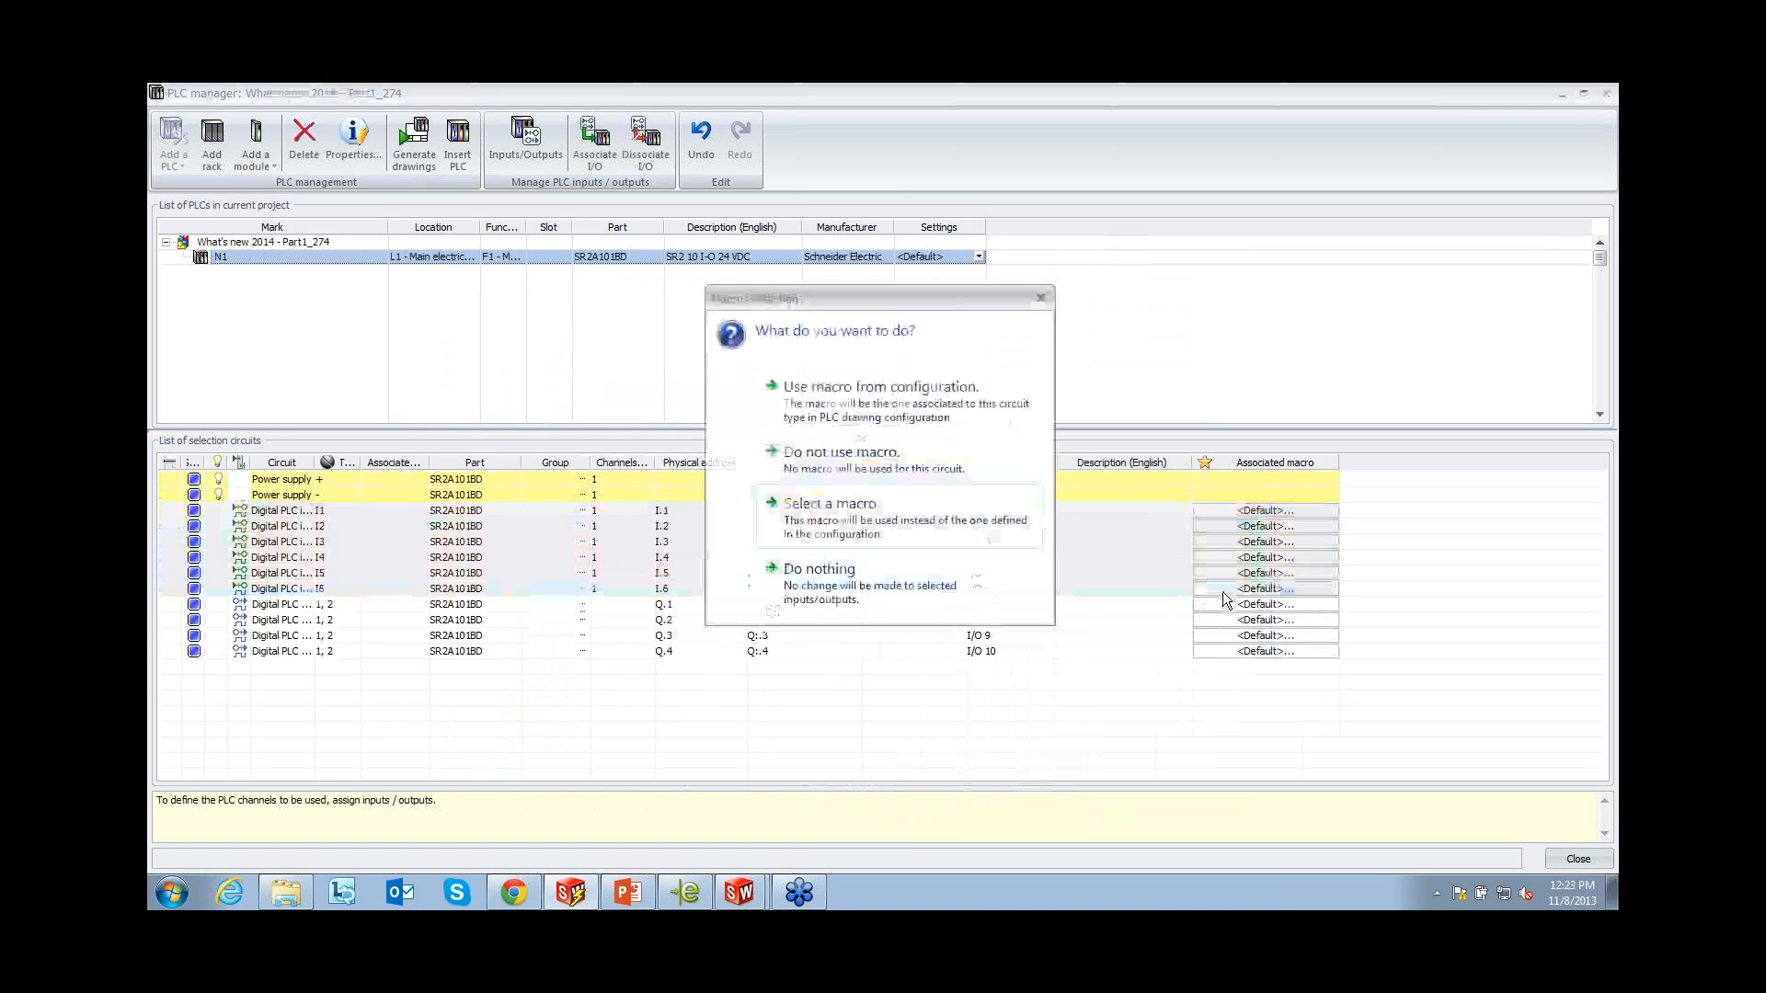
pyautogui.click(962, 532)
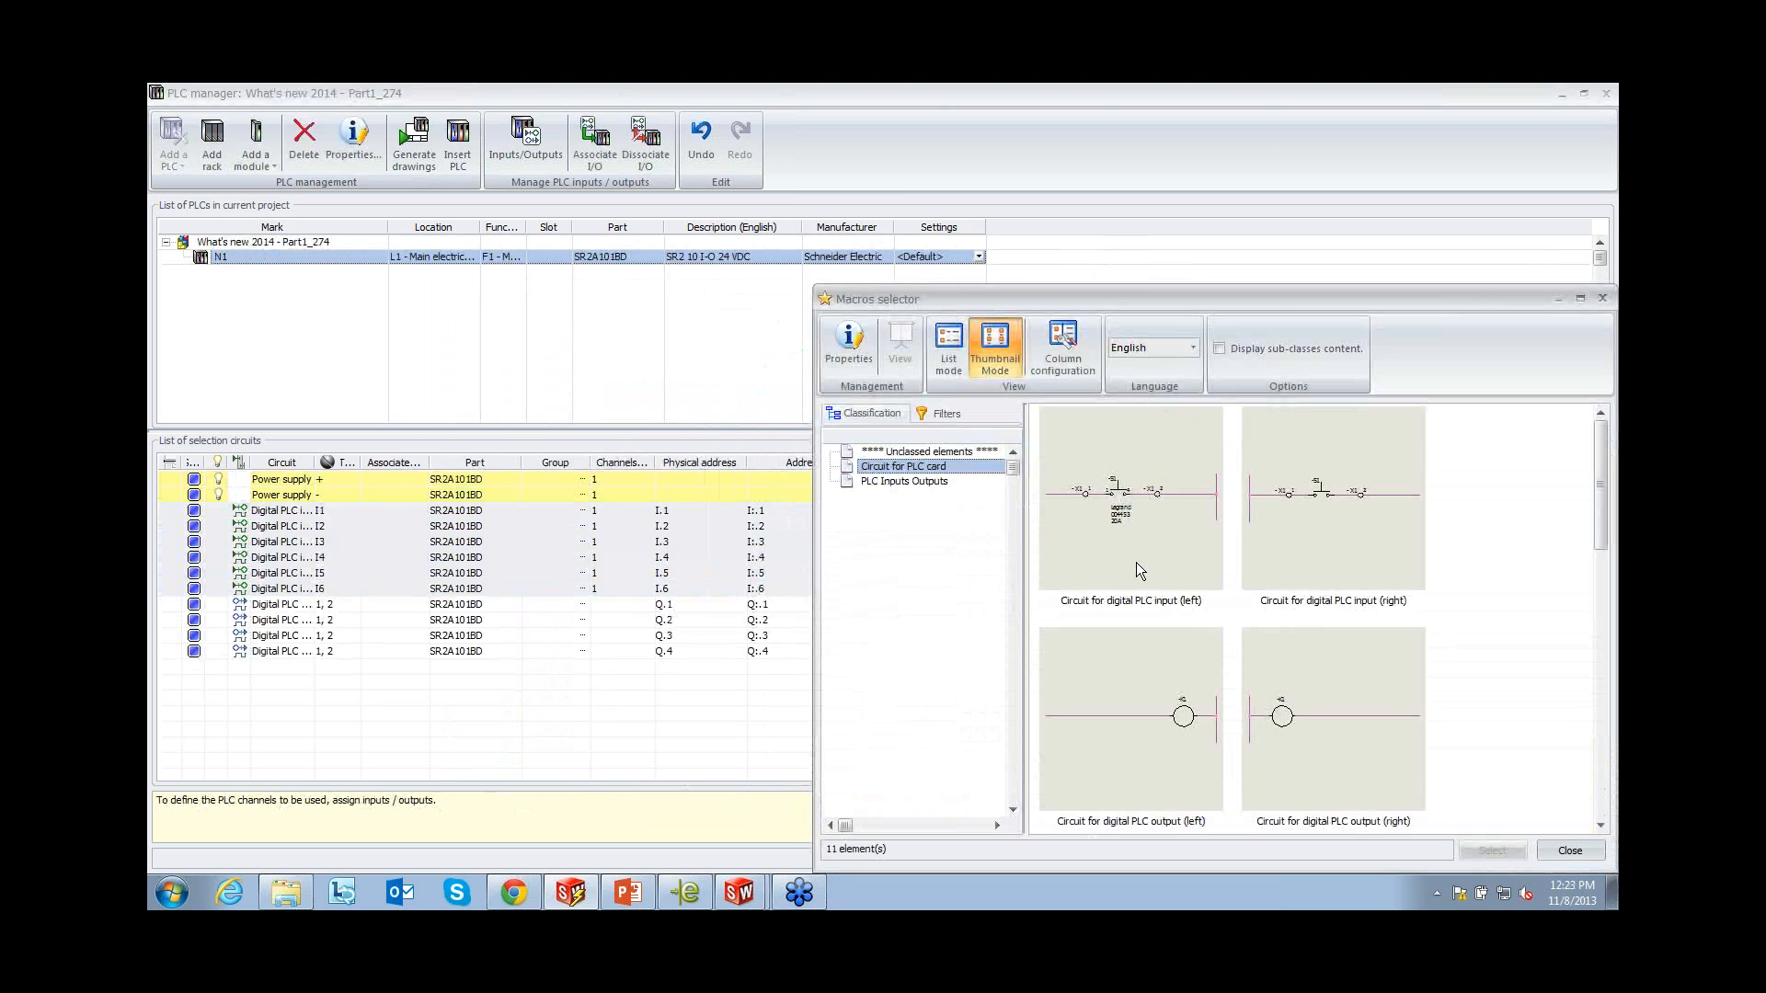
pyautogui.click(1135, 561)
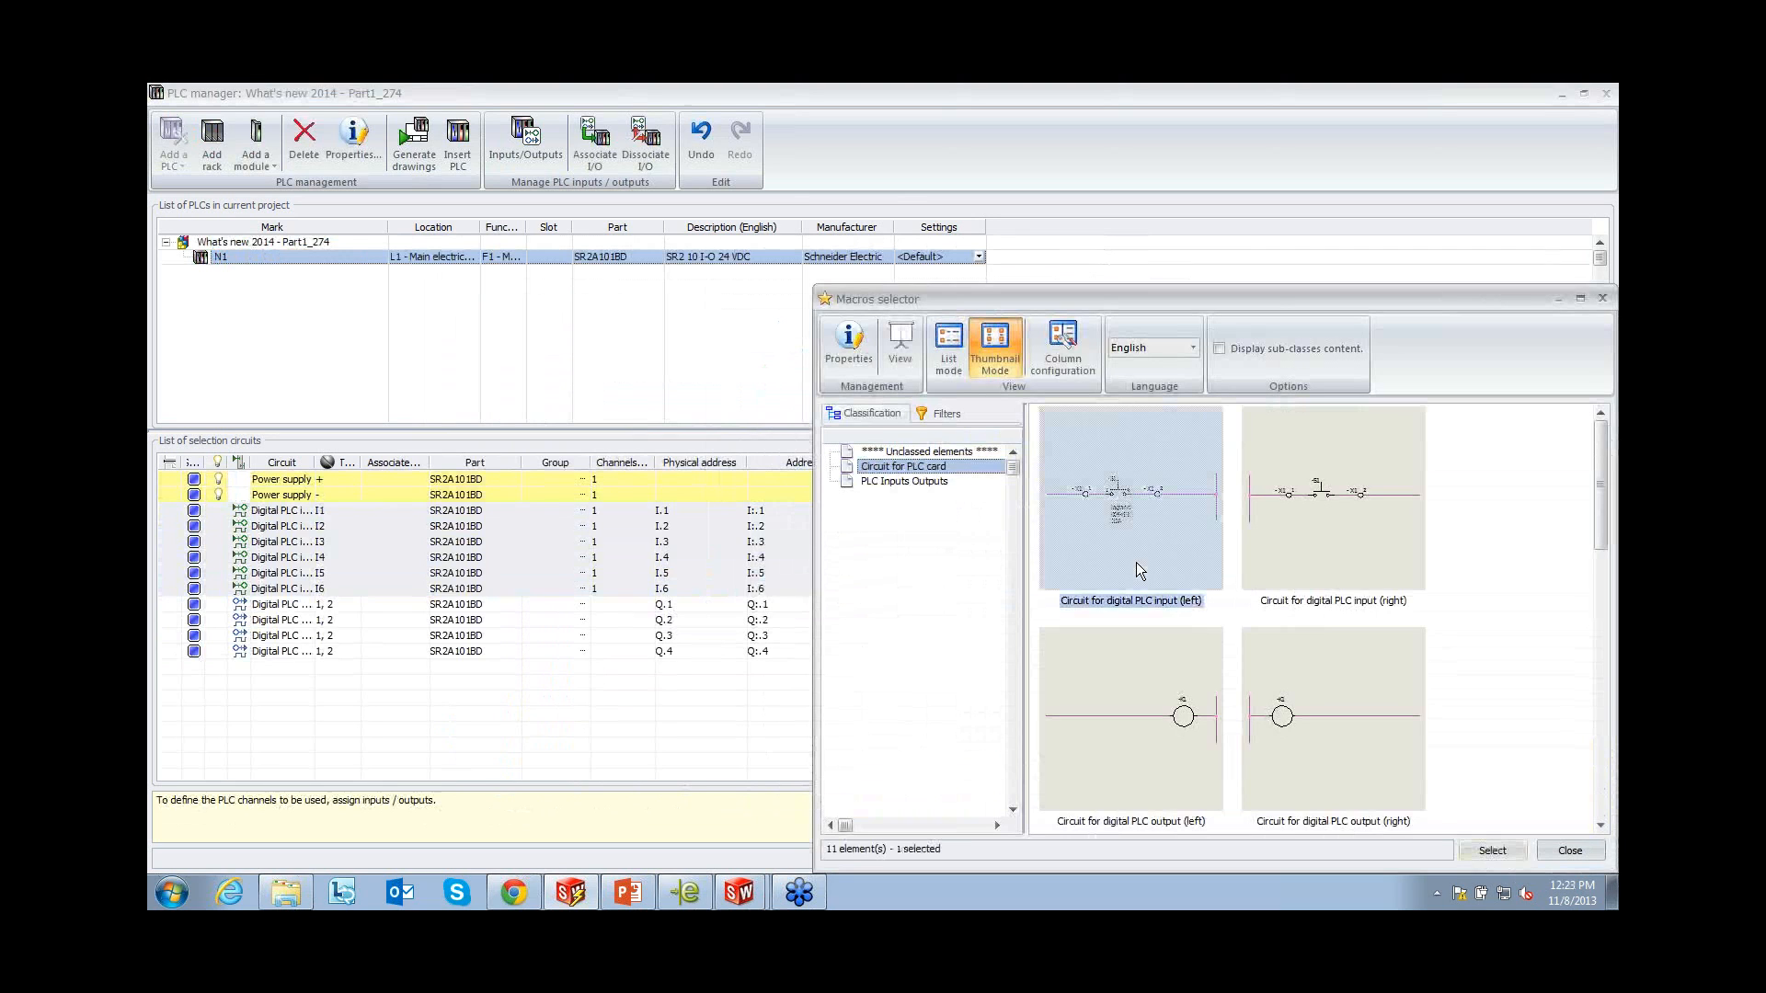
pyautogui.click(1490, 852)
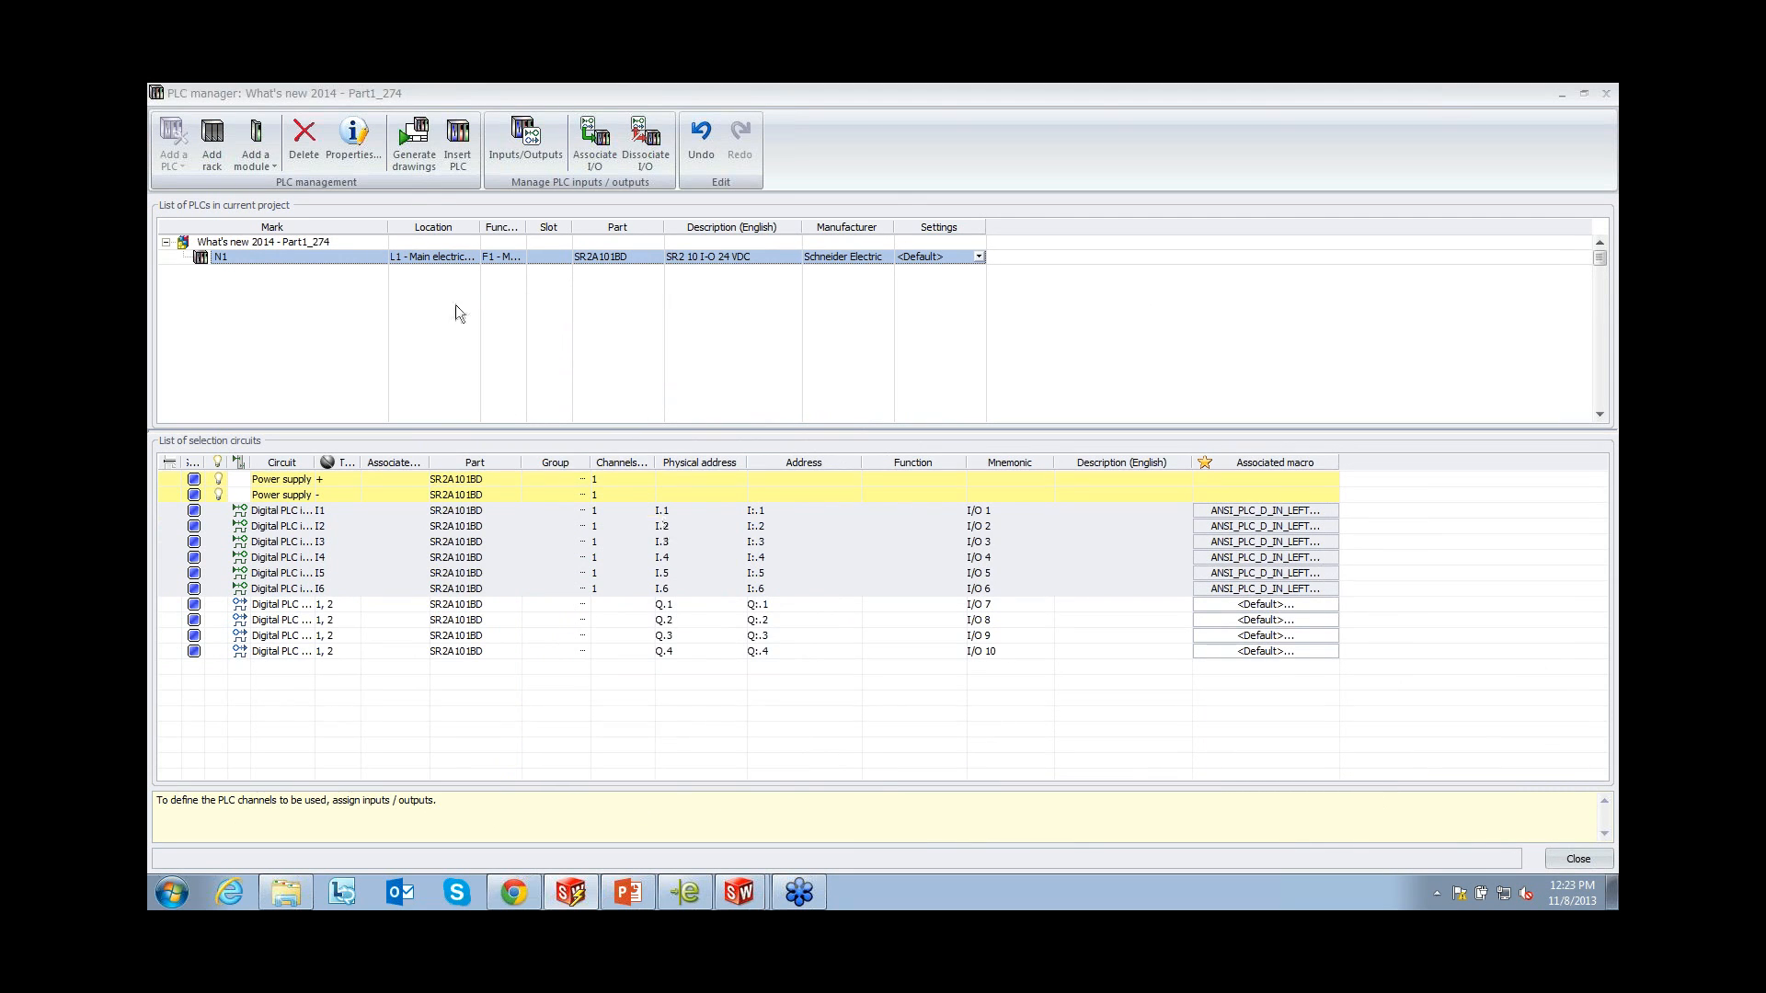
# Generate the drawings for PLC N1 in the project's document book and close the PLC manager
pyautogui.click(416, 168)
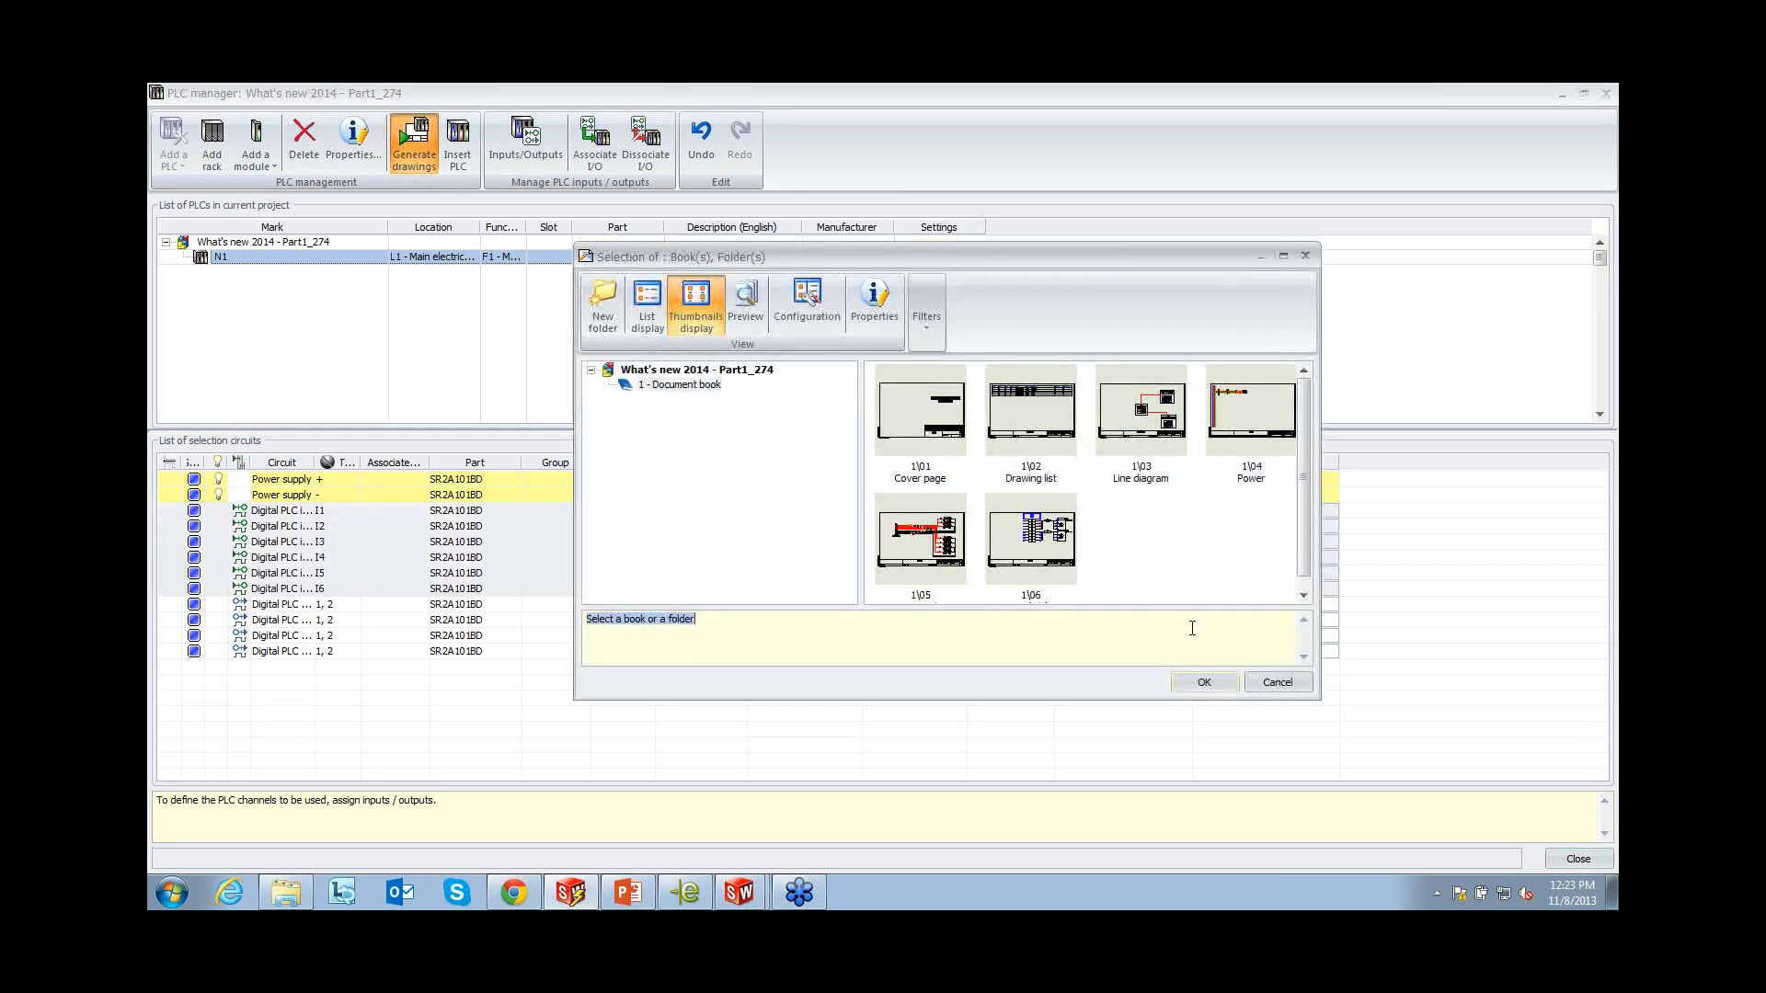
pyautogui.click(1204, 683)
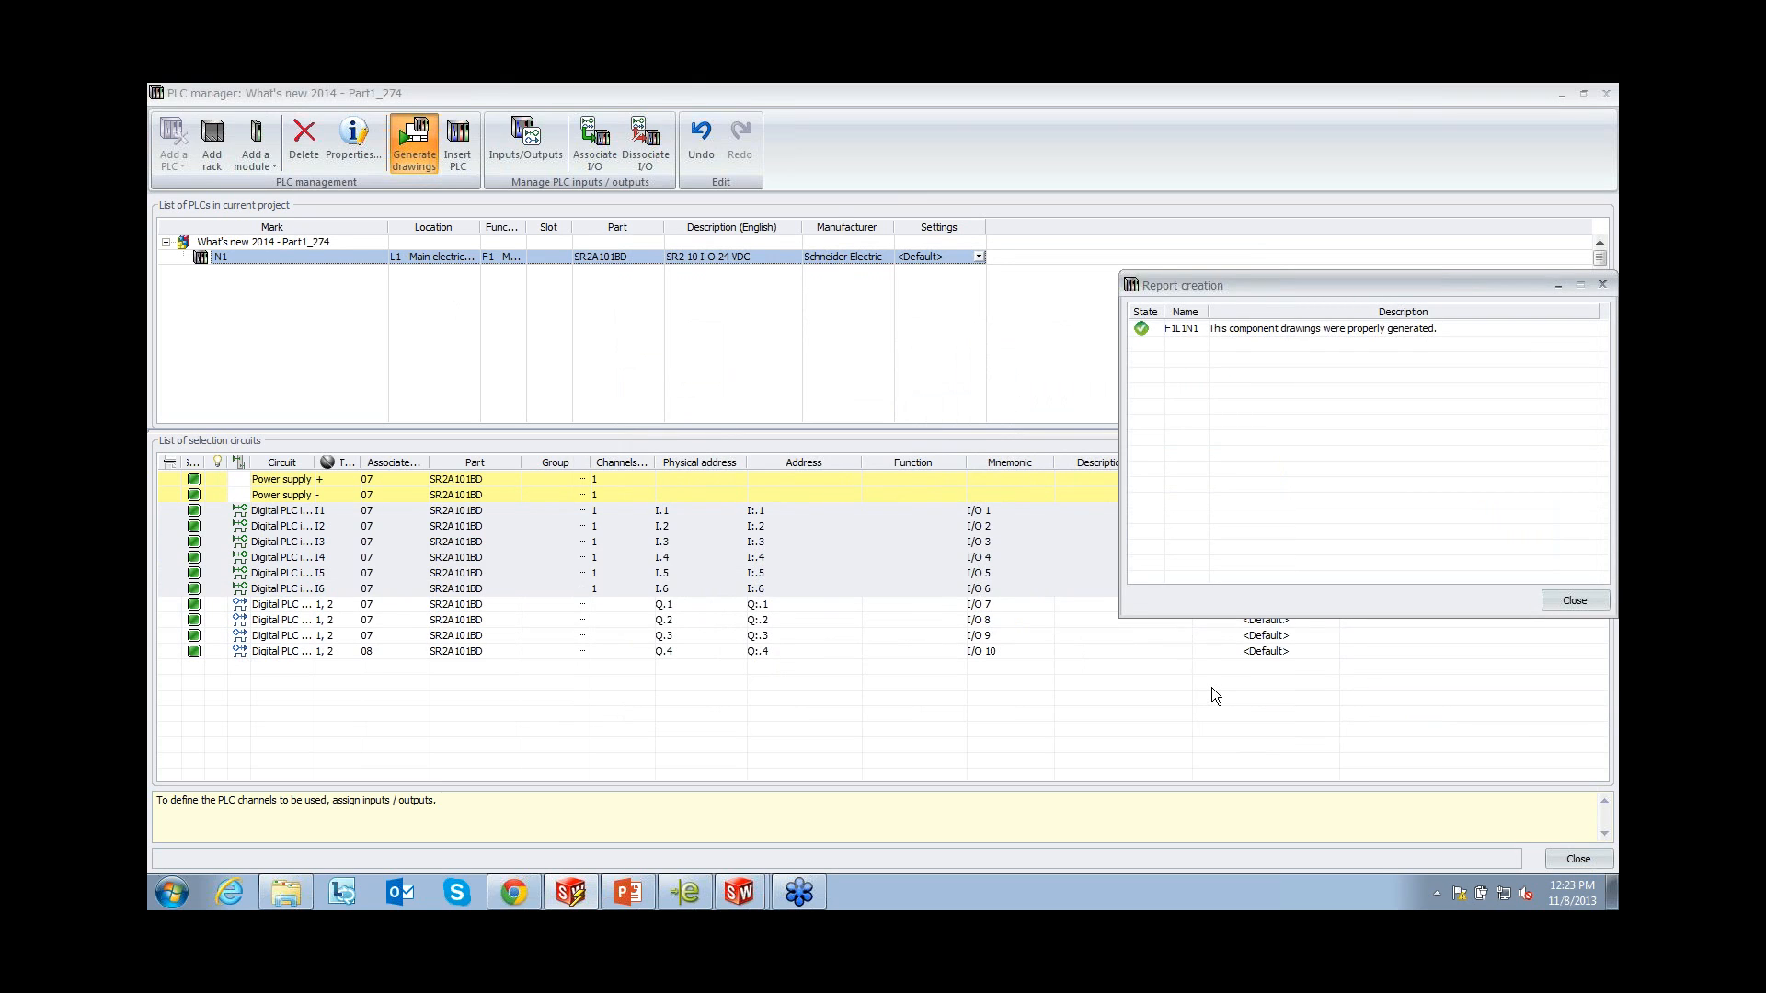
pyautogui.click(1552, 606)
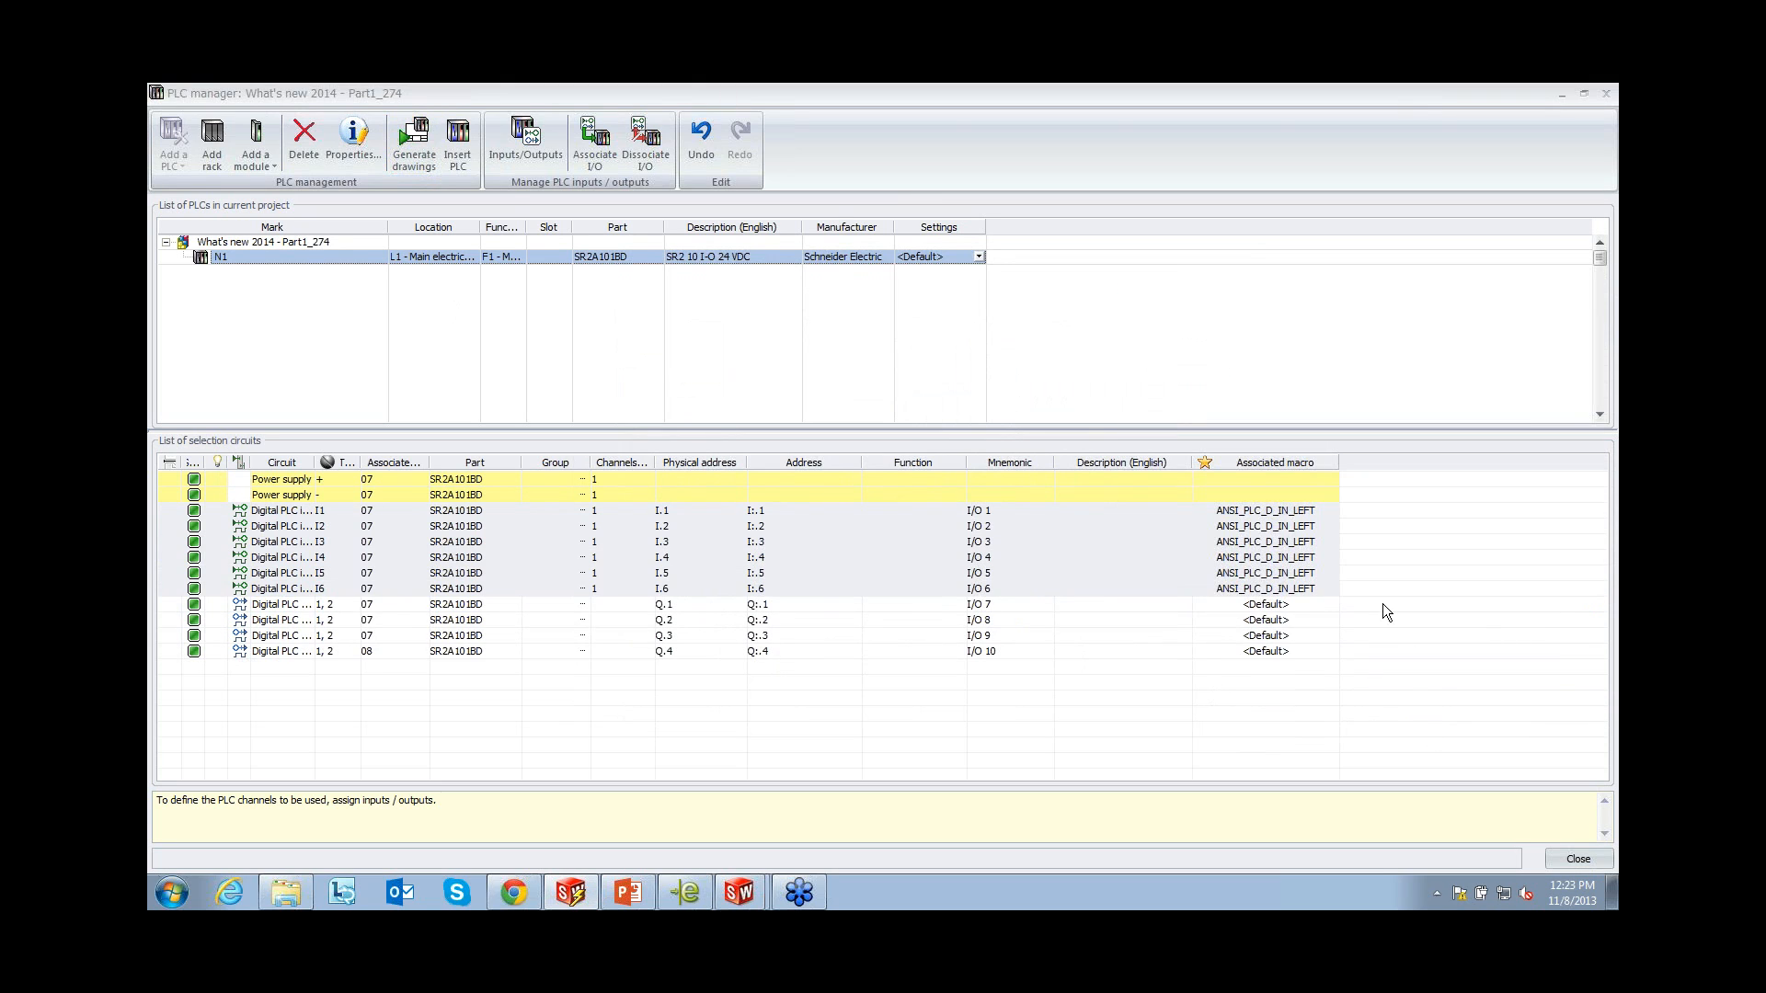
pyautogui.click(1575, 860)
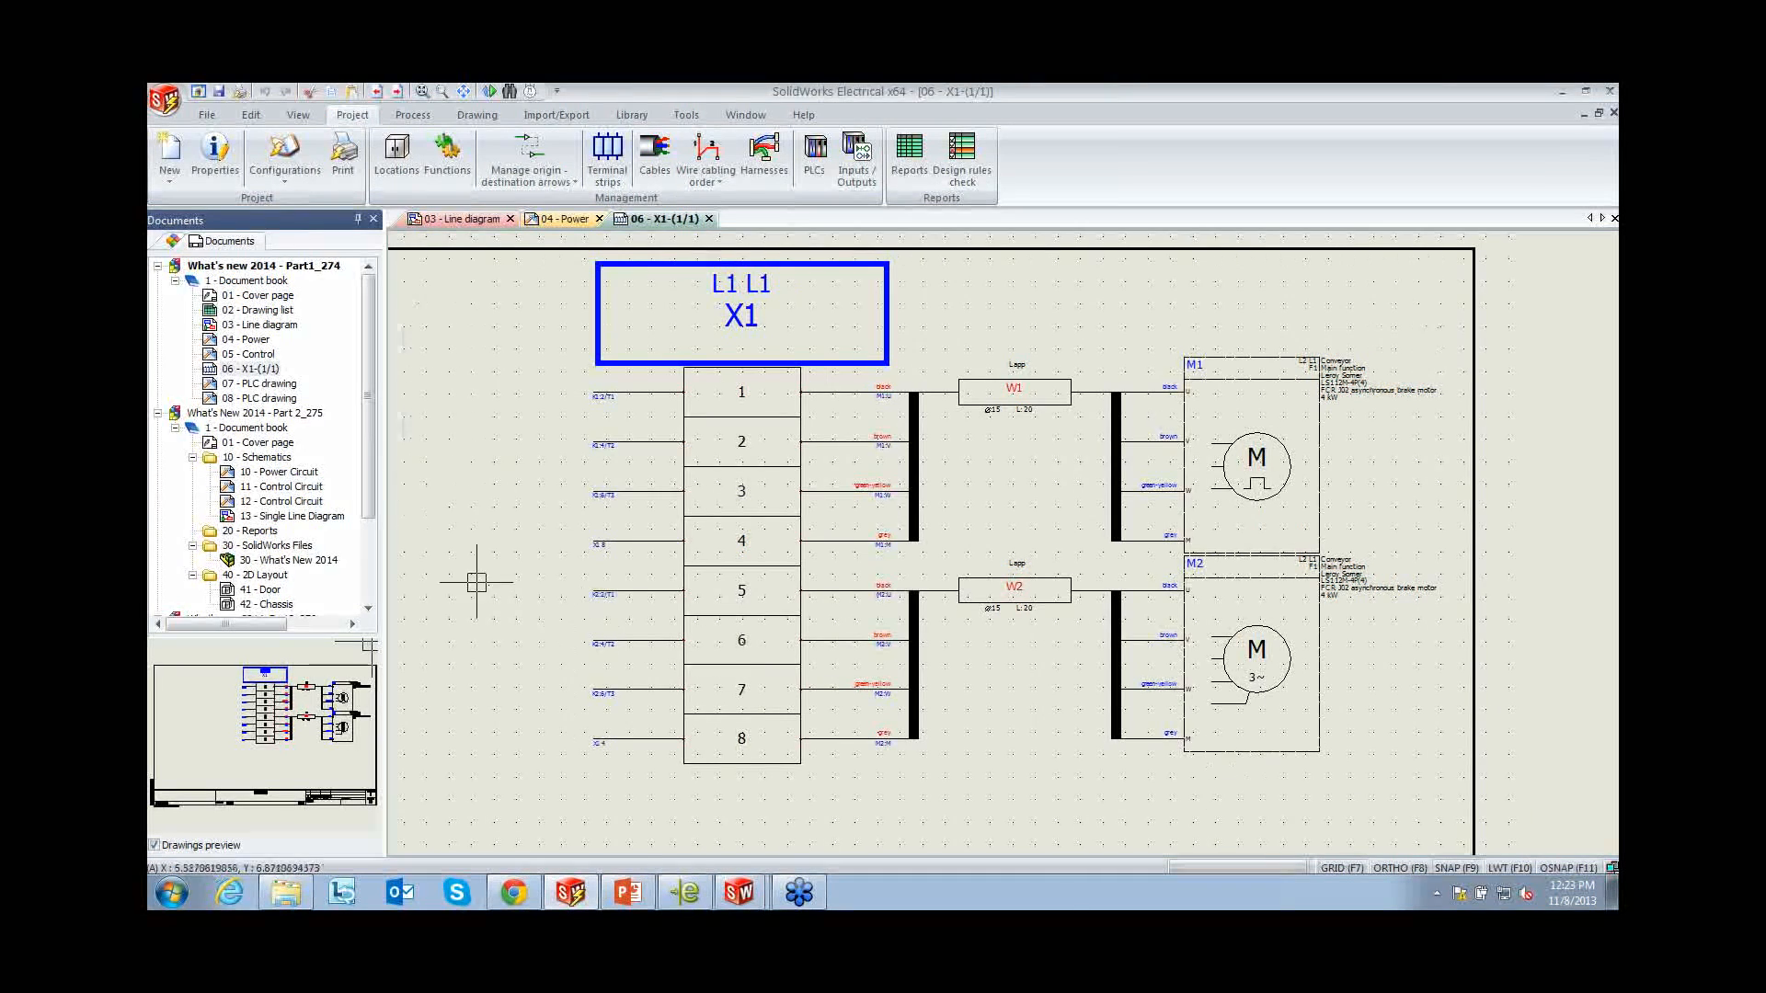
# Open the 07 - PLC drawing and delete the coil symbol on the lowest PLC output circuit
pyautogui.doubleClick(263, 385)
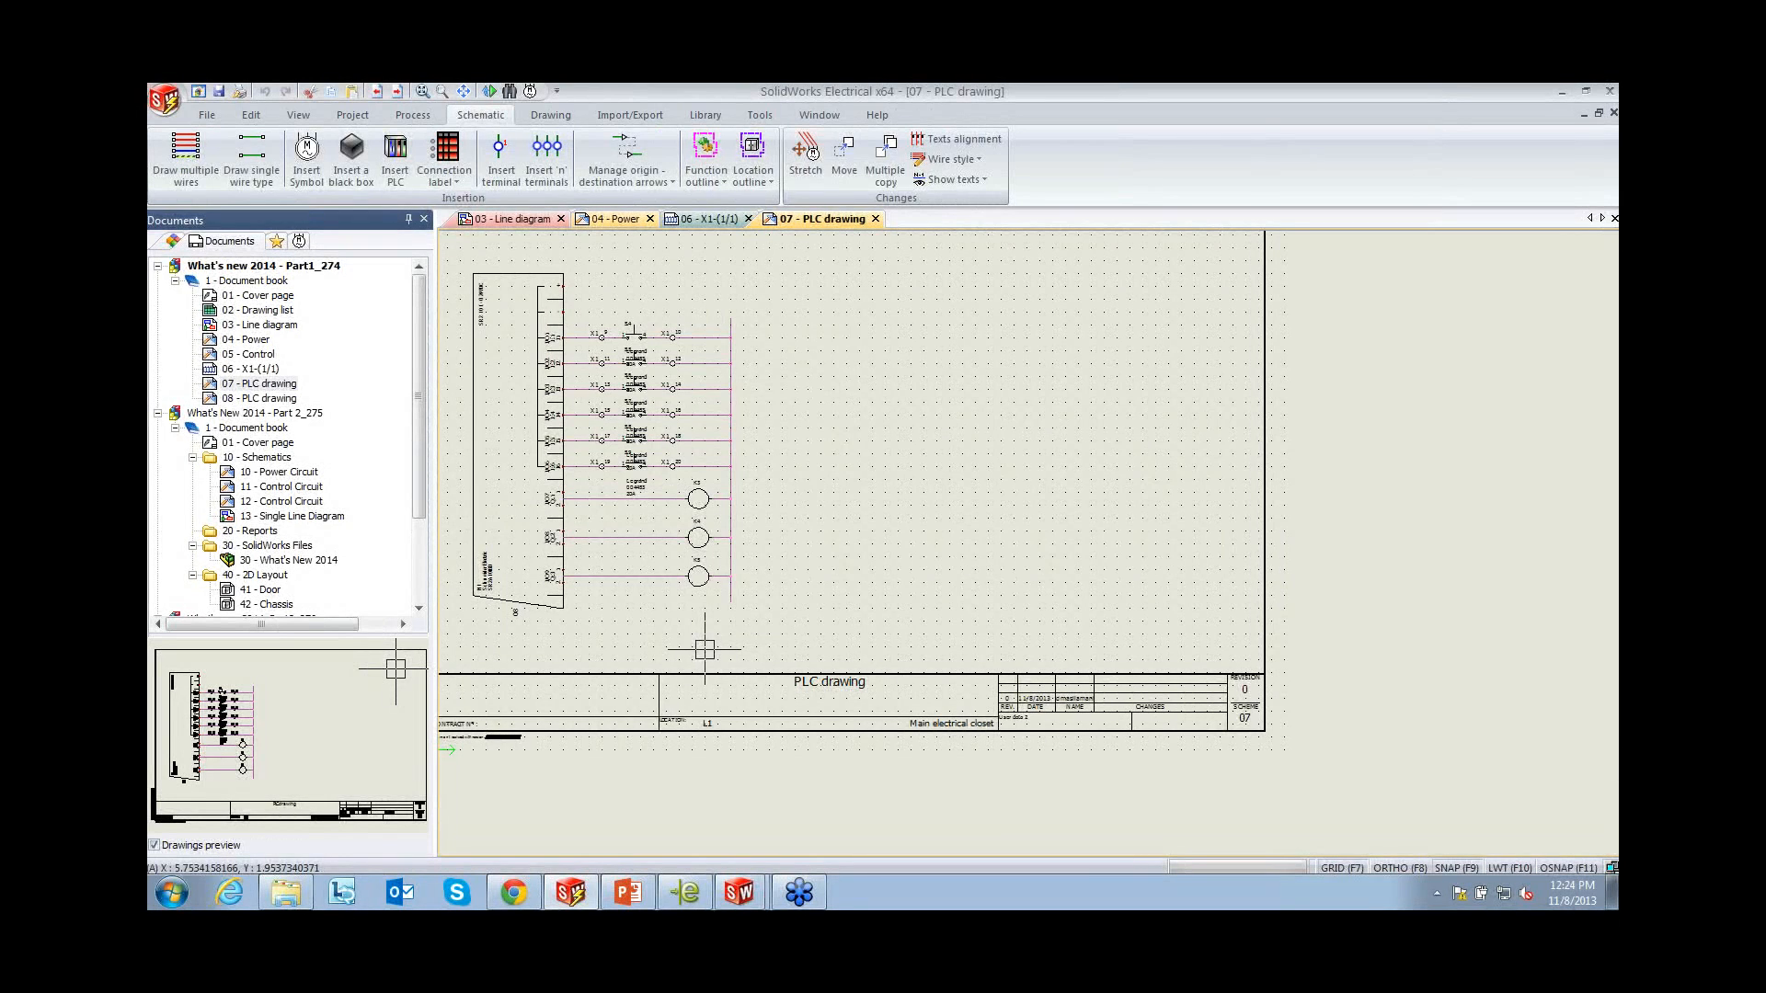
pyautogui.click(698, 581)
pyautogui.press('Delete')
# Draw a single vertical 18 AWG Black wire just right of the common purple wire, spanning the same height
pyautogui.click(251, 158)
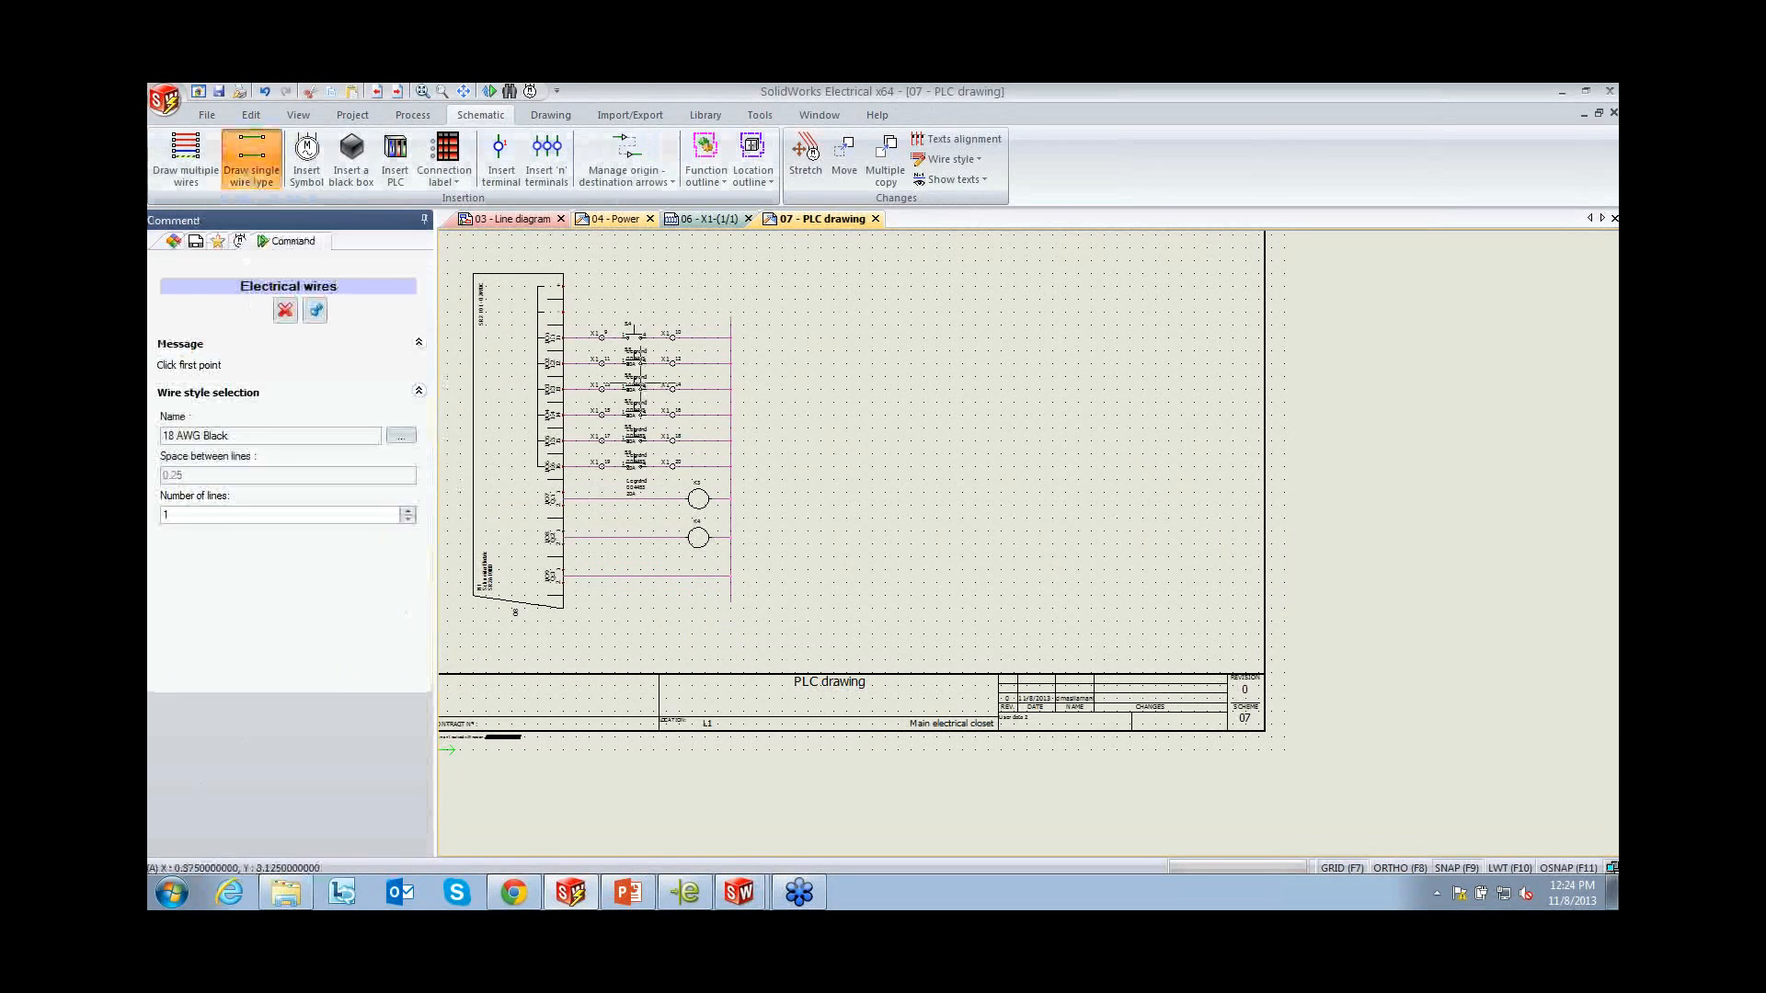
pyautogui.click(756, 323)
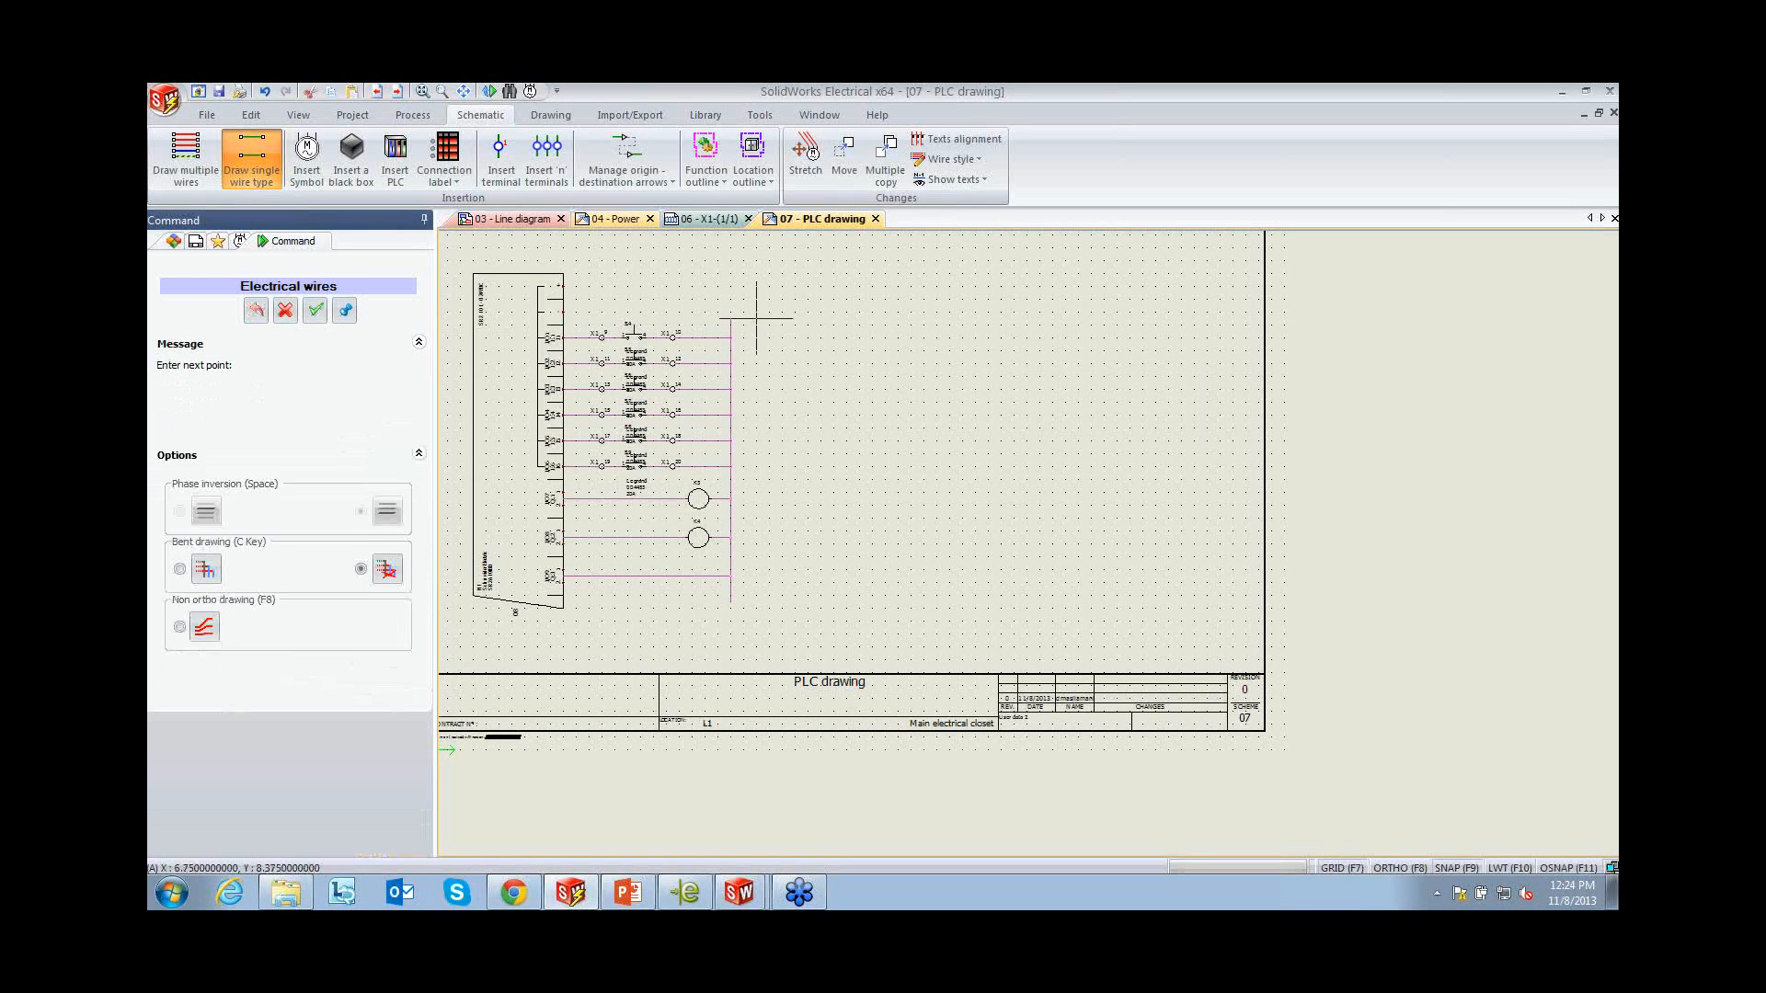
pyautogui.click(756, 602)
pyautogui.rightClick(756, 602)
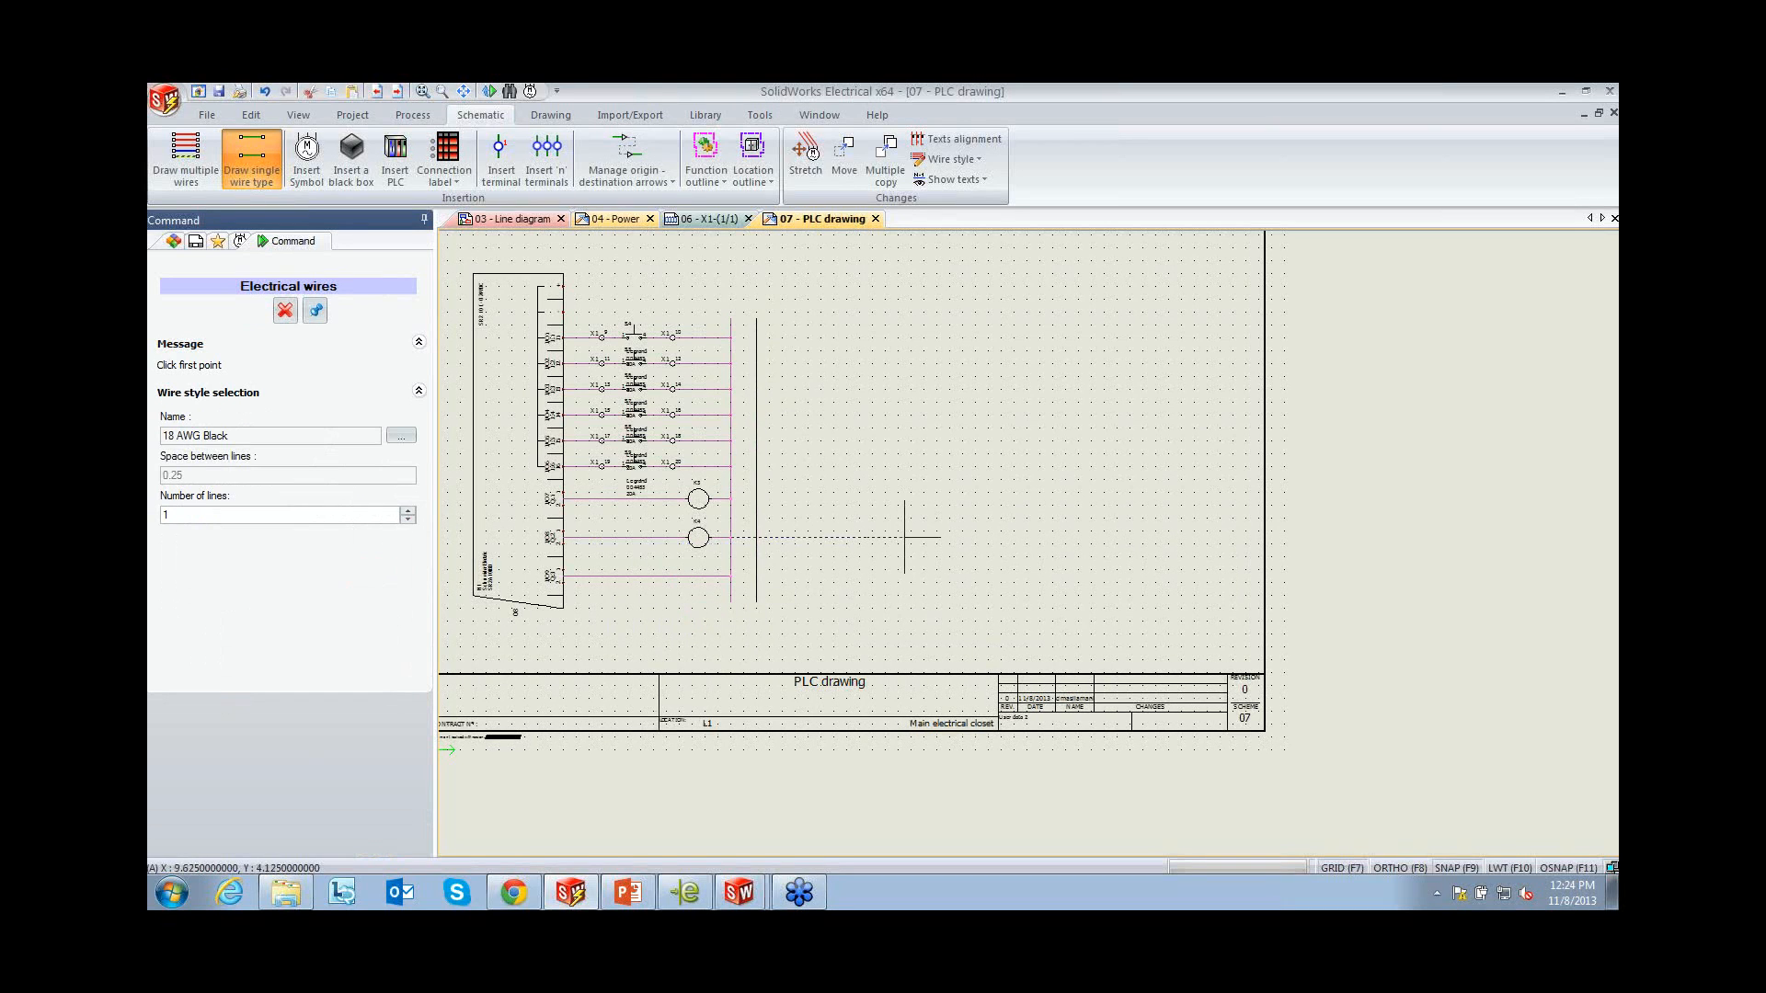
pyautogui.press('Escape')
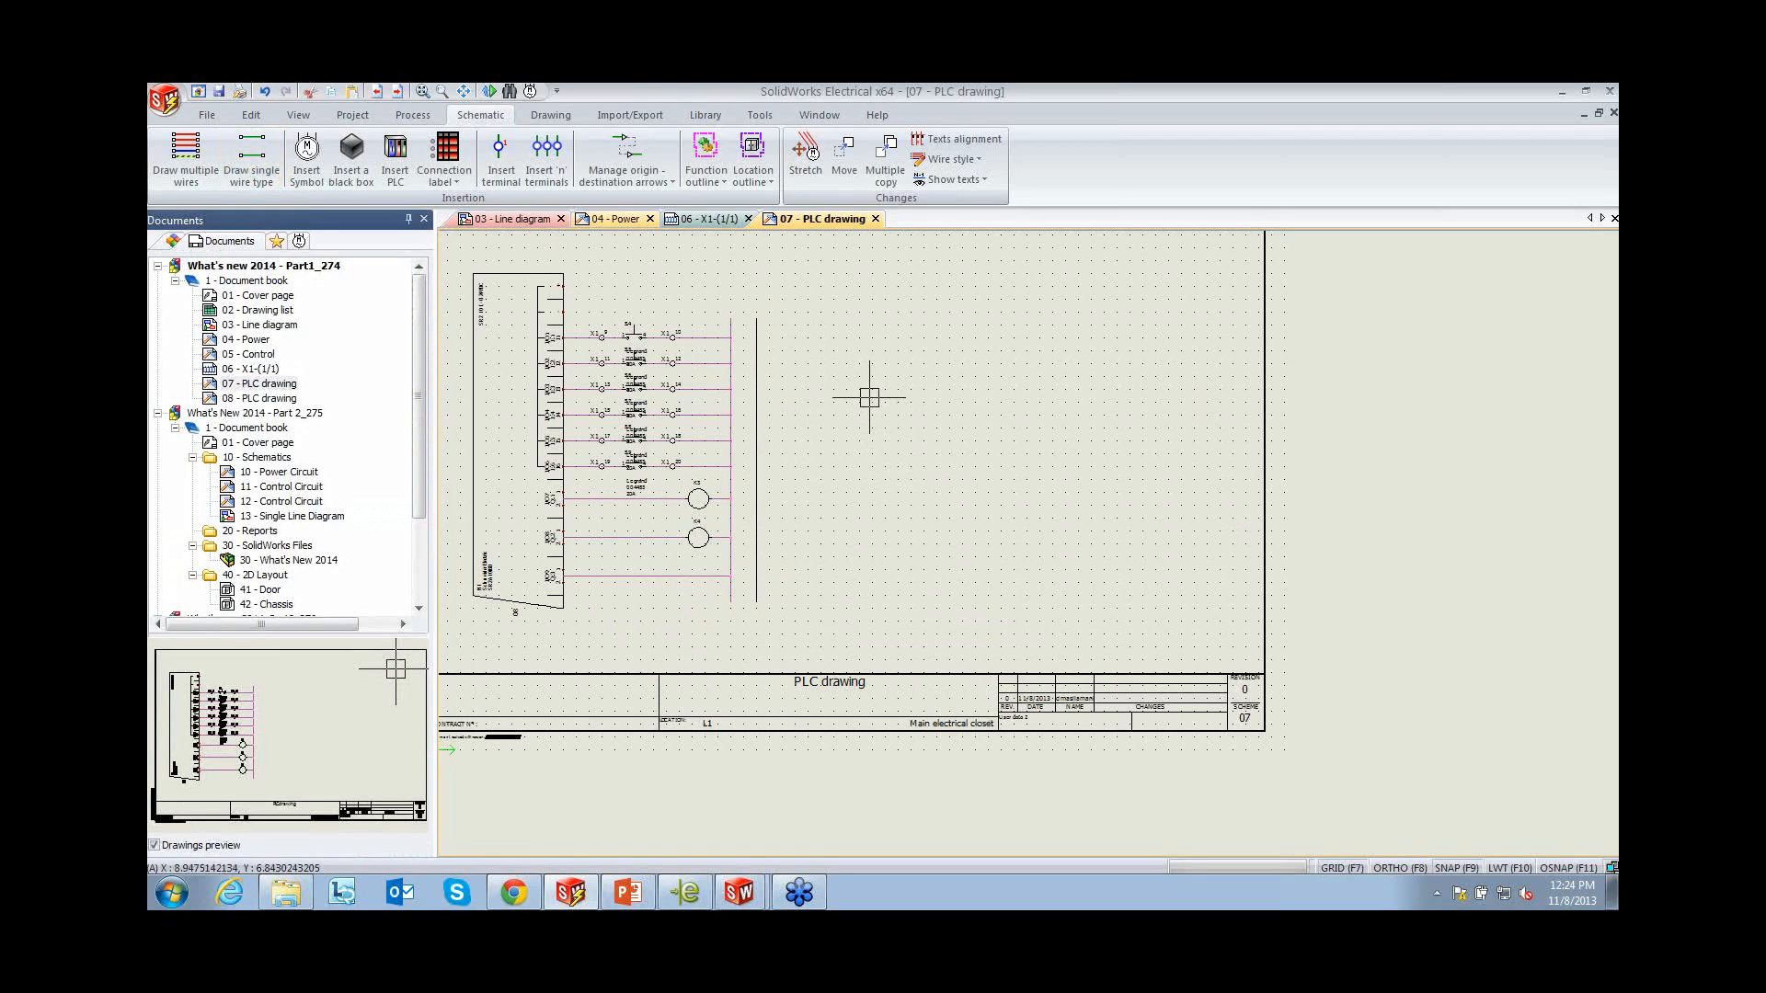
# Cover the terminals and contacts of the six PLC input circuits with a rectangular wipeout
pyautogui.click(534, 116)
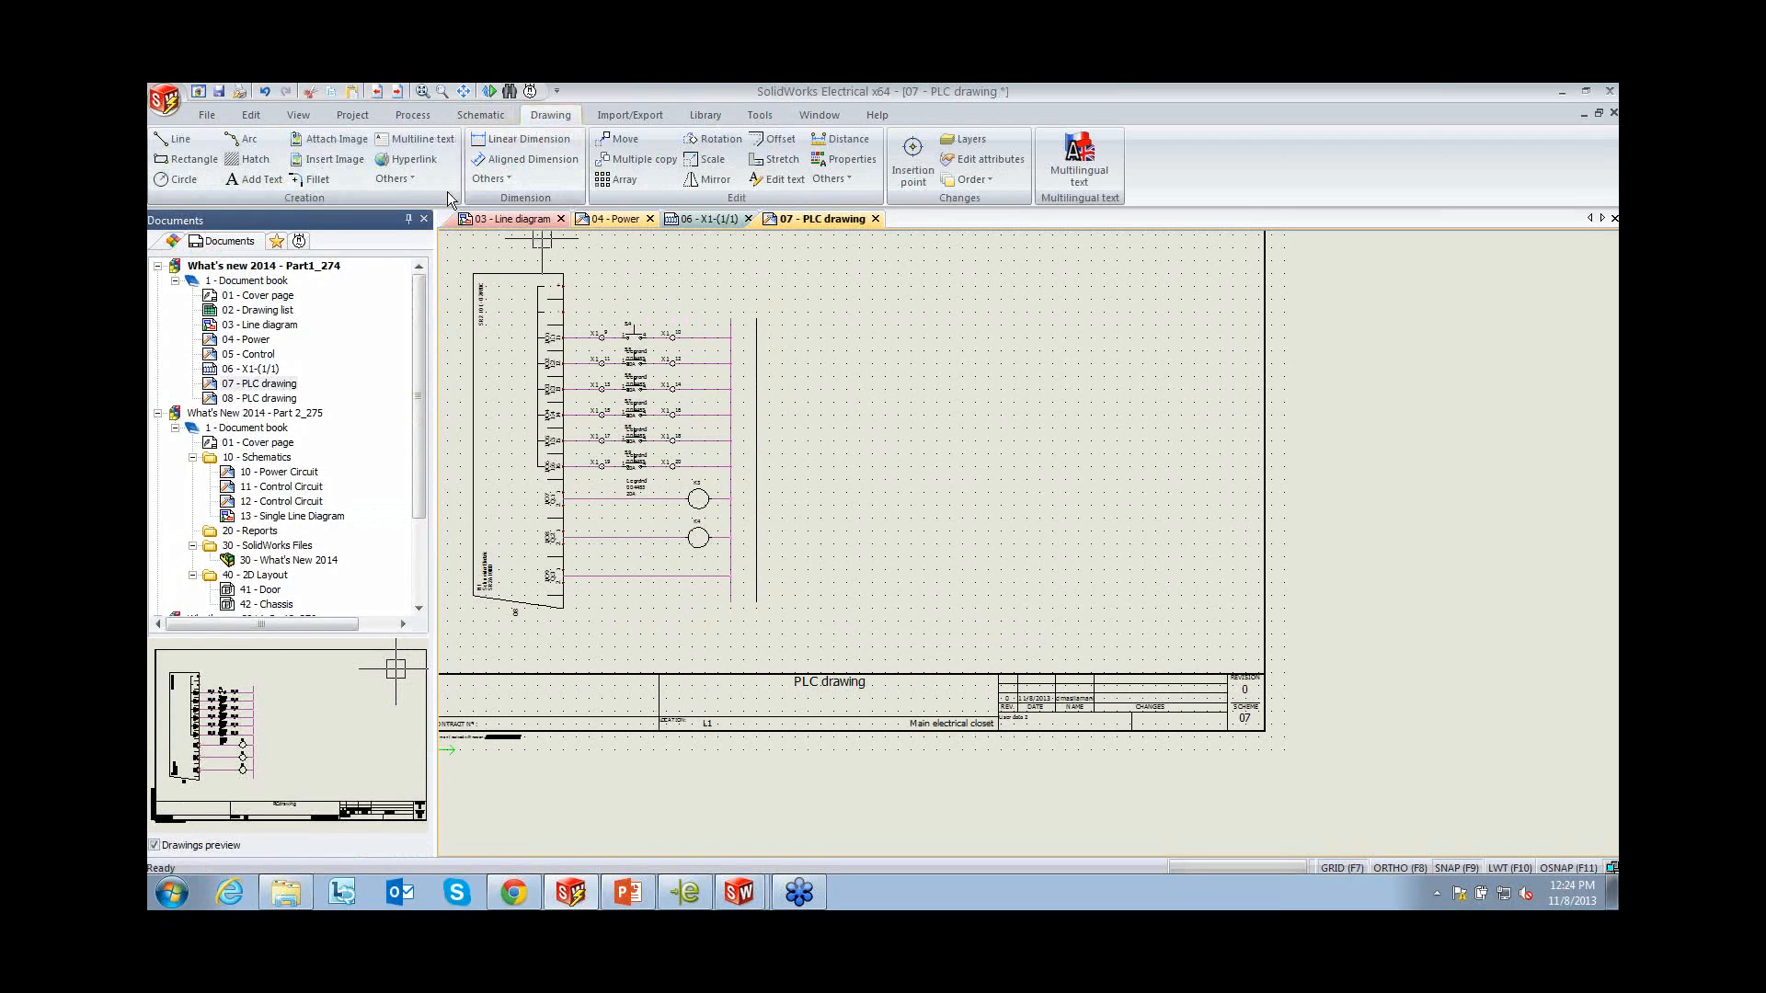
pyautogui.click(412, 178)
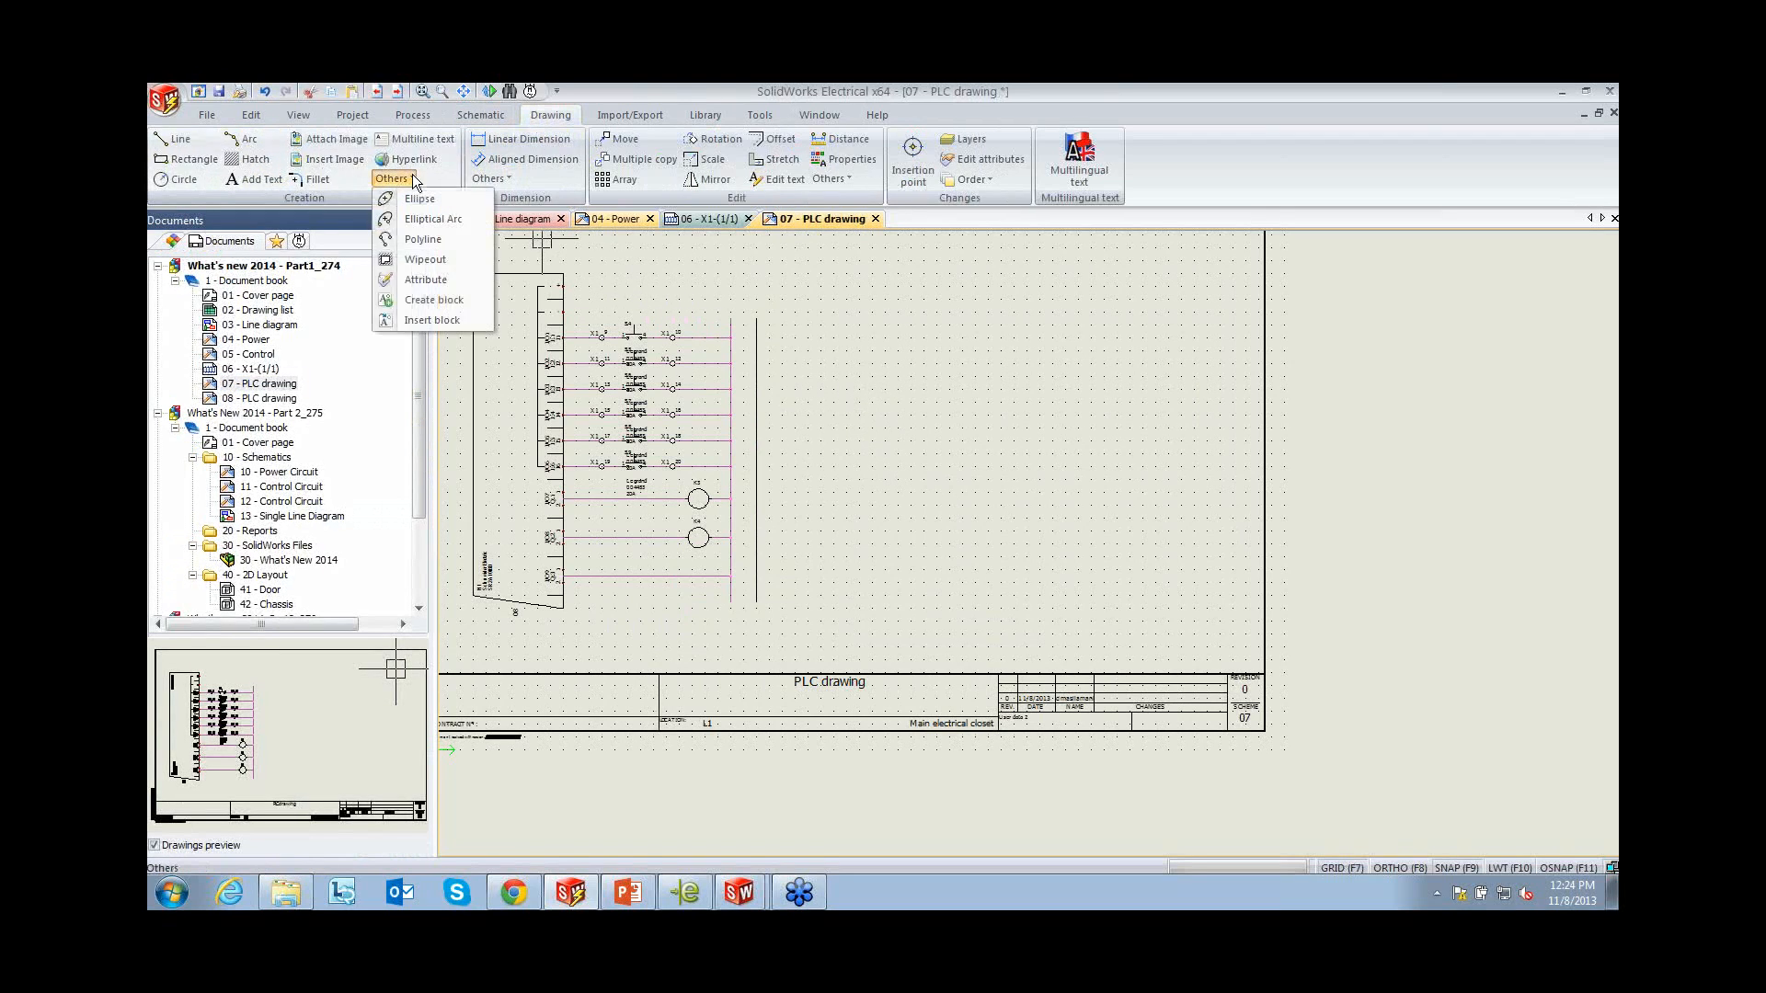
pyautogui.click(418, 260)
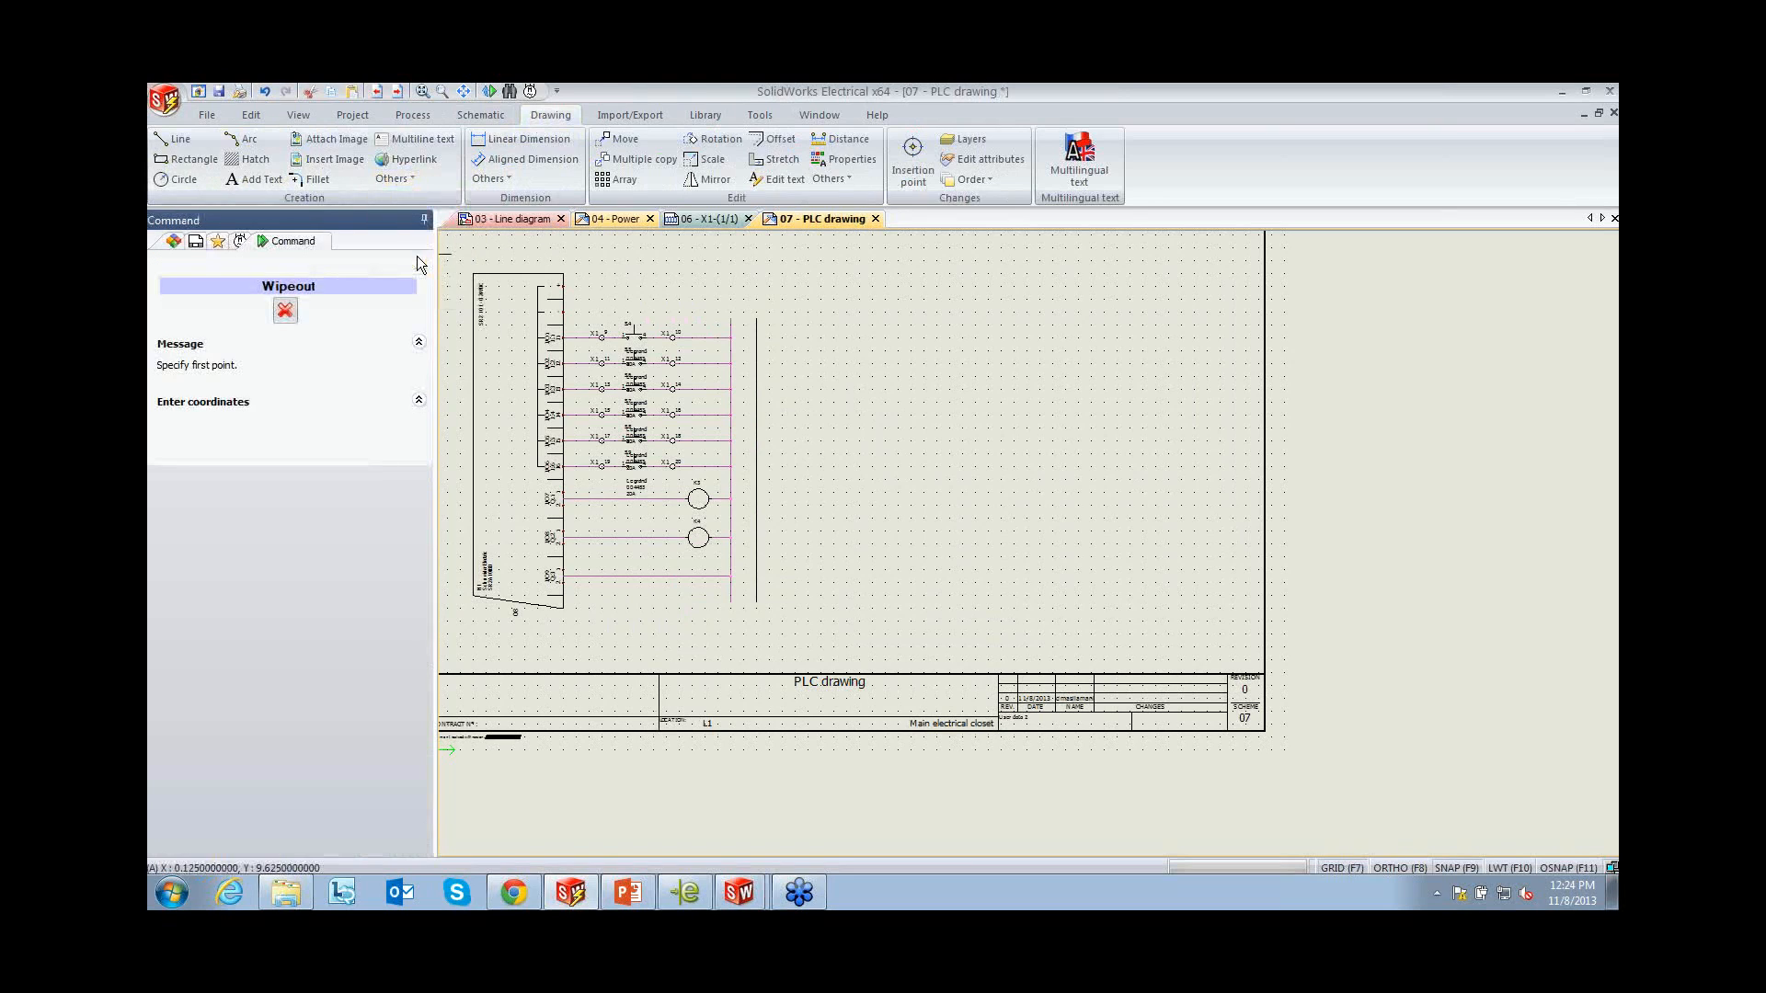
pyautogui.click(589, 312)
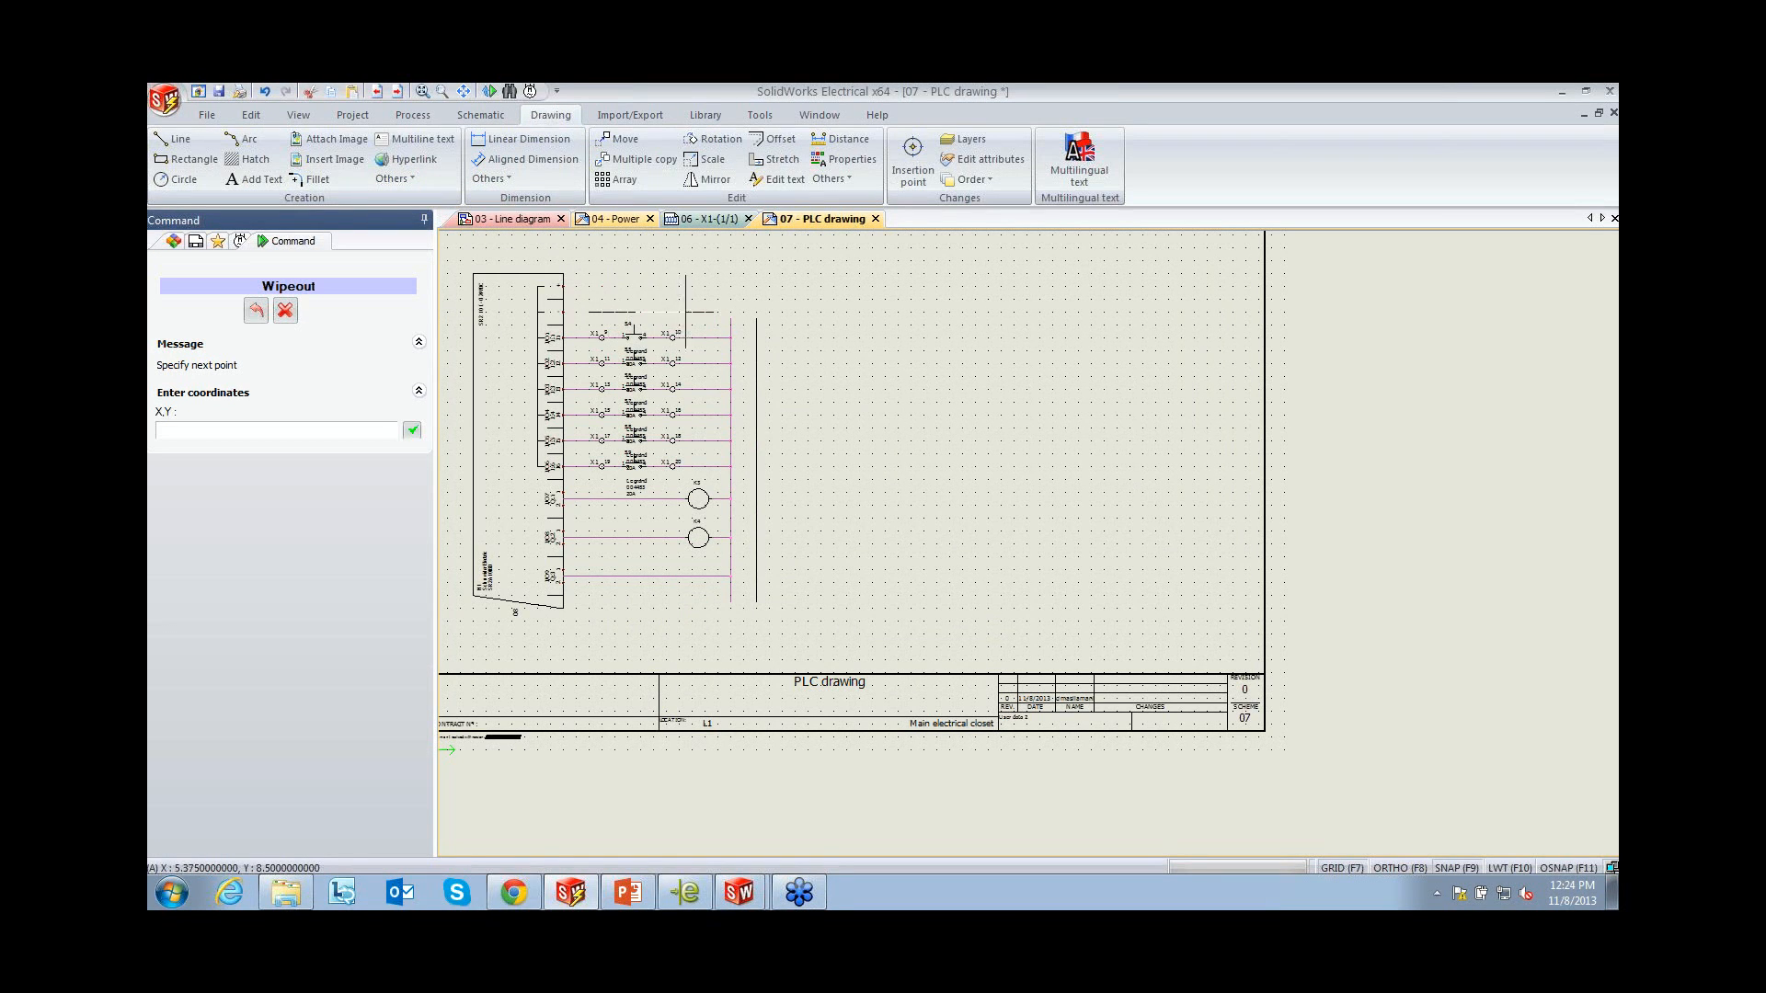
pyautogui.click(698, 312)
pyautogui.click(698, 479)
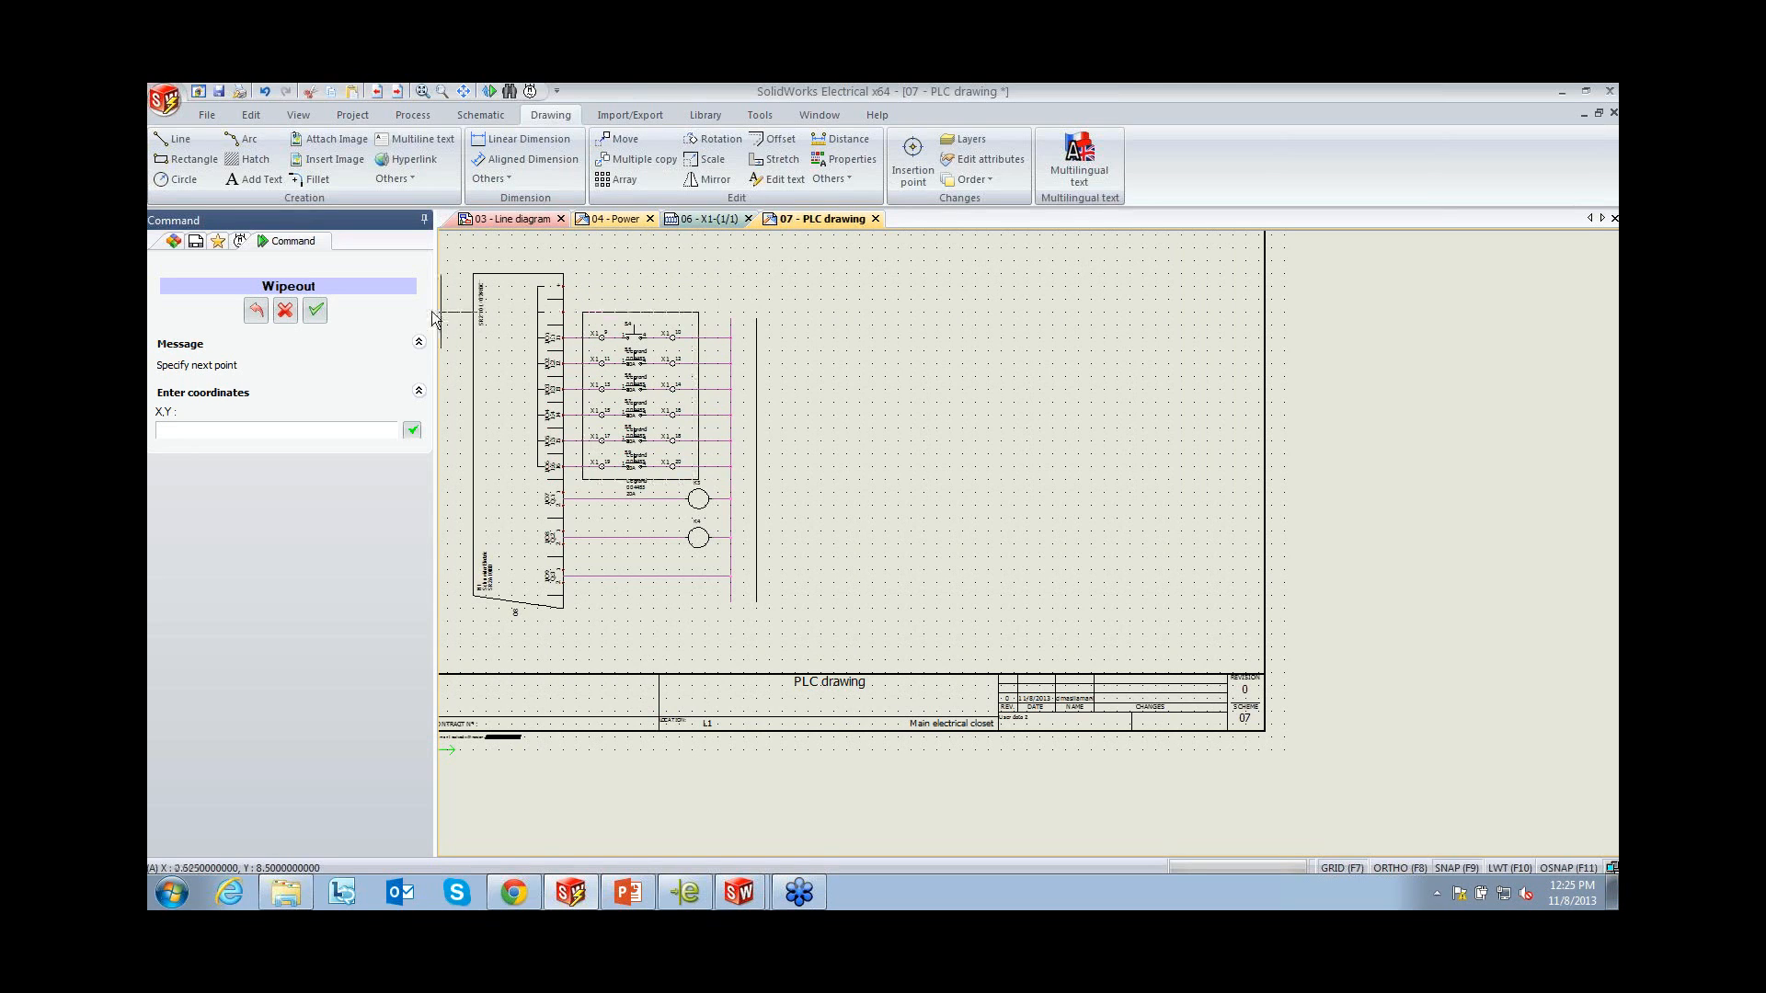
pyautogui.click(316, 312)
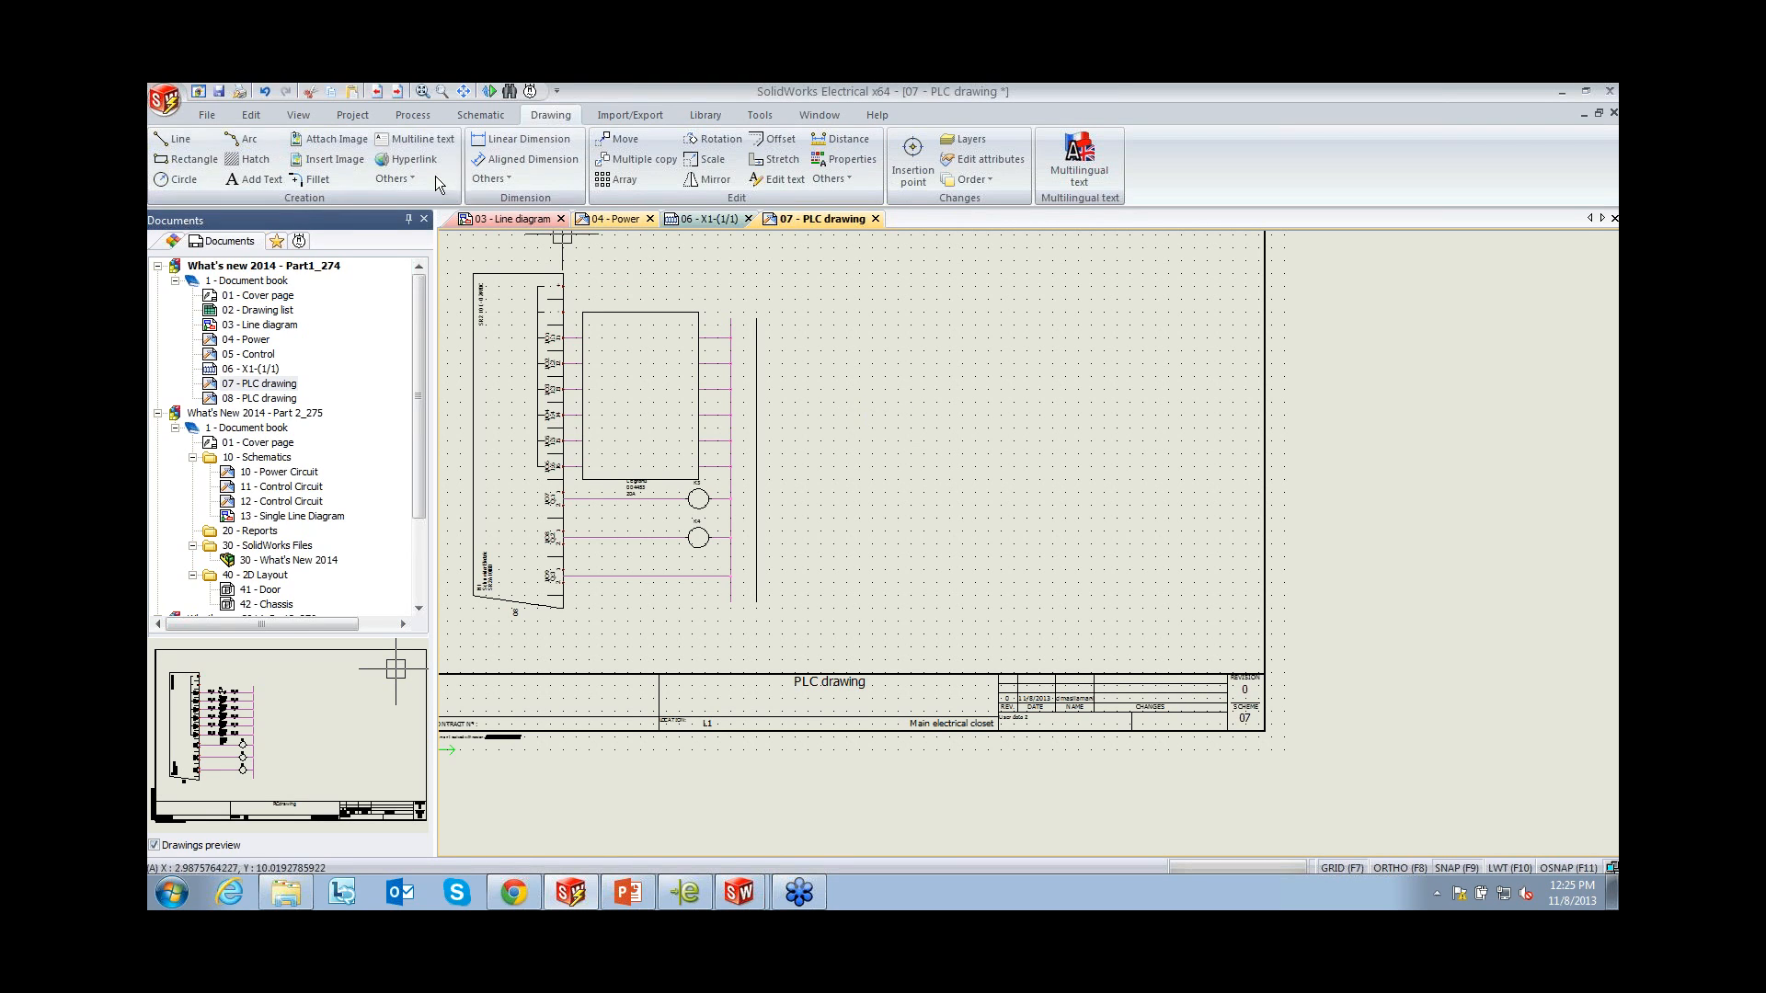
# Insert the Twisted Part Ground Shield symbol from the unclassed elements at the lower end of the black vertical wire
pyautogui.click(480, 115)
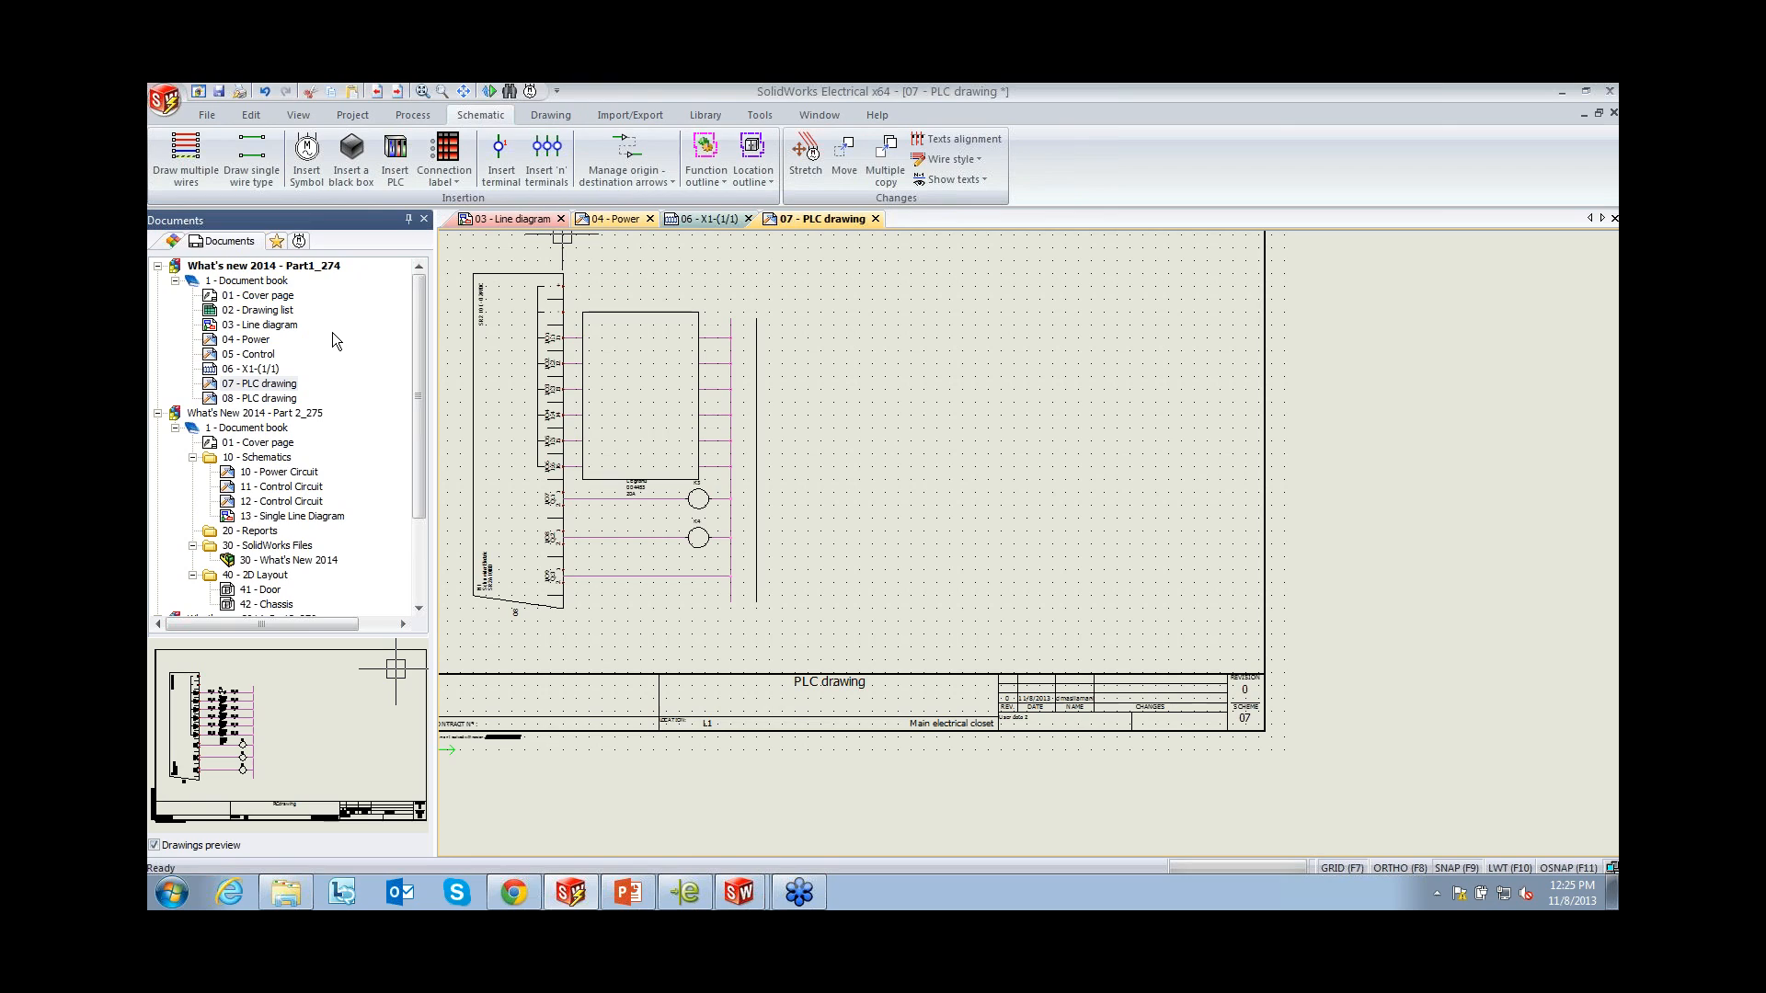
pyautogui.click(308, 177)
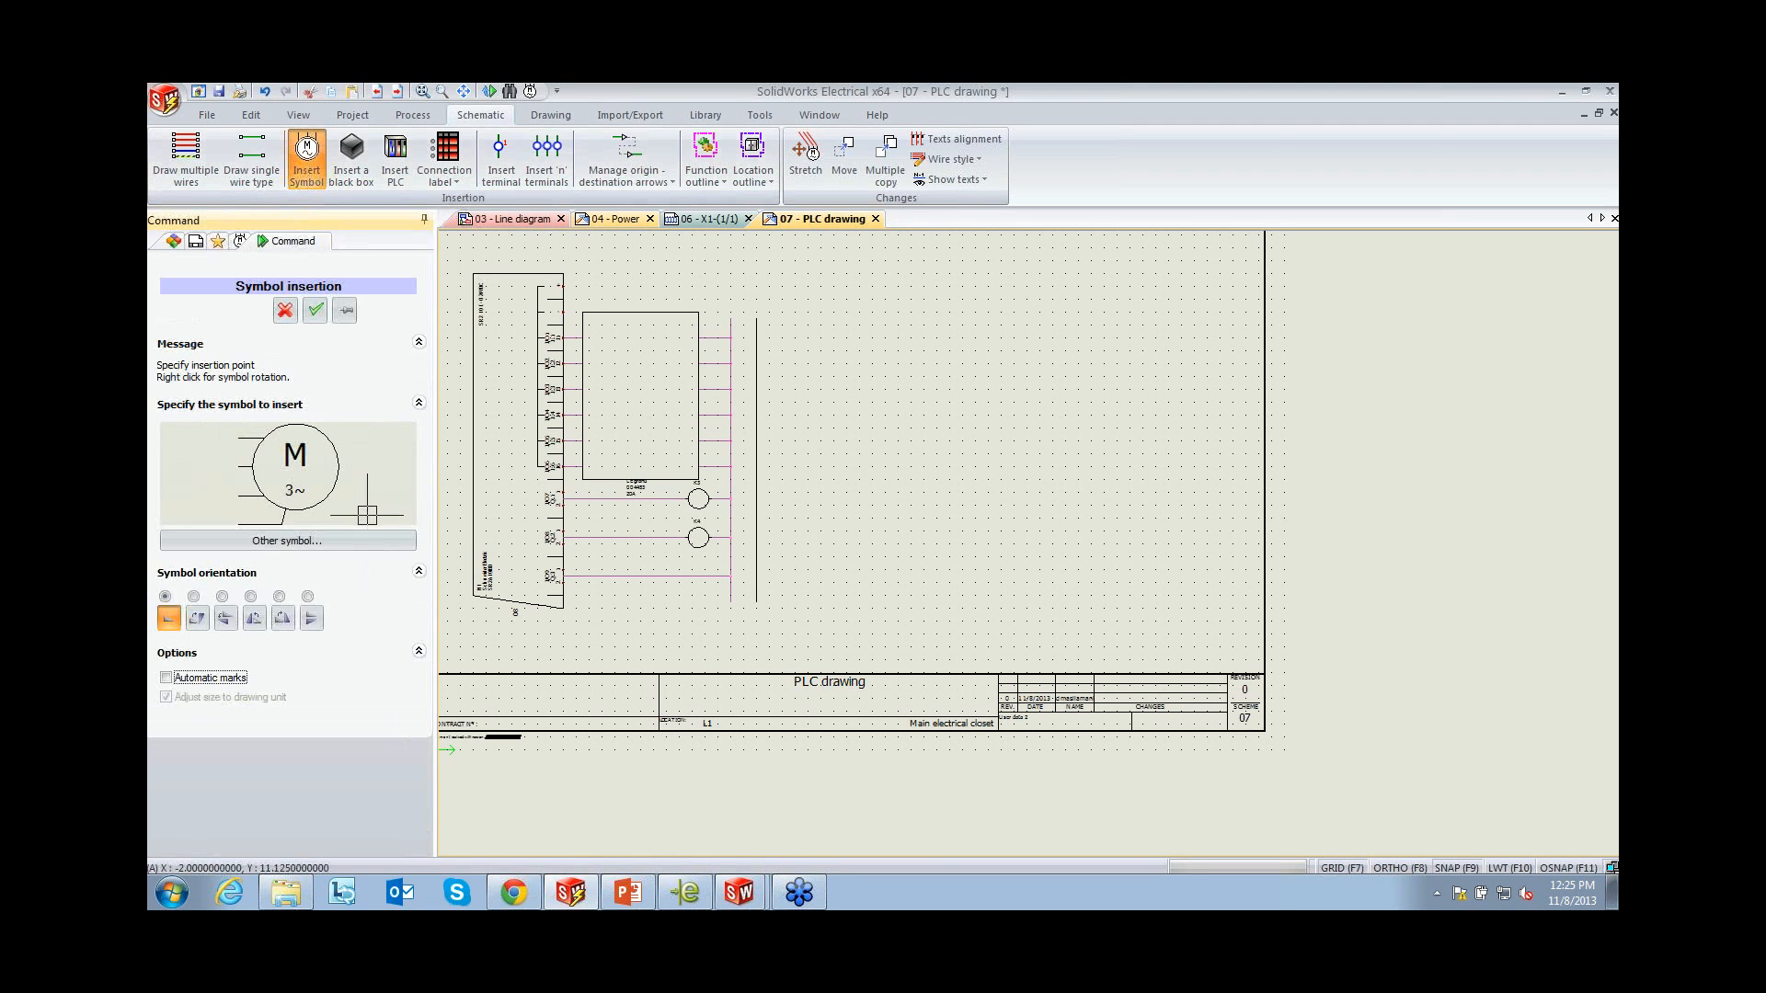
pyautogui.click(372, 541)
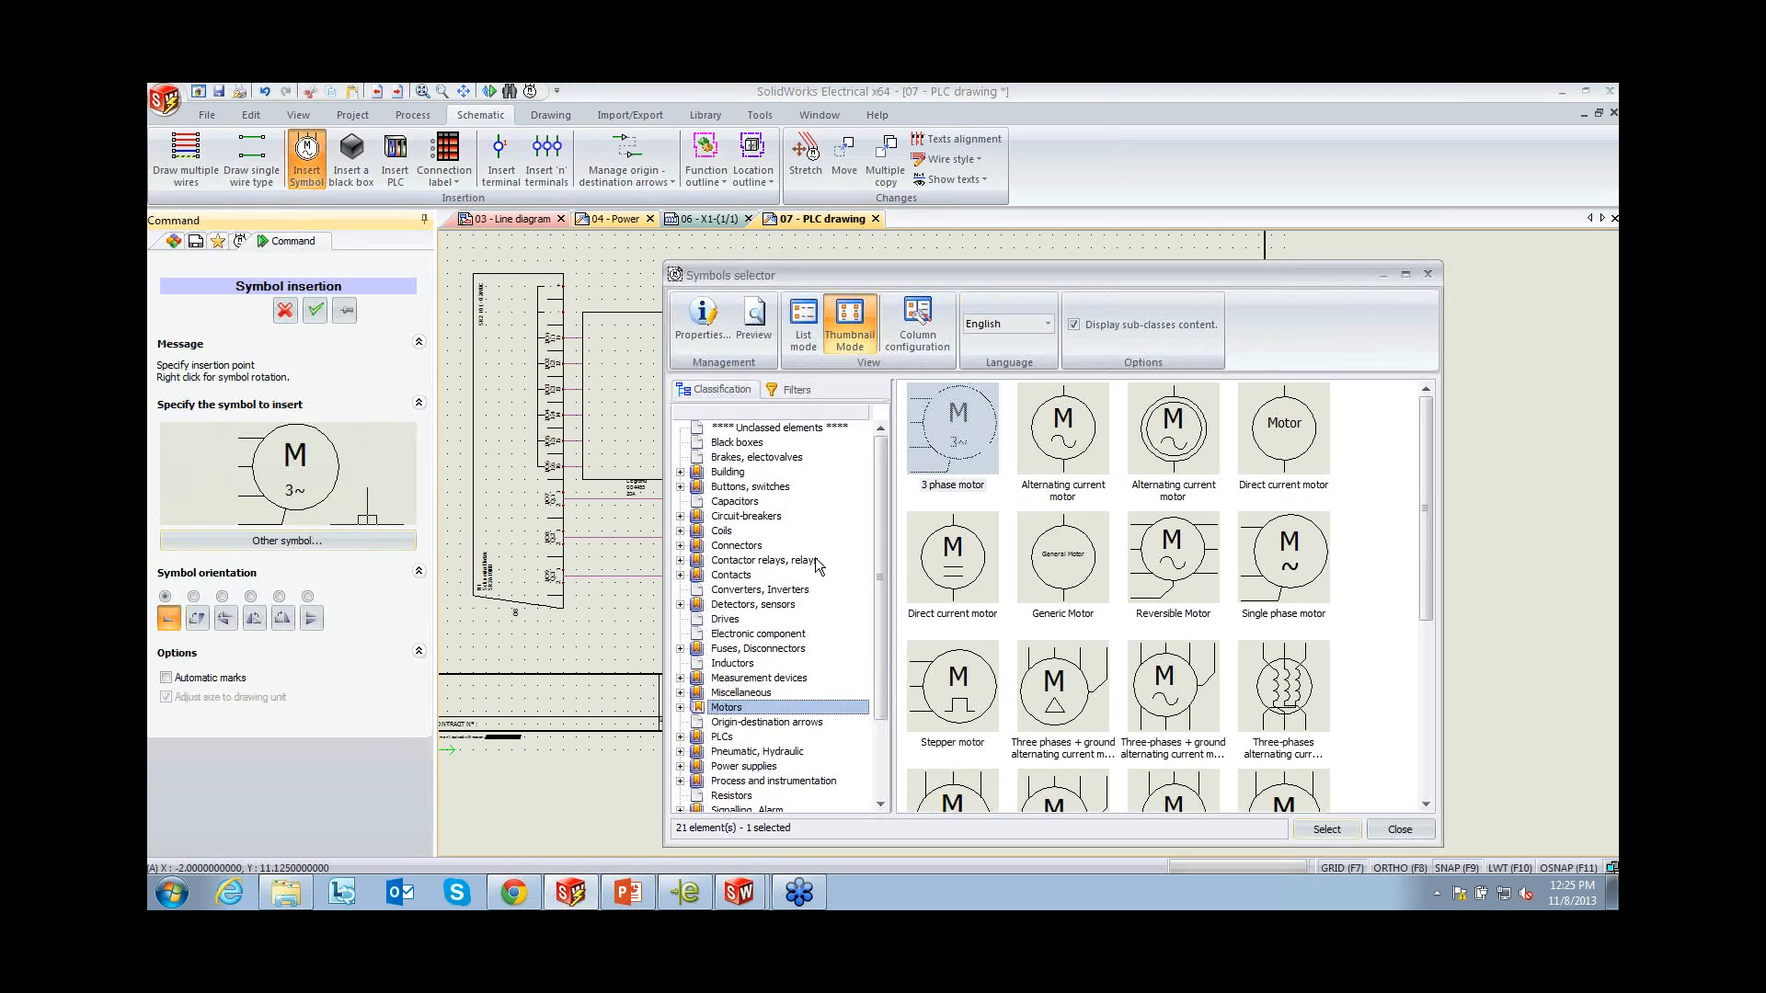
pyautogui.click(800, 428)
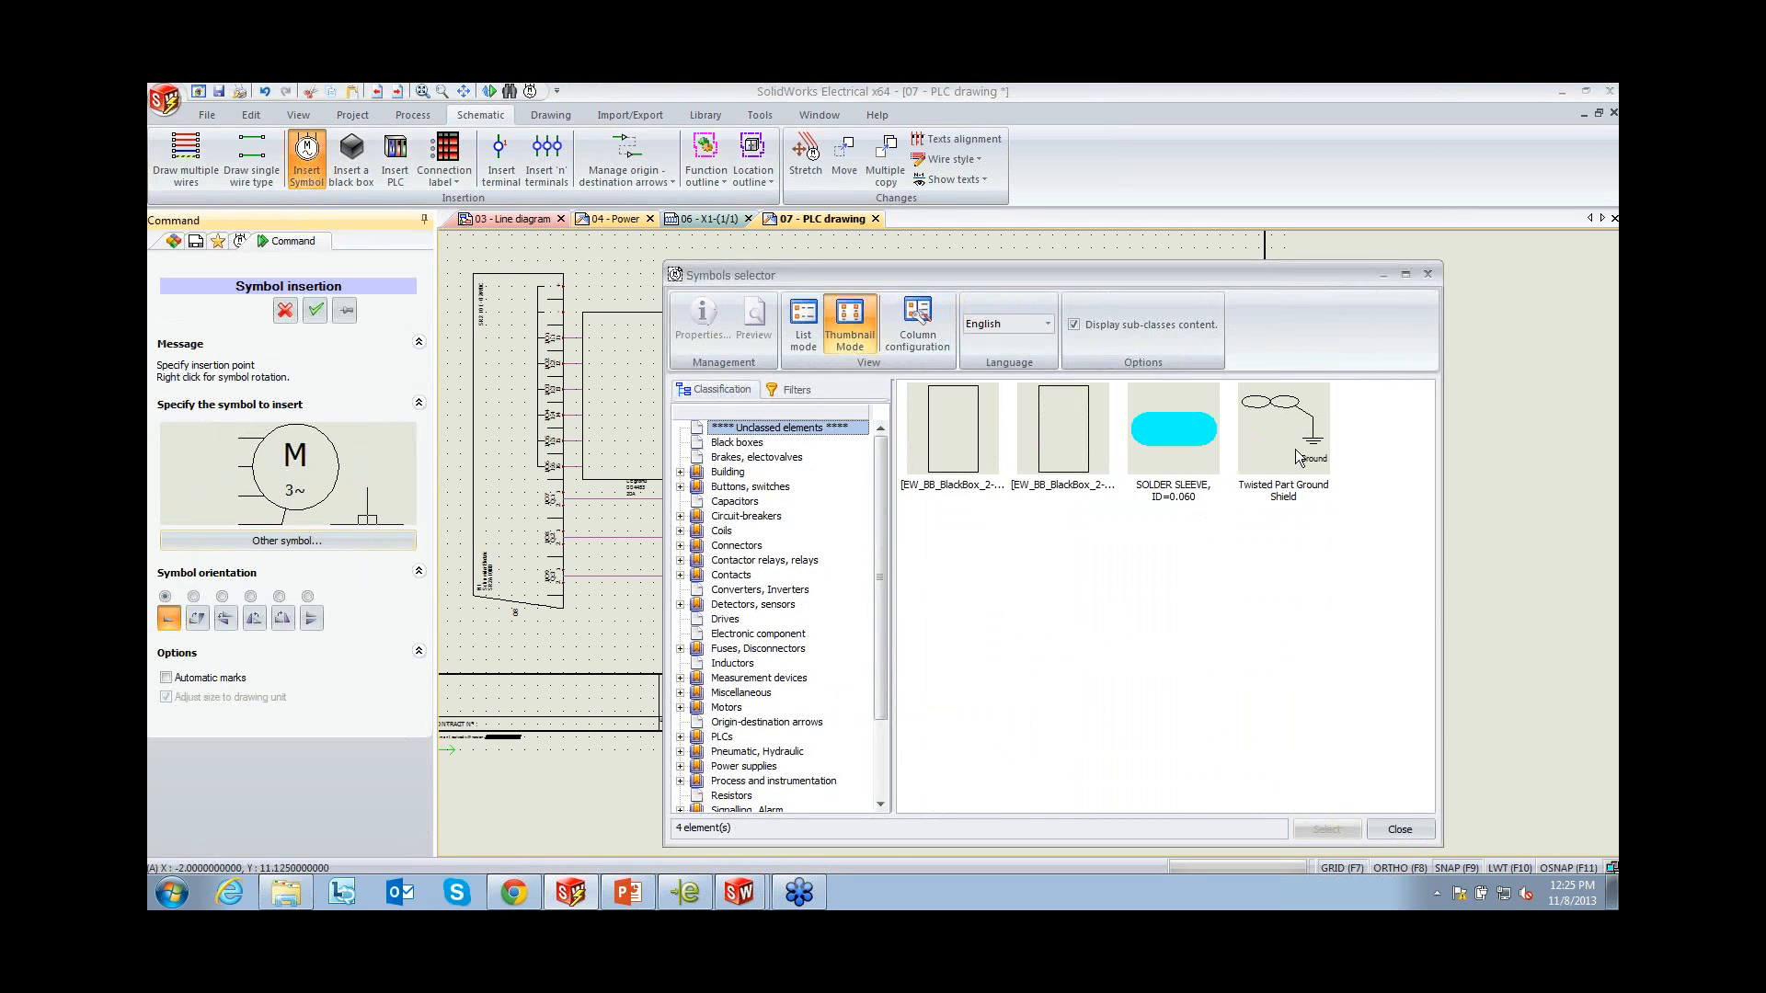
pyautogui.doubleClick(1297, 457)
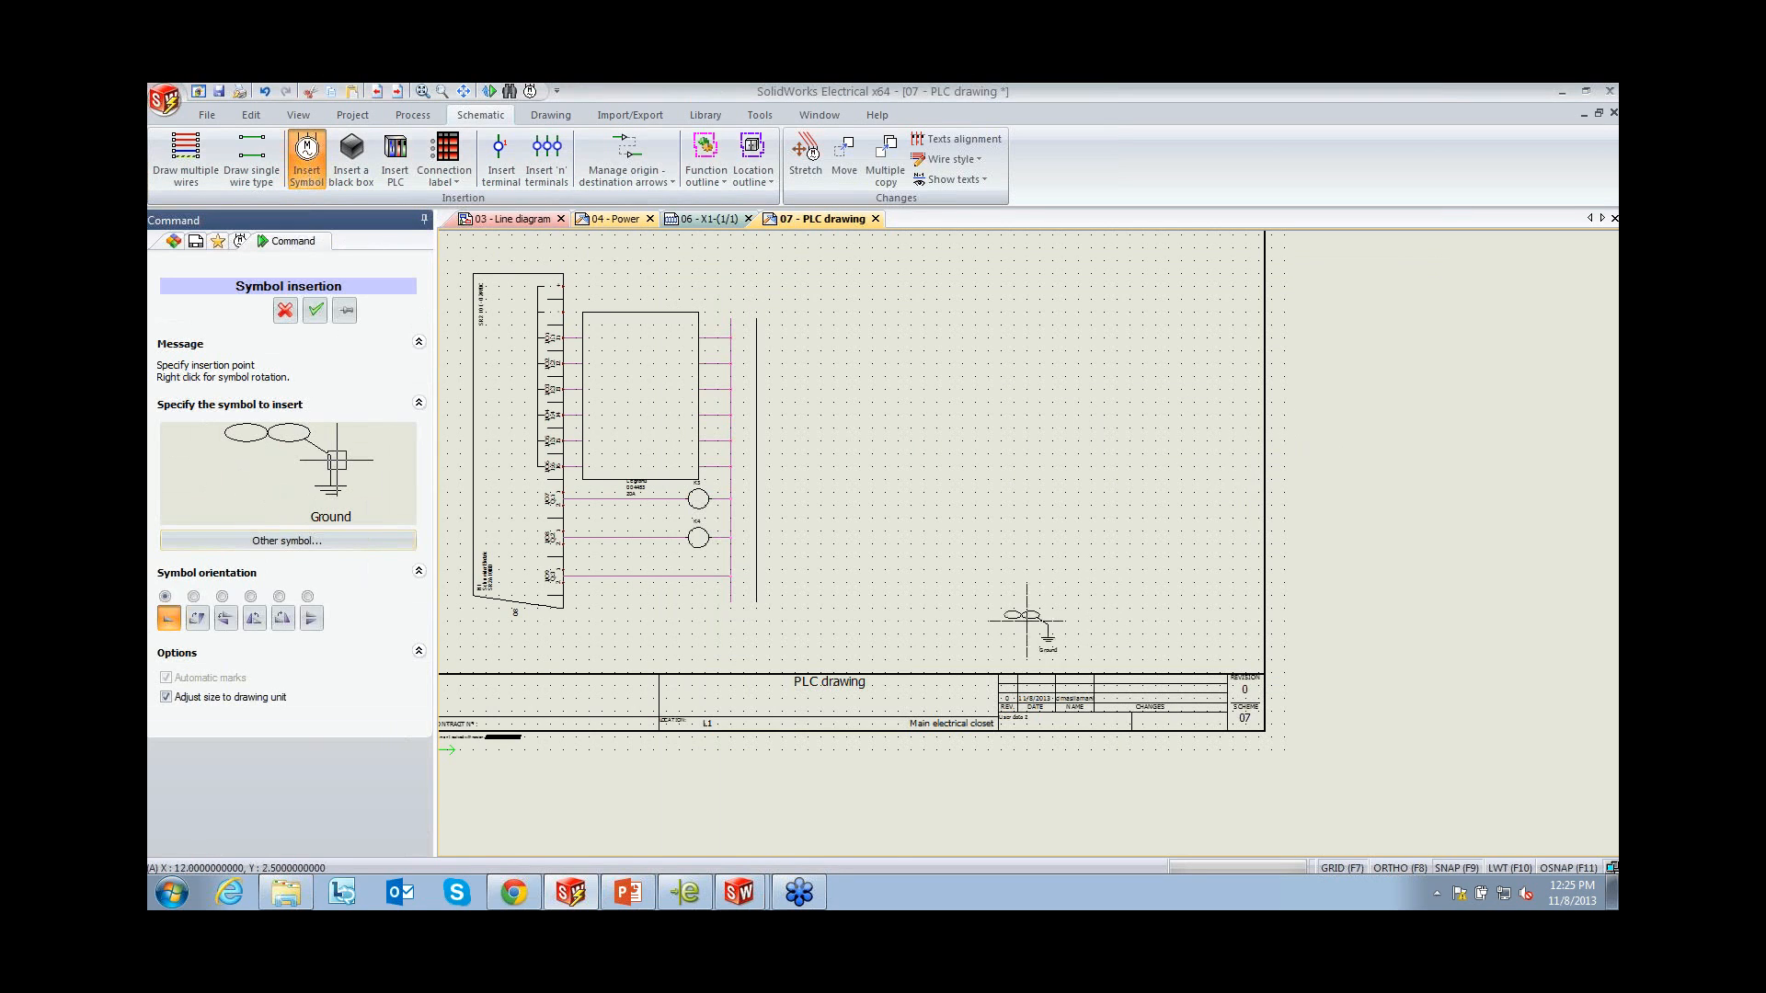
pyautogui.click(755, 596)
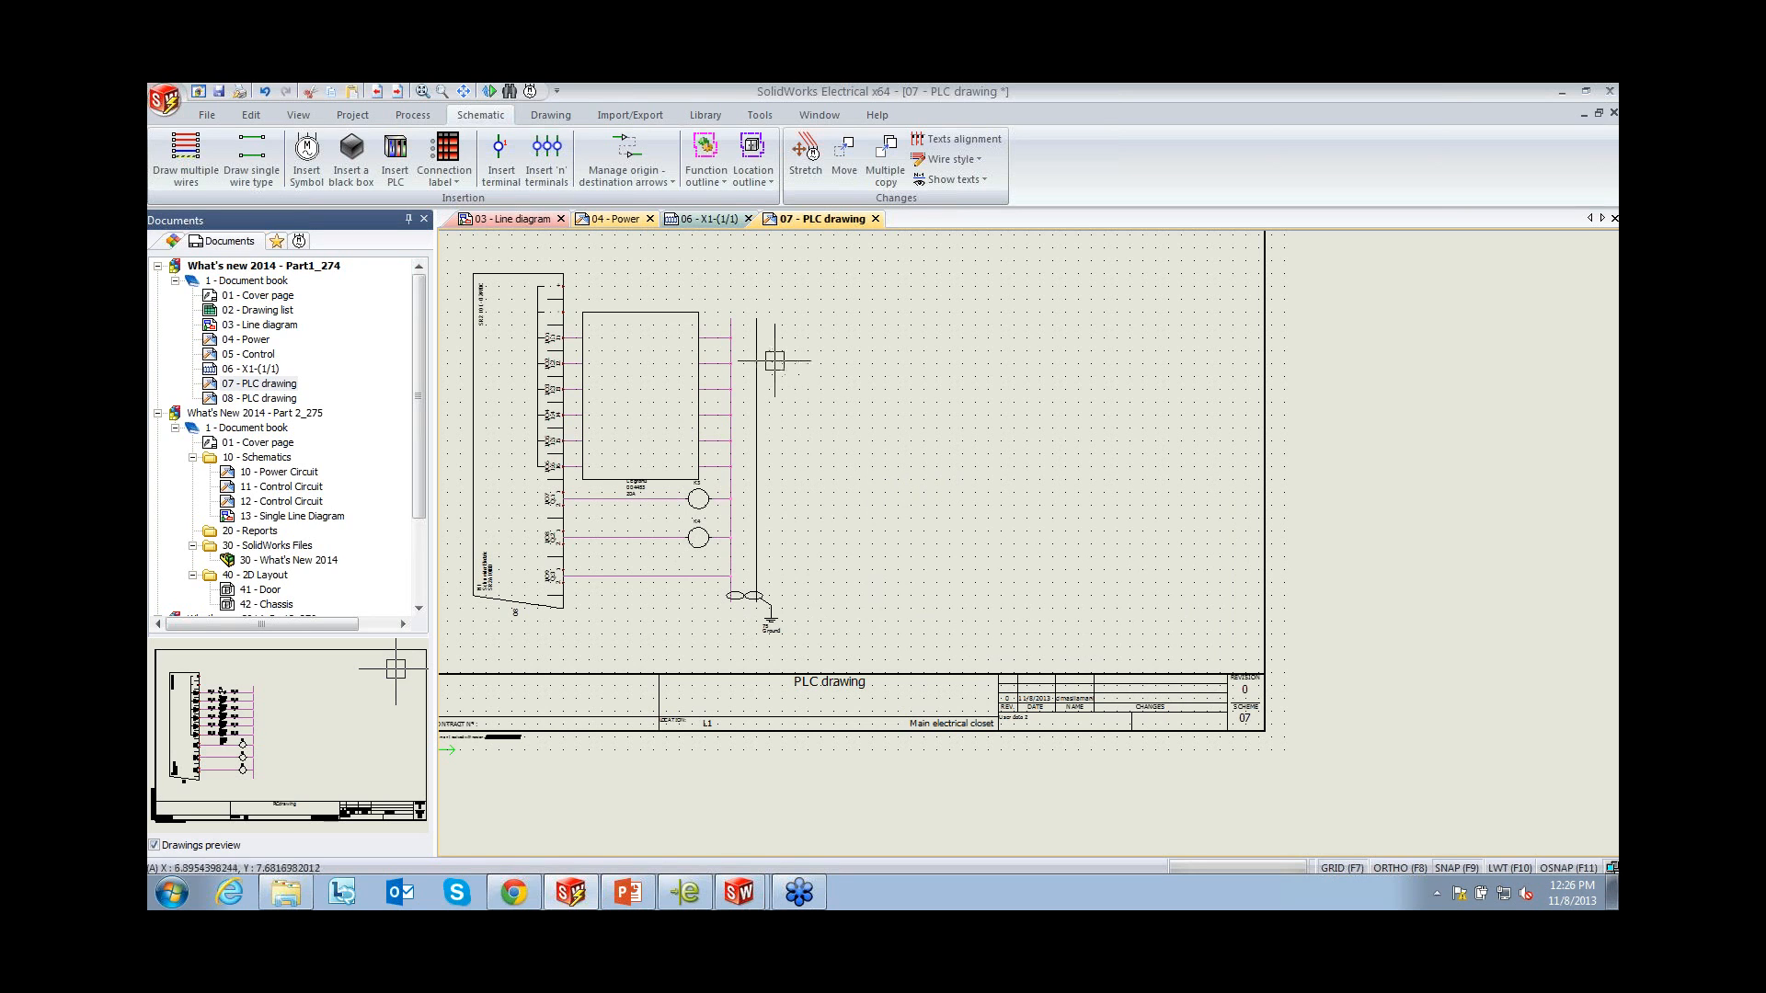
# From the 04 - Power drawing, open the origin-destination manager and set 07 - PLC drawing as its second drawing
pyautogui.click(618, 219)
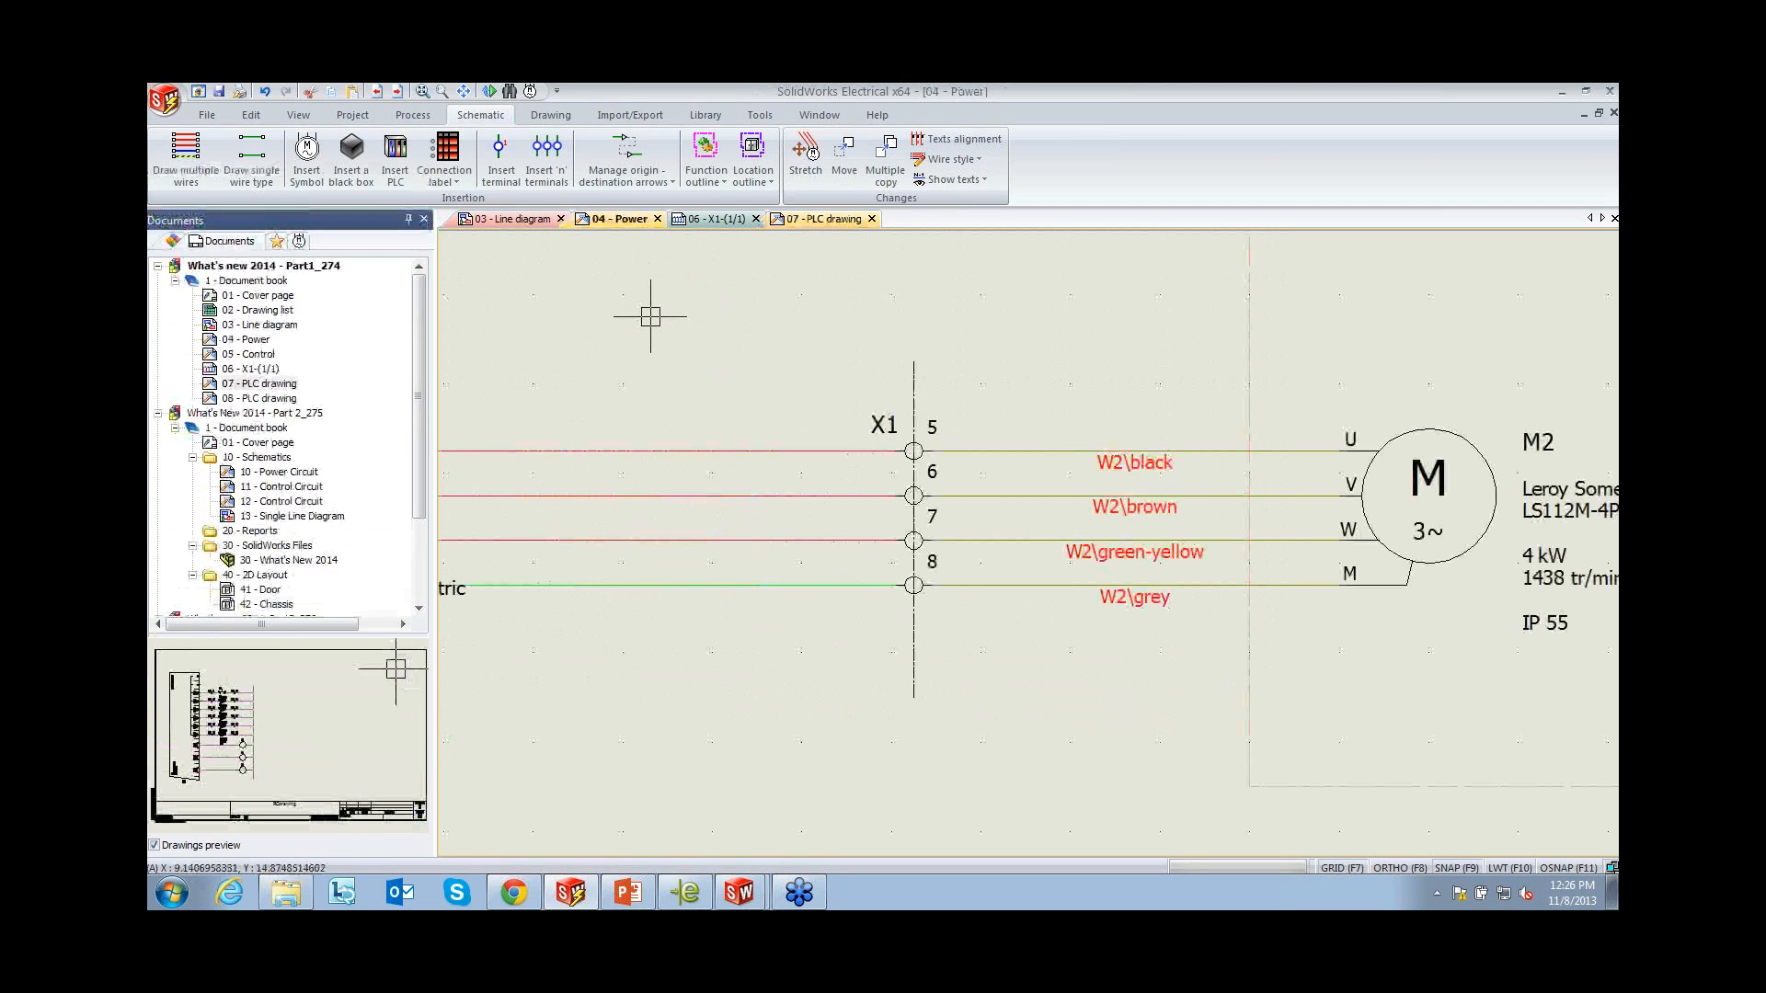
pyautogui.scroll(-5, 650, 317)
pyautogui.moveTo(721, 631); pyautogui.dragTo(807, 514, button='middle')
pyautogui.scroll(-1, 810, 511)
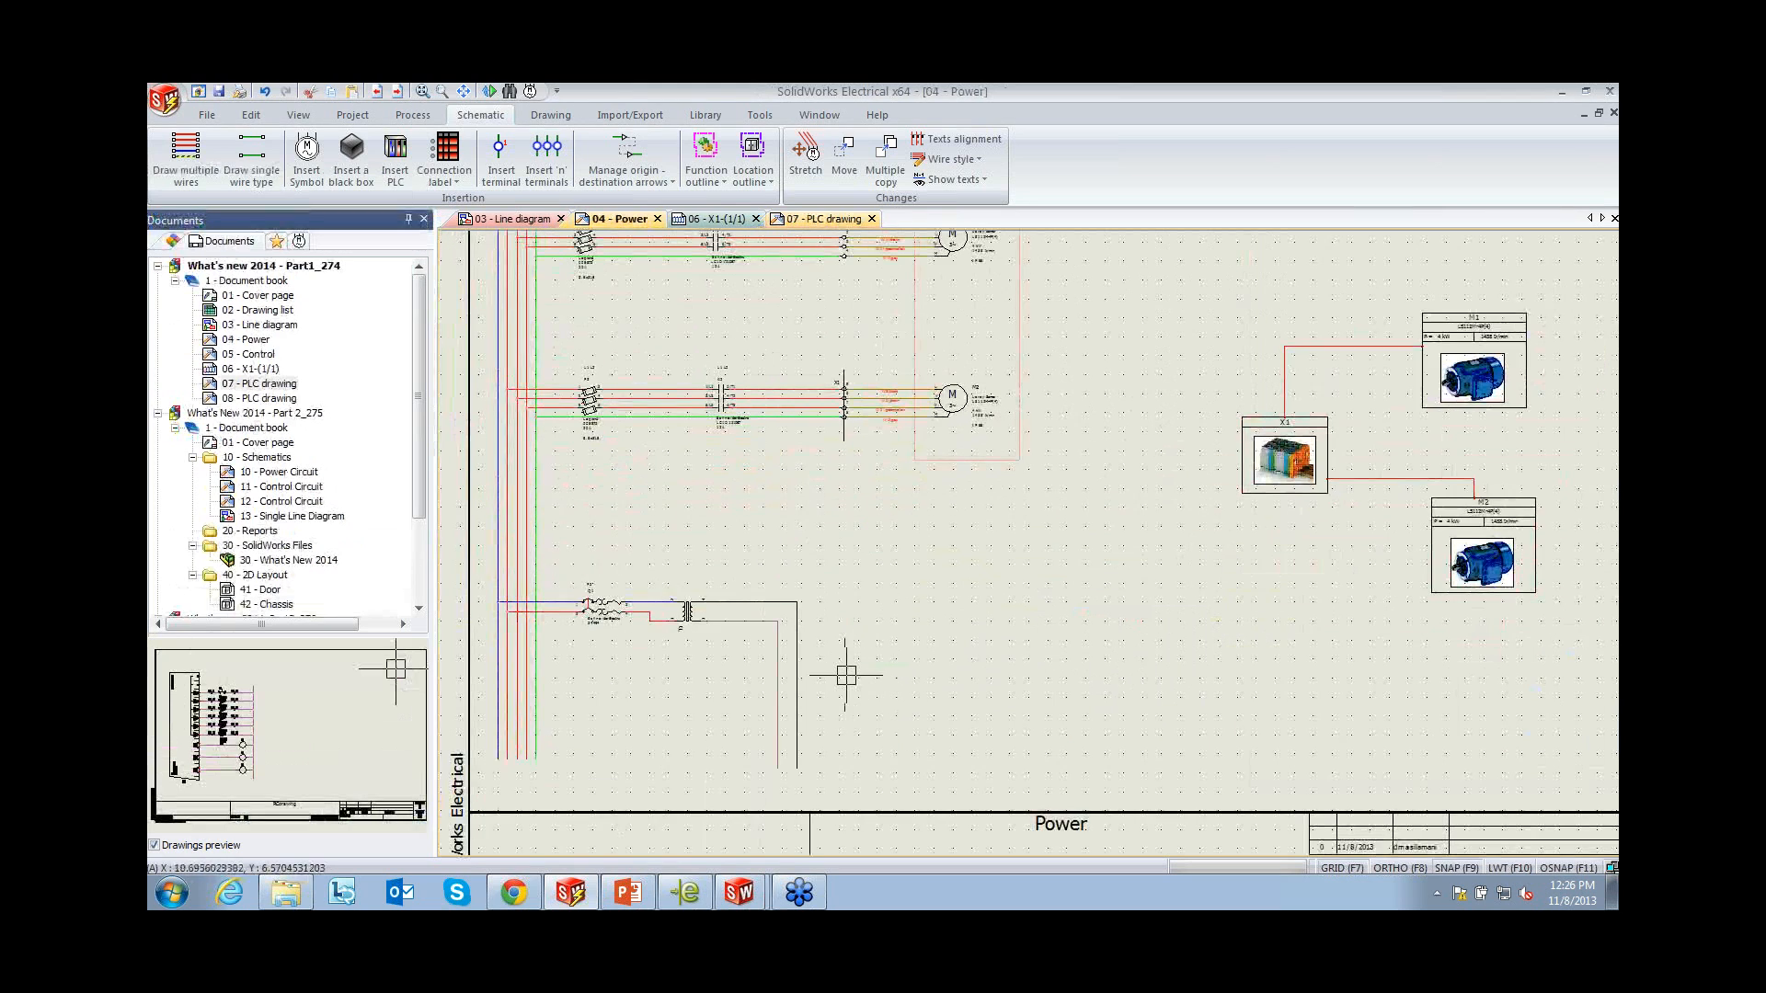
pyautogui.click(626, 157)
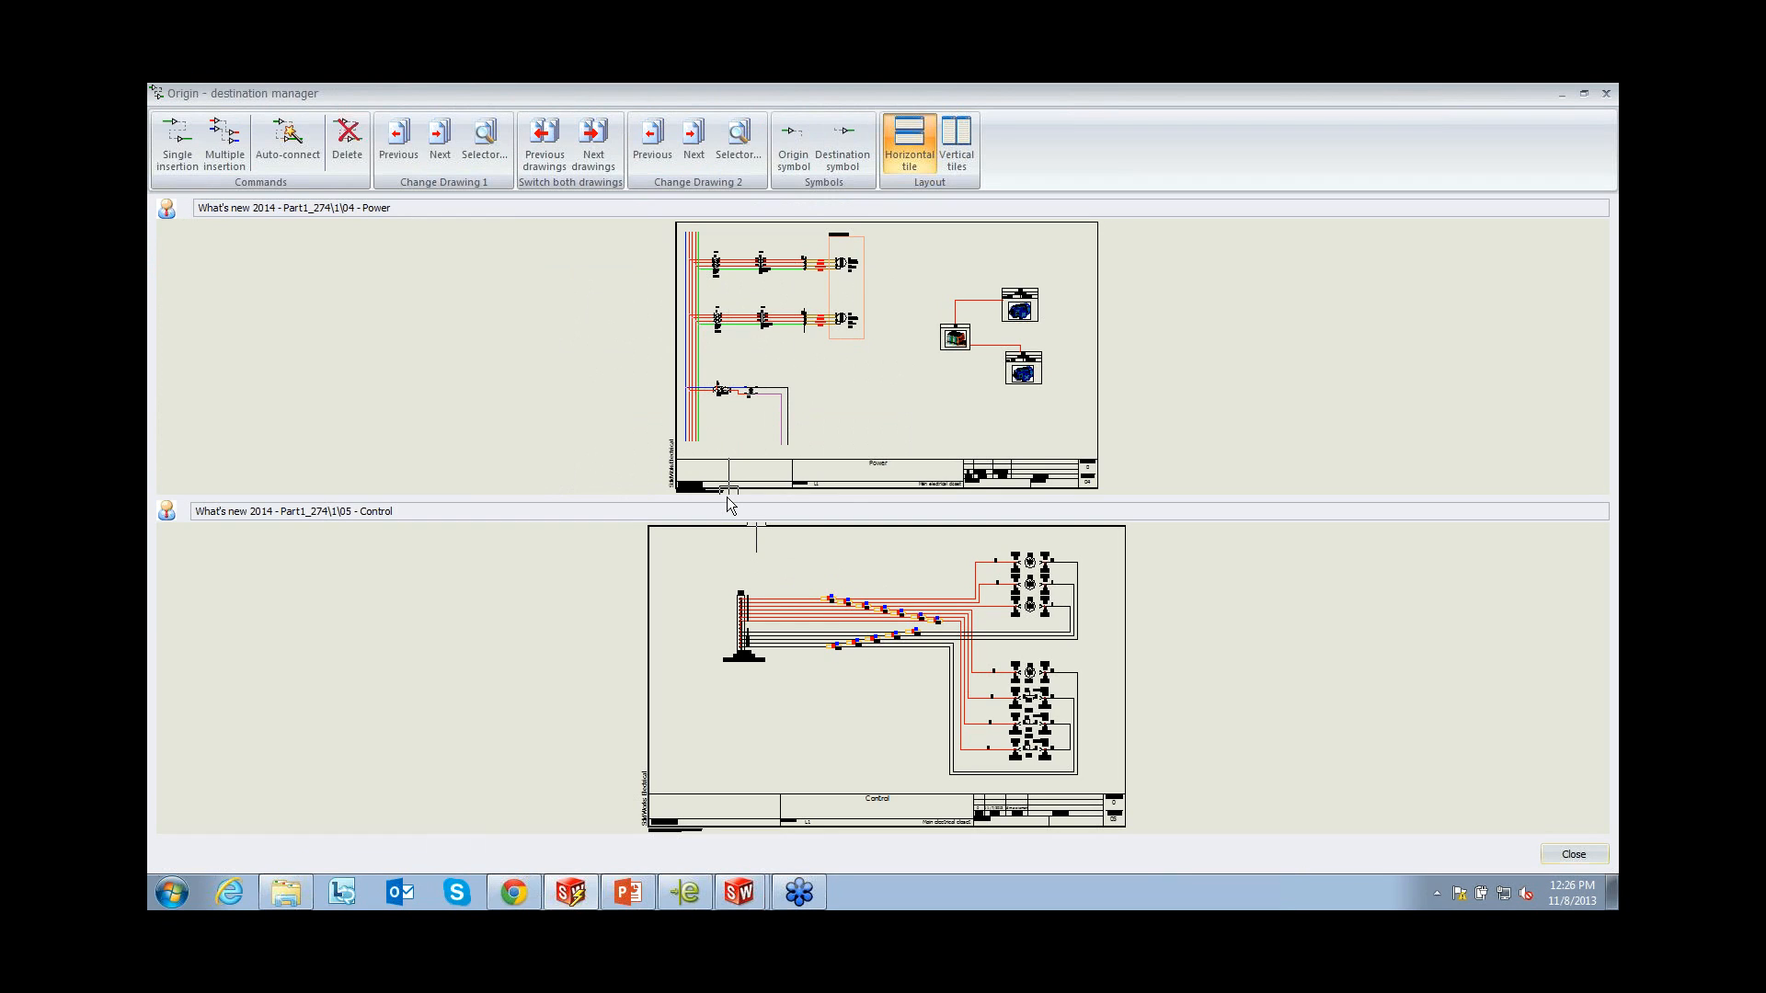
pyautogui.click(693, 157)
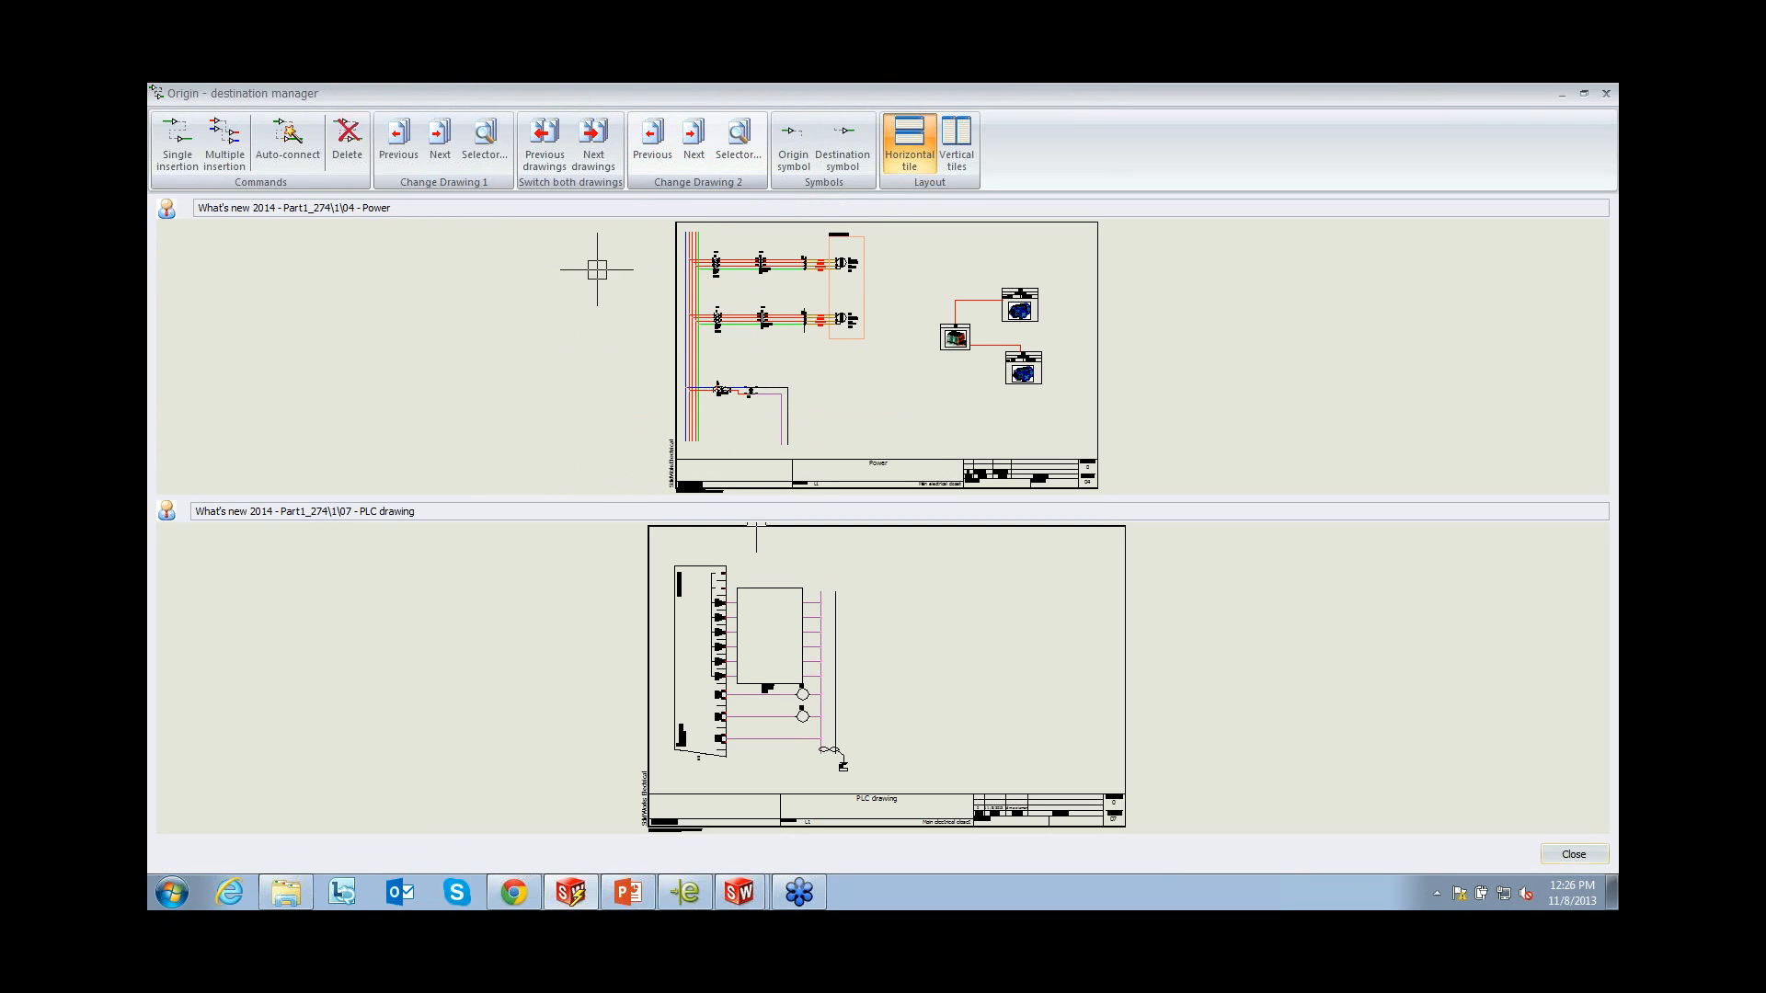
# Link the transformer's purple and black wires in 04 - Power to the matching PLC drawing wires with single origin-destination arrows and inspect the arrows
pyautogui.click(176, 158)
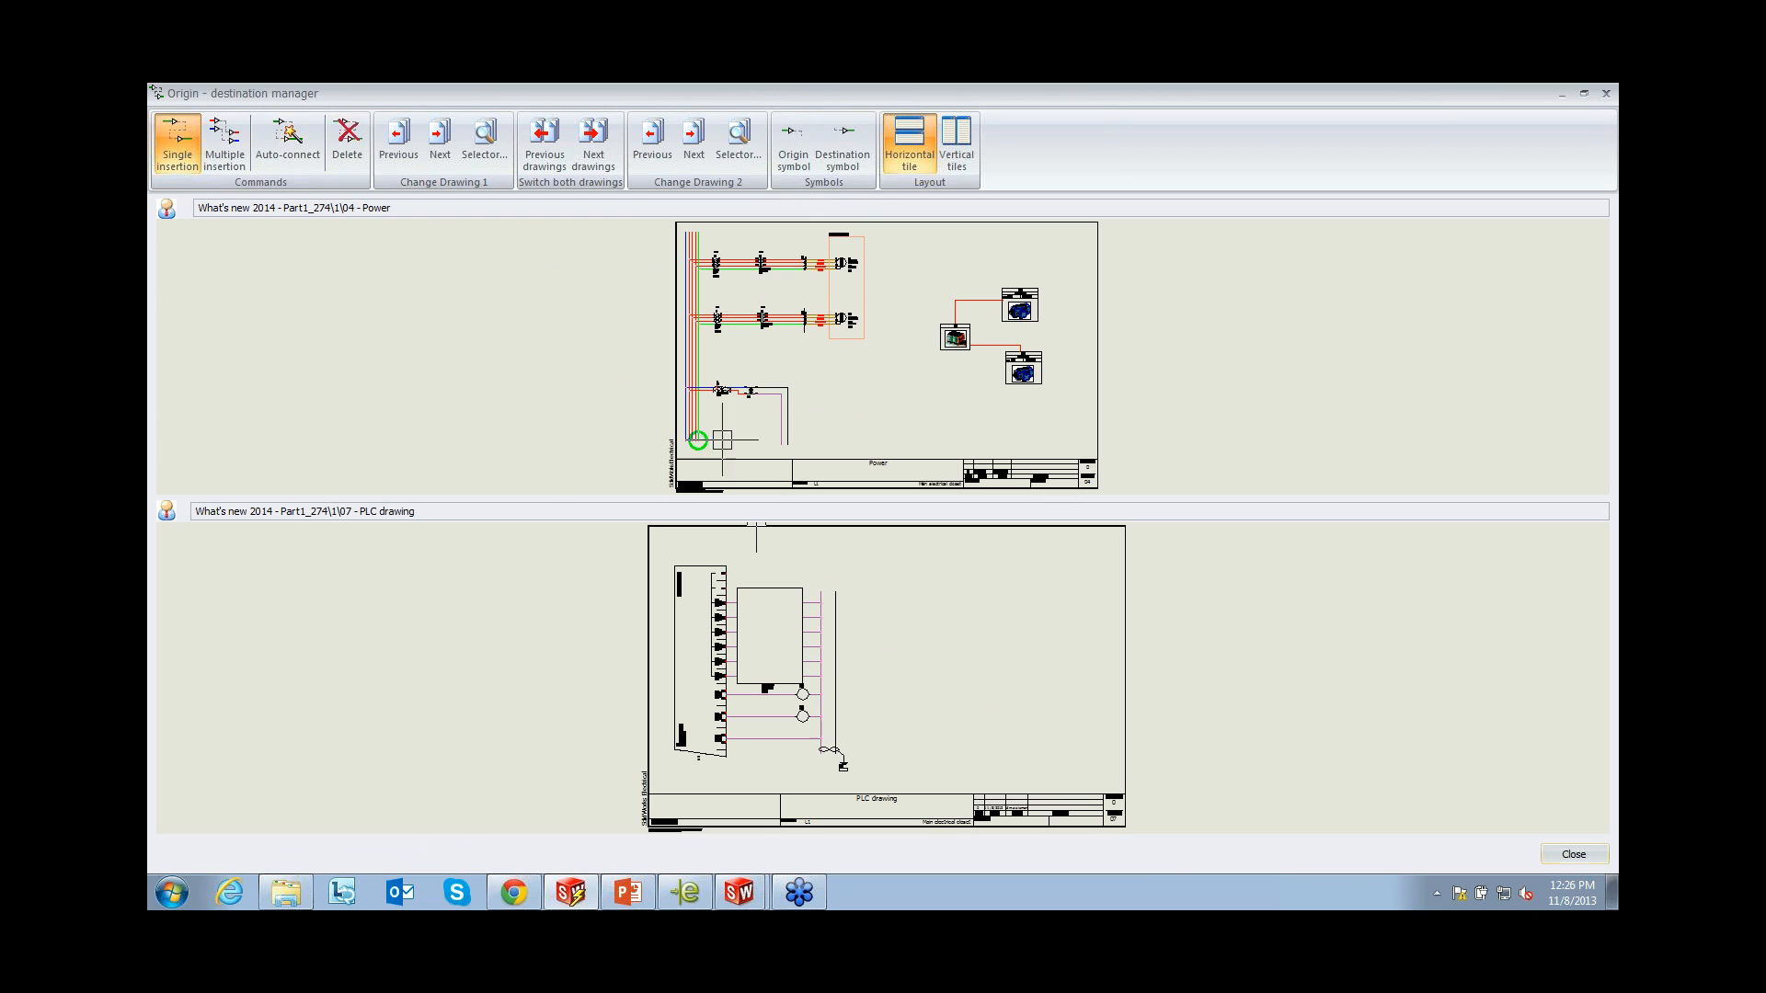
pyautogui.click(821, 586)
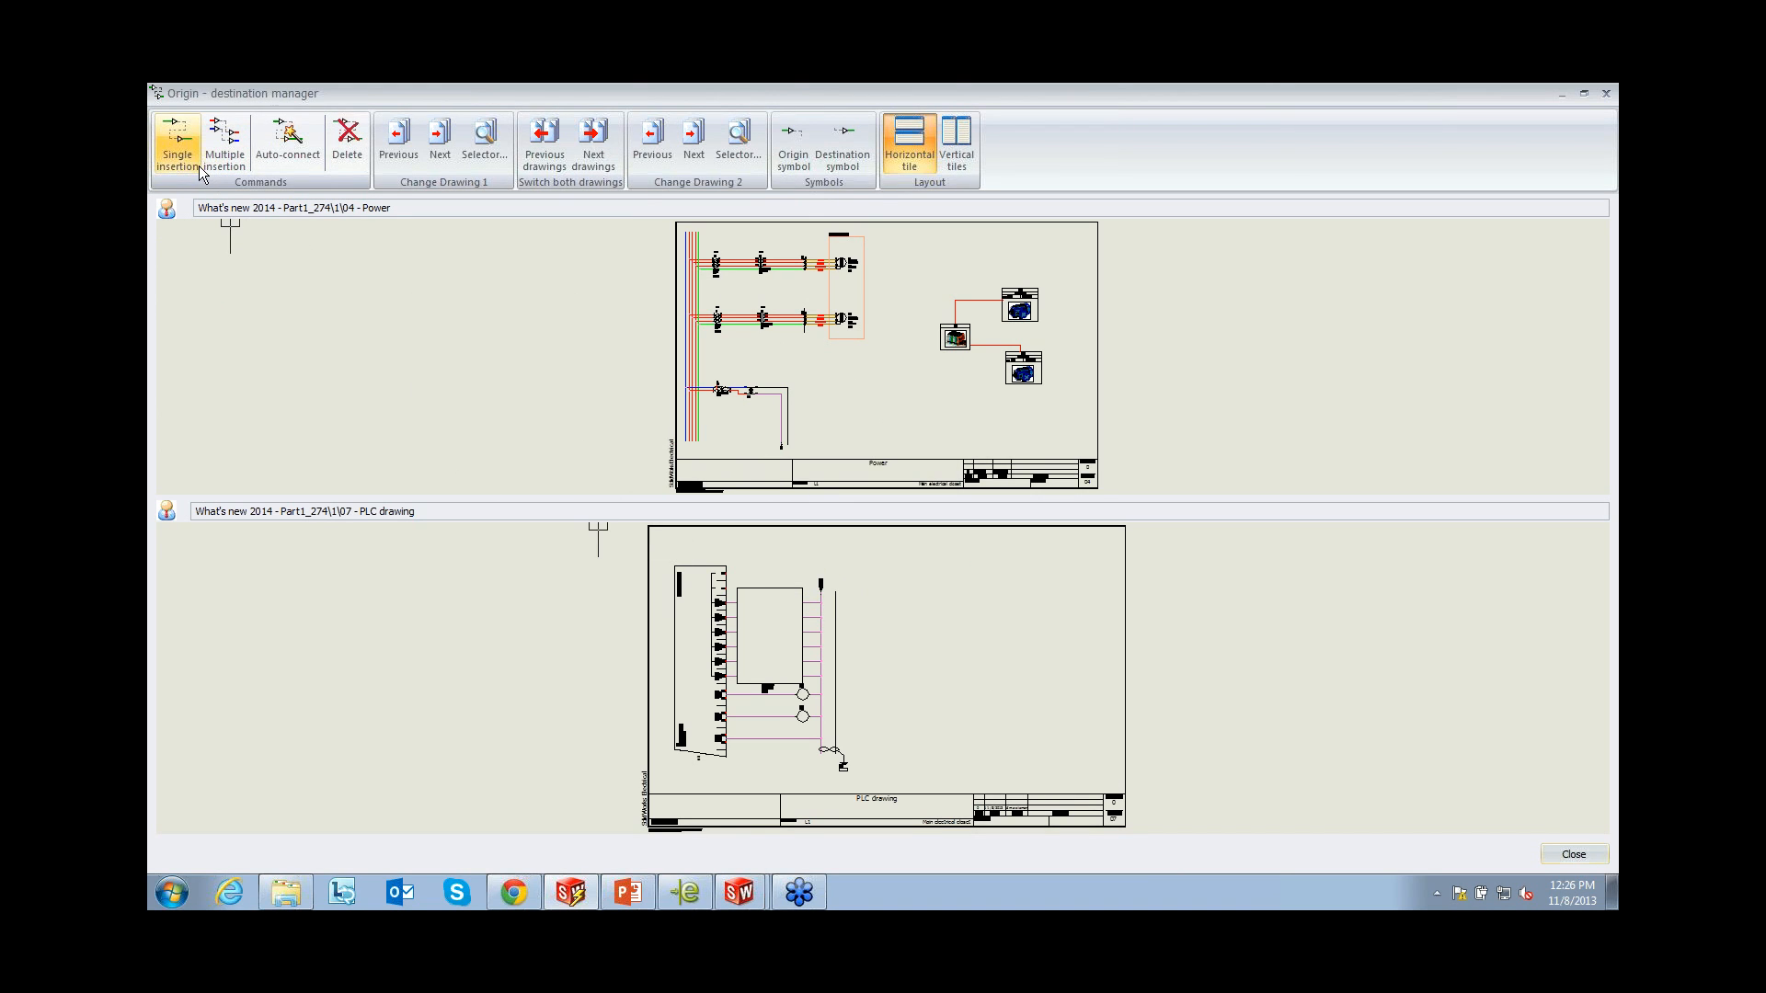
pyautogui.click(164, 160)
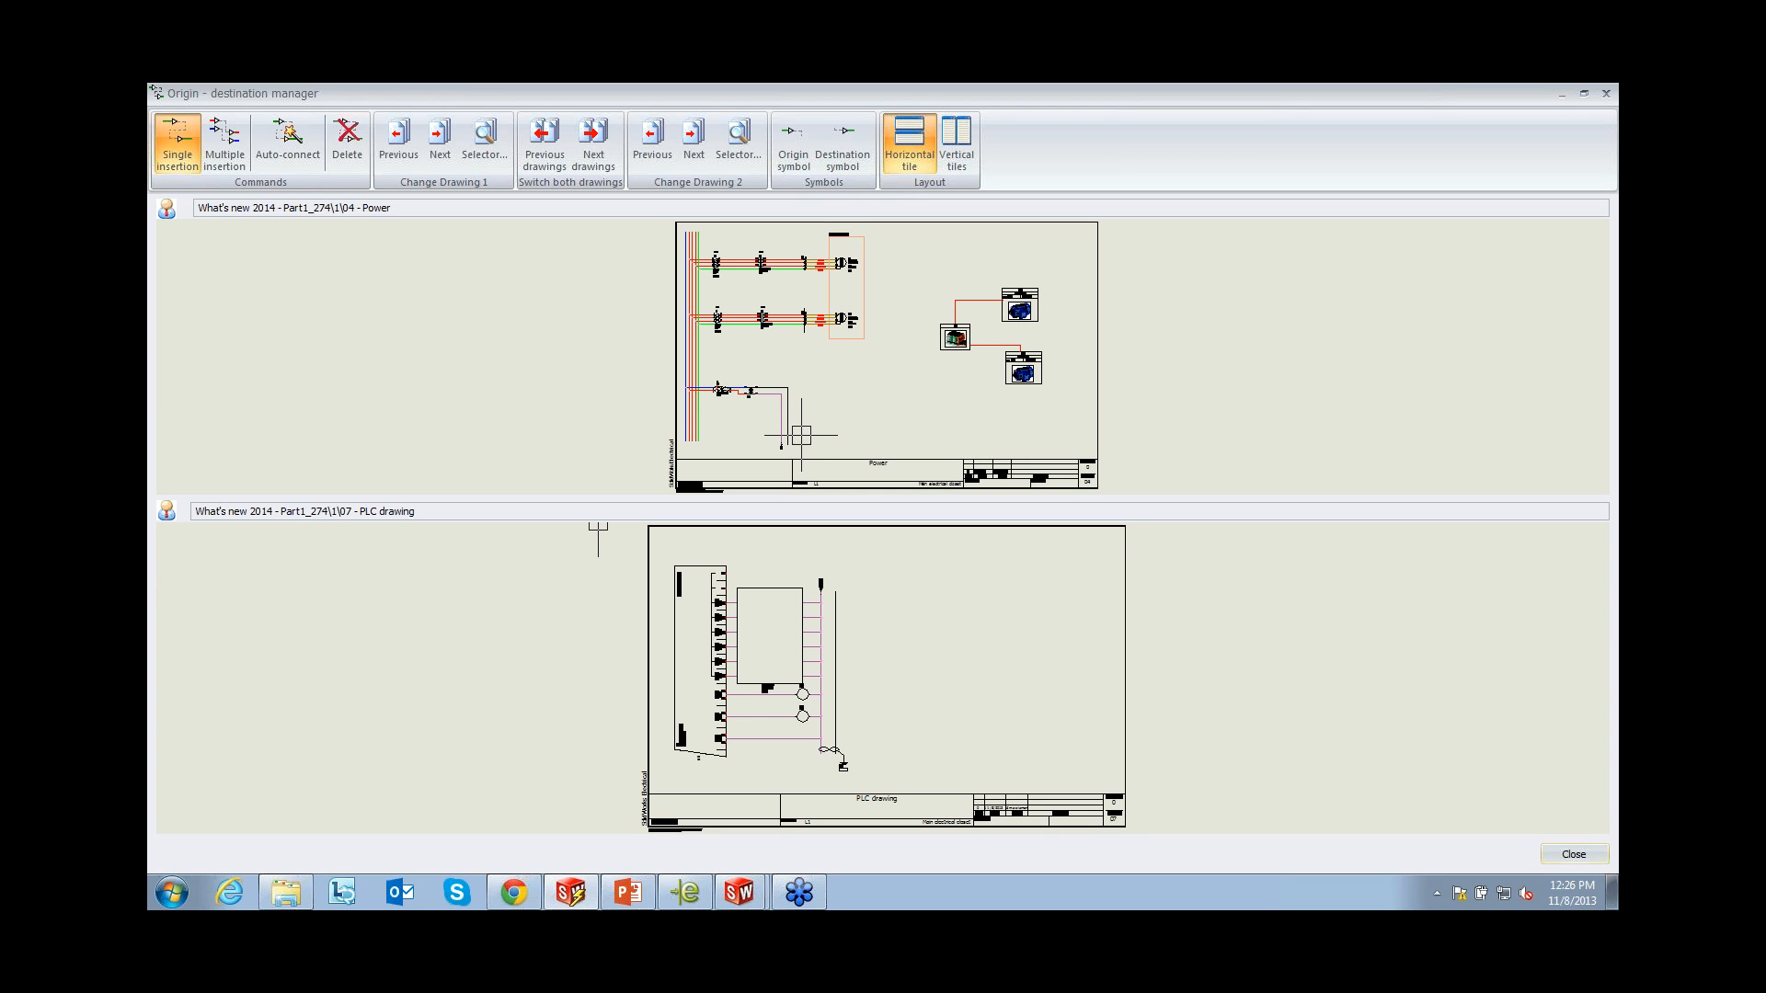
pyautogui.click(837, 585)
pyautogui.click(1566, 854)
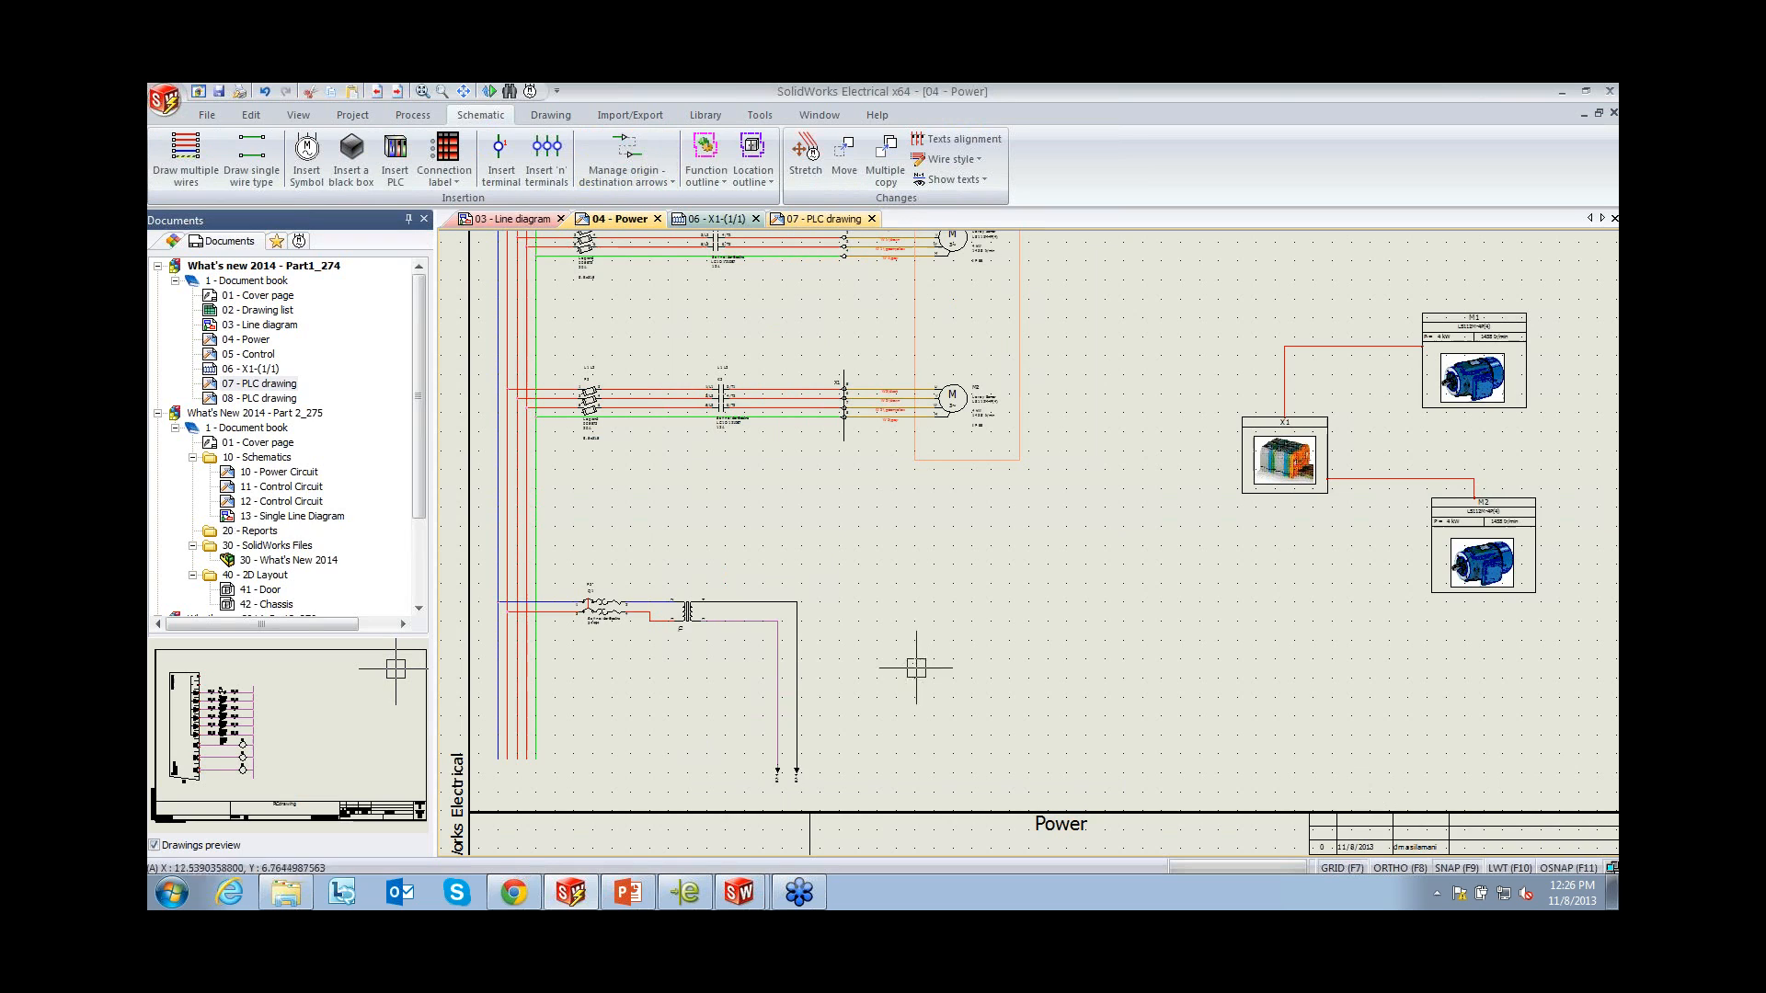
pyautogui.scroll(4, 767, 772)
pyautogui.scroll(3, 767, 773)
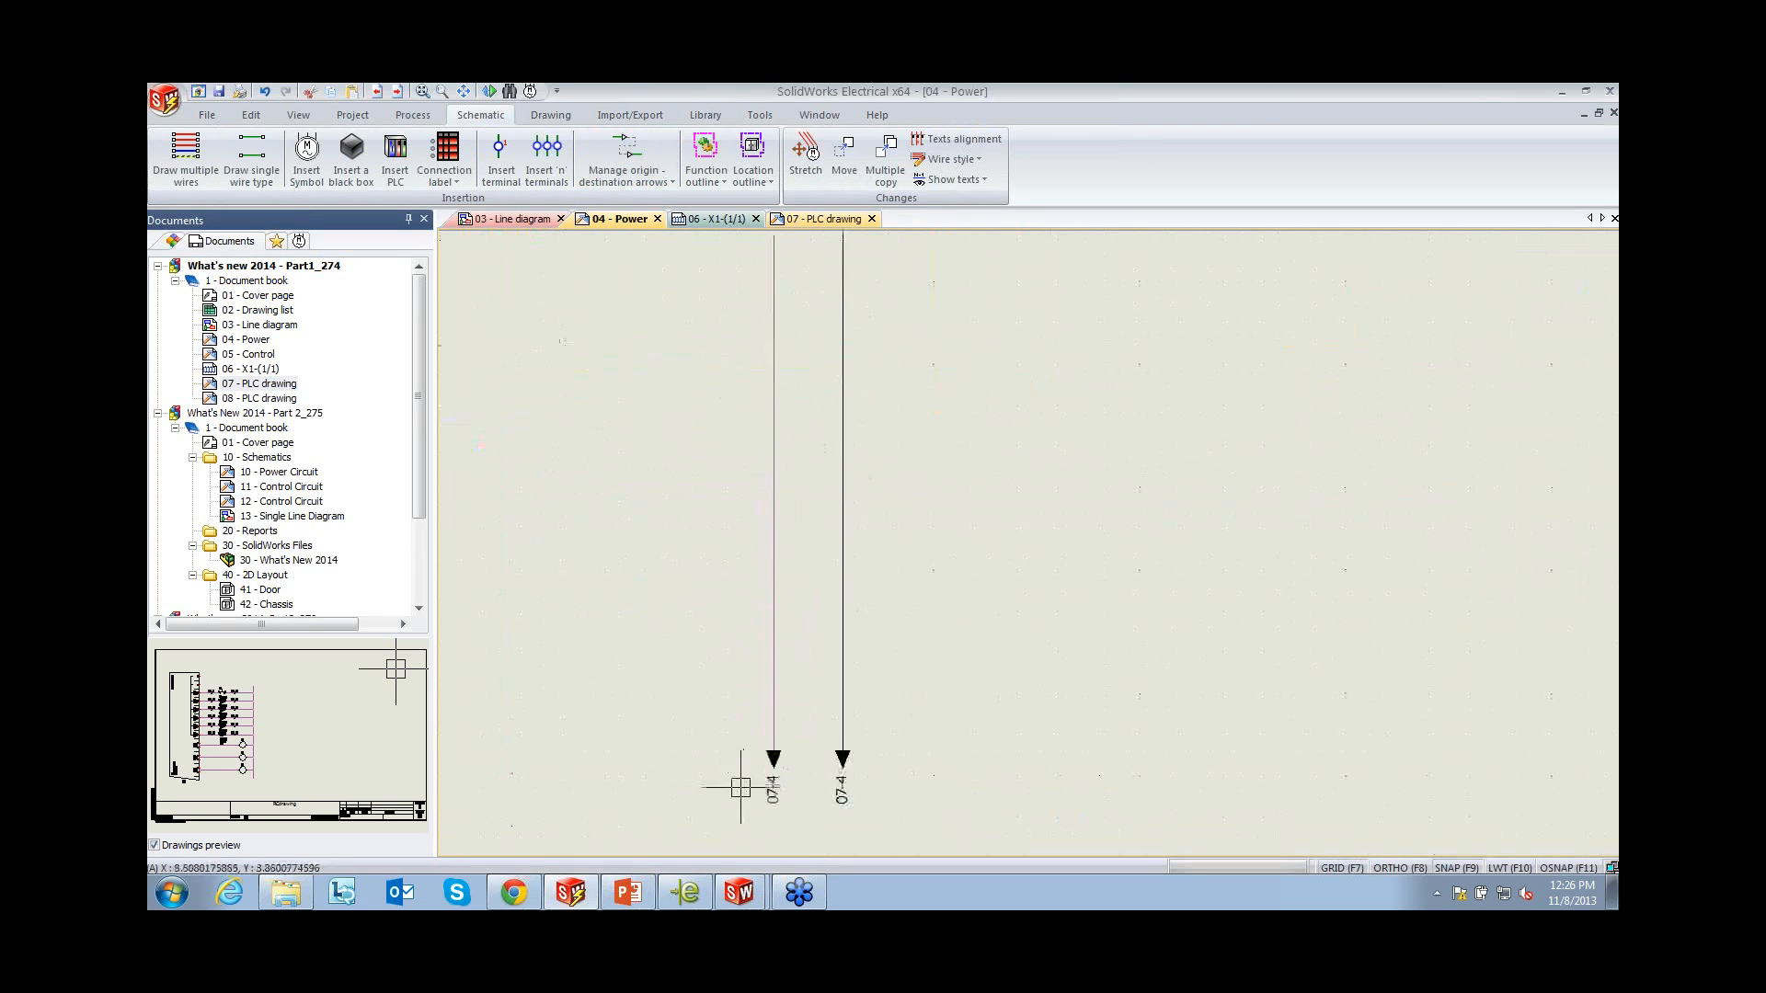
# Follow the origin-destination arrows from 04 - Power to 07 - PLC drawing and back, checking both linked wires
pyautogui.doubleClick(778, 755)
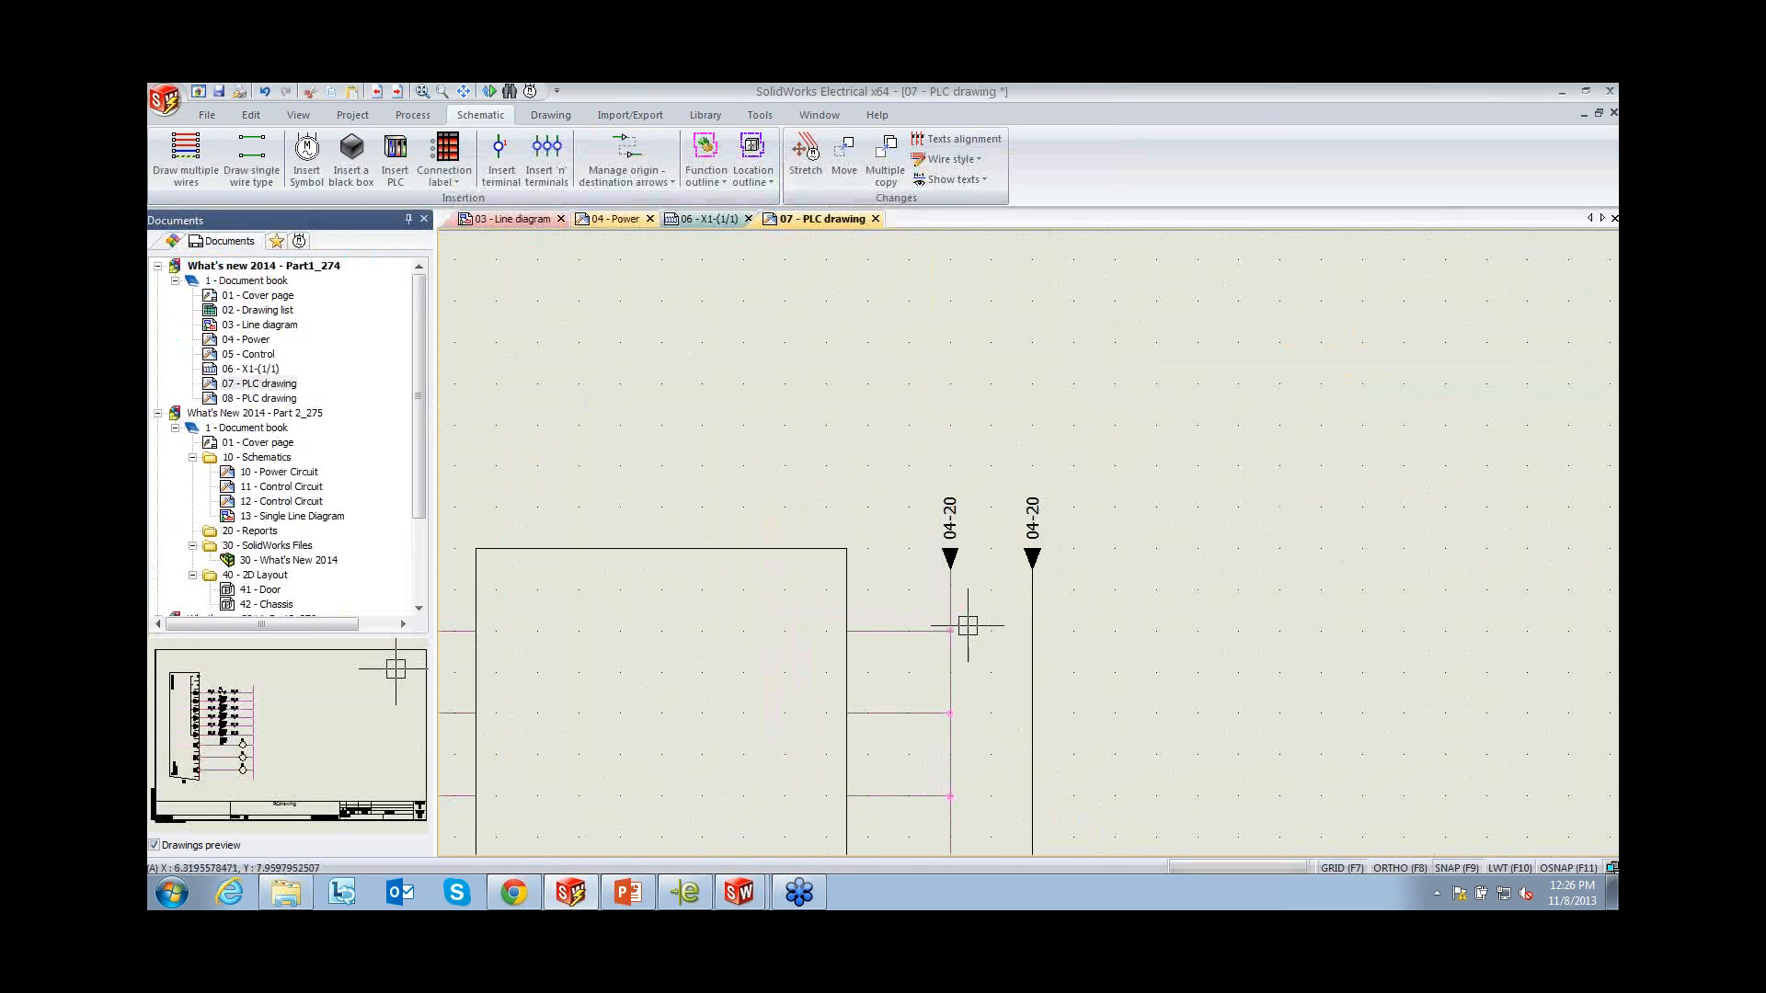
pyautogui.scroll(-3, 1084, 606)
pyautogui.moveTo(1084, 606); pyautogui.dragTo(1068, 443, button='middle')
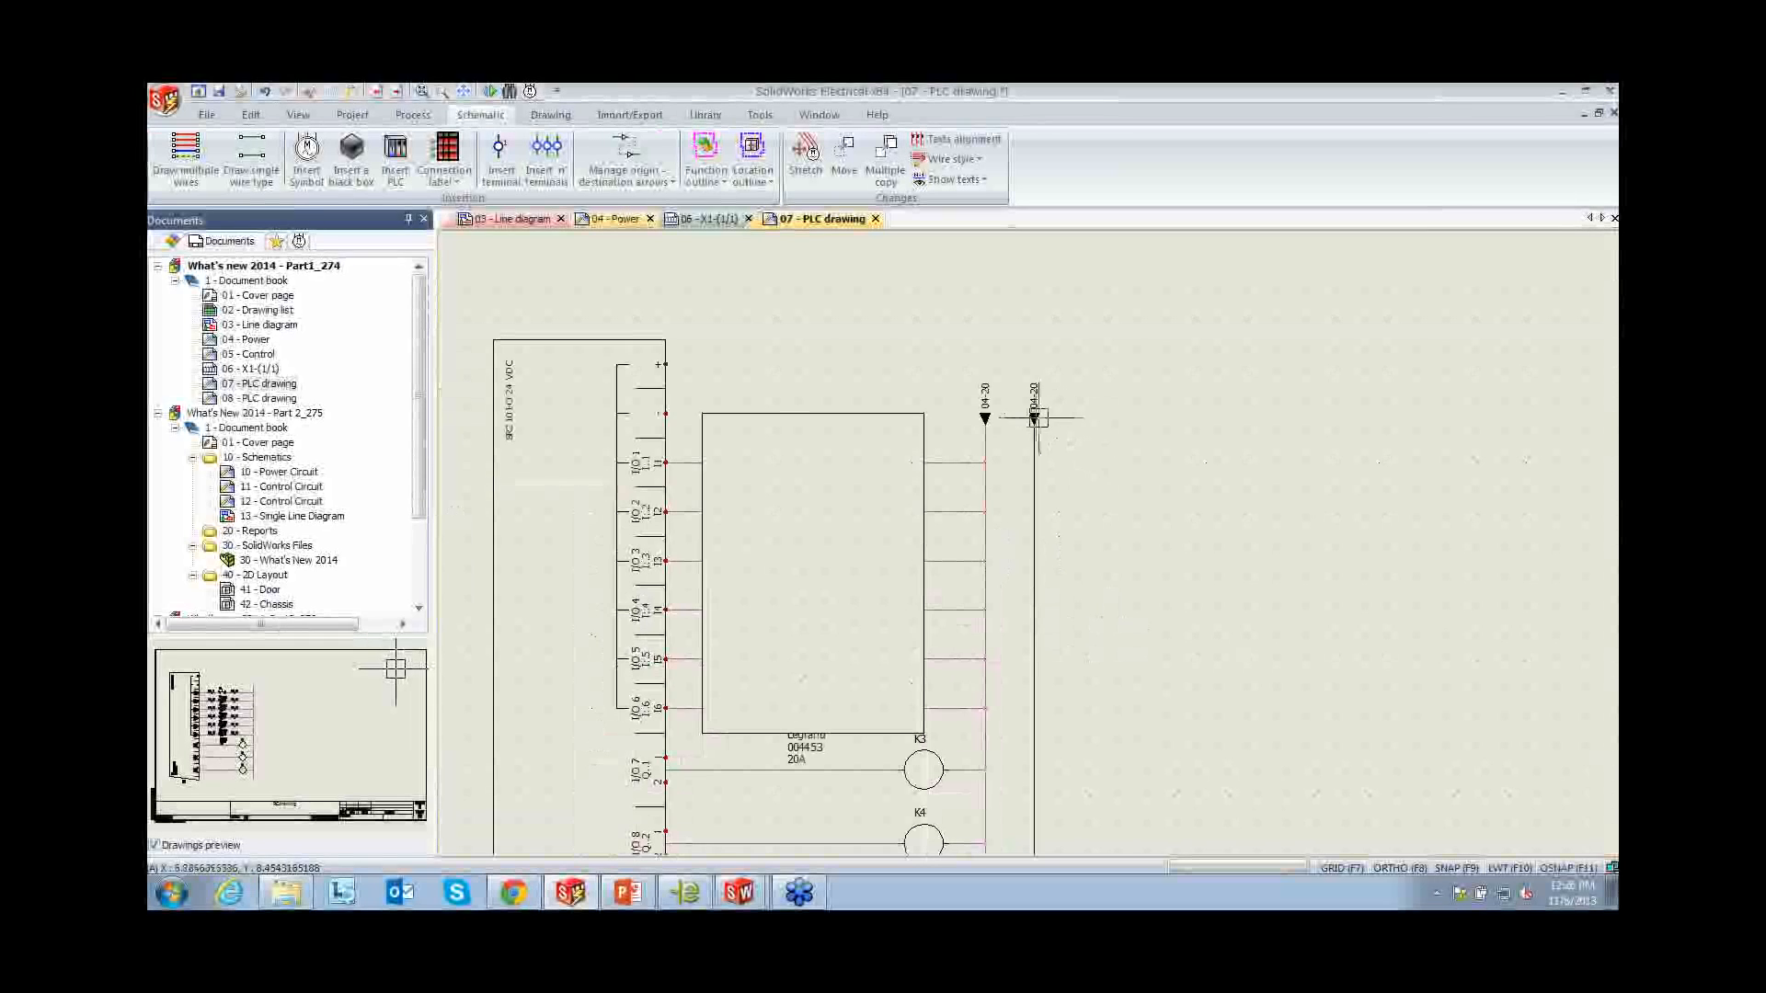
pyautogui.doubleClick(1035, 416)
pyautogui.scroll(-6, 1096, 604)
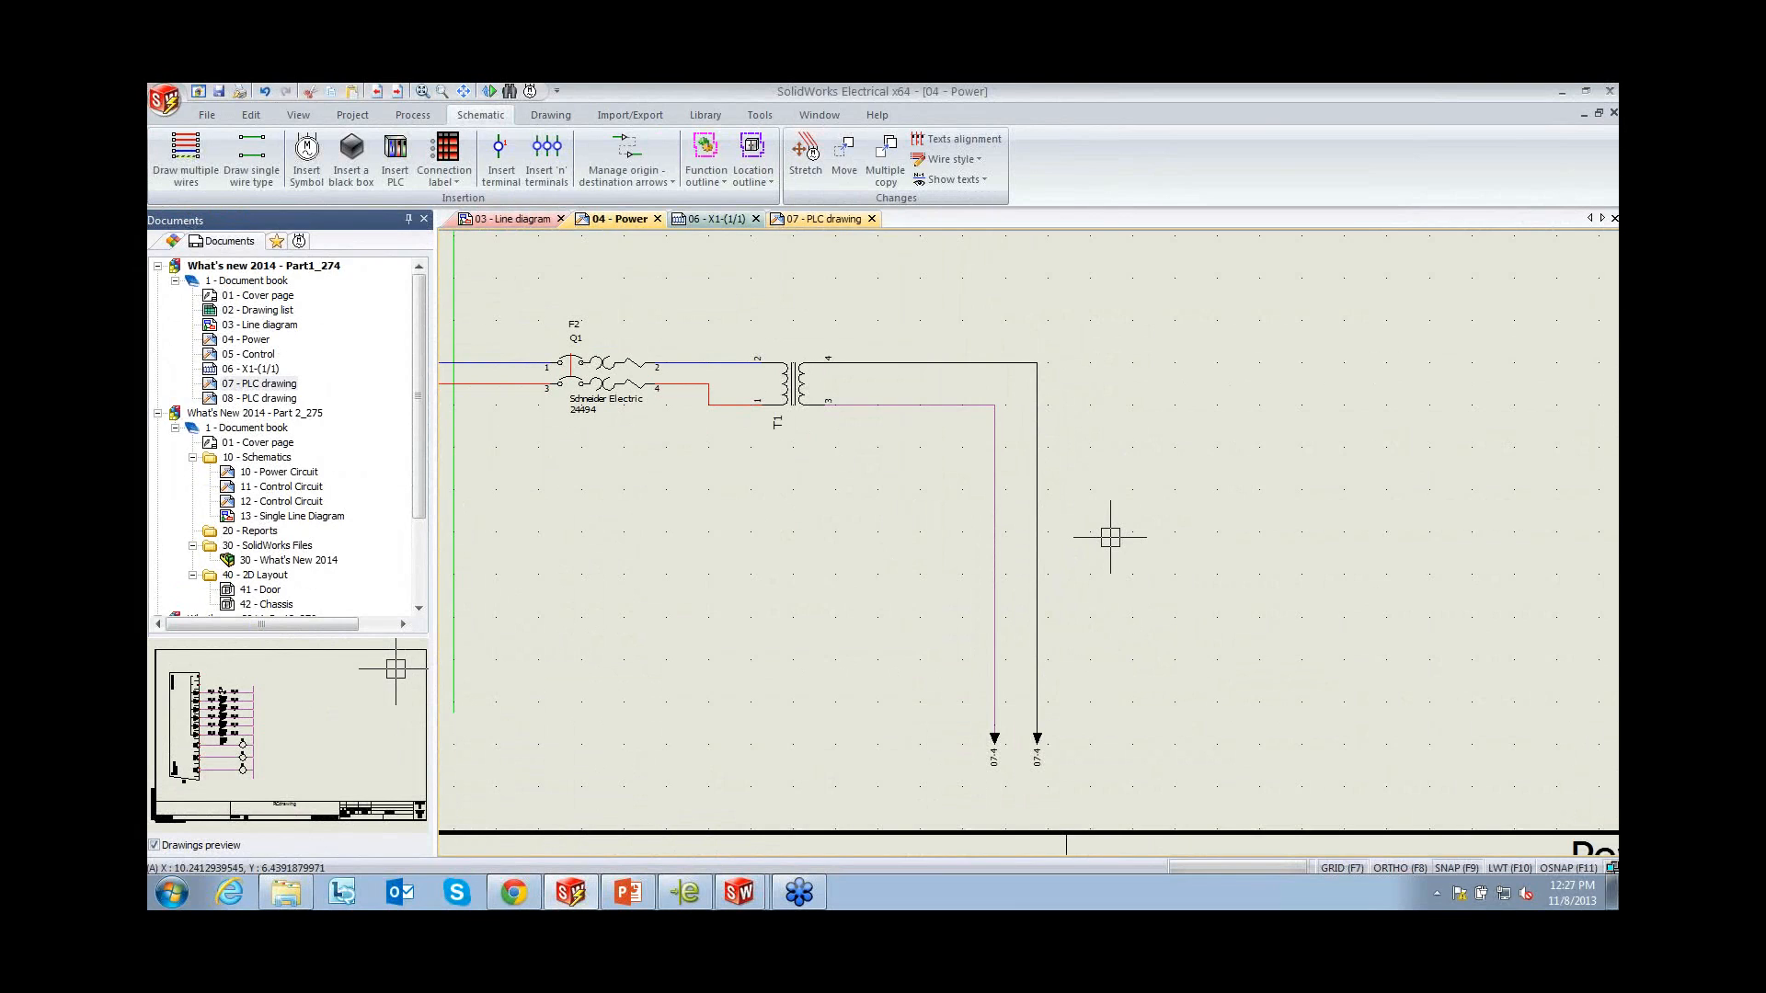
pyautogui.scroll(-1, 1111, 537)
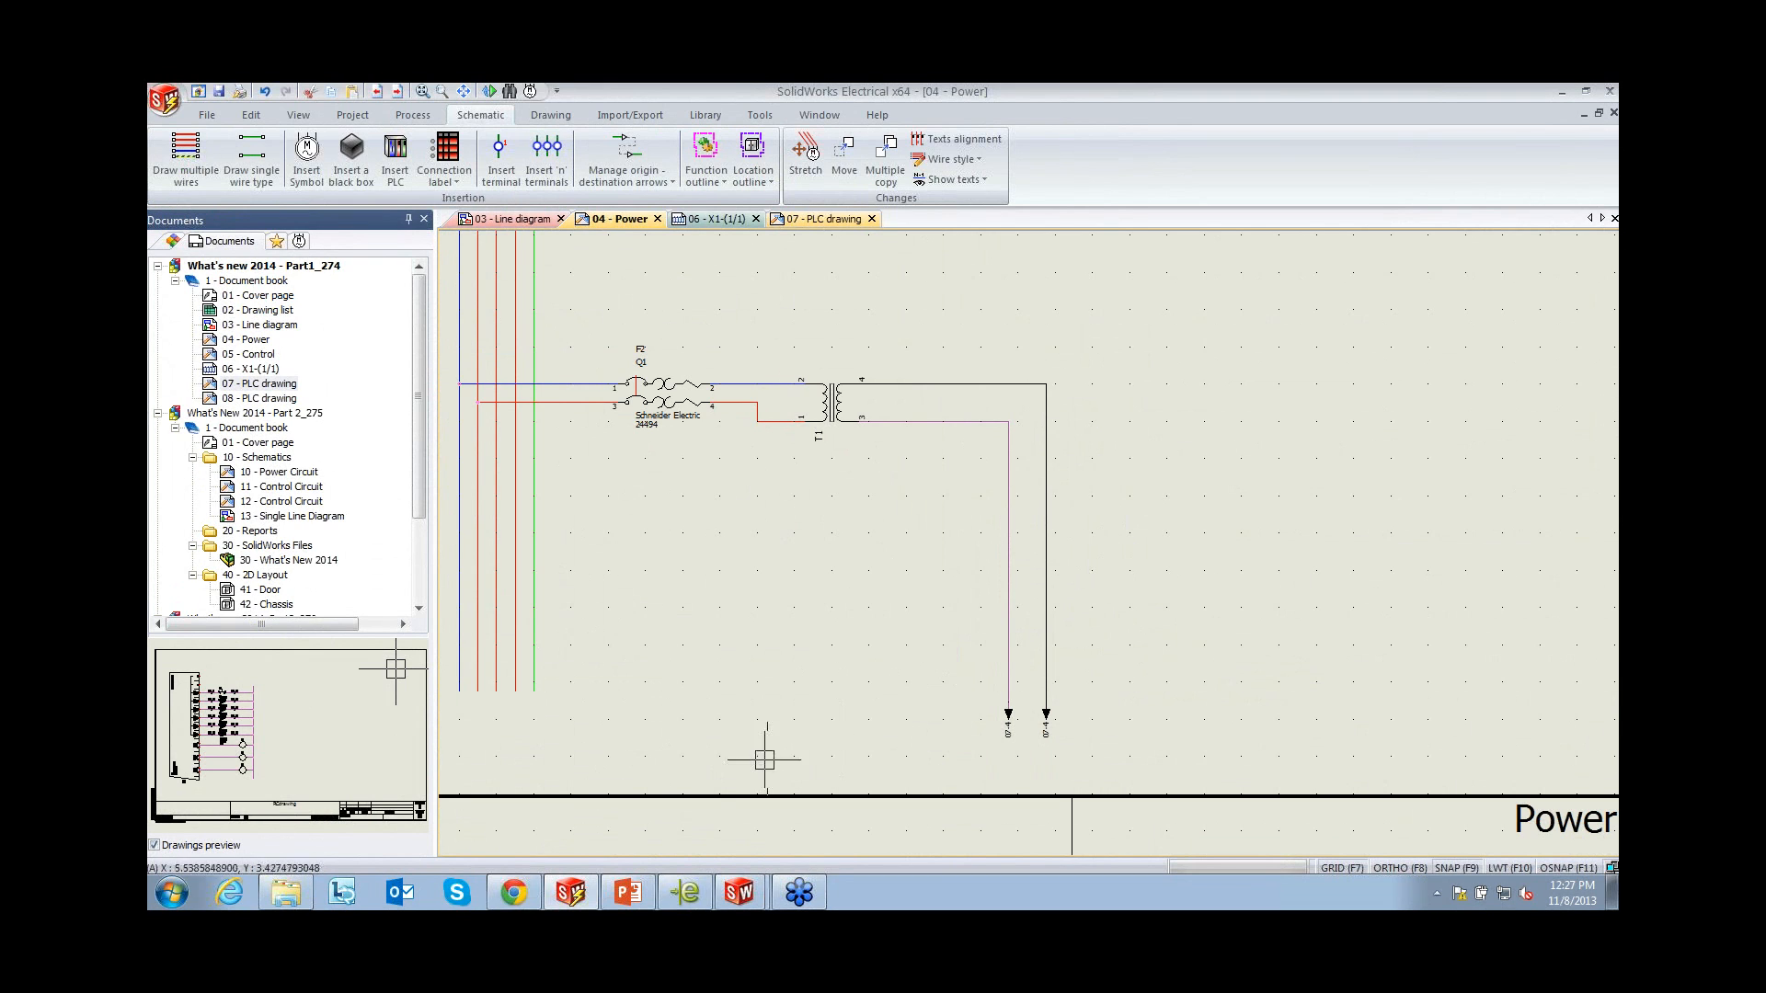
# Switch to the PowerPoint presentation and start the slide show from the Redefine Design Methods slide
pyautogui.click(627, 892)
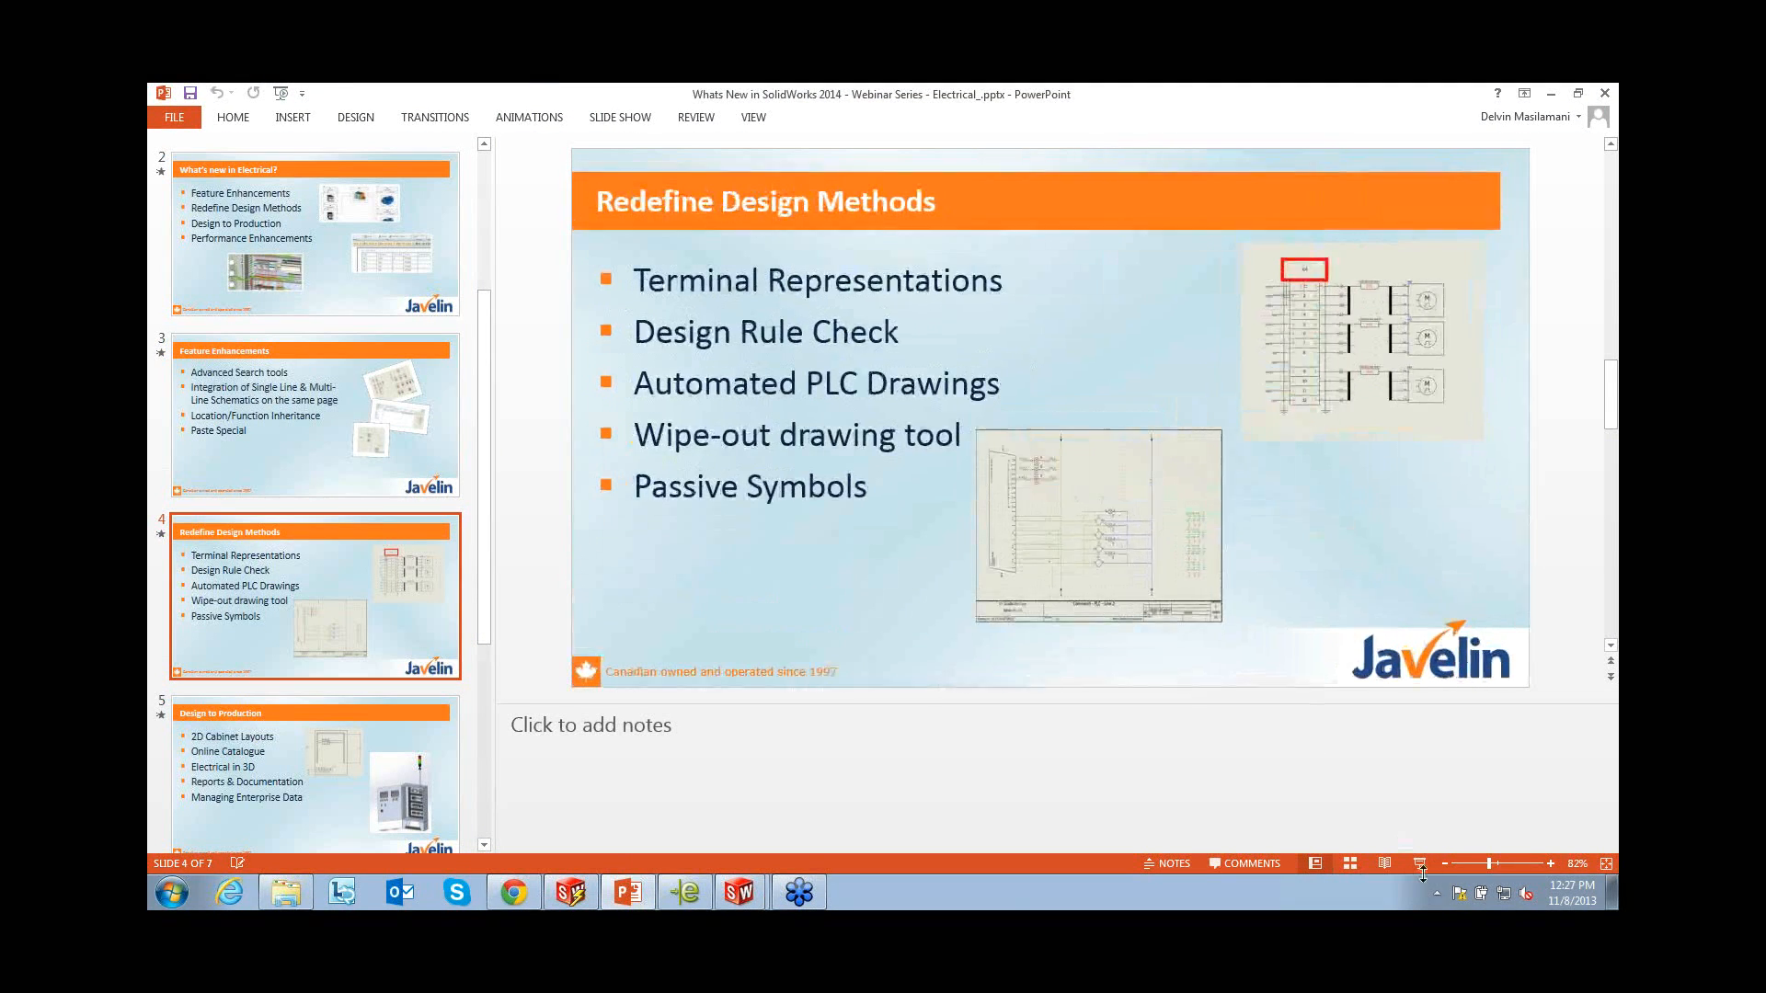
pyautogui.click(1419, 862)
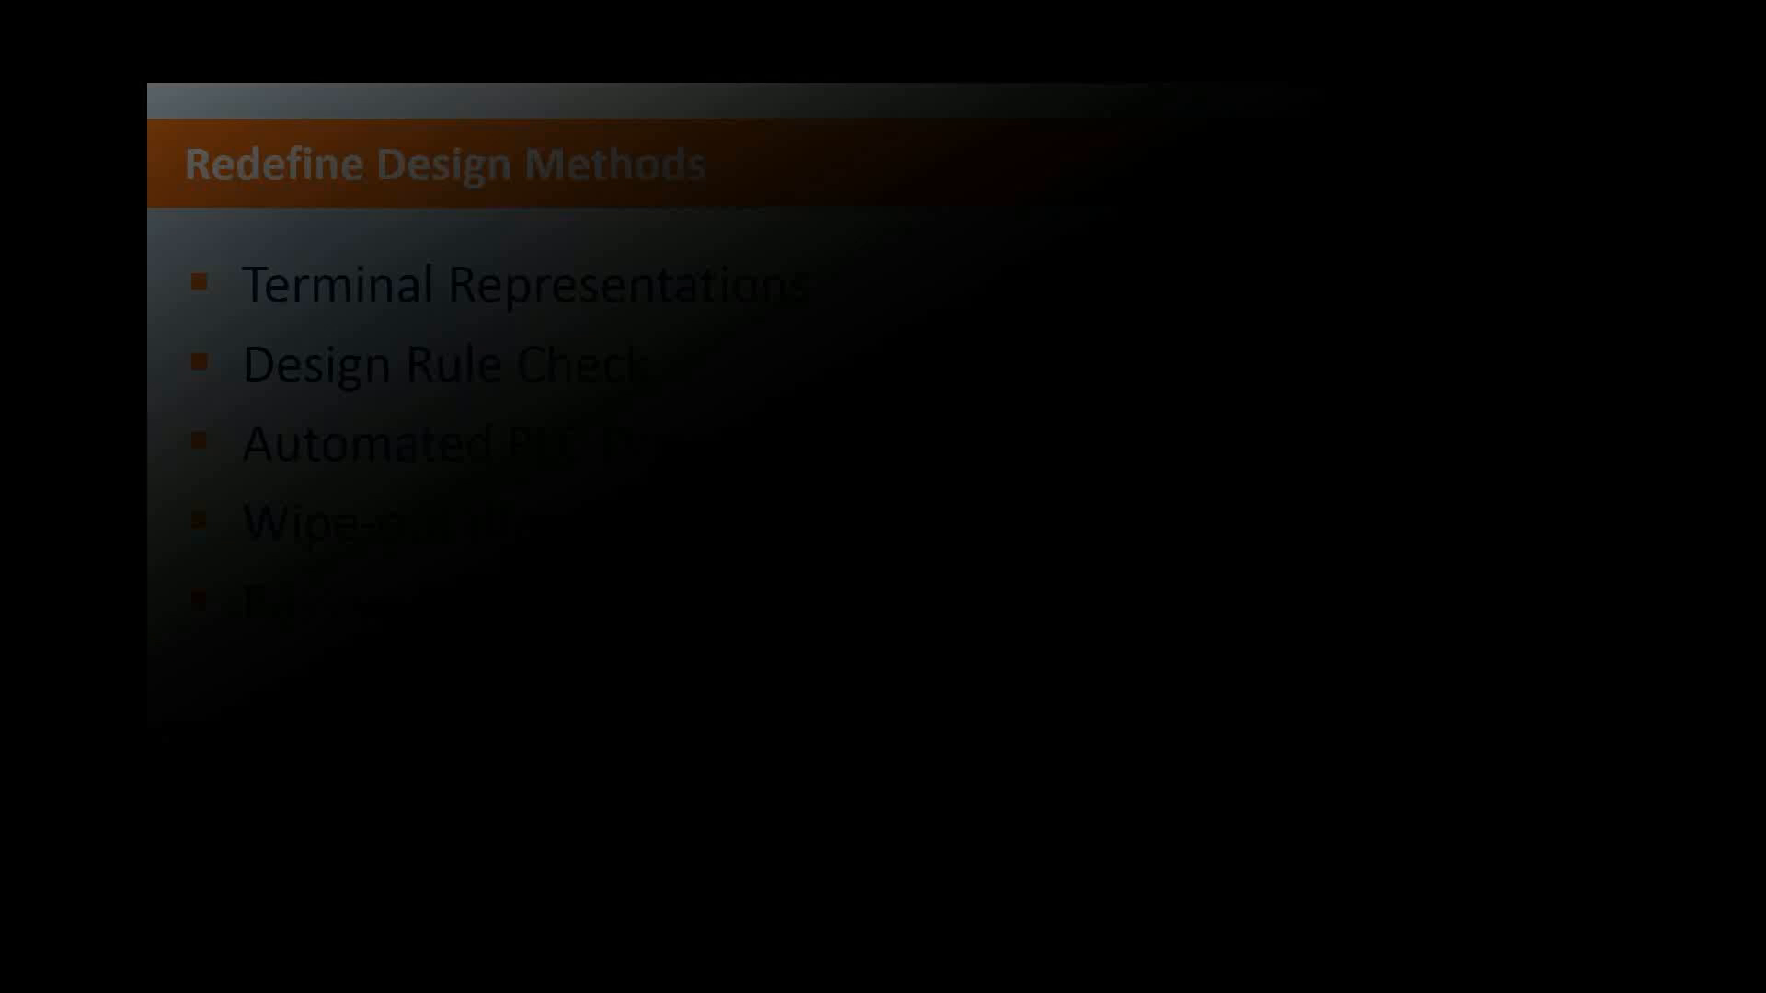
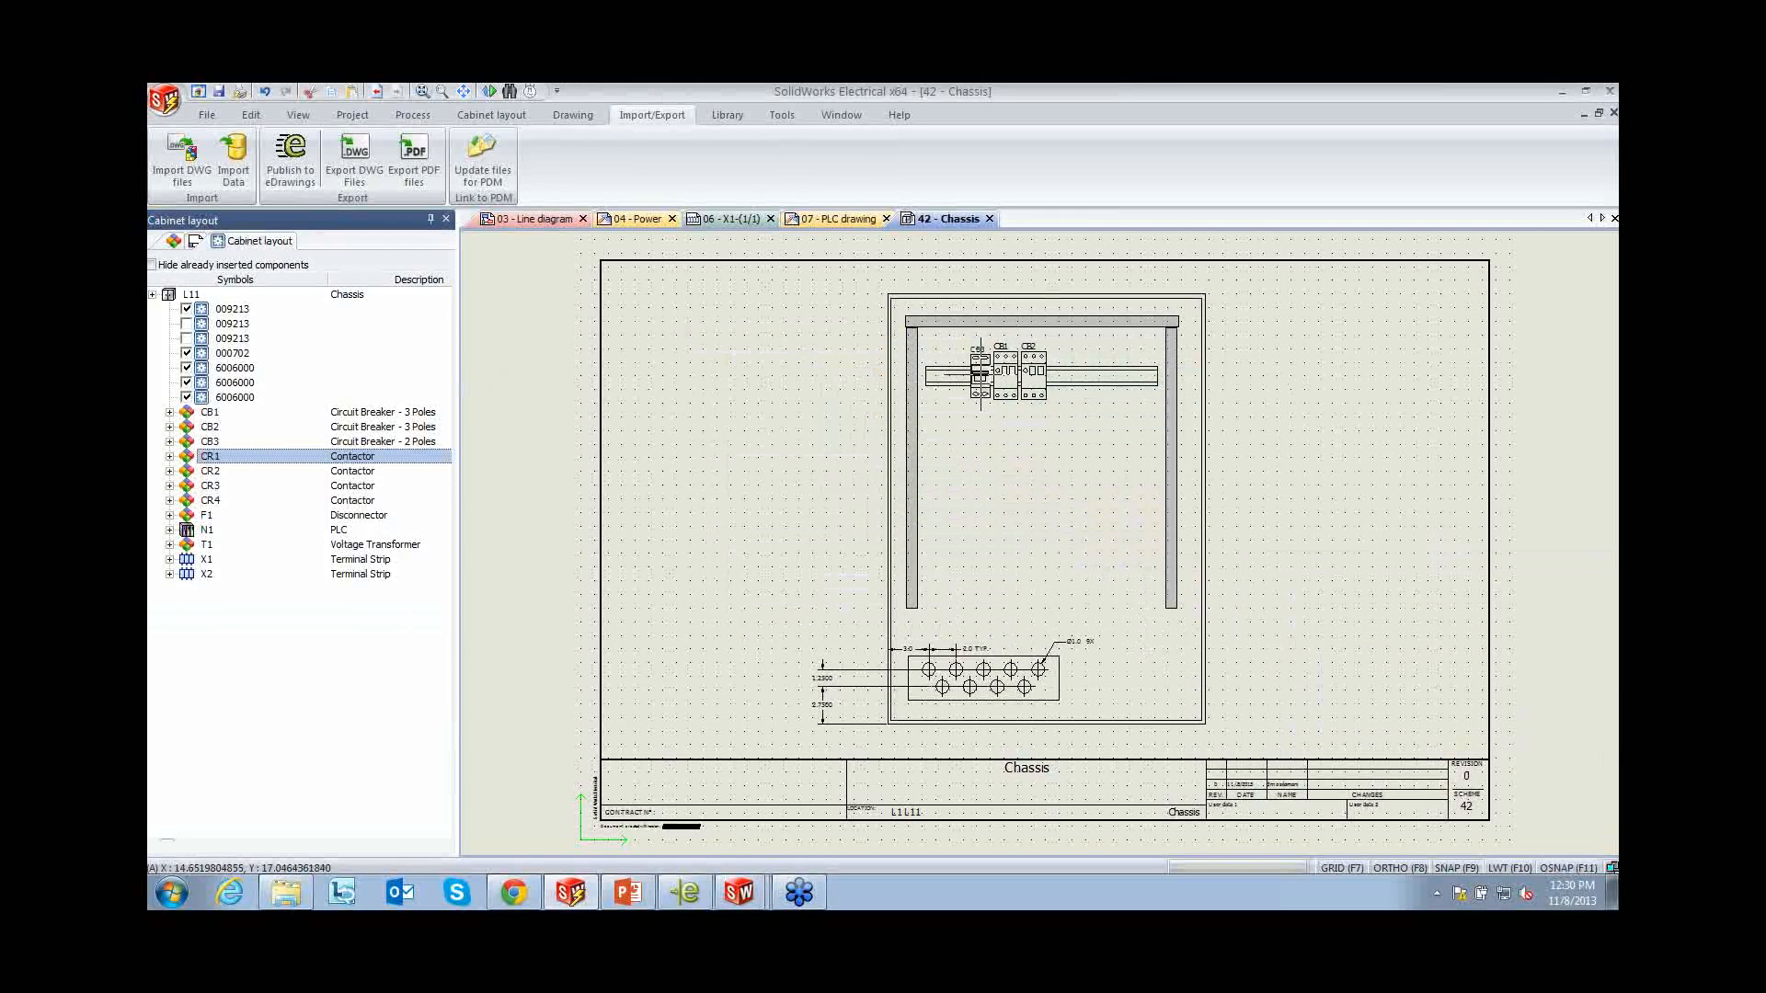
# Inspect circuit breakers CB1, CB2 and CB3 on the upper rail in the 42 - Chassis cabinet layout
pyautogui.scroll(3, 994, 423)
pyautogui.scroll(4, 997, 439)
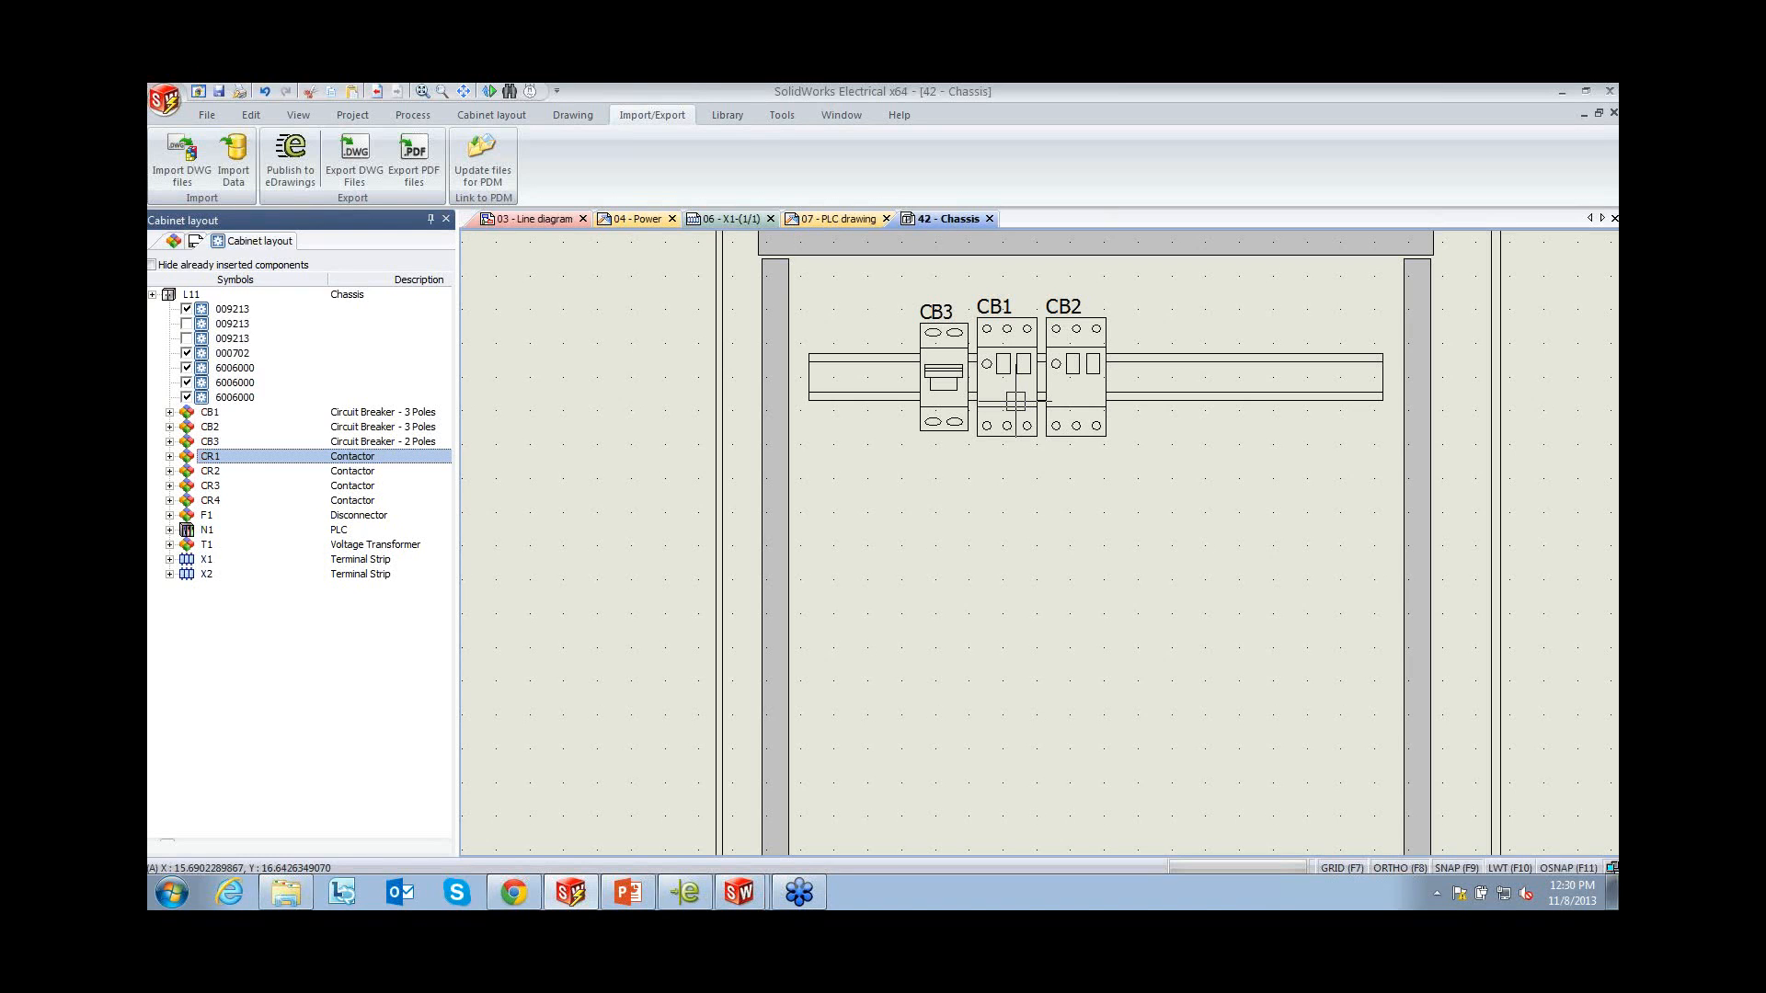
pyautogui.scroll(-3, 1016, 401)
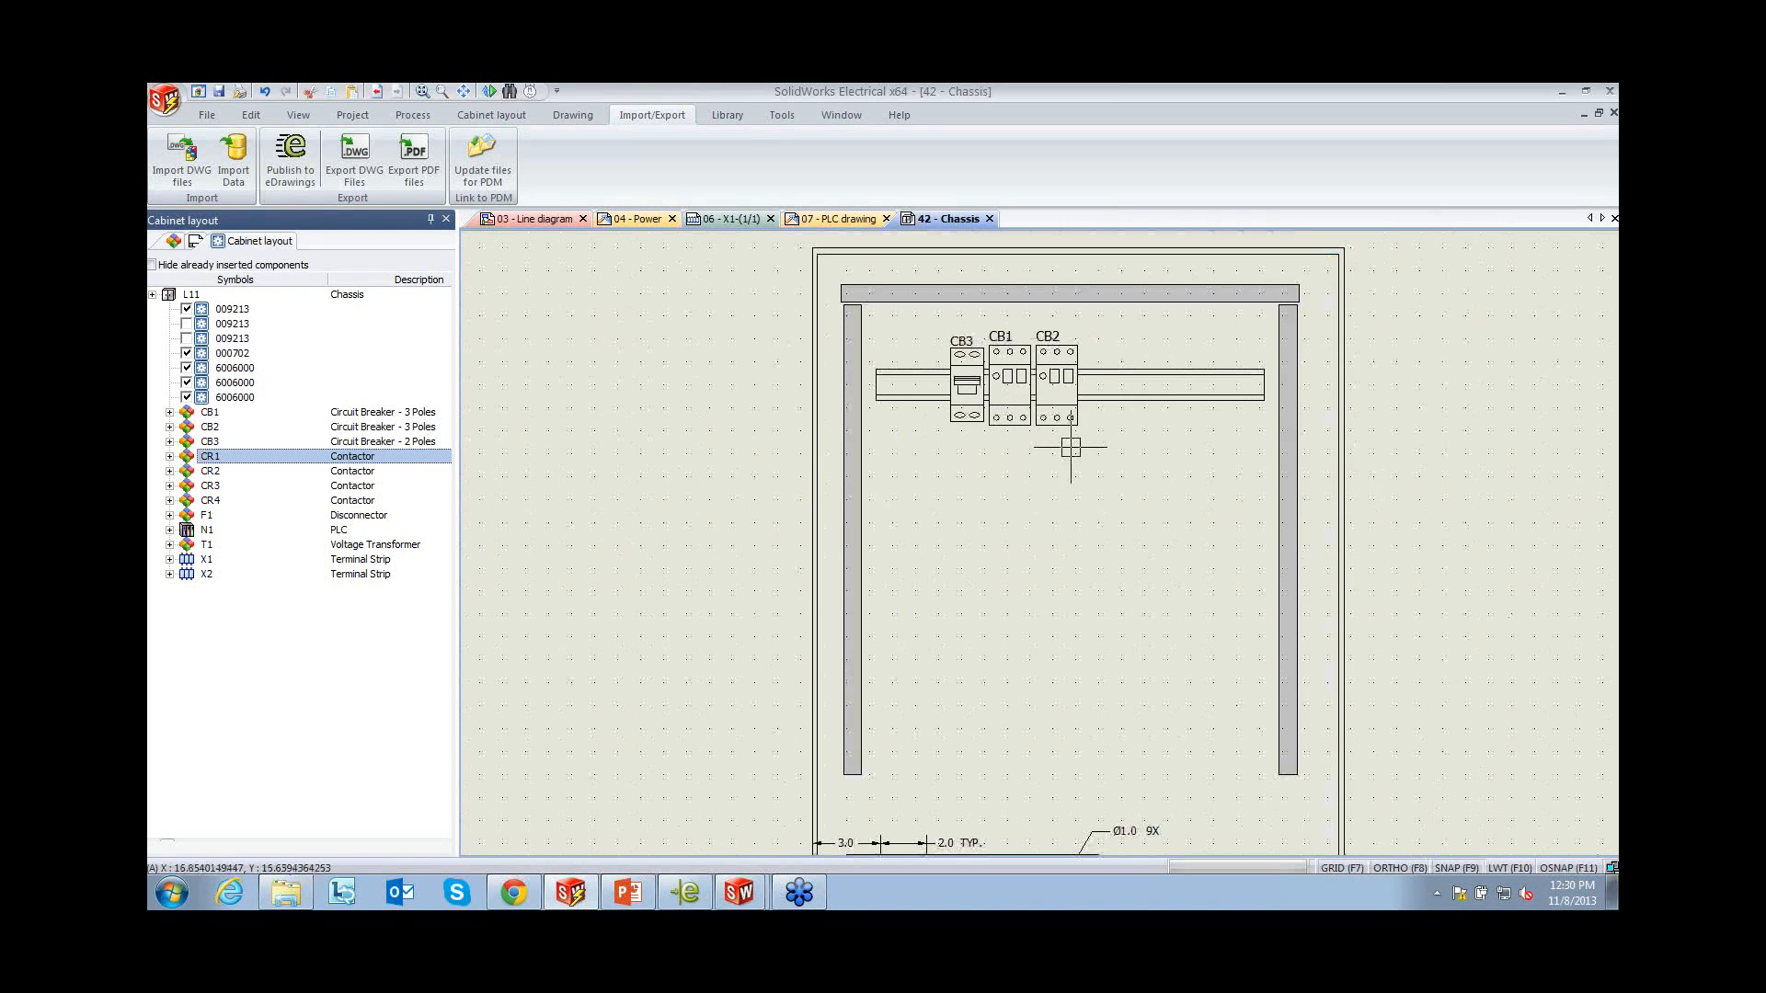
pyautogui.scroll(-1, 1076, 471)
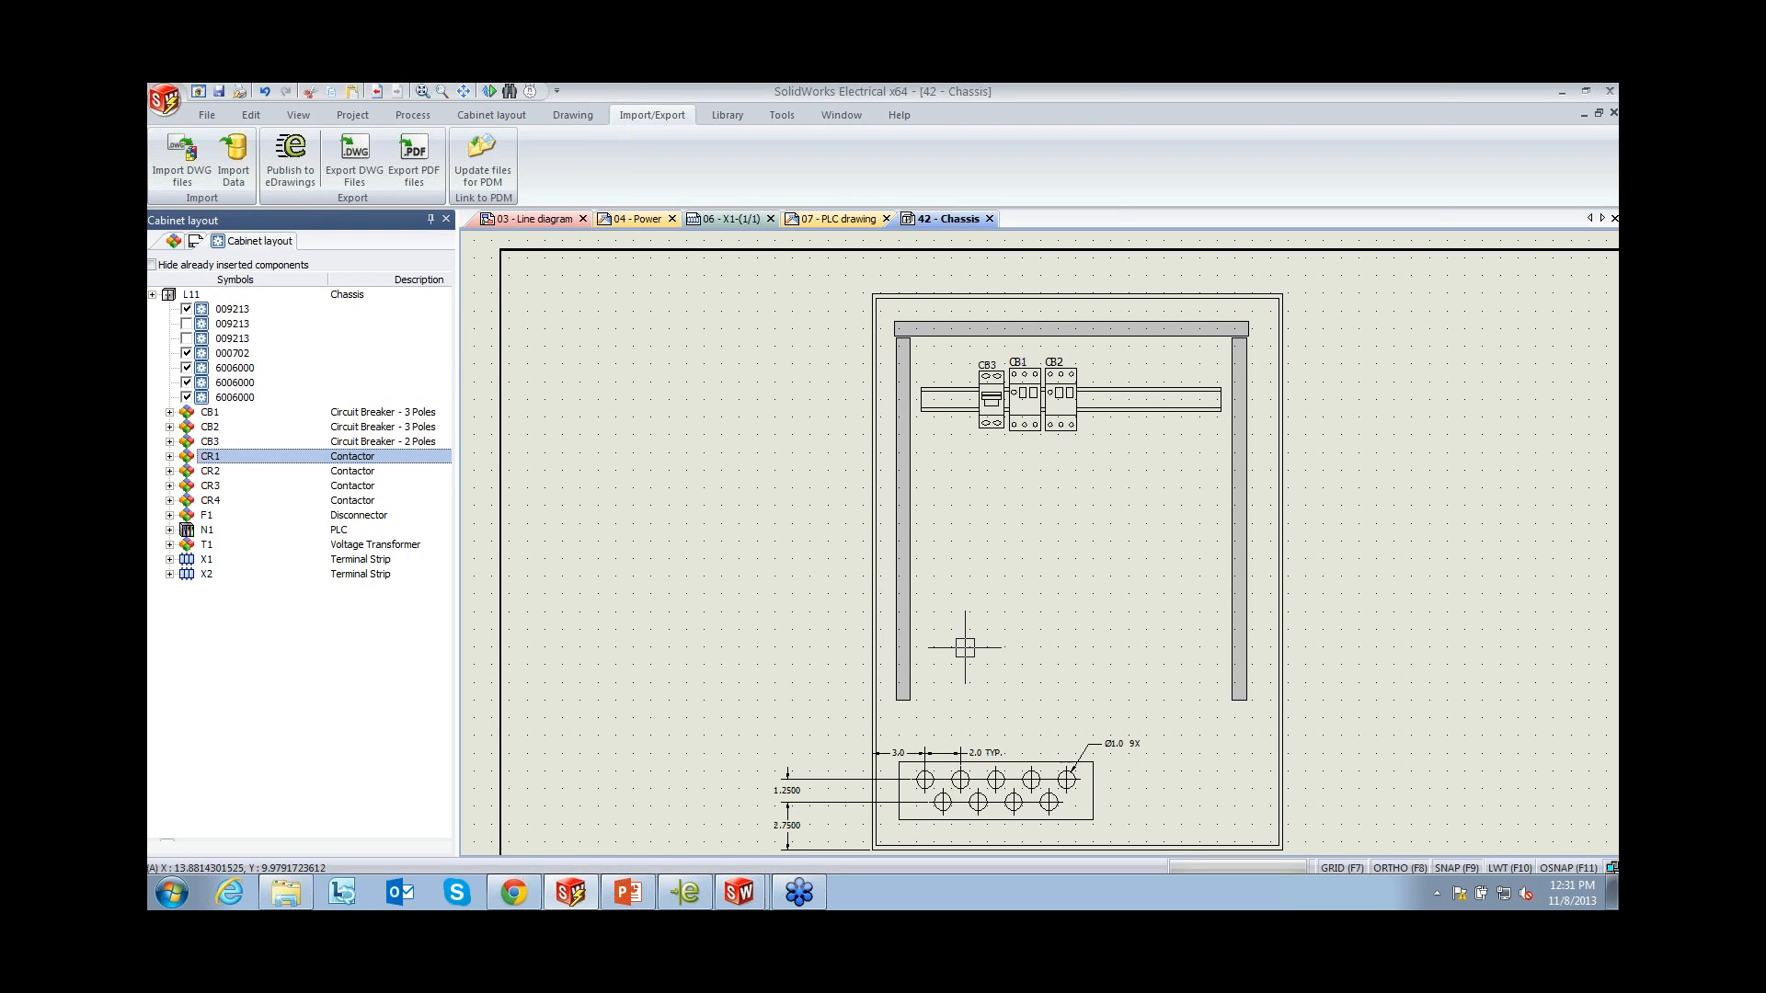
# Locate the online content command, then switch to Chrome and view the SolidWorks Electrical Portal page and the TraceParts site
pyautogui.click(899, 116)
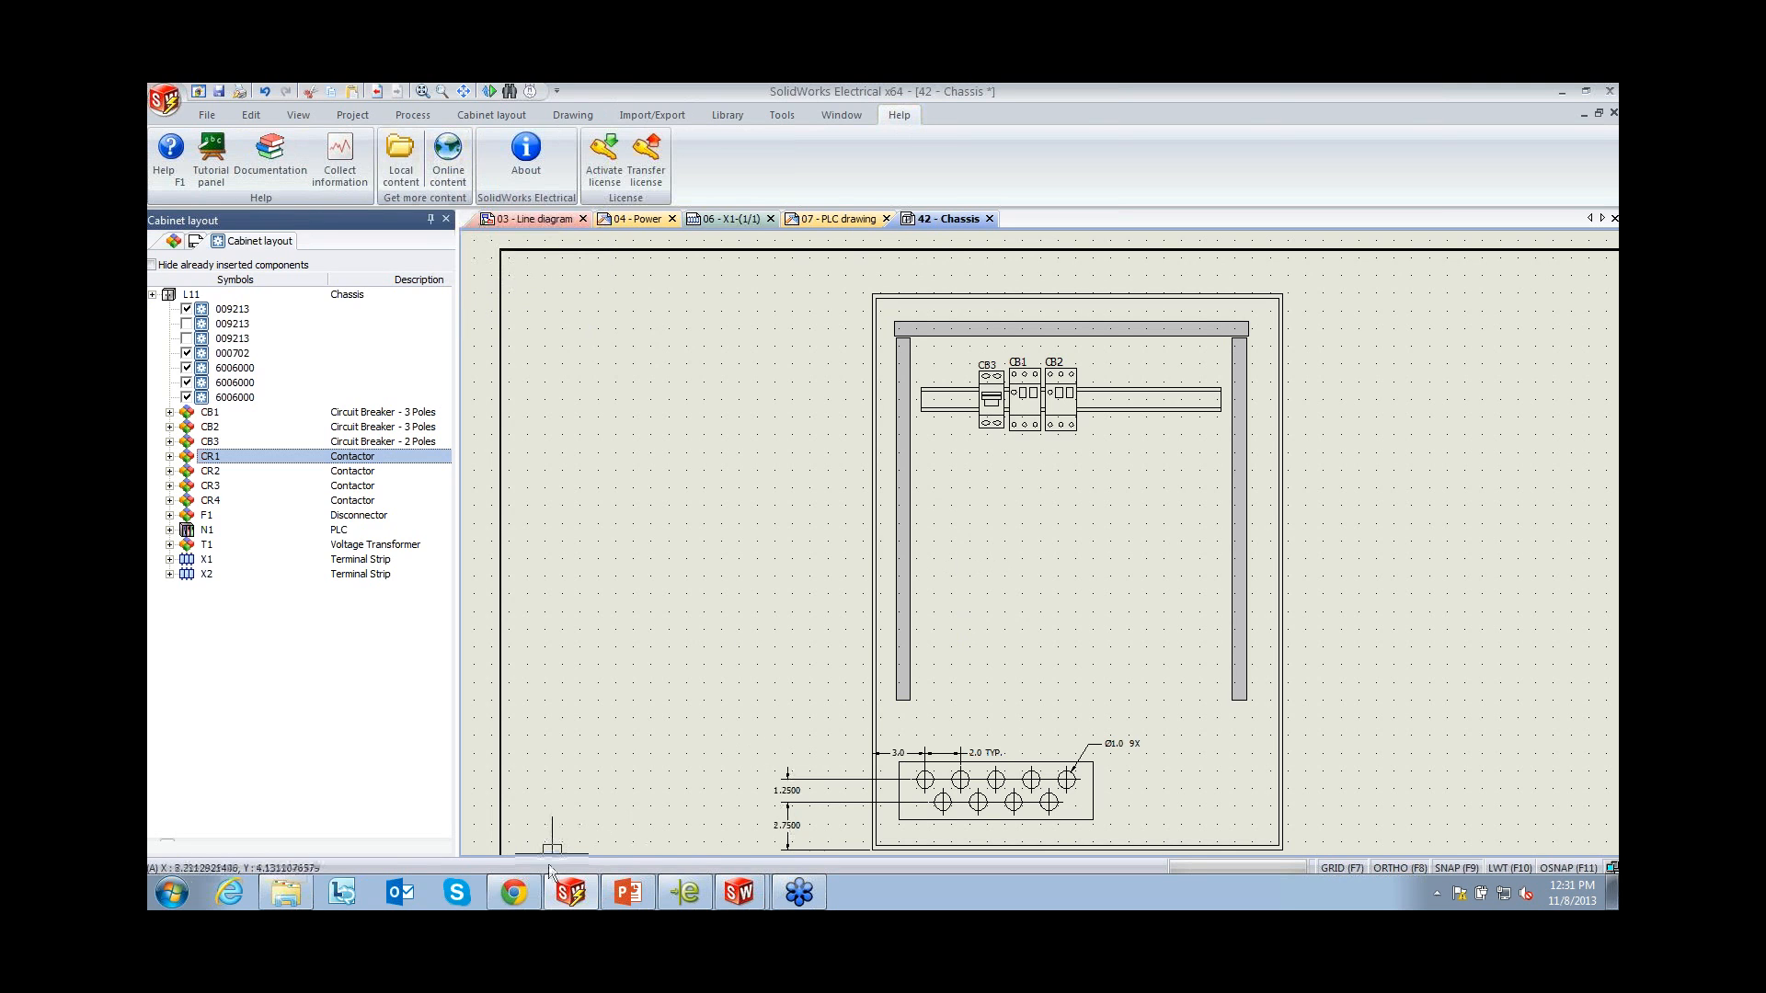
pyautogui.click(515, 892)
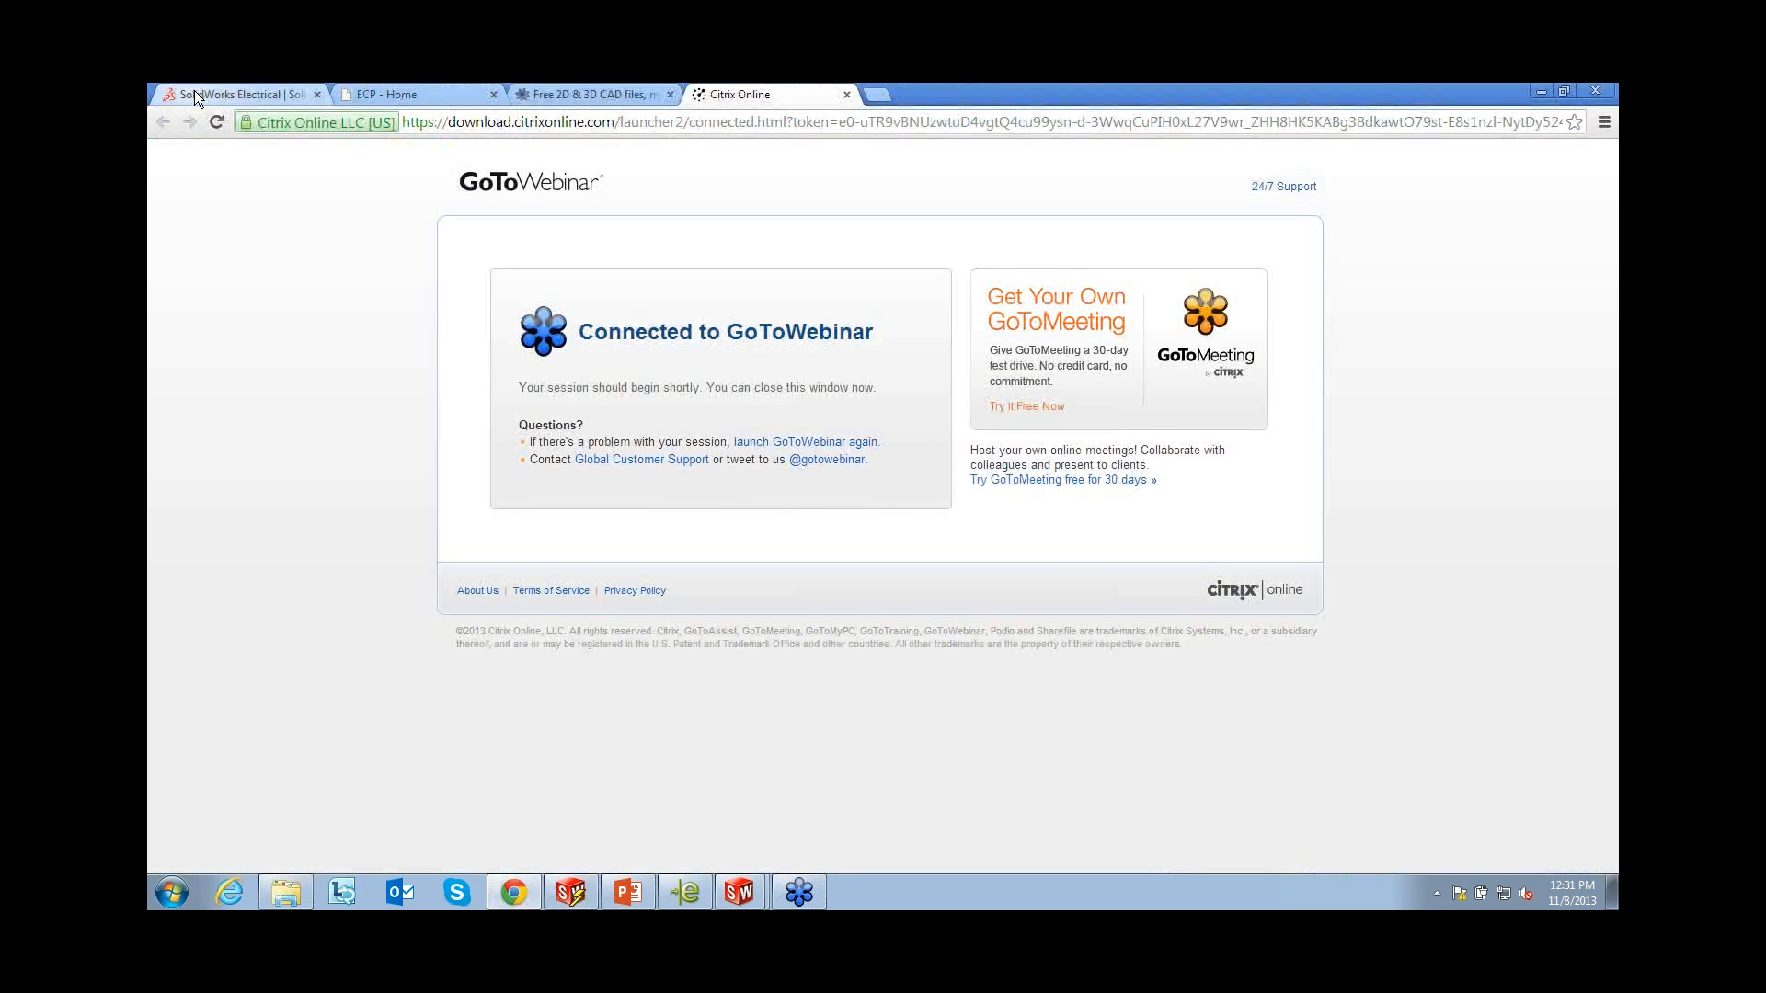
pyautogui.click(195, 94)
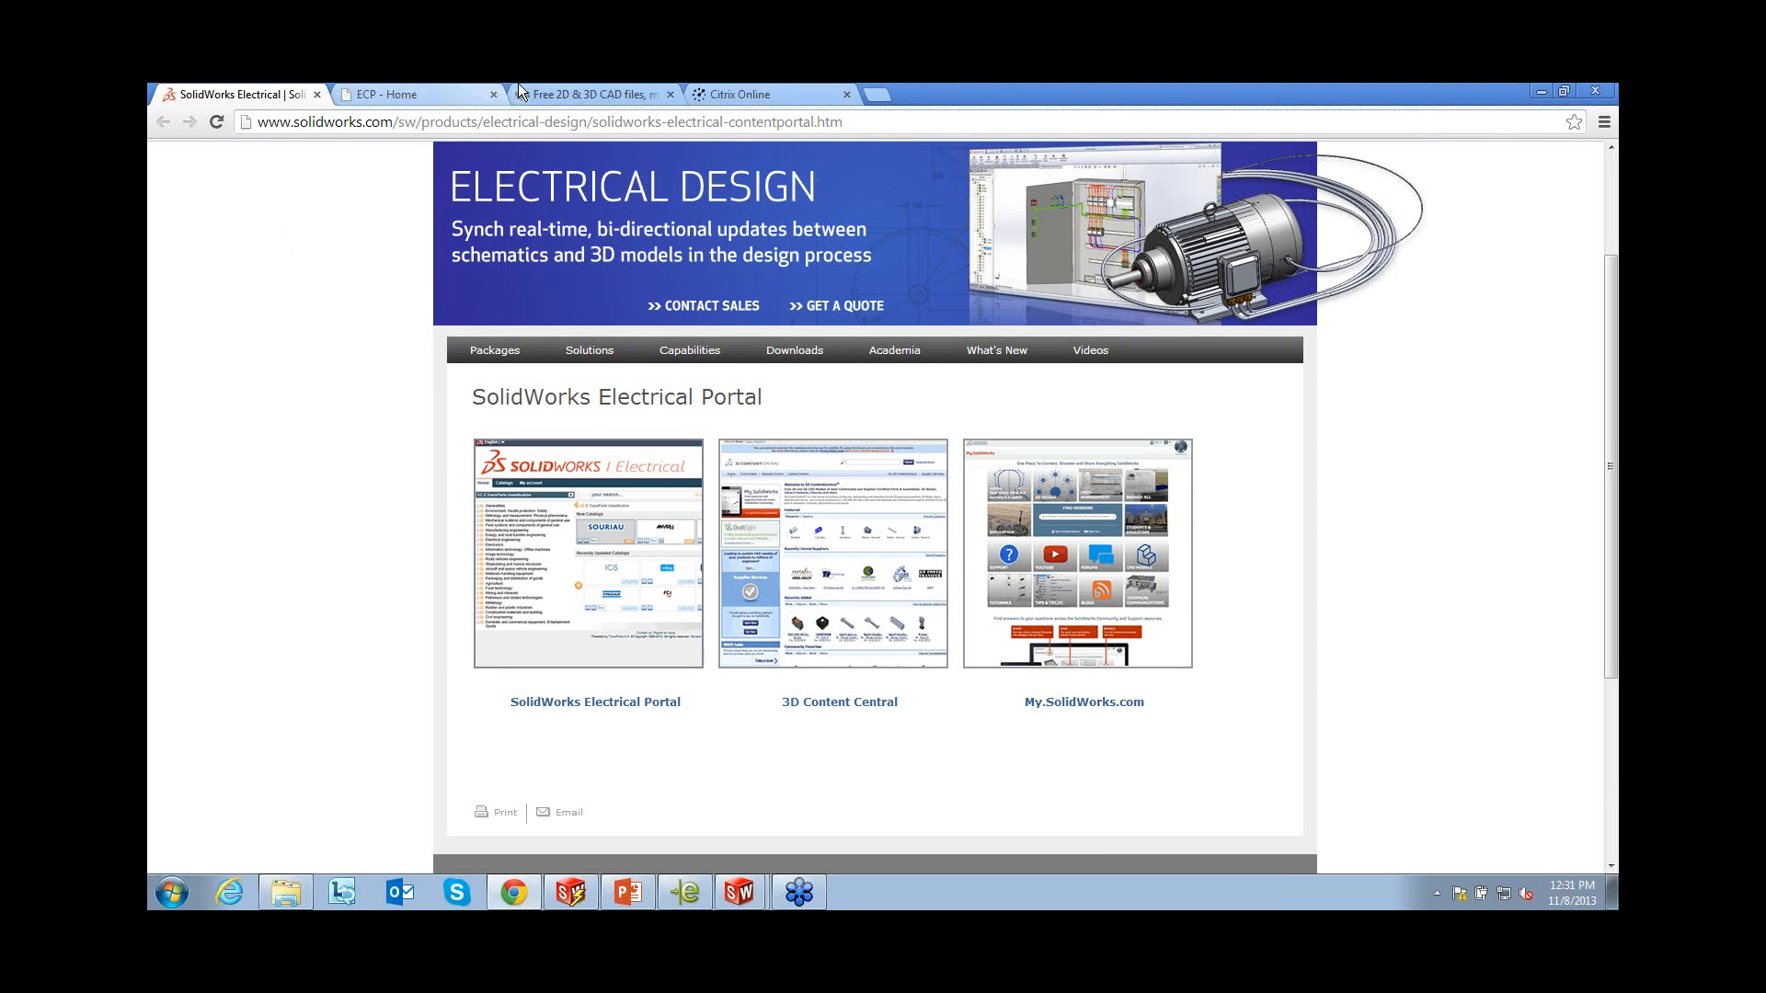
pyautogui.click(556, 93)
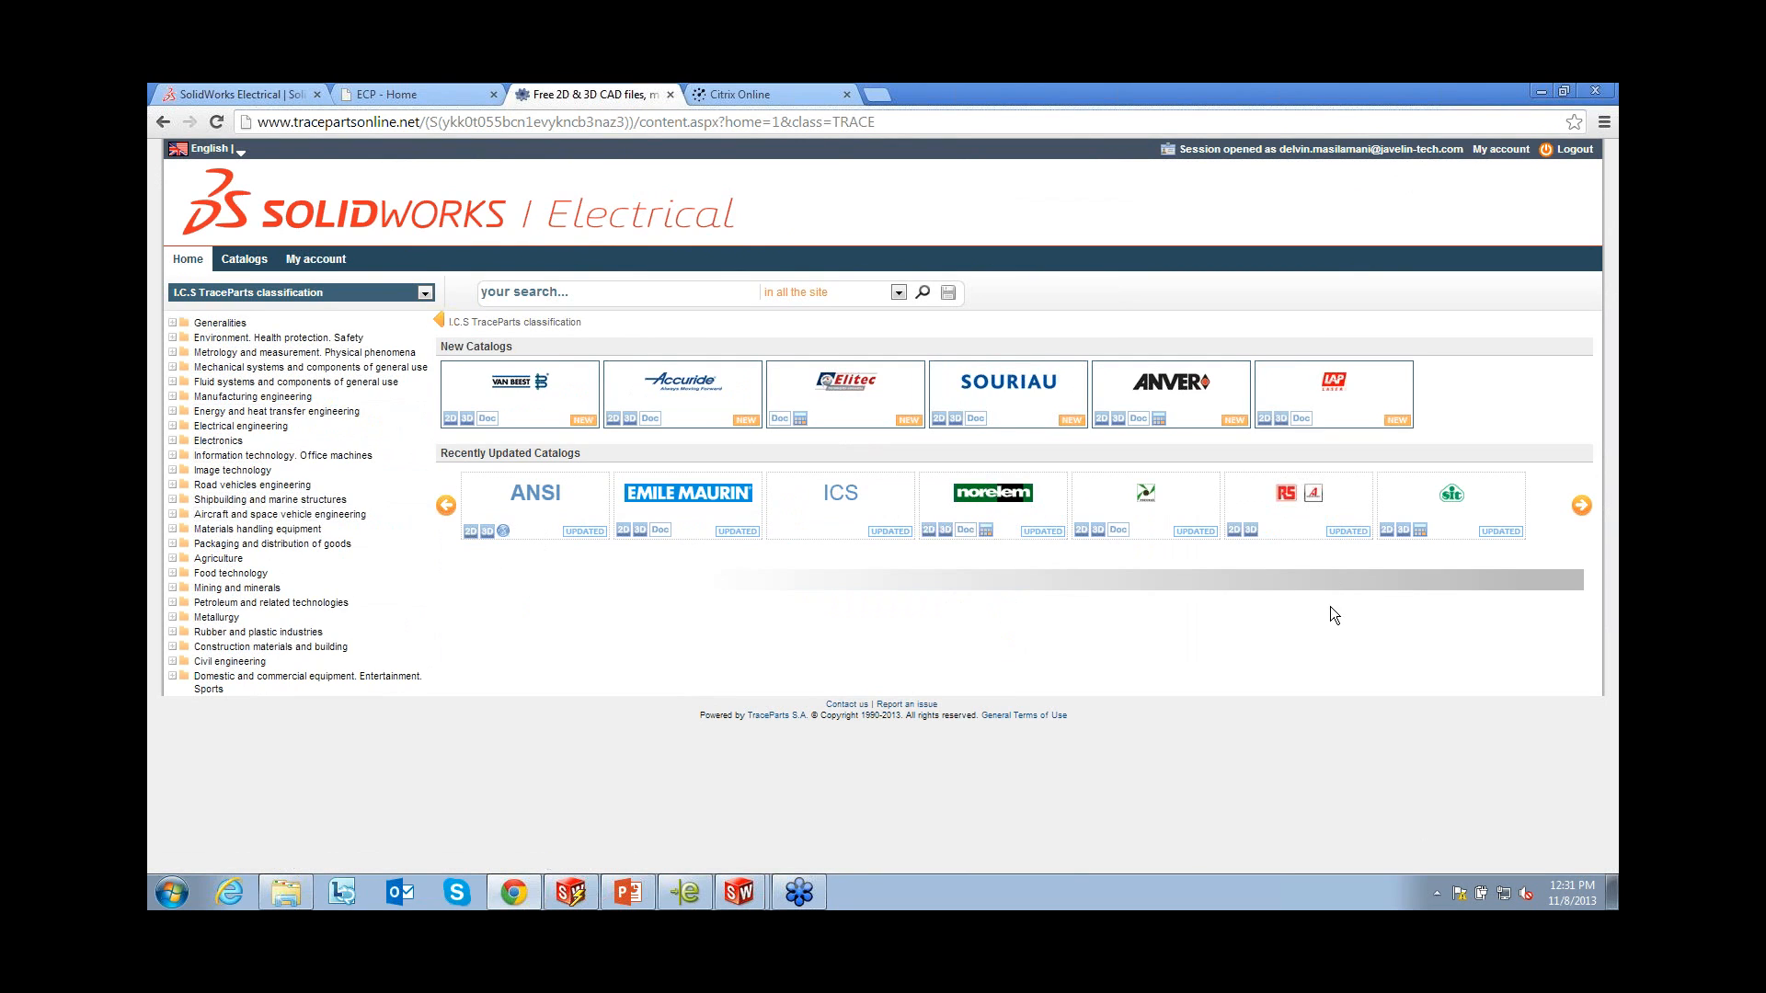
# Browse the manufacturer catalogs on the TraceParts site and return to its home page
pyautogui.click(243, 259)
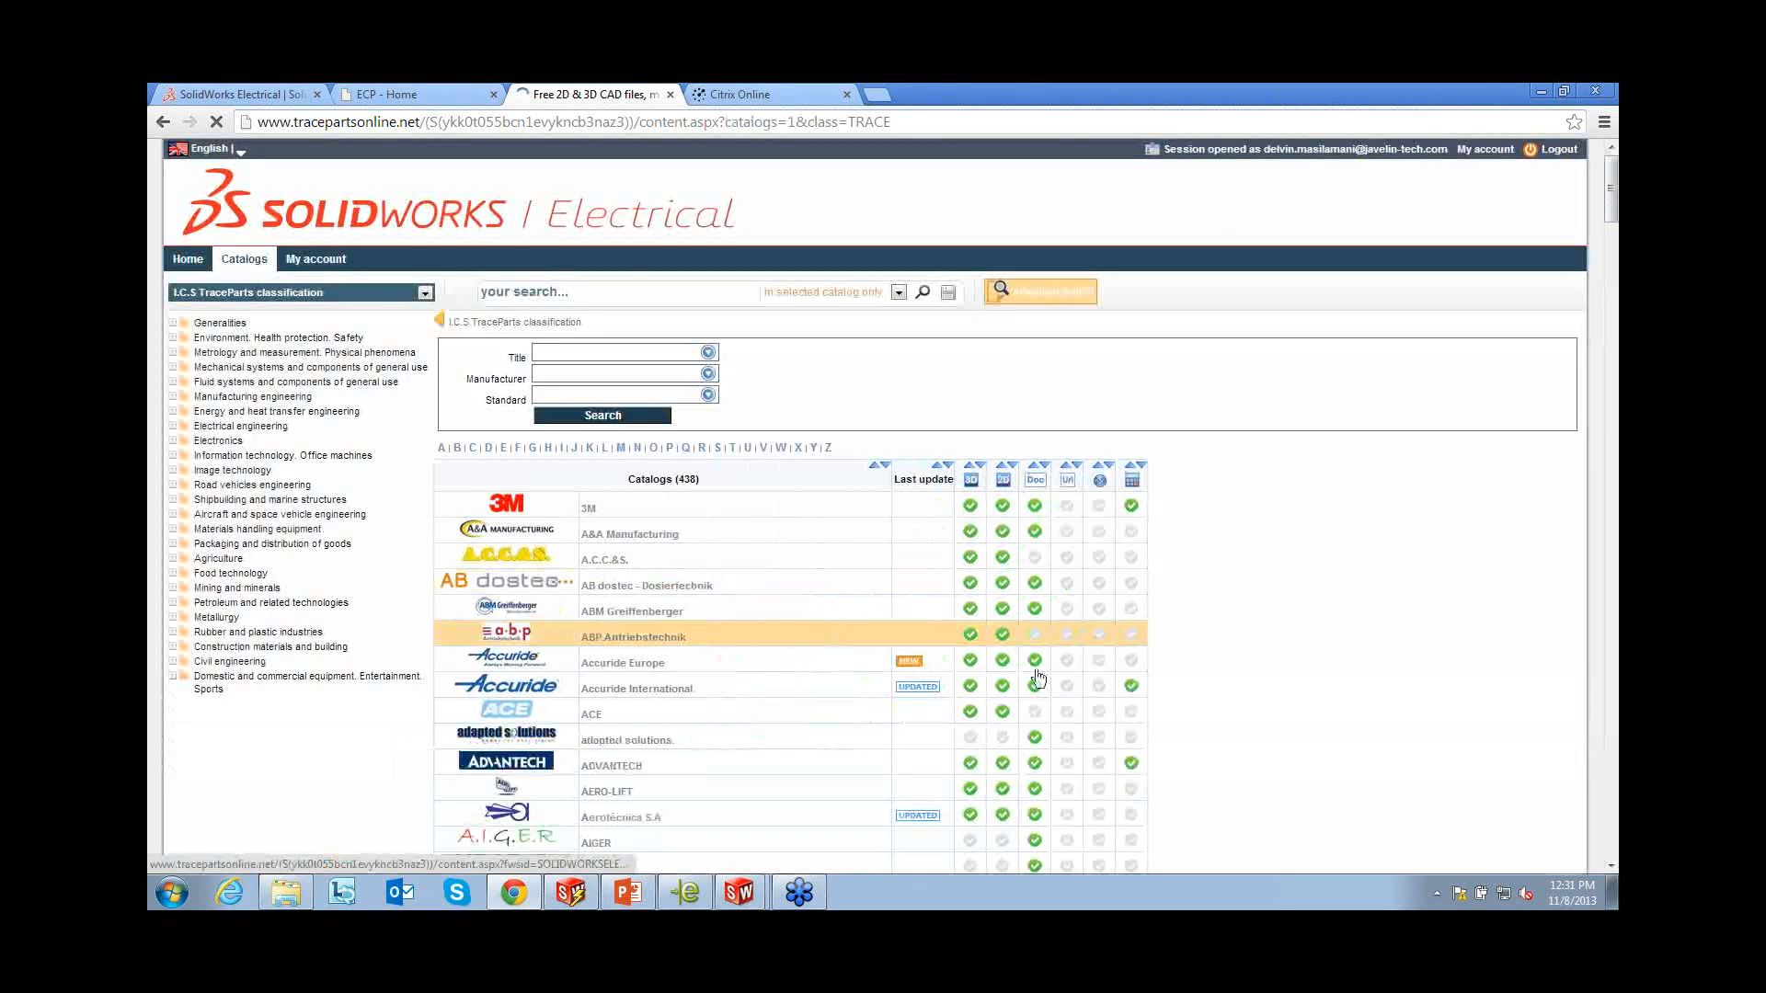
pyautogui.scroll(-10, 1264, 654)
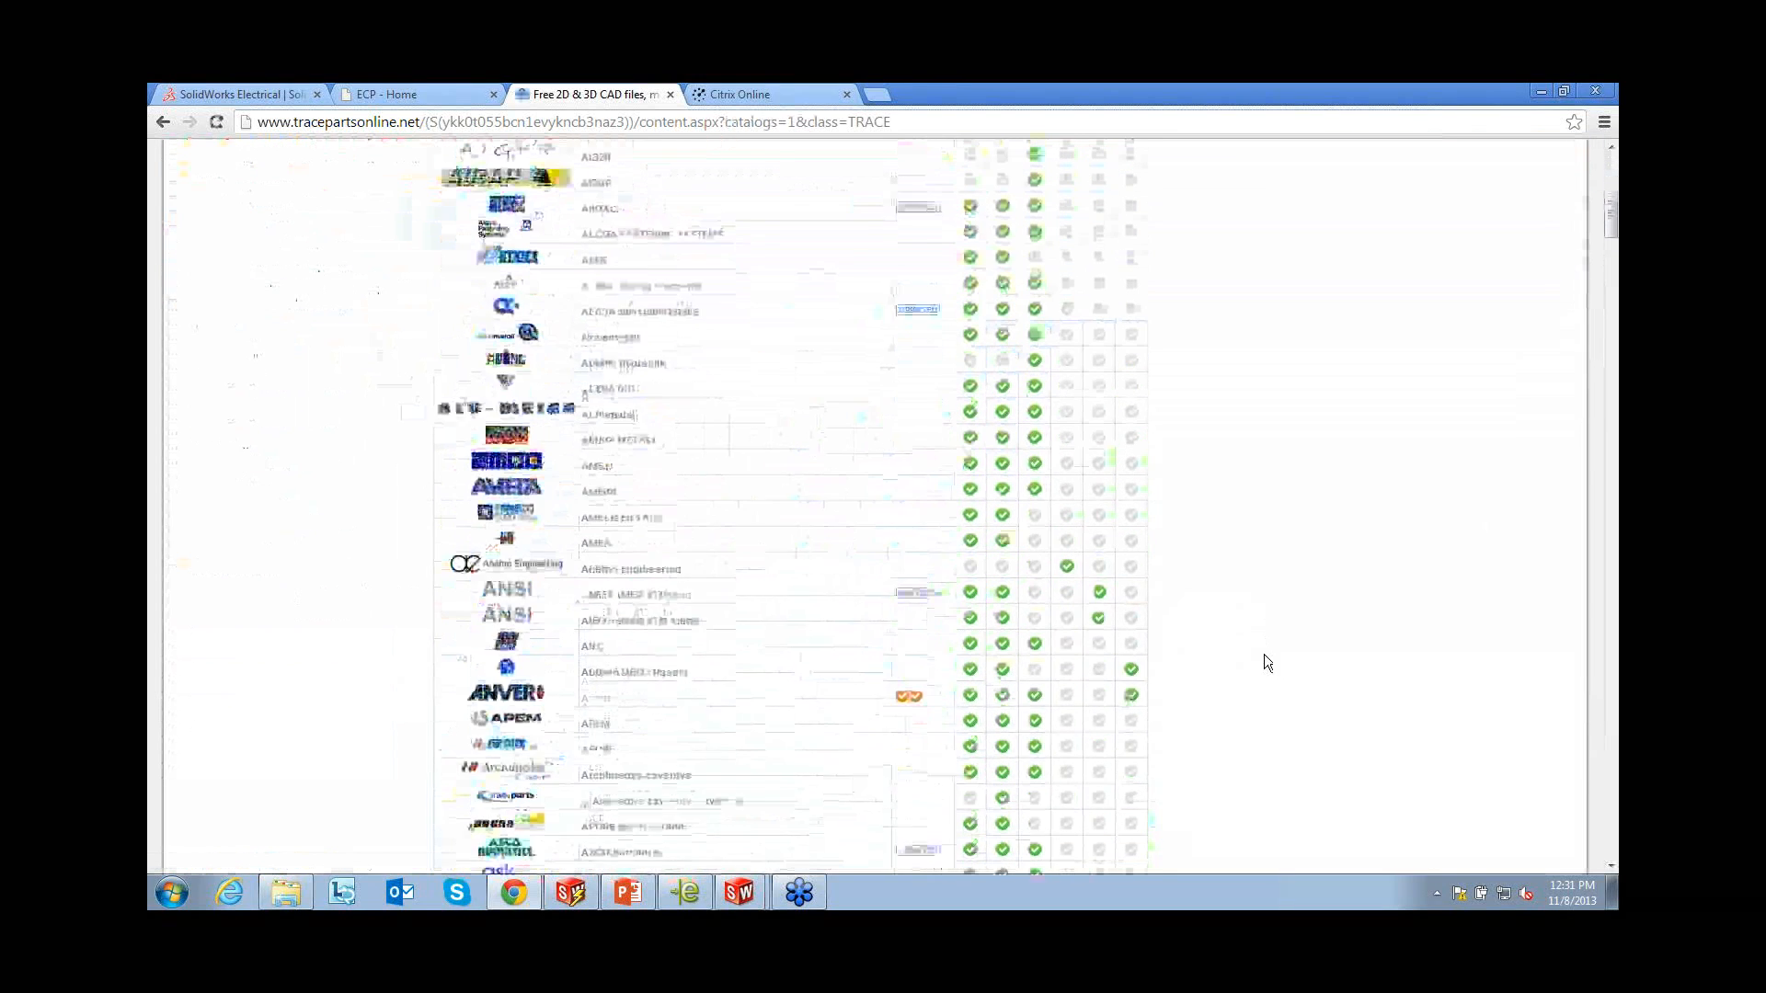
pyautogui.scroll(10, 1264, 654)
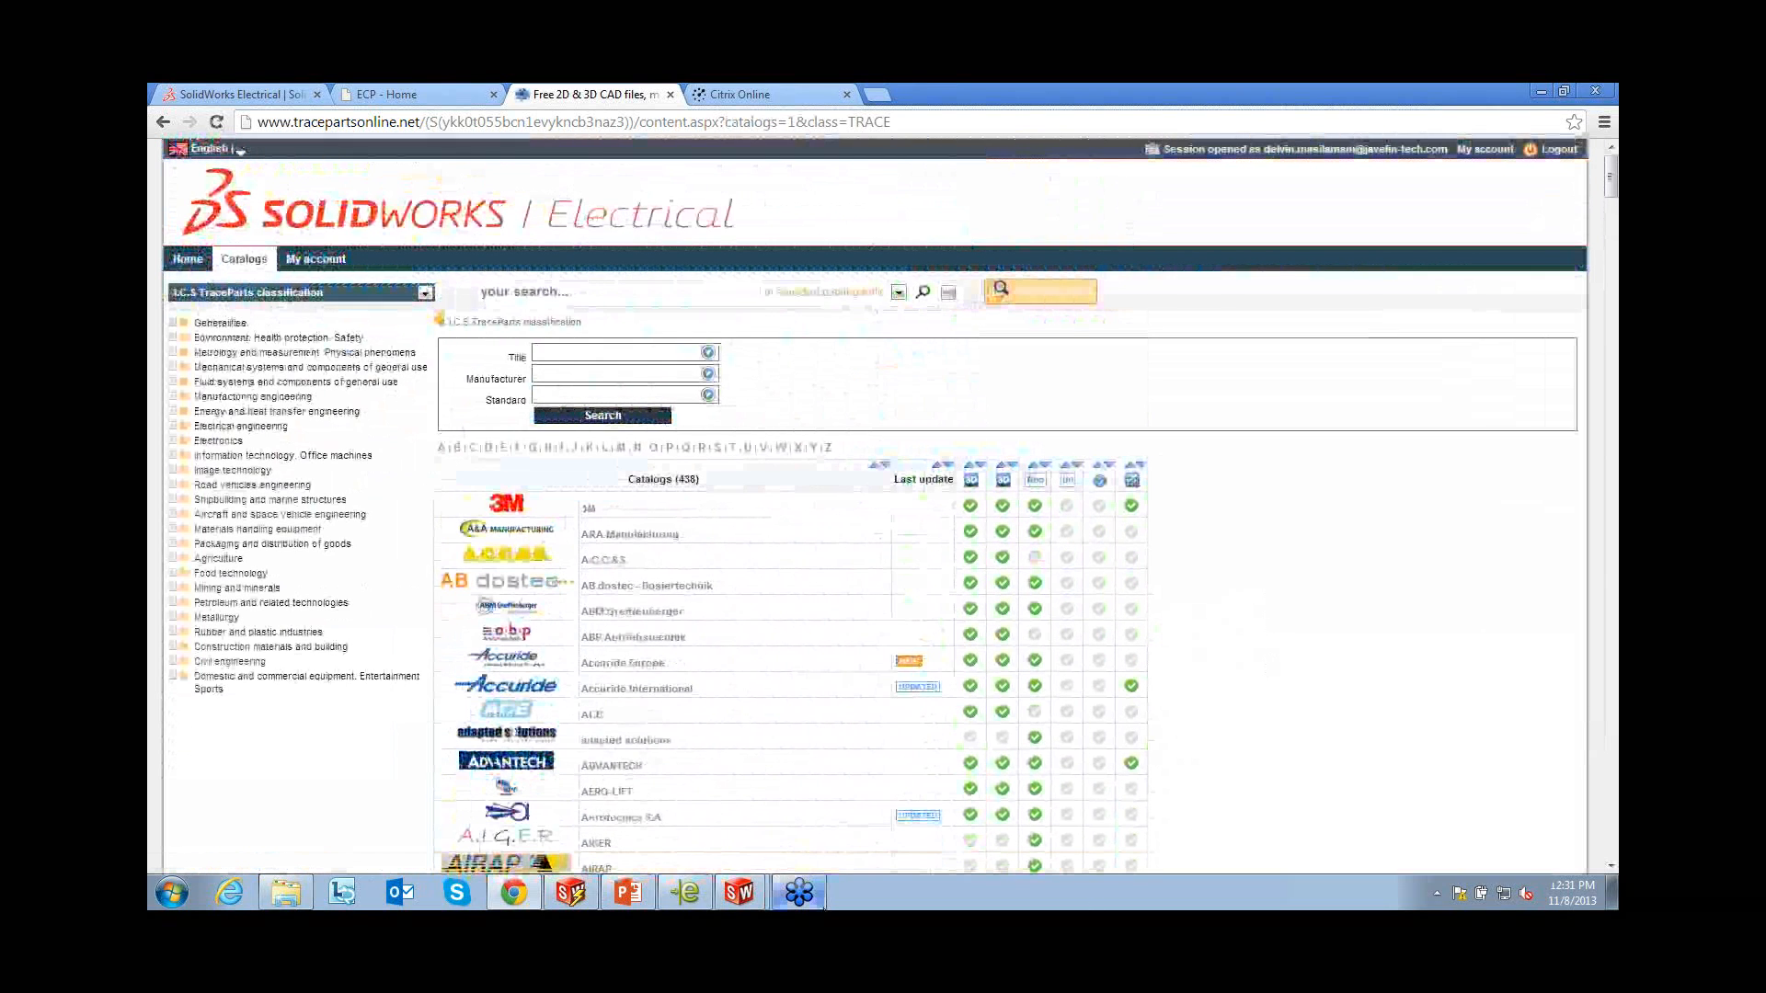
pyautogui.click(729, 900)
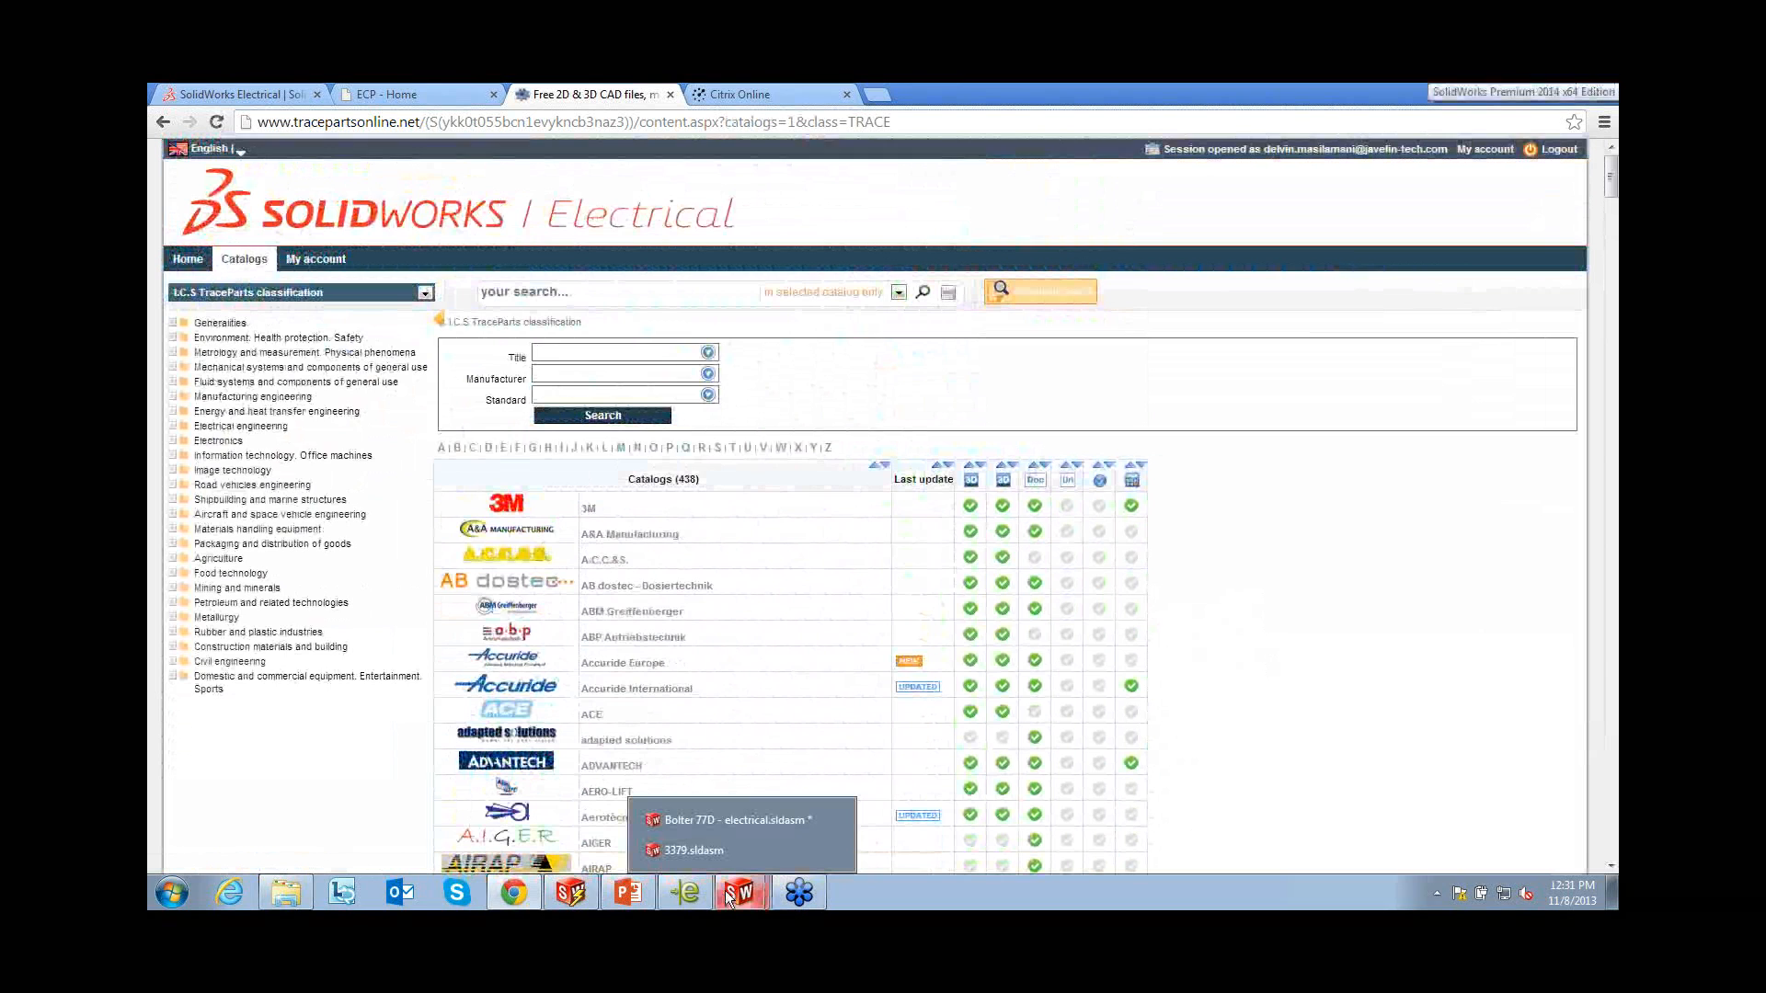
pyautogui.click(1348, 746)
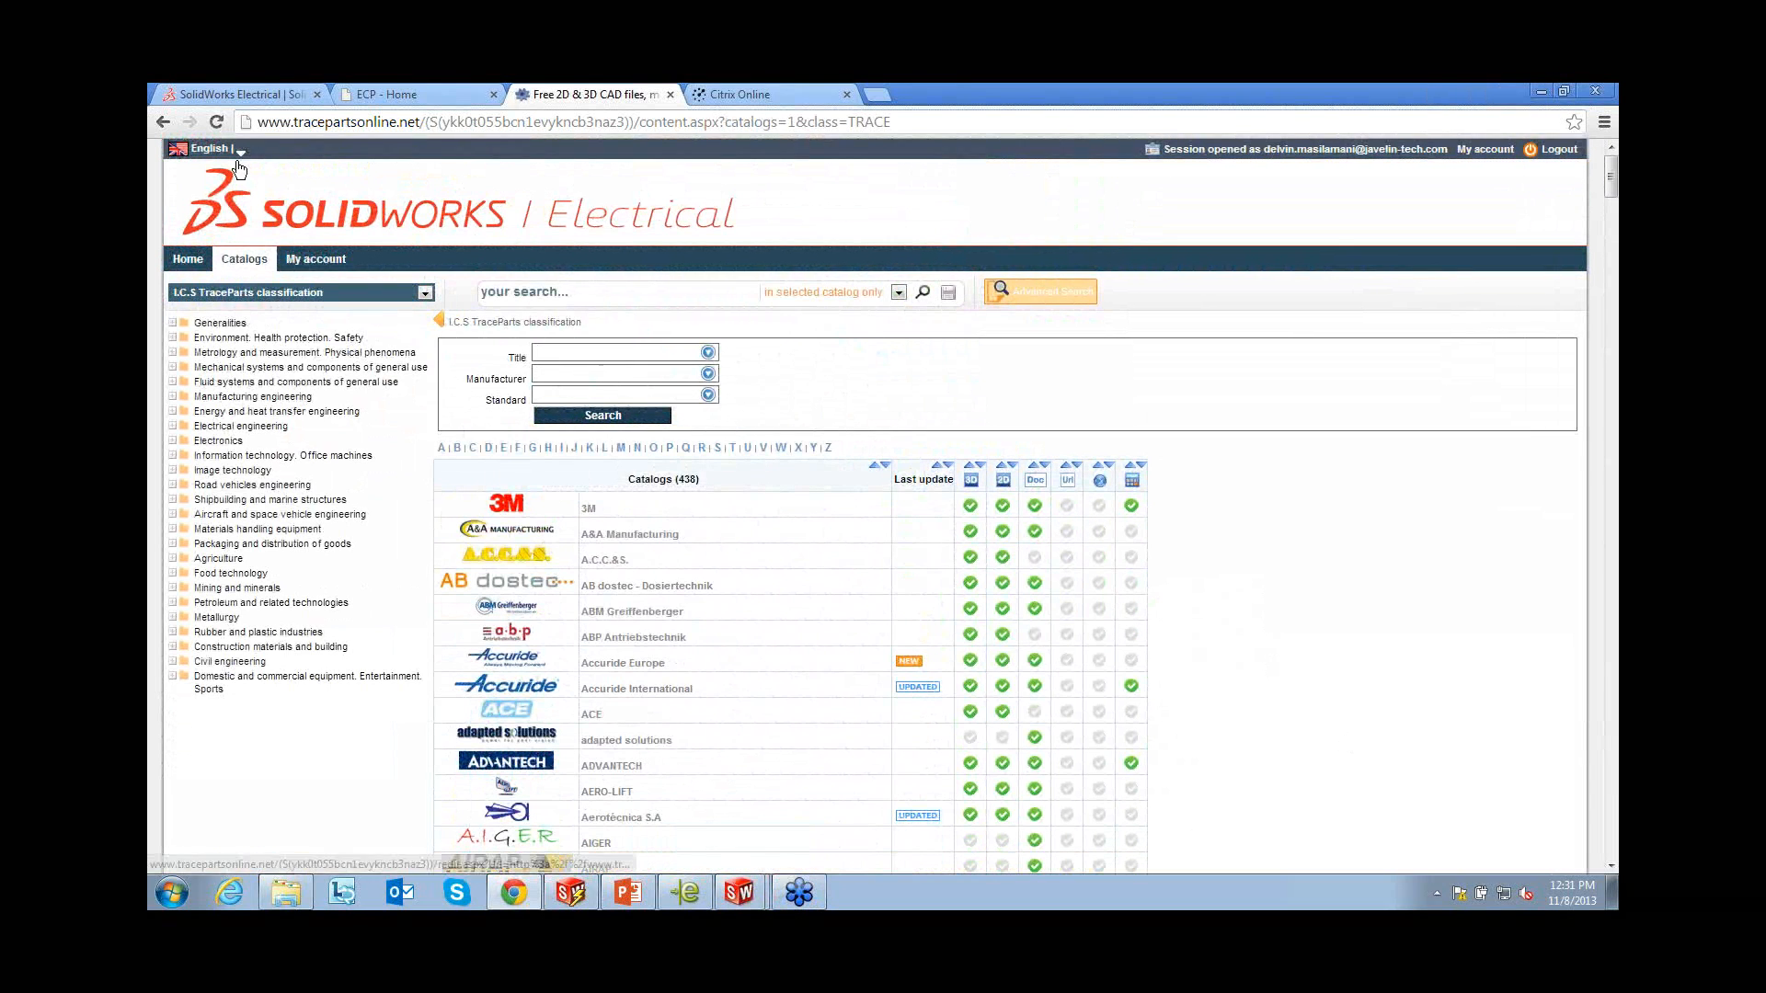
pyautogui.click(163, 121)
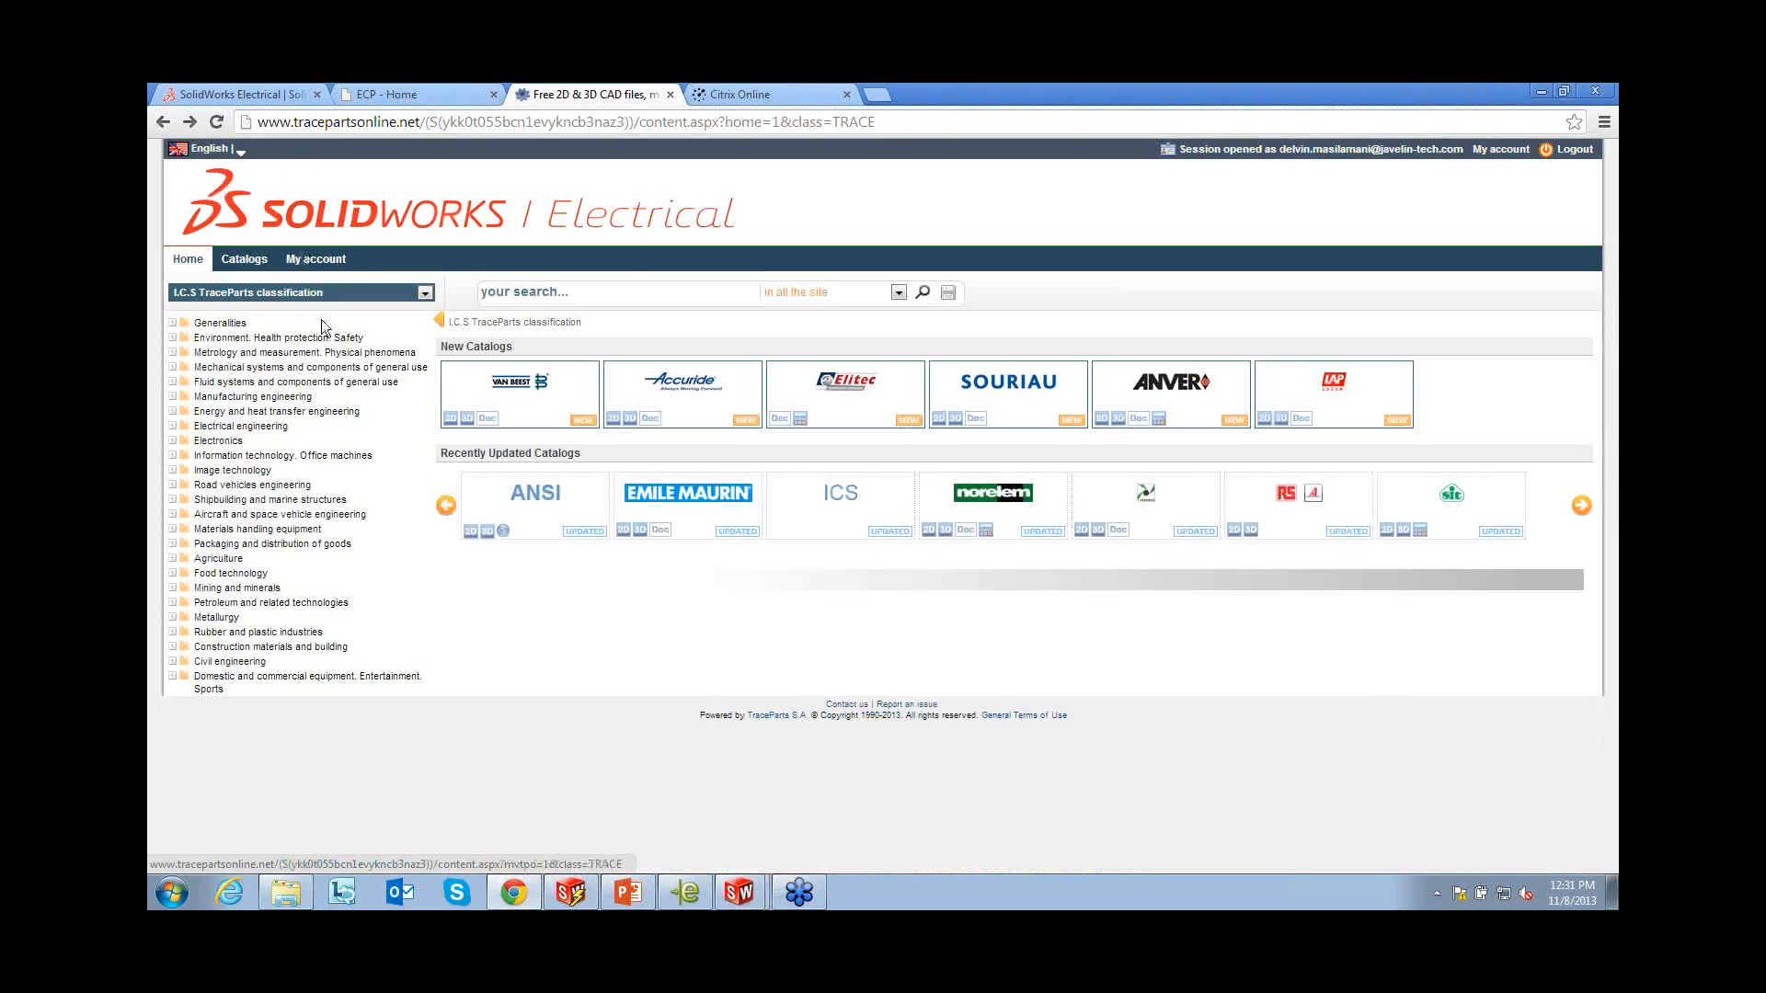
# Switch to the 3379.sldasm assembly in SolidWorks and insert the GV2ME06 breakers of CB1 and CB2 together, placing CB1 on the second rail
pyautogui.click(740, 894)
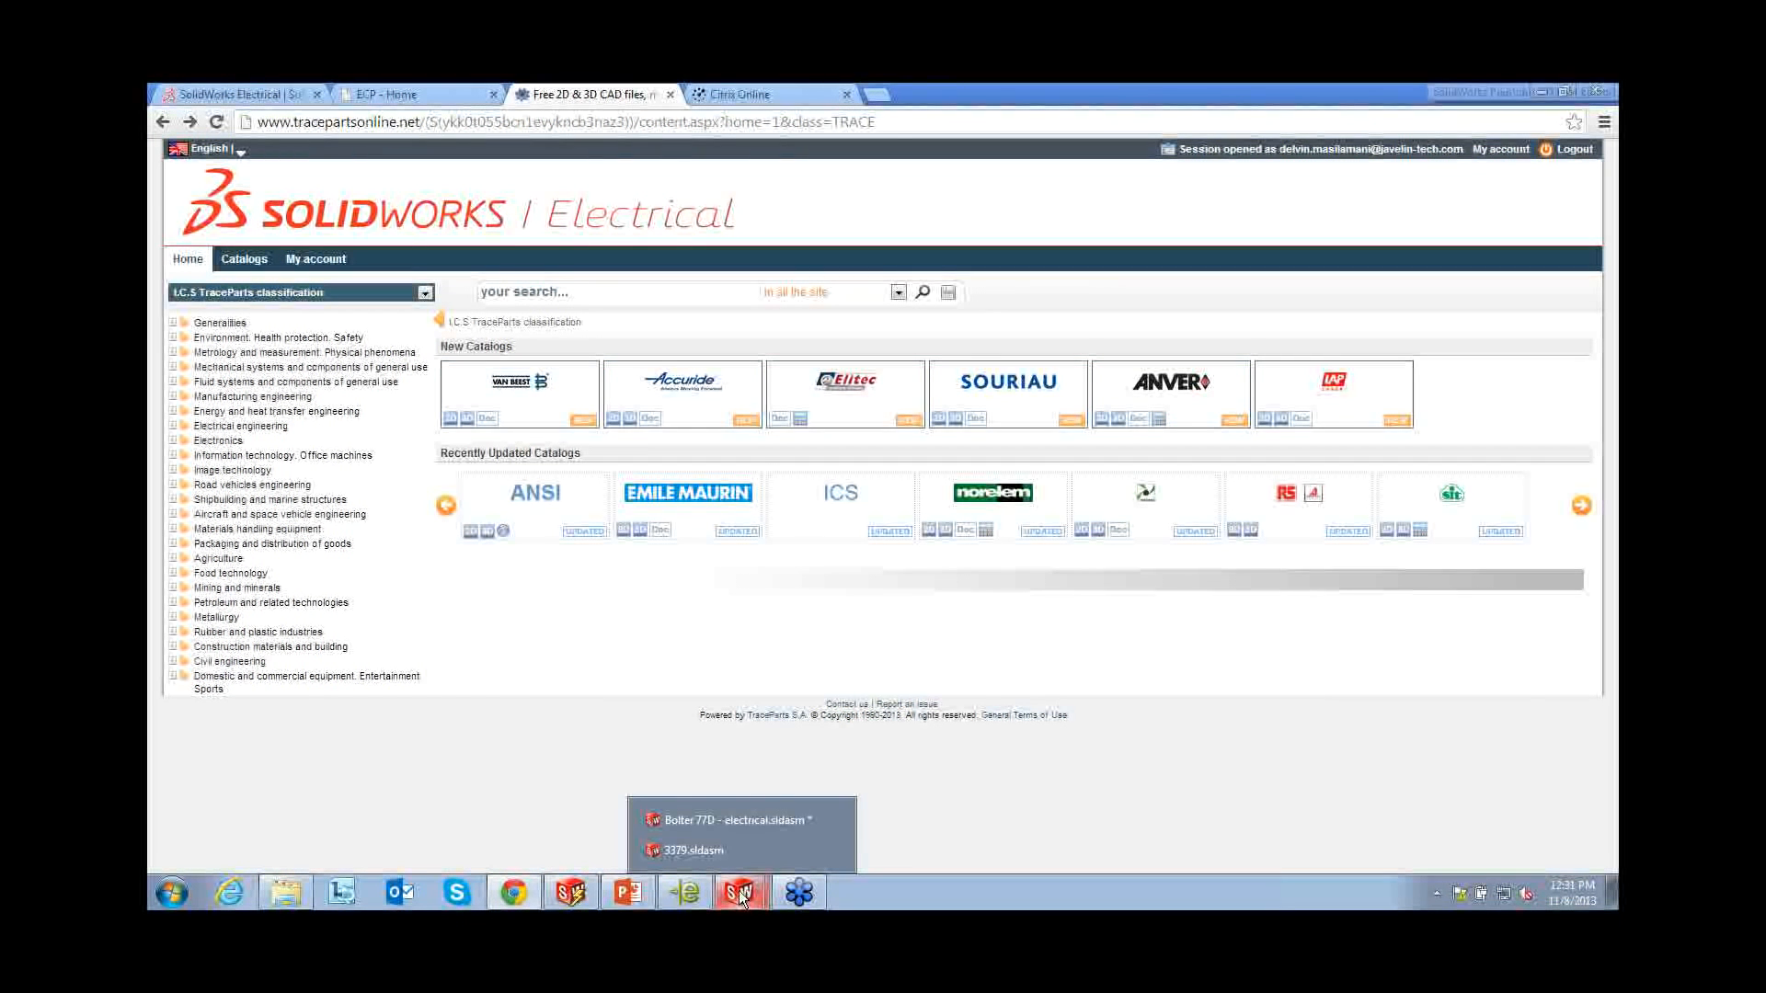
pyautogui.click(699, 848)
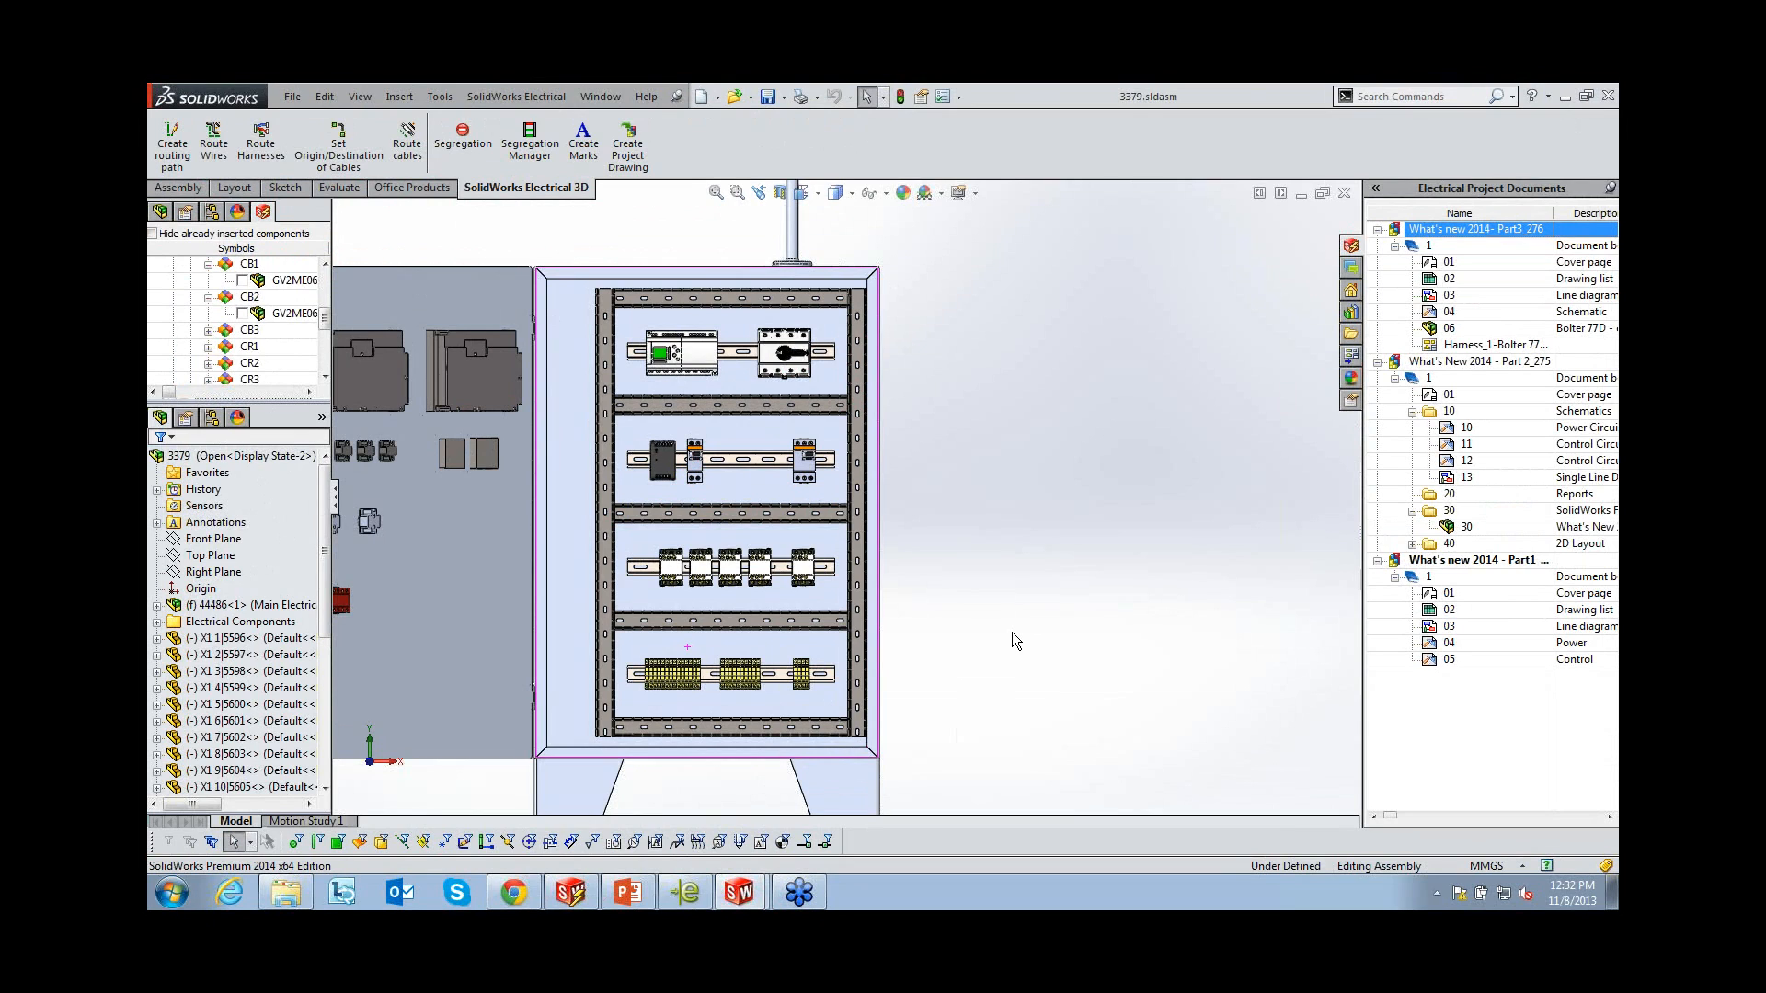
pyautogui.click(273, 280)
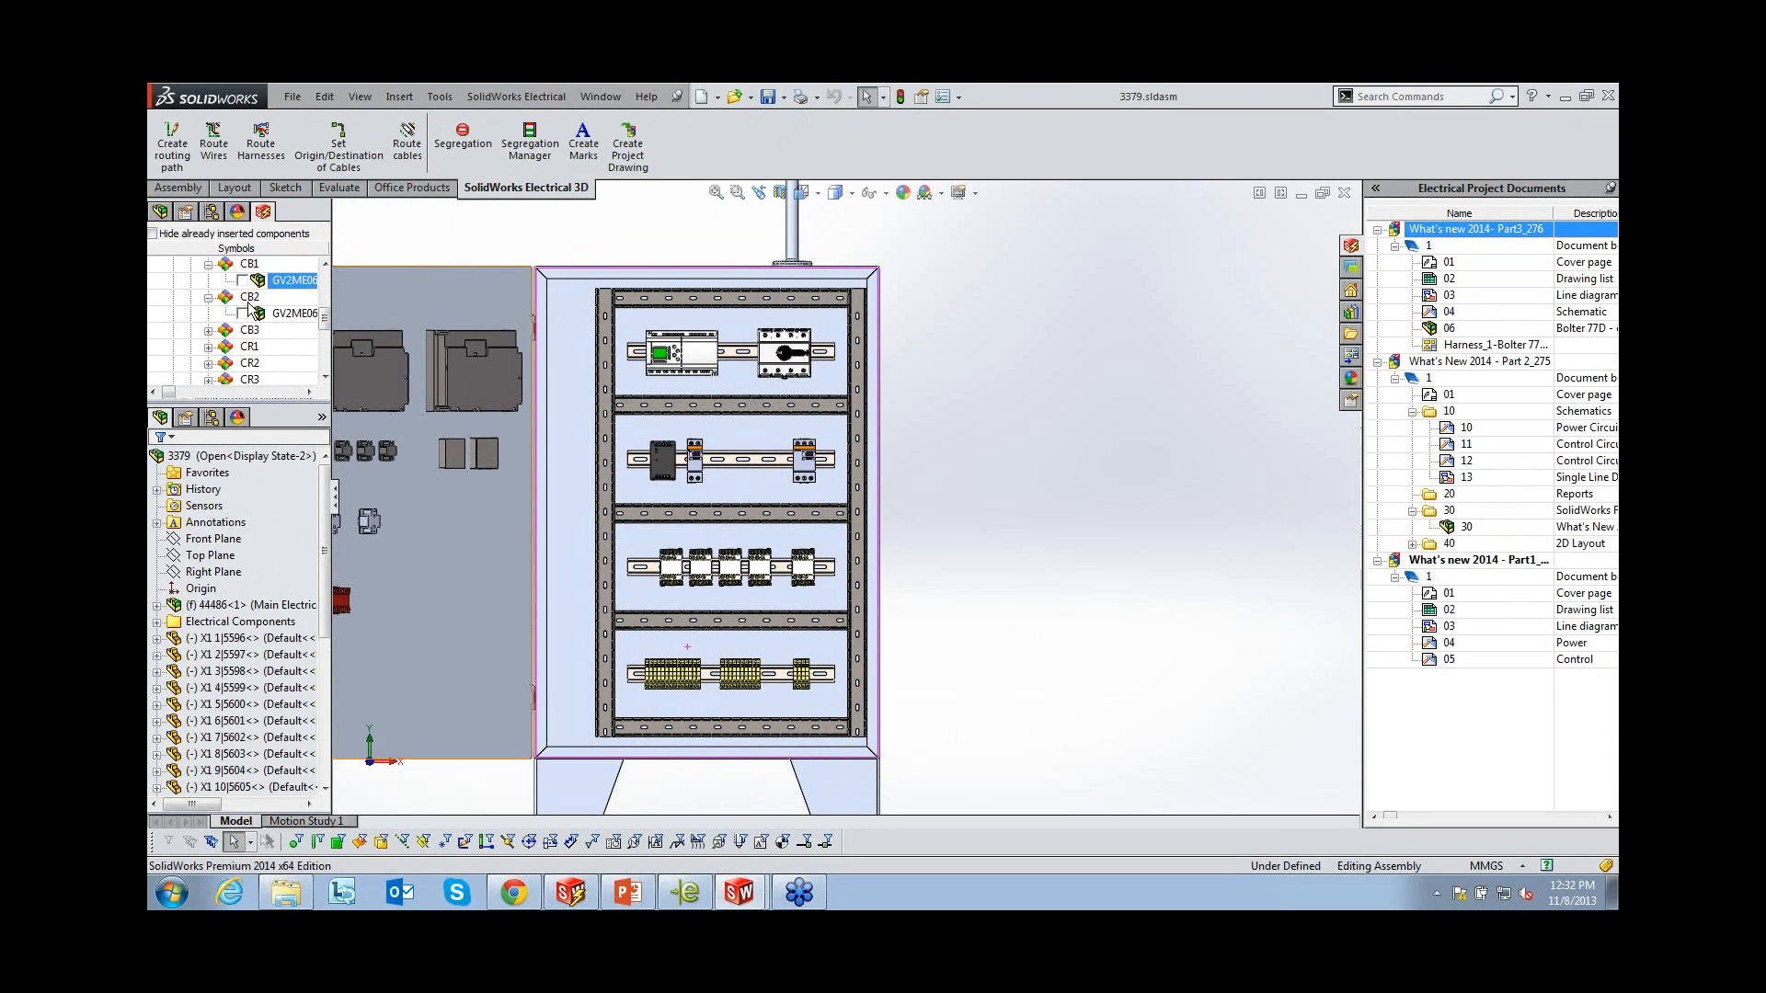
pyautogui.moveTo(325, 320)
pyautogui.mouseDown()
pyautogui.moveTo(326, 355)
pyautogui.moveTo(322, 325)
pyautogui.mouseUp()
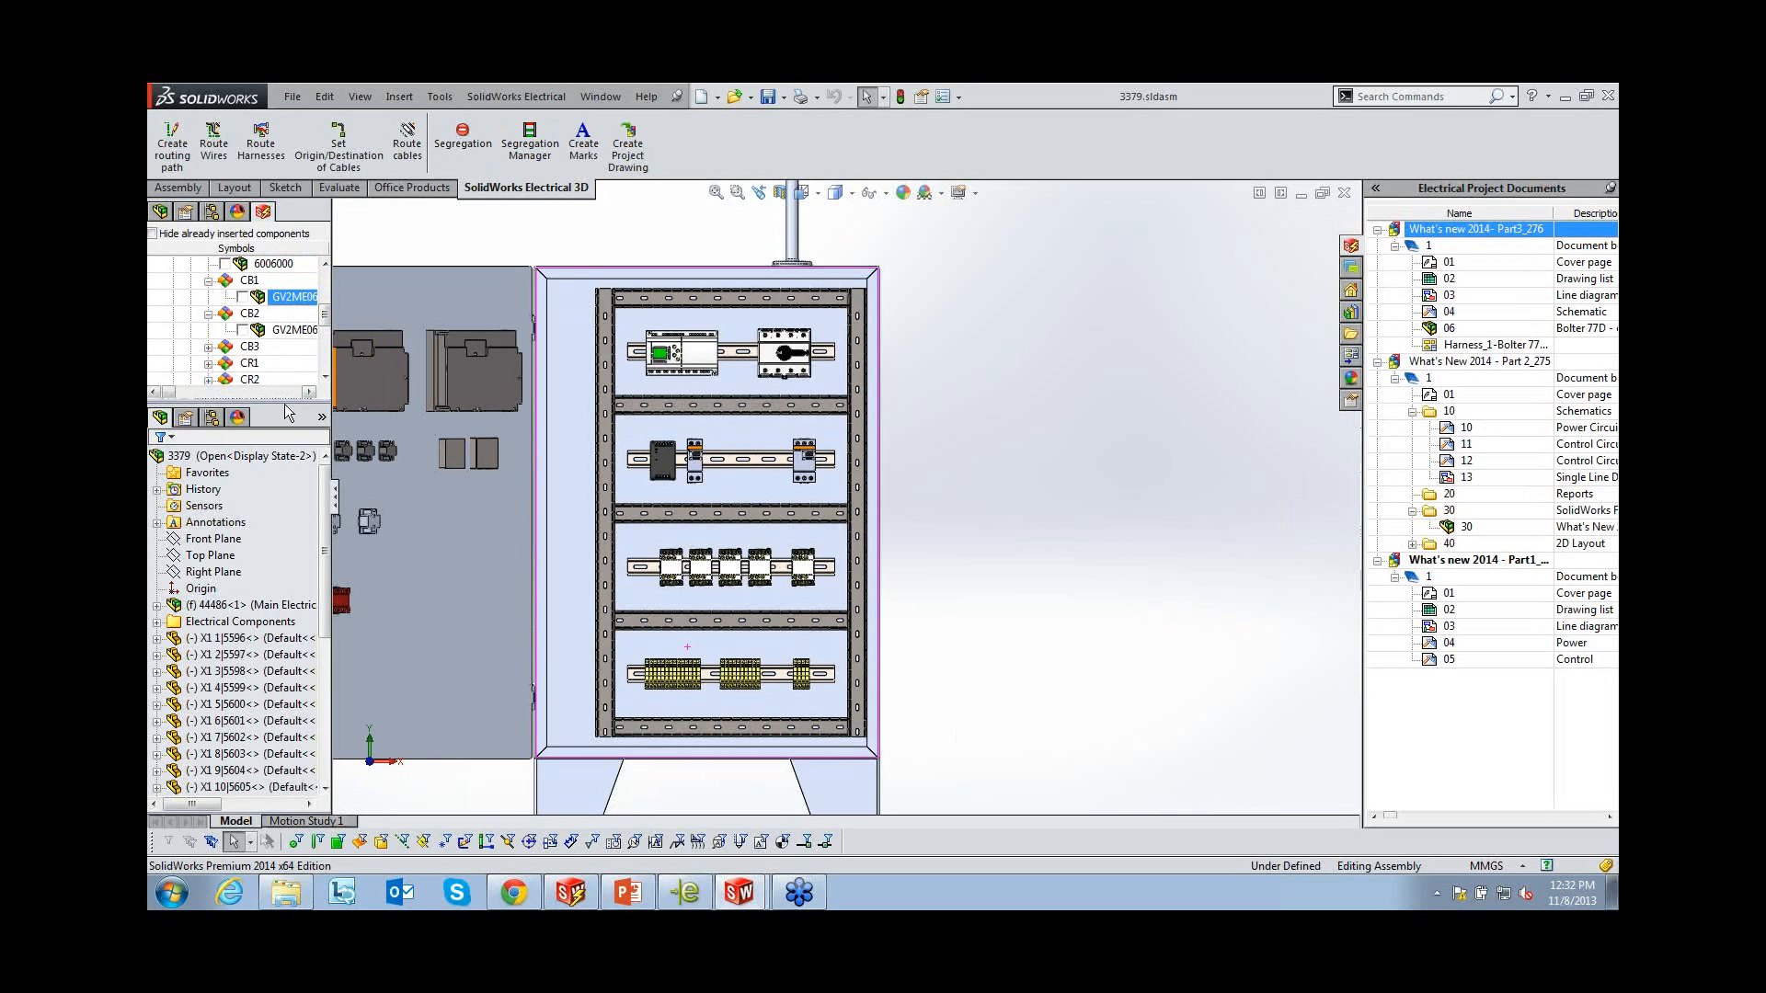
pyautogui.moveTo(281, 477); pyautogui.dragTo(280, 701)
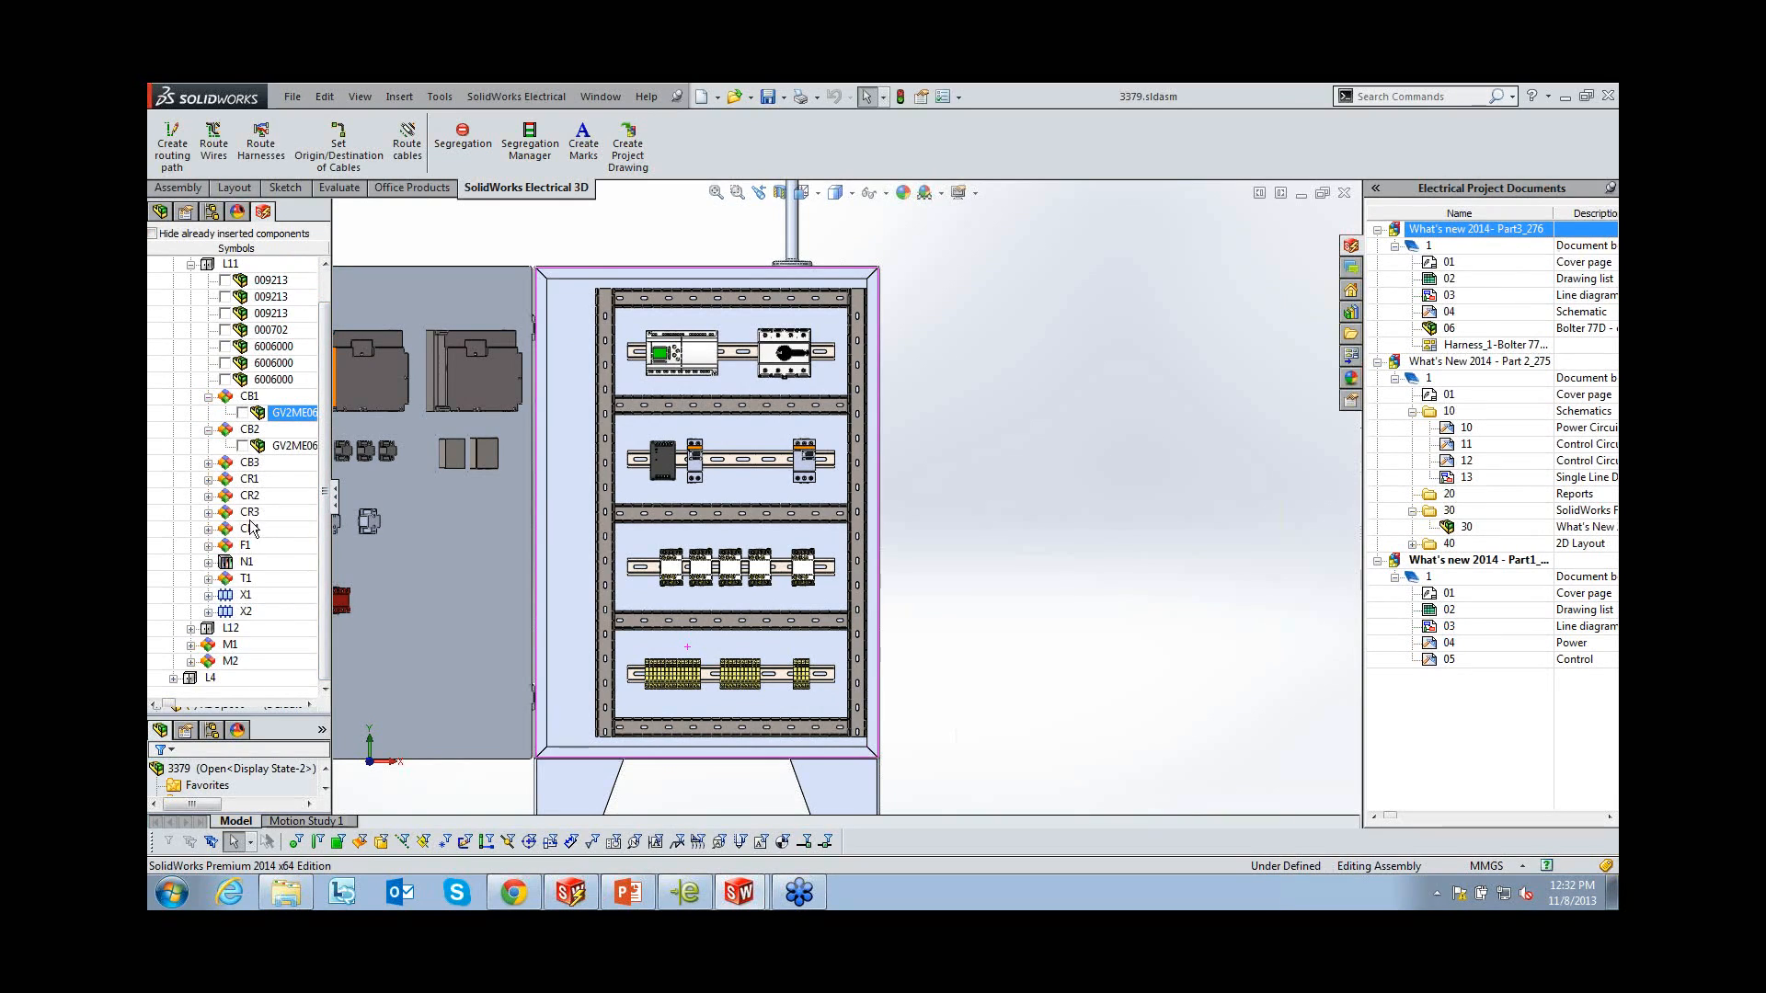
pyautogui.rightClick(284, 447)
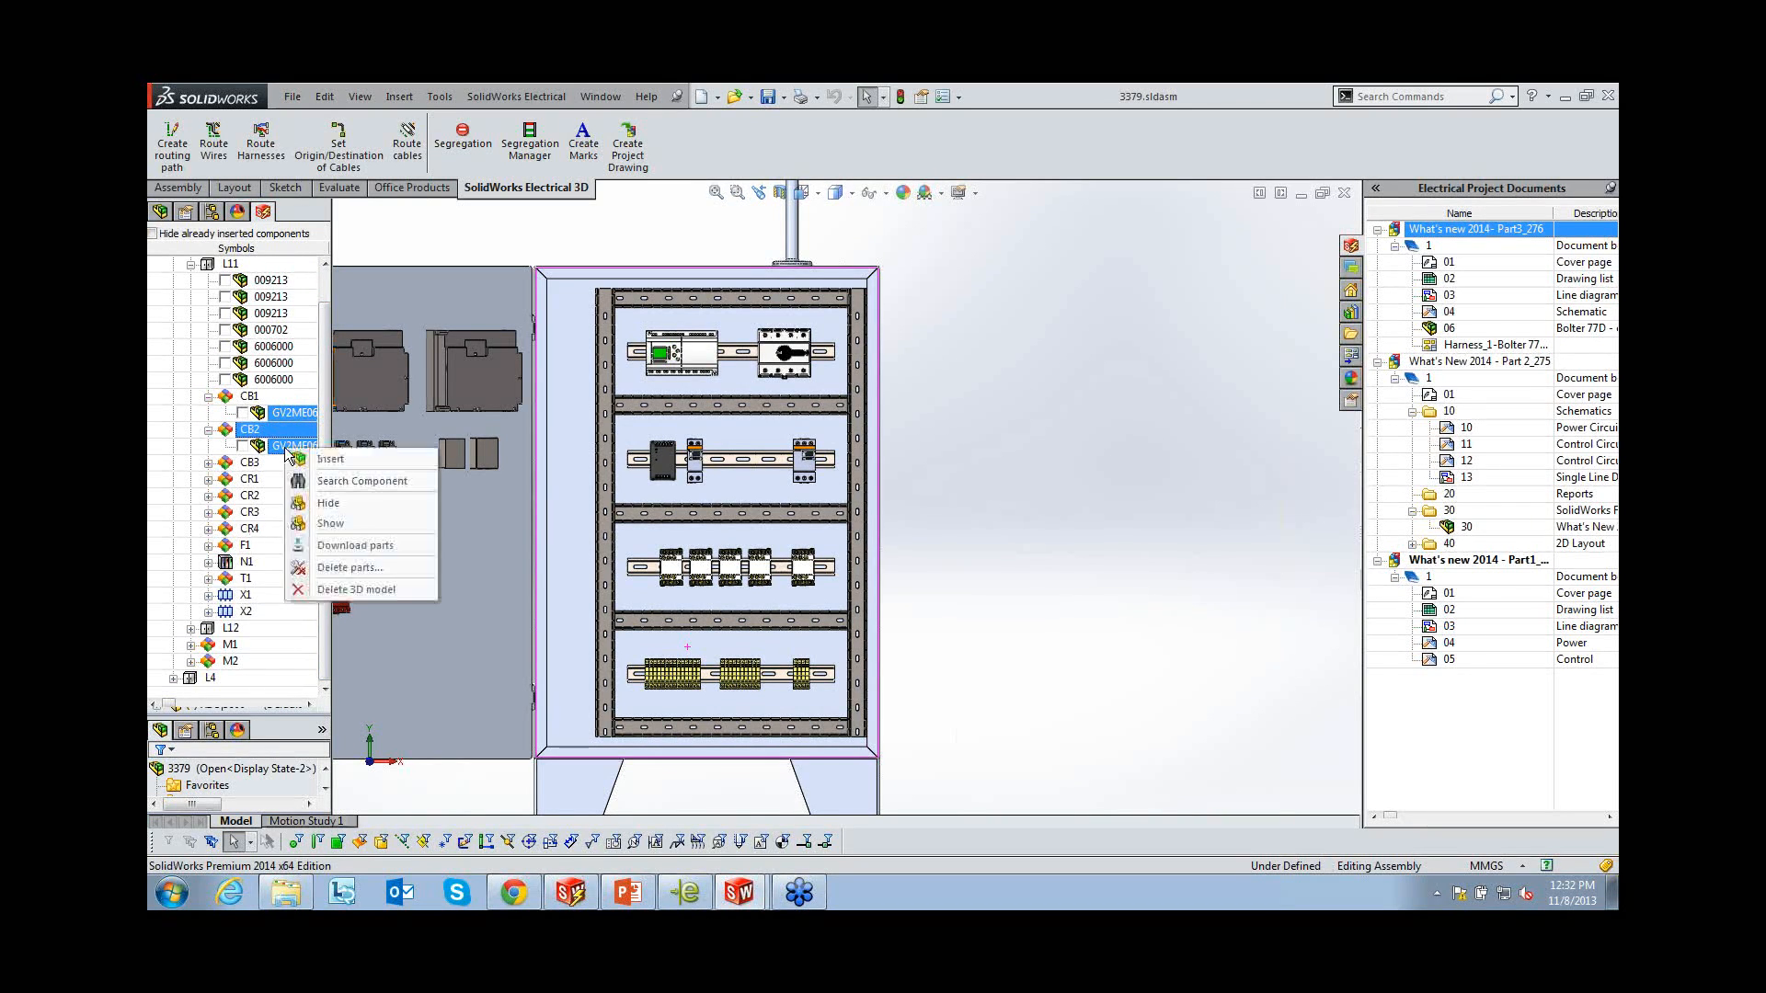
pyautogui.click(330, 459)
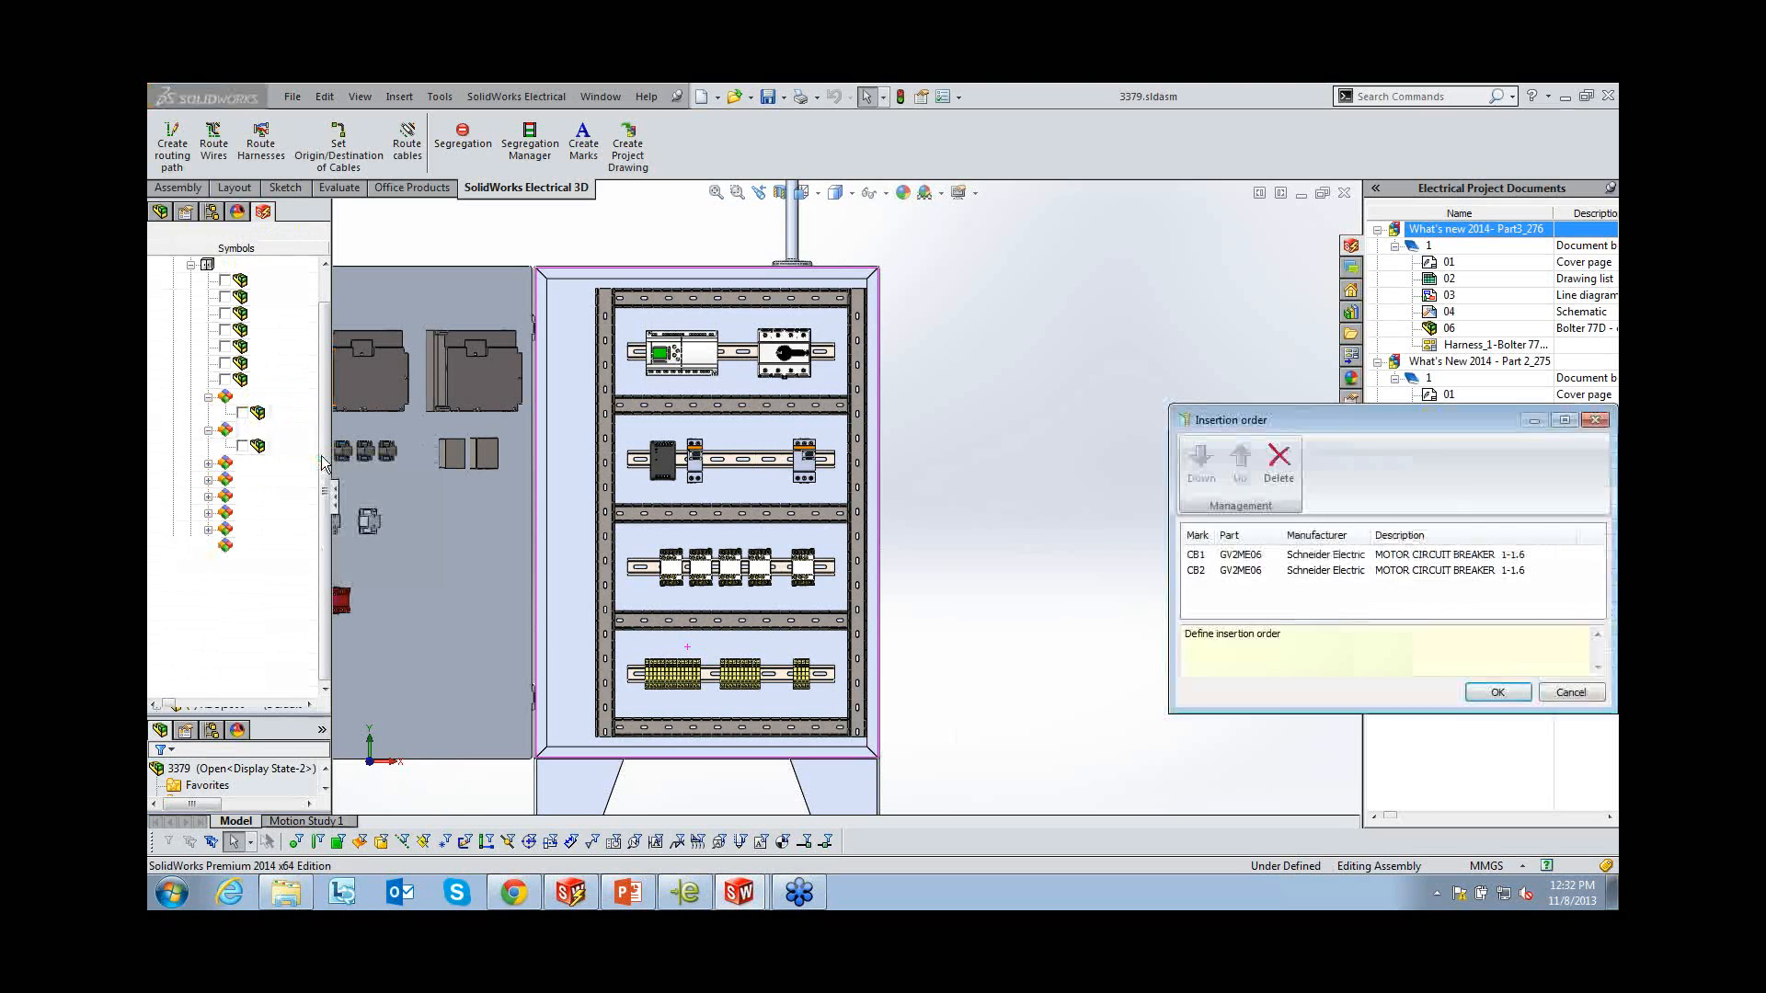
pyautogui.click(1497, 695)
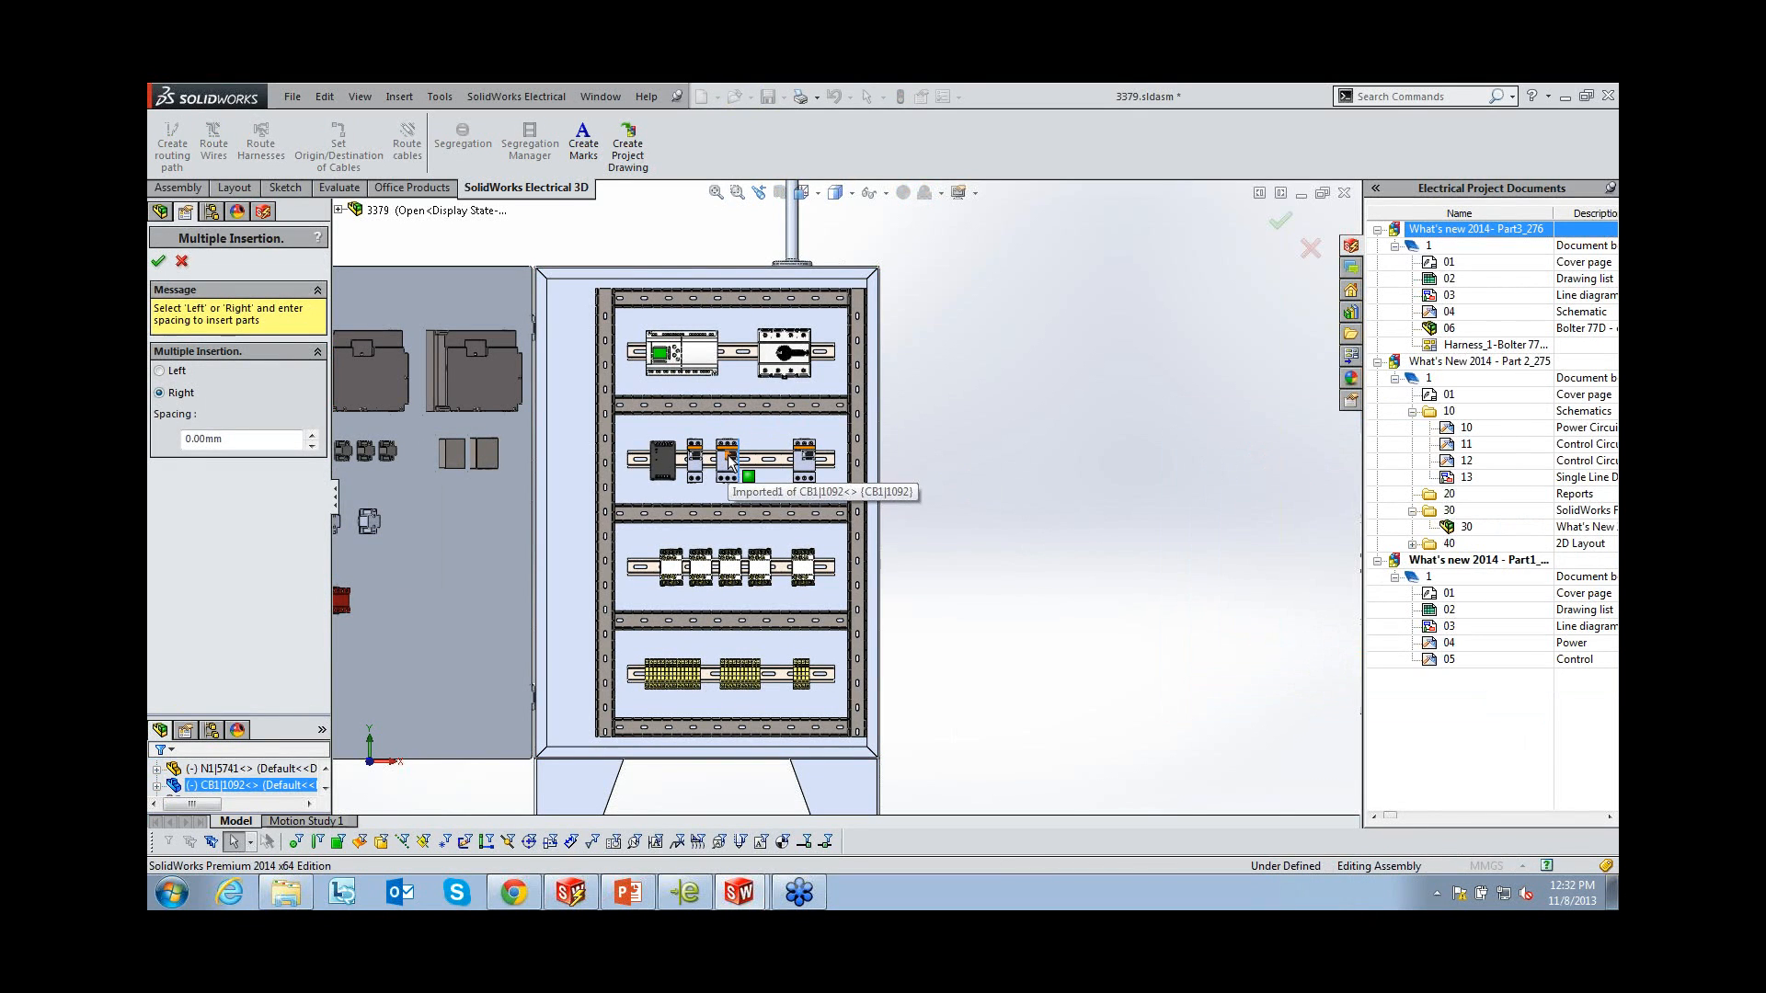
# Place the CB2 breaker to the right of CB1 with a spacing of 14 mm
pyautogui.click(198, 439)
pyautogui.moveTo(199, 439); pyautogui.dragTo(181, 439)
pyautogui.write('14')
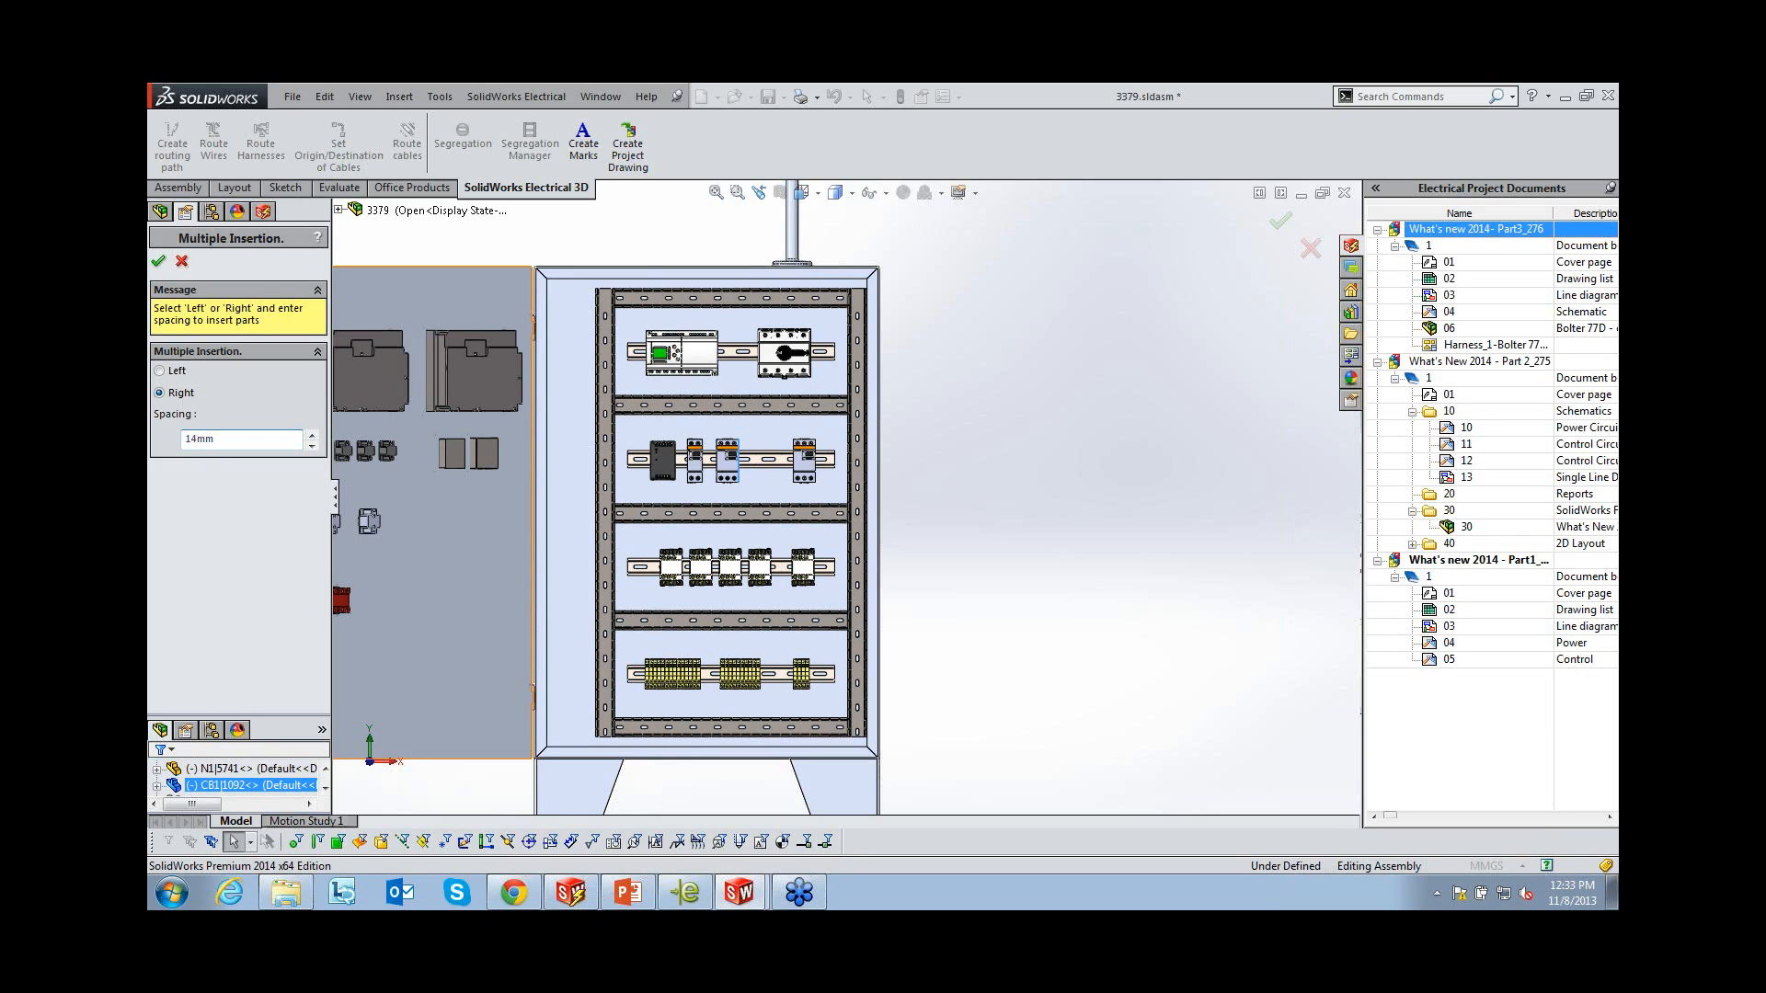
pyautogui.click(158, 262)
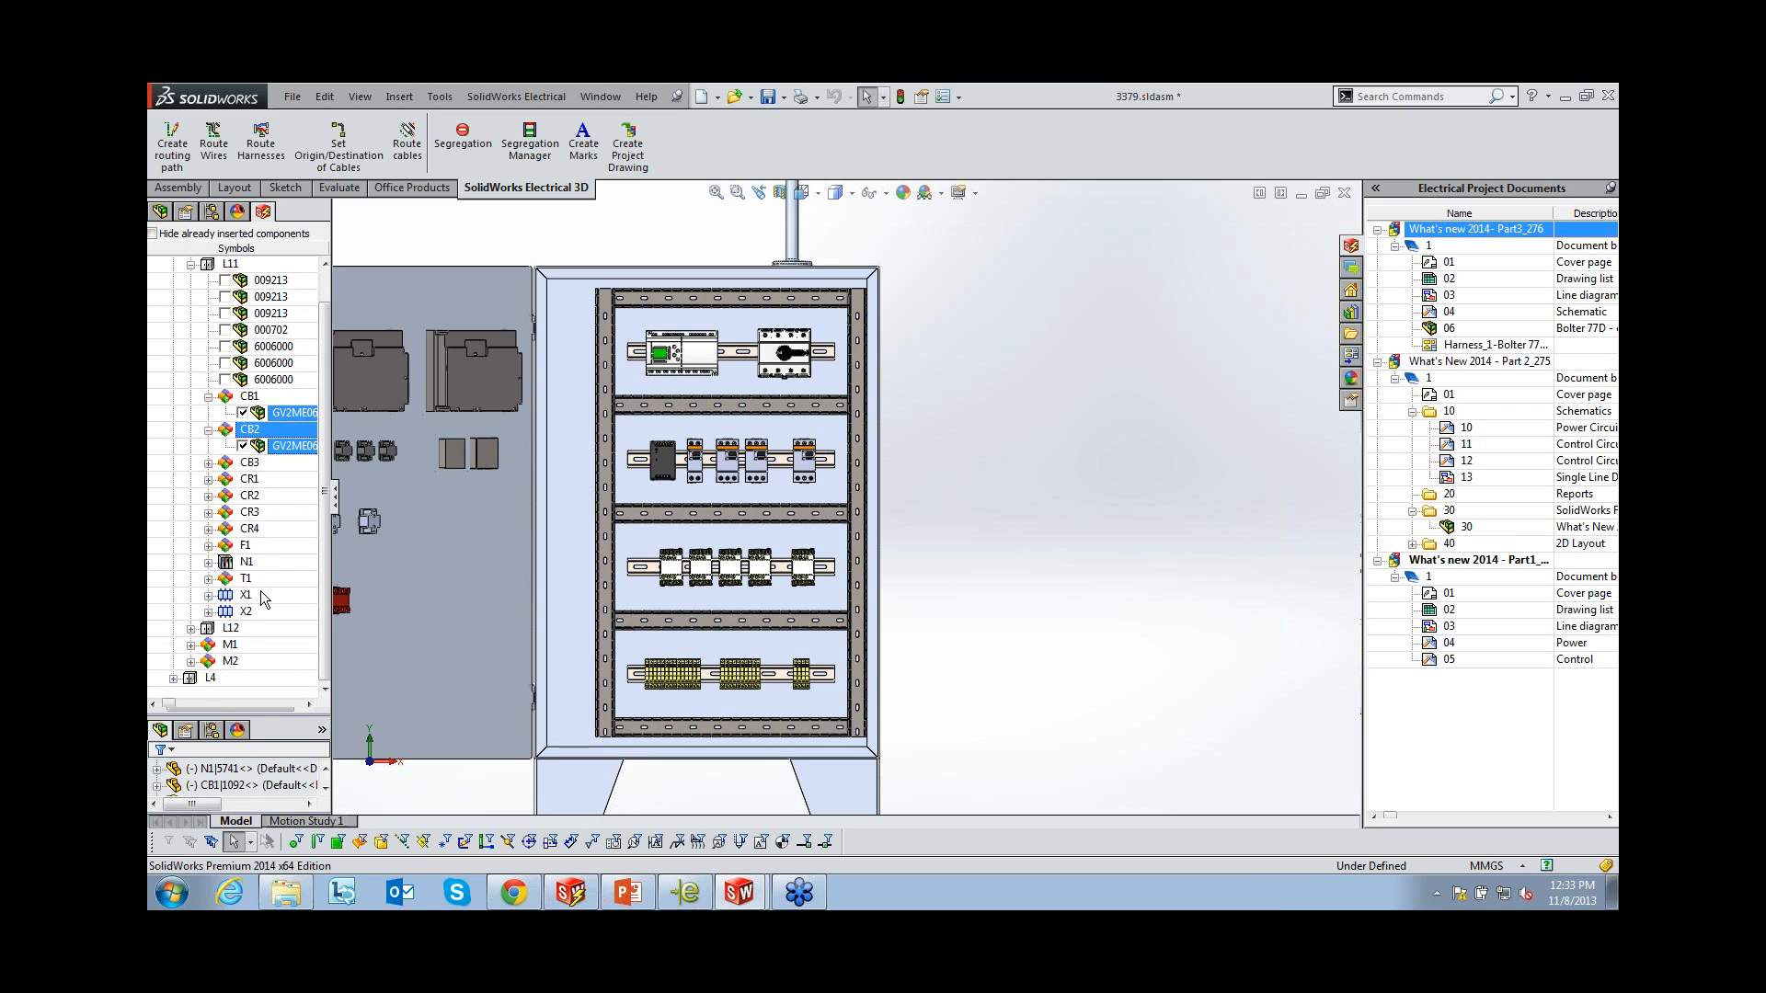
# Route the wires of all components as 3DSketch routes using splines and inspect the wiring in the cabinet and on the door
pyautogui.click(219, 161)
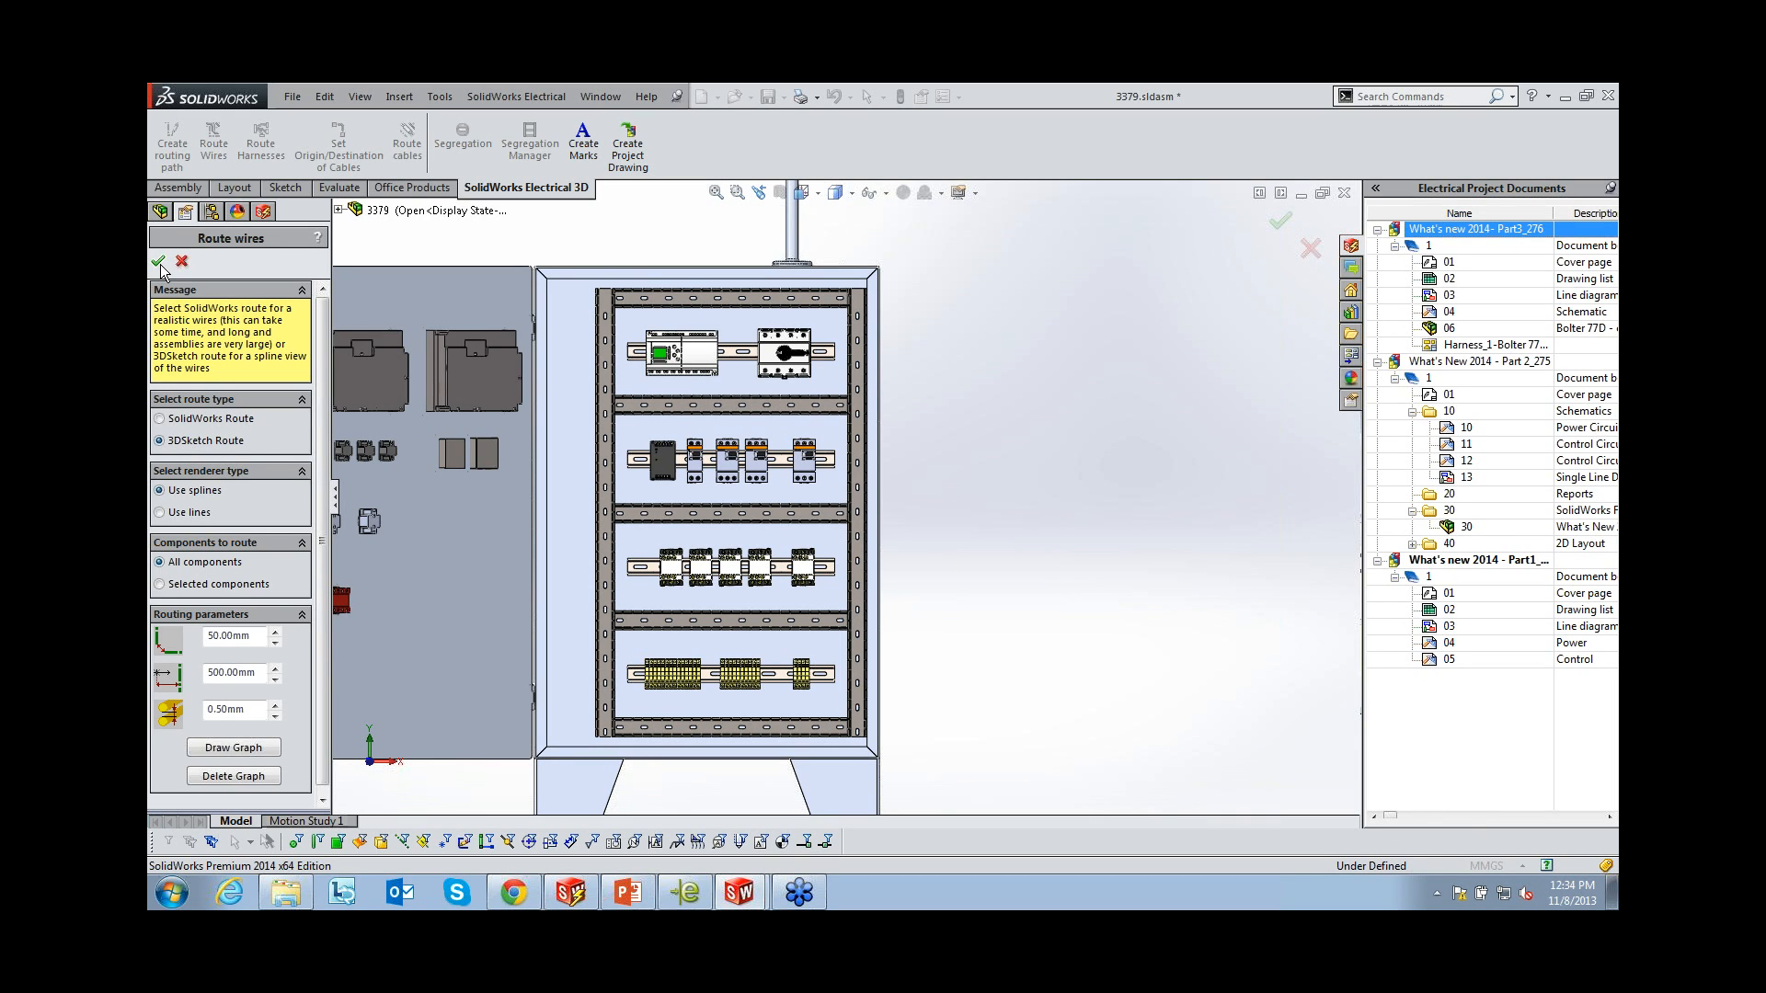
pyautogui.click(159, 262)
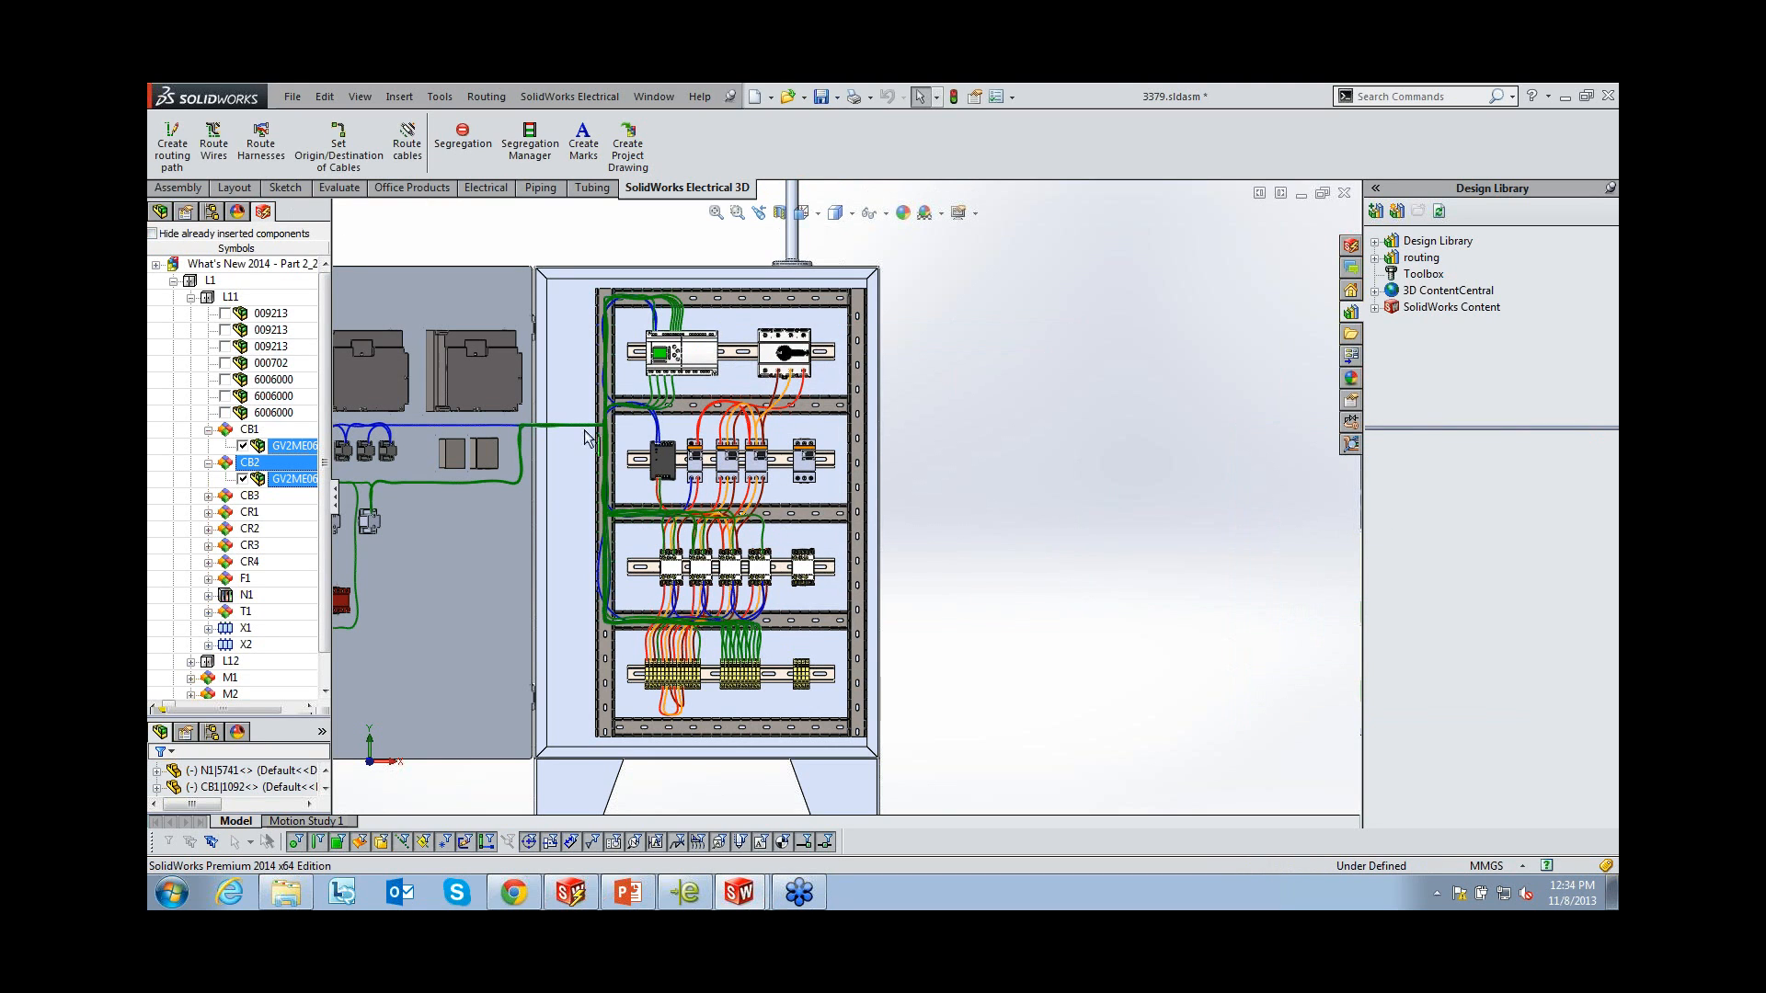
pyautogui.scroll(-3, 695, 571)
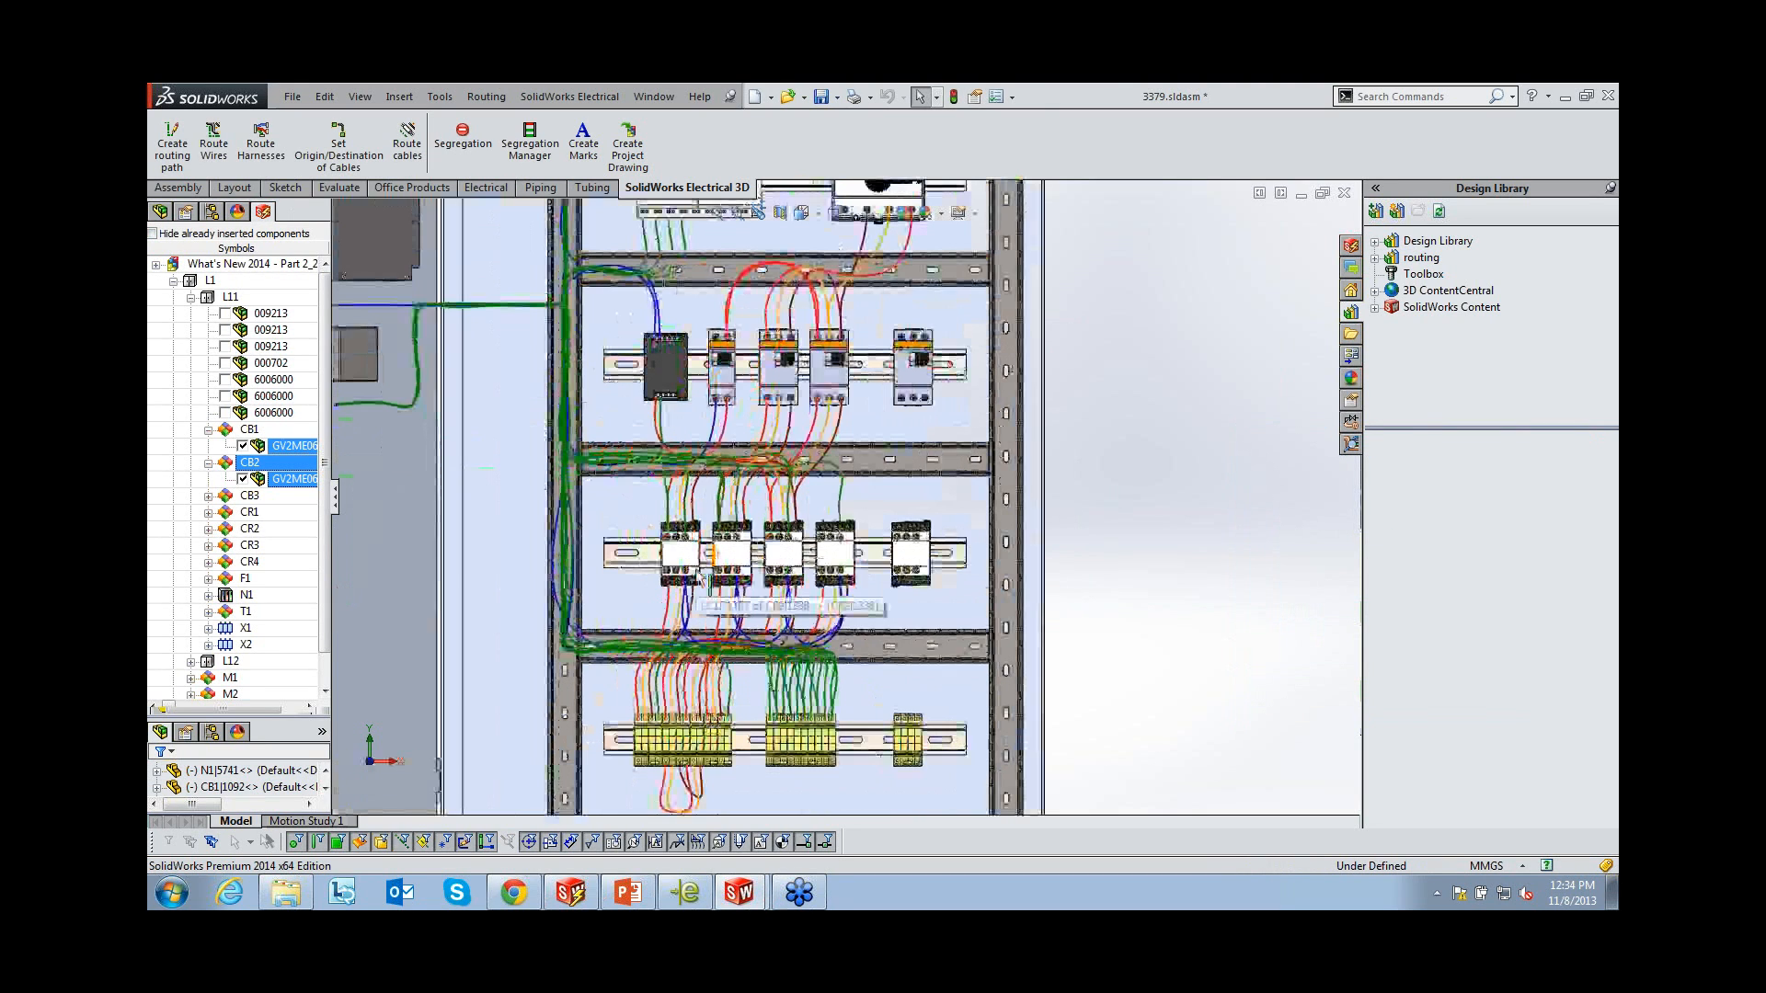
pyautogui.scroll(2, 695, 575)
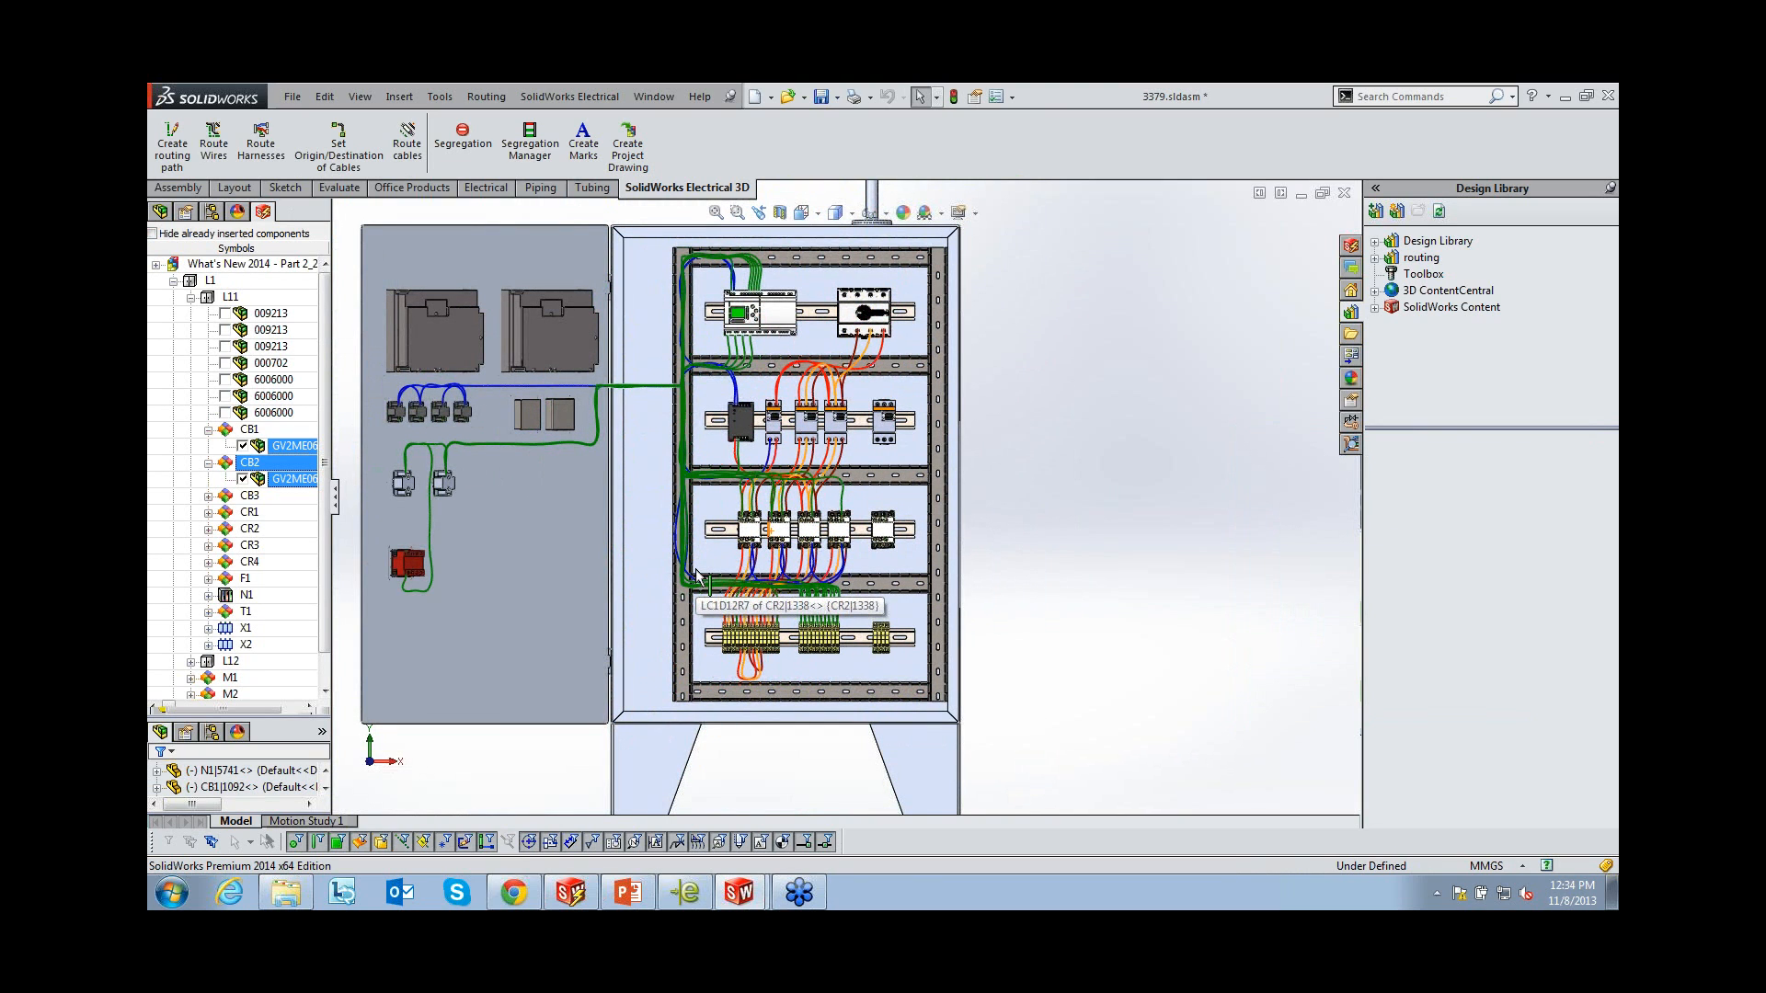
# Open the report manager for the What's new 2014 - Part1_274 project and review its lists of wires and cables
pyautogui.click(1352, 246)
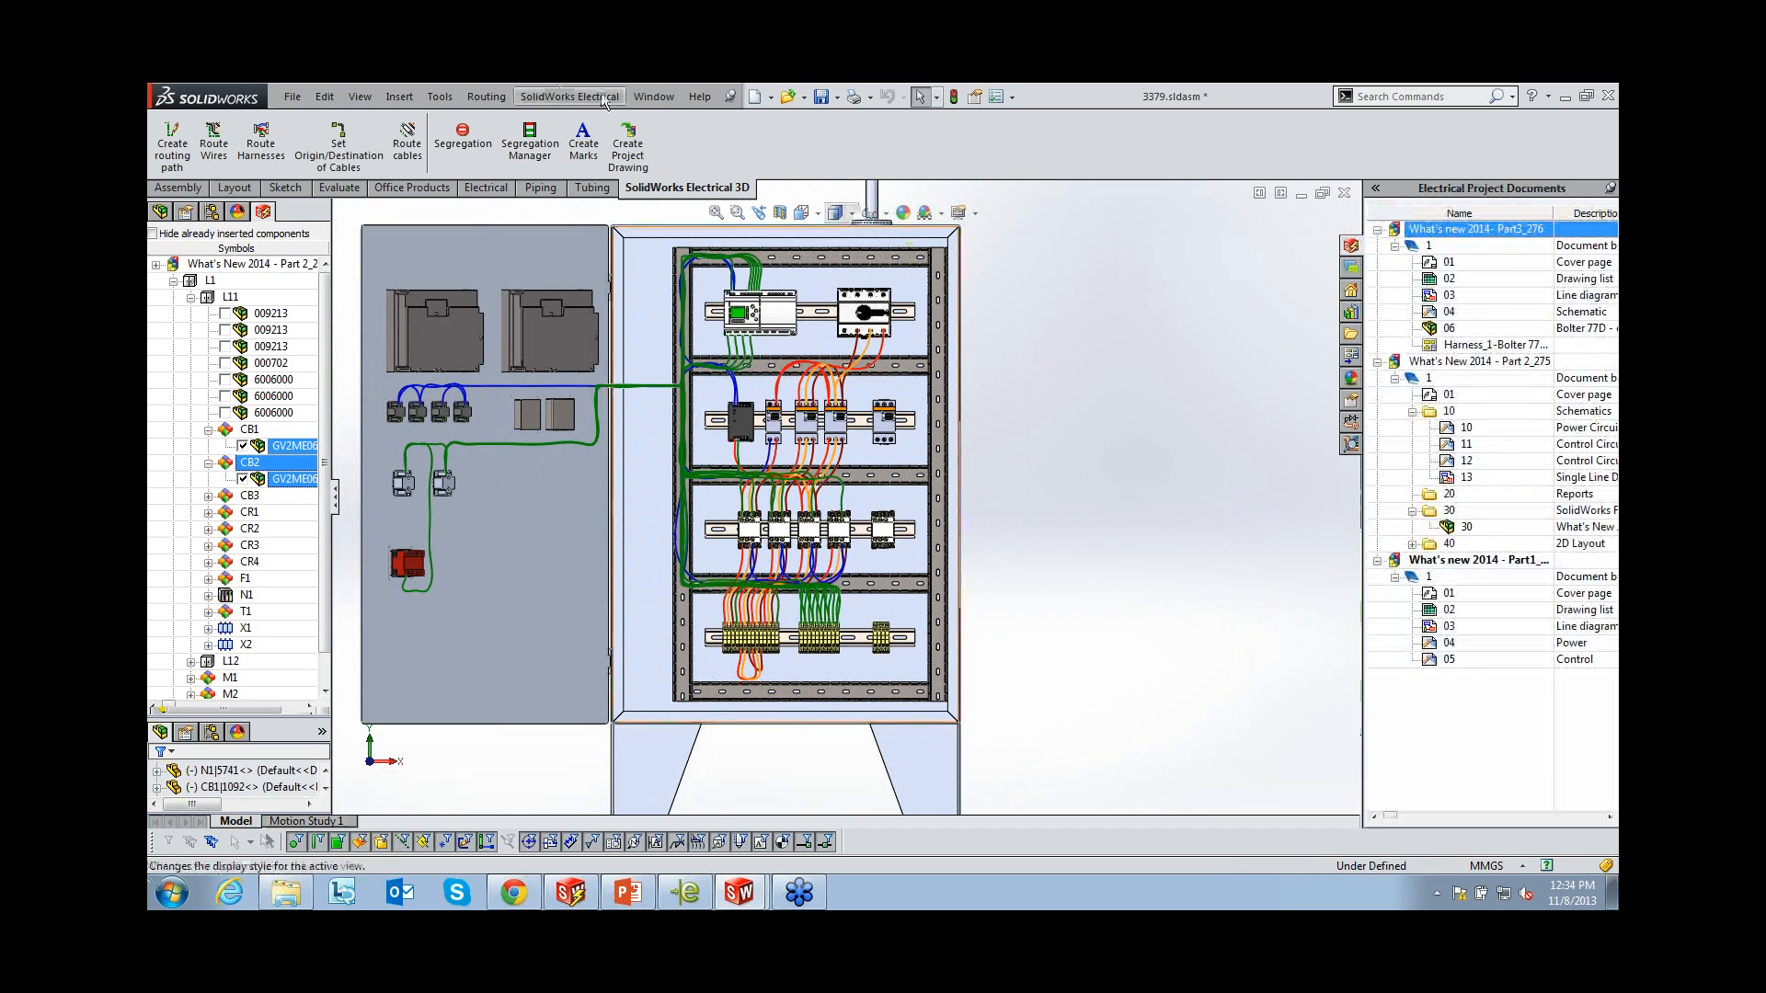
pyautogui.click(556, 96)
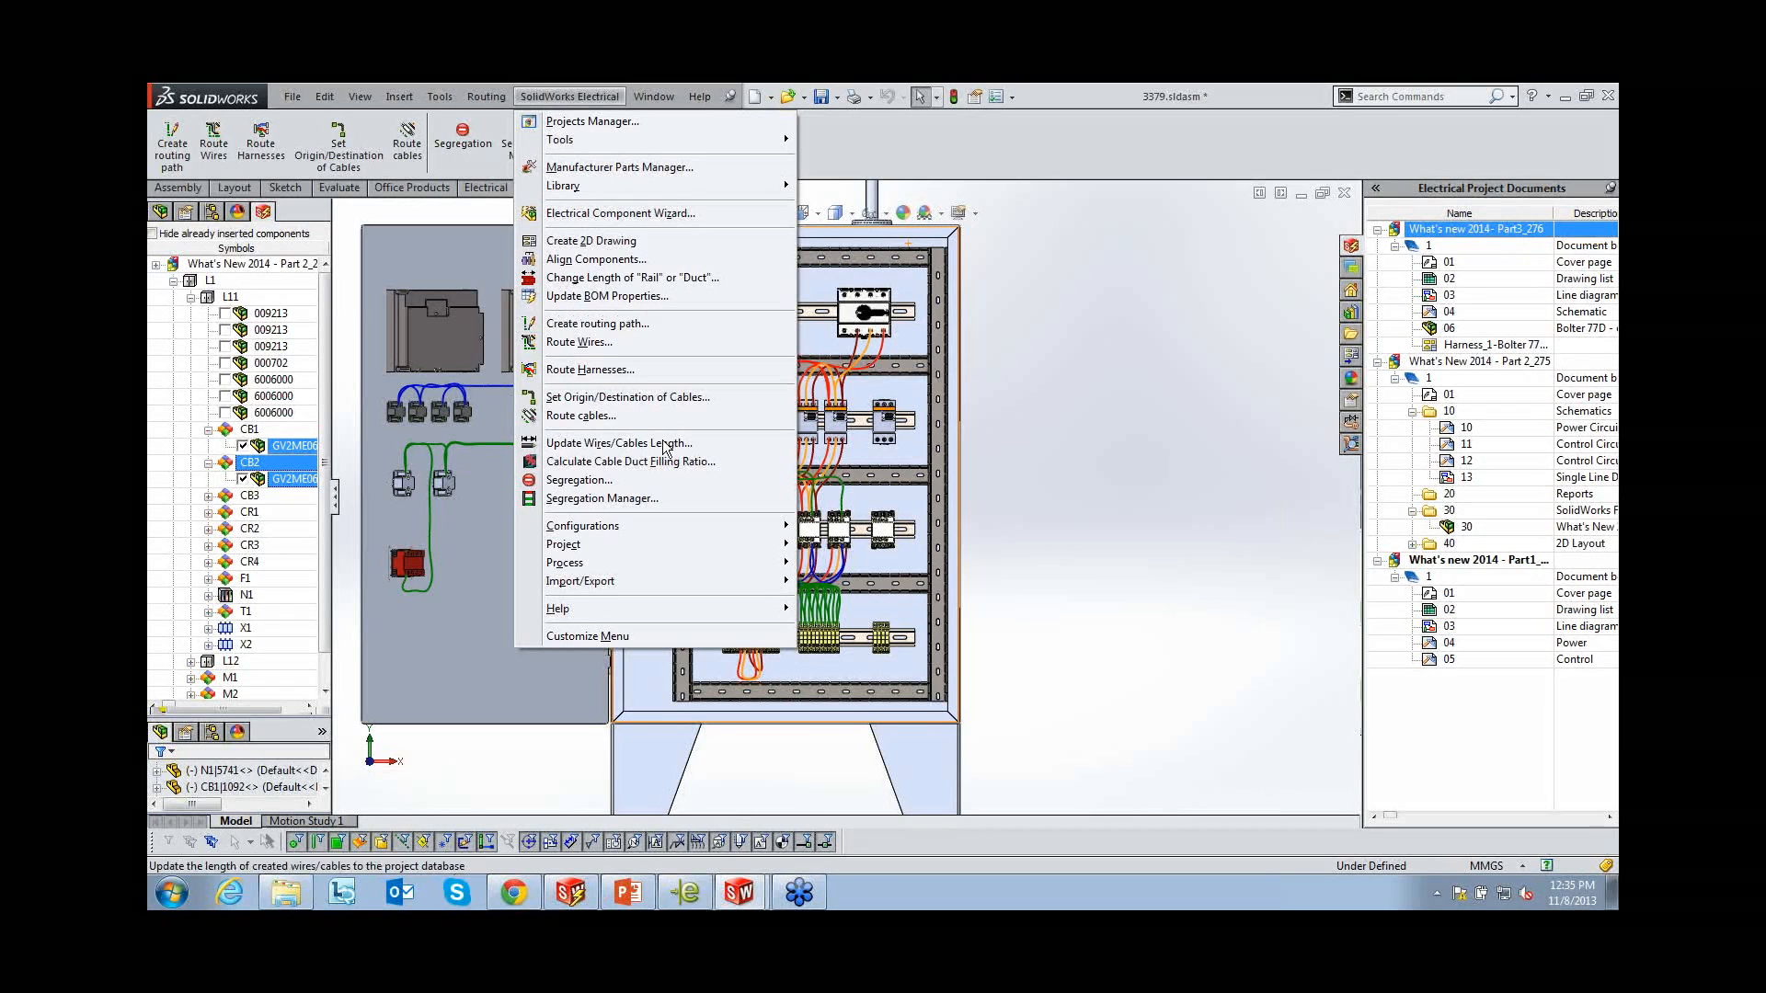
pyautogui.moveTo(703, 548)
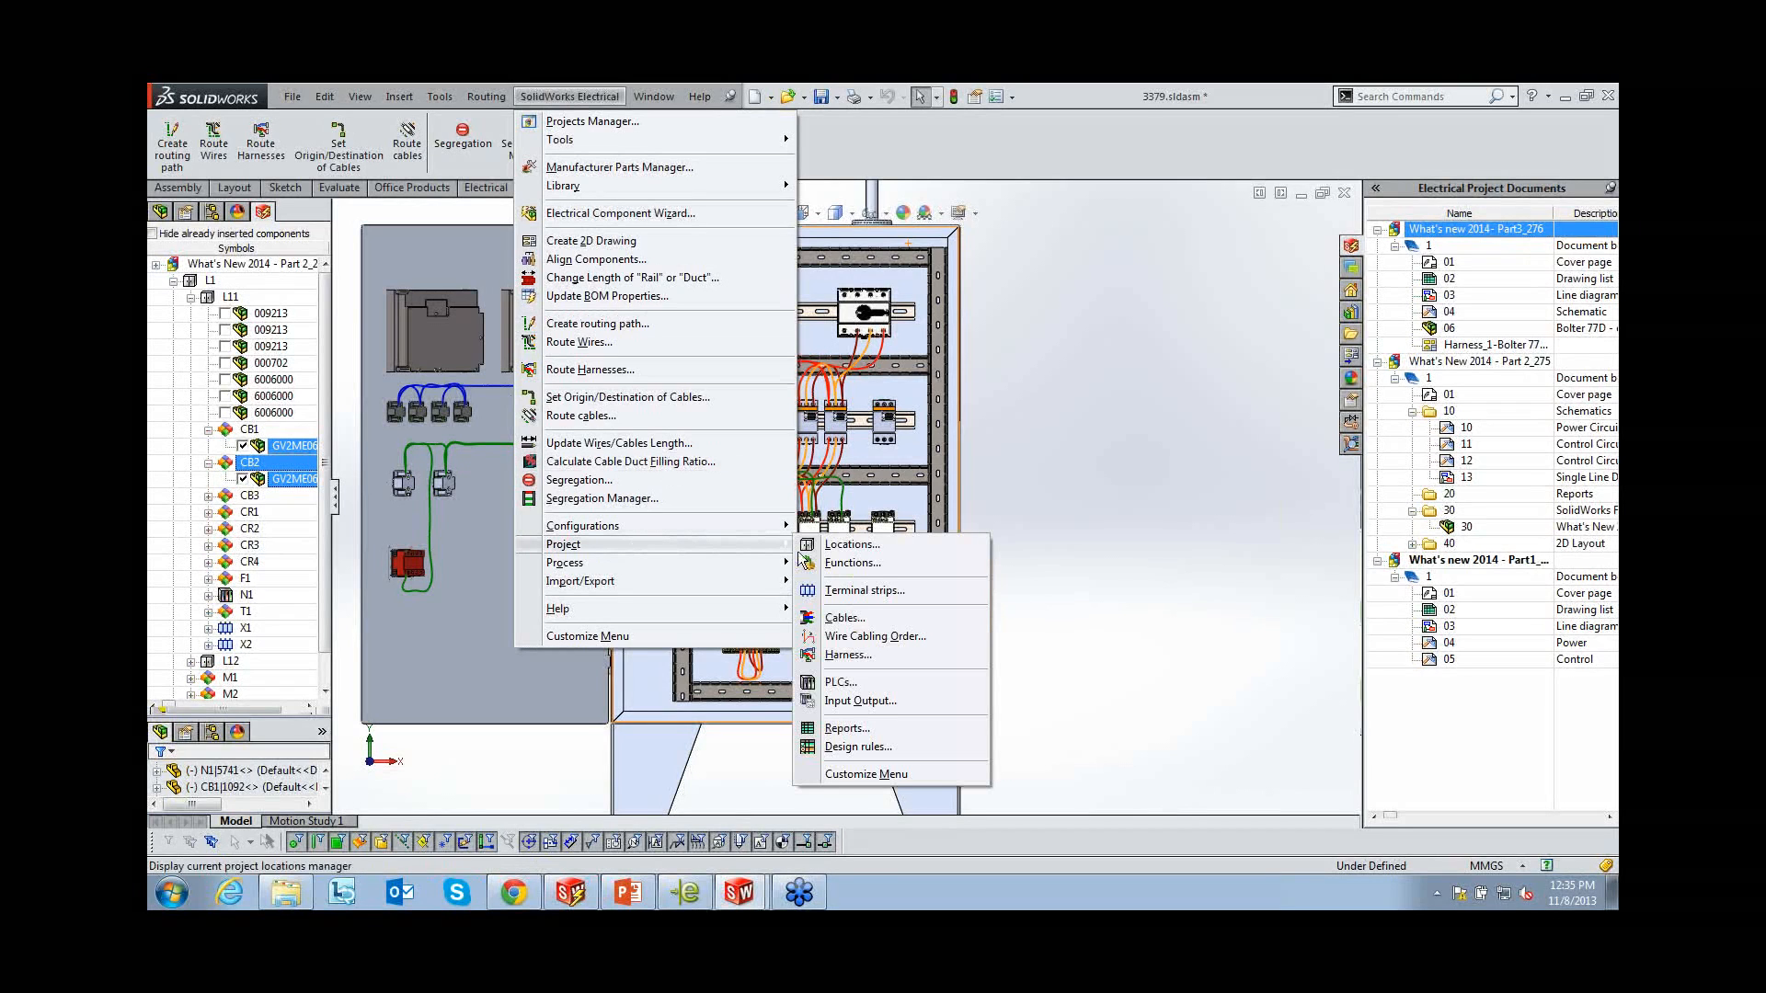
pyautogui.click(842, 728)
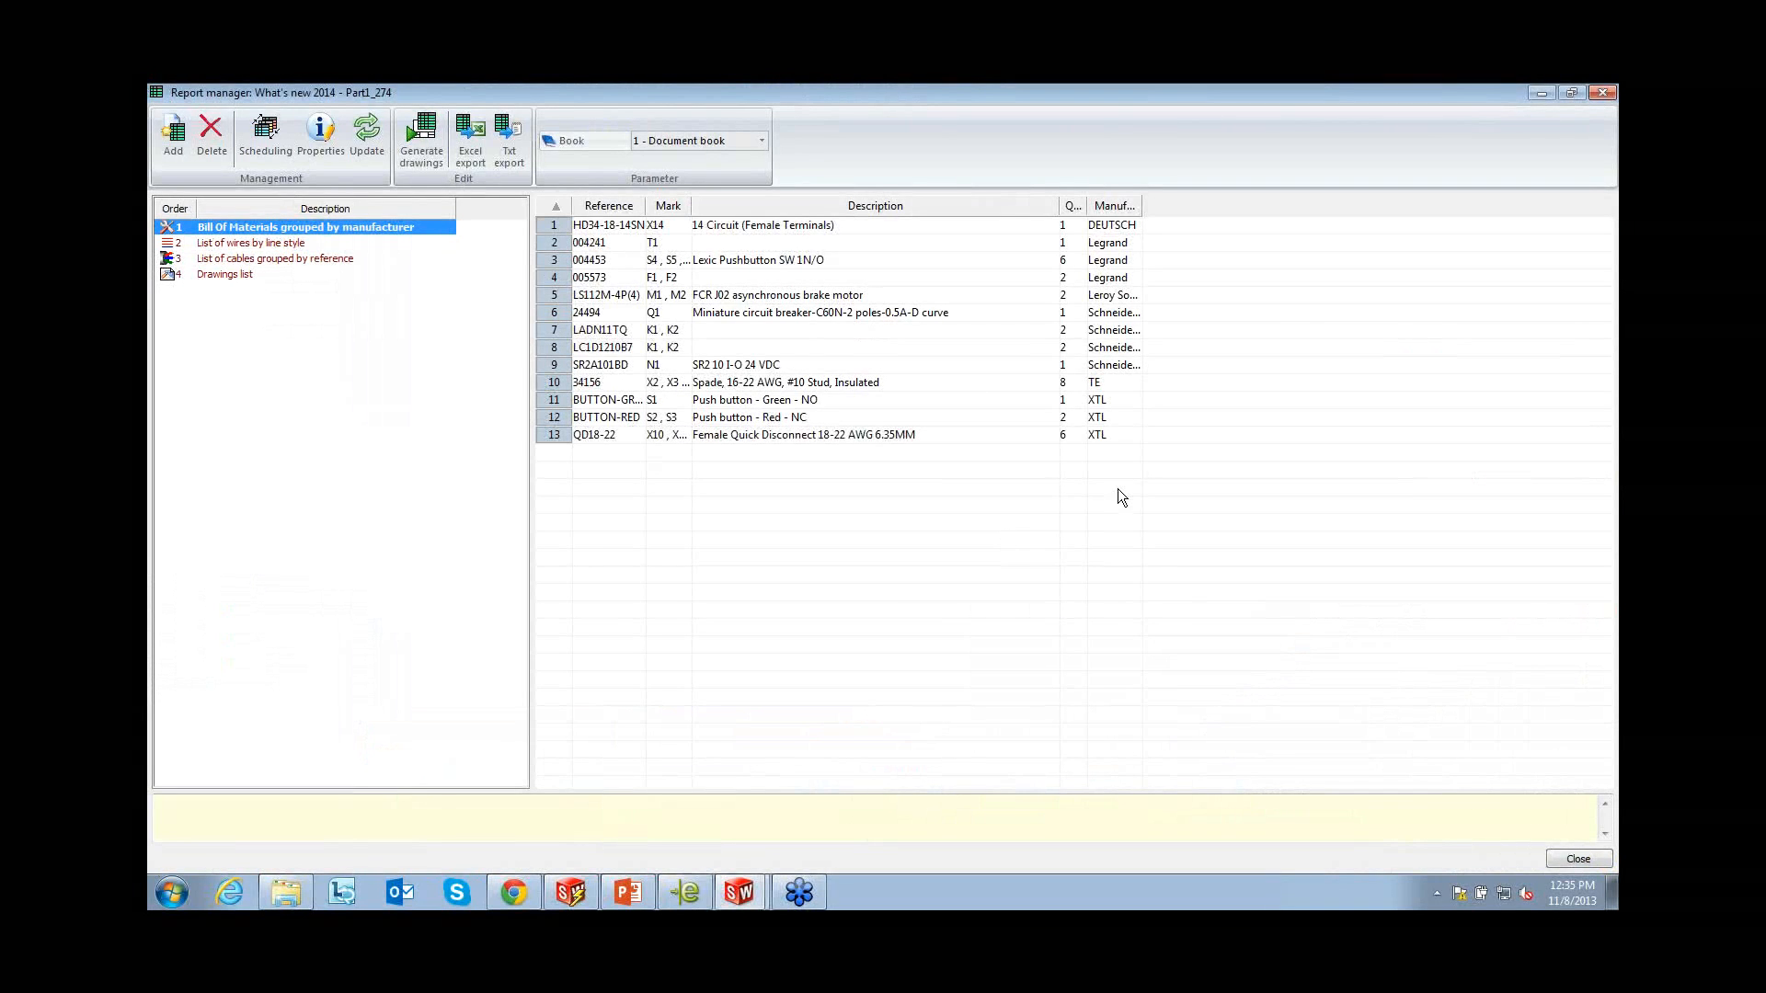
pyautogui.click(253, 244)
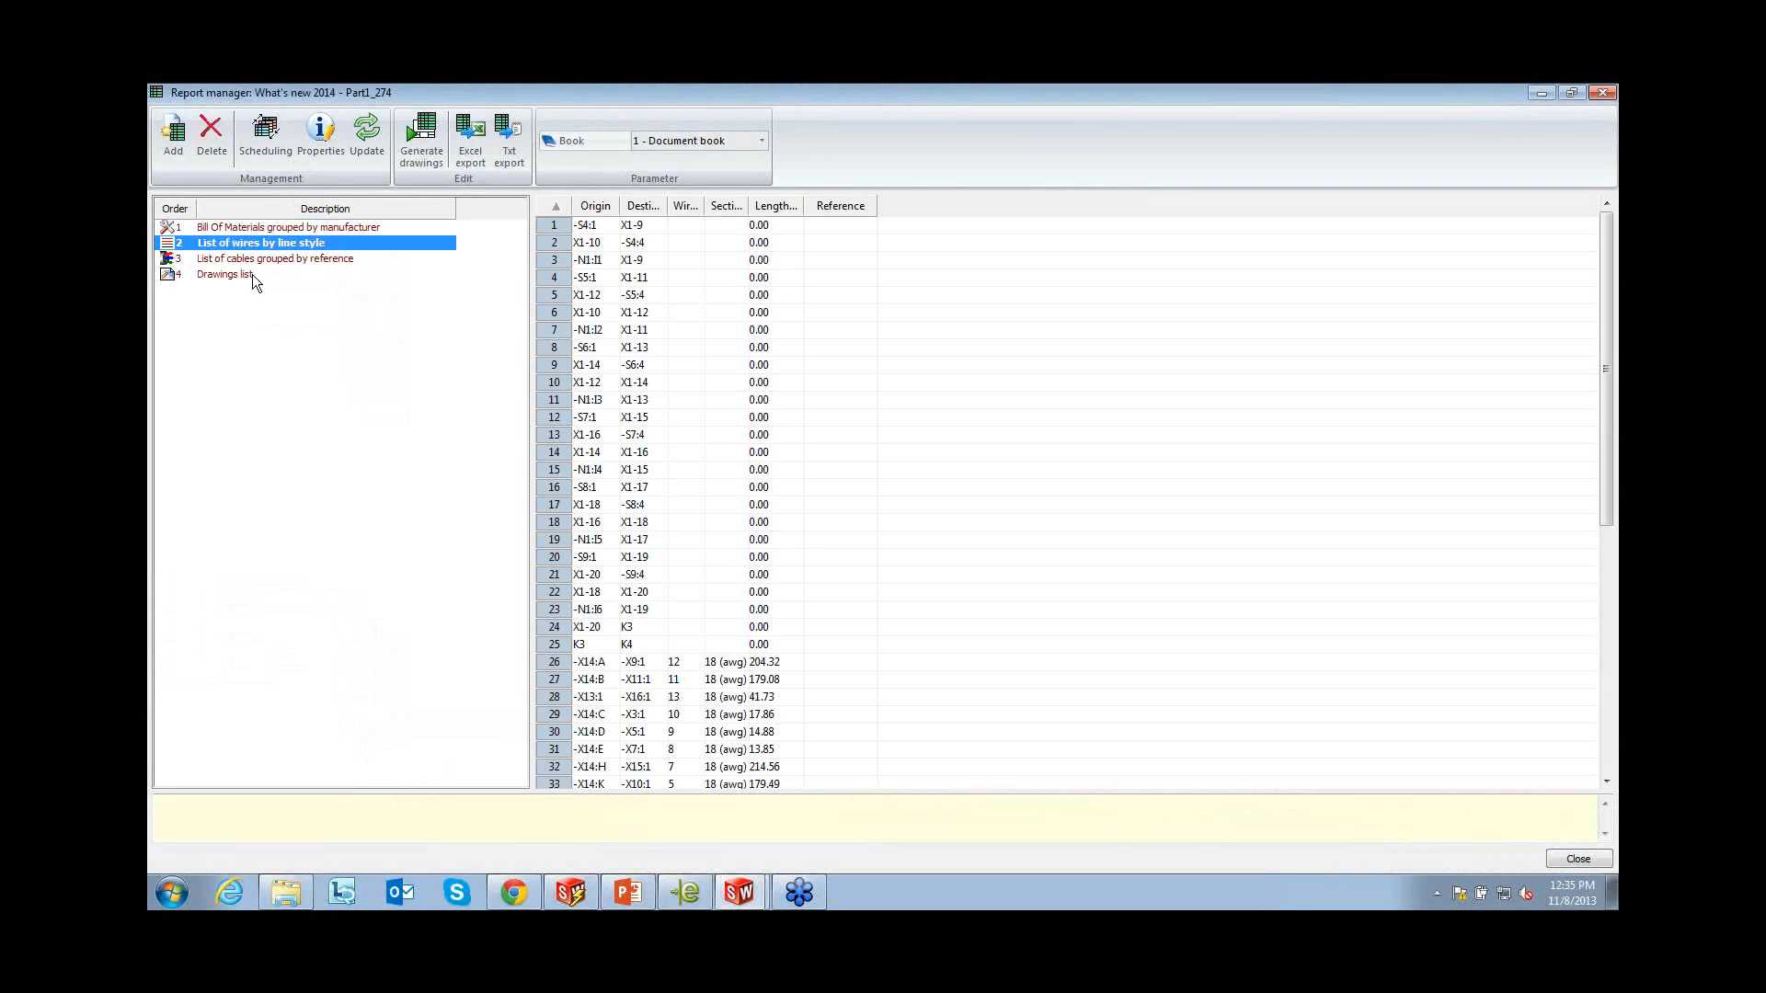
pyautogui.click(307, 259)
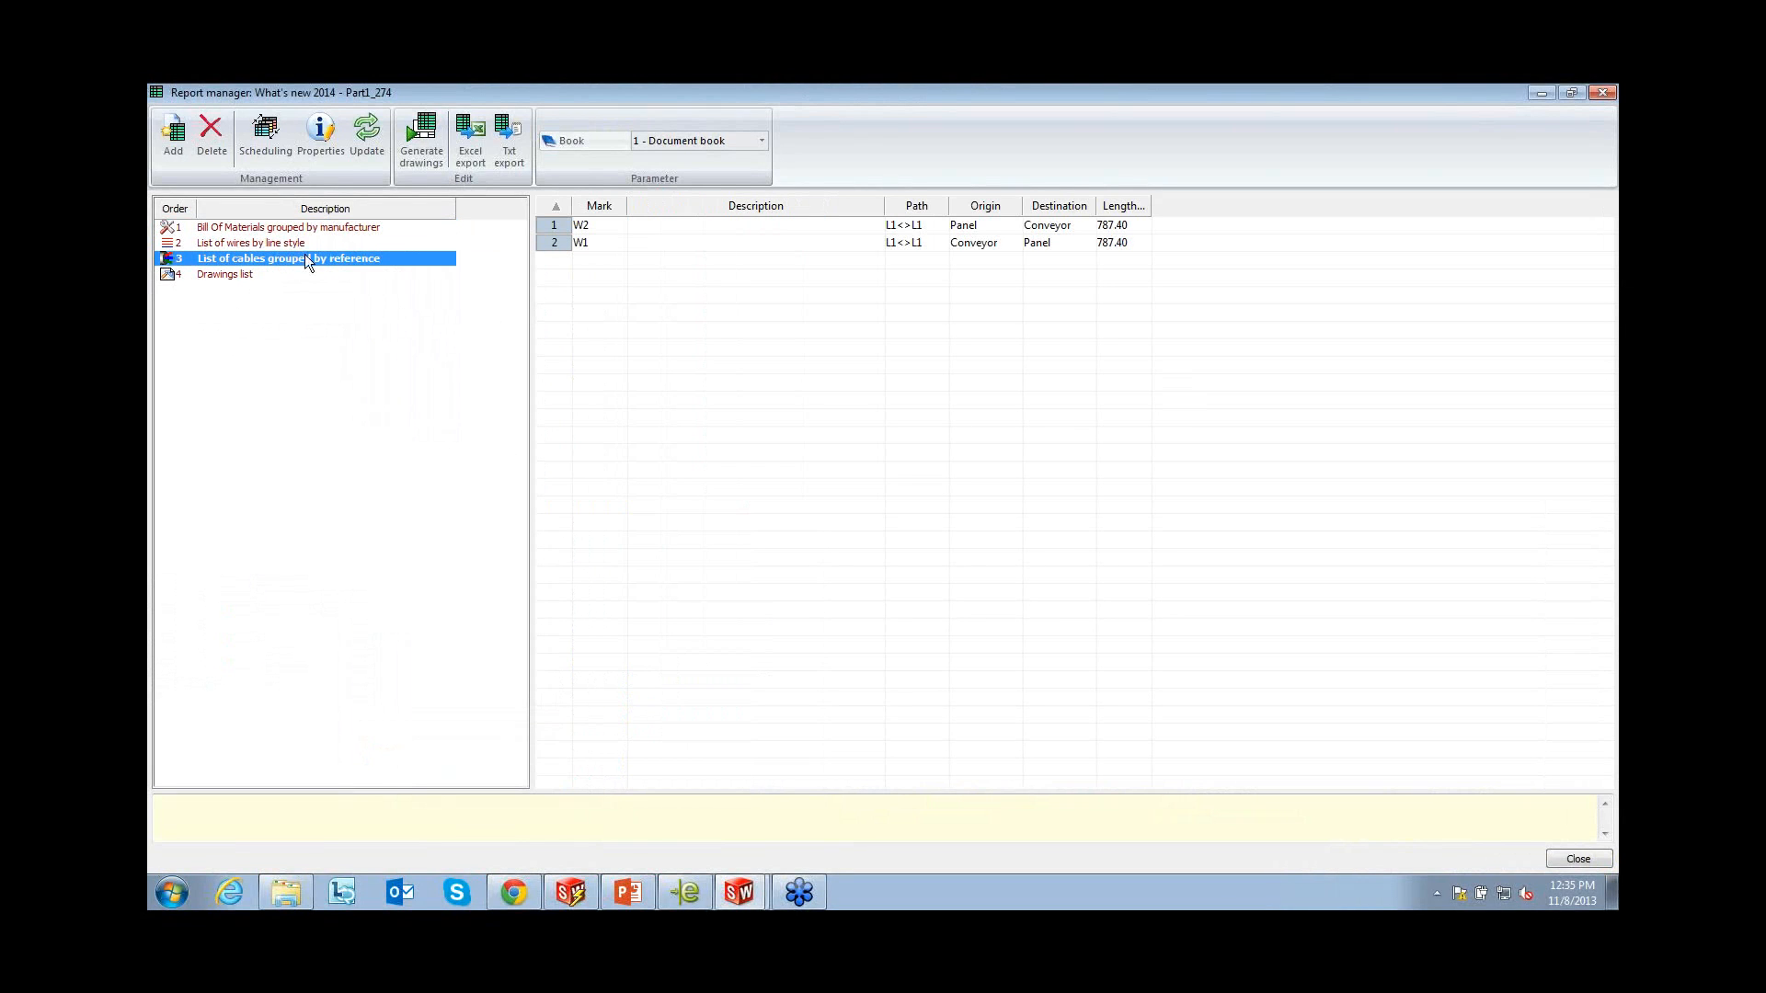
# Generate report drawings for the bill of materials, list of wires and list of cables, leaving out the drawings list
pyautogui.click(413, 142)
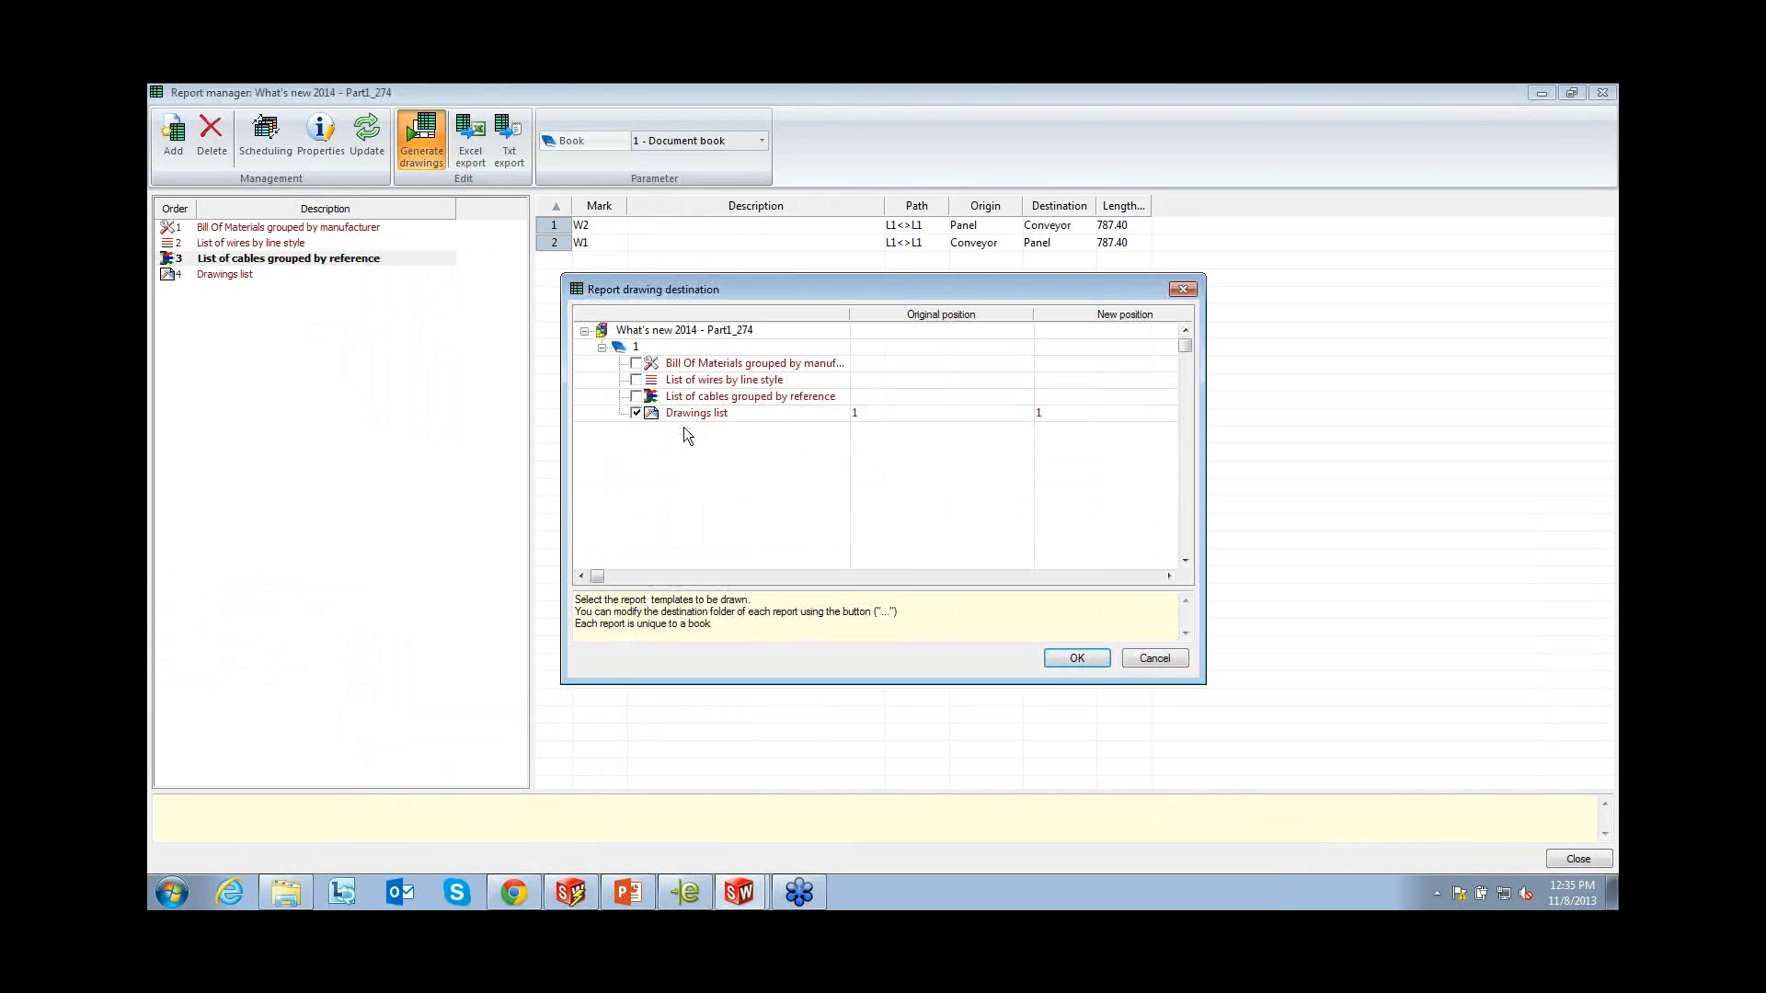
pyautogui.click(635, 363)
pyautogui.click(636, 380)
pyautogui.click(635, 397)
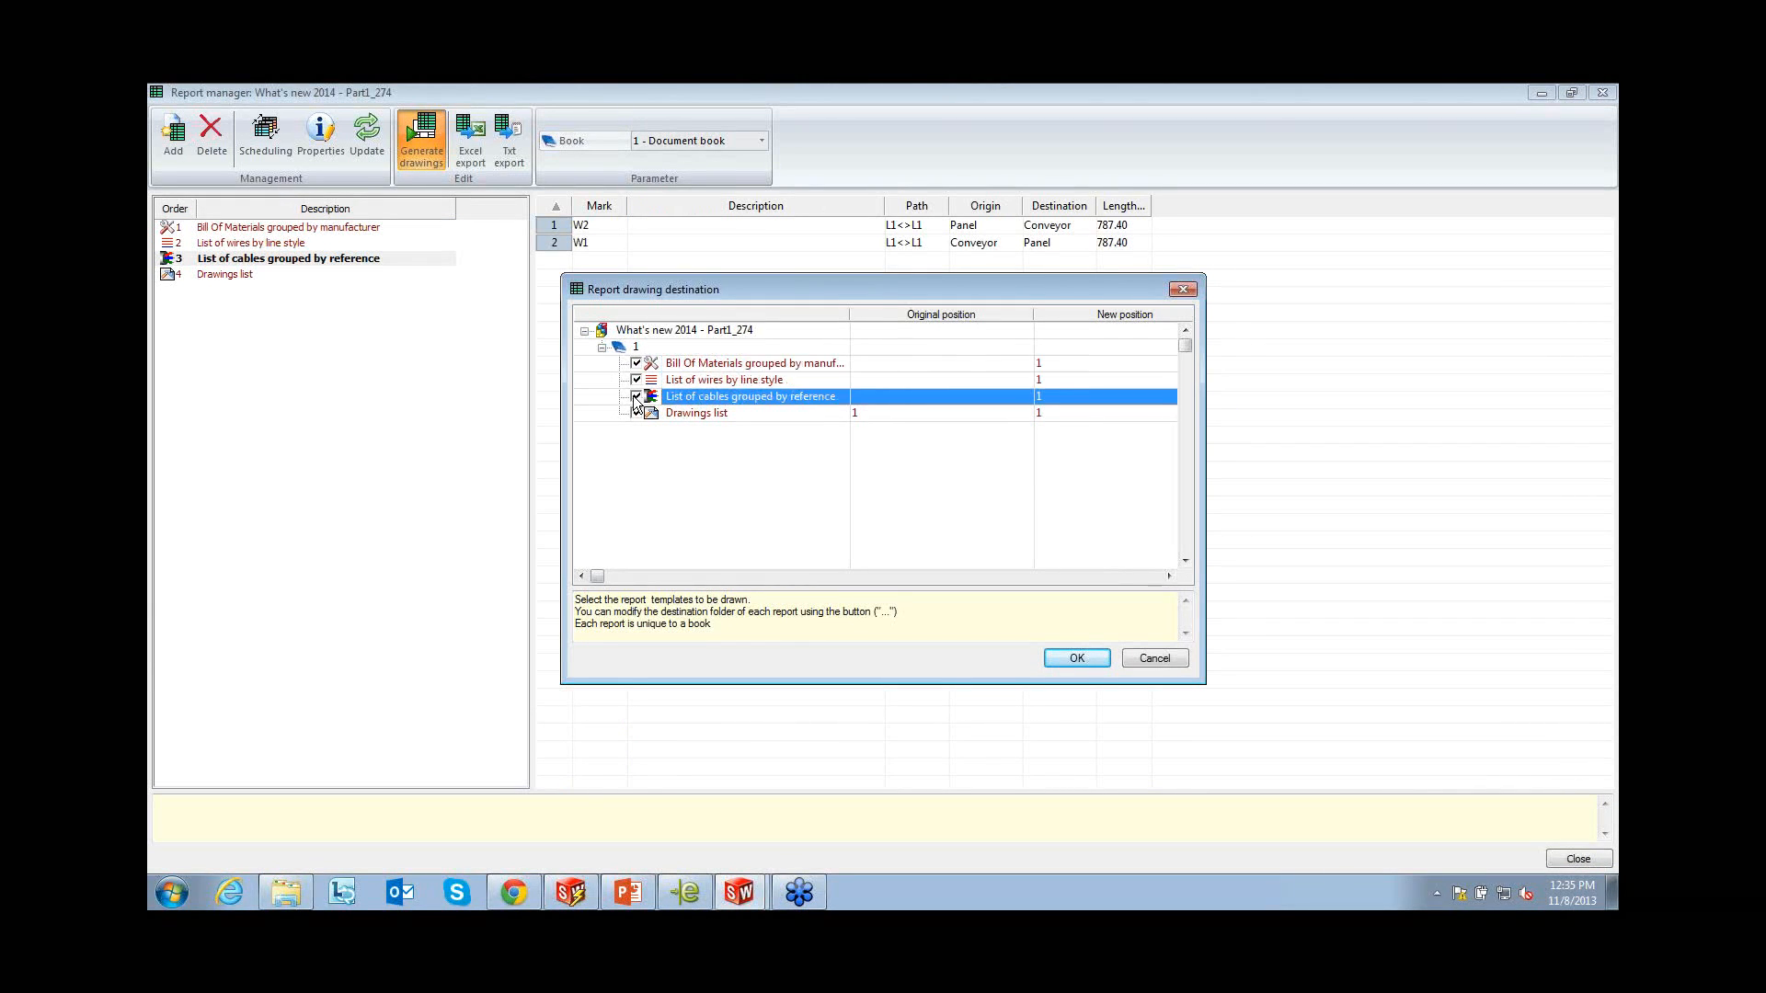
pyautogui.click(636, 413)
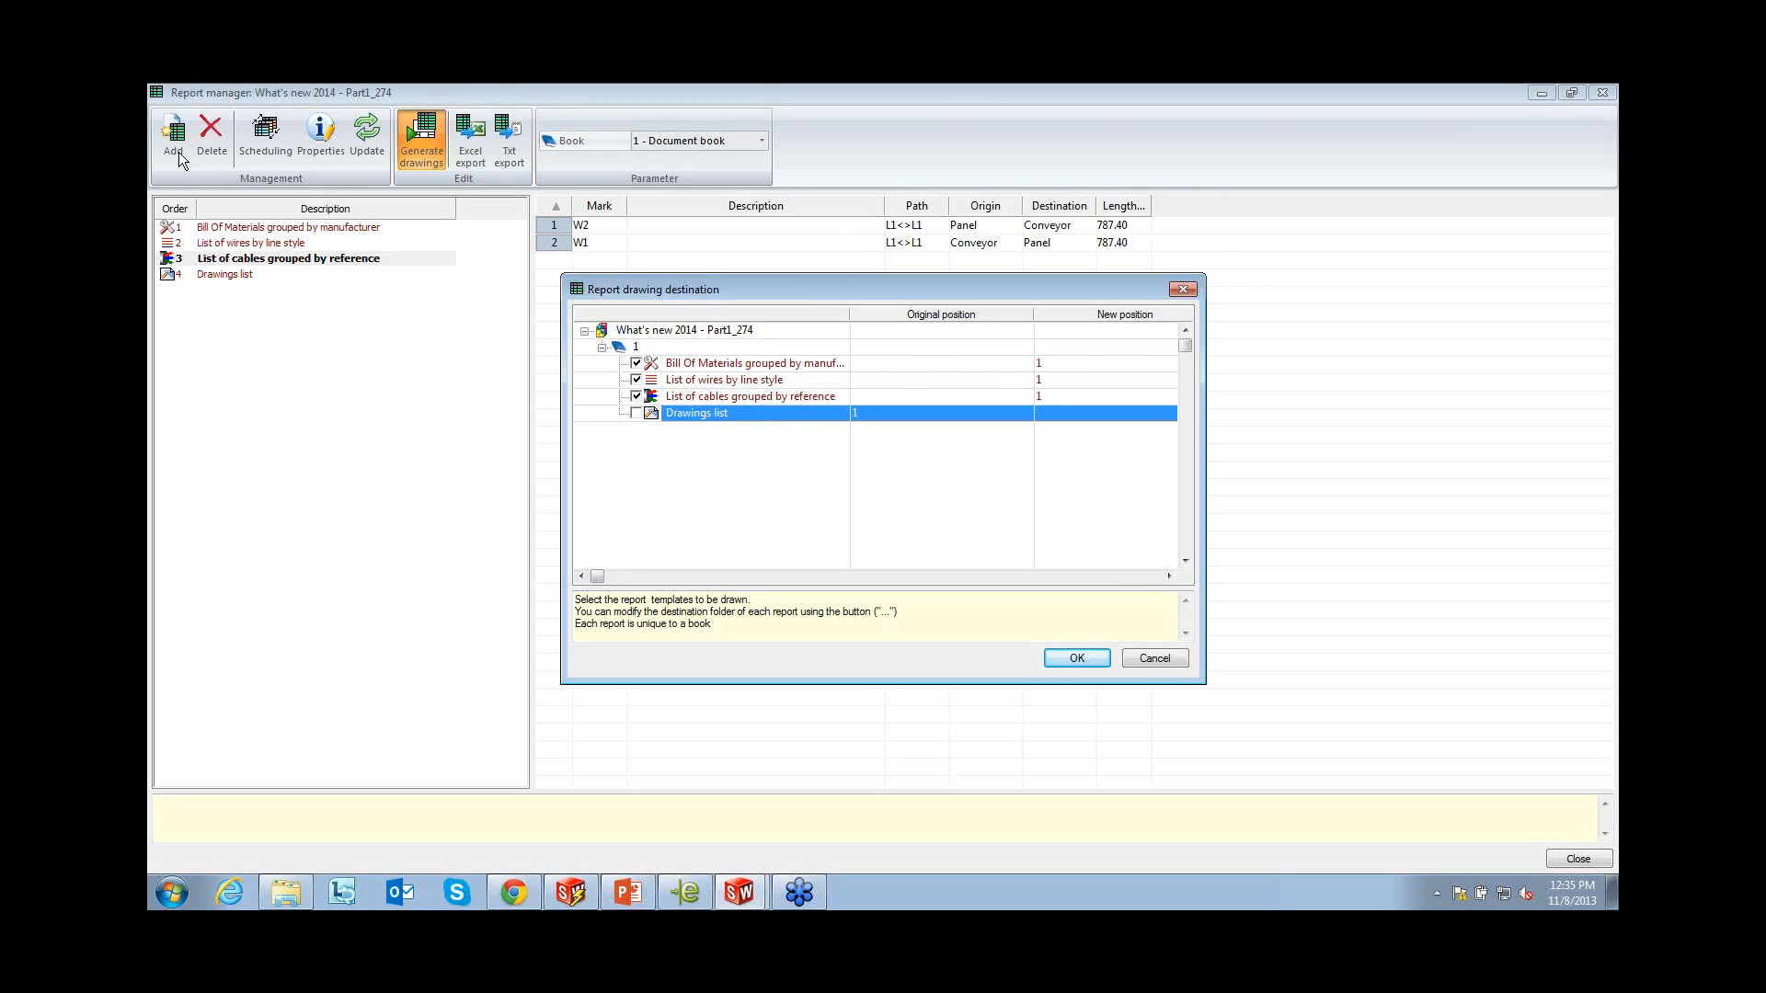
pyautogui.click(1077, 658)
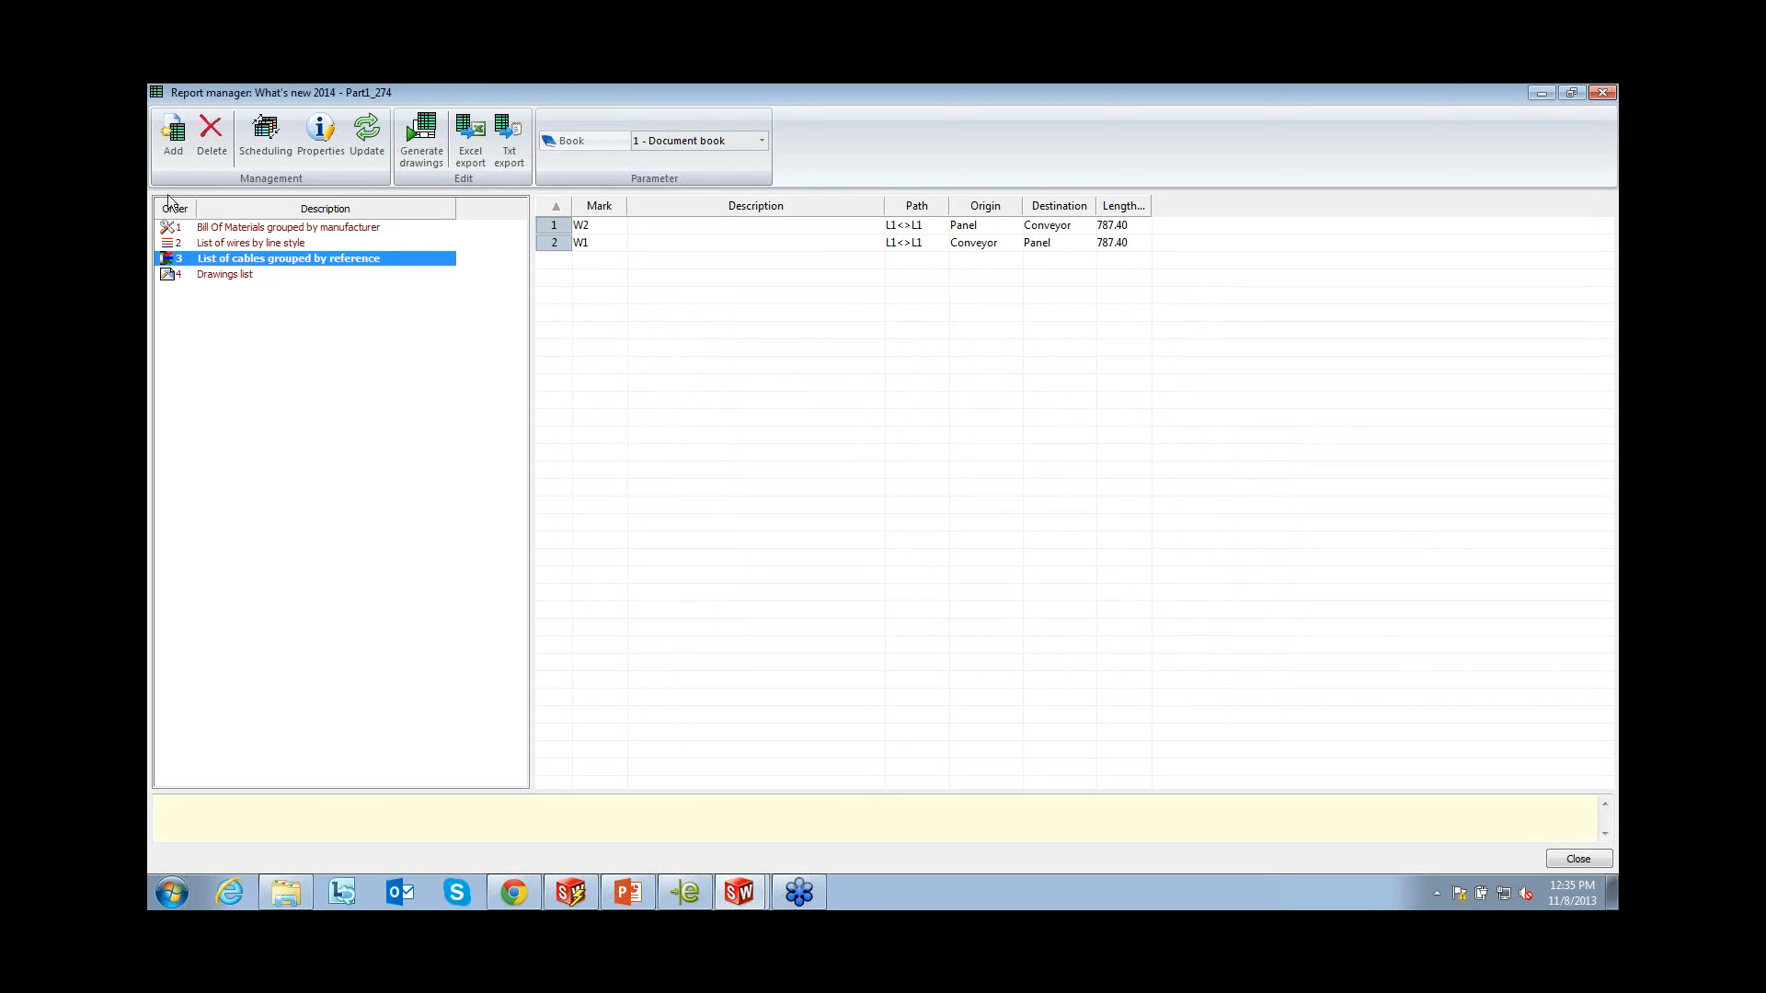
# Look through the available report templates without adding any, and close the report manager
pyautogui.click(170, 138)
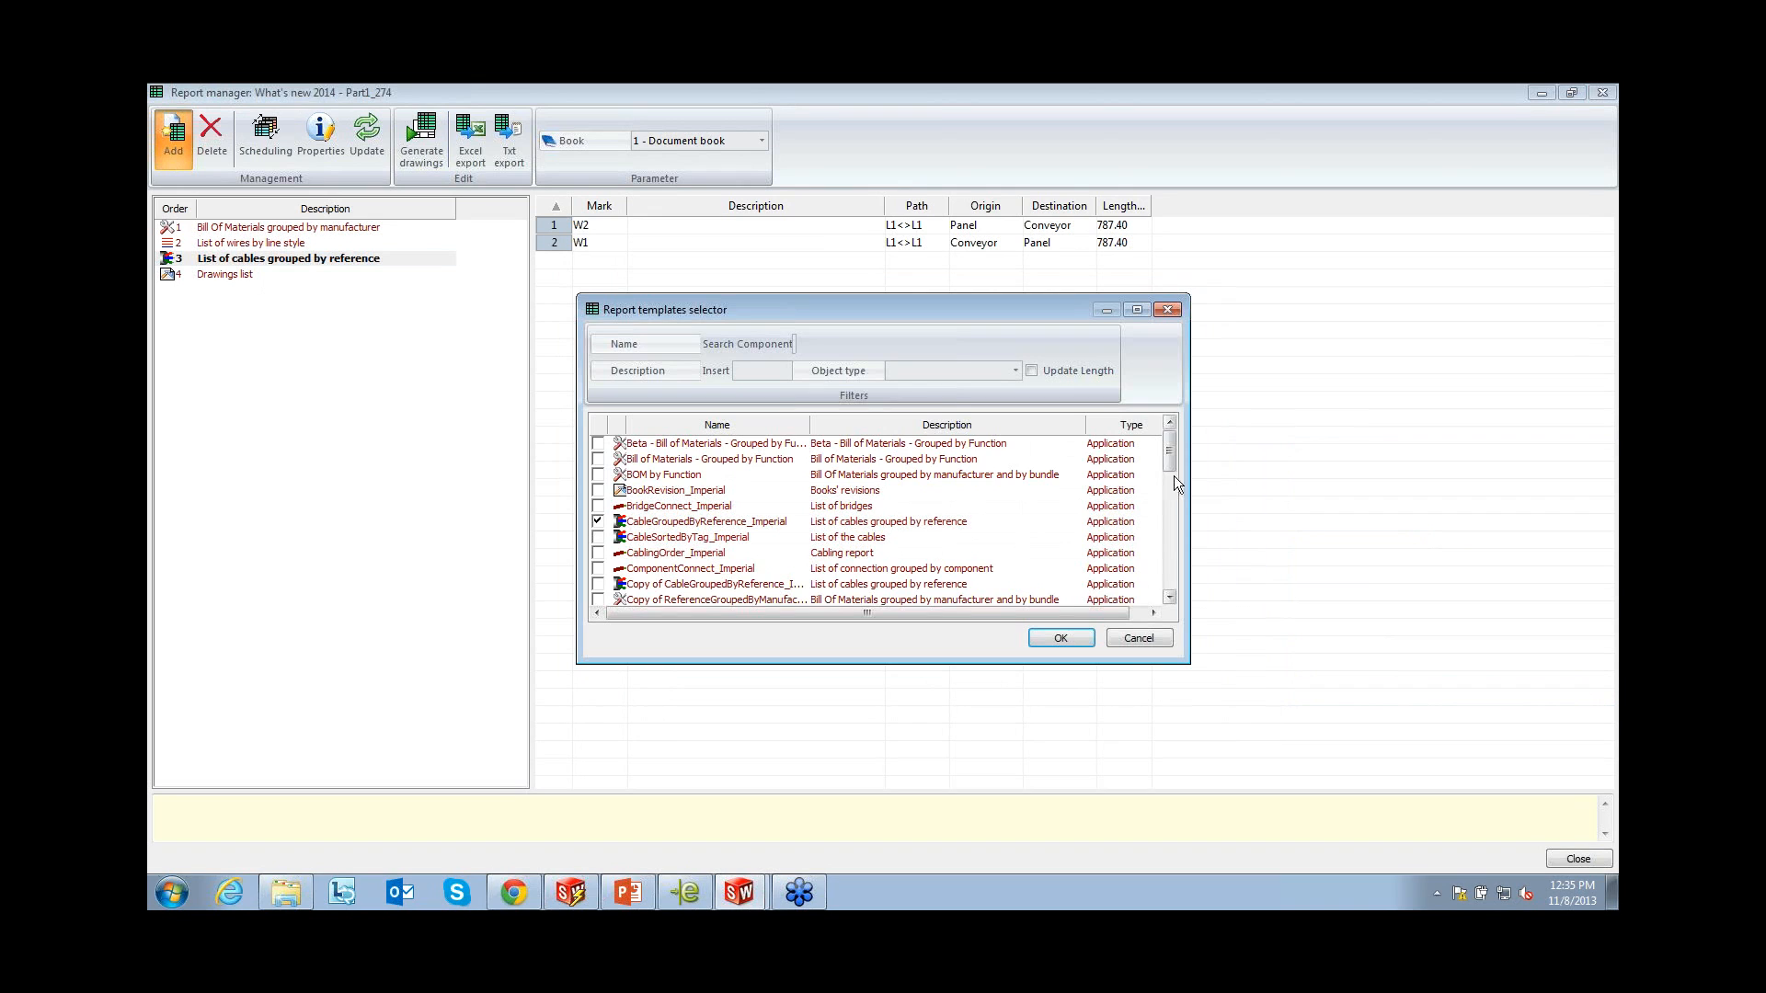
pyautogui.moveTo(1169, 456)
pyautogui.mouseDown()
pyautogui.moveTo(1170, 577)
pyautogui.moveTo(1171, 457)
pyautogui.mouseUp()
pyautogui.click(1140, 637)
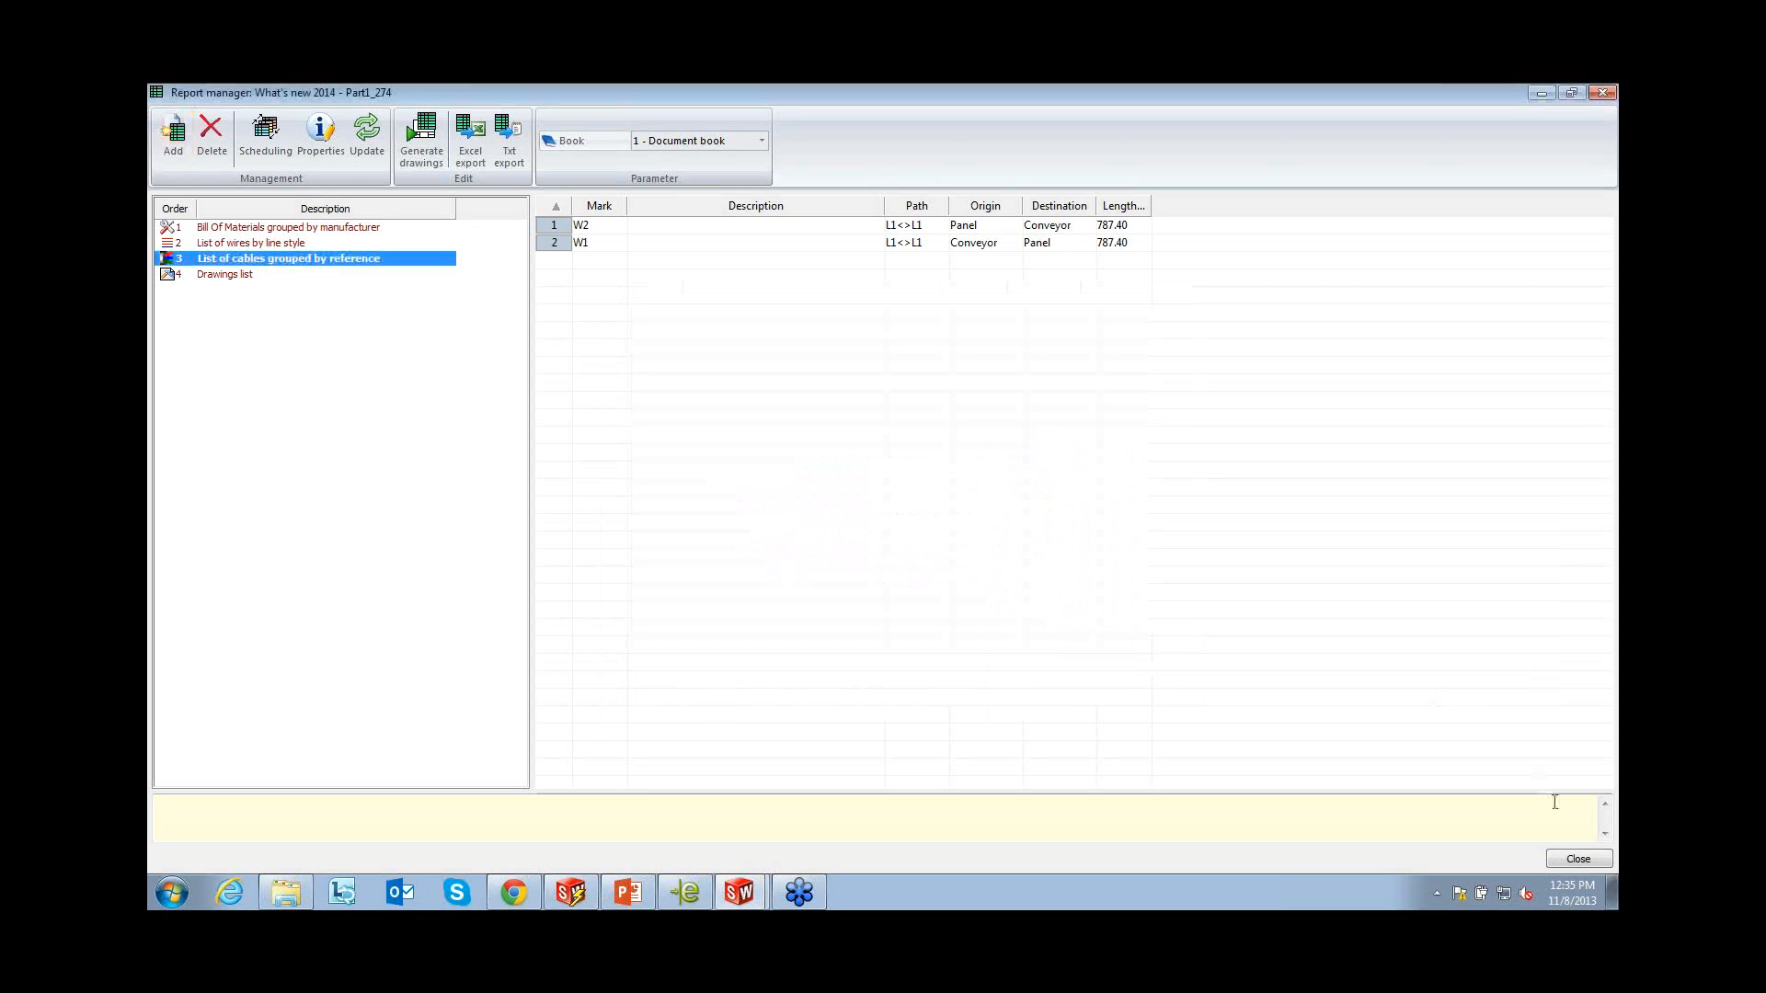
pyautogui.click(1578, 859)
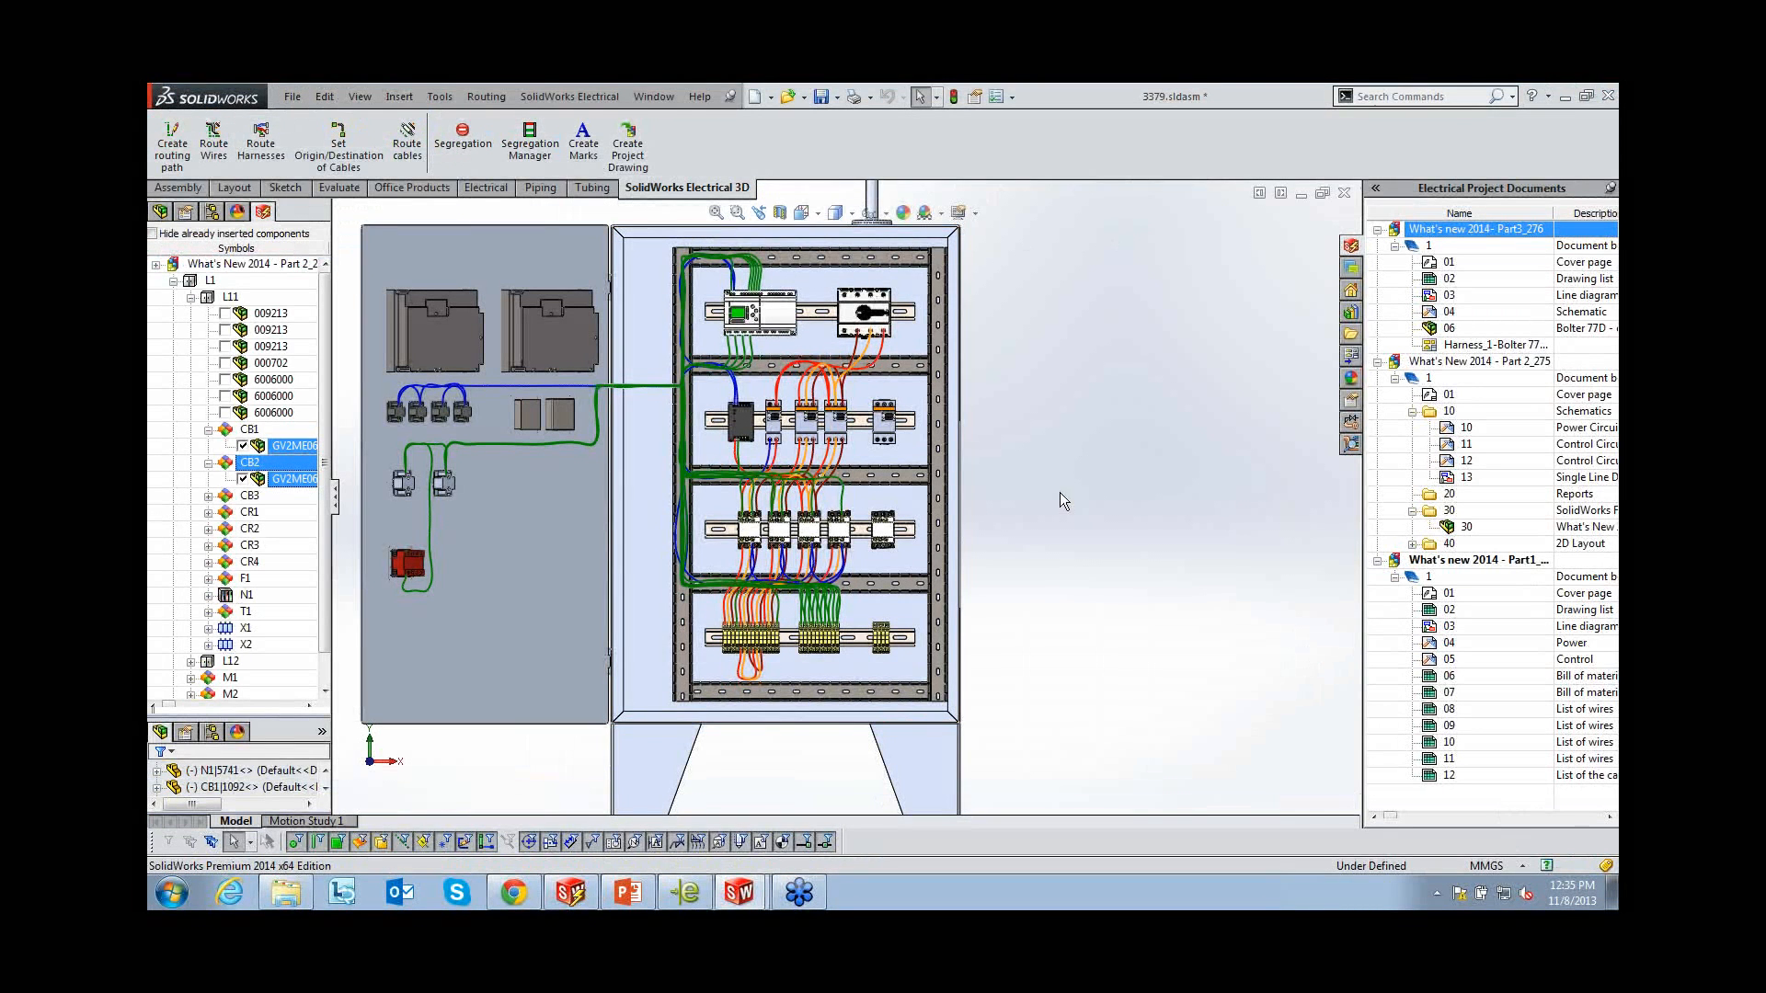
# View the generated report drawings 06 (bill of materials), 09 (list of wires) and 12 (list of the cables)
pyautogui.doubleClick(1468, 676)
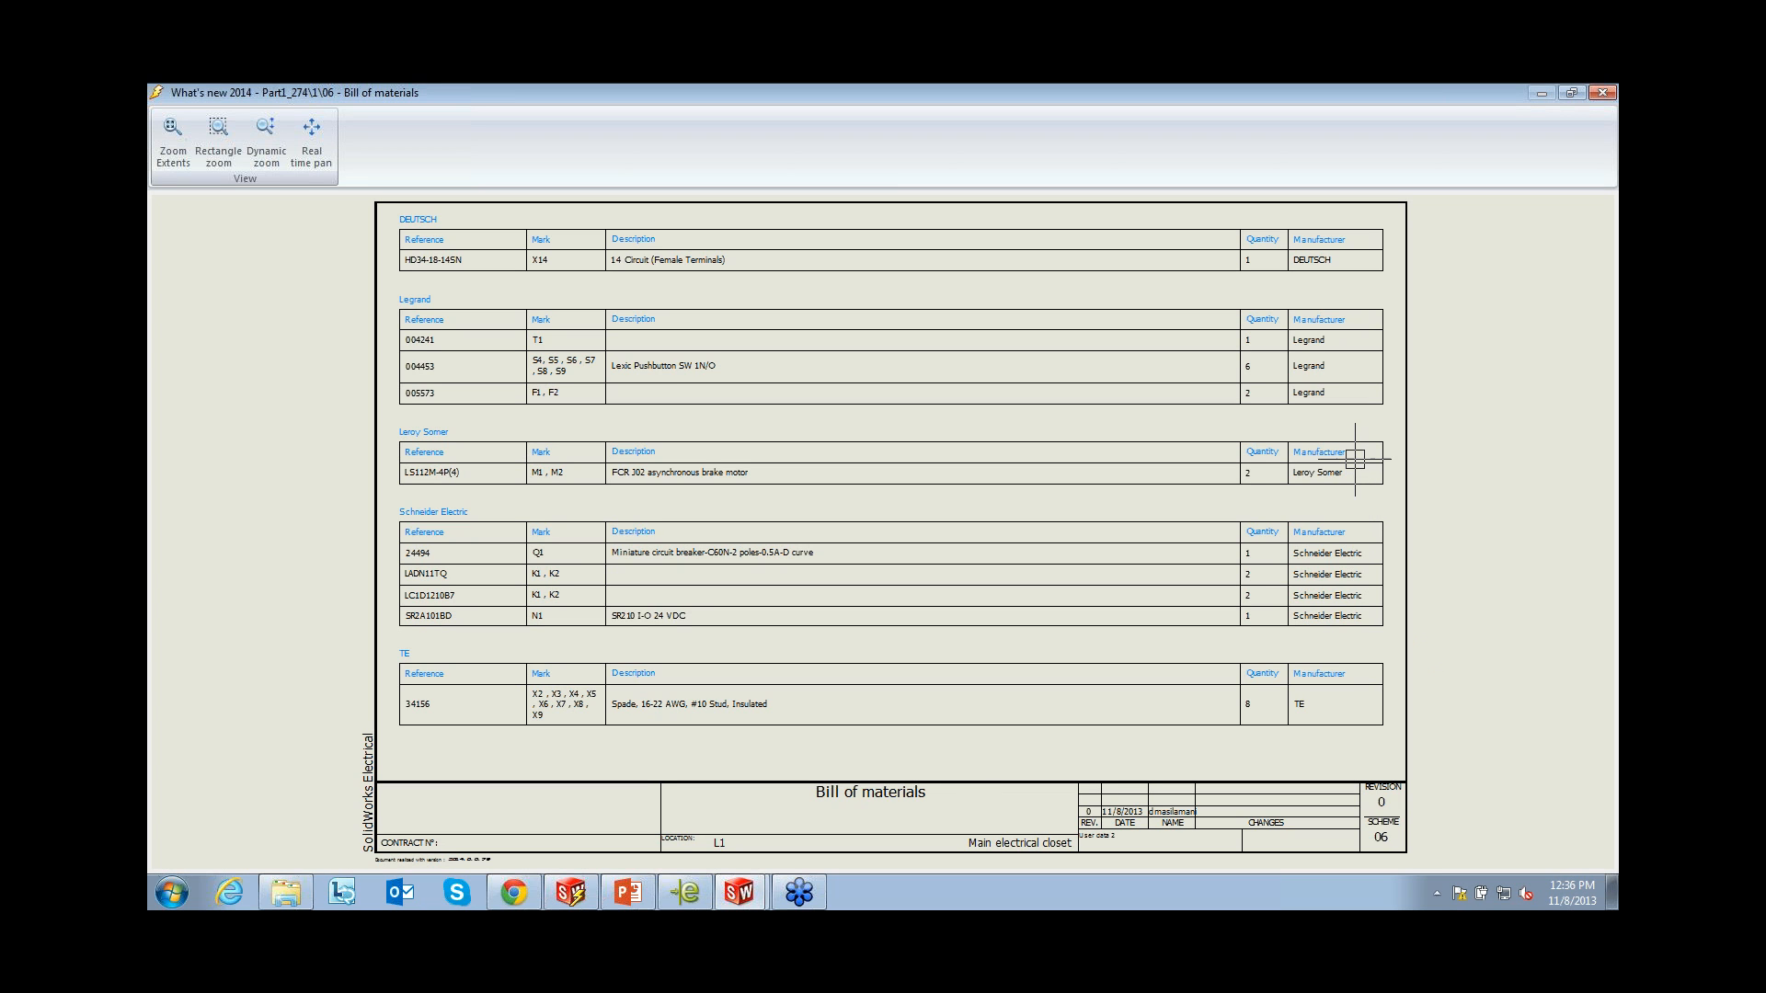
pyautogui.click(1601, 92)
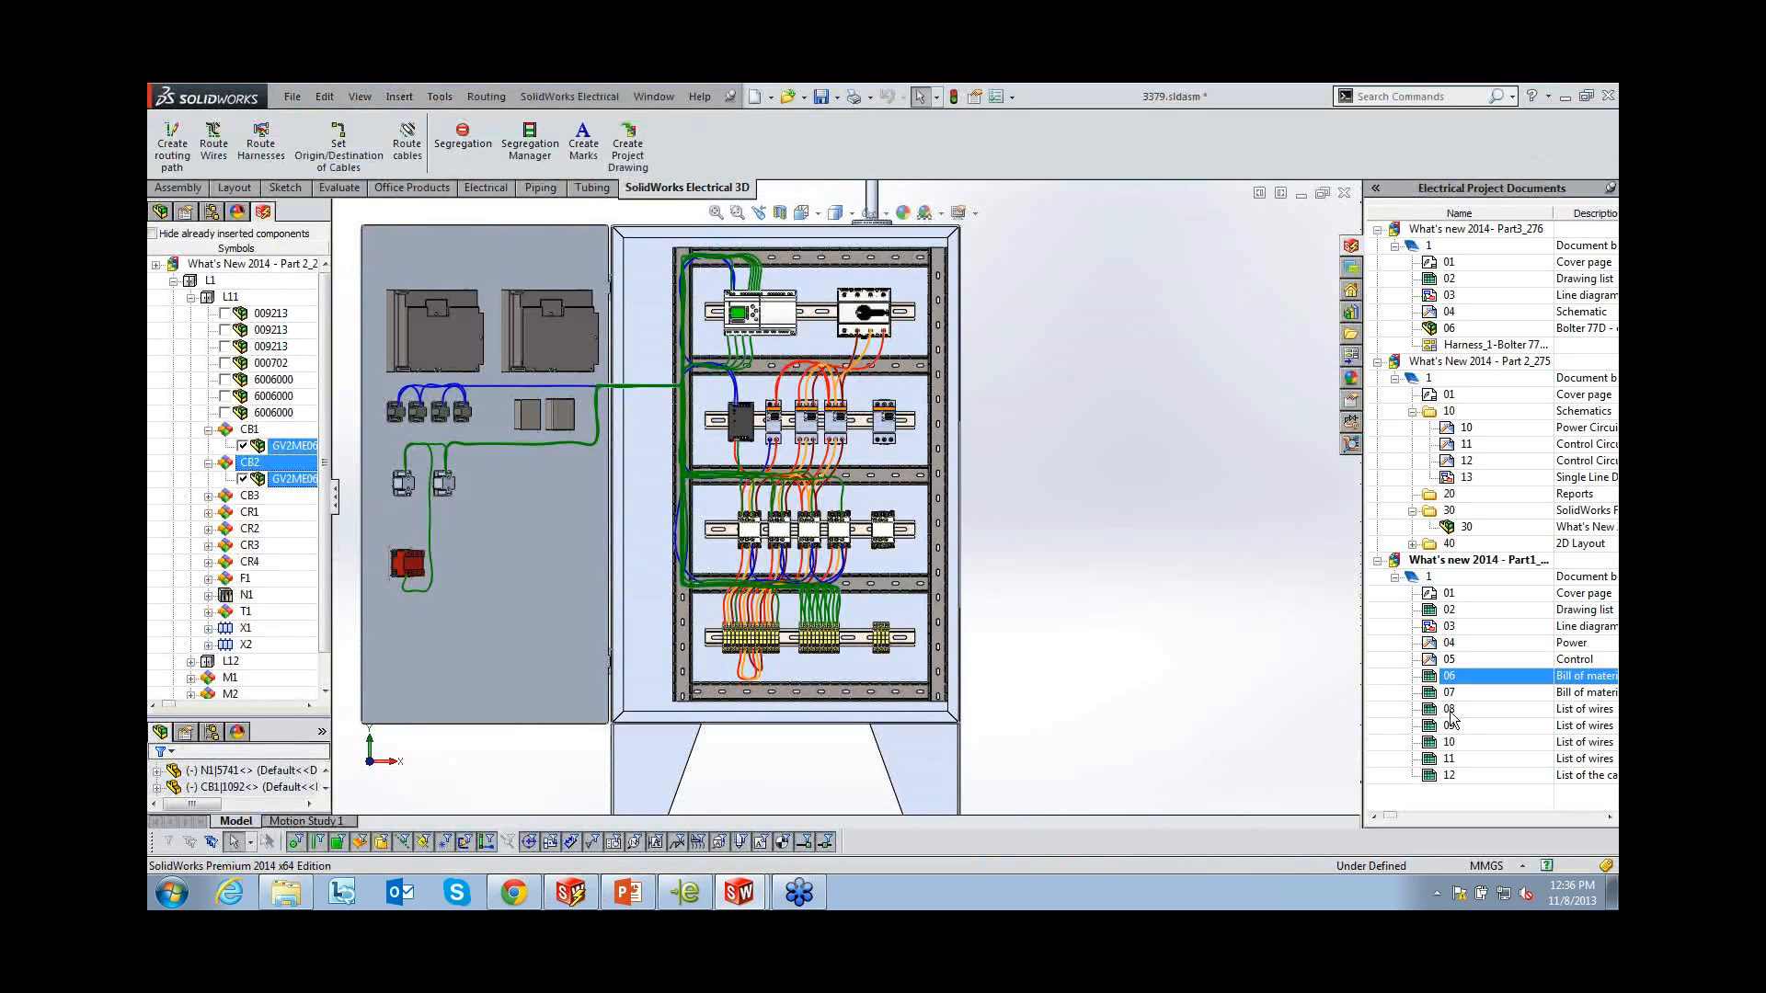
pyautogui.doubleClick(1464, 727)
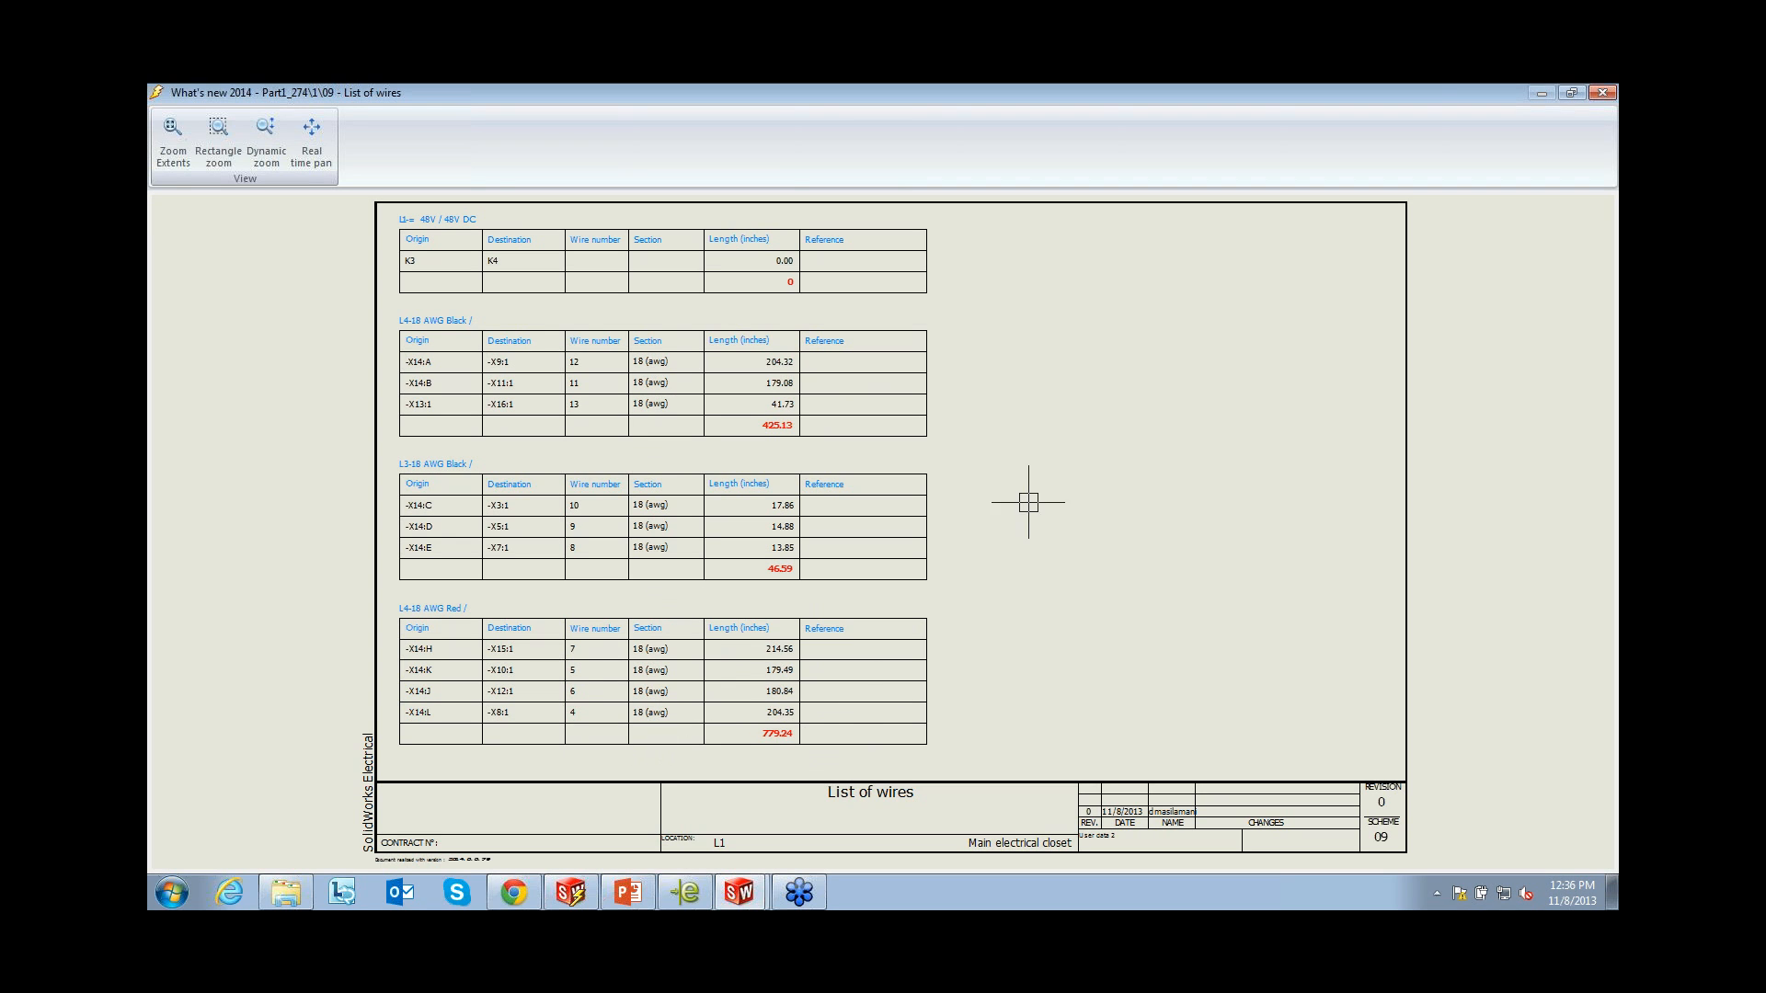
pyautogui.click(1574, 95)
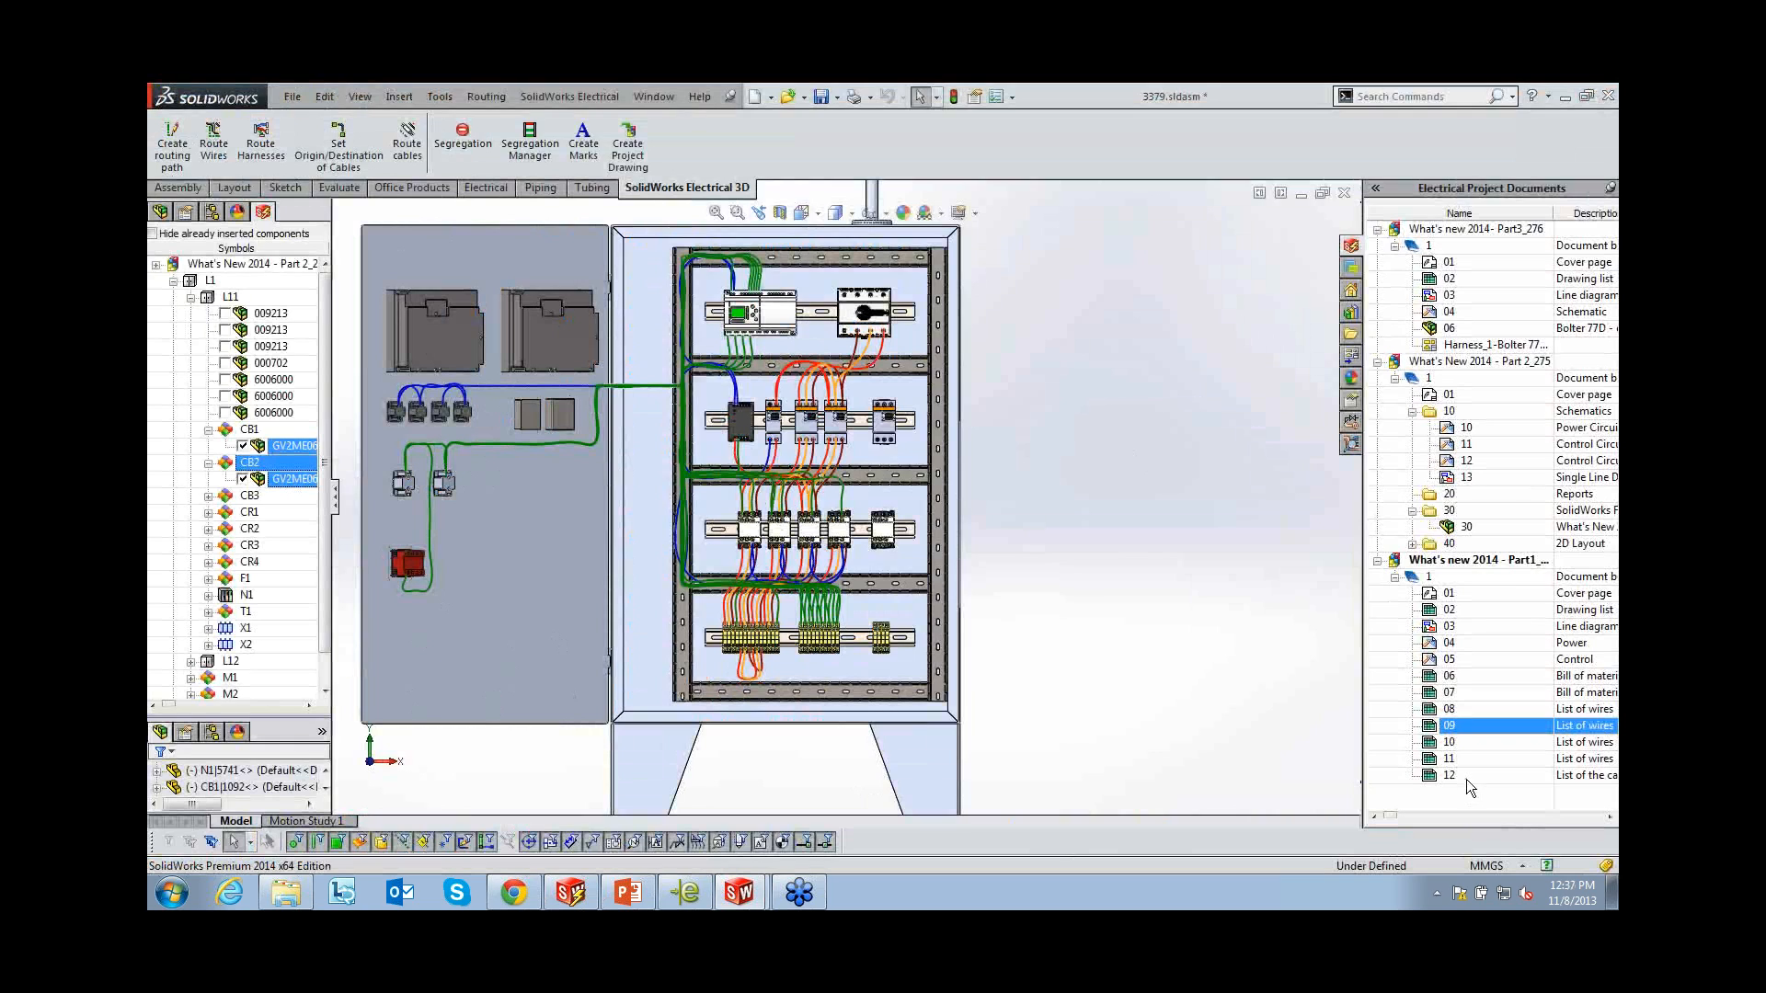
pyautogui.doubleClick(1464, 776)
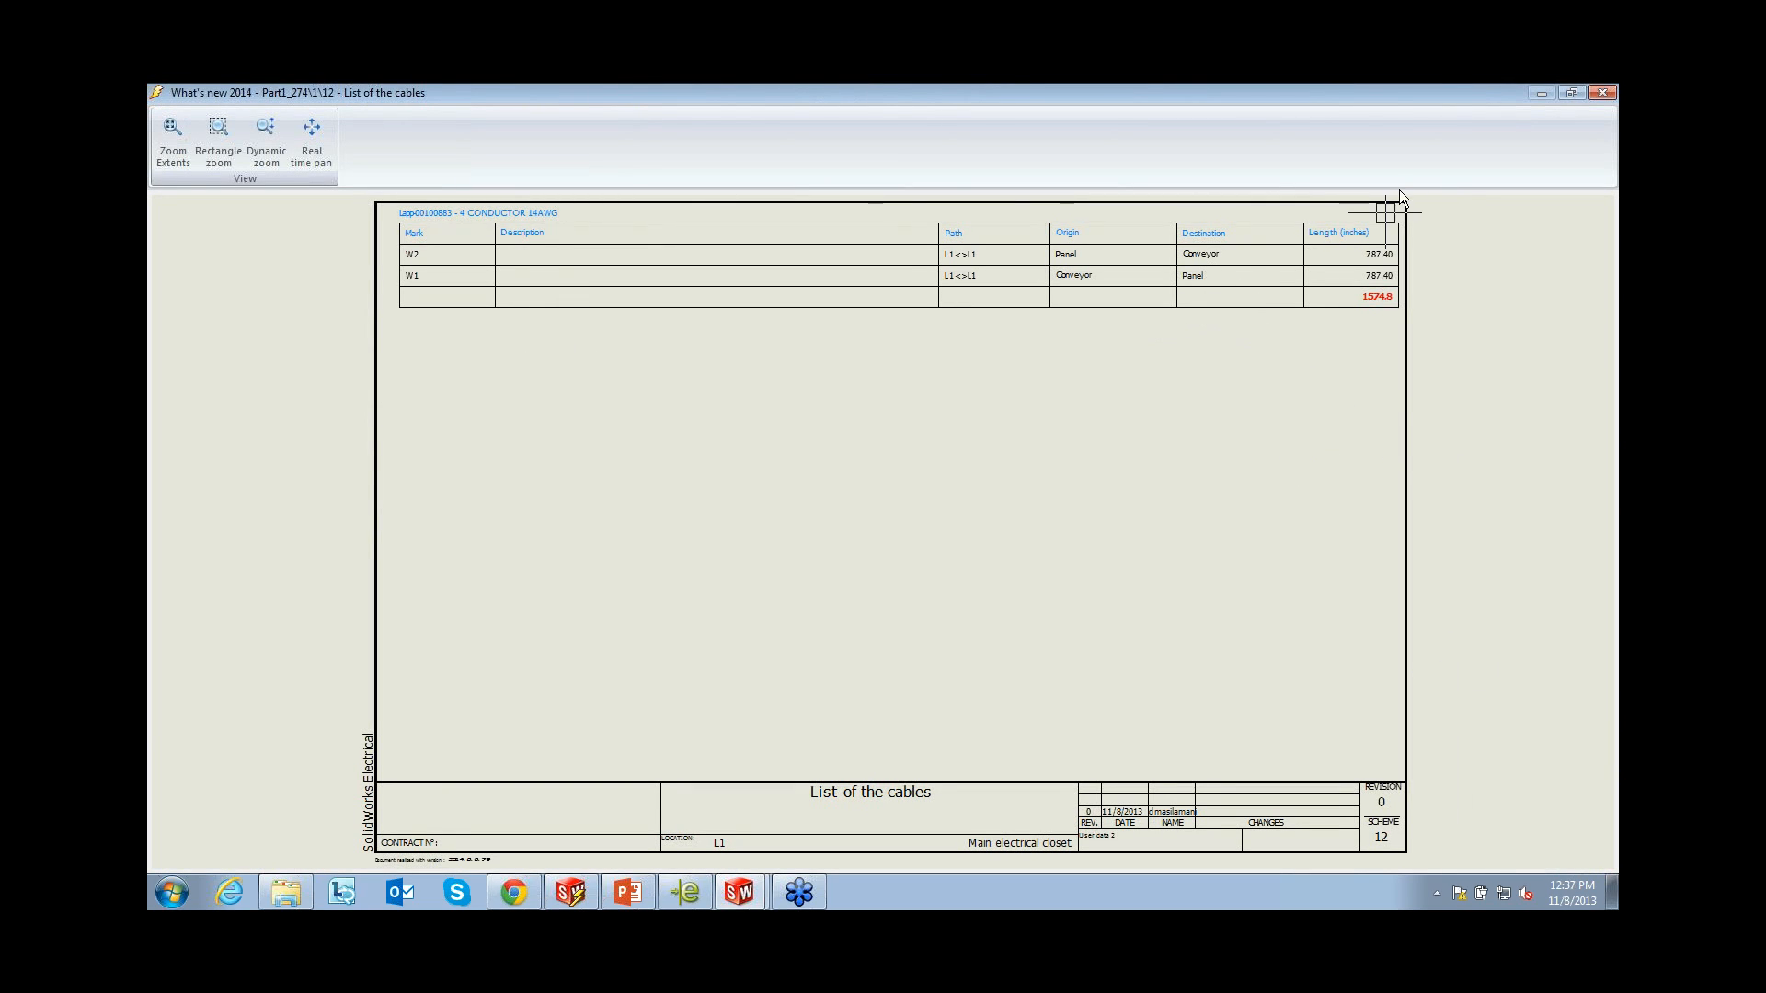
pyautogui.click(1603, 92)
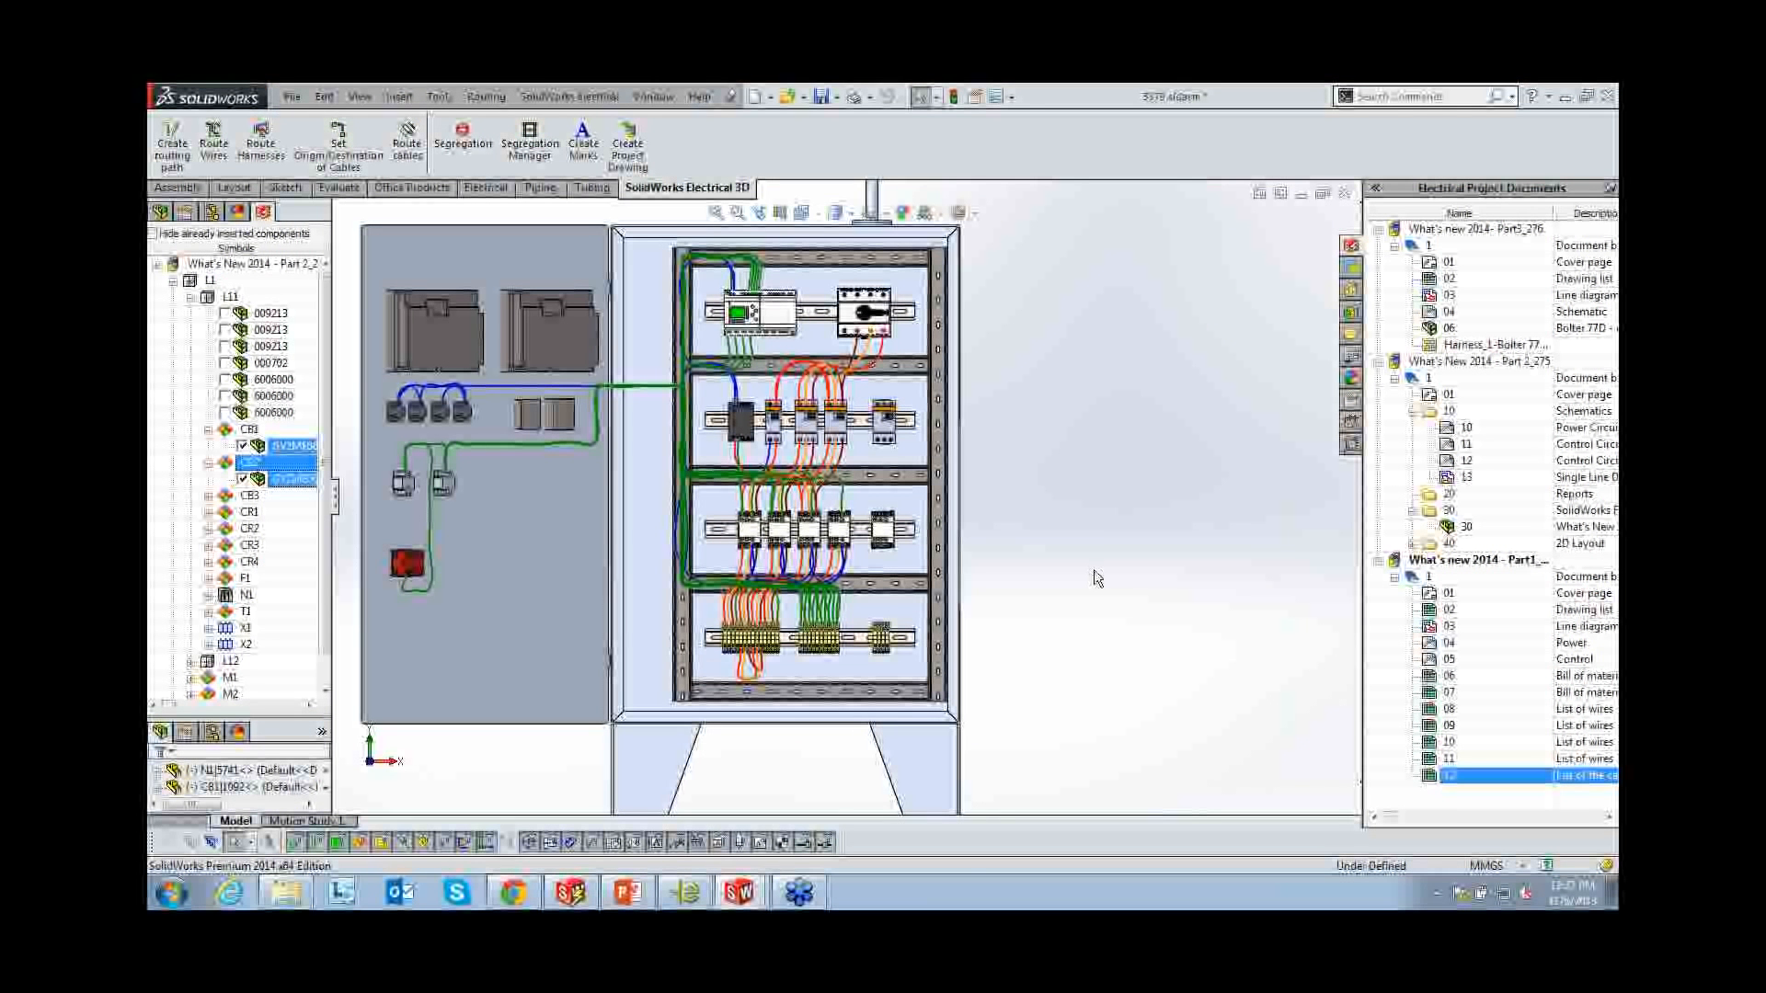
# Switch to SolidWorks Electrical, publish the project to eDrawings and view the 12-Control Circuit sheet
pyautogui.click(573, 897)
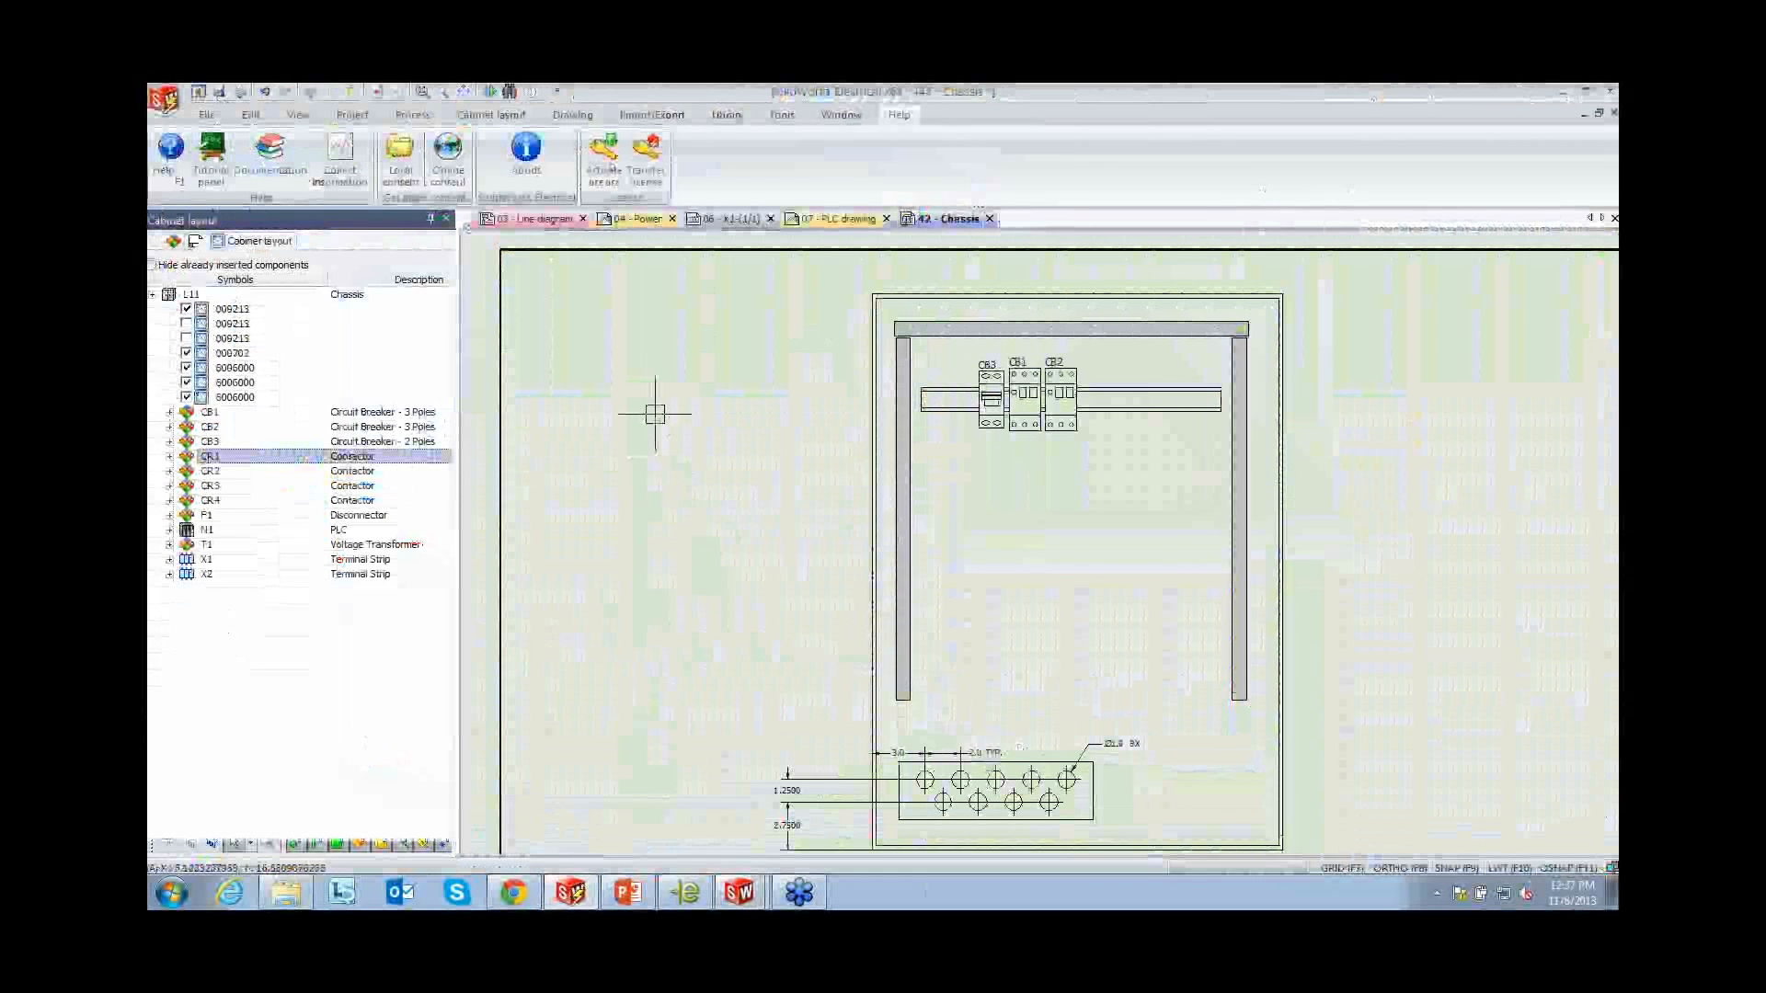
pyautogui.click(675, 117)
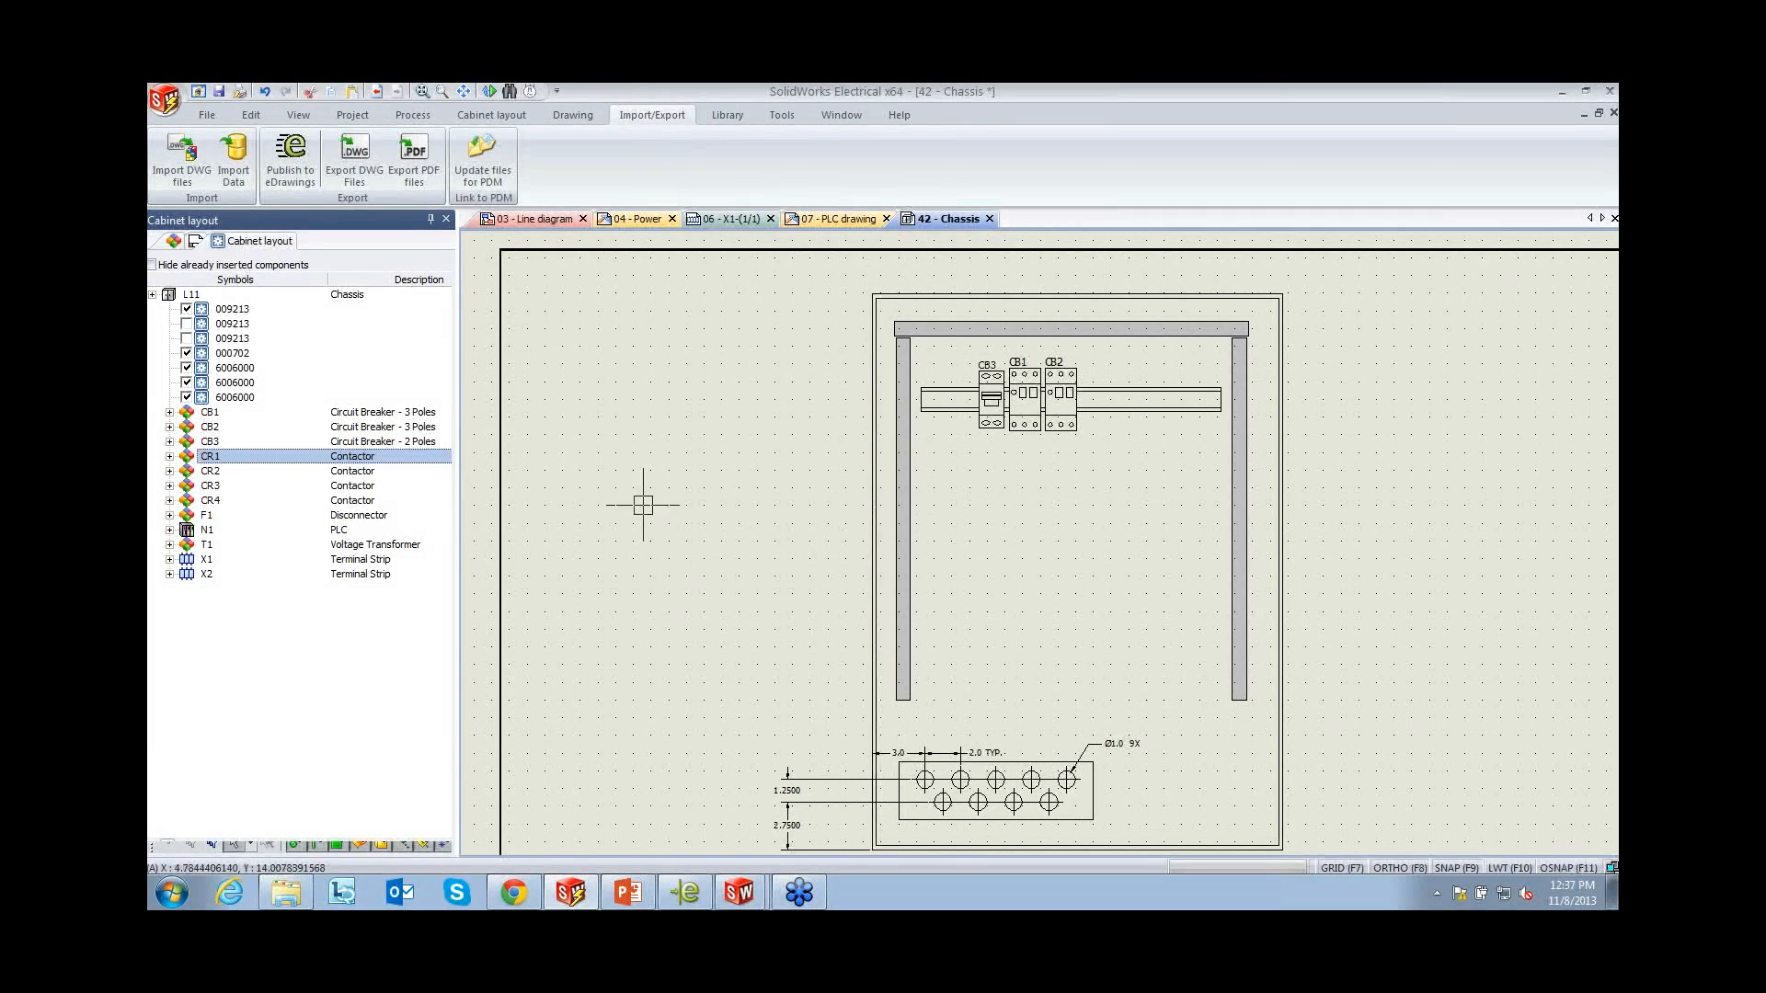
pyautogui.click(289, 177)
pyautogui.click(1095, 705)
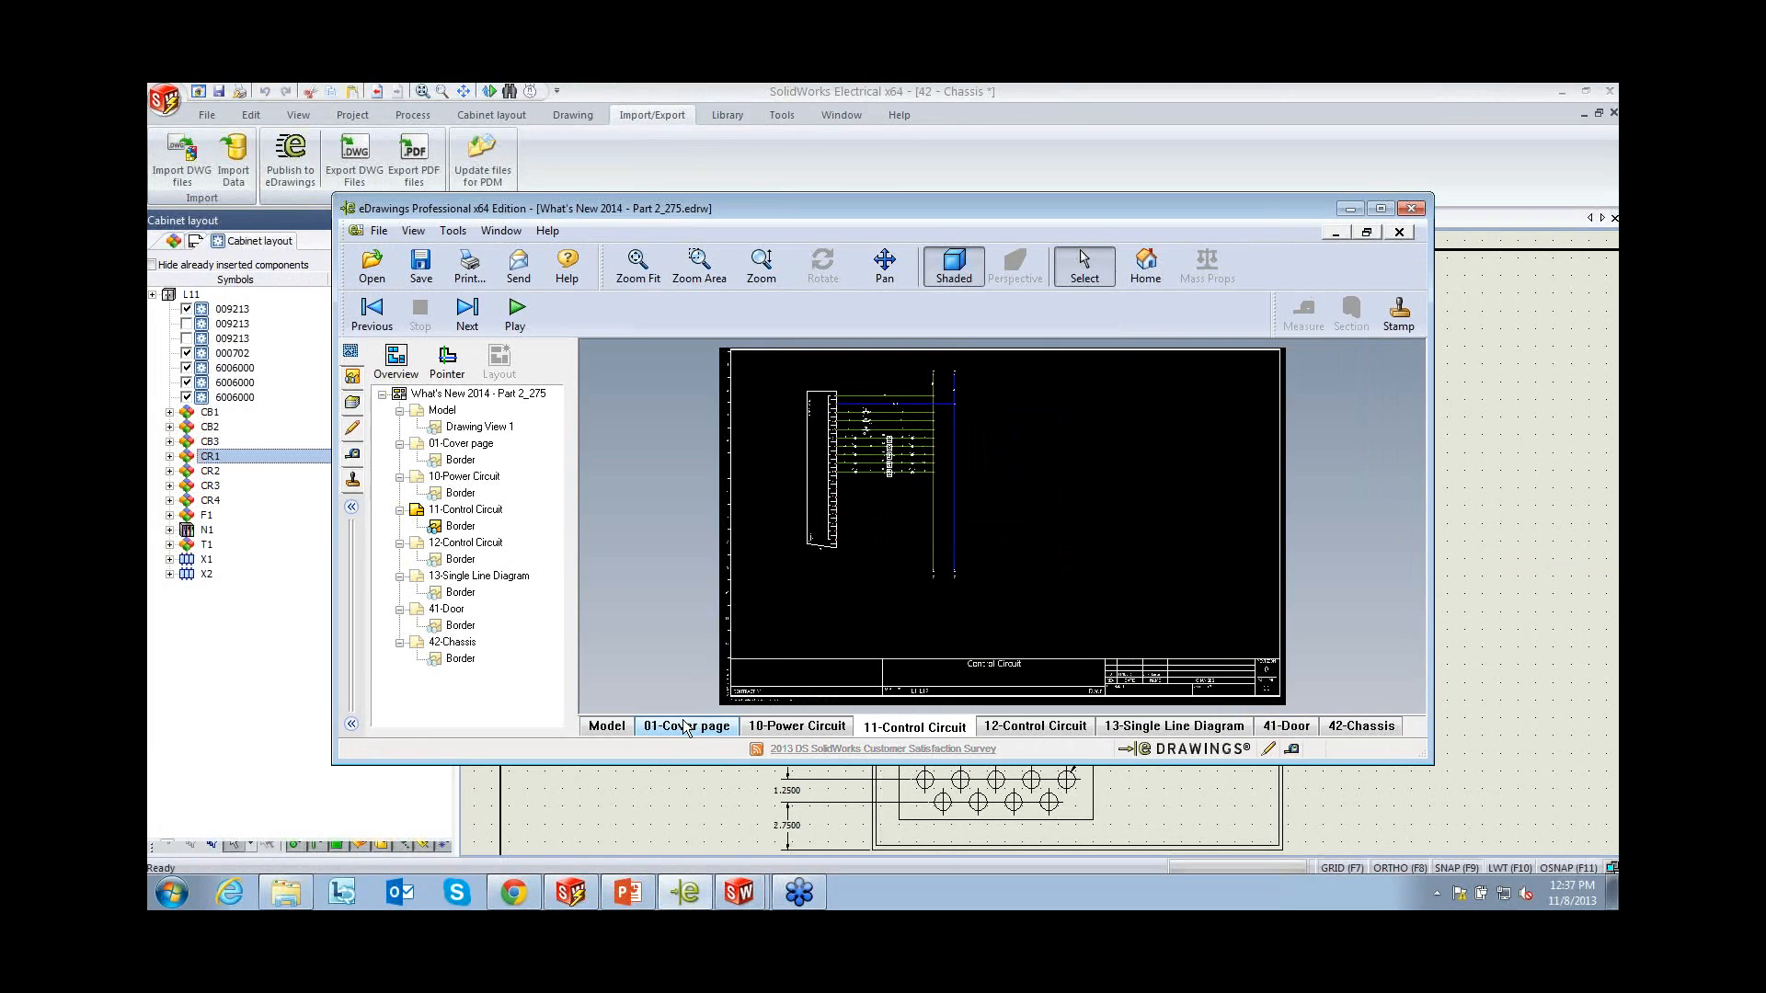
pyautogui.click(1032, 734)
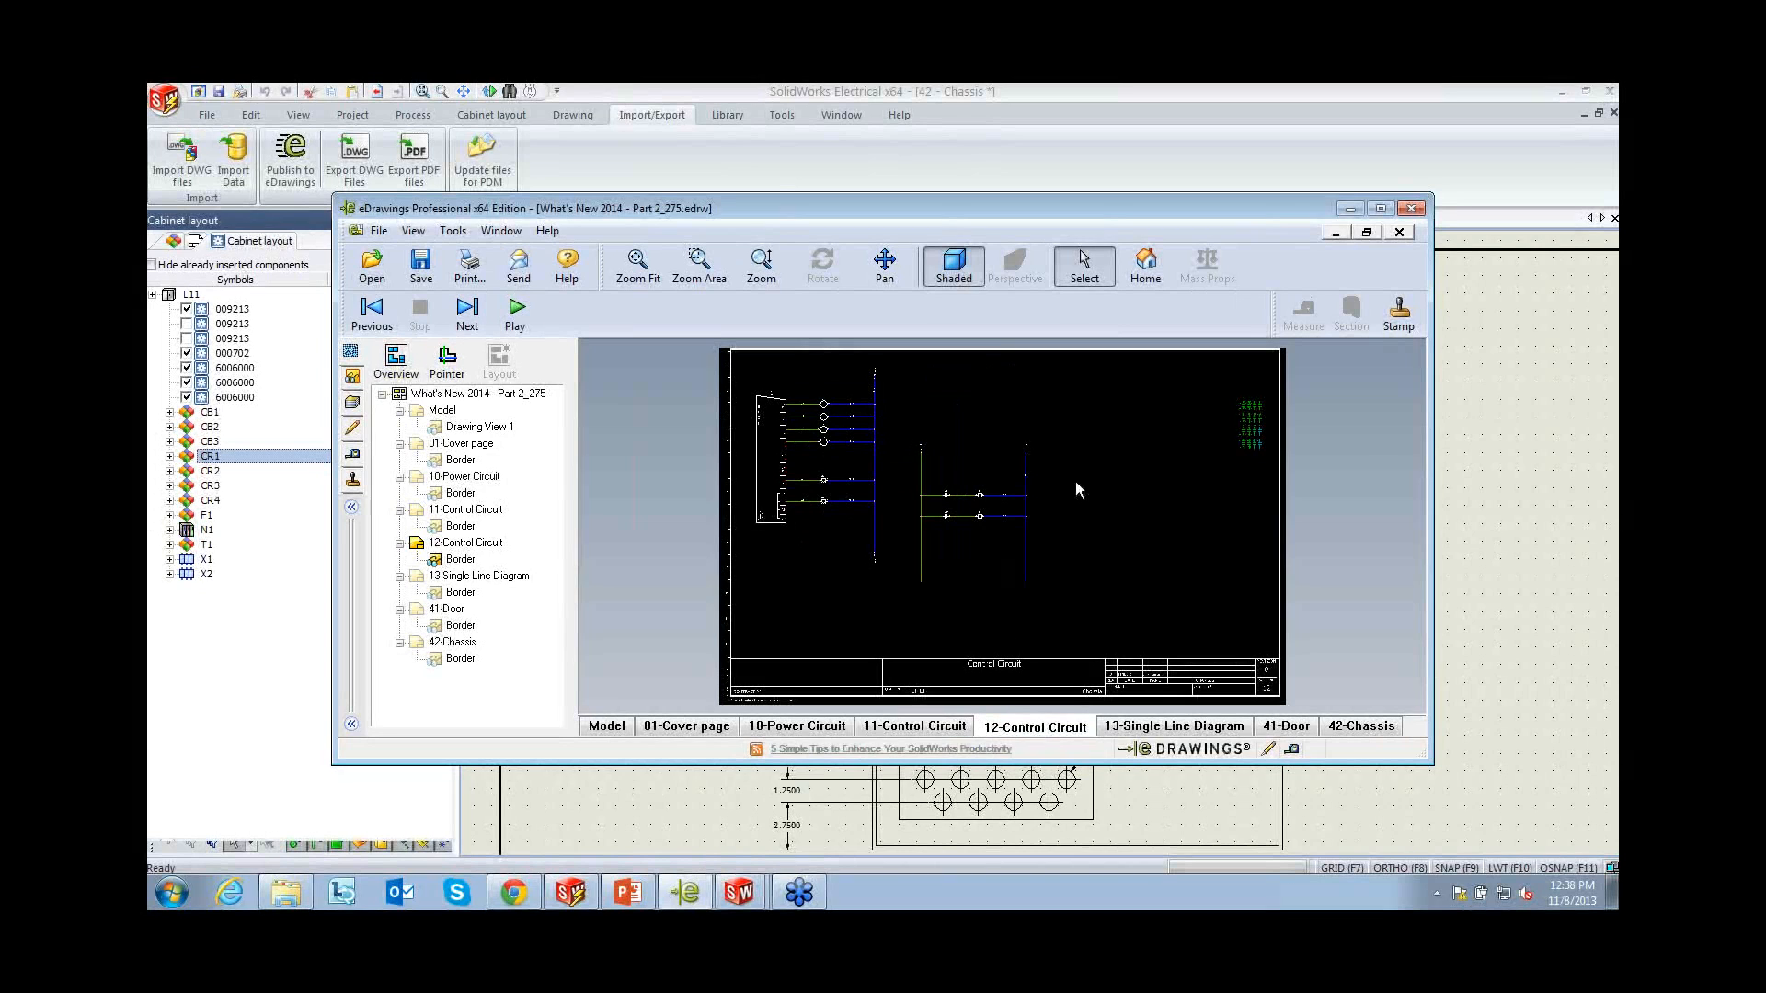
pyautogui.click(1351, 209)
# Export all drawings to 1-Demo.pdf with bookmarks and hyperlinks, and follow the T1 transformer's link from its single line diagram
pyautogui.click(408, 175)
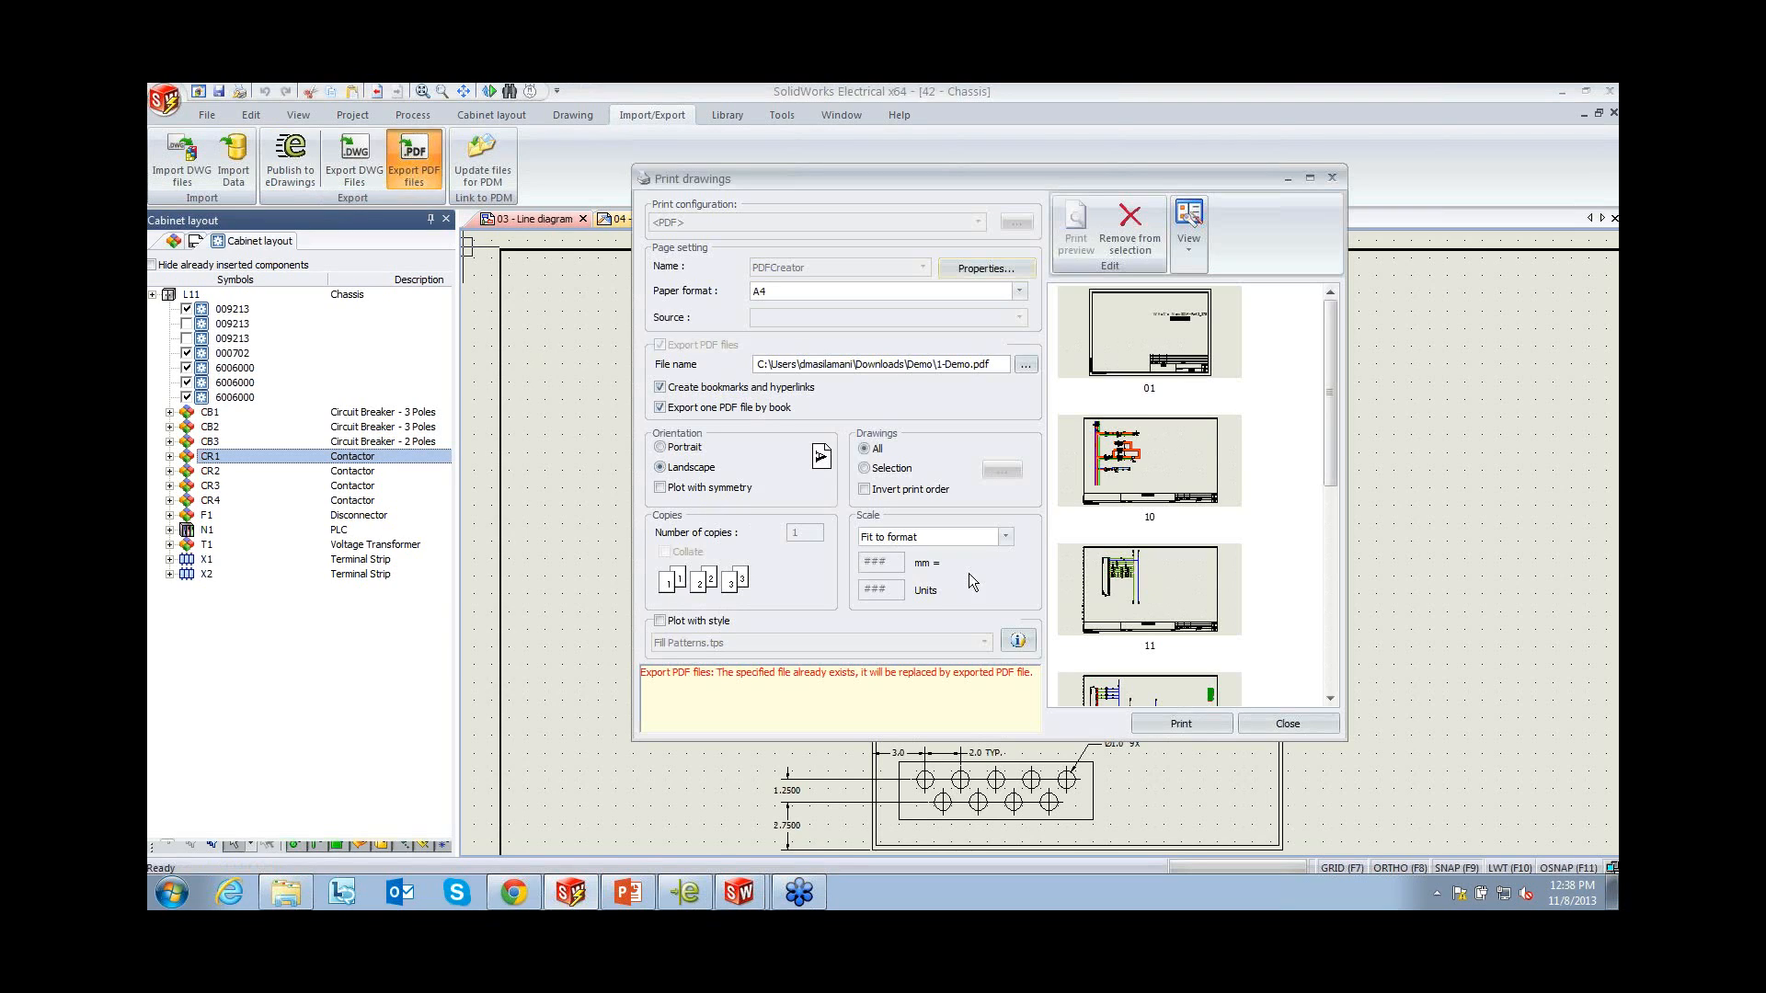
pyautogui.click(1199, 727)
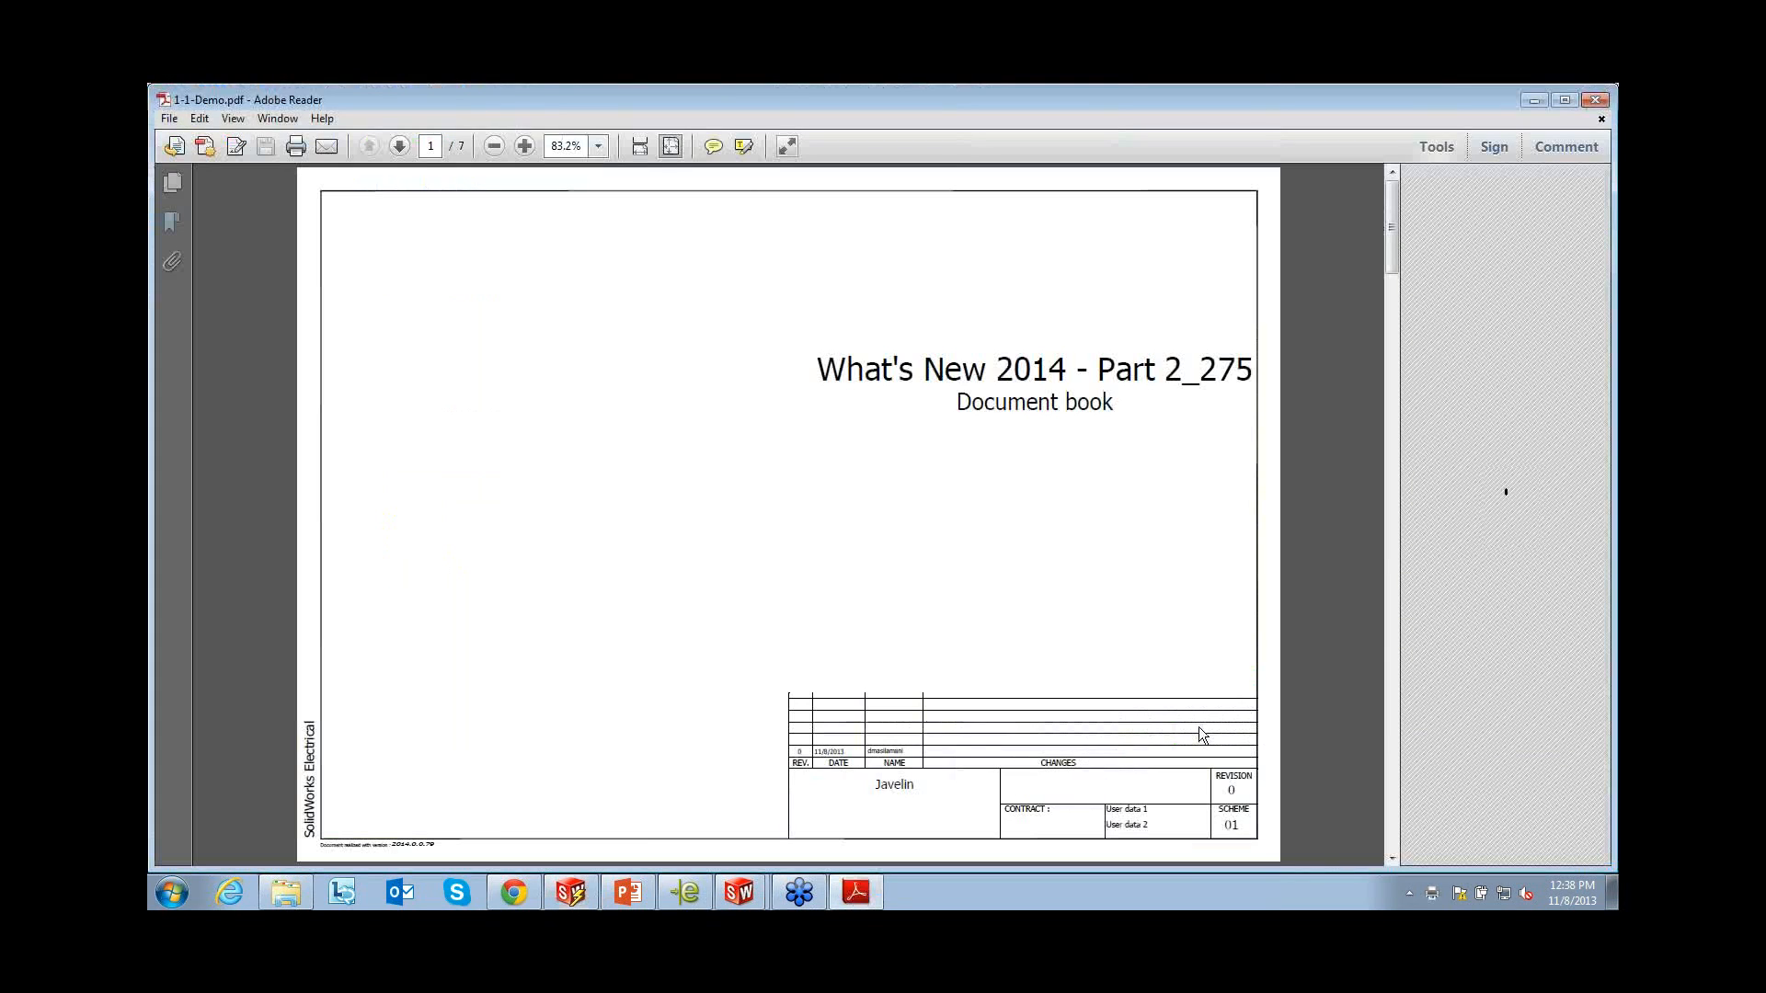
pyautogui.scroll(-1, 1199, 727)
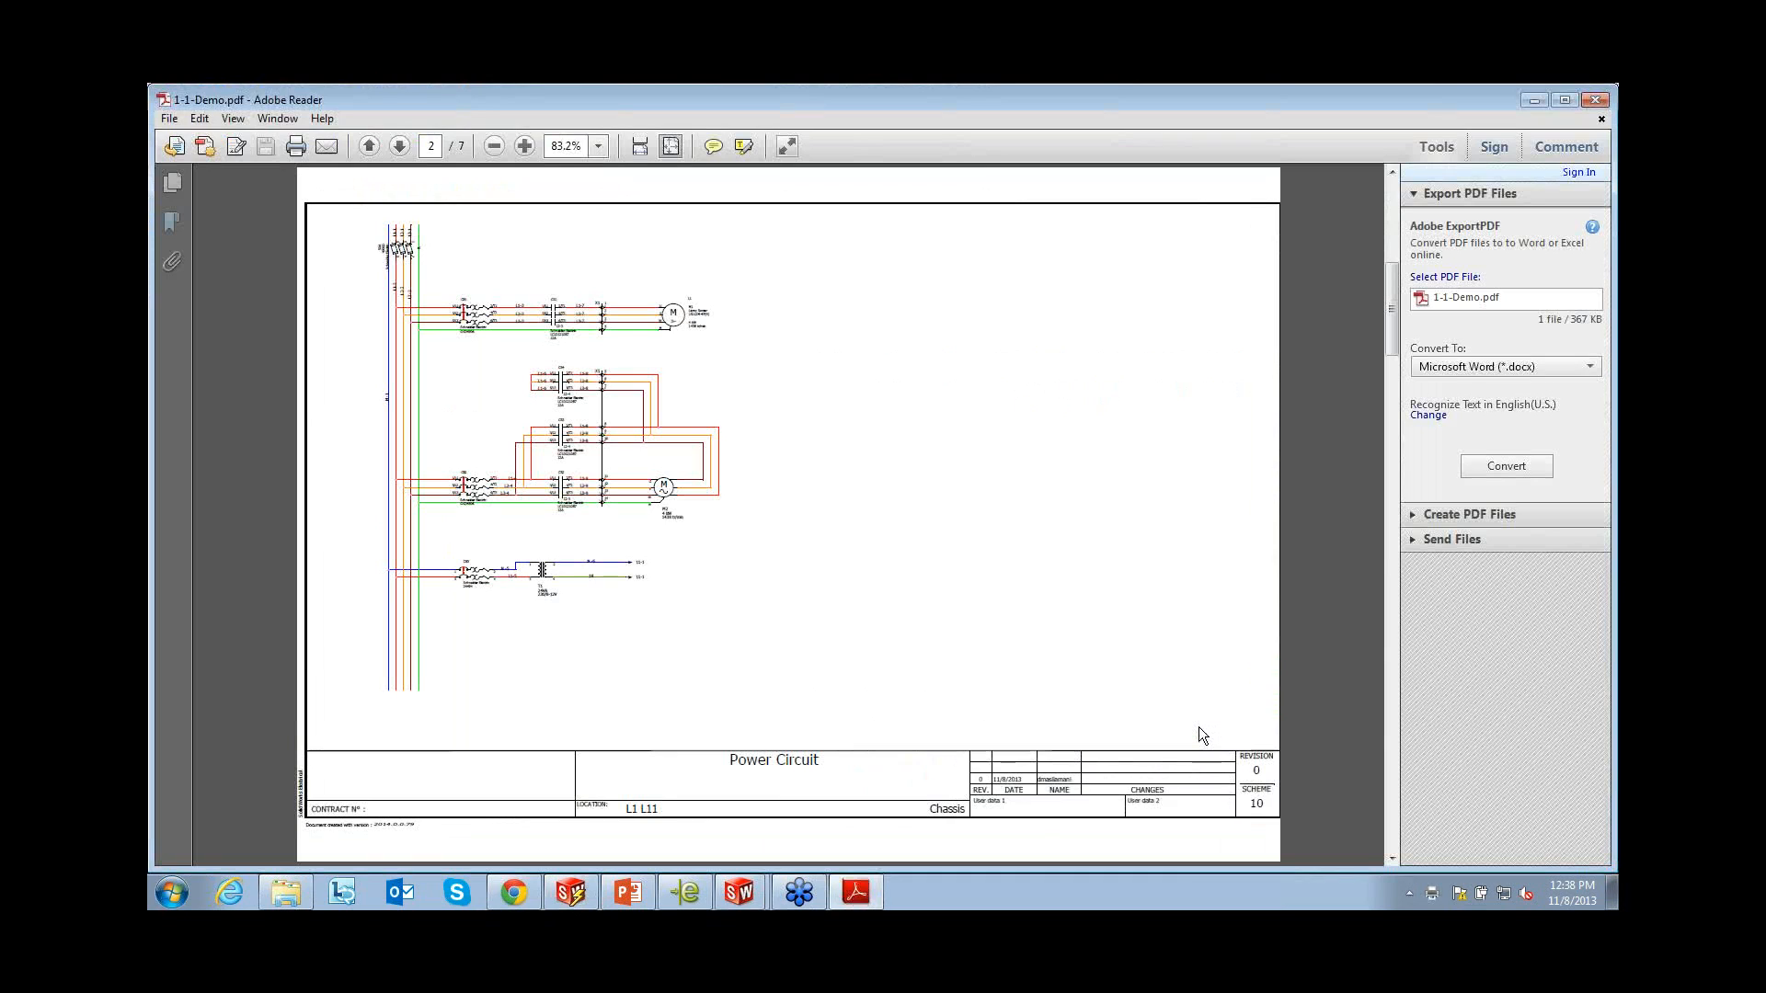
pyautogui.scroll(-1, 1200, 727)
pyautogui.scroll(-1, 1199, 727)
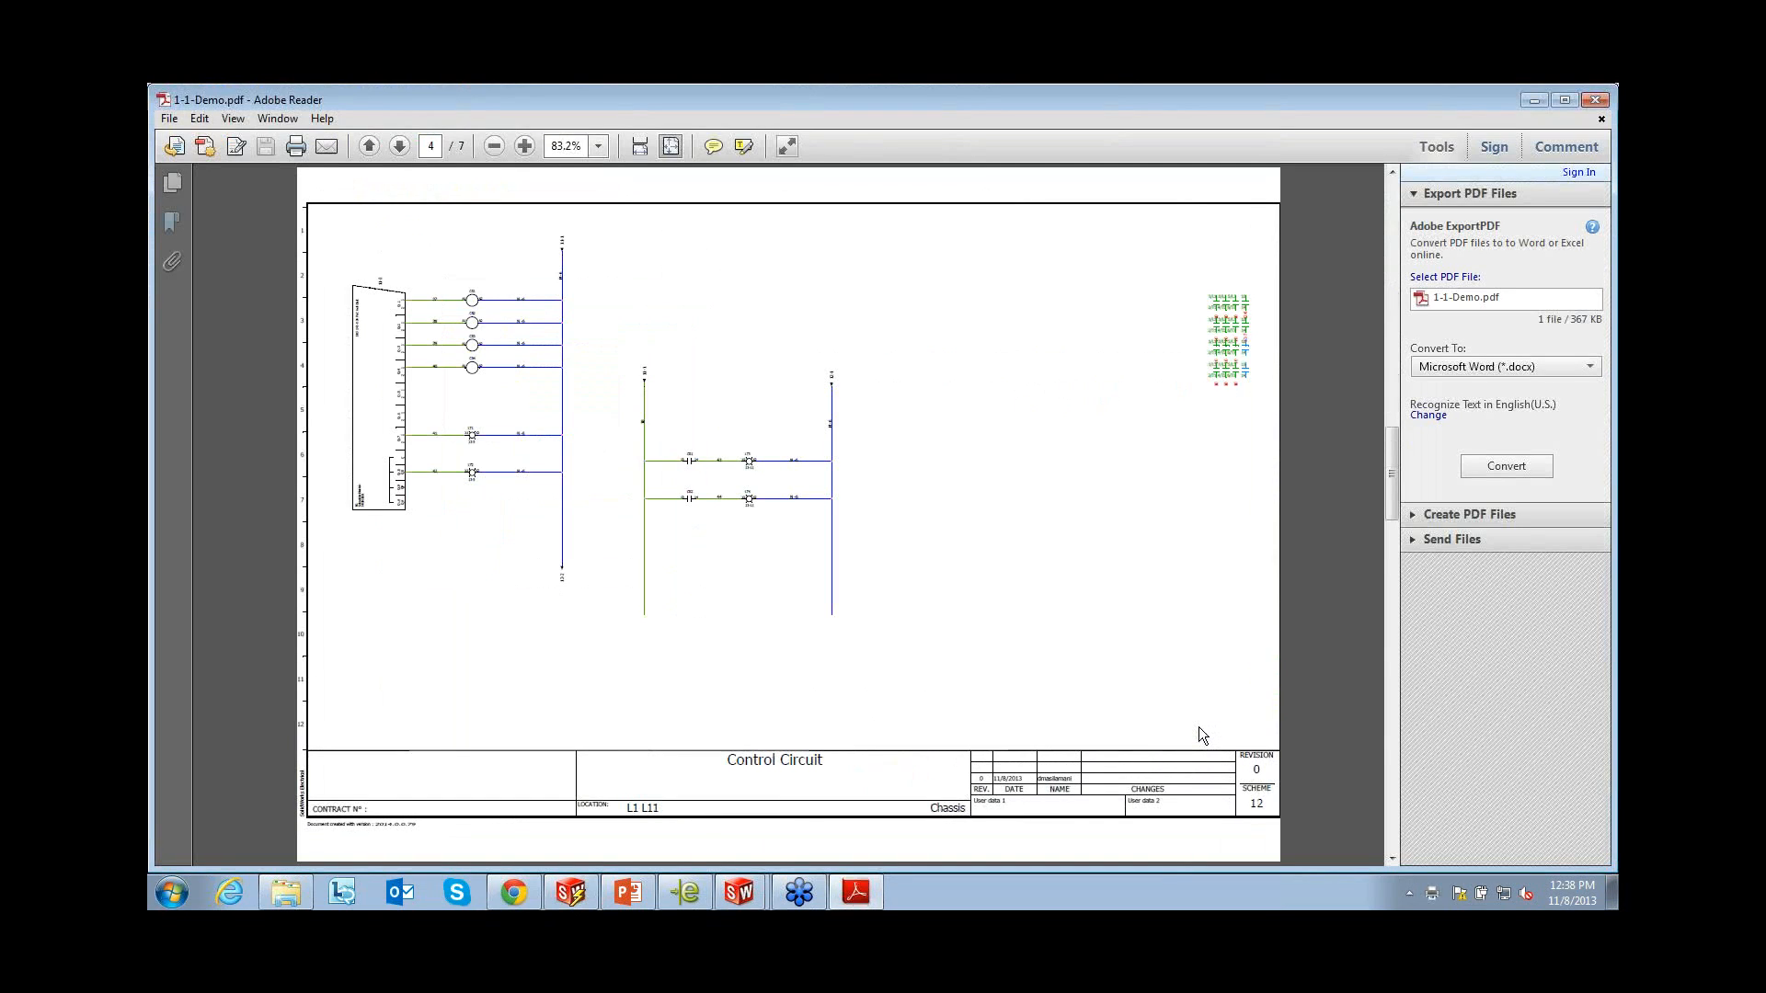
pyautogui.scroll(-1, 1199, 736)
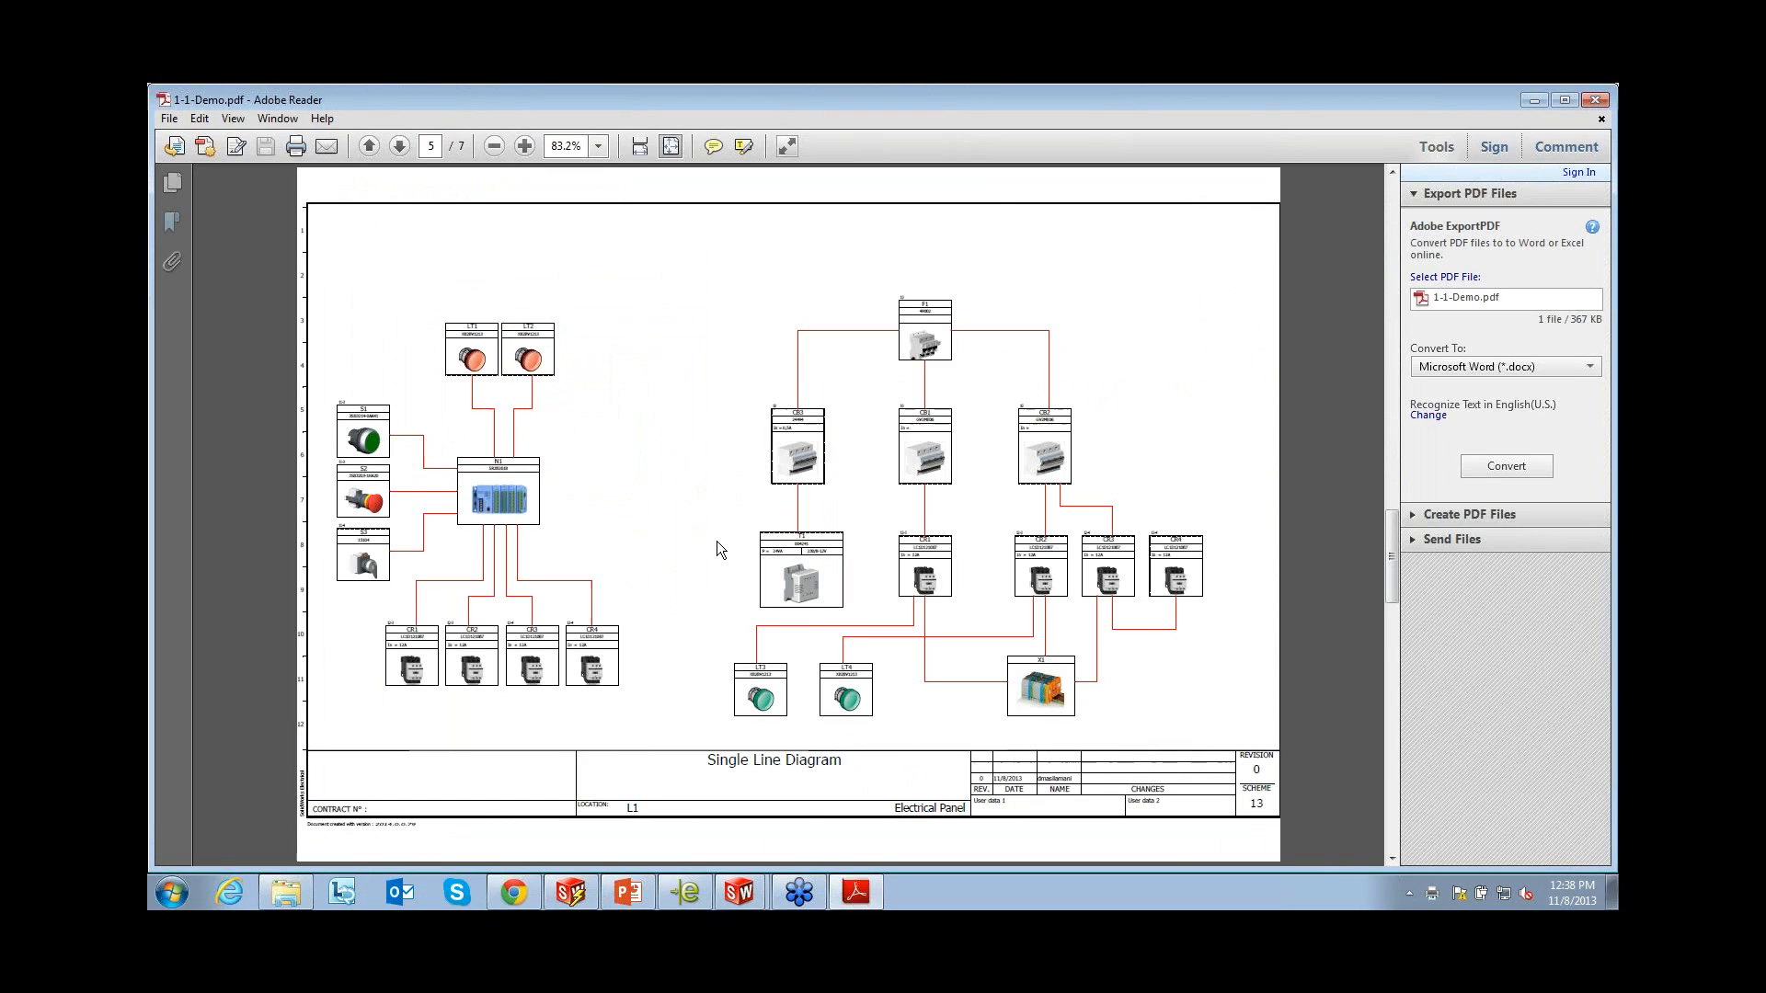
pyautogui.click(789, 570)
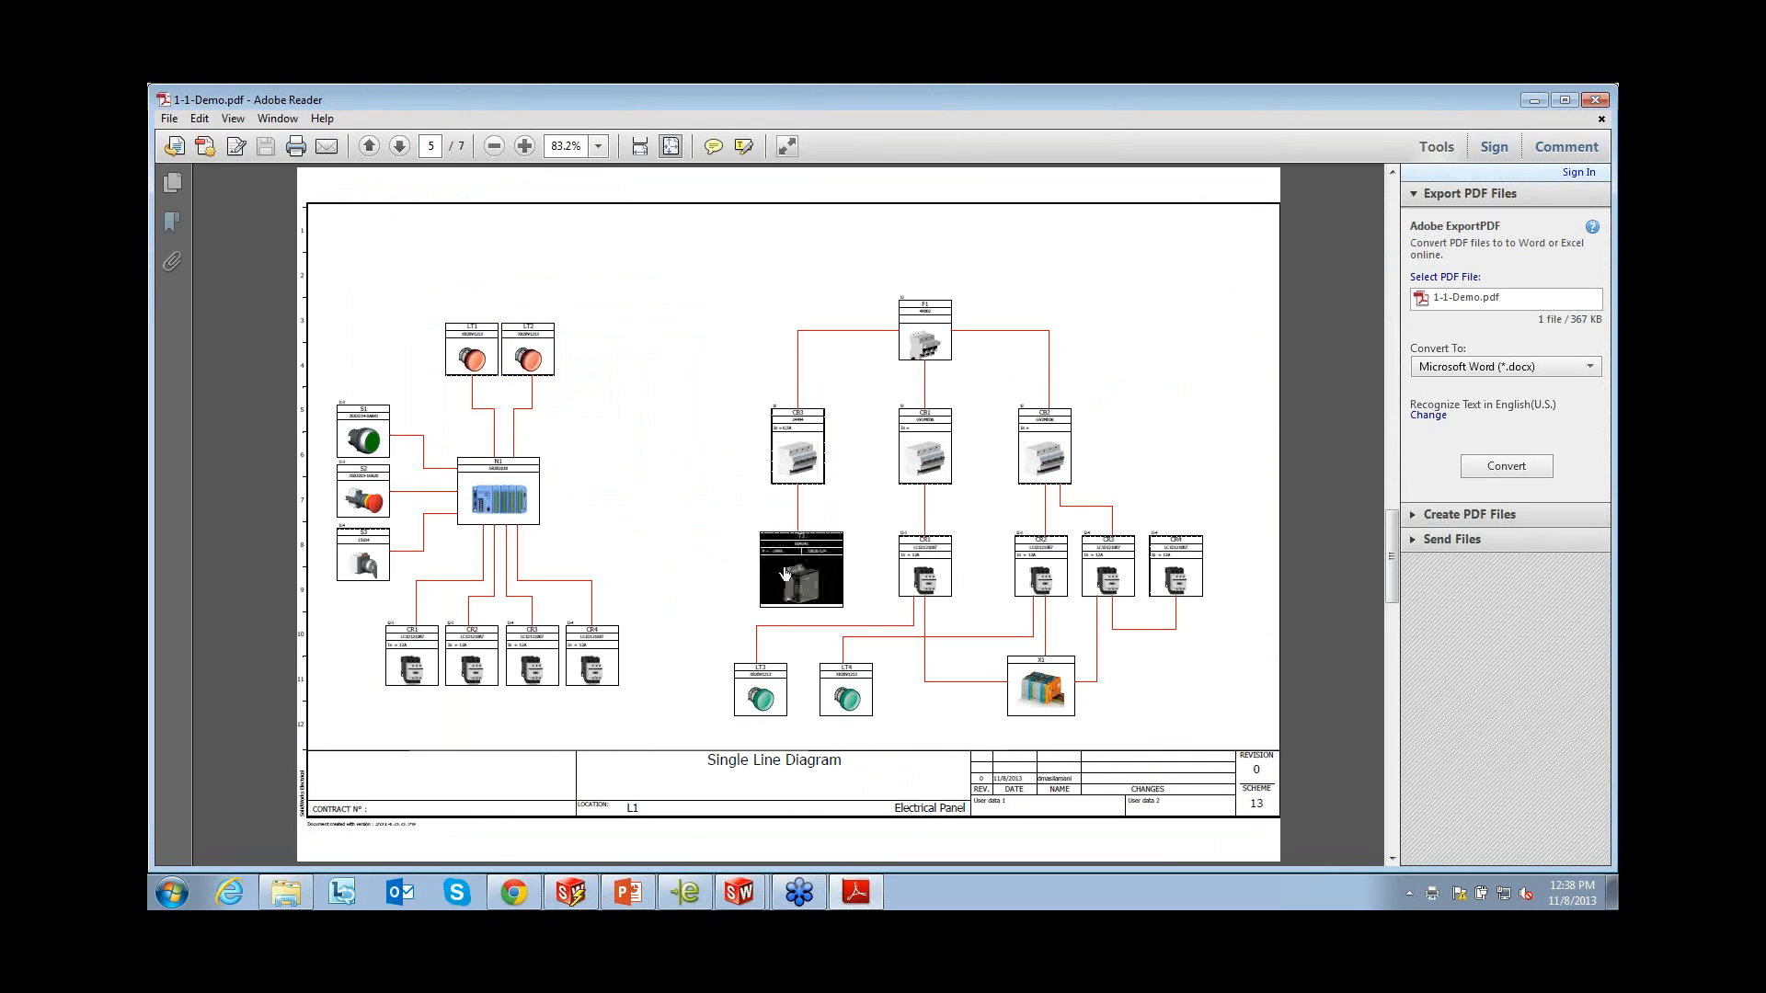
pyautogui.scroll(1, 768, 638)
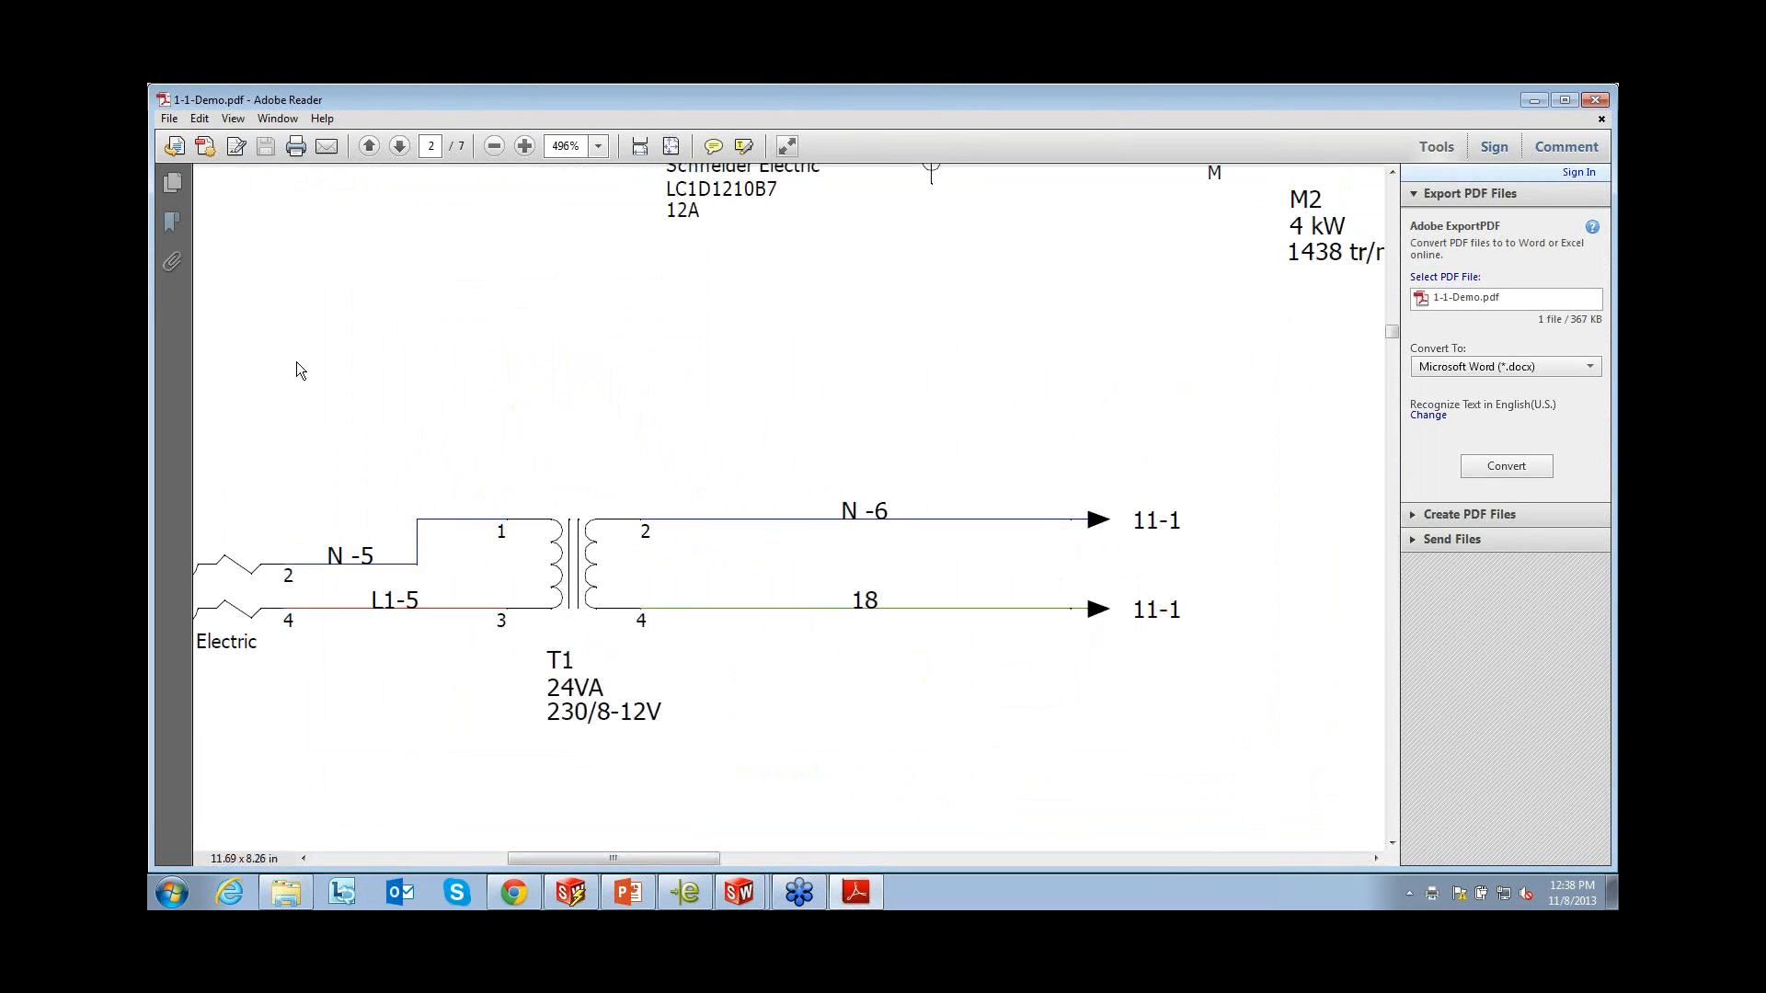
# Locate circuit breaker CB1's 3 poles magneto-thermal symbol through the PDF's component bookmarks for the L11 chassis
pyautogui.click(183, 222)
pyautogui.click(210, 284)
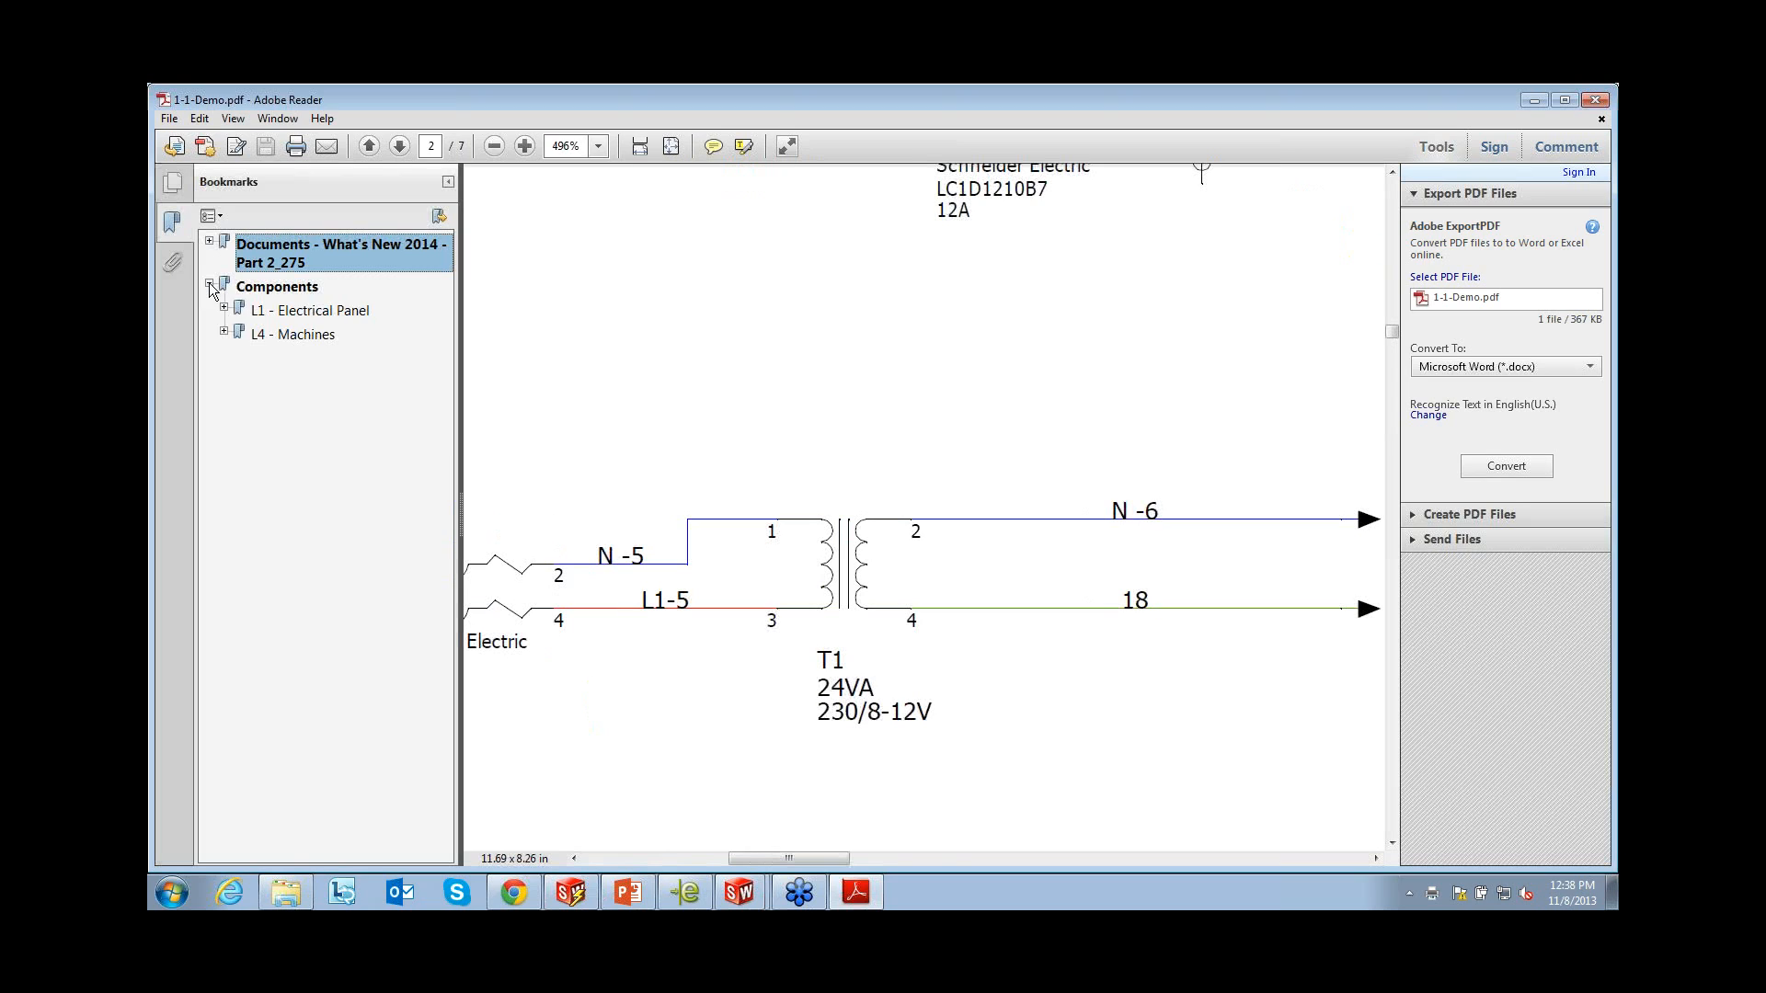
pyautogui.click(224, 309)
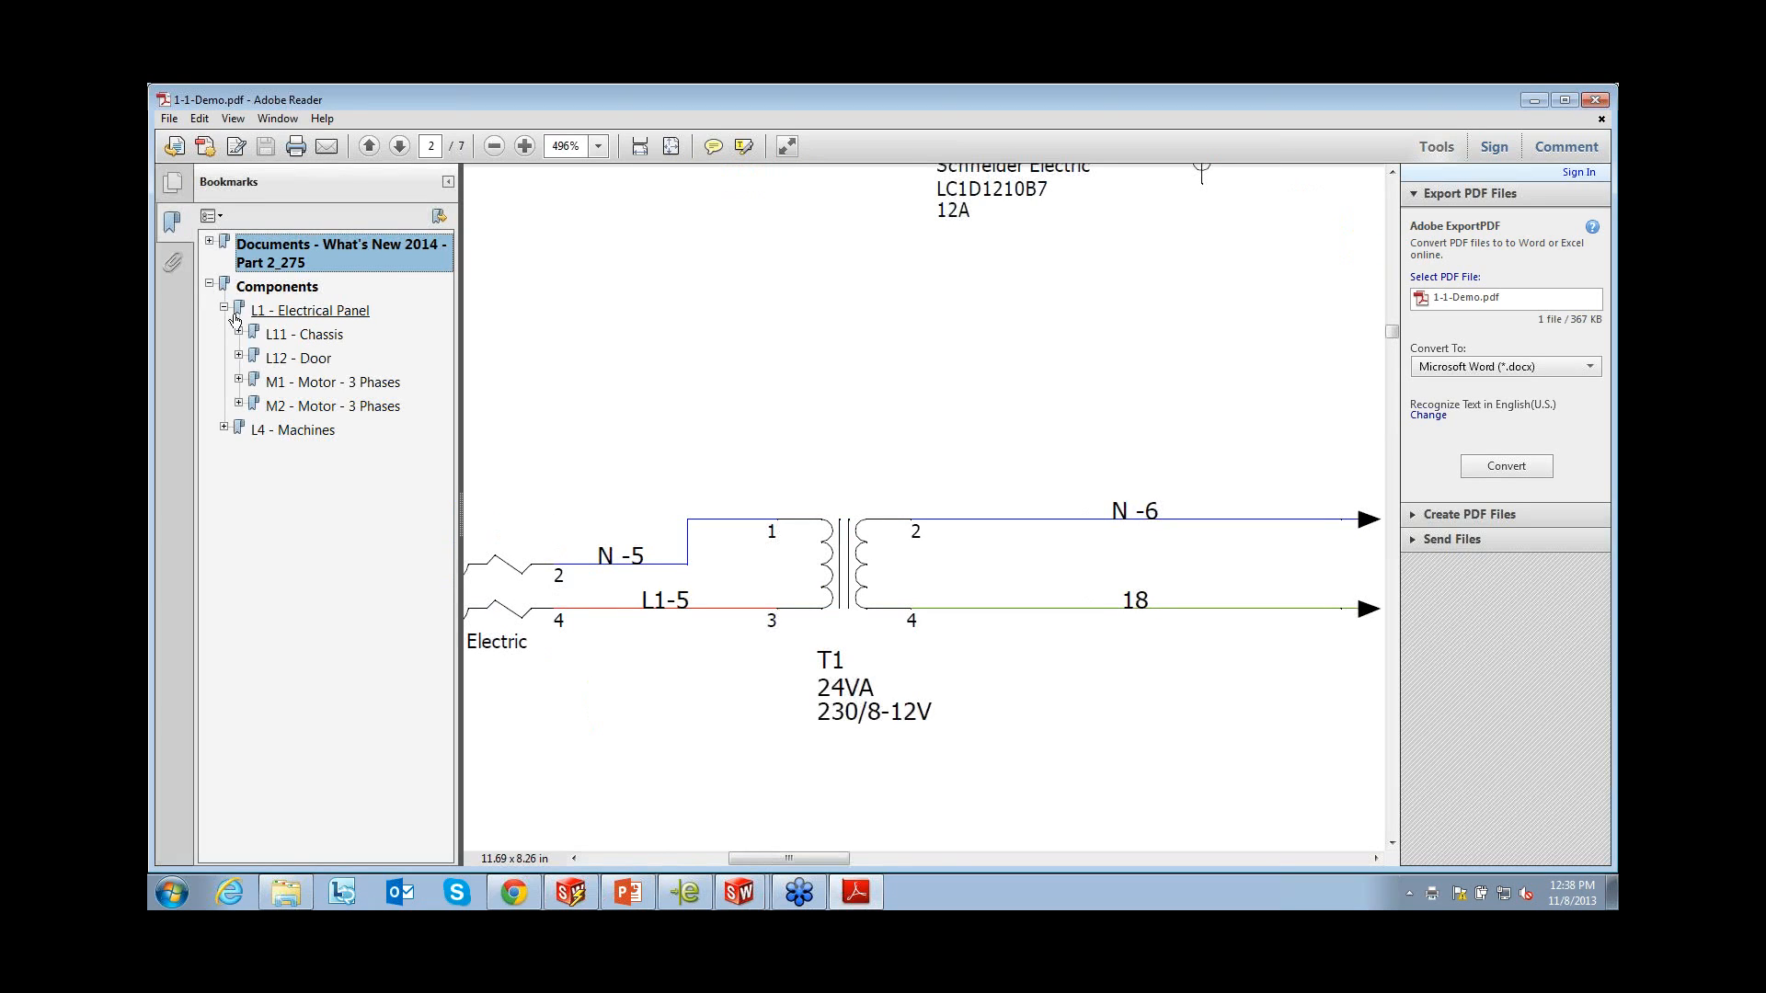
pyautogui.click(241, 331)
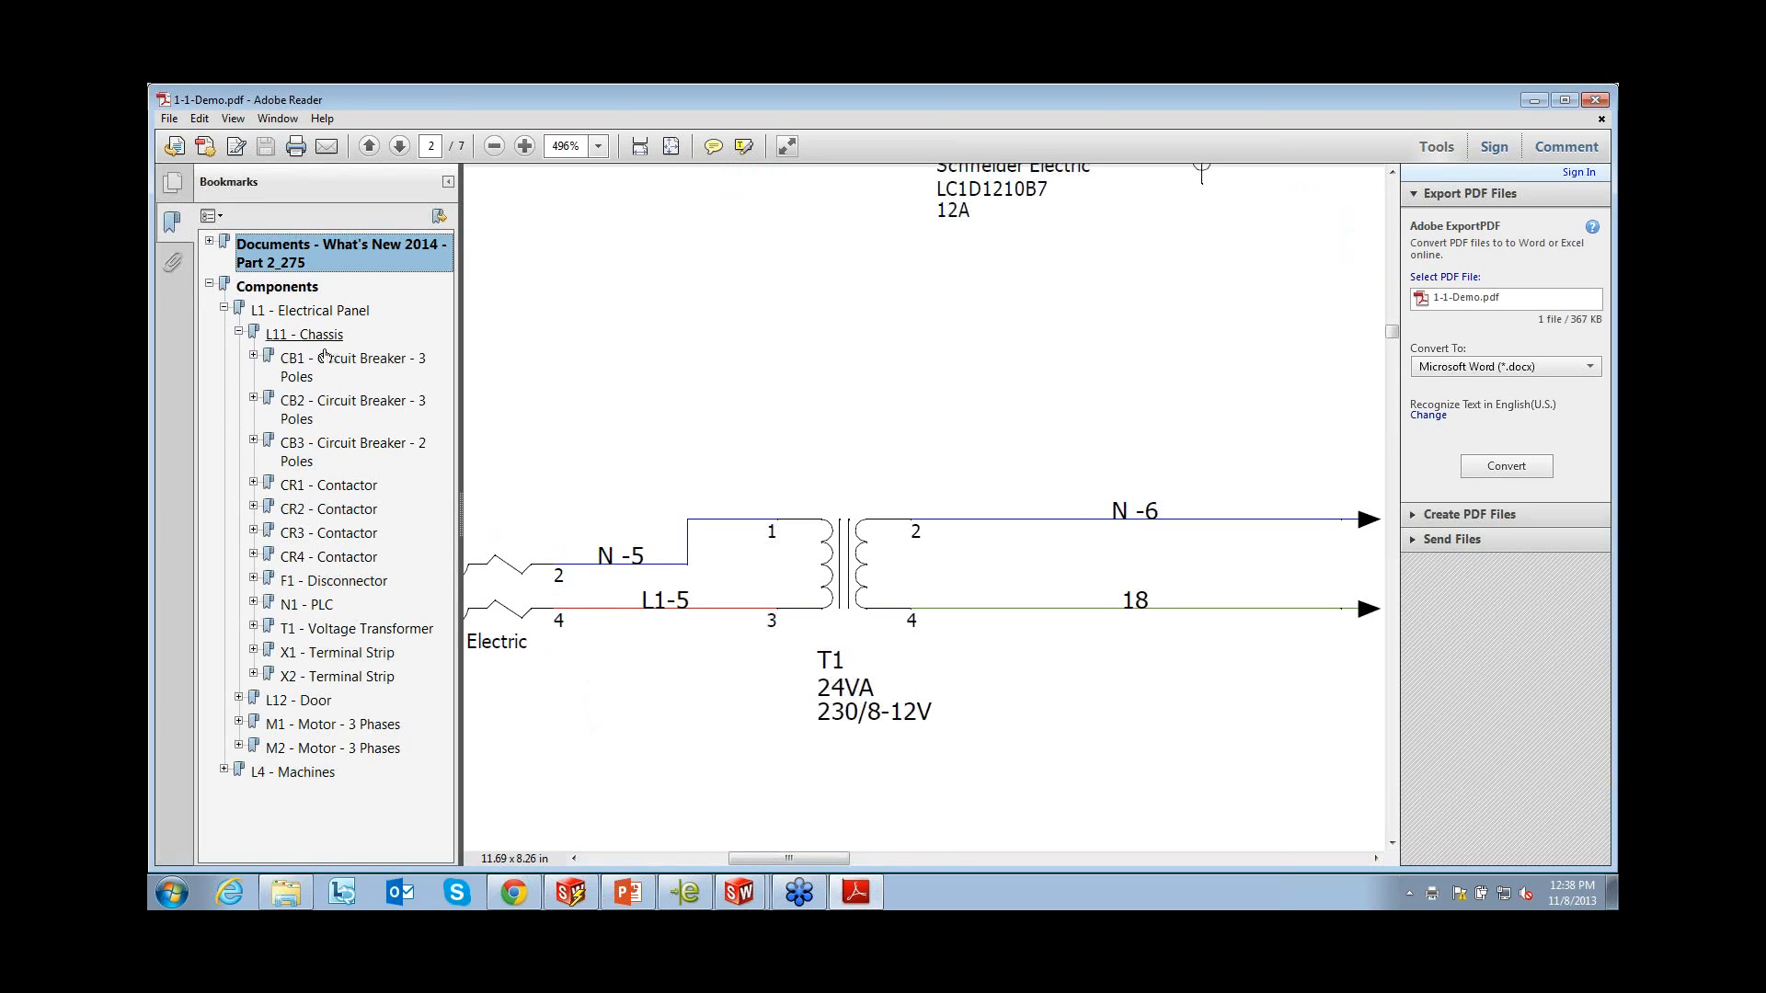
pyautogui.click(254, 356)
pyautogui.click(336, 419)
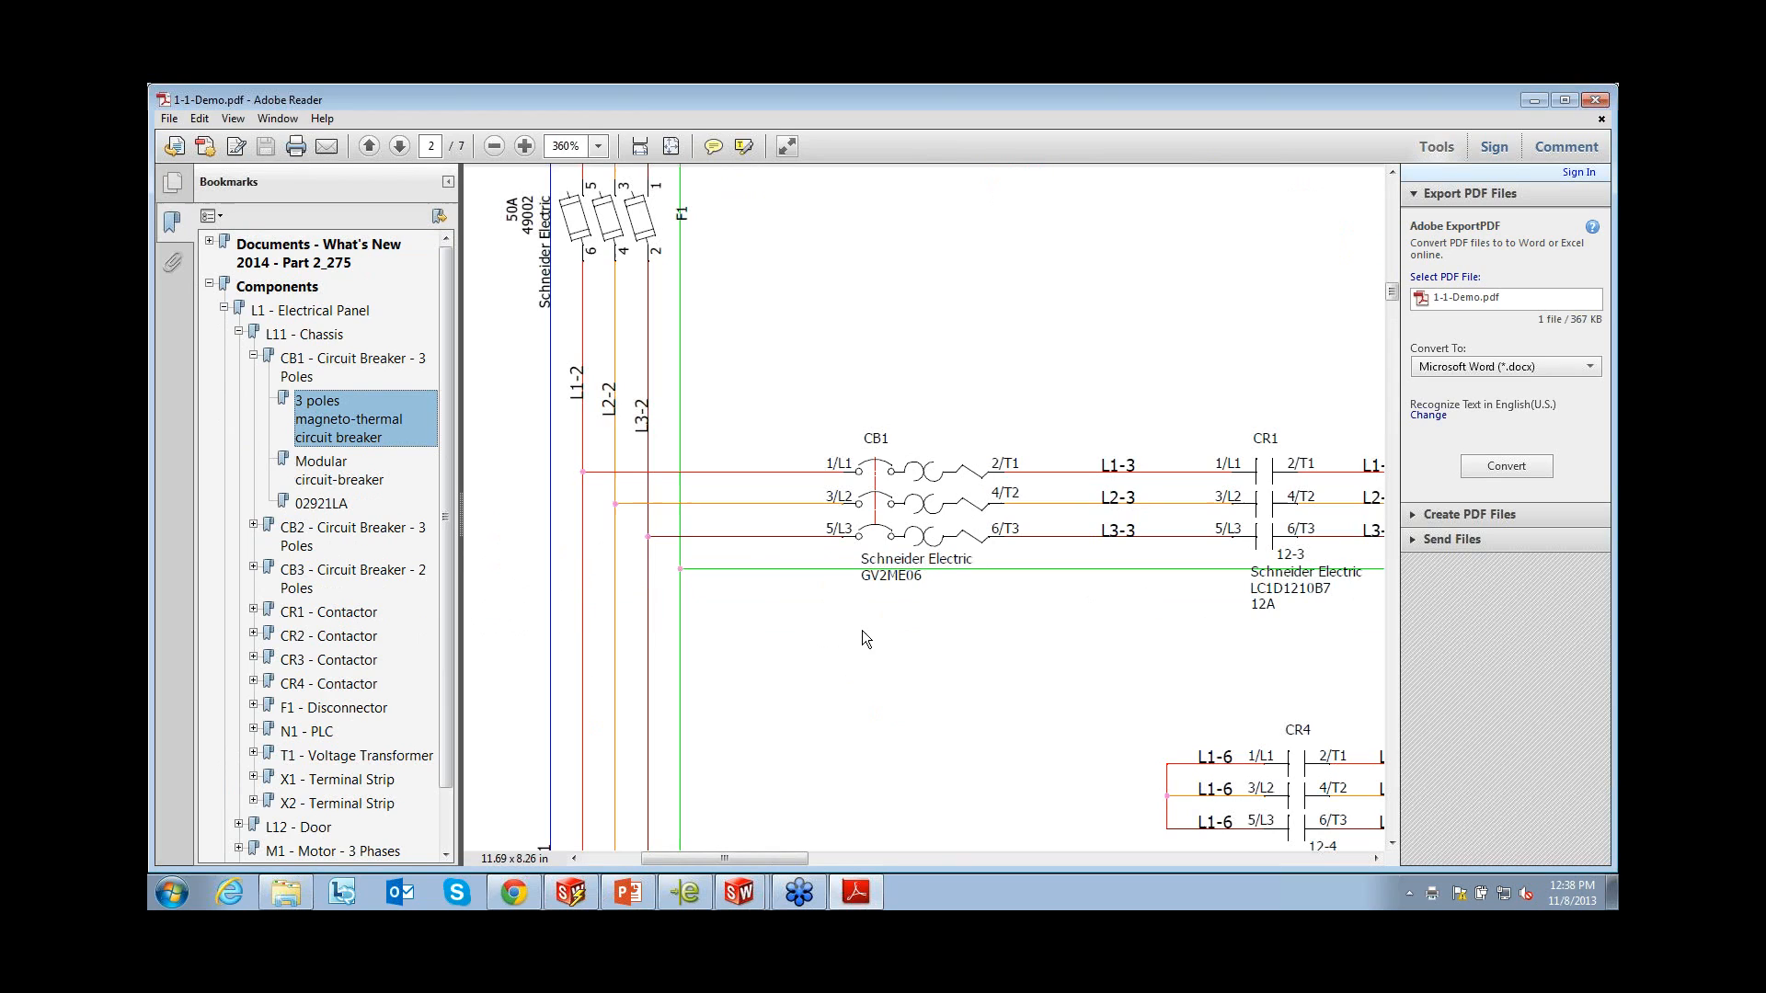
pyautogui.scroll(1, 863, 631)
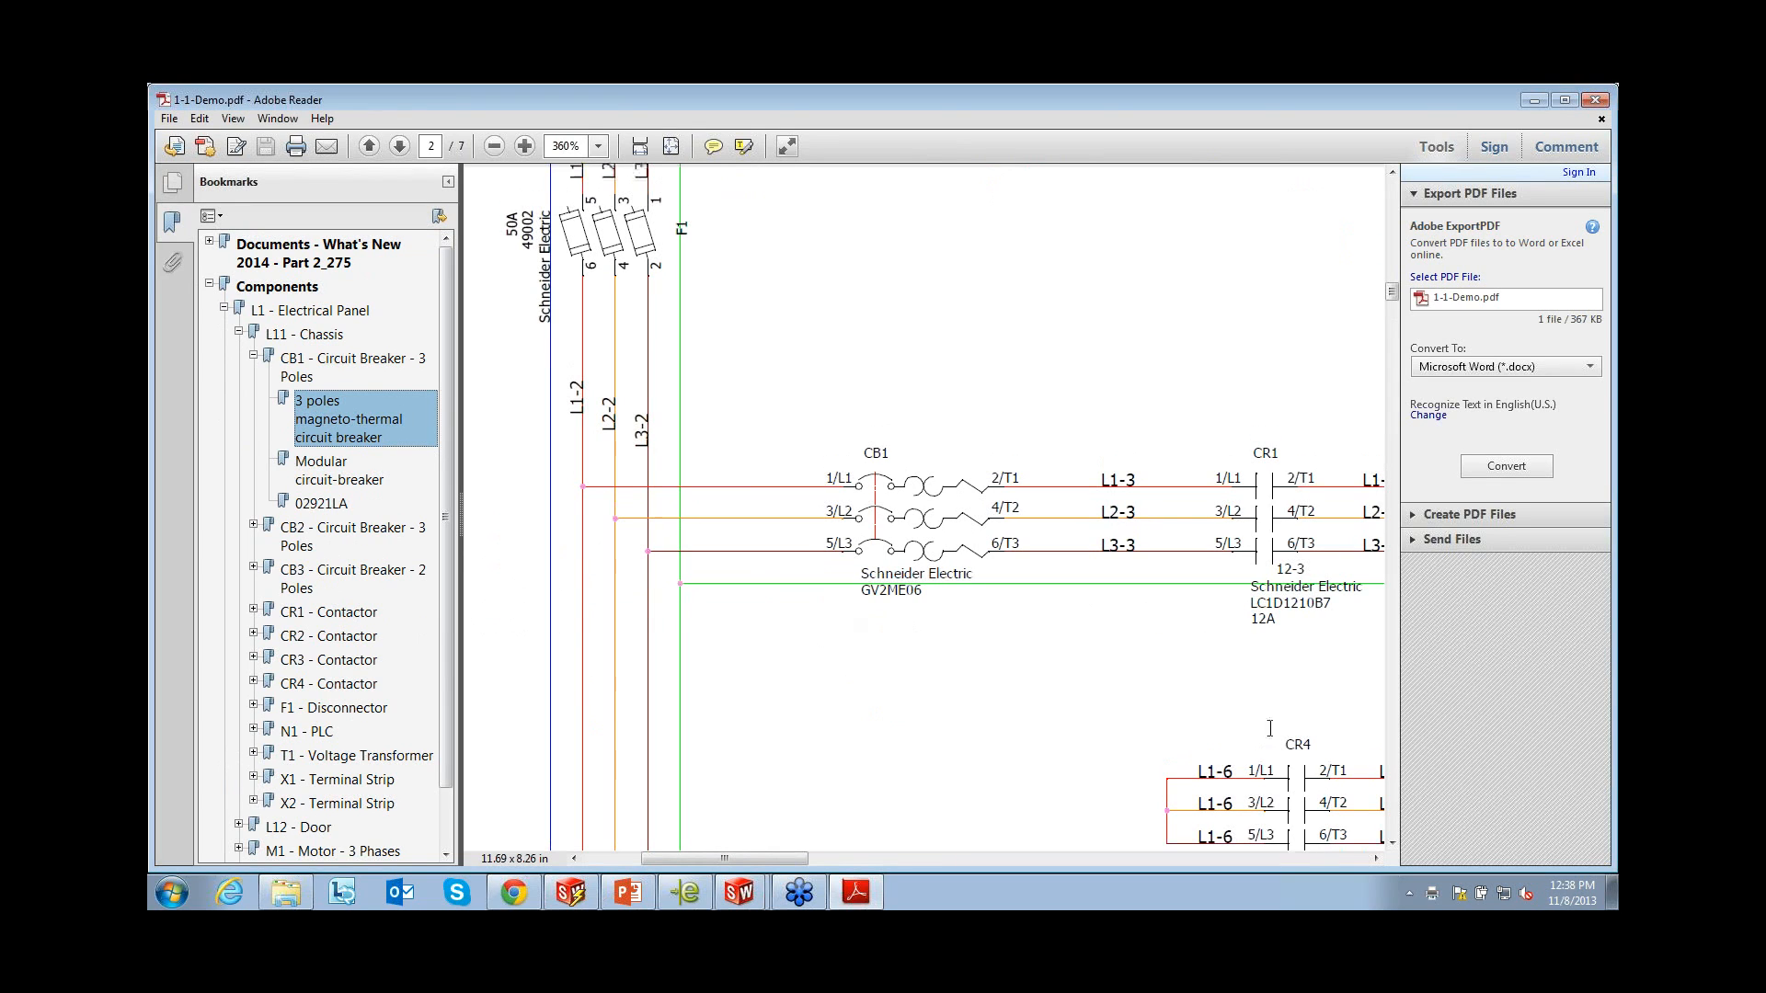
# Follow contactor CR4's link to the Single Line Diagram and disconnector F1's link back to its schematic in the PDF
pyautogui.click(1298, 793)
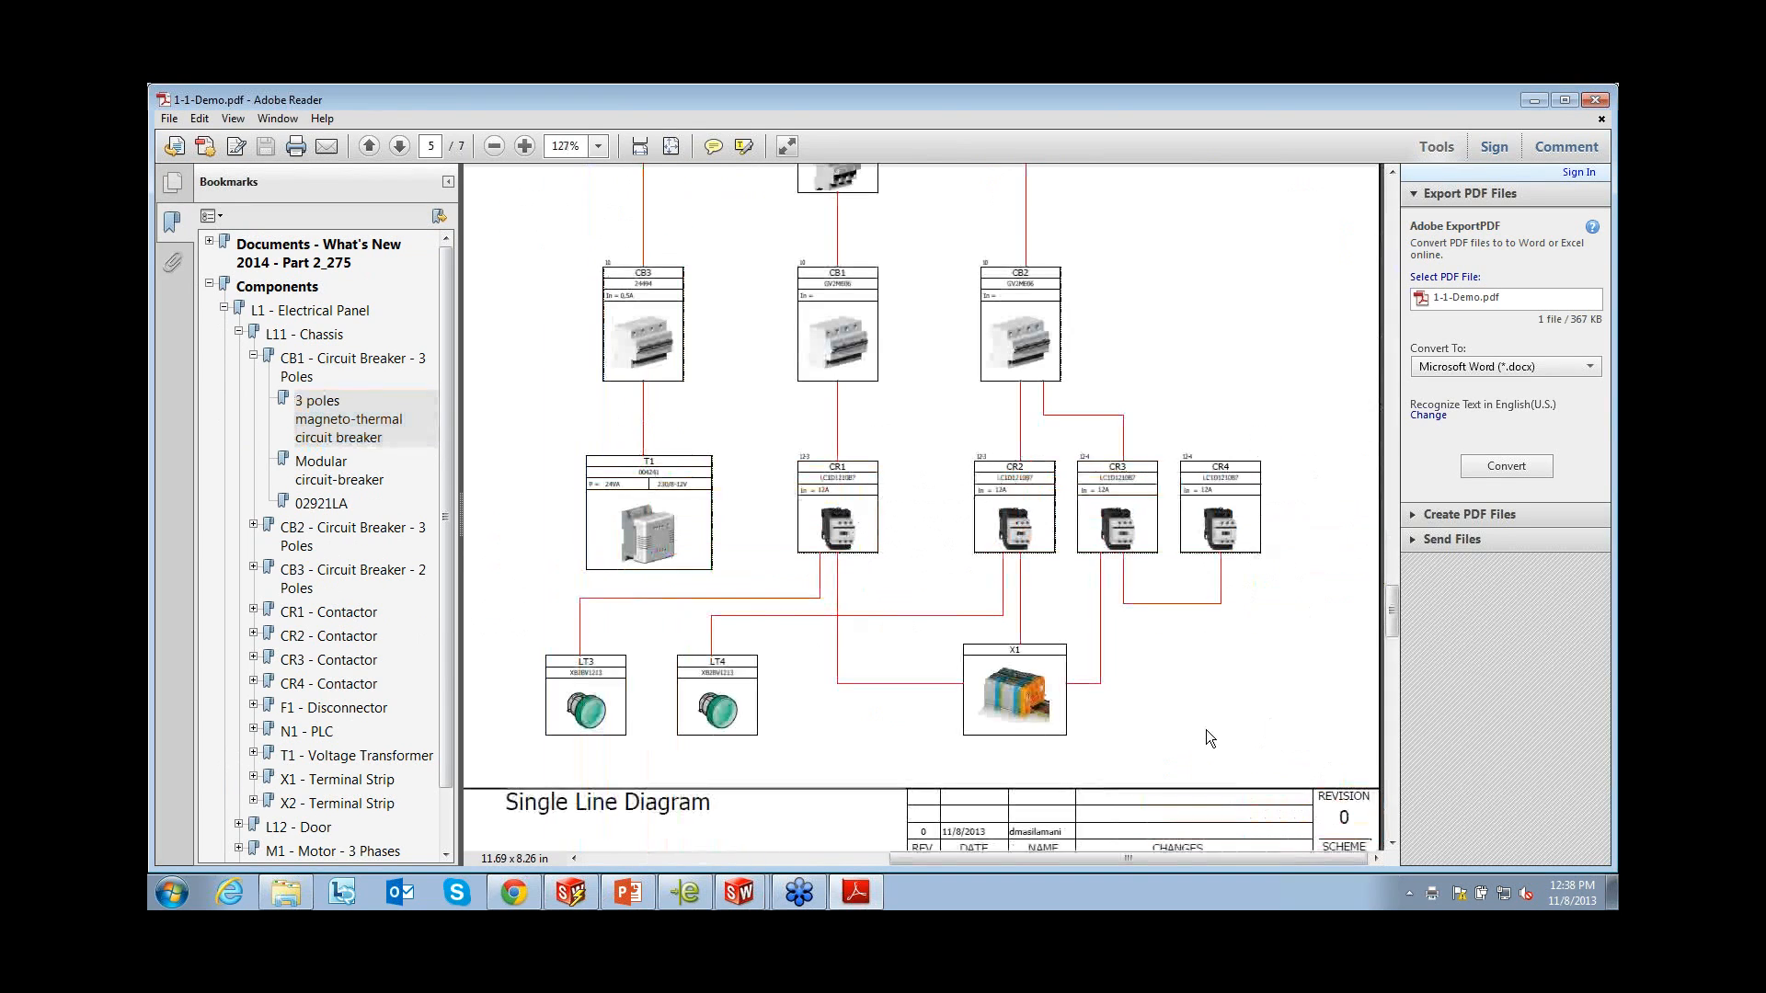
pyautogui.scroll(3, 1193, 725)
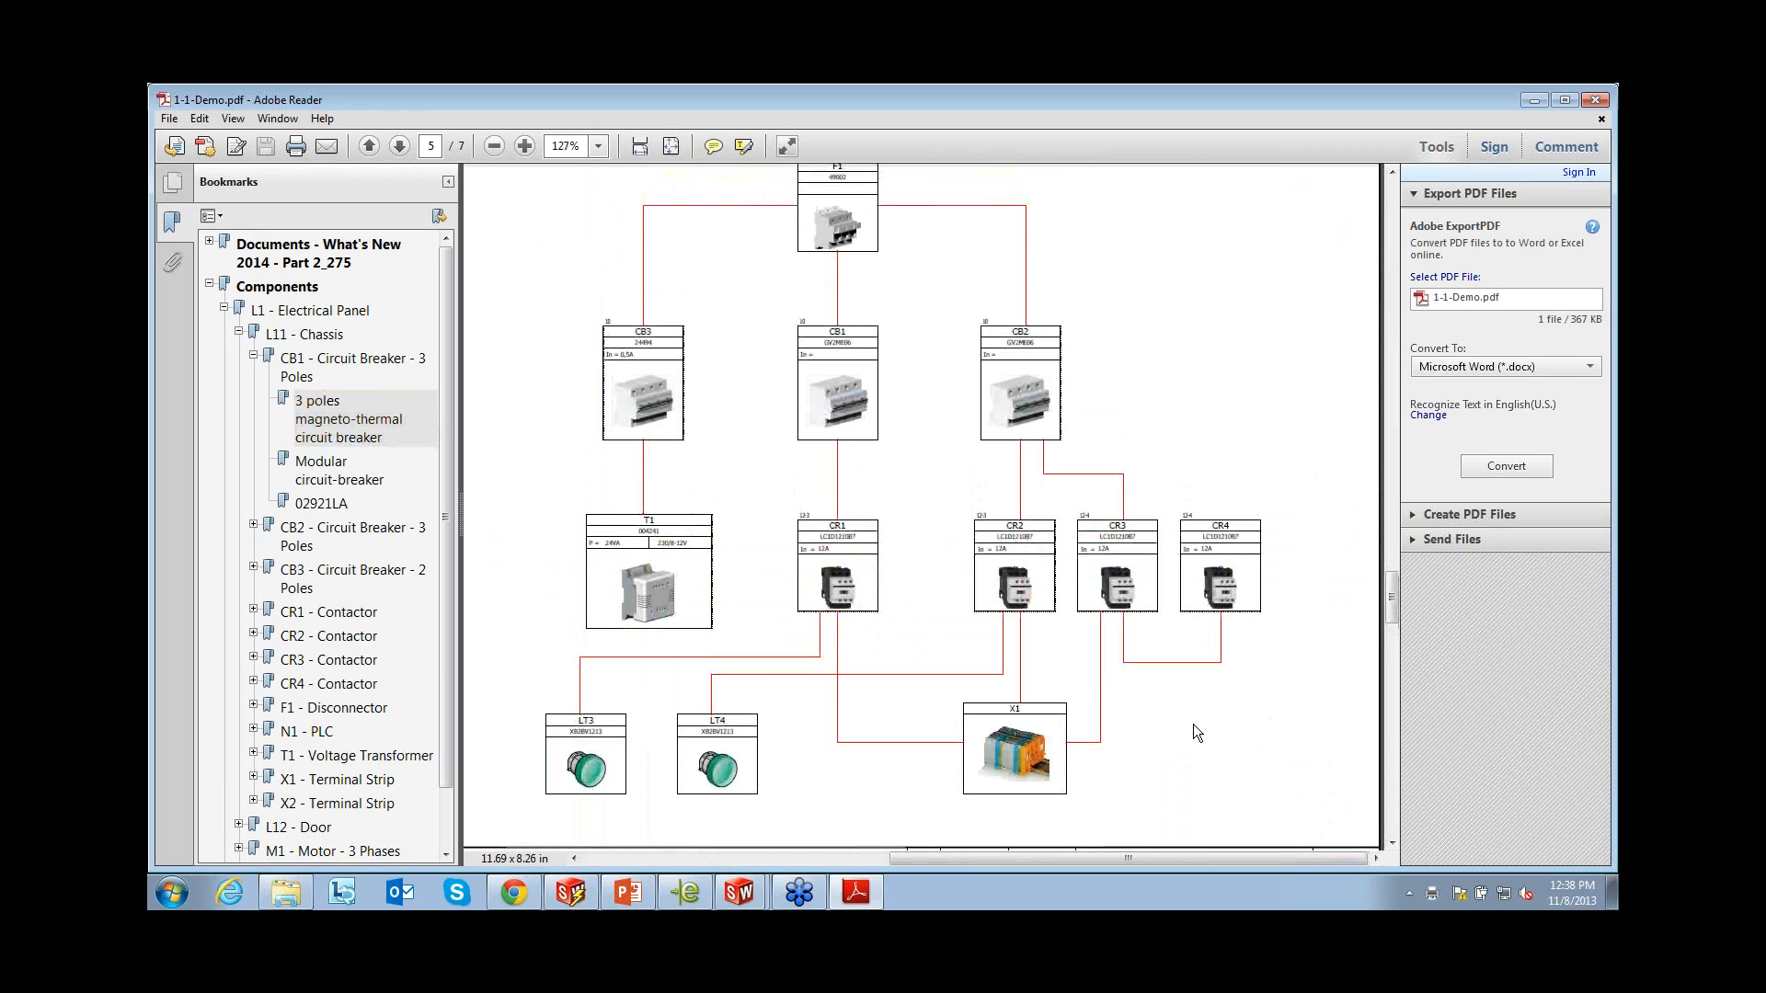
pyautogui.scroll(4, 1194, 724)
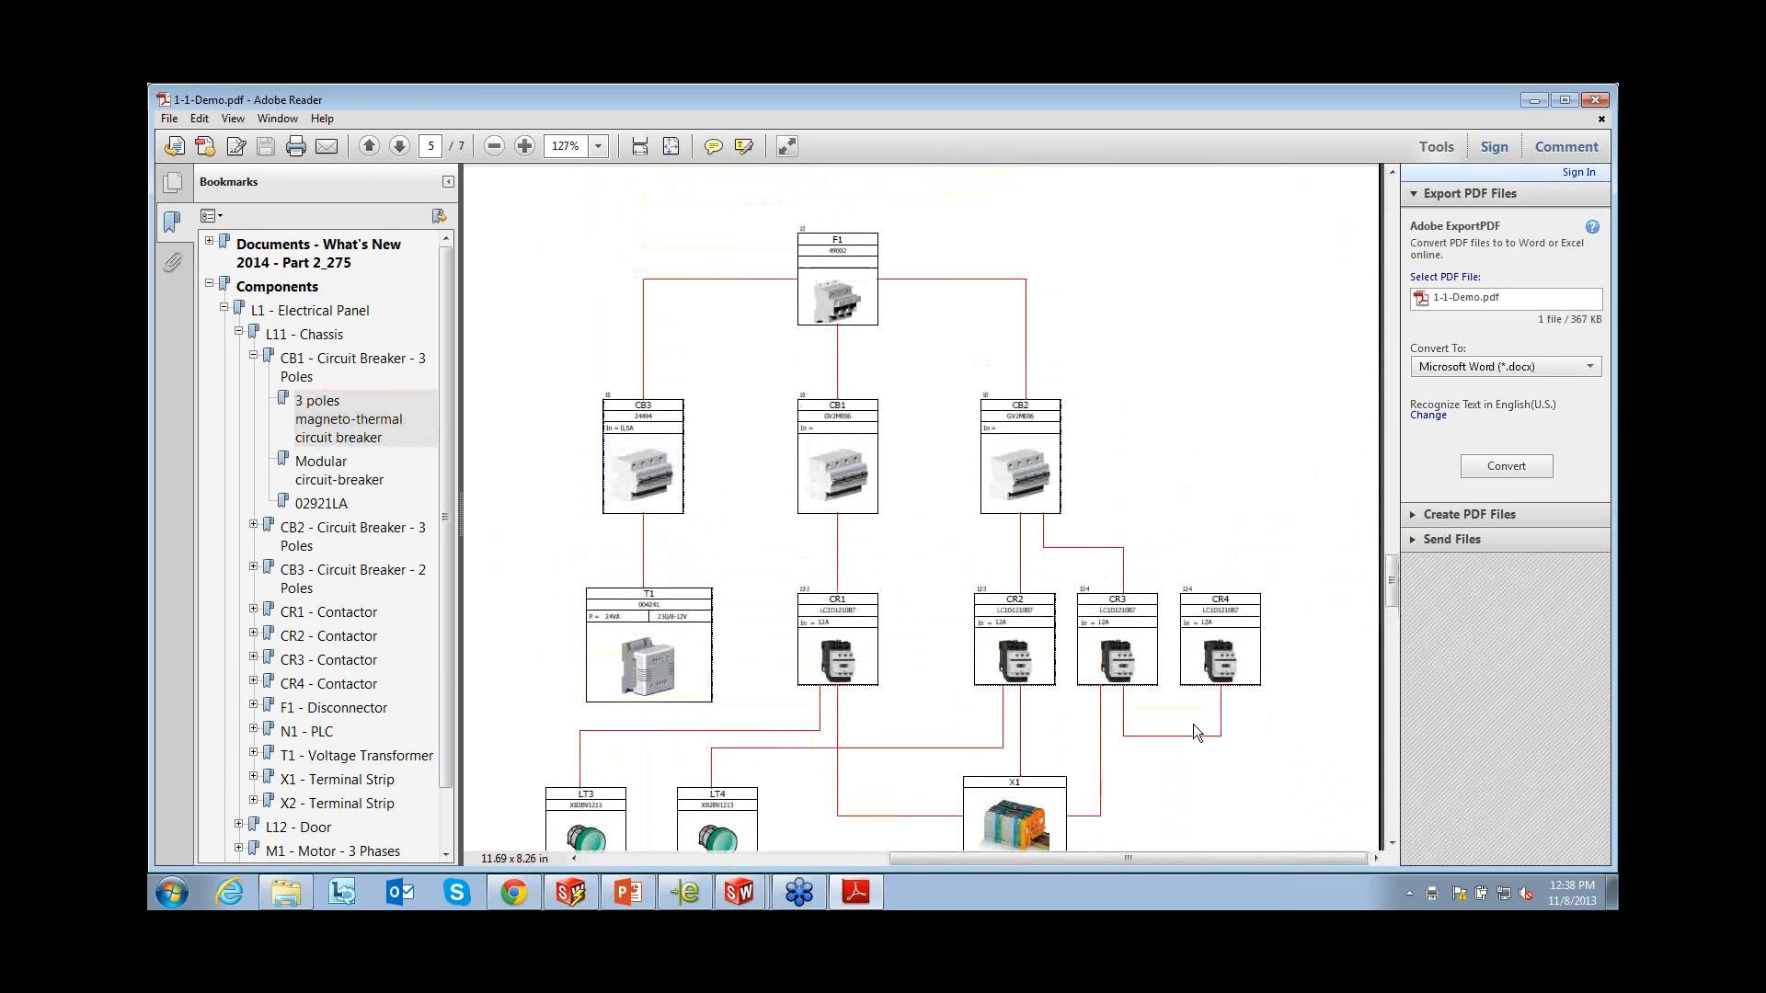
pyautogui.click(821, 275)
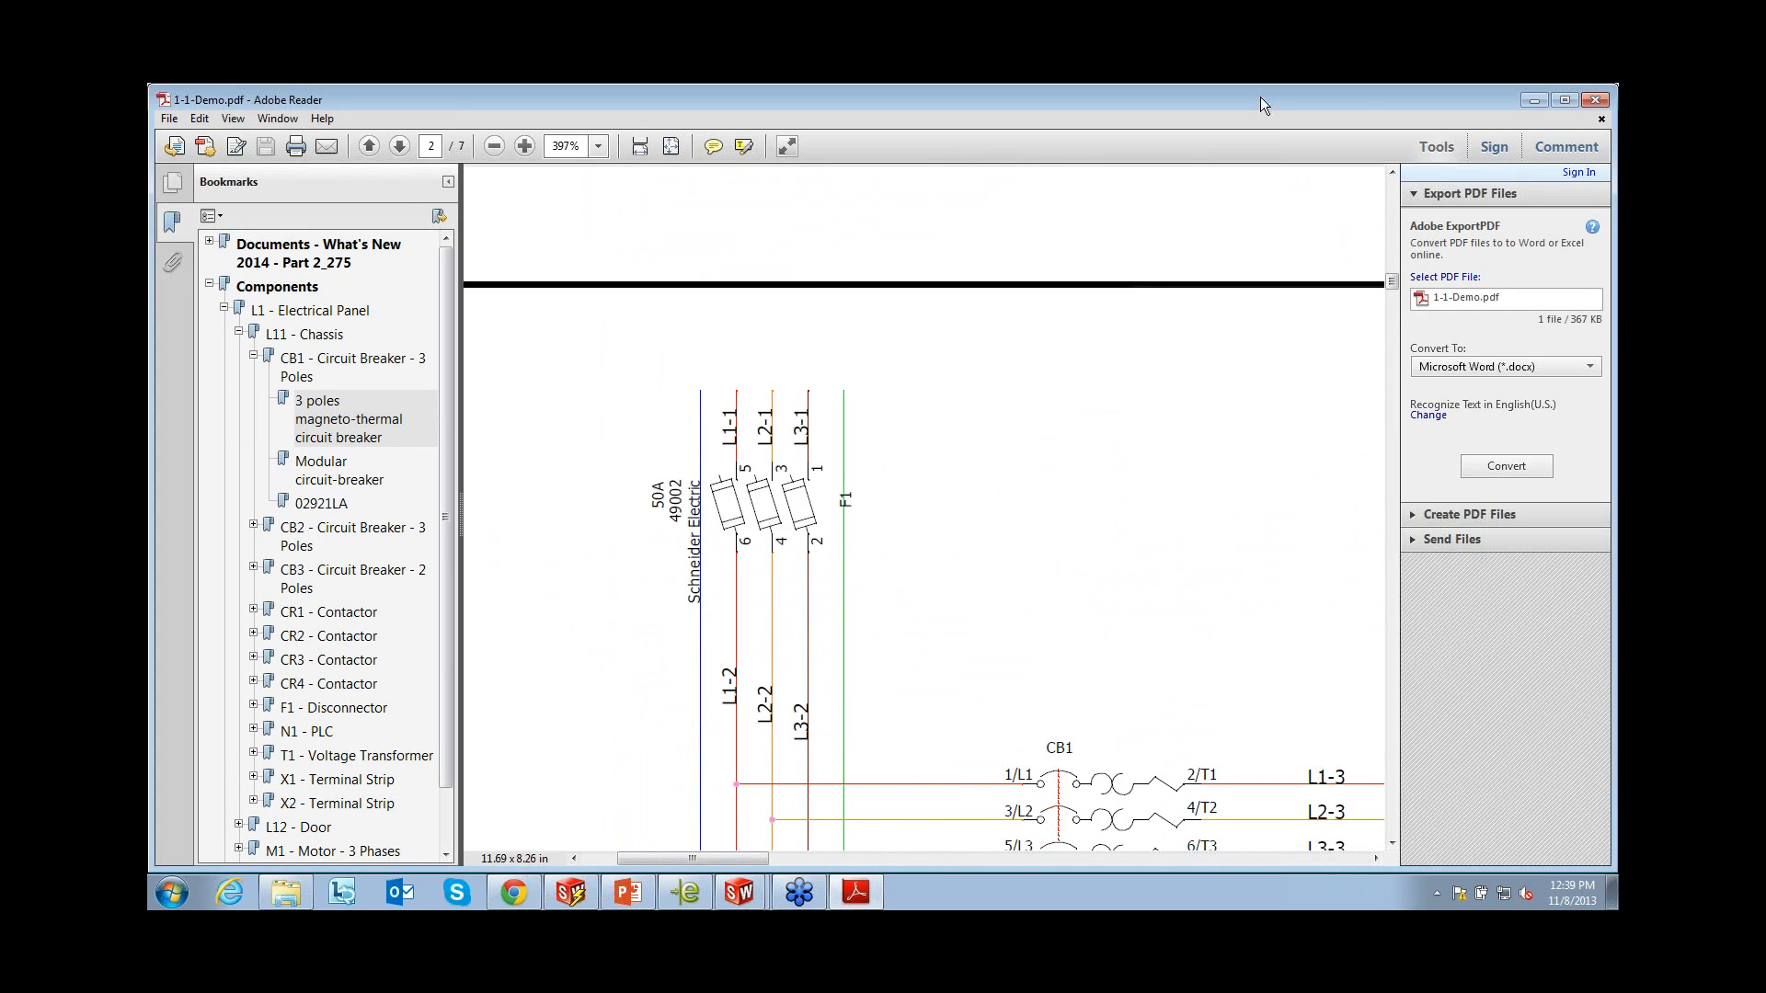
# Put the PDF away, switch to Windows Explorer and view the project folder What's new 2014 - Part1_245
pyautogui.click(1525, 99)
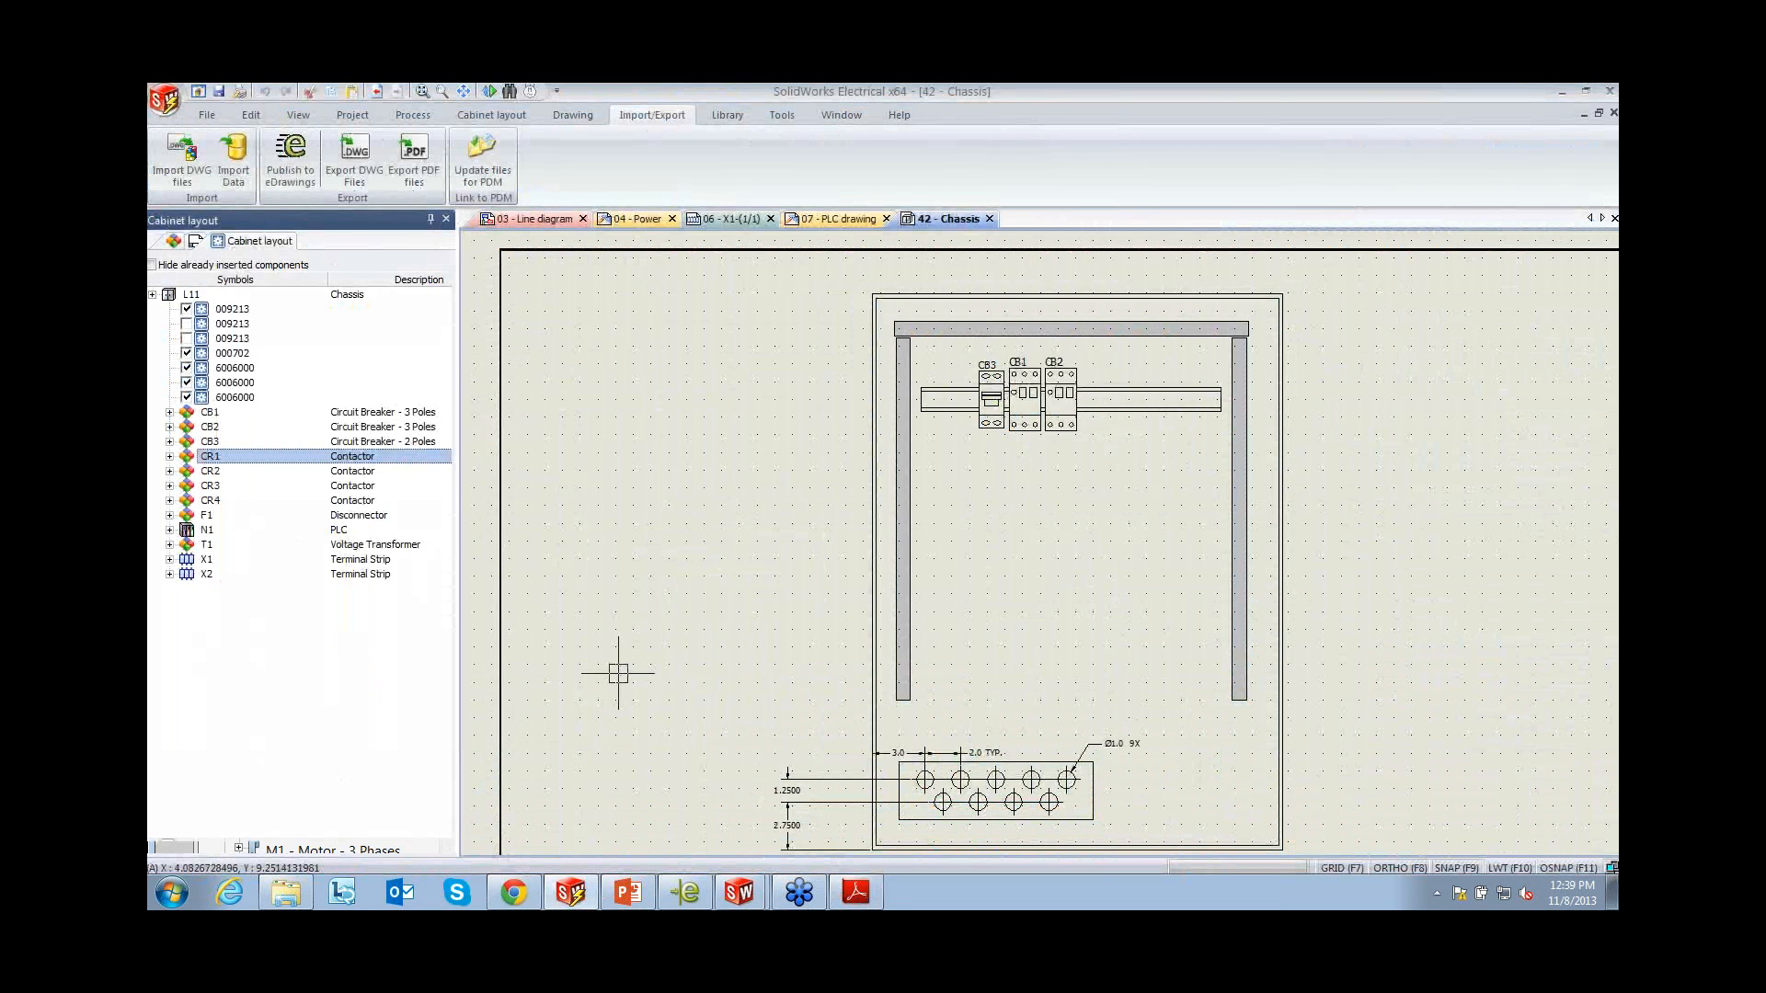
pyautogui.click(292, 890)
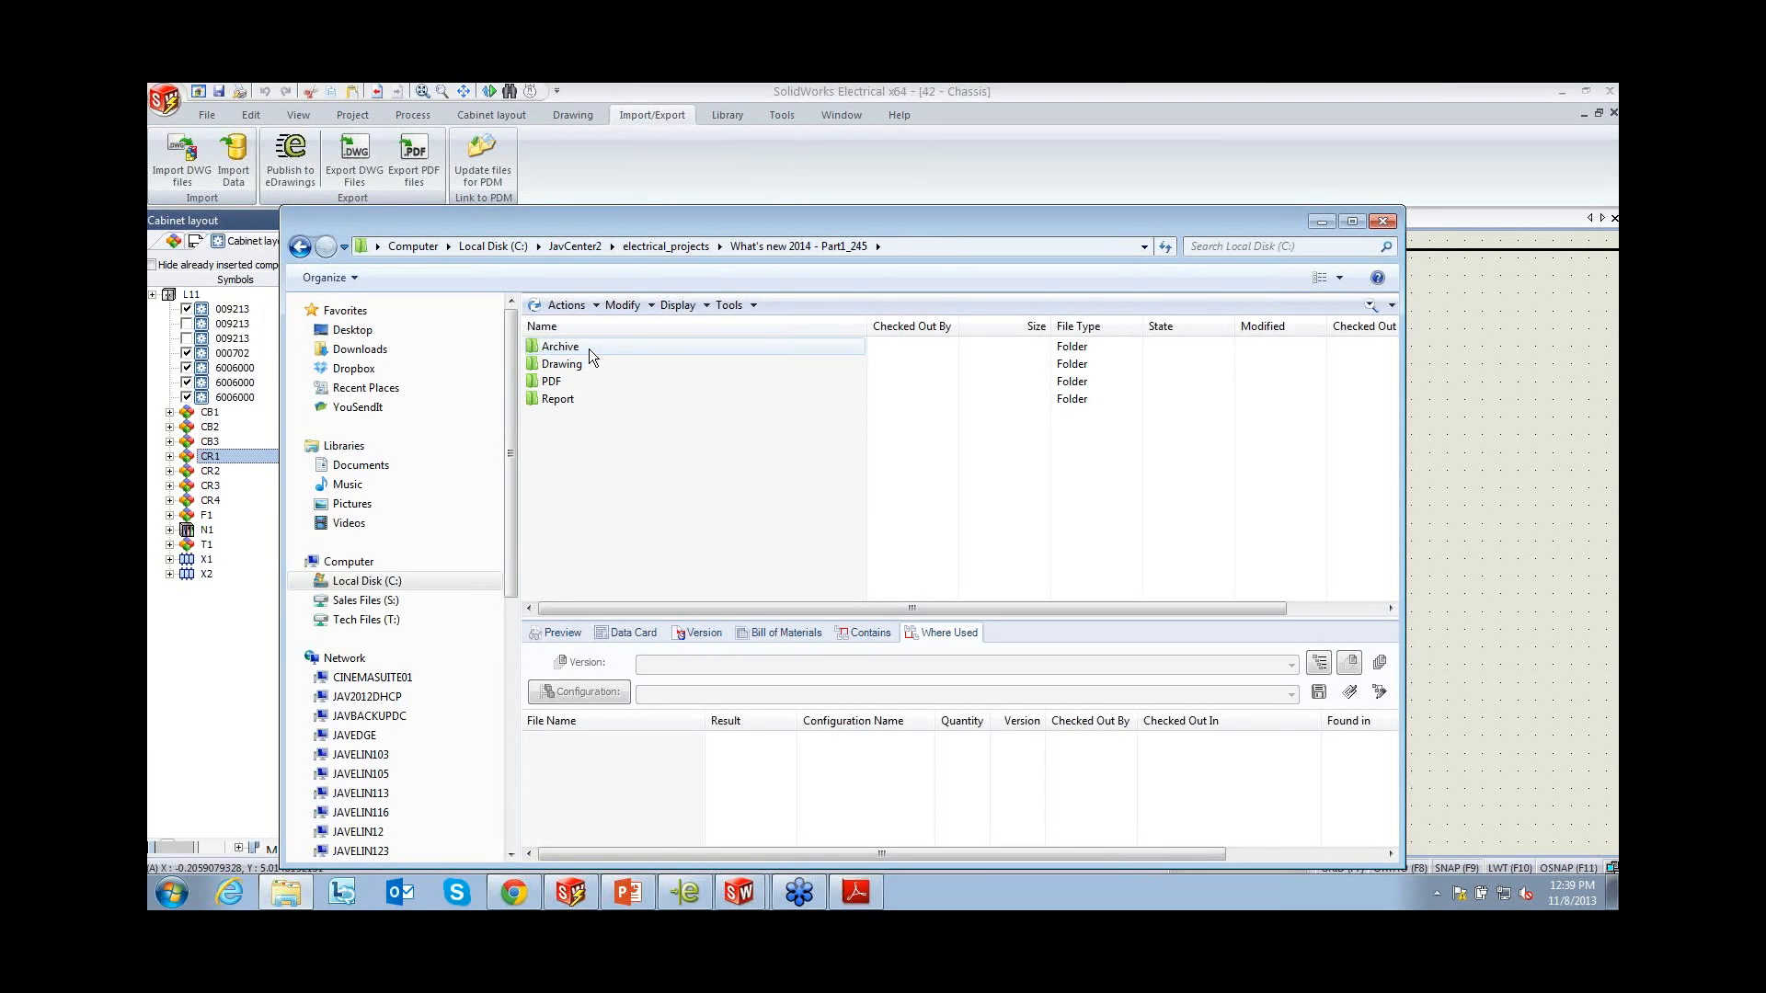
pyautogui.click(1321, 224)
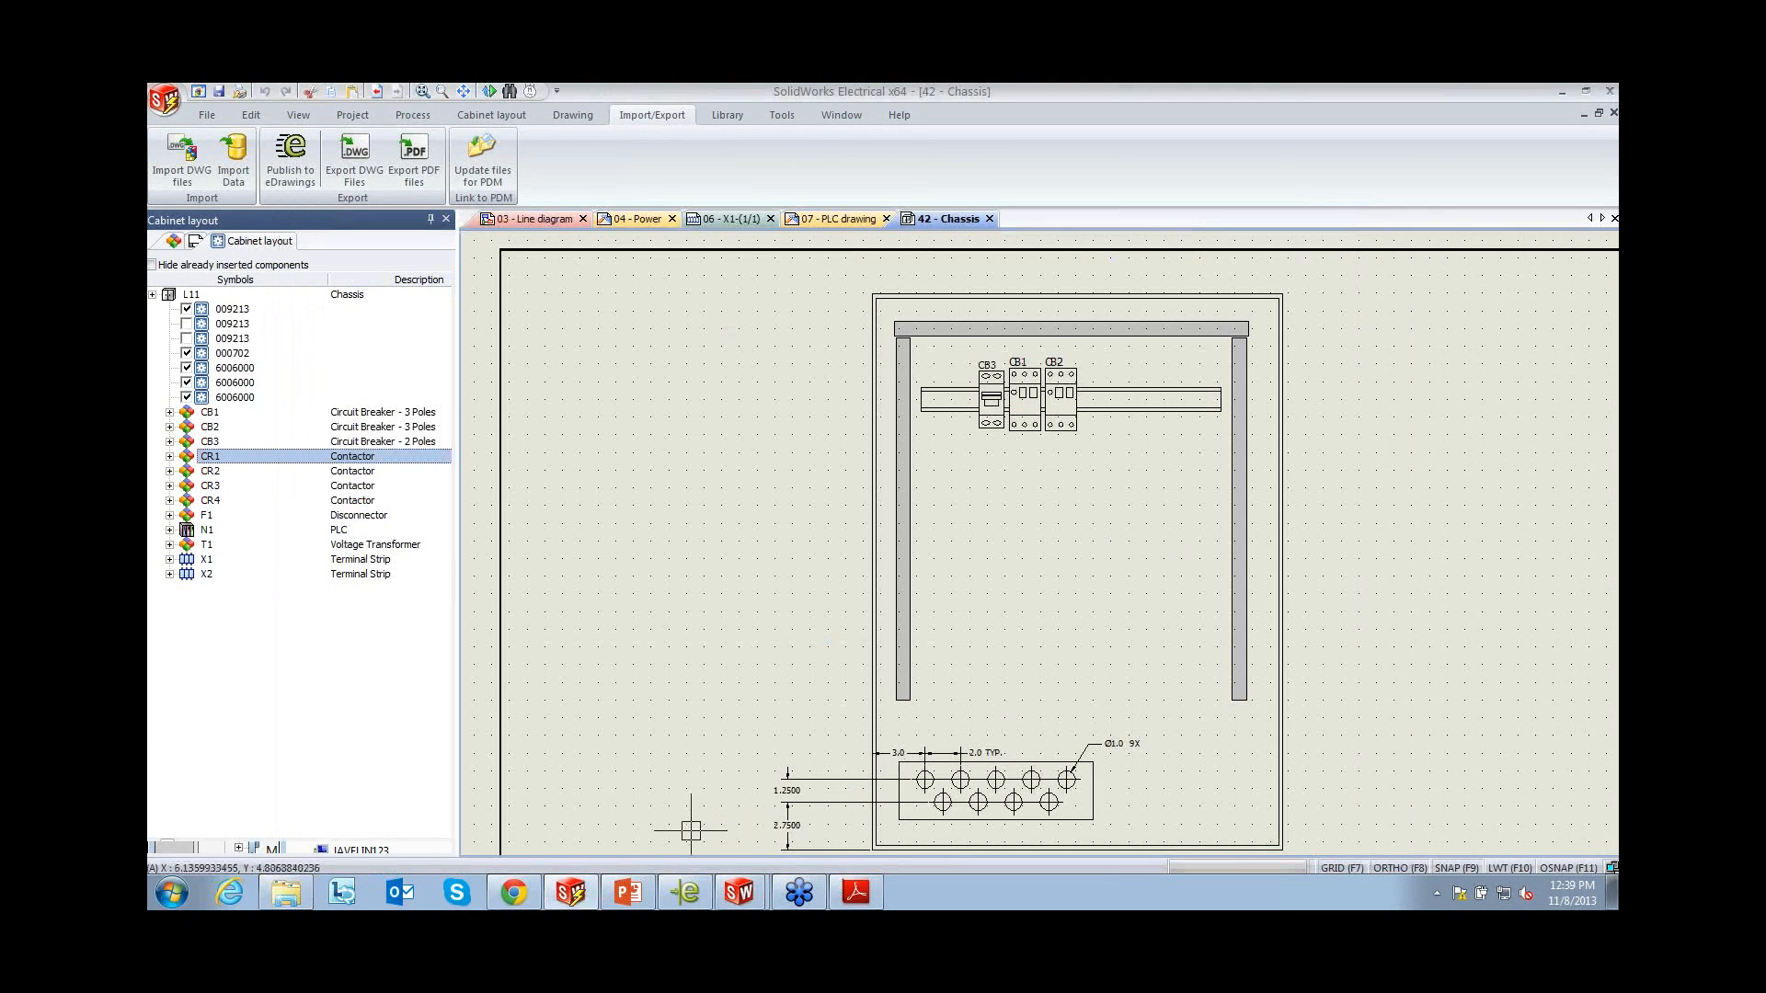
# Switch to PowerPoint and present the Design to Production slide, looking once more at the project folder in Windows Explorer
pyautogui.click(632, 897)
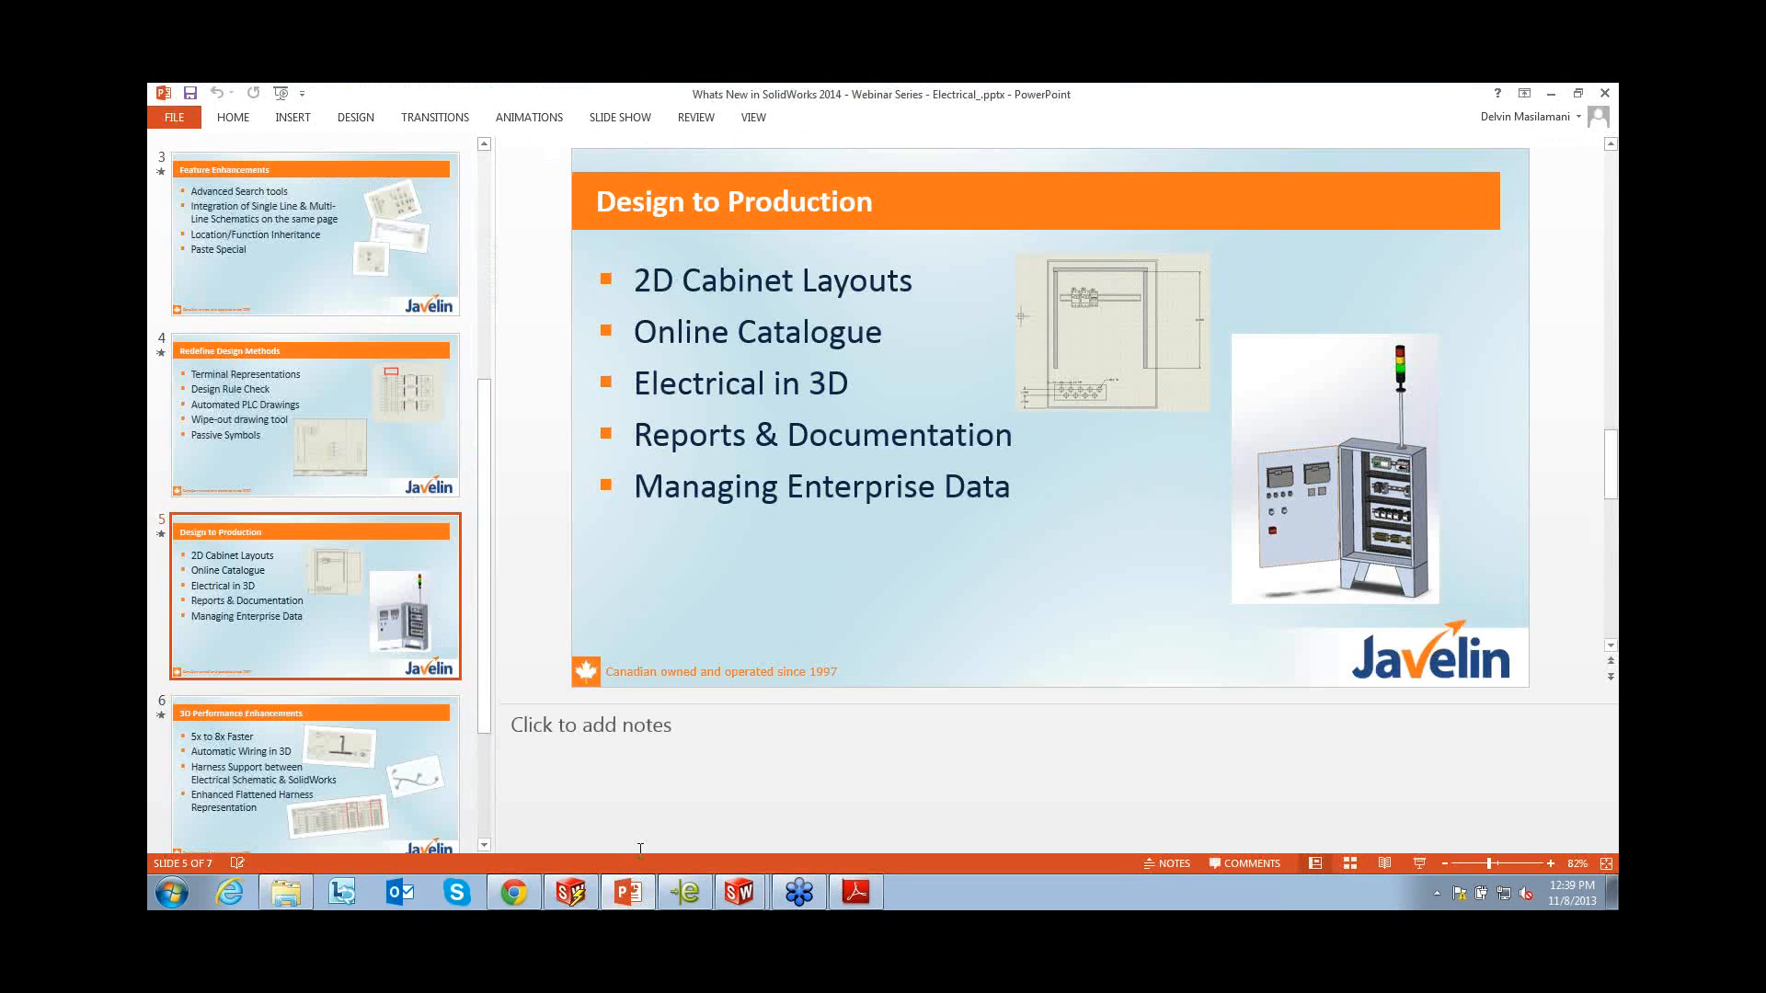
pyautogui.click(1418, 865)
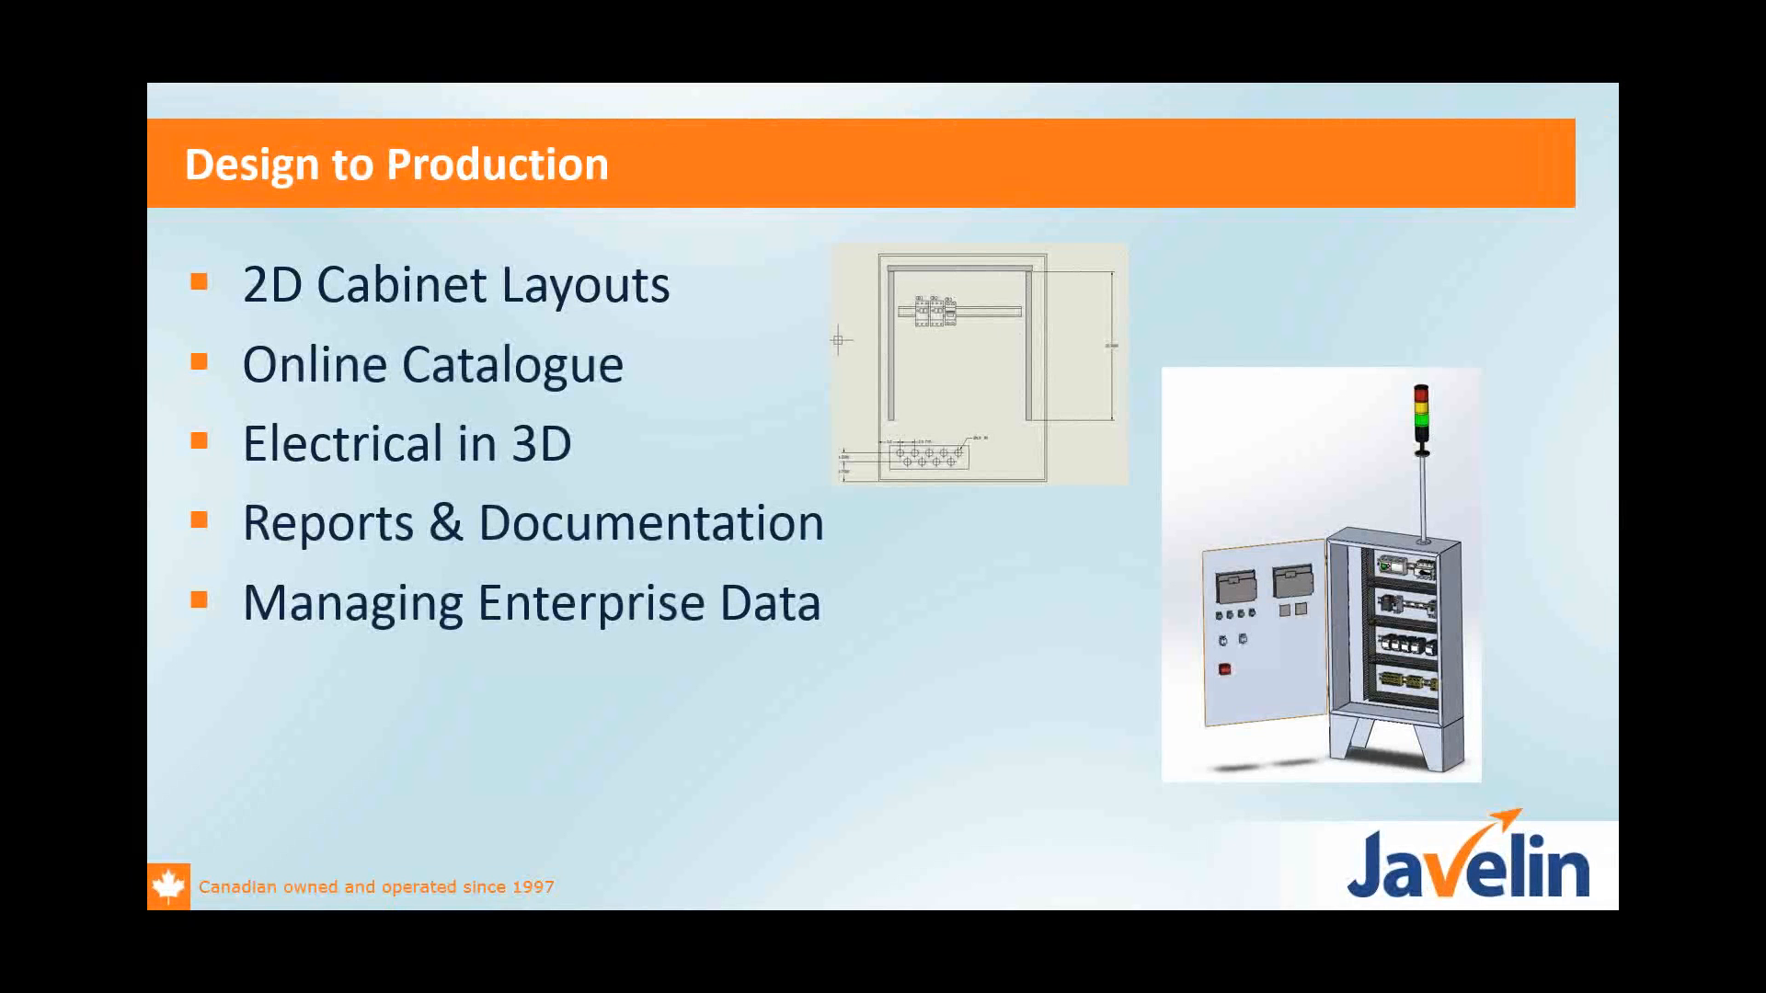
pyautogui.press('Escape')
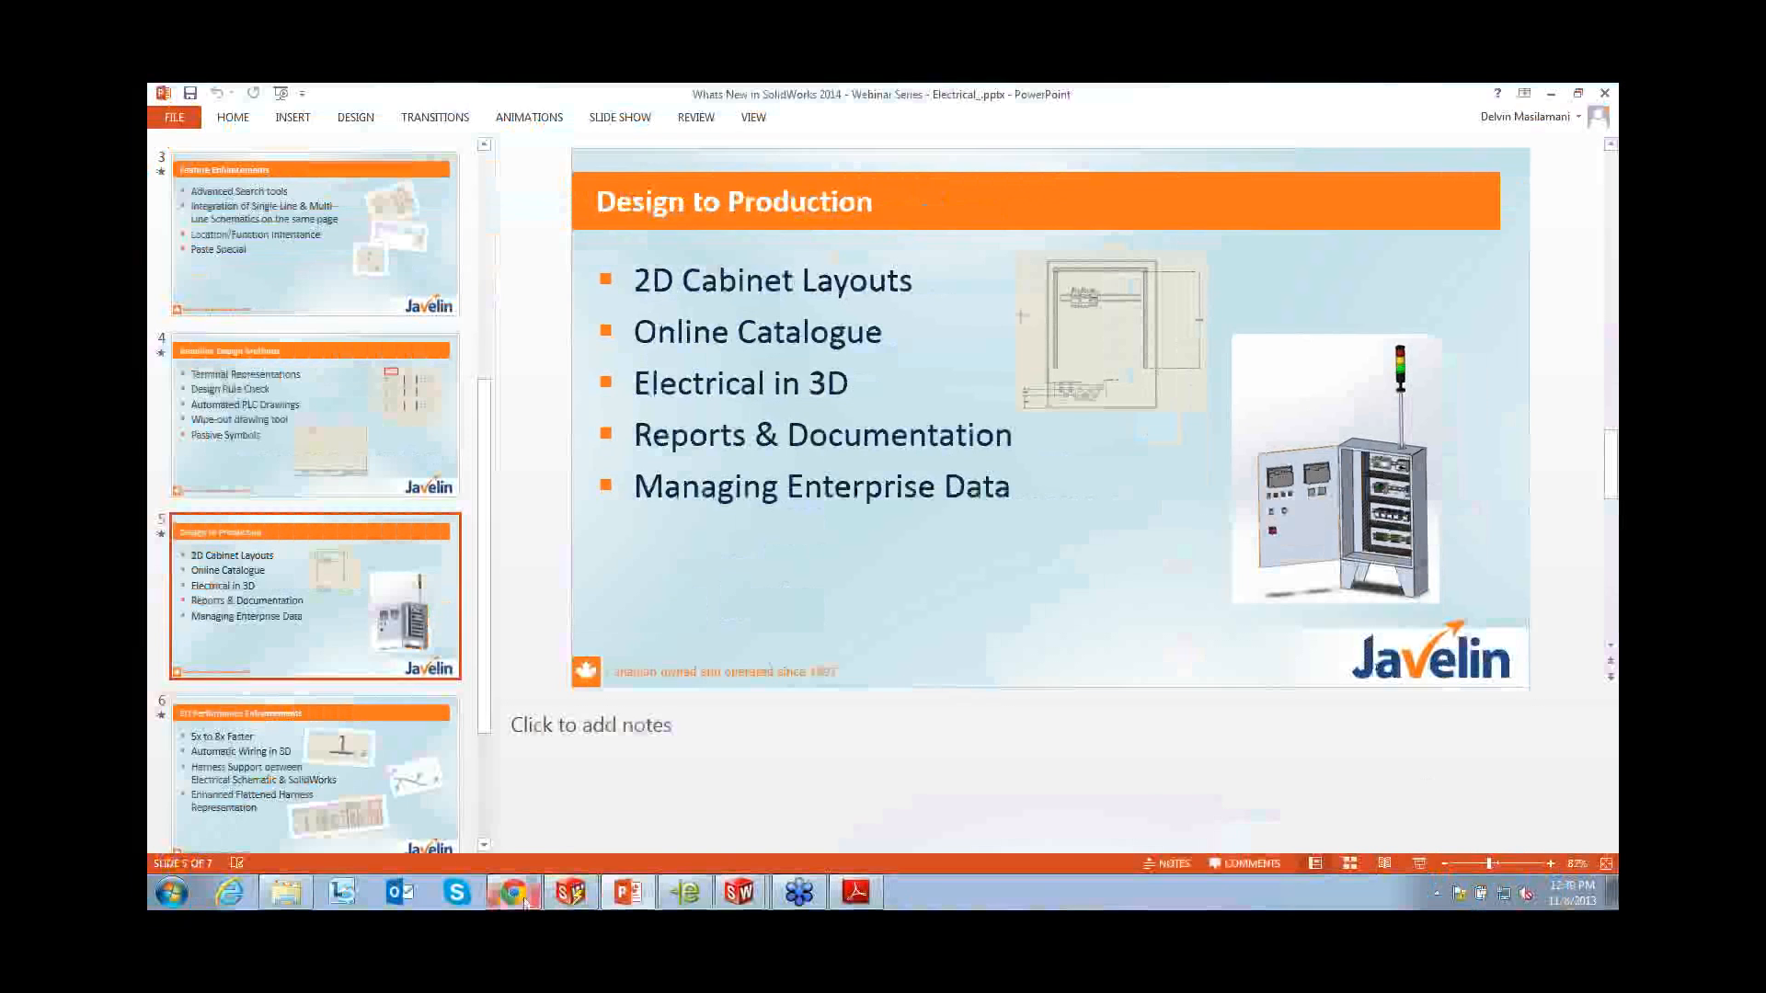
pyautogui.click(276, 894)
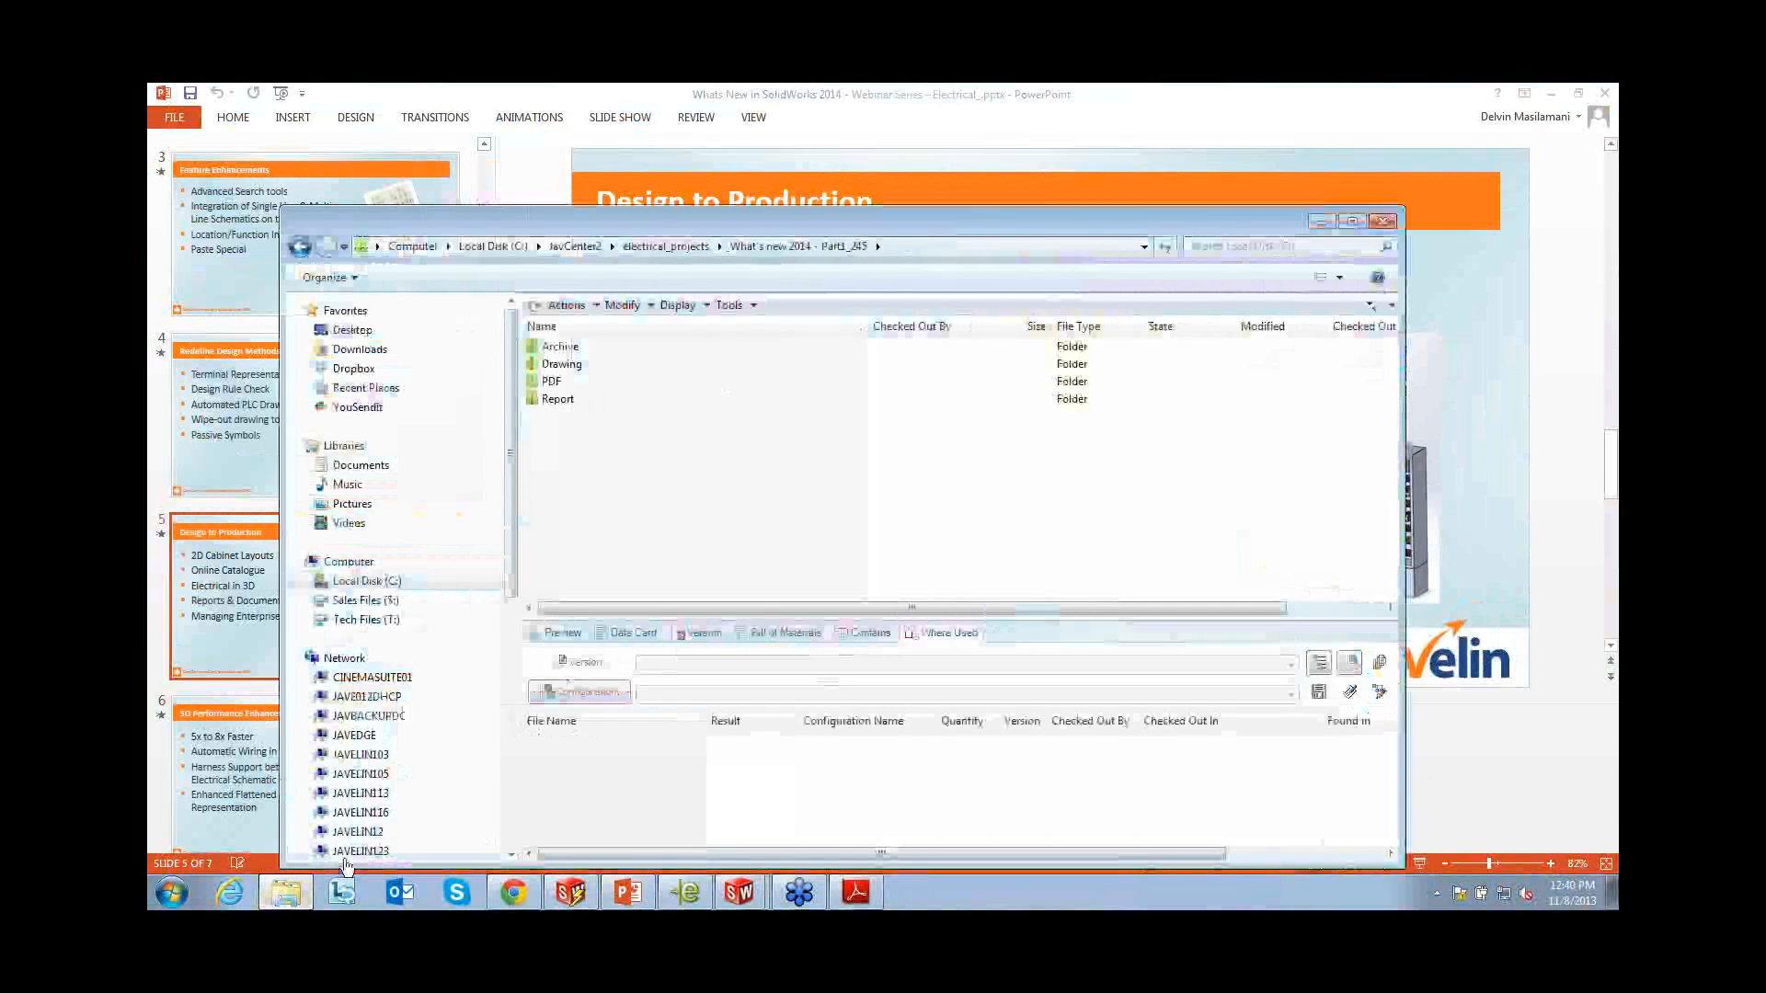
pyautogui.moveTo(571, 894)
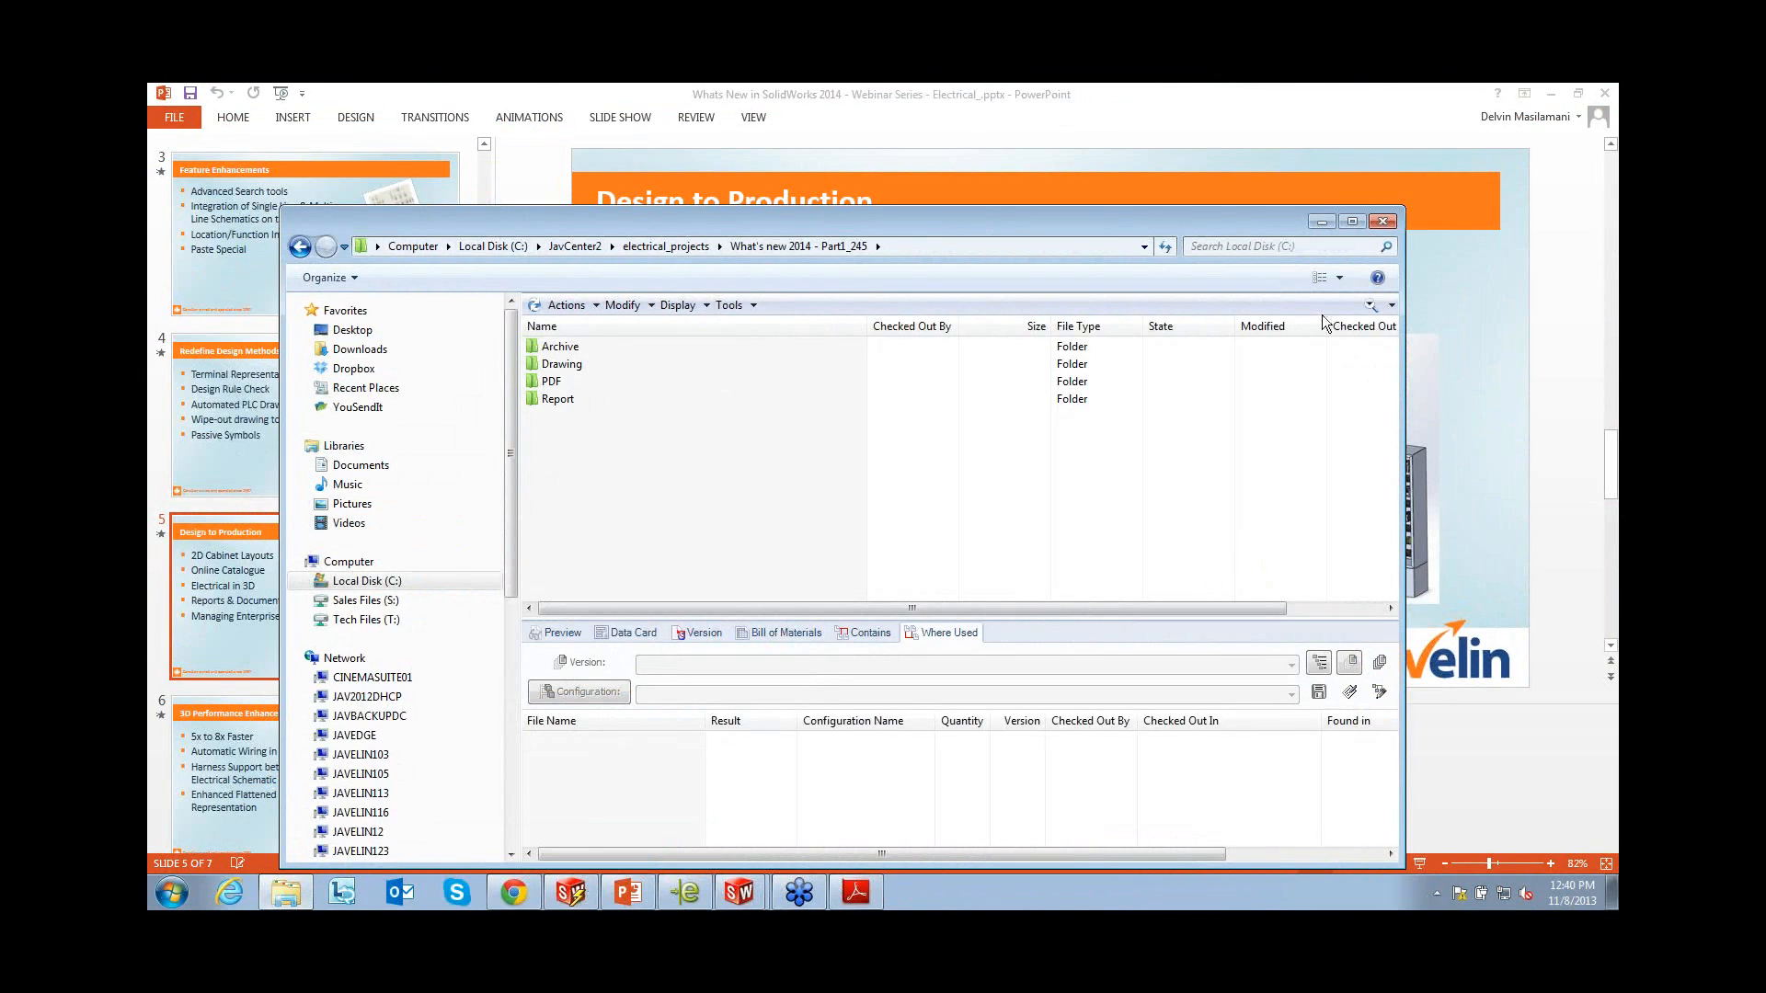
pyautogui.click(1322, 222)
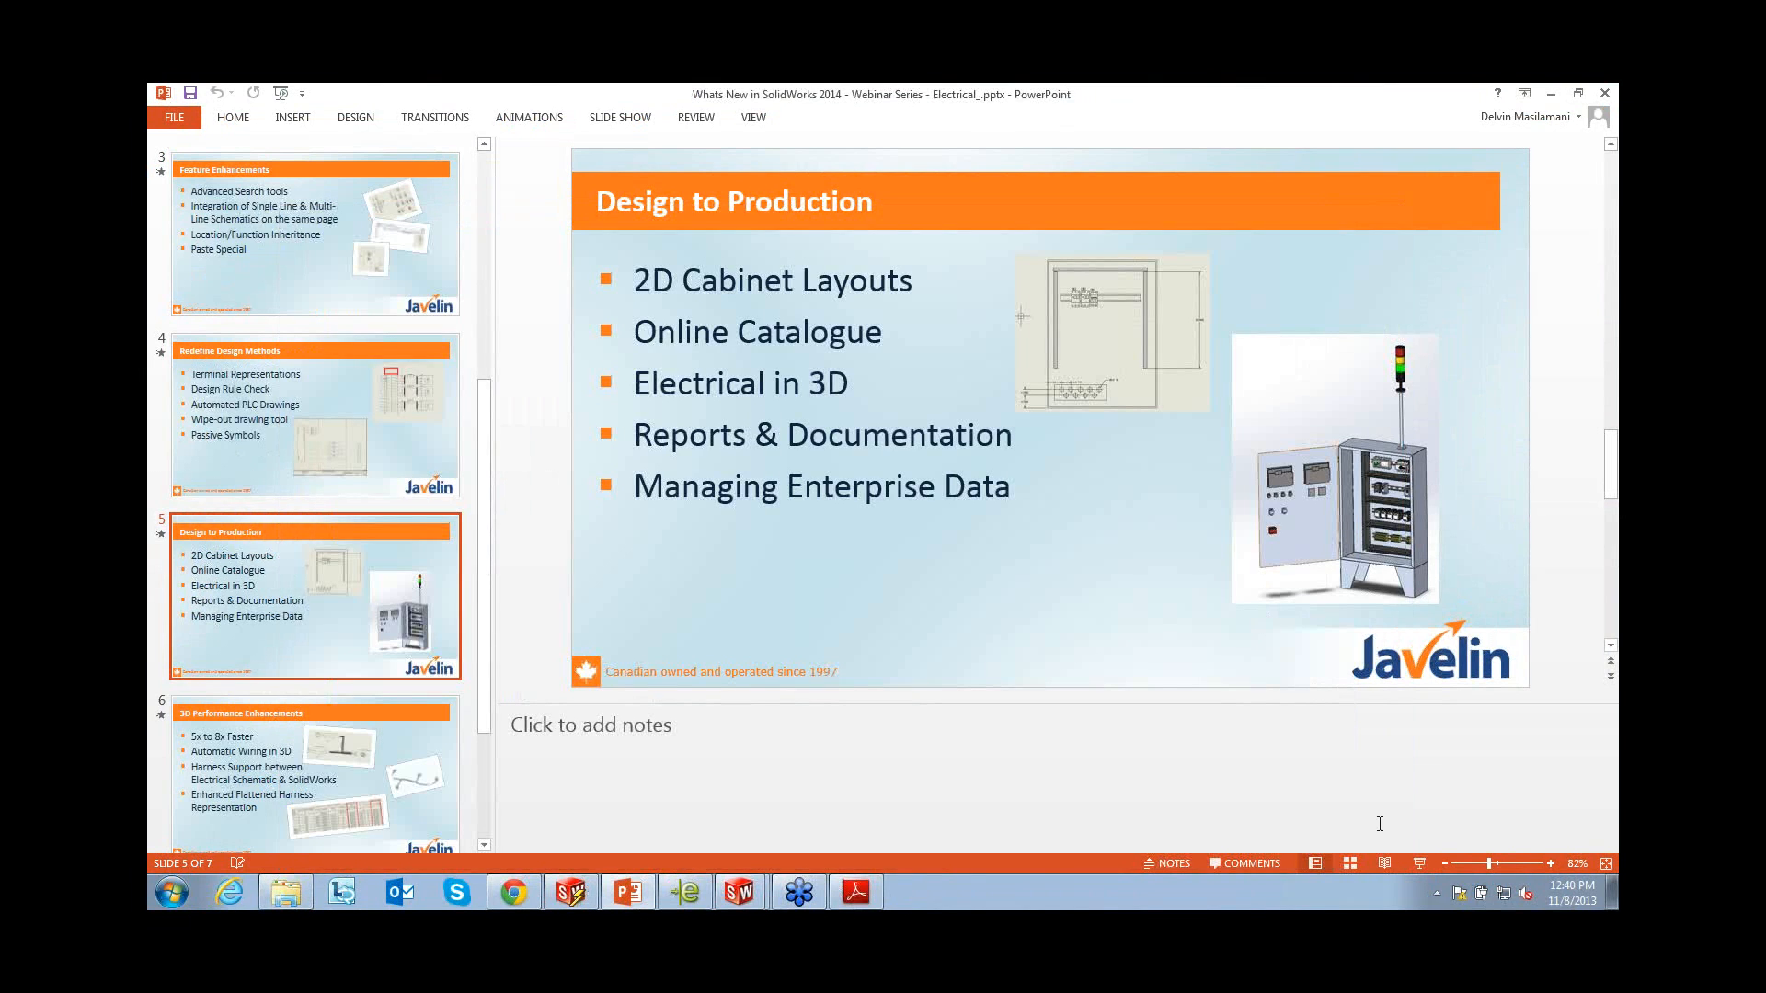
pyautogui.click(1417, 864)
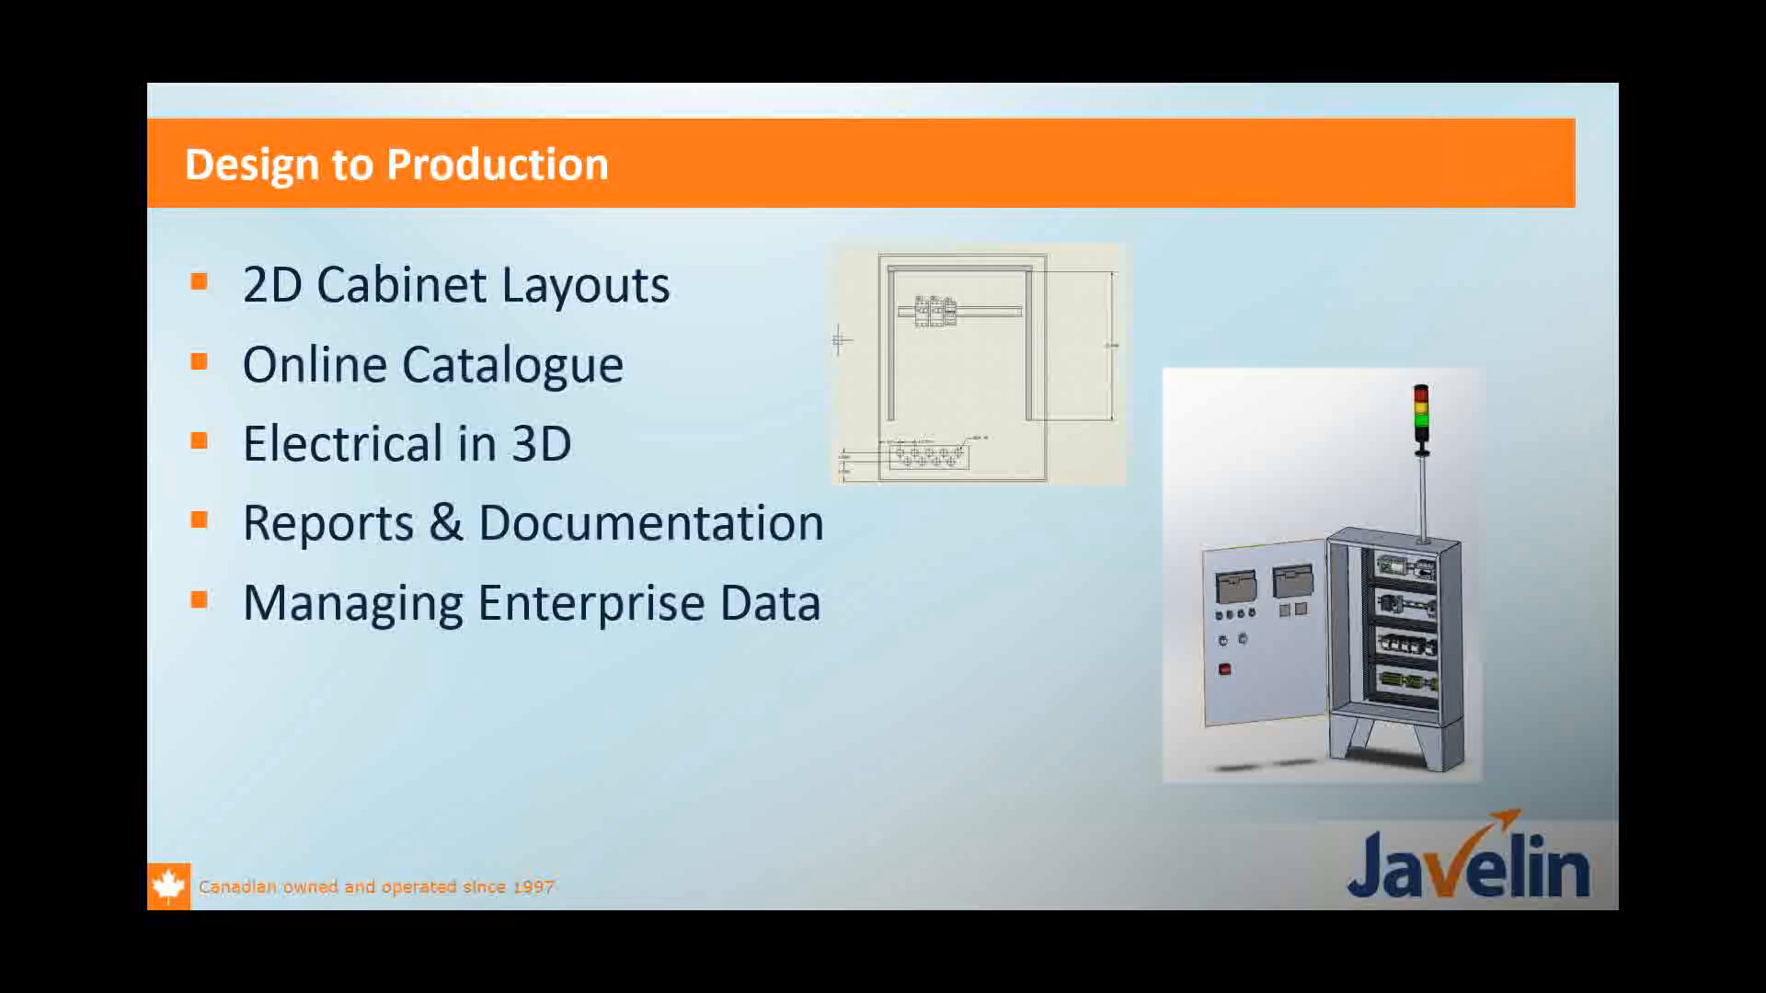
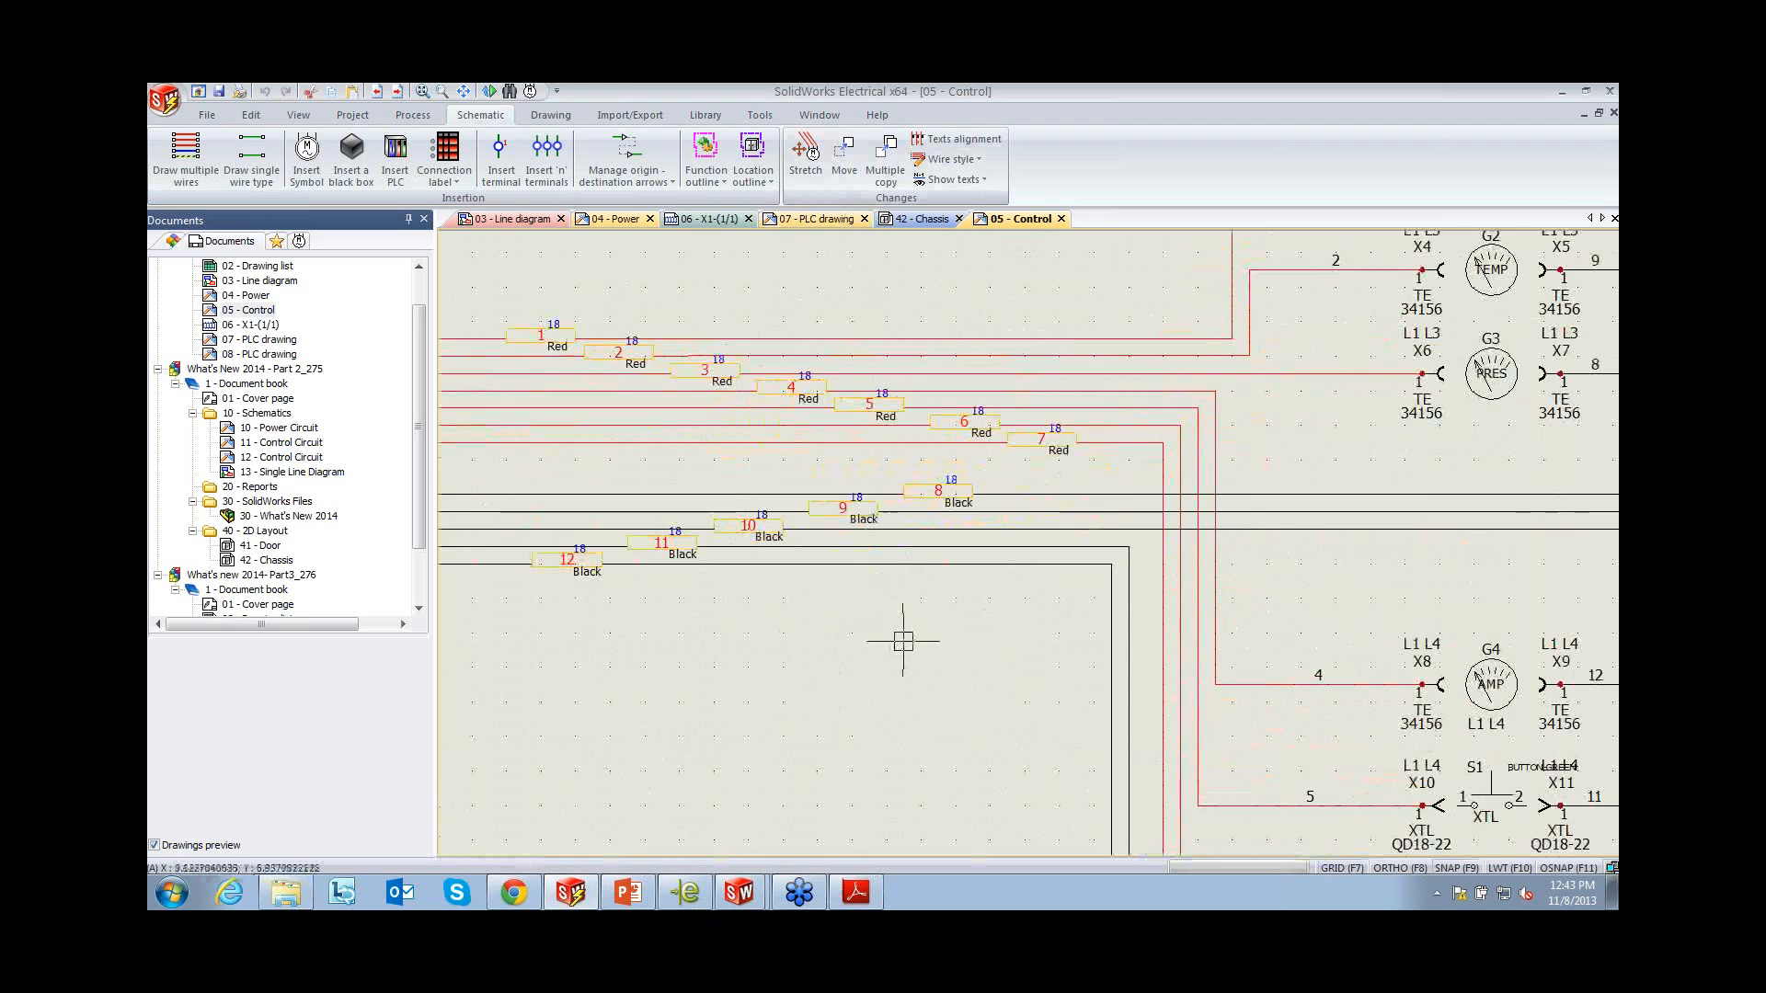
# Create a new harness with the description Gauge Harness in the What's new 2014 - Part1_274 project
pyautogui.scroll(3, 899, 584)
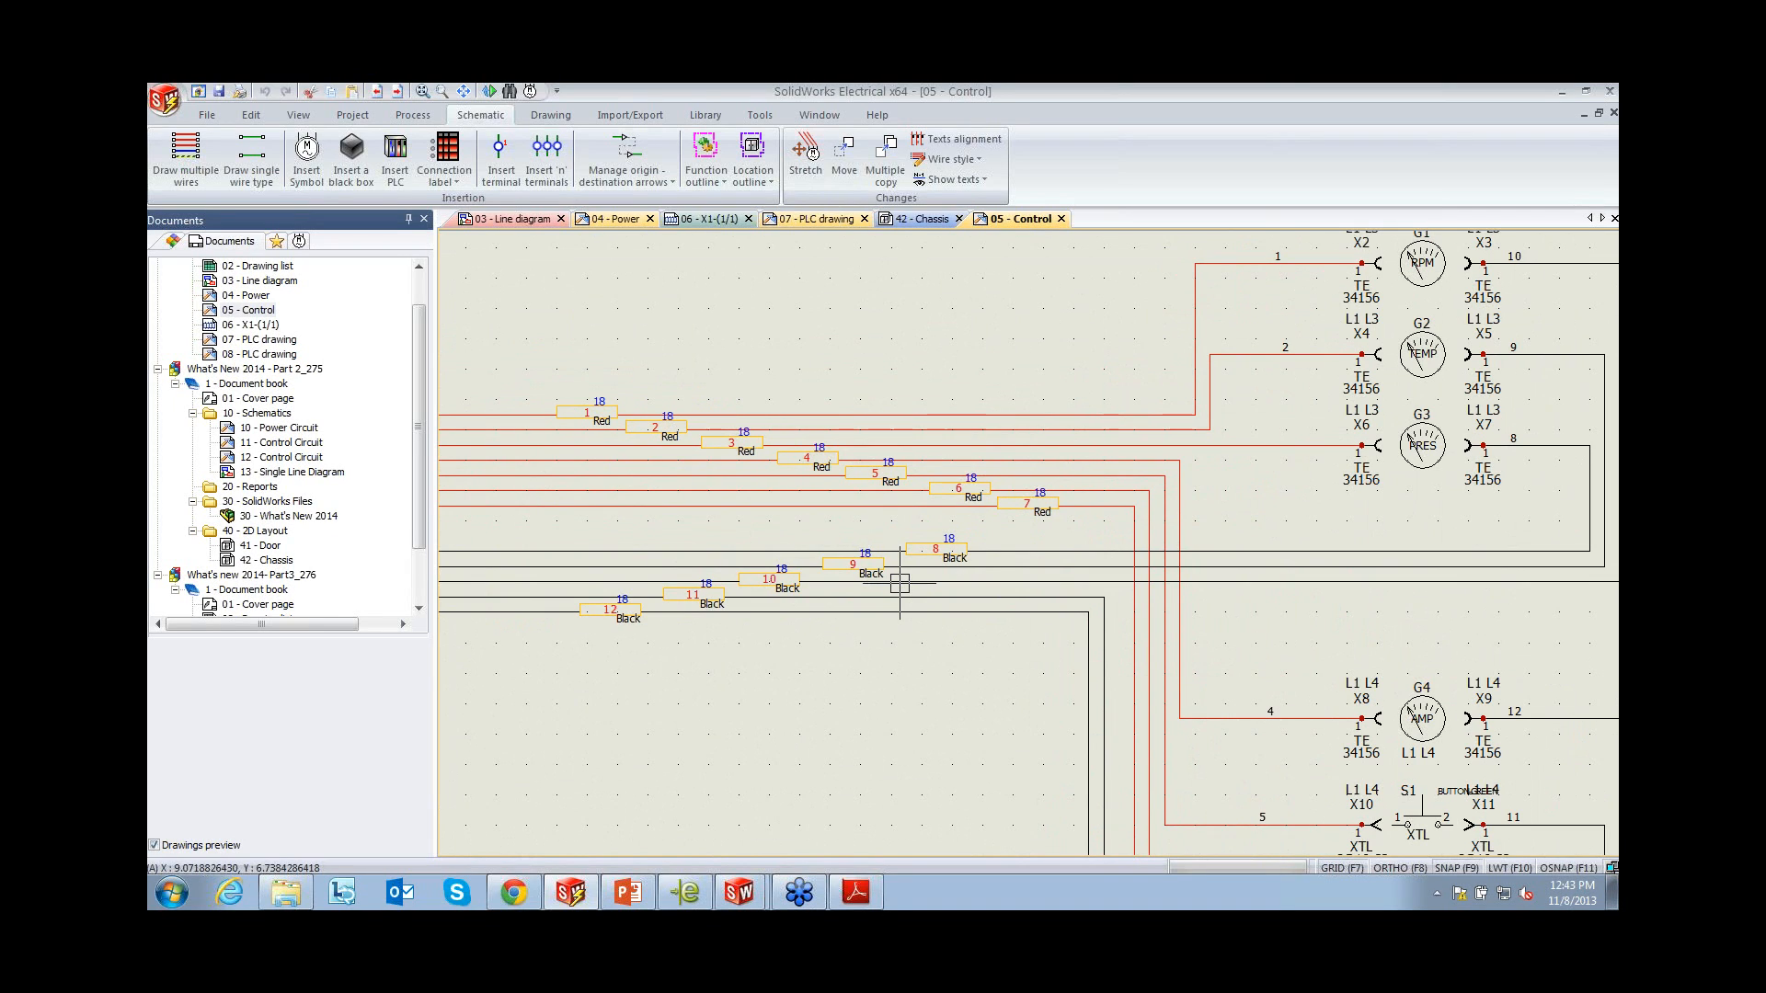
pyautogui.scroll(-3, 900, 583)
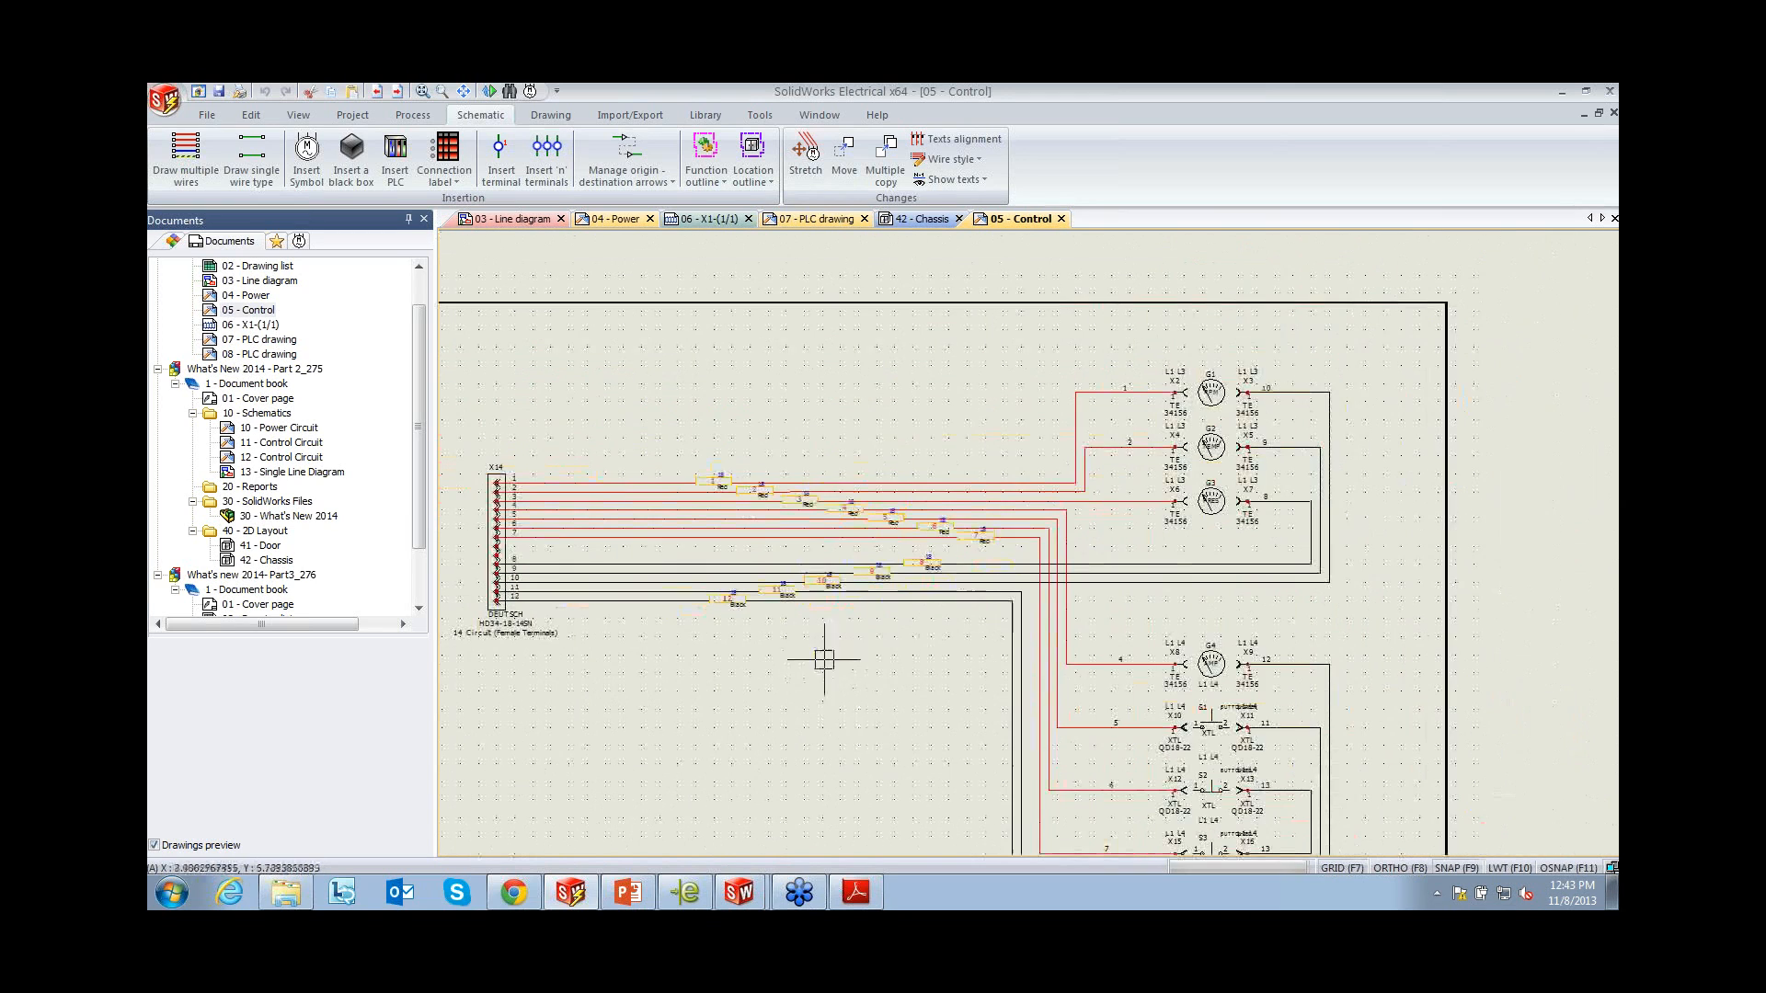
pyautogui.scroll(1, 757, 697)
pyautogui.scroll(-2, 783, 652)
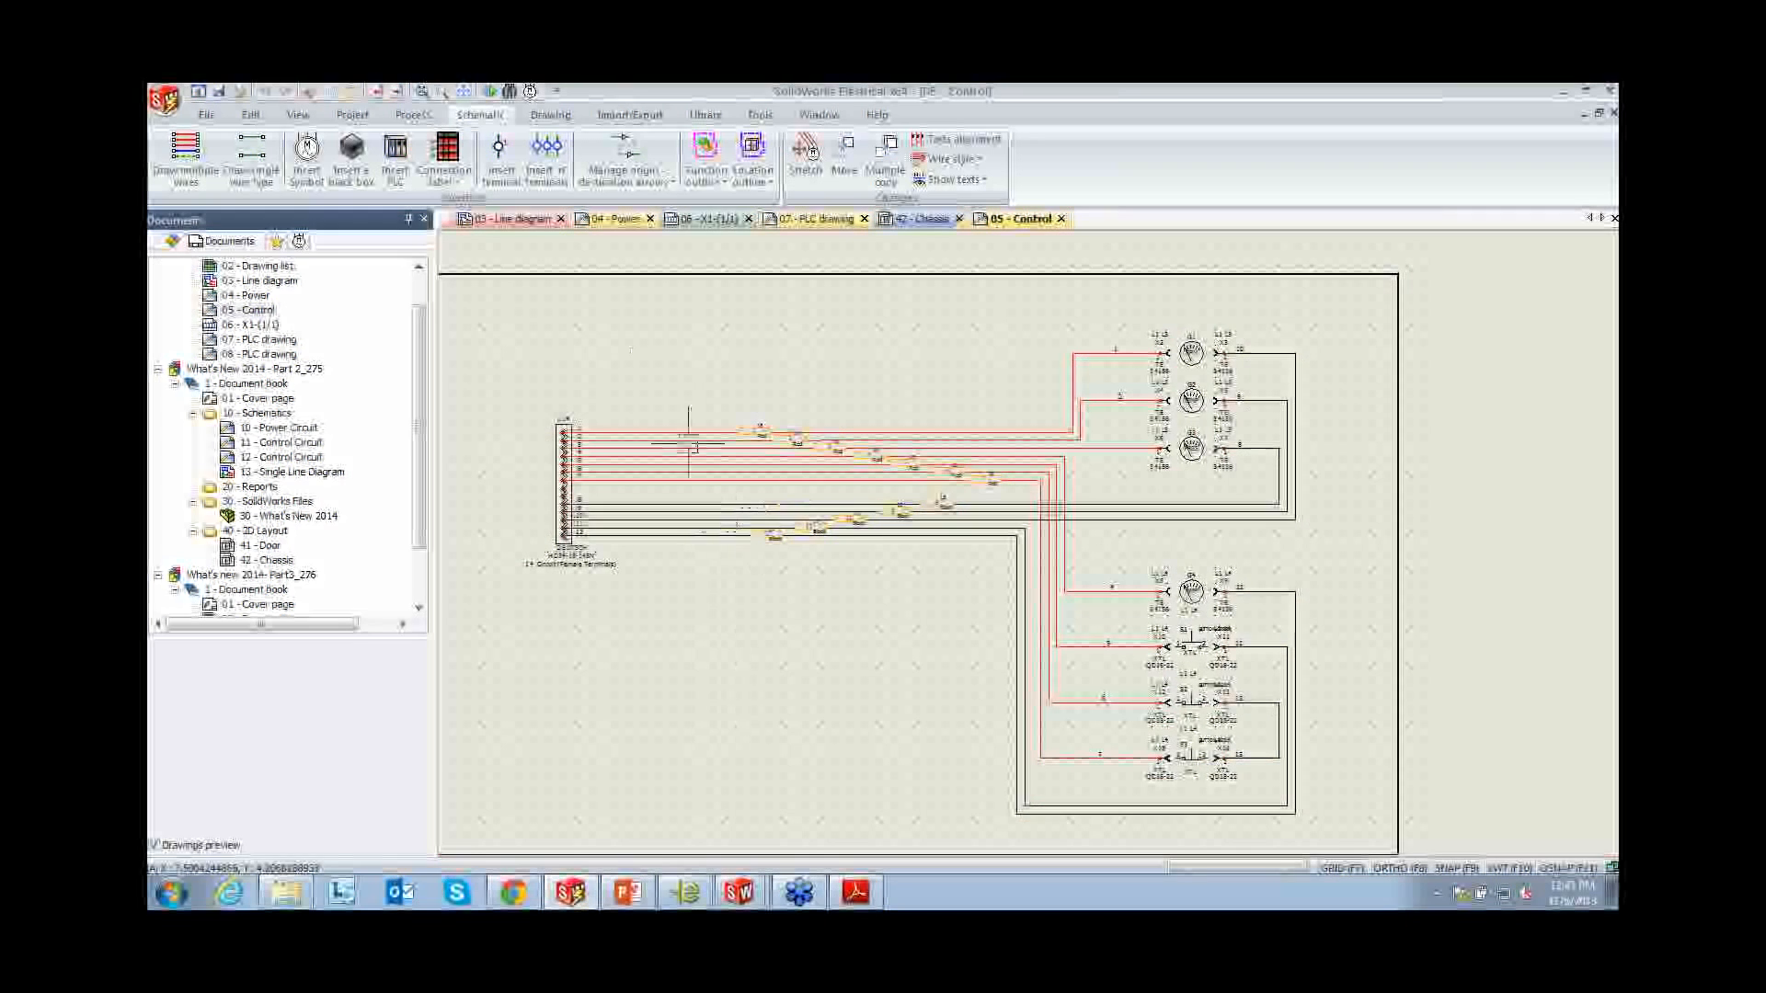
pyautogui.click(352, 116)
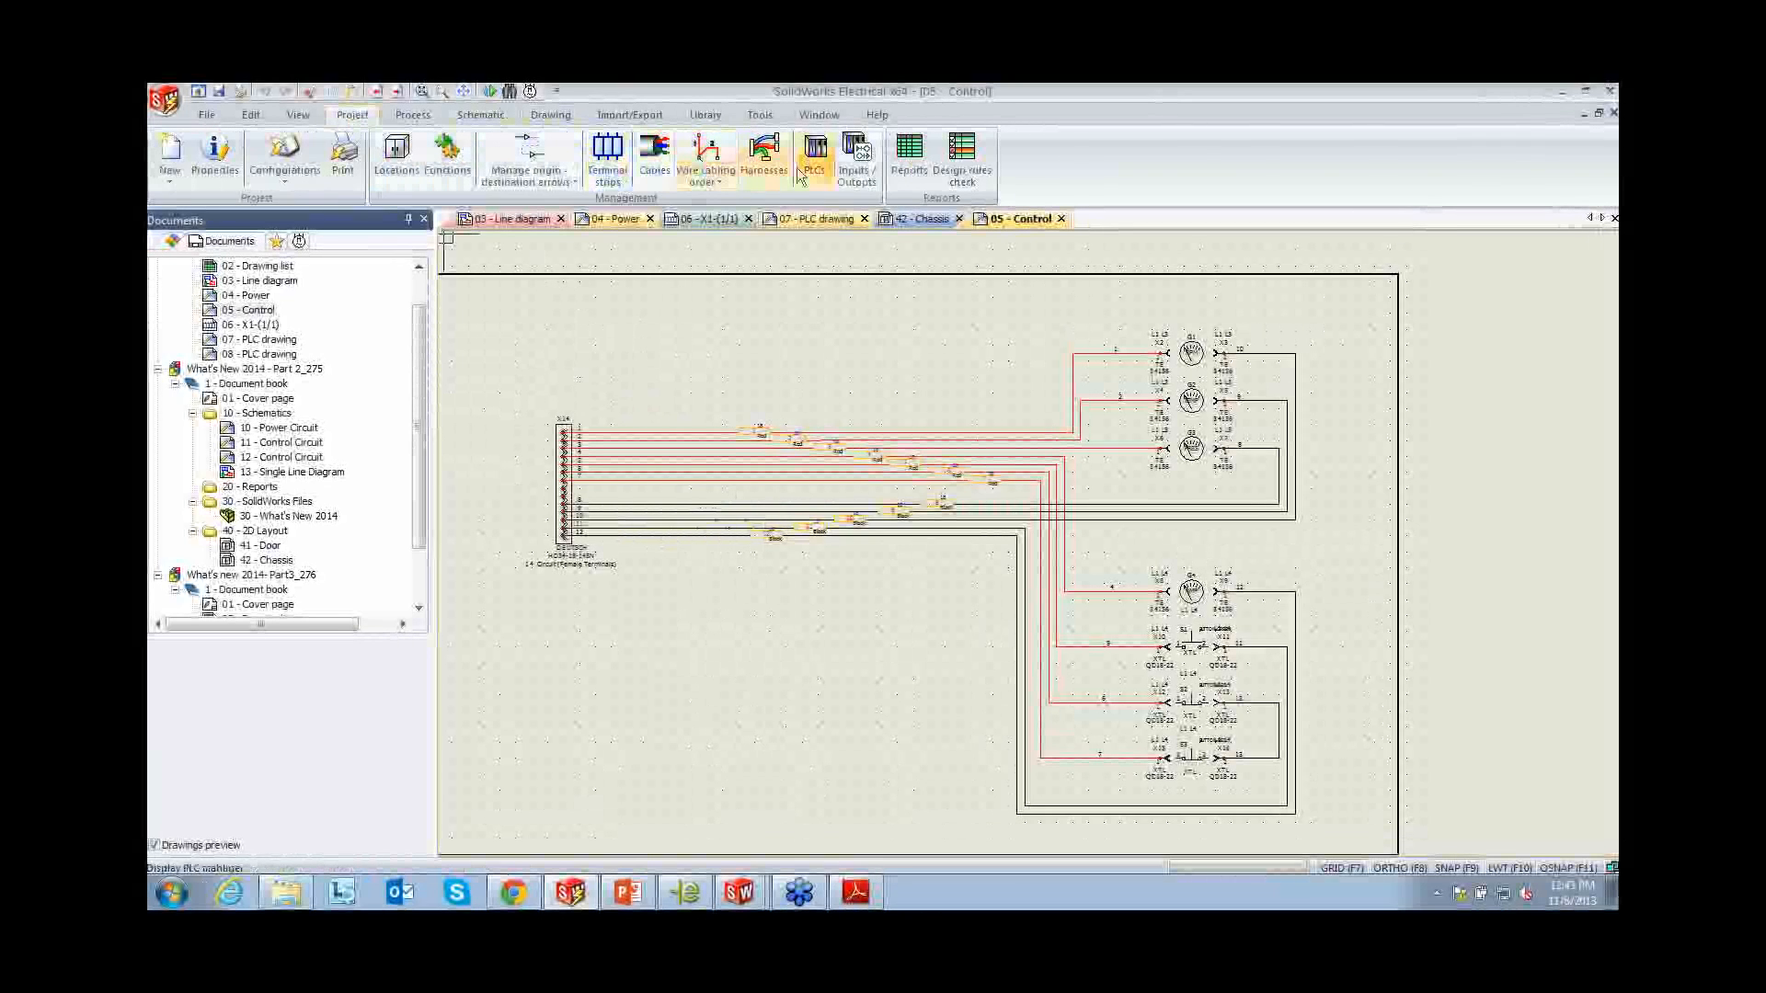
pyautogui.click(763, 152)
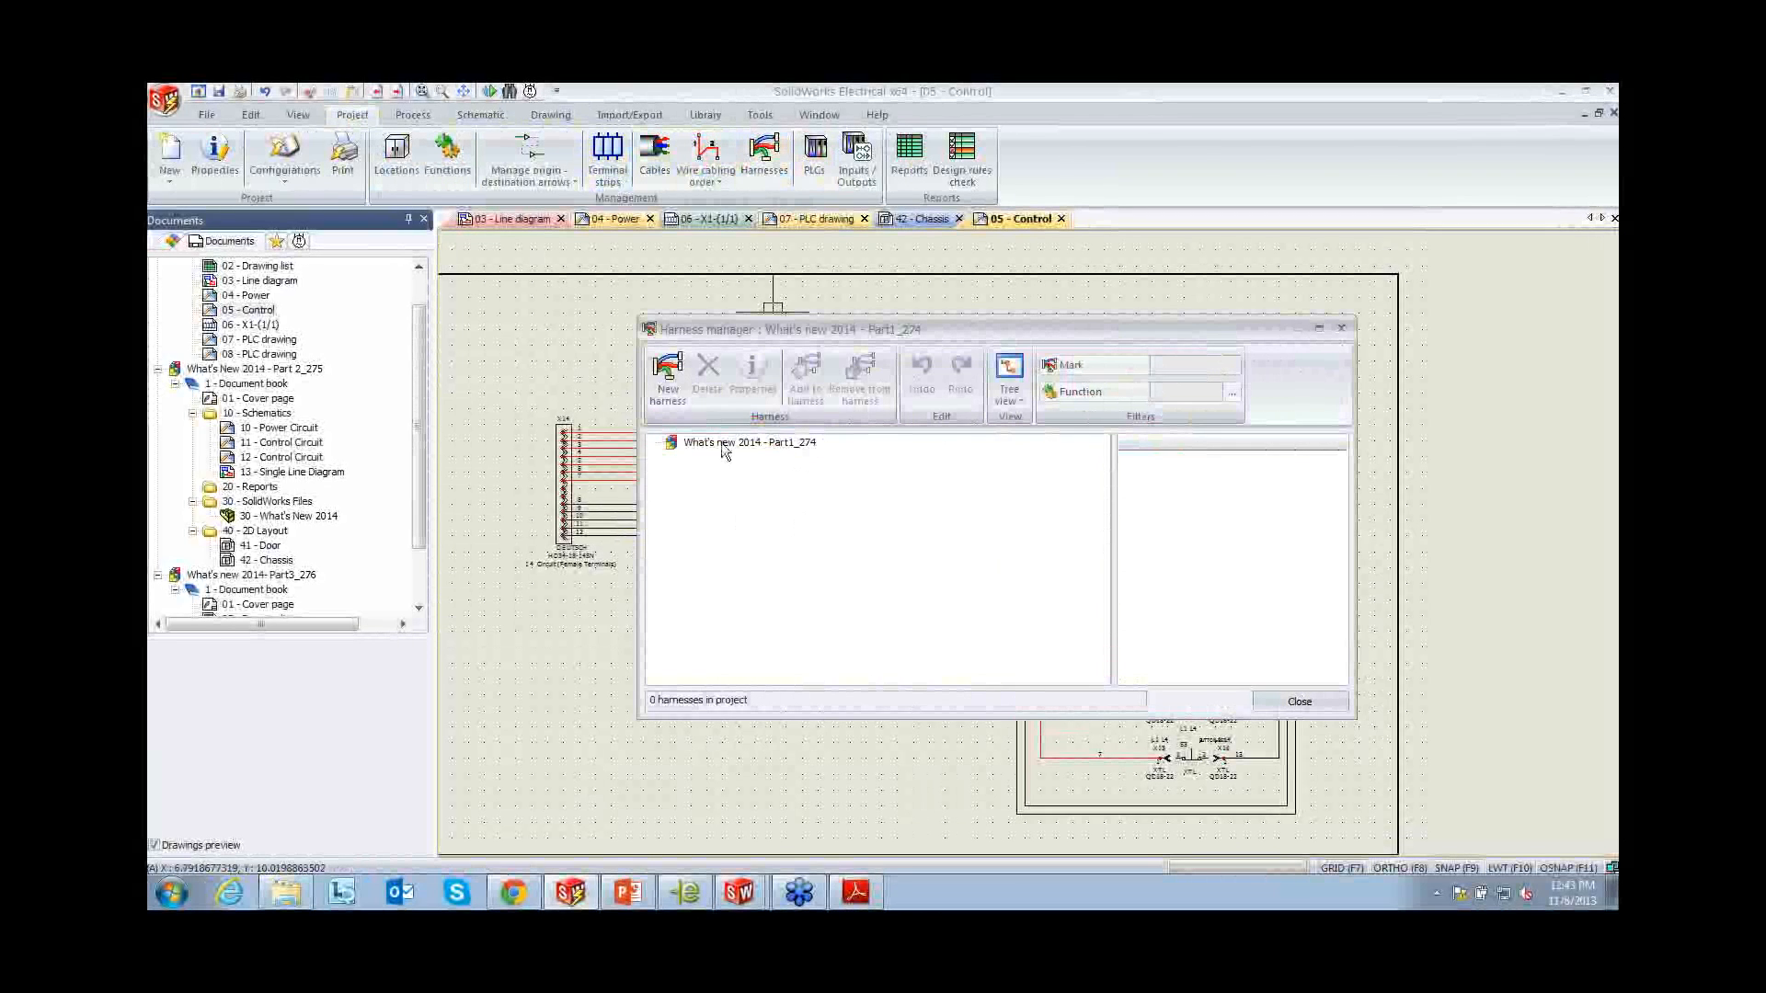
pyautogui.click(724, 448)
pyautogui.click(666, 373)
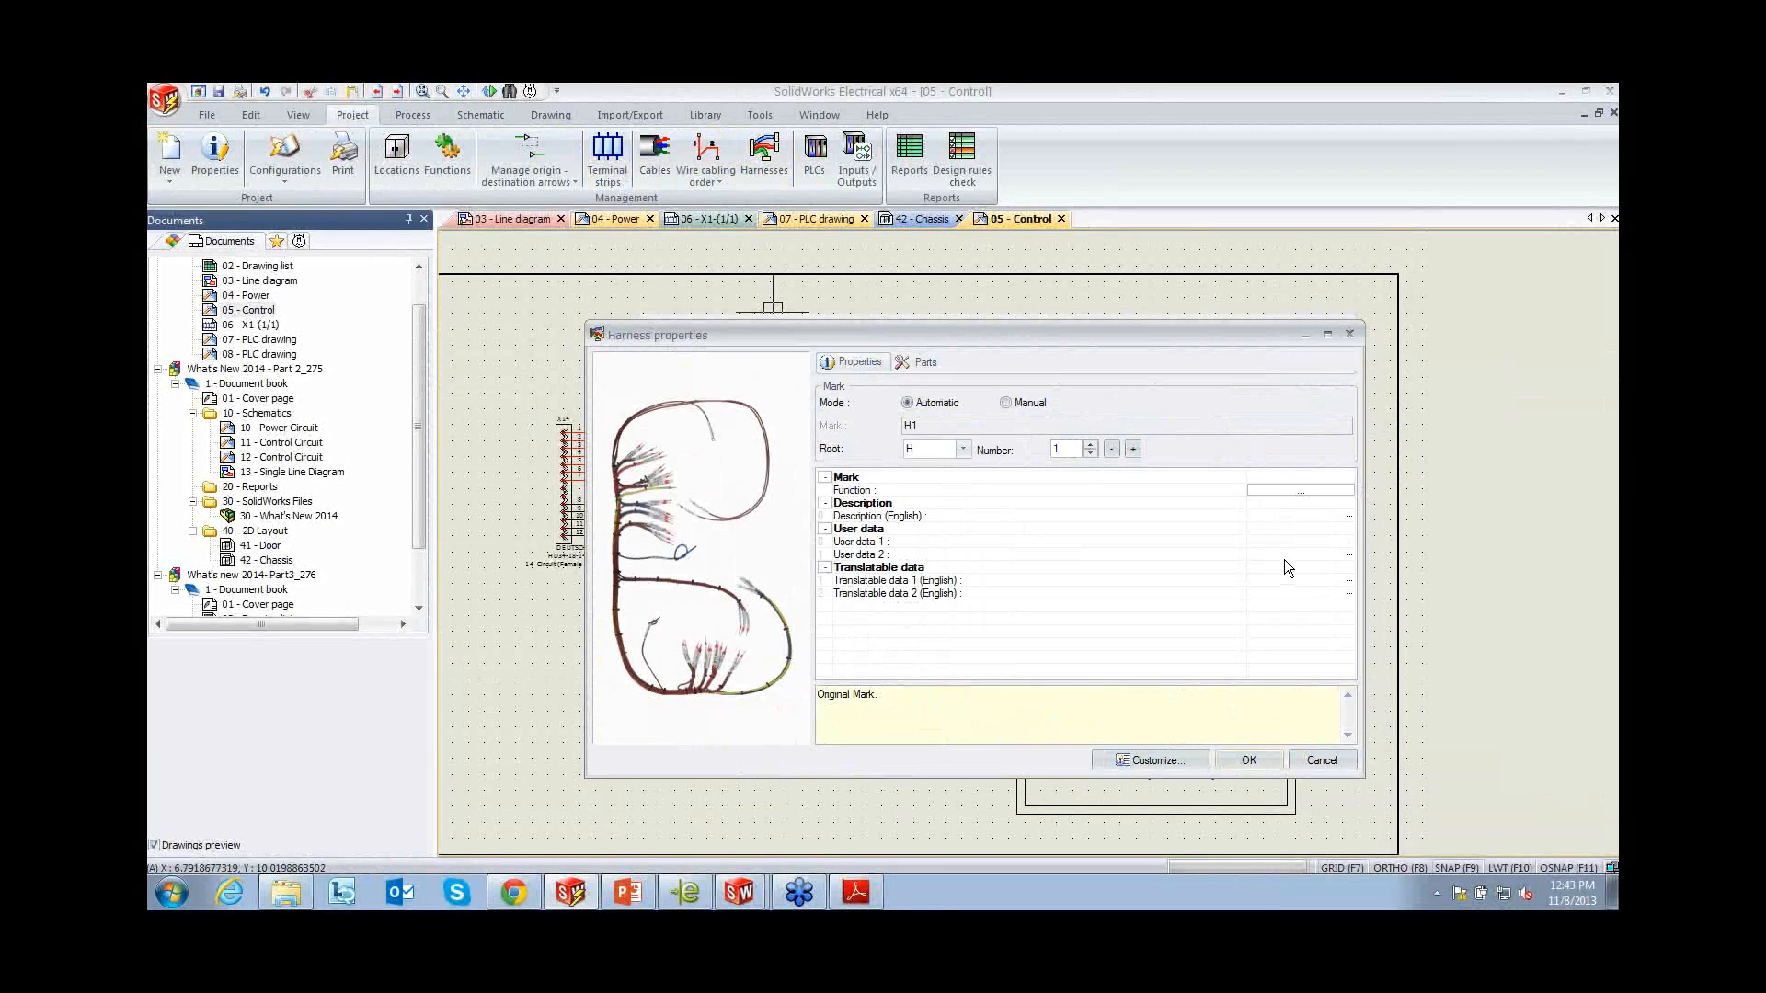
pyautogui.click(1283, 516)
pyautogui.click(1248, 760)
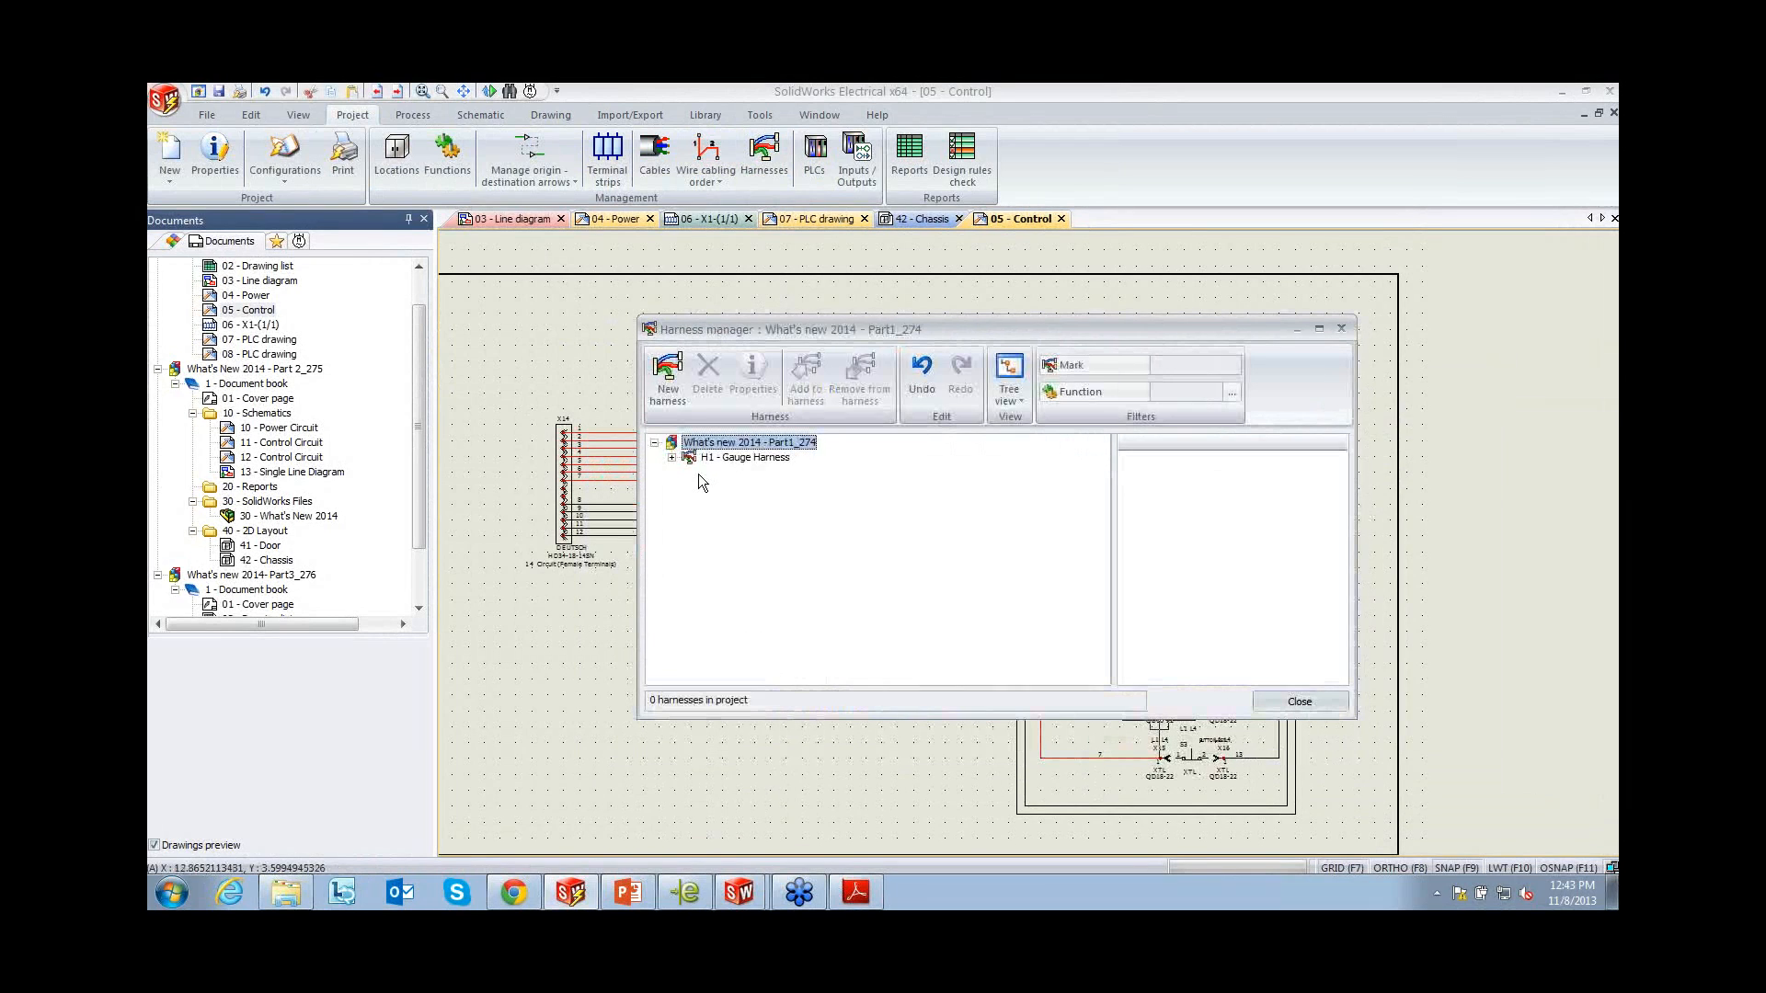
pyautogui.click(671, 458)
pyautogui.click(1299, 702)
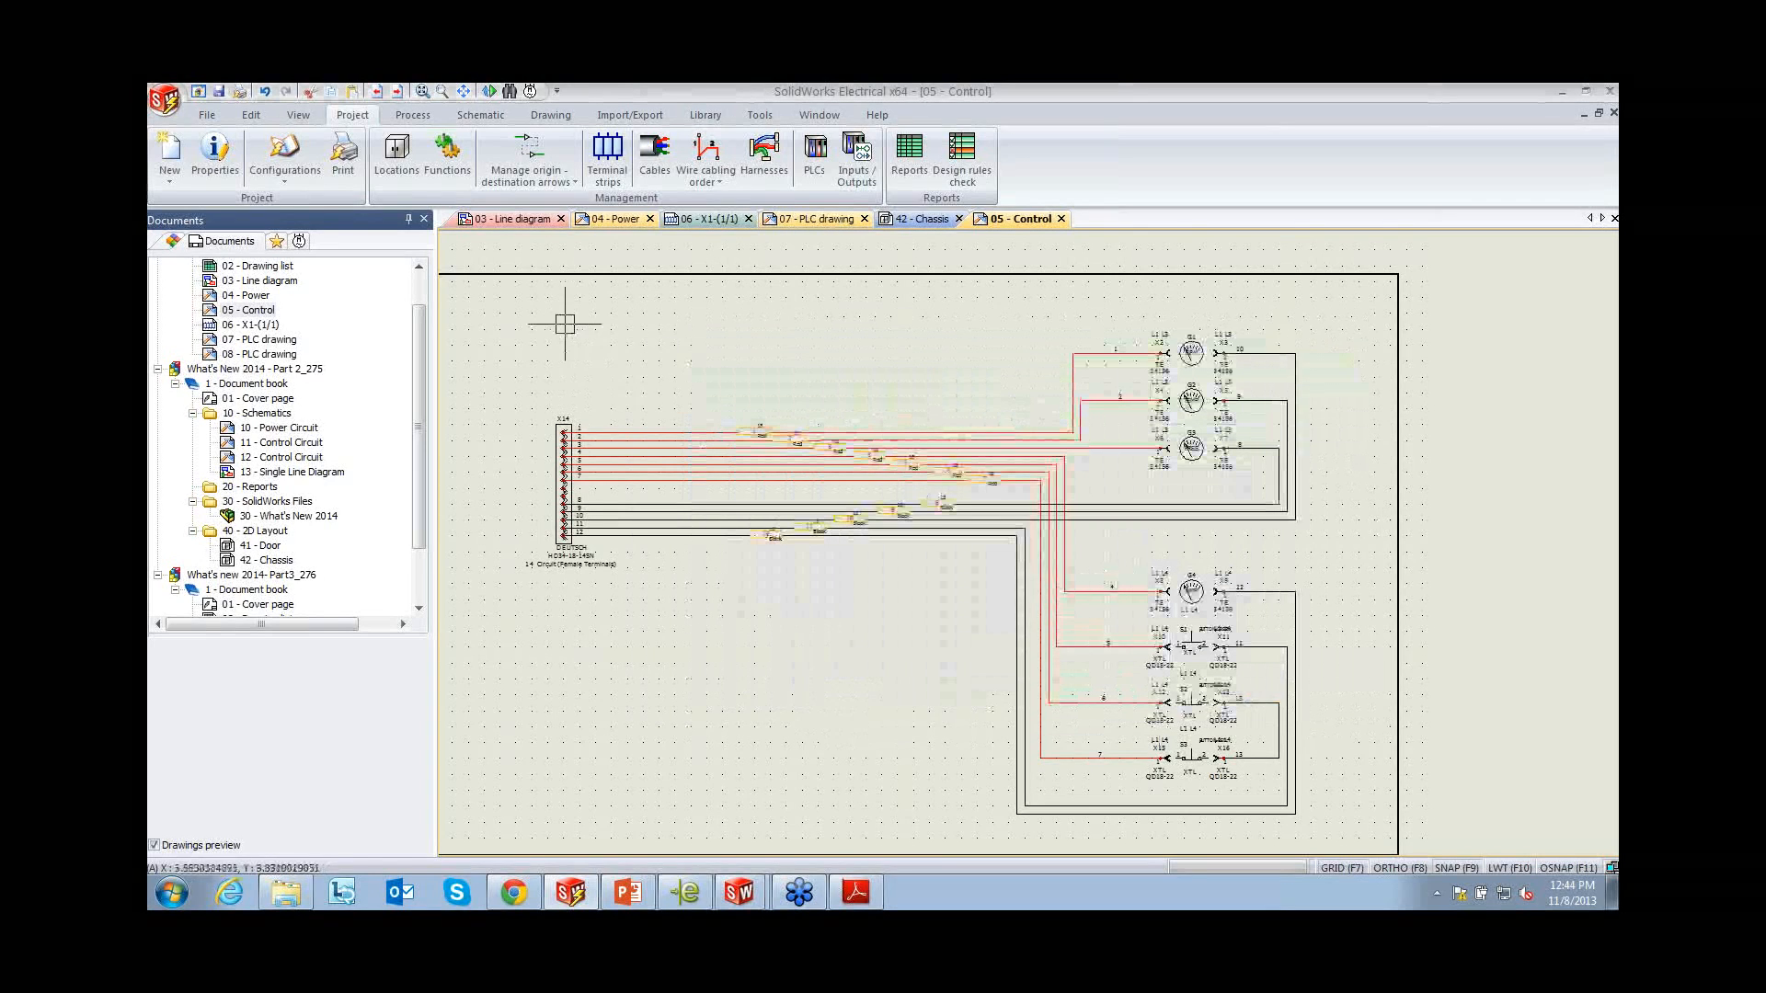
# Add all wires and components of the 05 - Control schematic to harness H1 - Gauge Harness
pyautogui.click(501, 307)
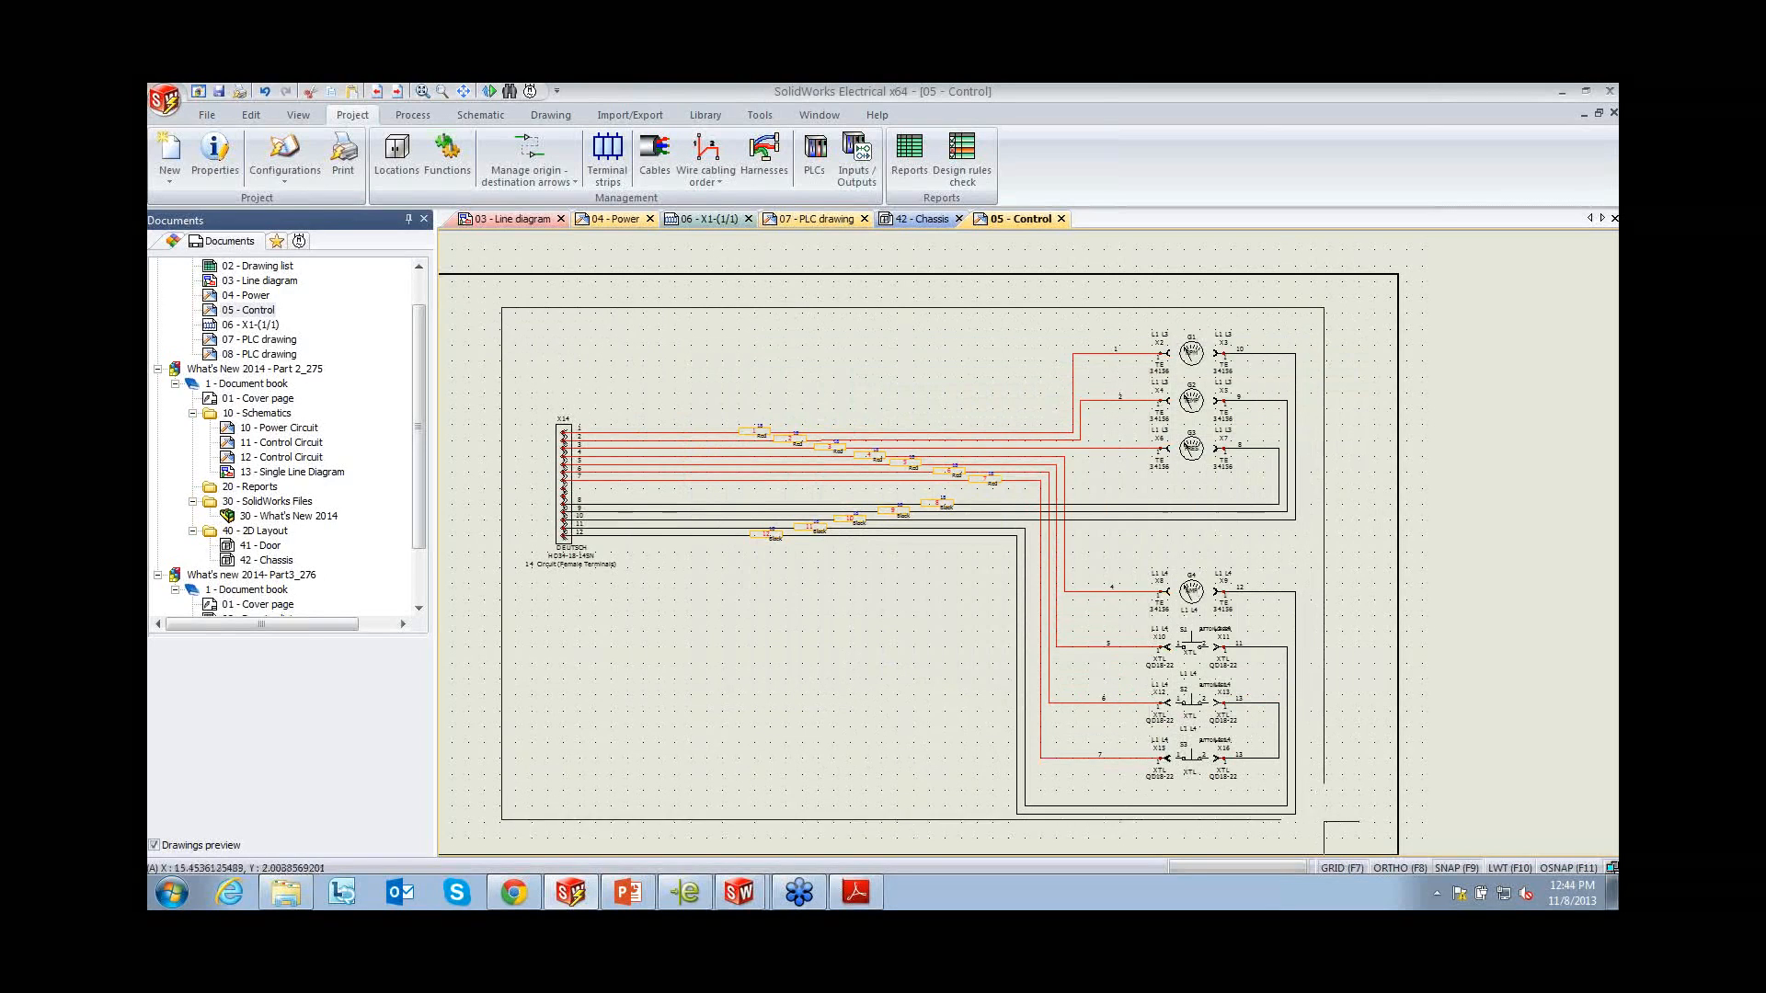
pyautogui.click(1325, 833)
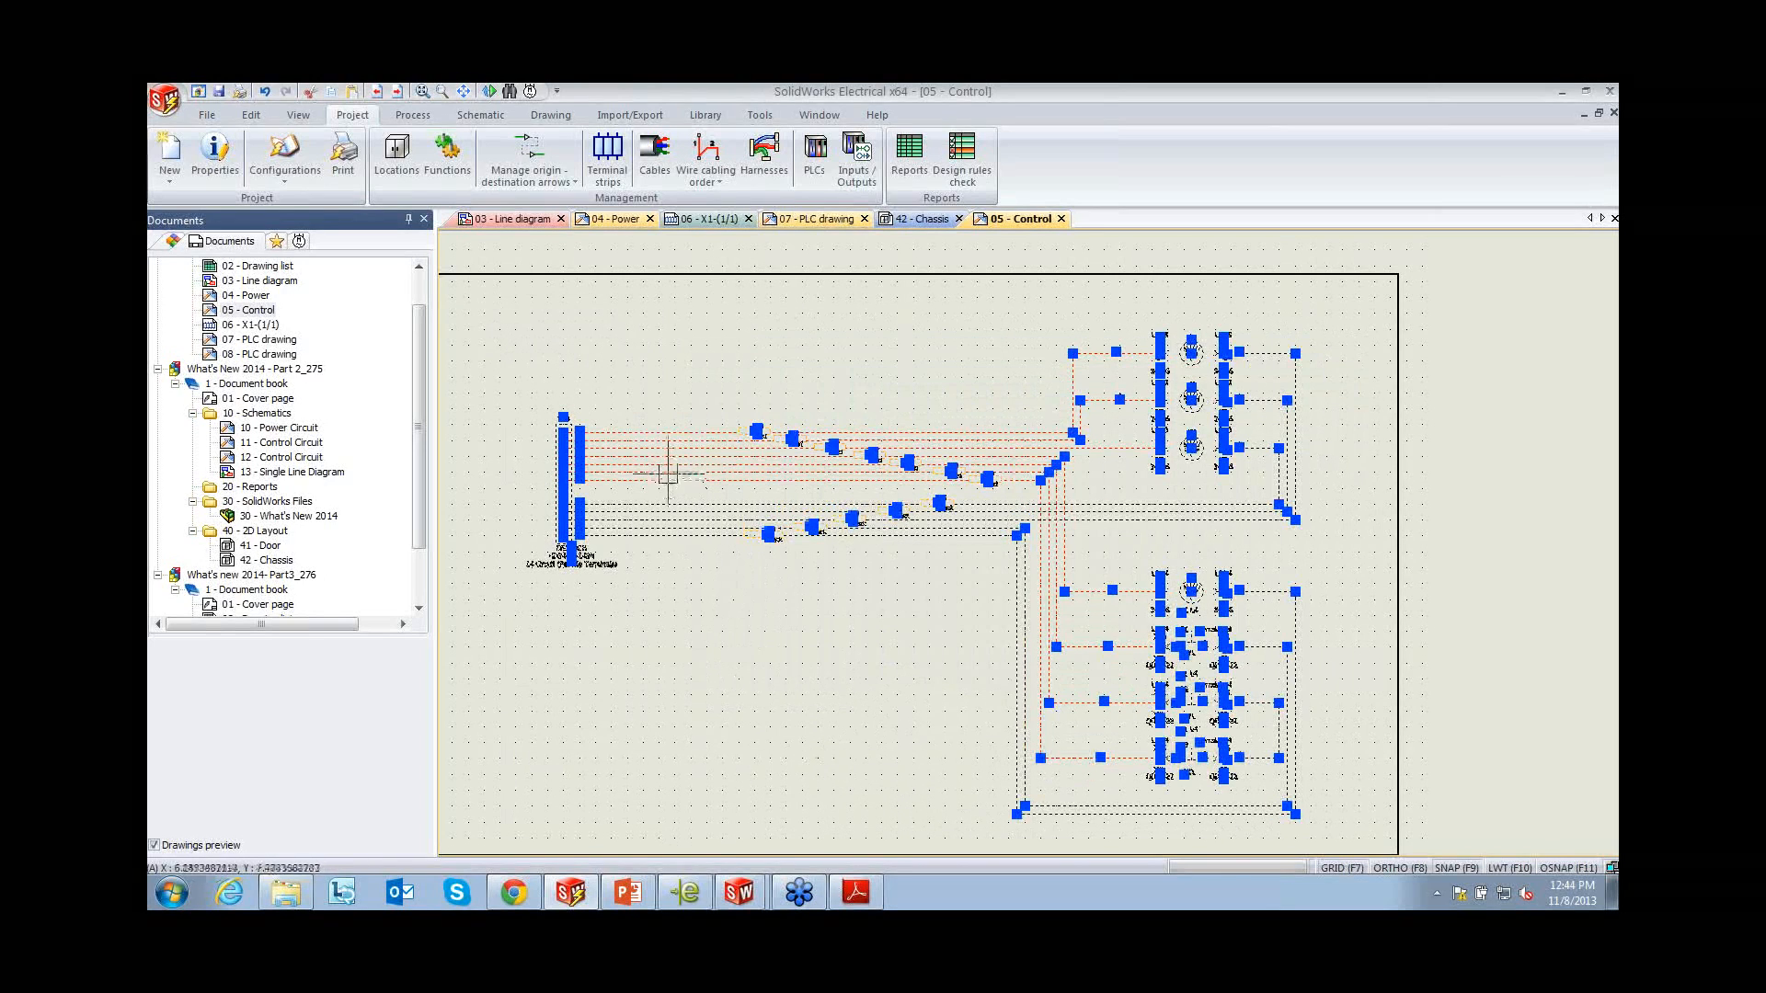
pyautogui.scroll(1, 668, 474)
pyautogui.rightClick(650, 398)
pyautogui.click(699, 429)
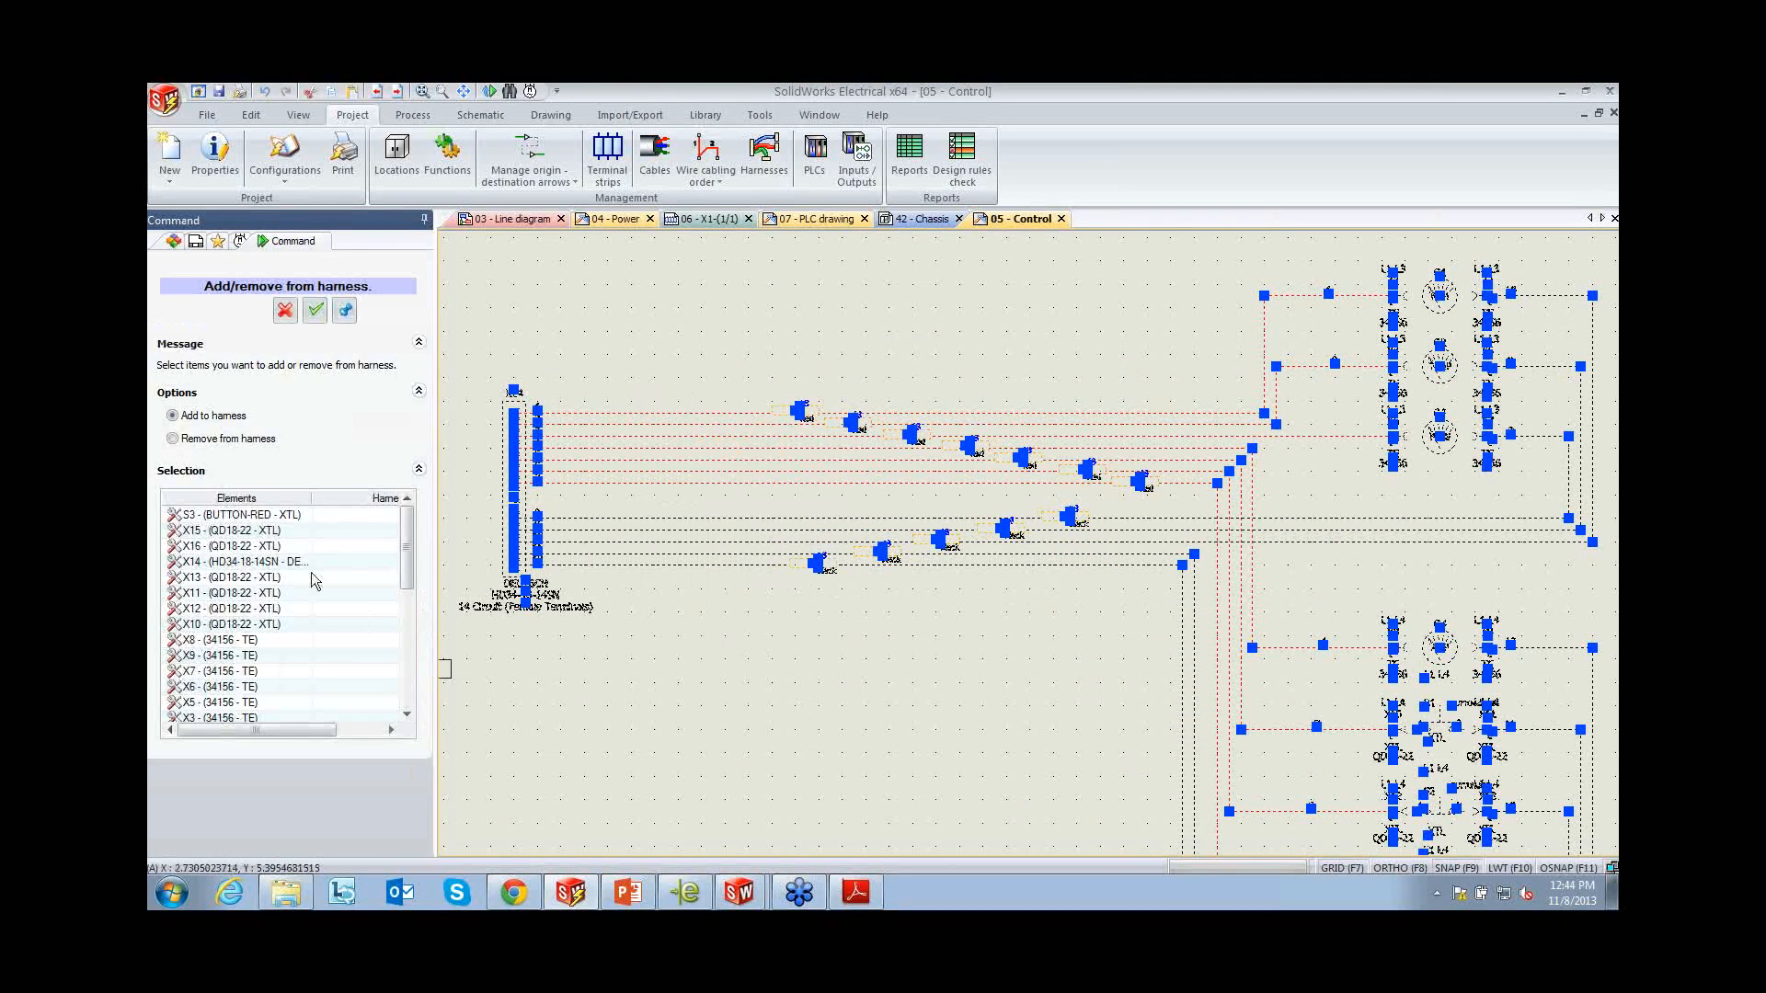
pyautogui.moveTo(406, 570); pyautogui.dragTo(410, 701)
pyautogui.click(250, 518)
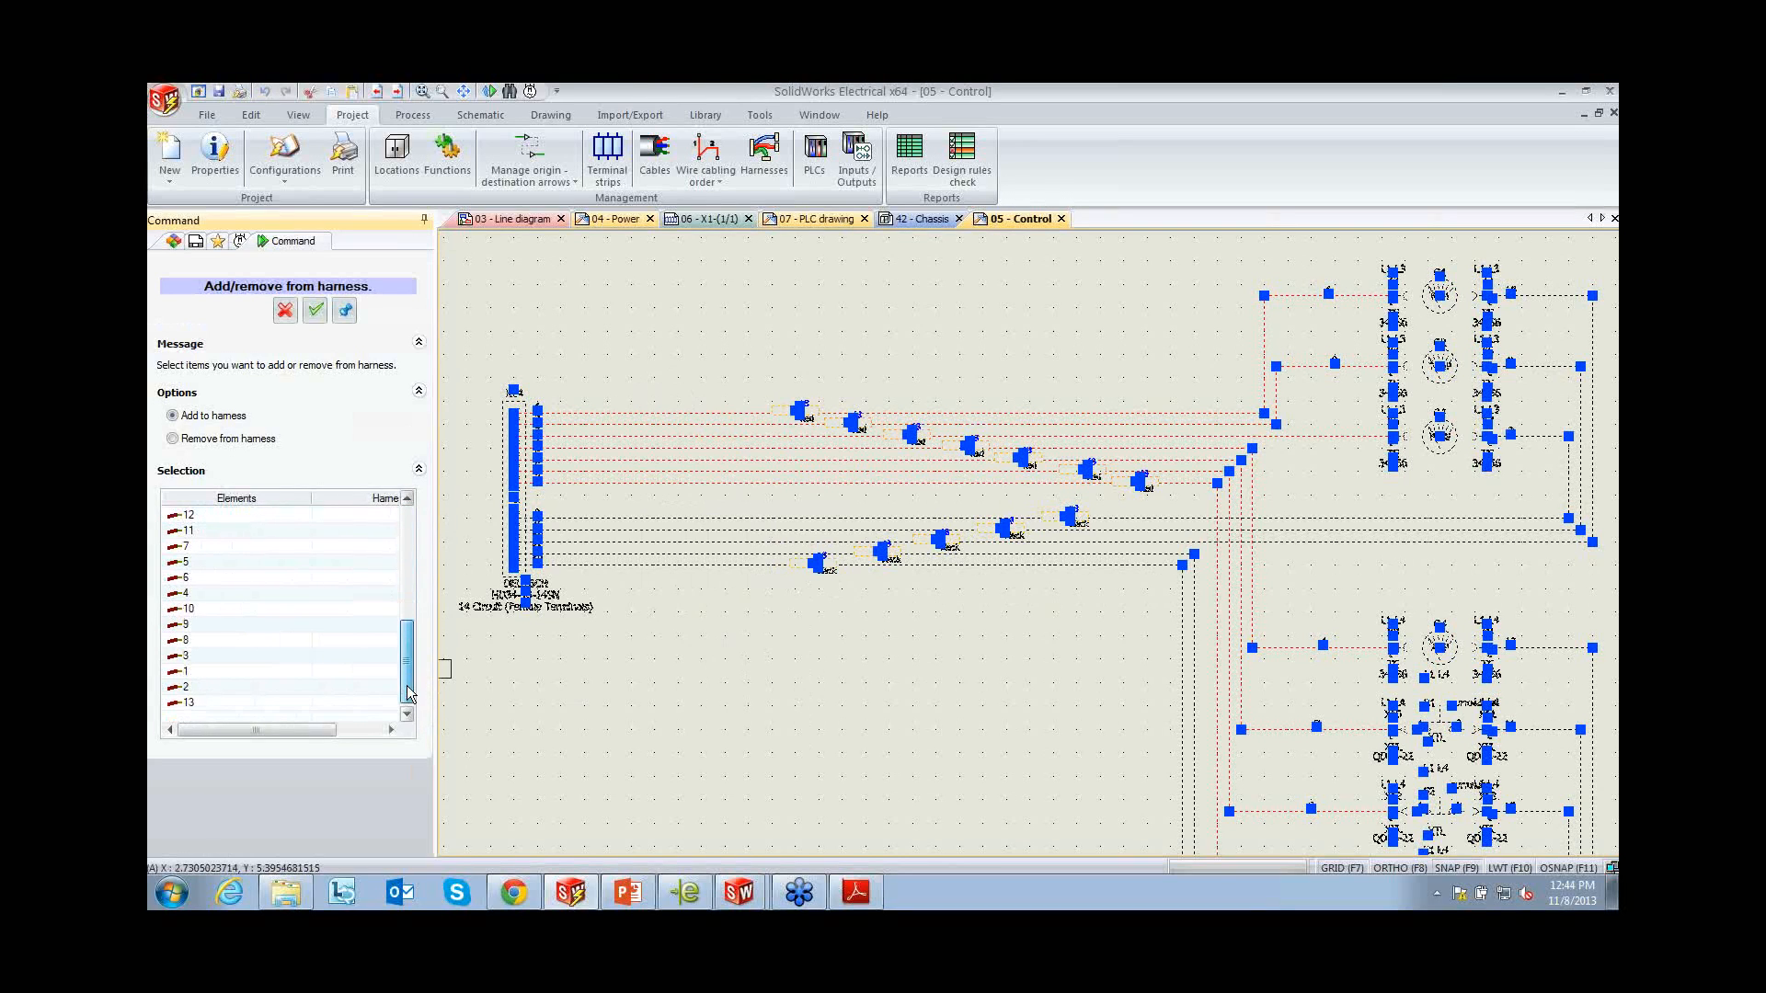
pyautogui.keyDown('shift'); pyautogui.click(282, 702); pyautogui.keyUp('shift')
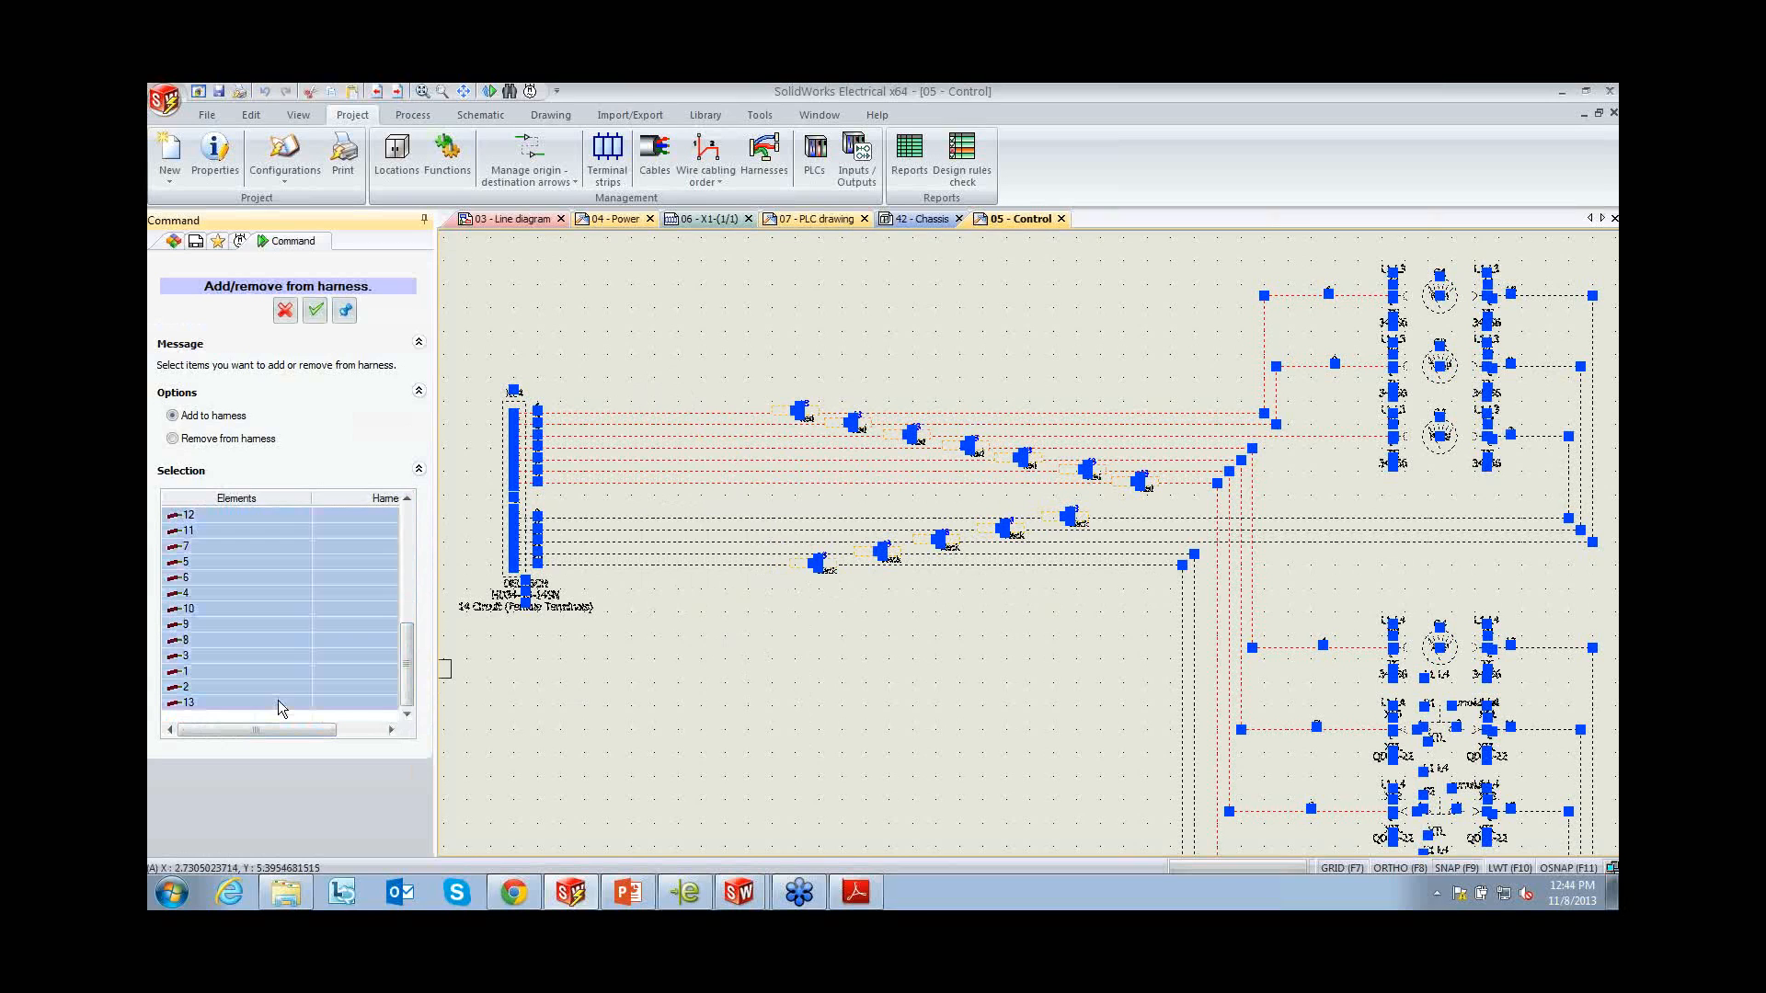
pyautogui.click(314, 310)
pyautogui.click(727, 530)
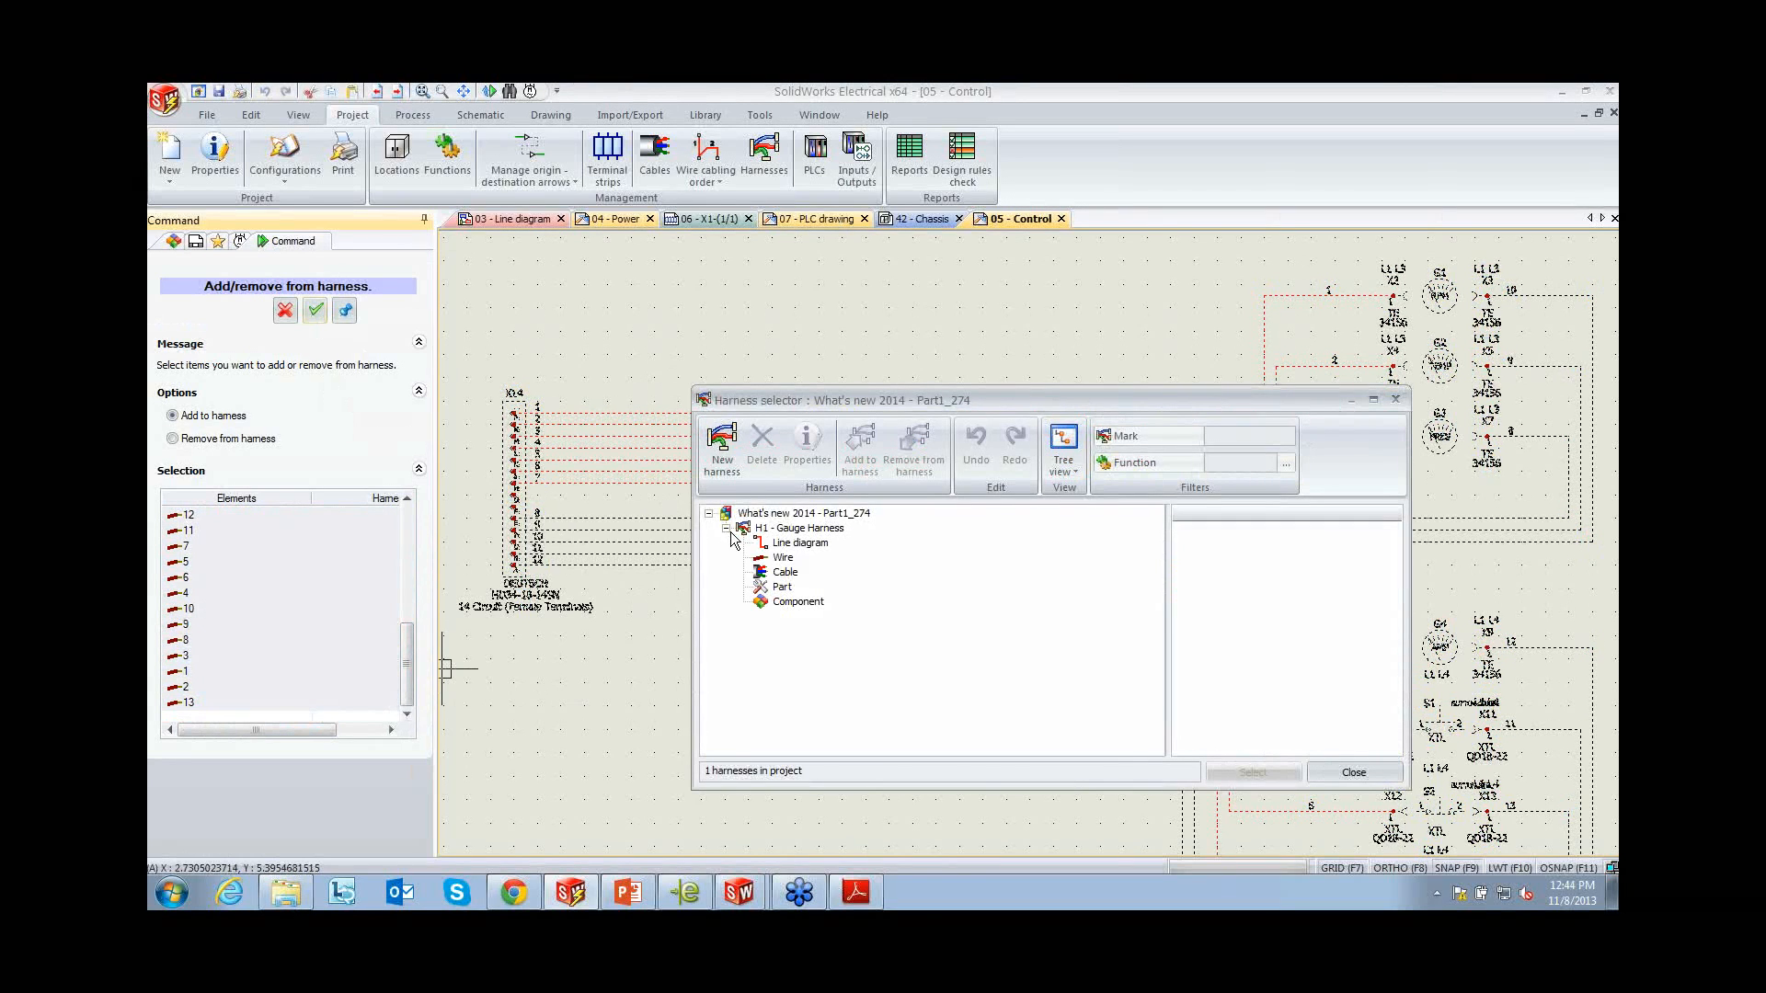
pyautogui.click(788, 528)
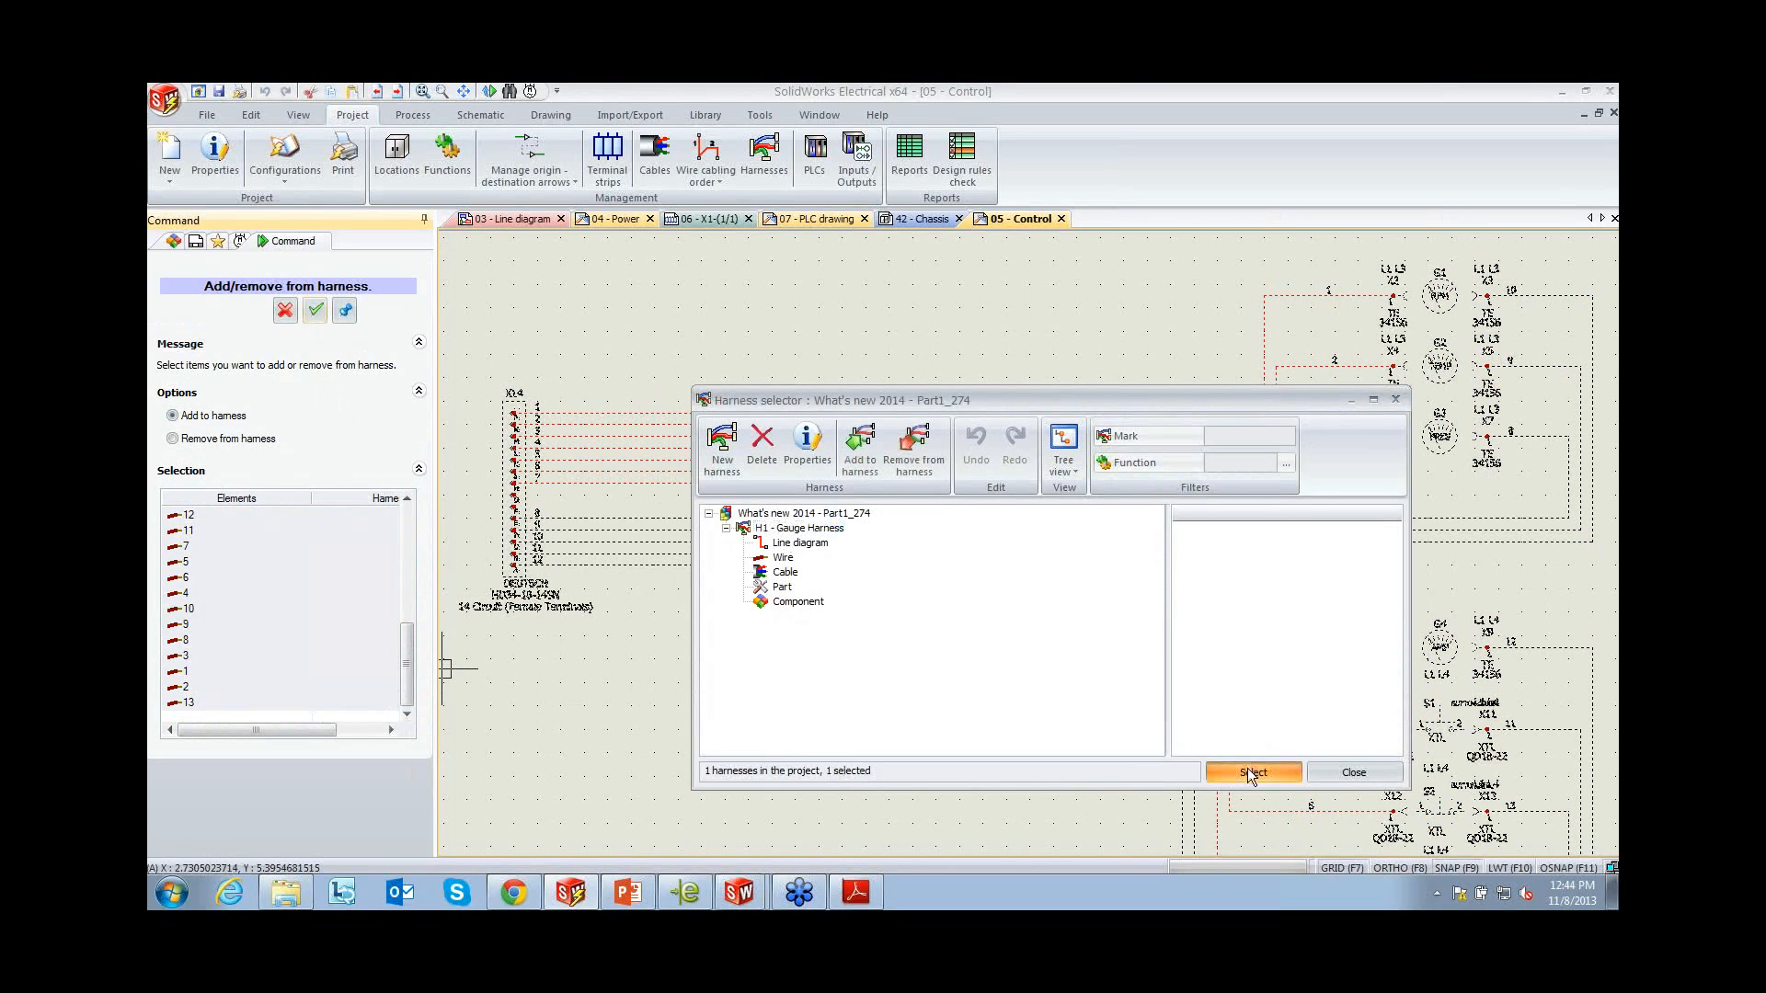
pyautogui.click(1249, 772)
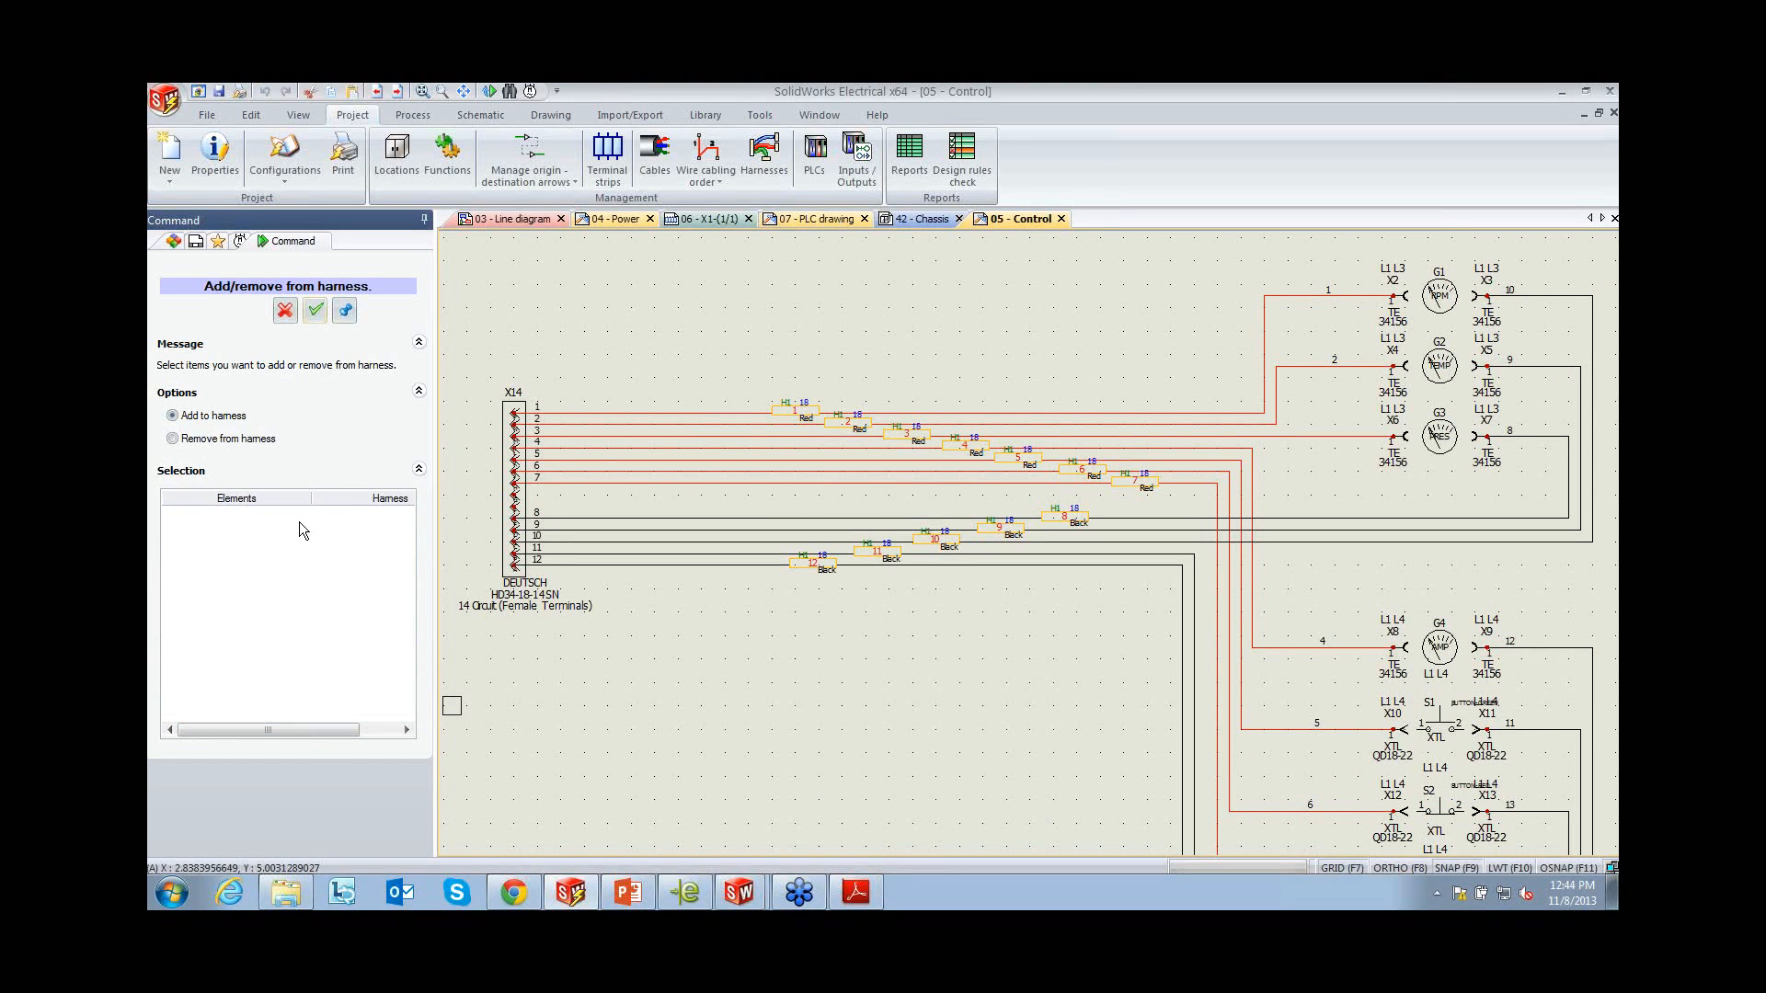
pyautogui.click(286, 316)
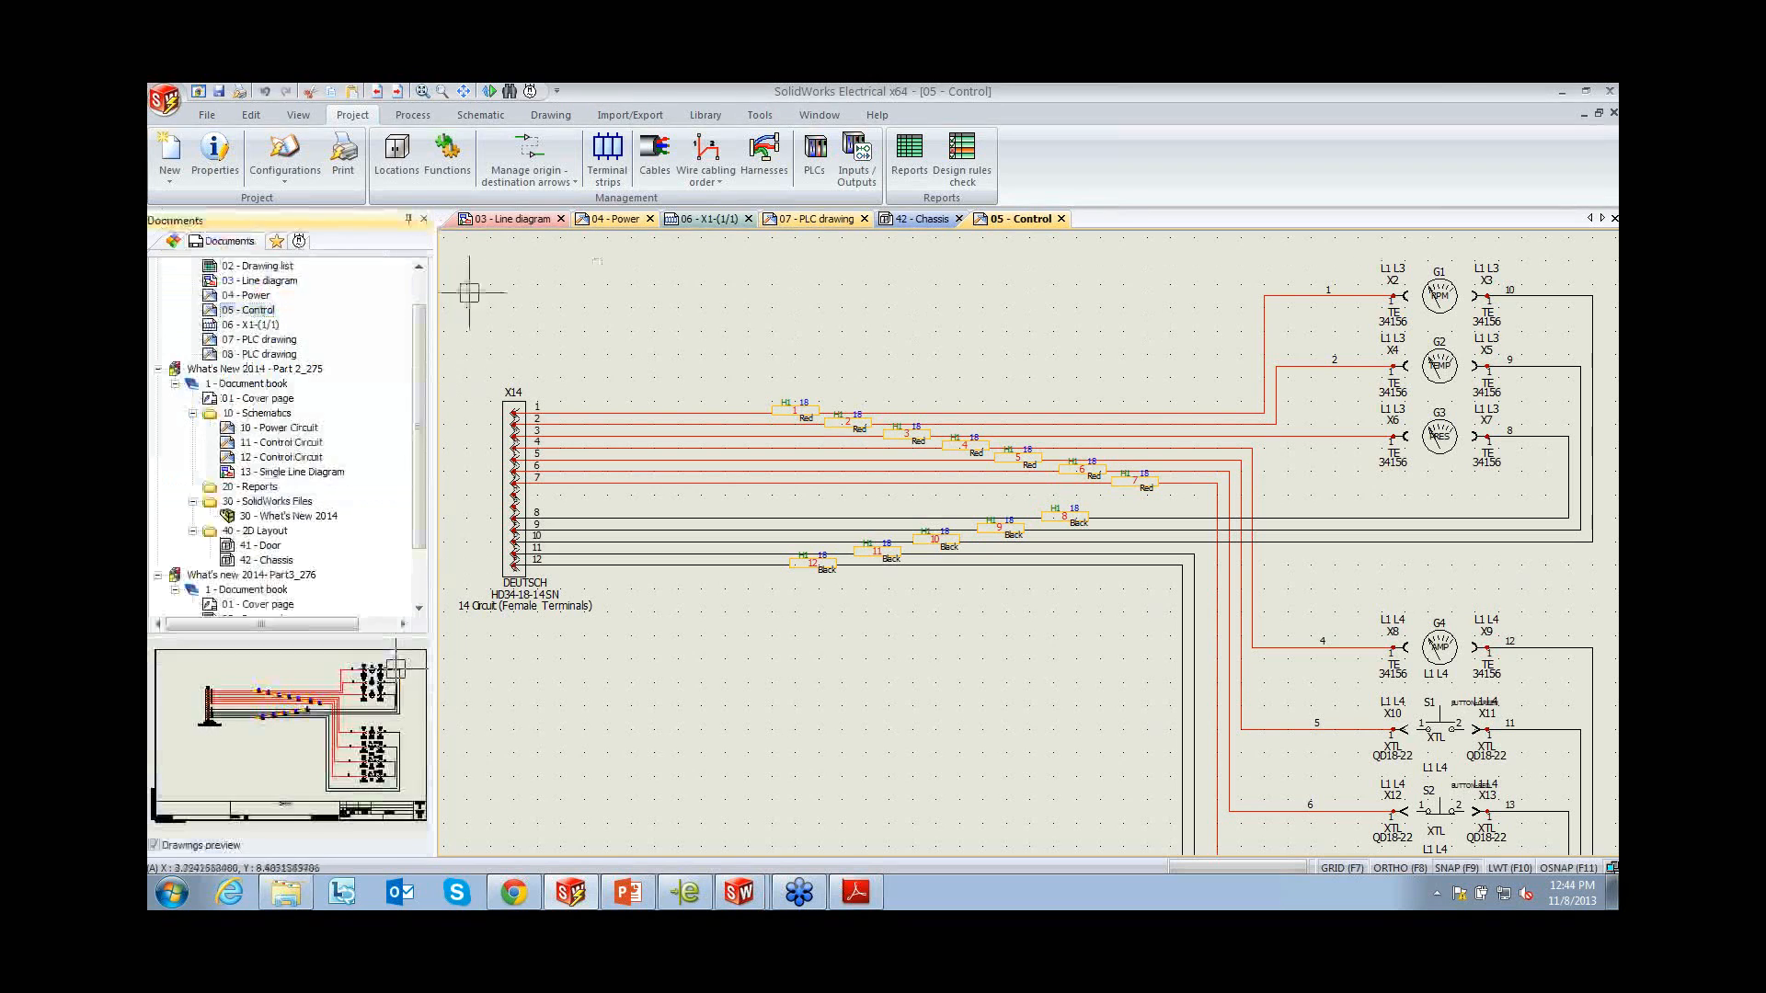
# Examine the wires and components assigned to H1 - Gauge Harness in the harness manager
pyautogui.click(763, 155)
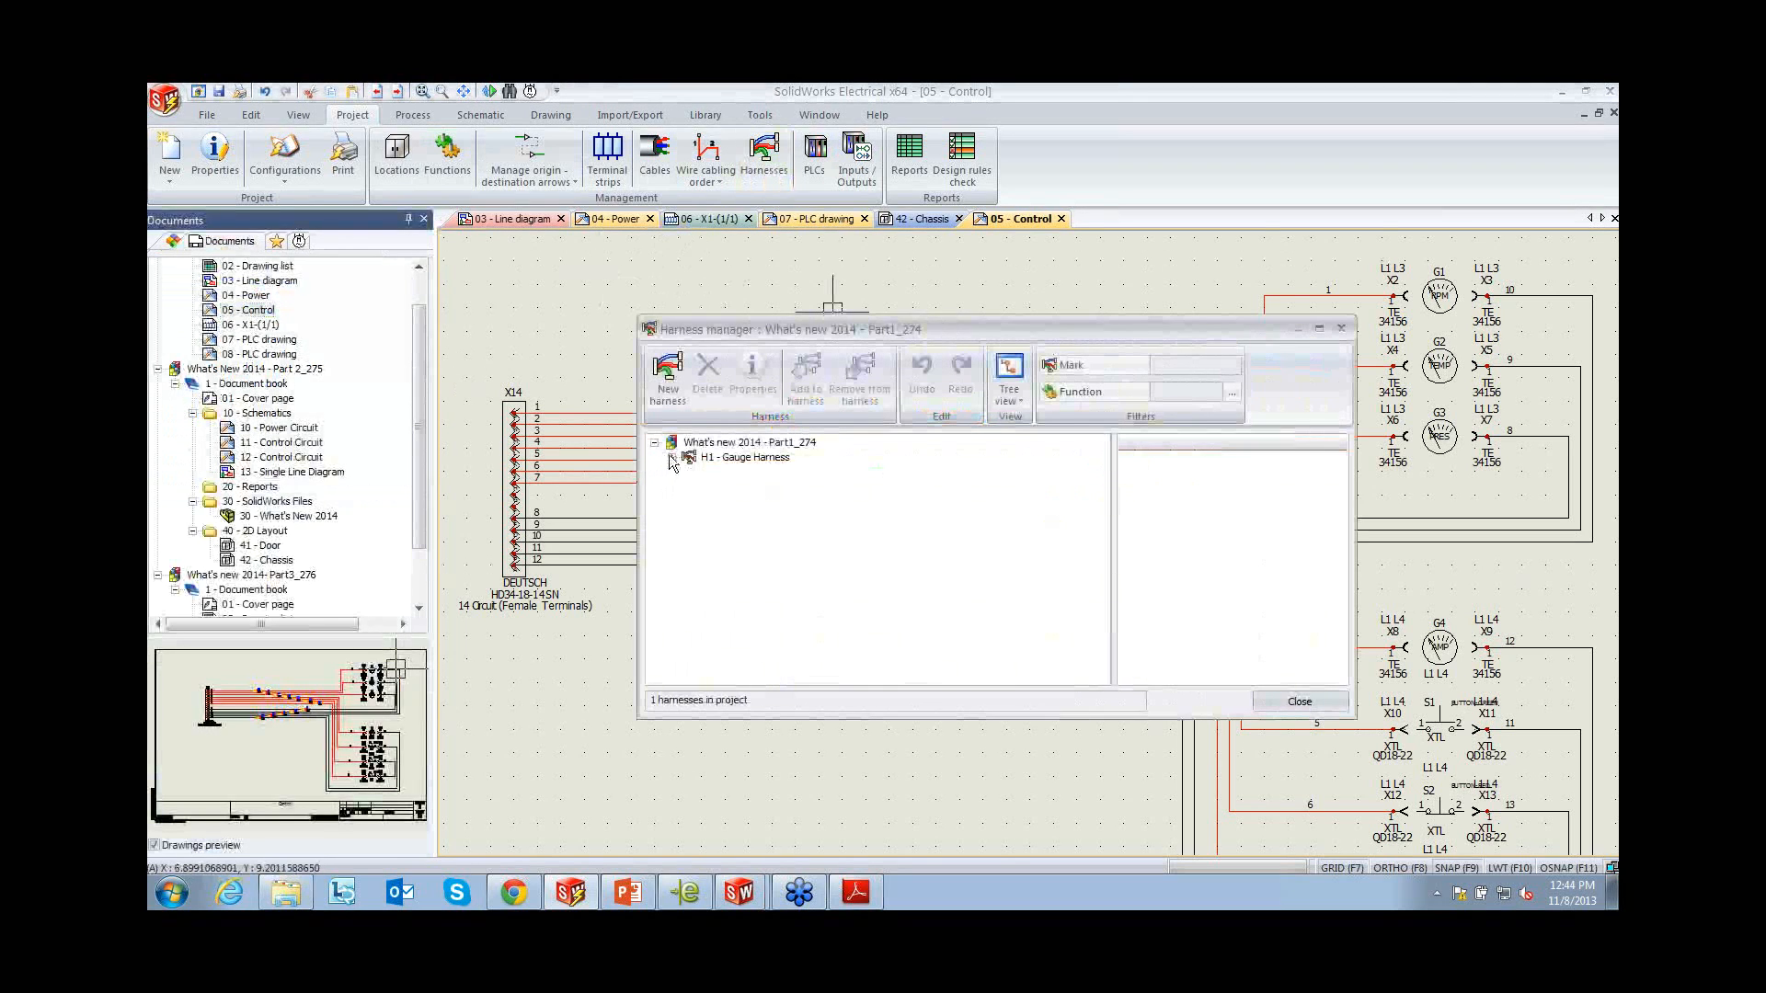
pyautogui.click(673, 457)
pyautogui.click(689, 486)
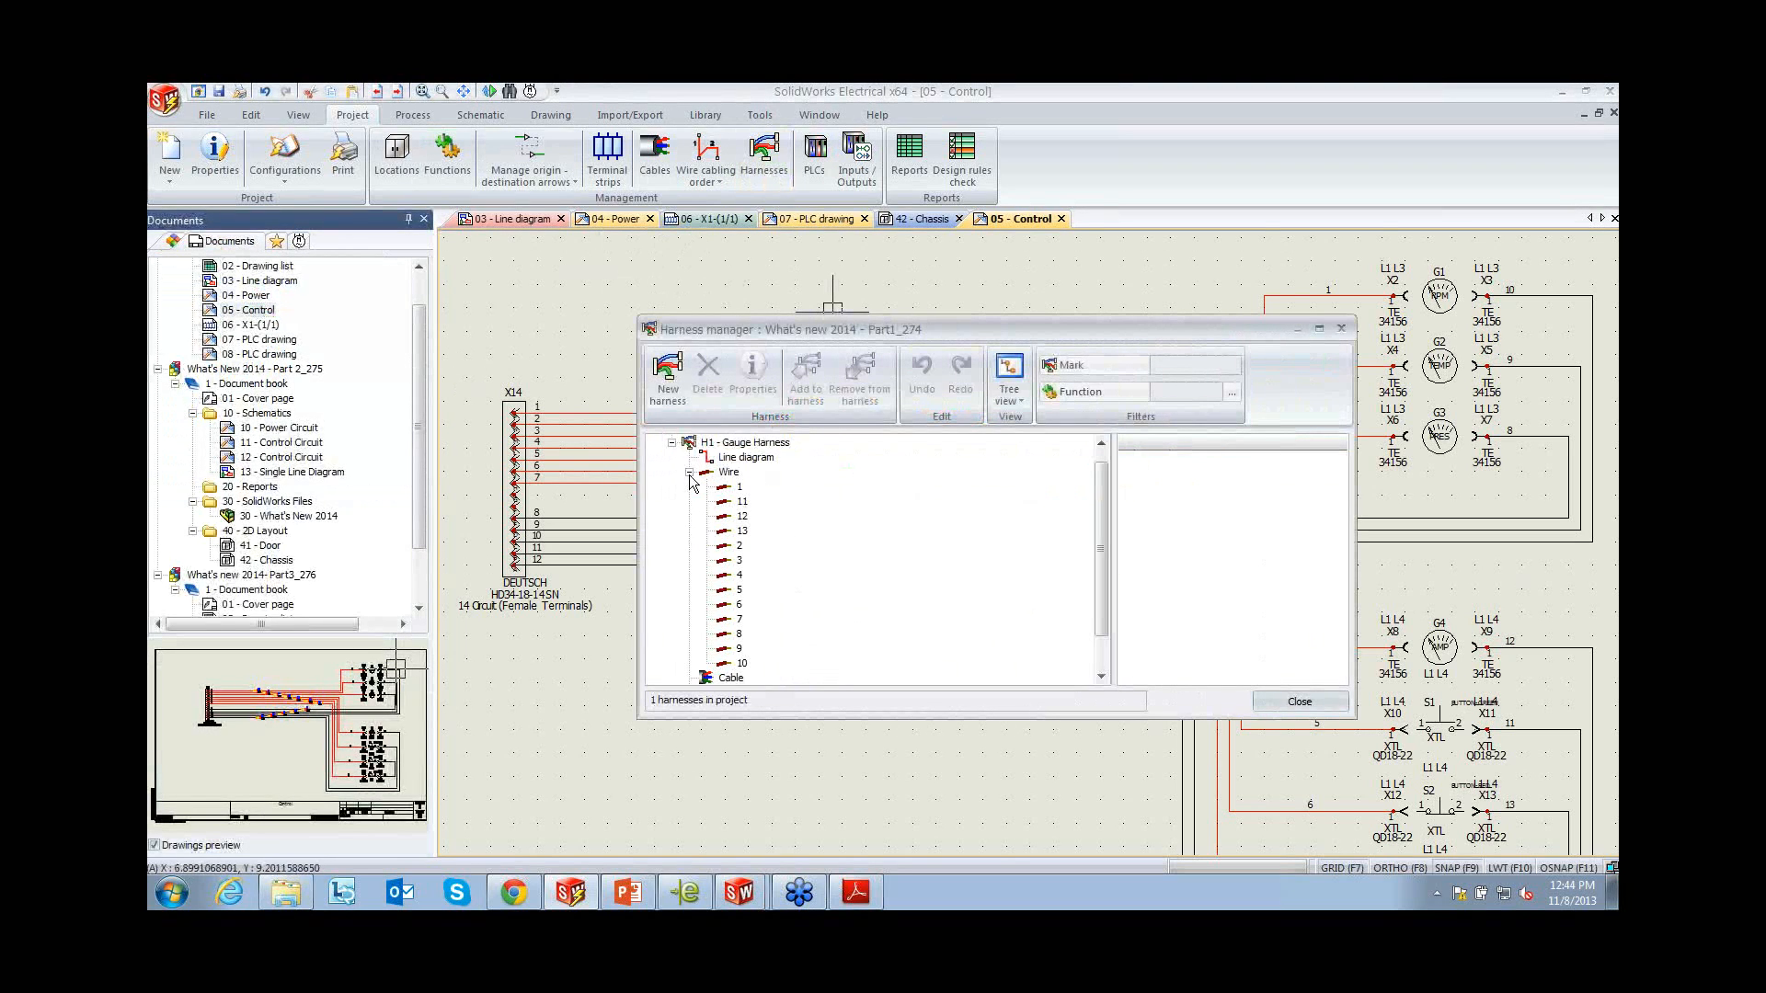
pyautogui.click(689, 474)
pyautogui.click(690, 502)
pyautogui.moveTo(1100, 563); pyautogui.dragTo(1101, 508)
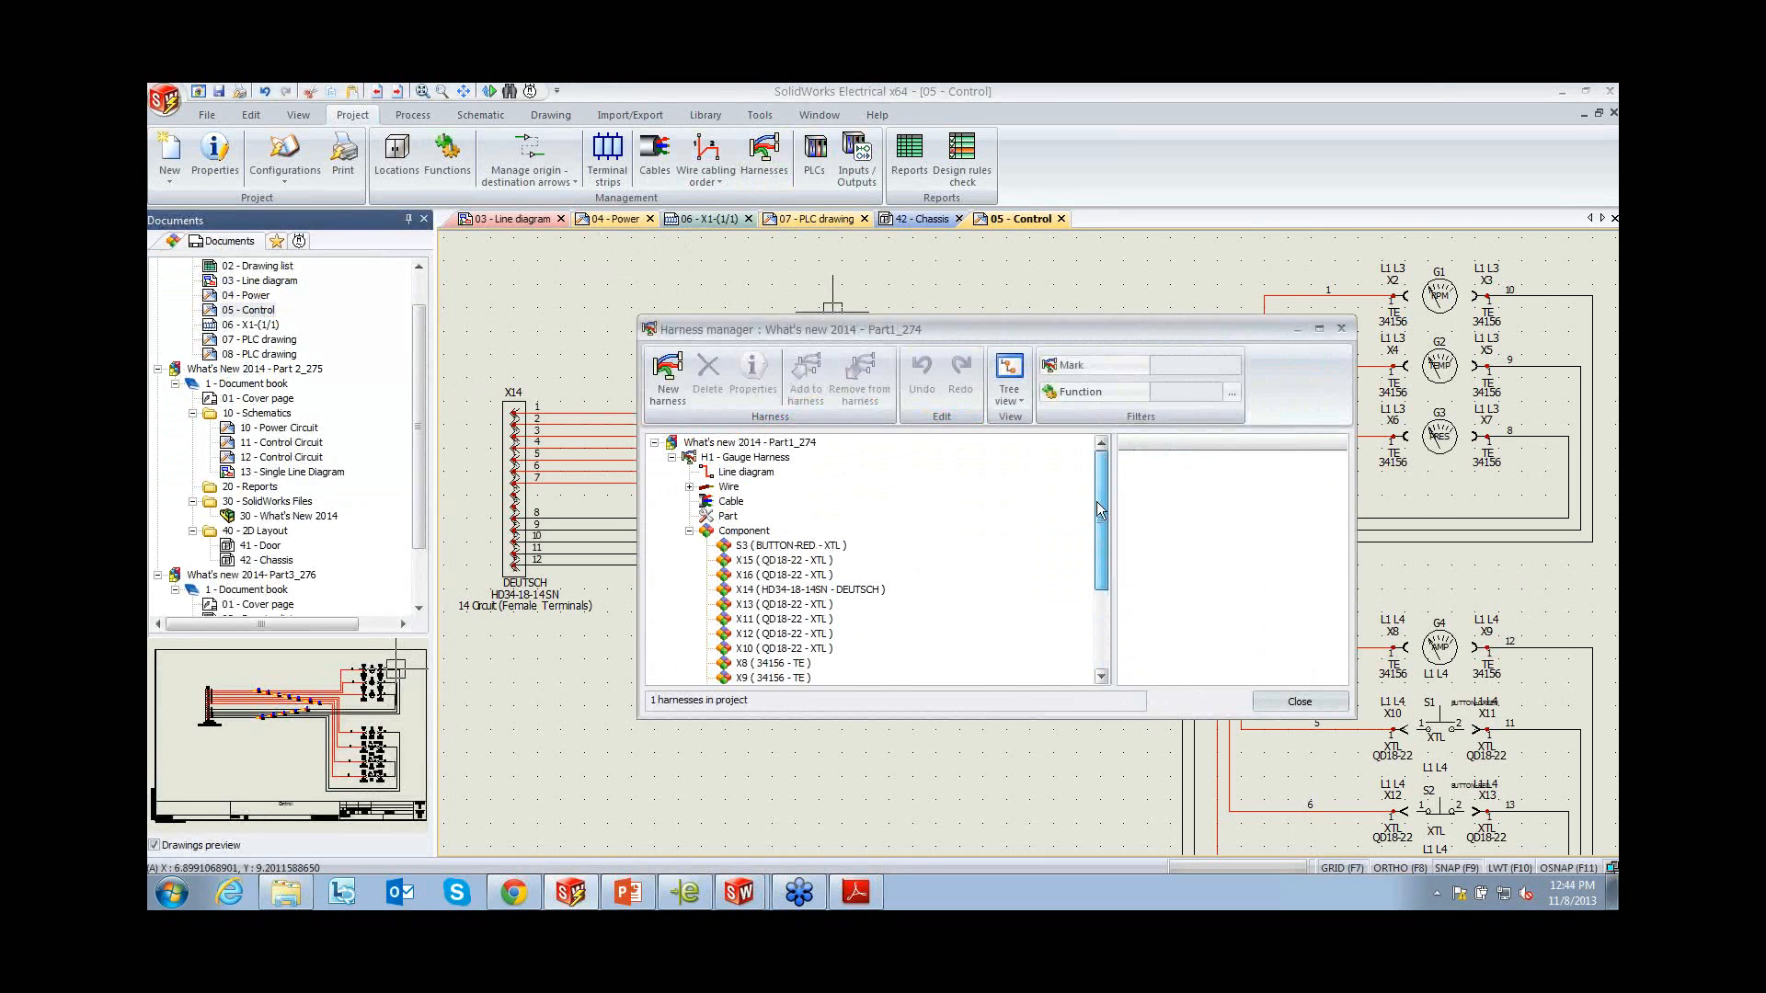
# Close the harness manager and view the 05 - Control schematic from the connector to the gauges
pyautogui.click(689, 532)
pyautogui.click(1297, 703)
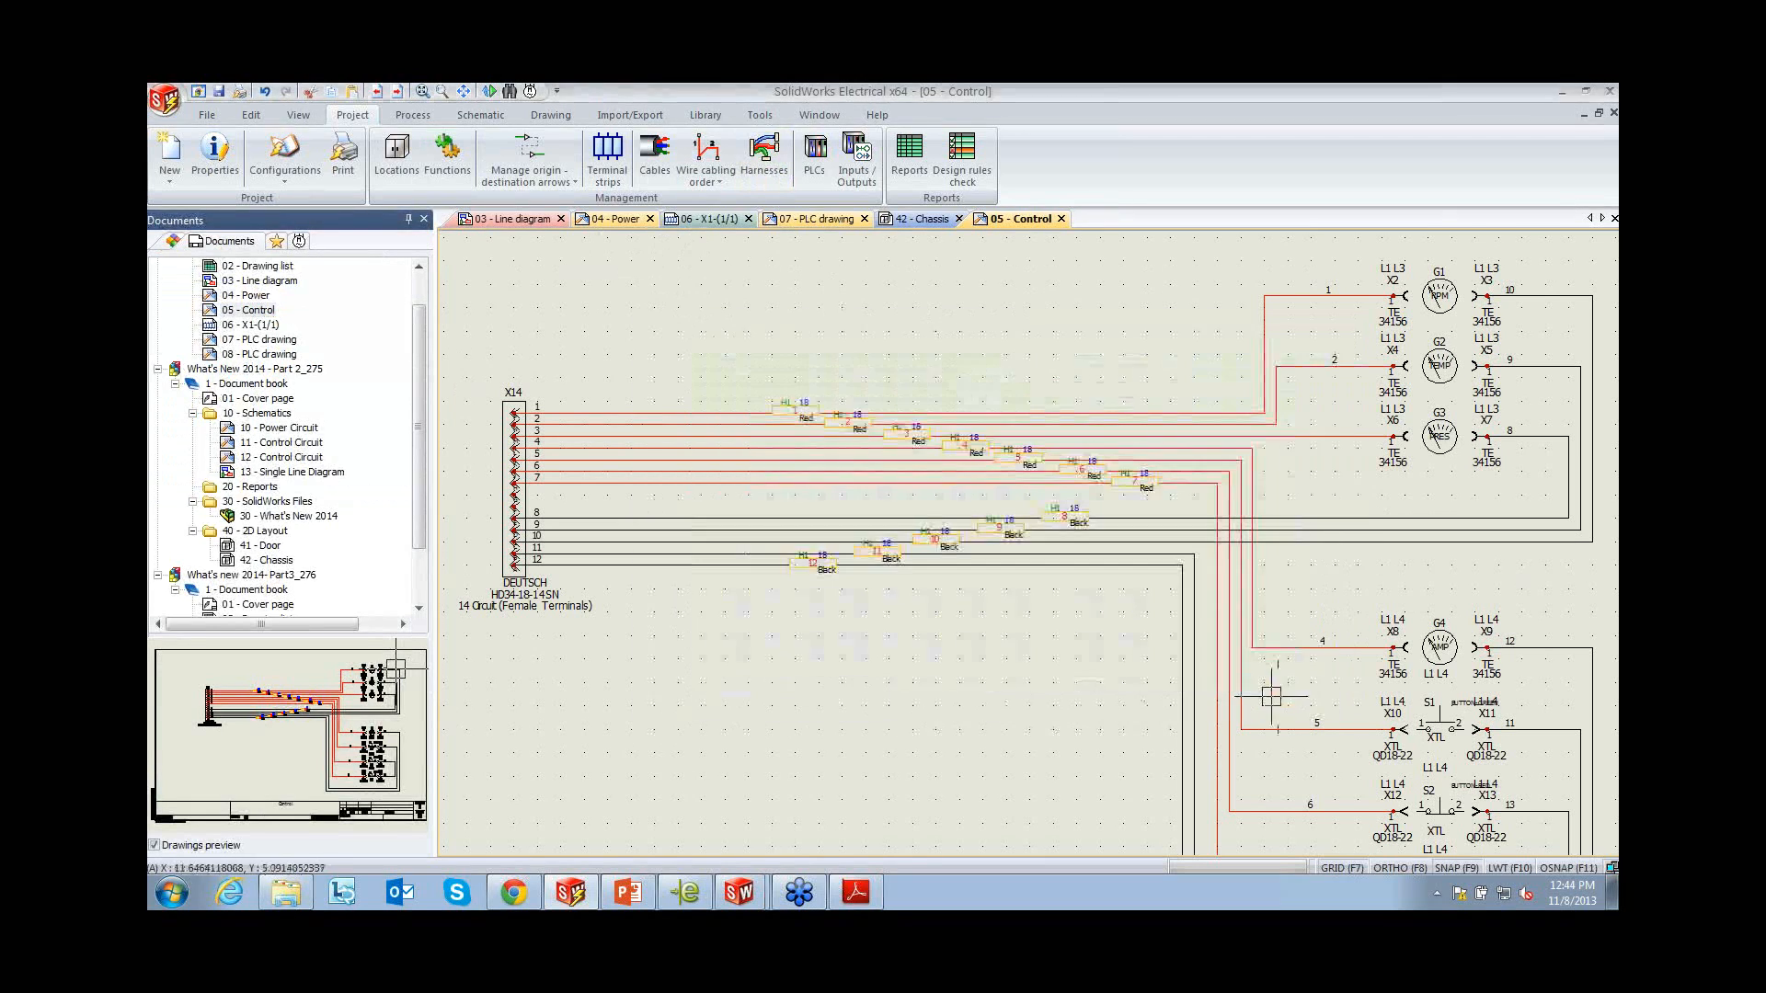
pyautogui.scroll(-2, 958, 715)
pyautogui.moveTo(982, 760); pyautogui.dragTo(956, 681, button='middle')
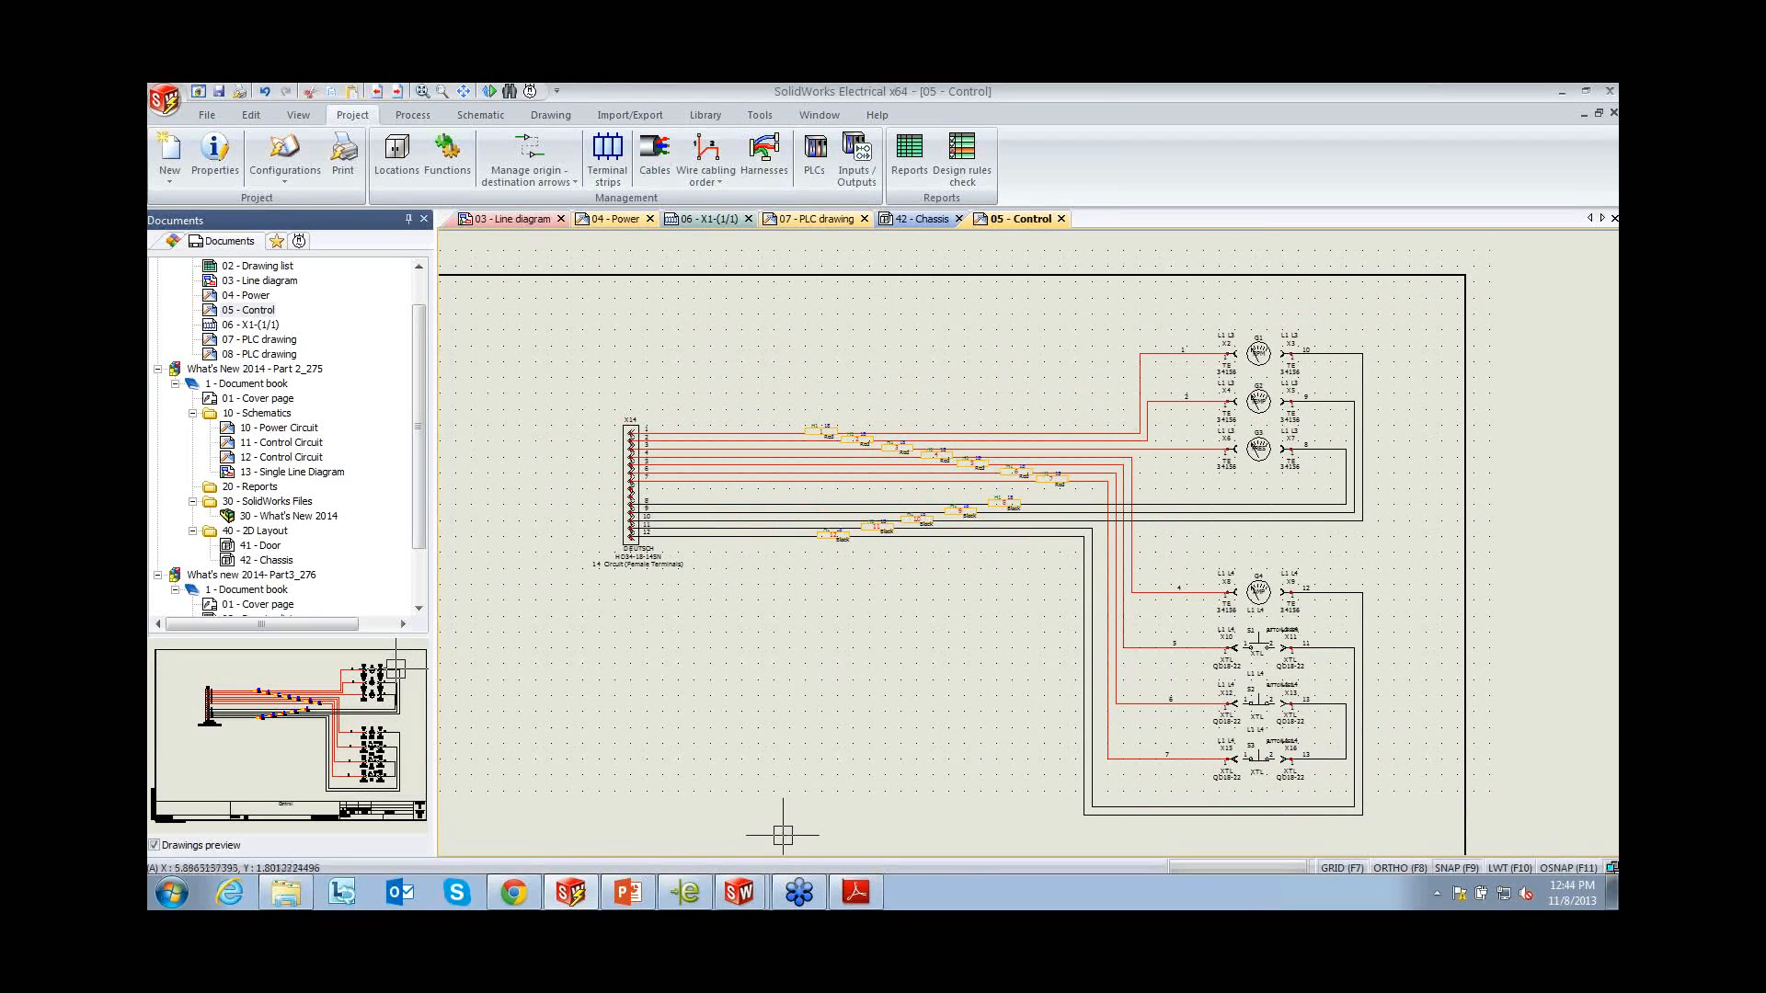
# Switch to SolidWorks, bring up the Bolter 77D - electrical assembly and look over the whole machine
pyautogui.click(740, 892)
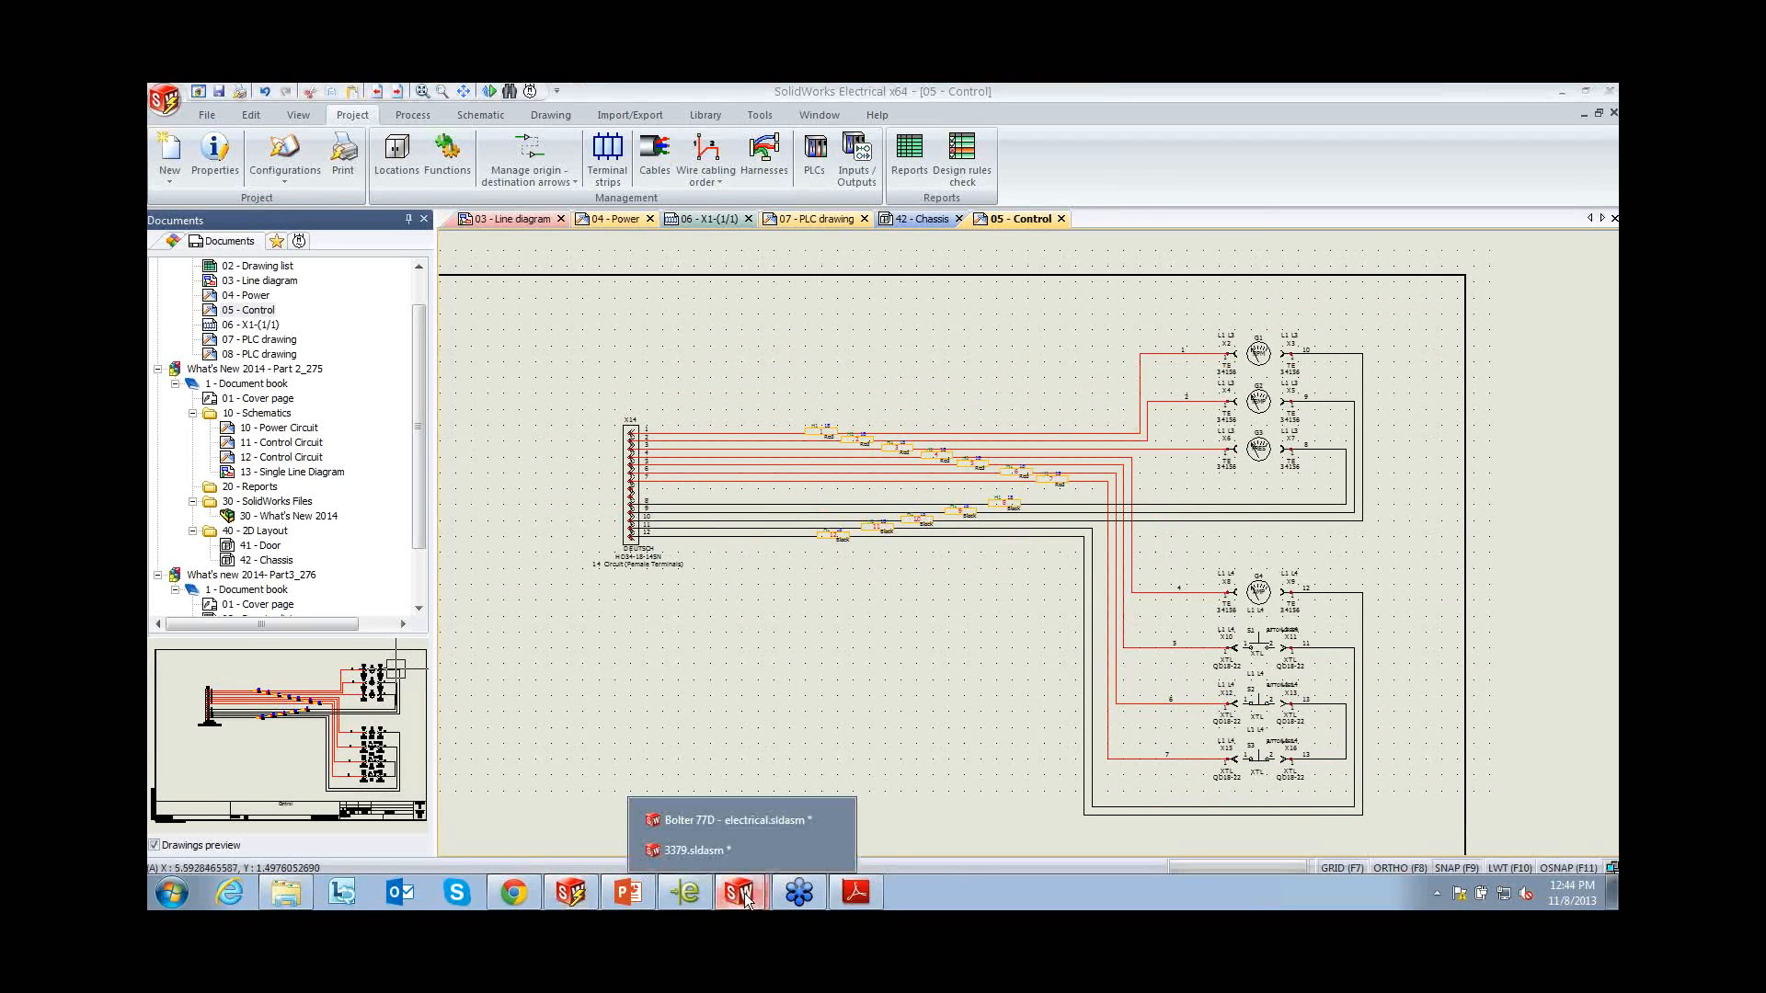
pyautogui.click(723, 819)
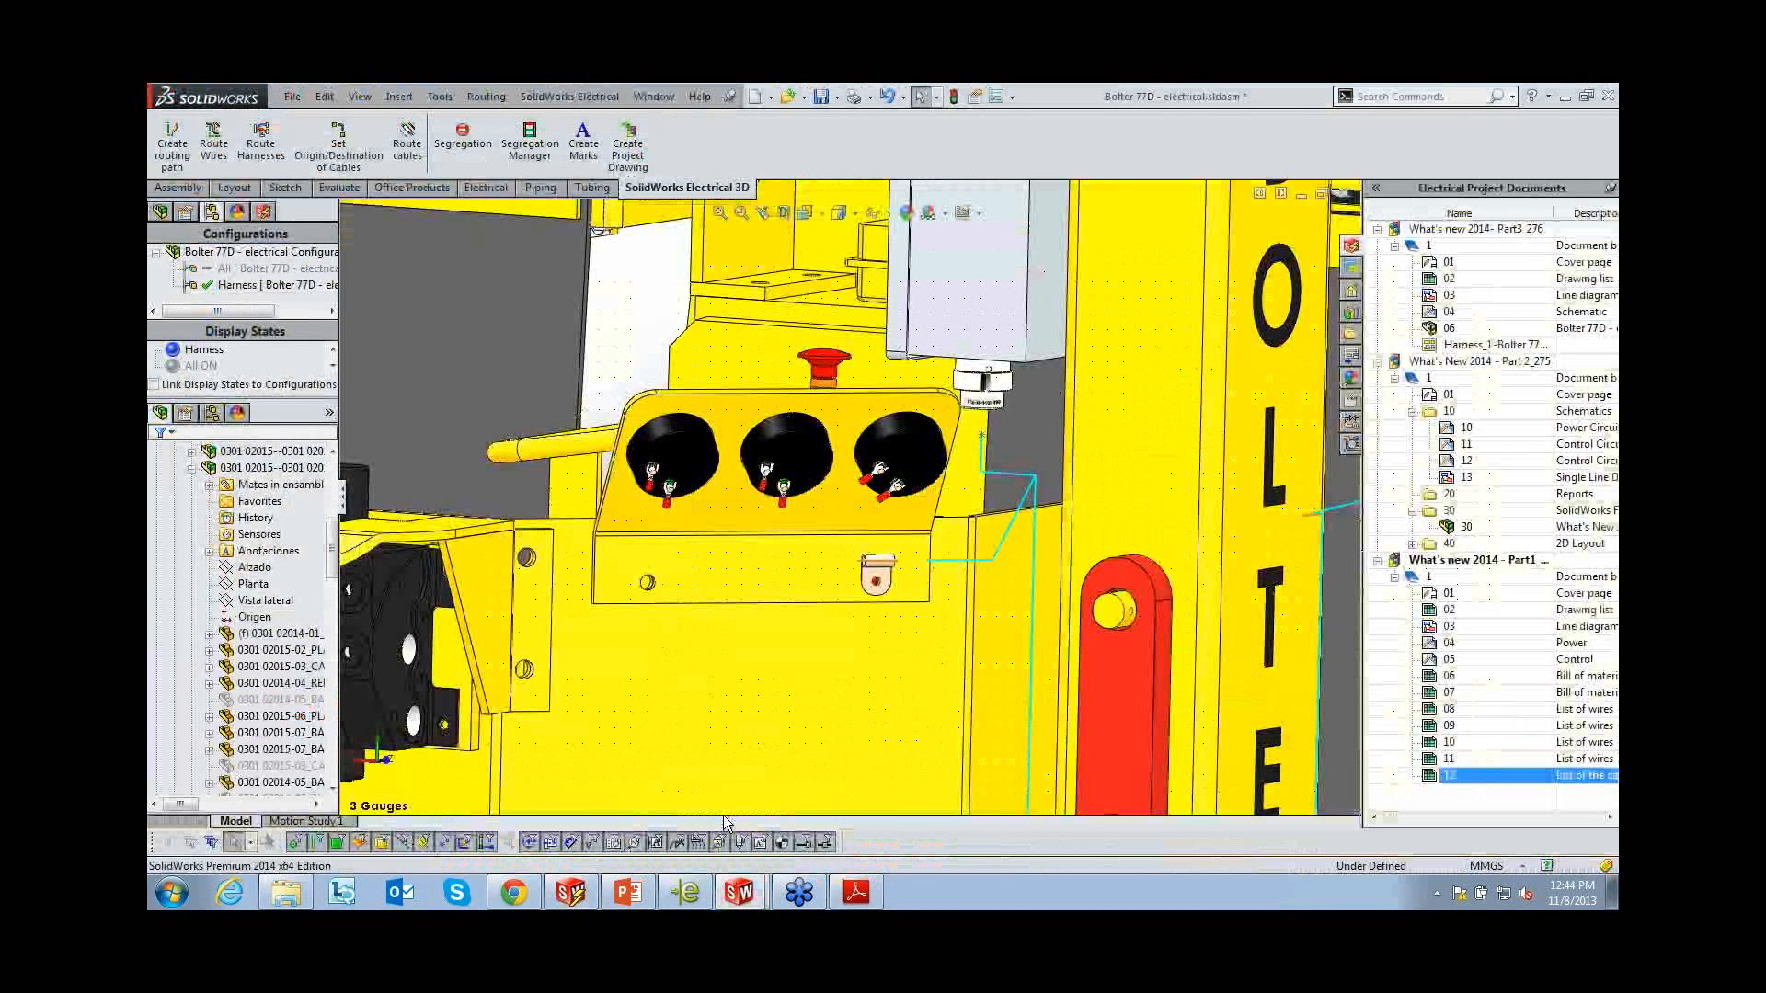
pyautogui.scroll(-4, 840, 720)
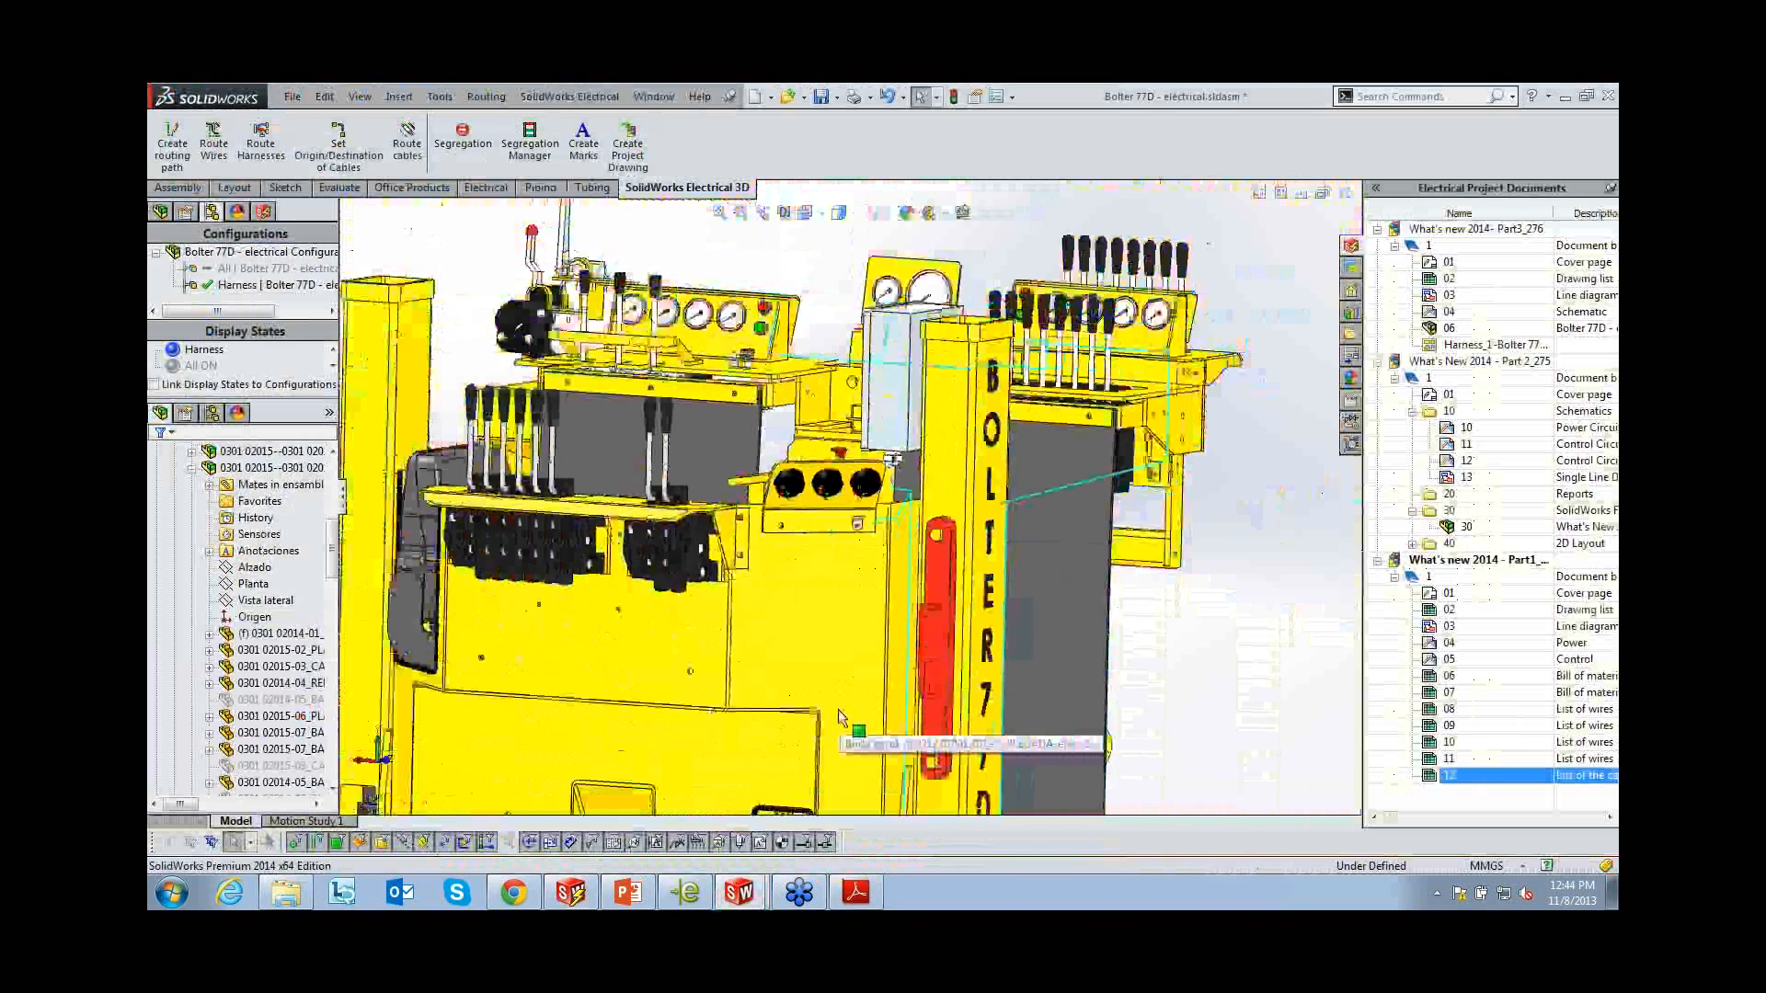
pyautogui.scroll(-3, 839, 716)
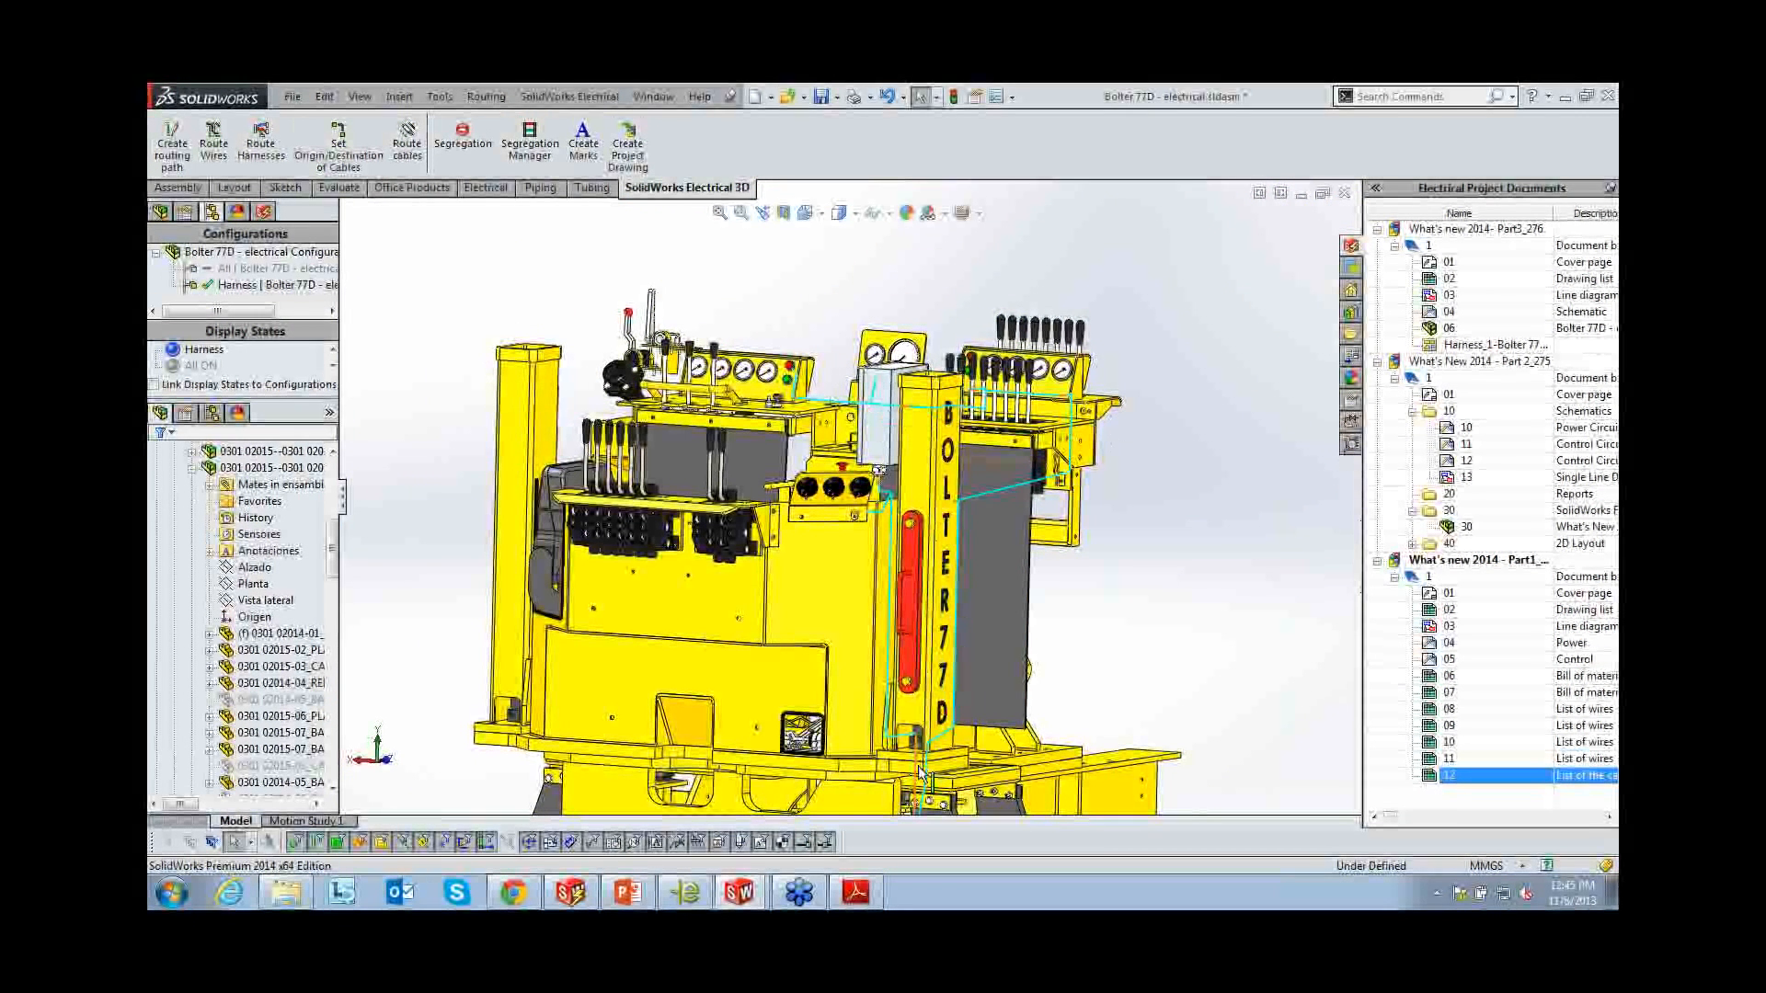
# Restore the saved 3 Gauges view and route the harness in the assembly with Route Harnesses
pyautogui.press('space')
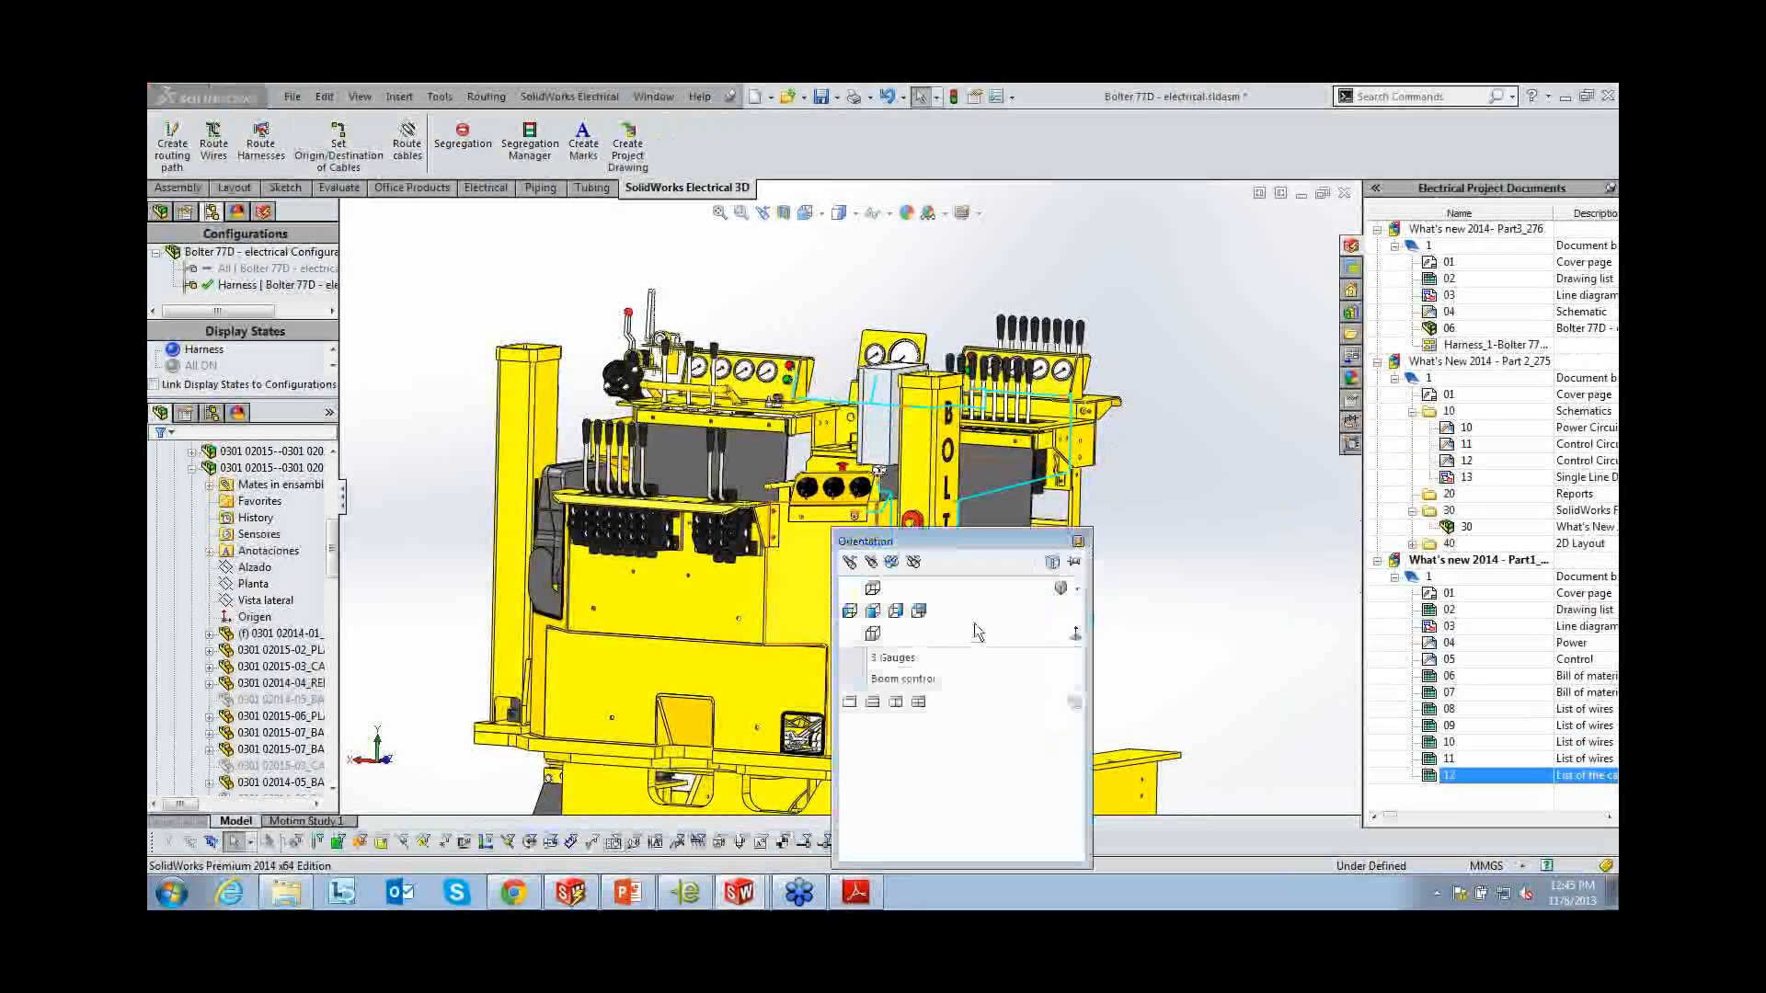
pyautogui.click(979, 658)
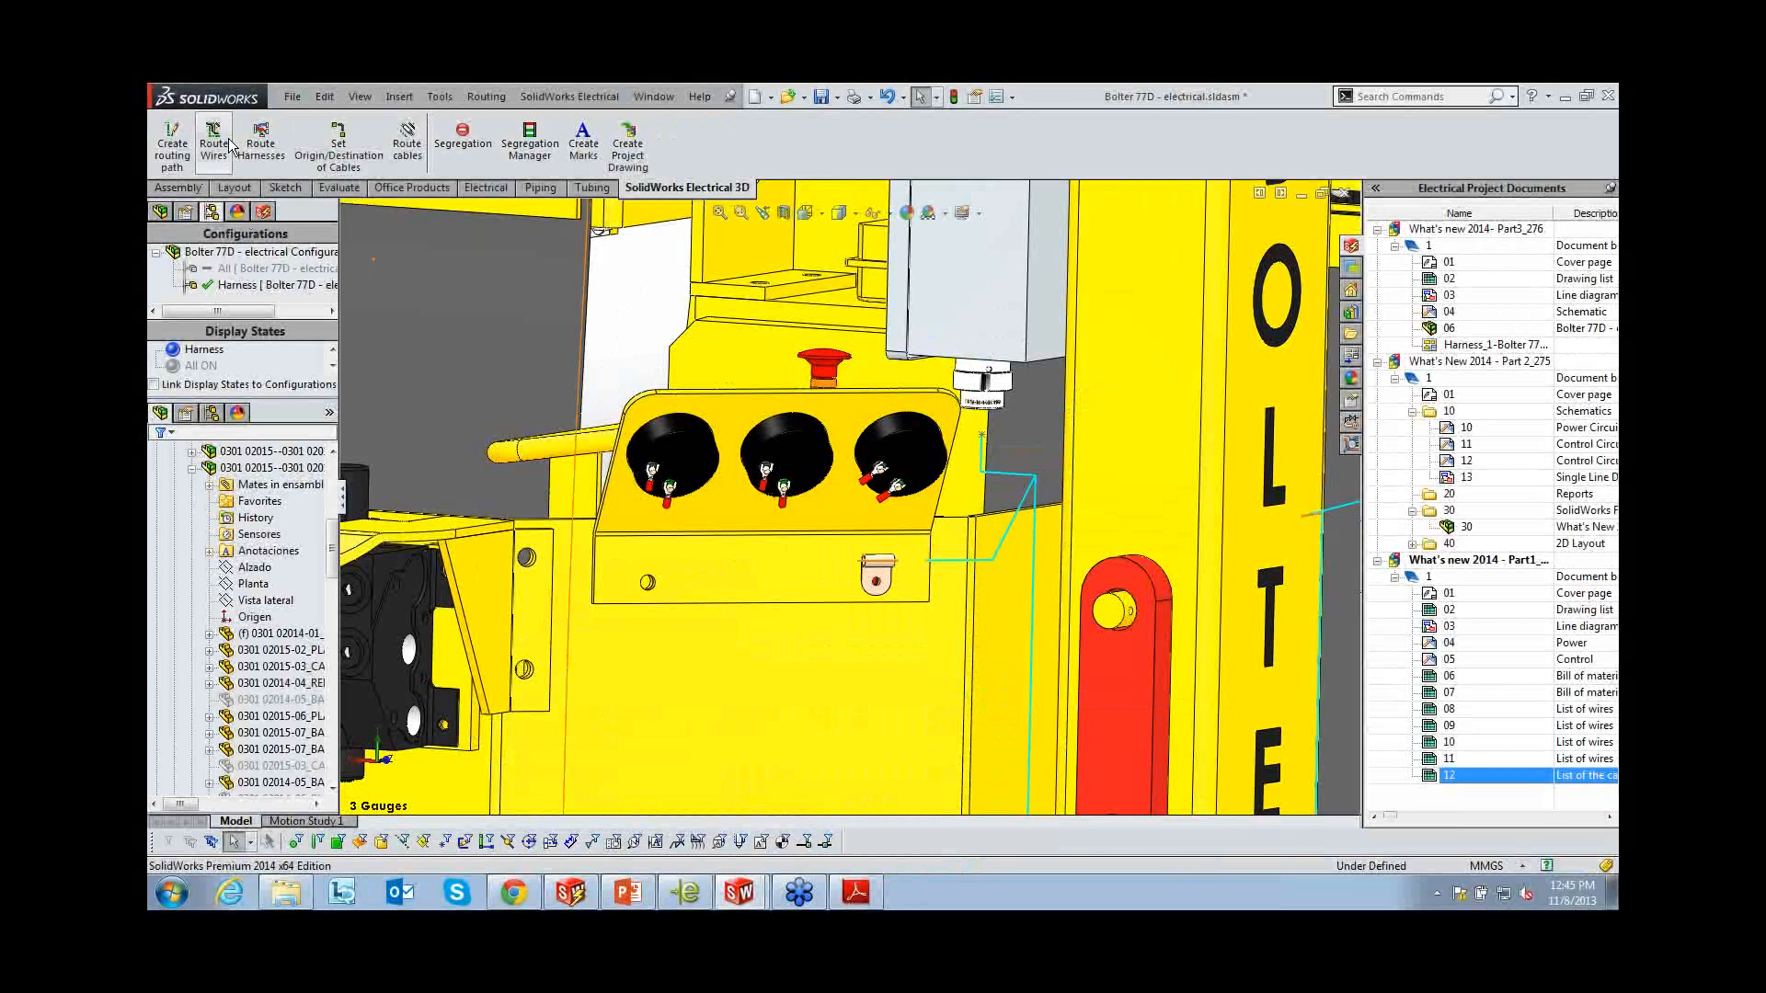
pyautogui.click(260, 143)
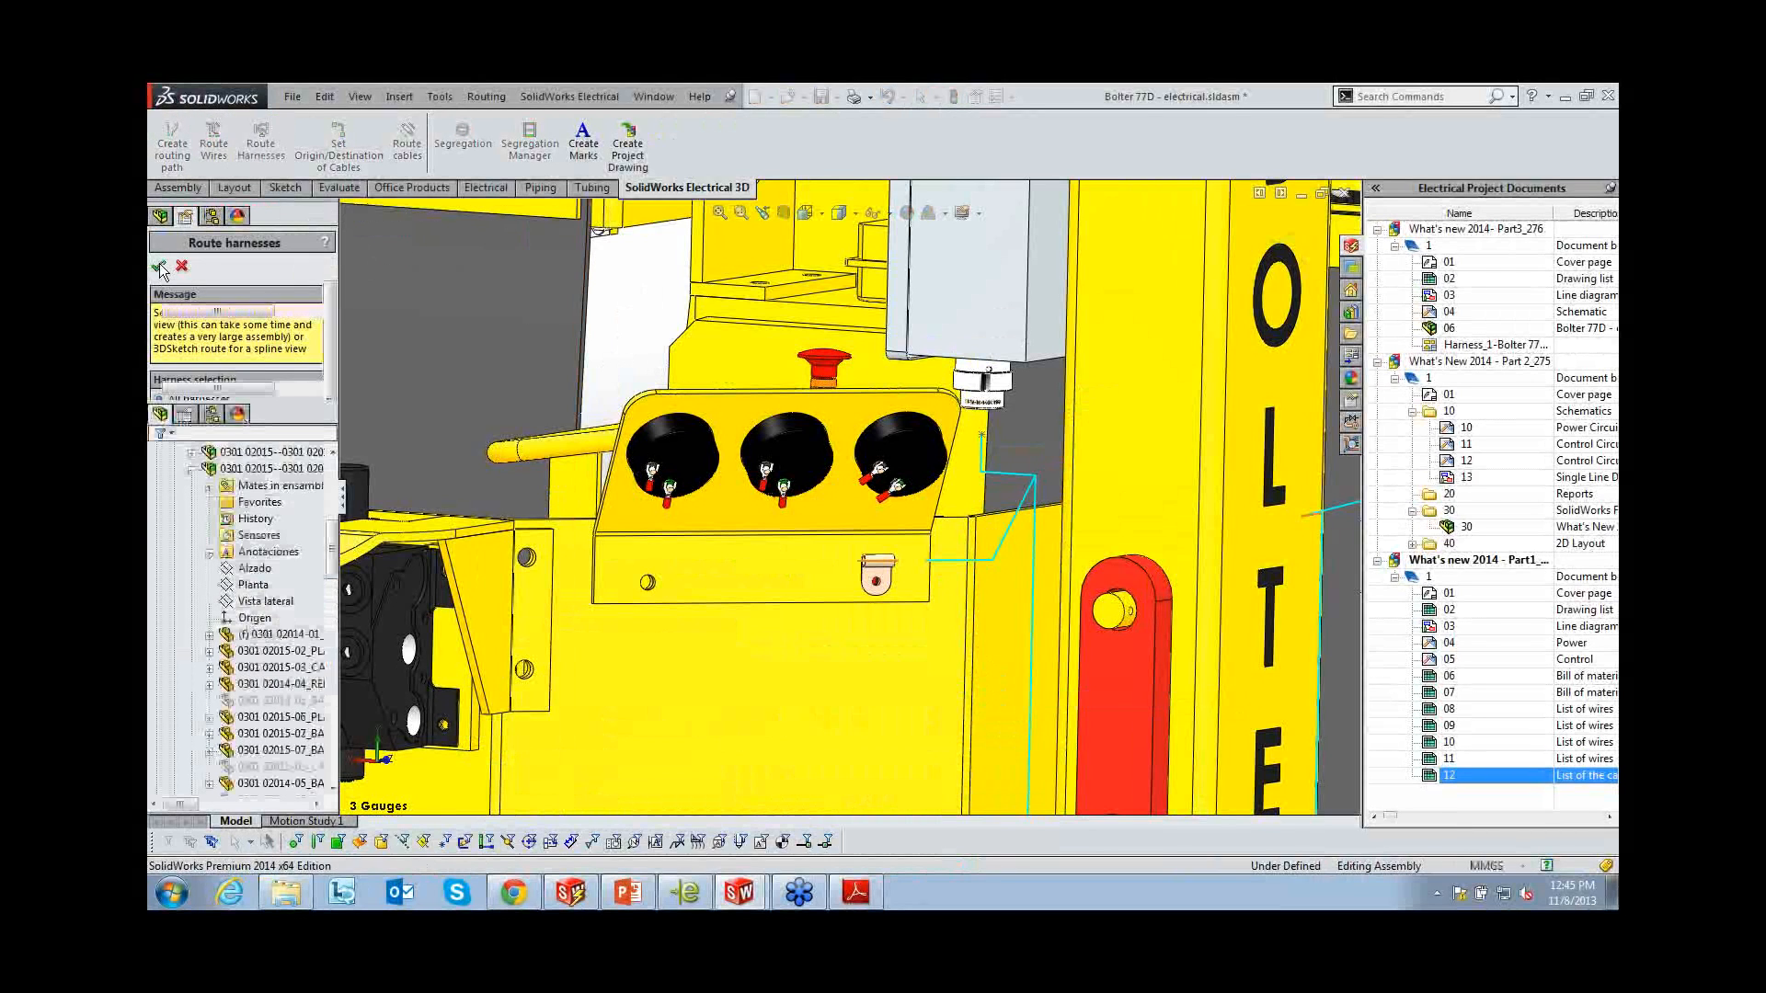
pyautogui.click(158, 266)
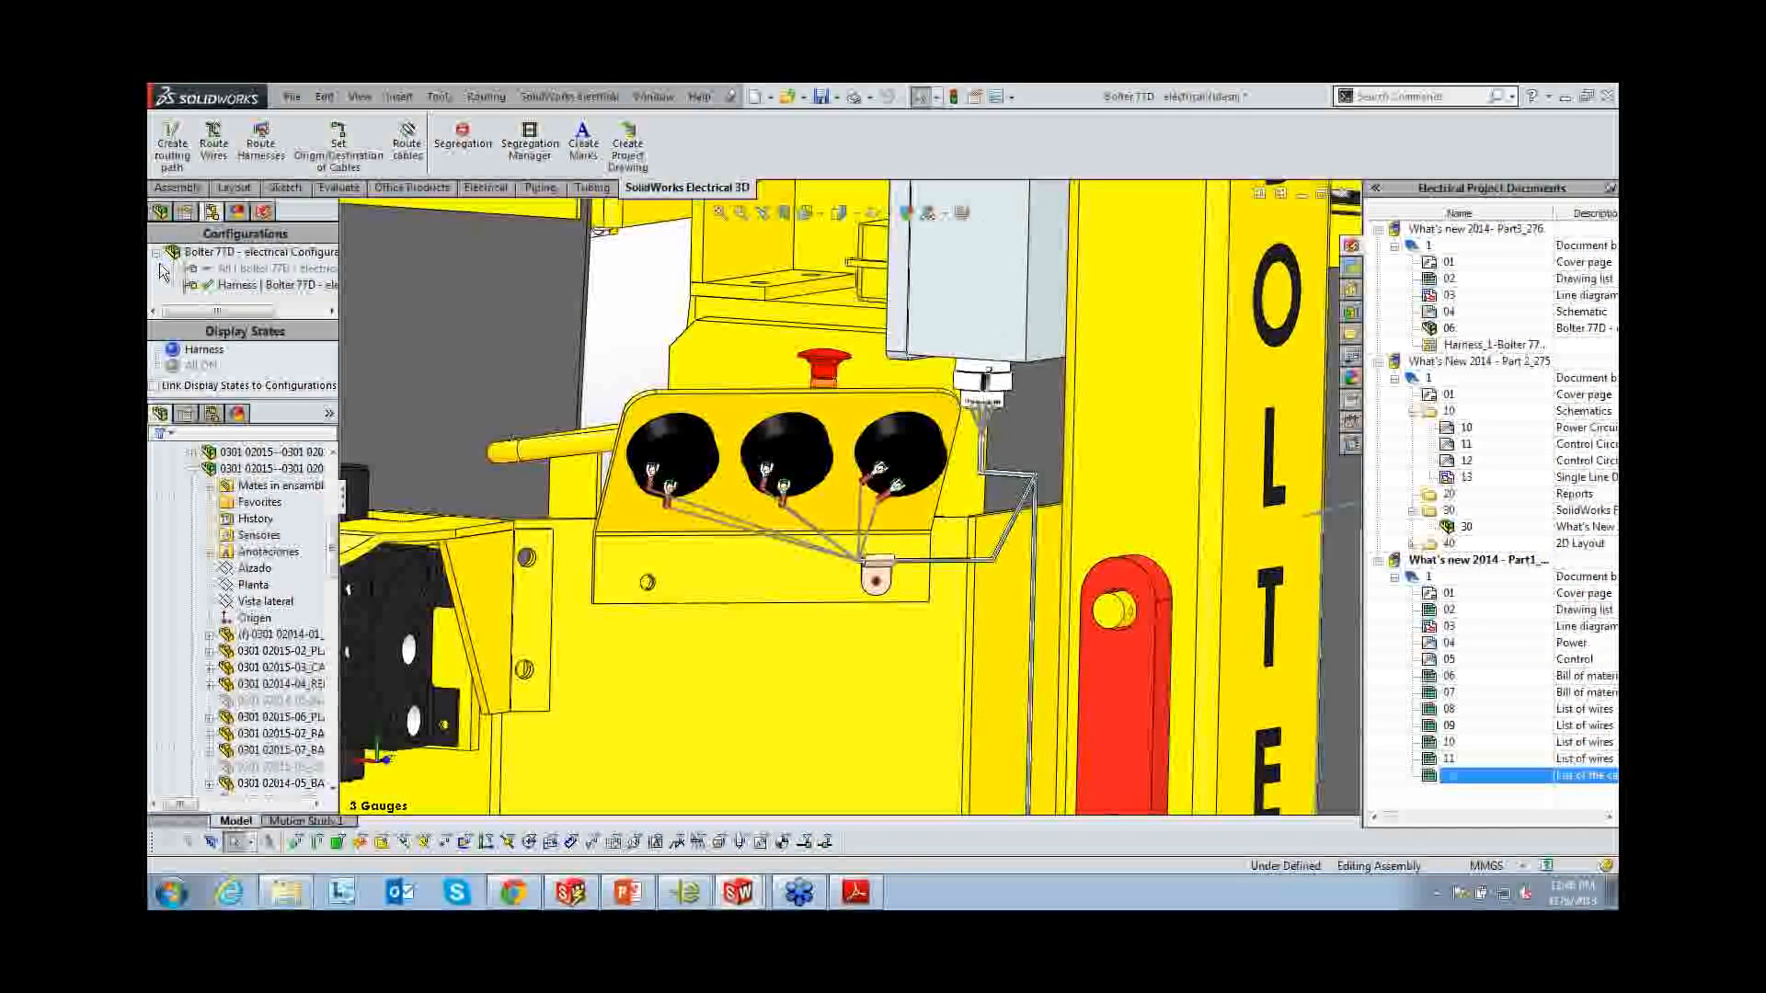
# Examine the routed harness assembly in the feature tree and its wires where they meet the gauge terminals
pyautogui.moveTo(333, 543); pyautogui.dragTo(346, 749)
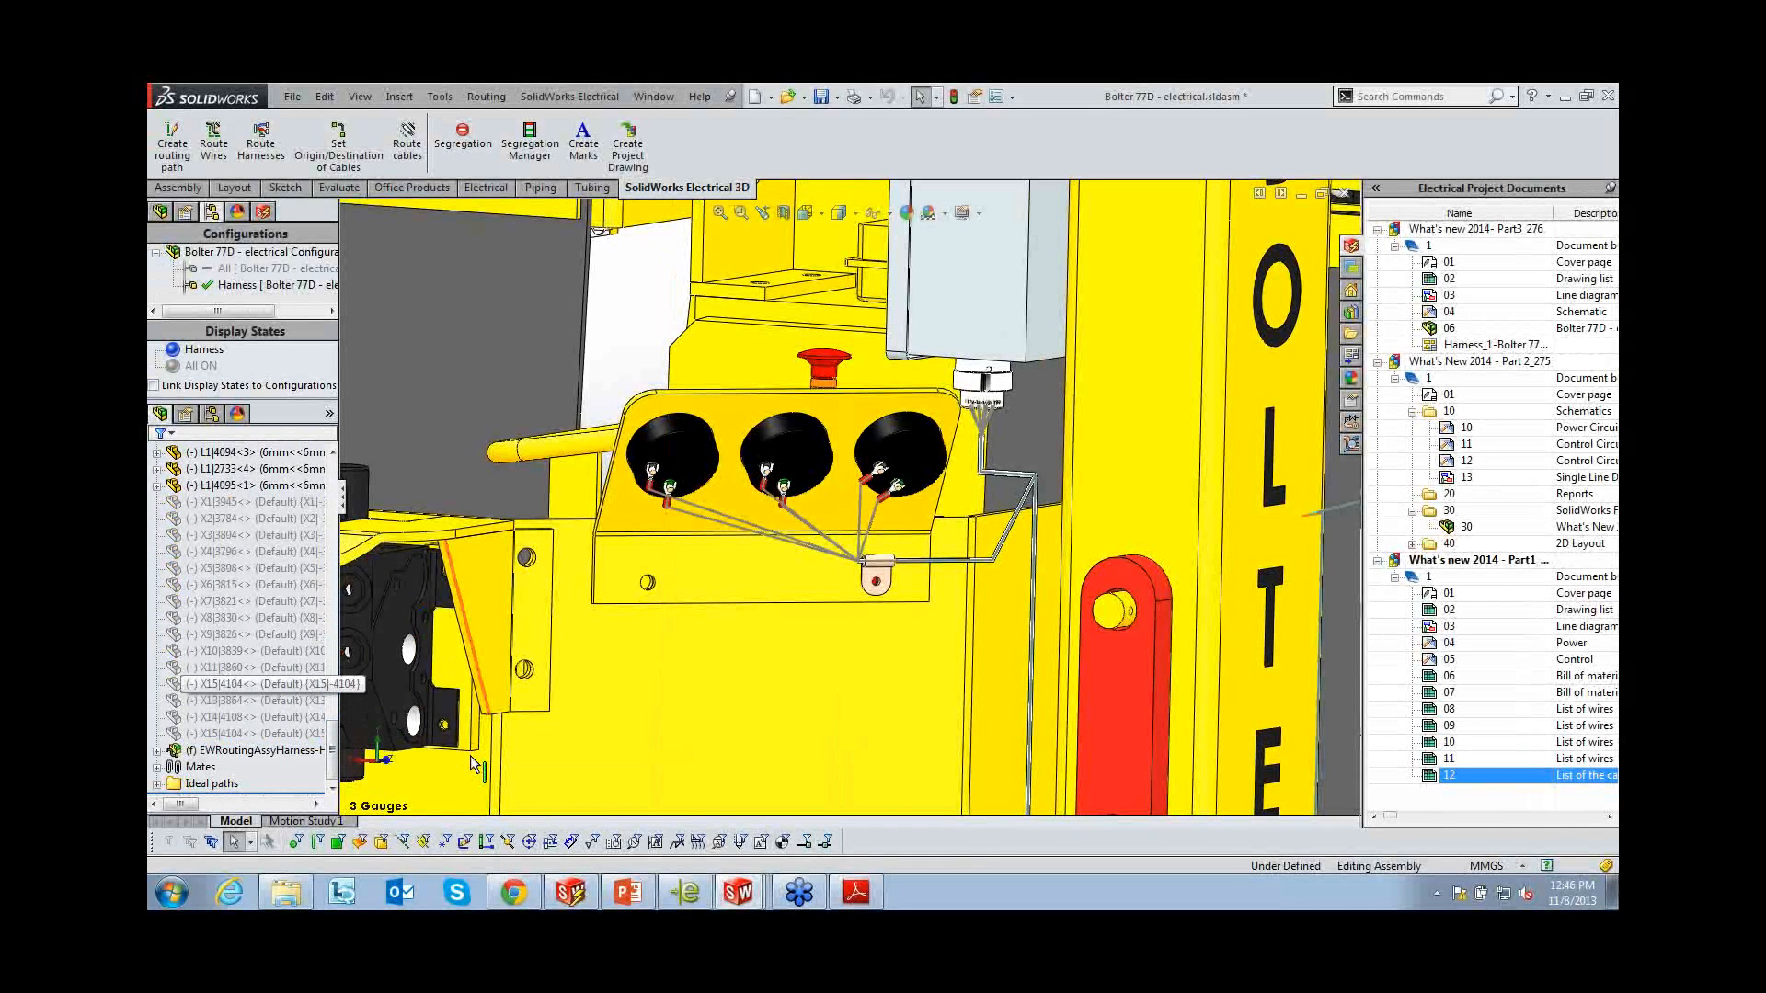
pyautogui.scroll(-3, 853, 510)
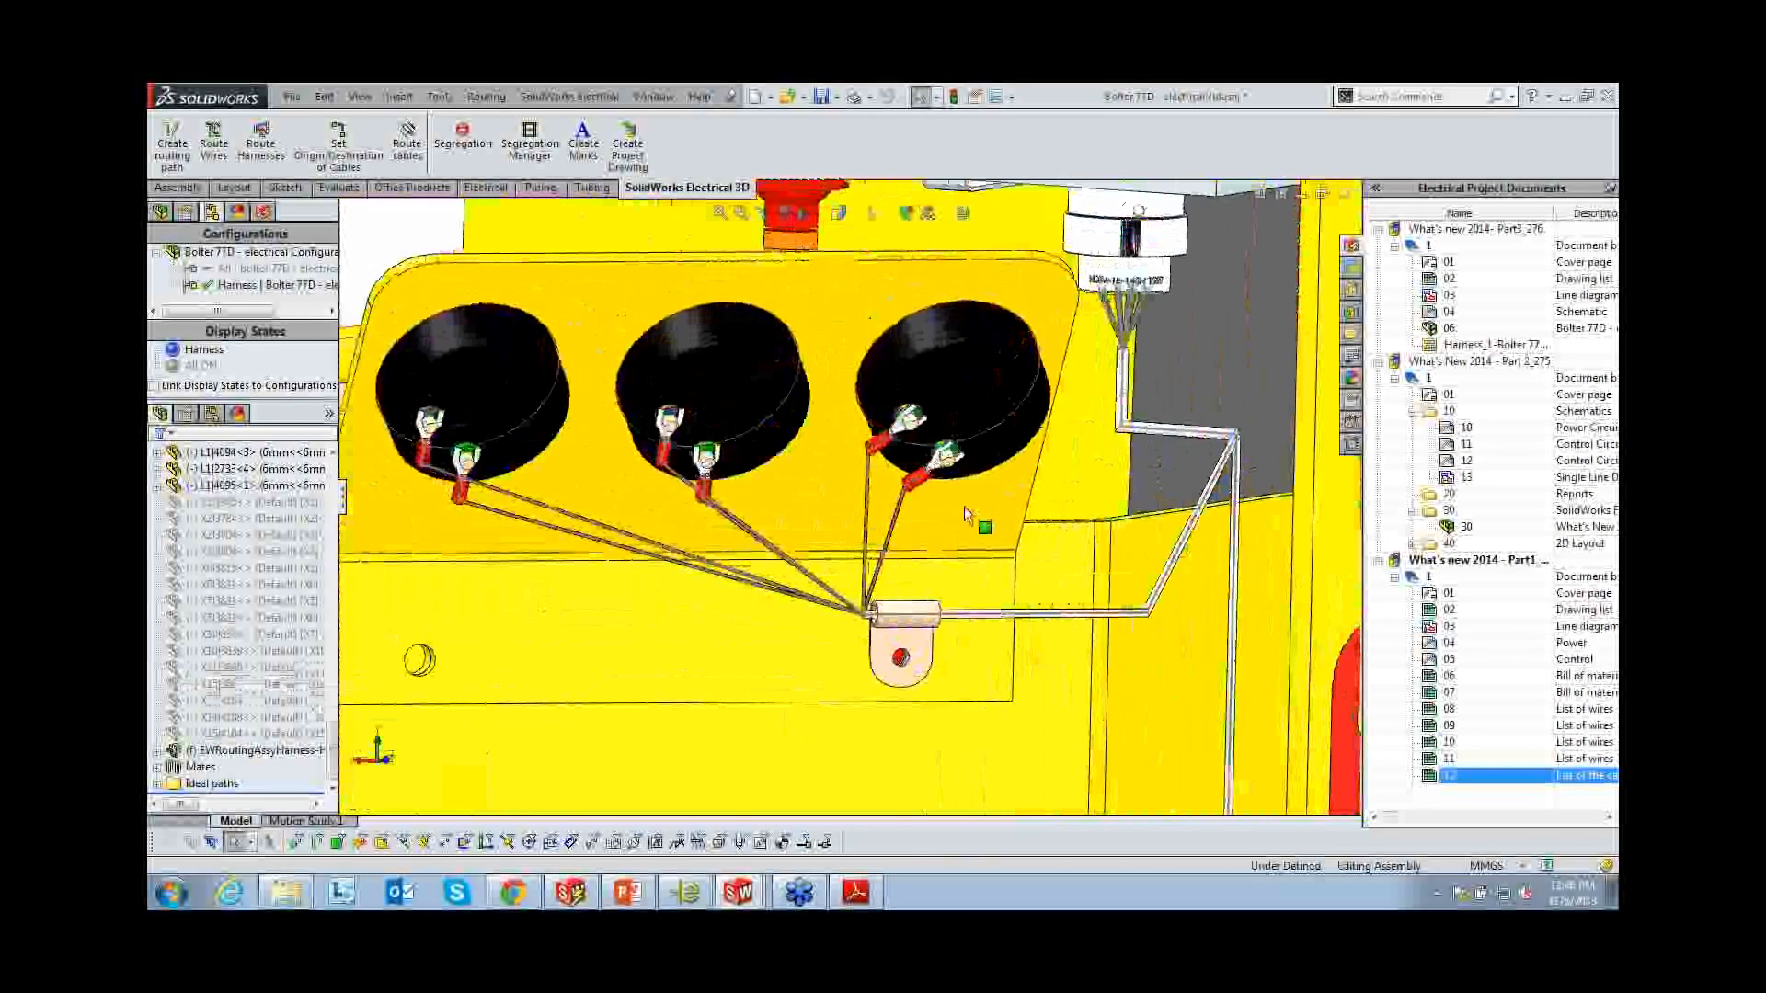
pyautogui.scroll(3, 975, 518)
pyautogui.scroll(-10, 800, 506)
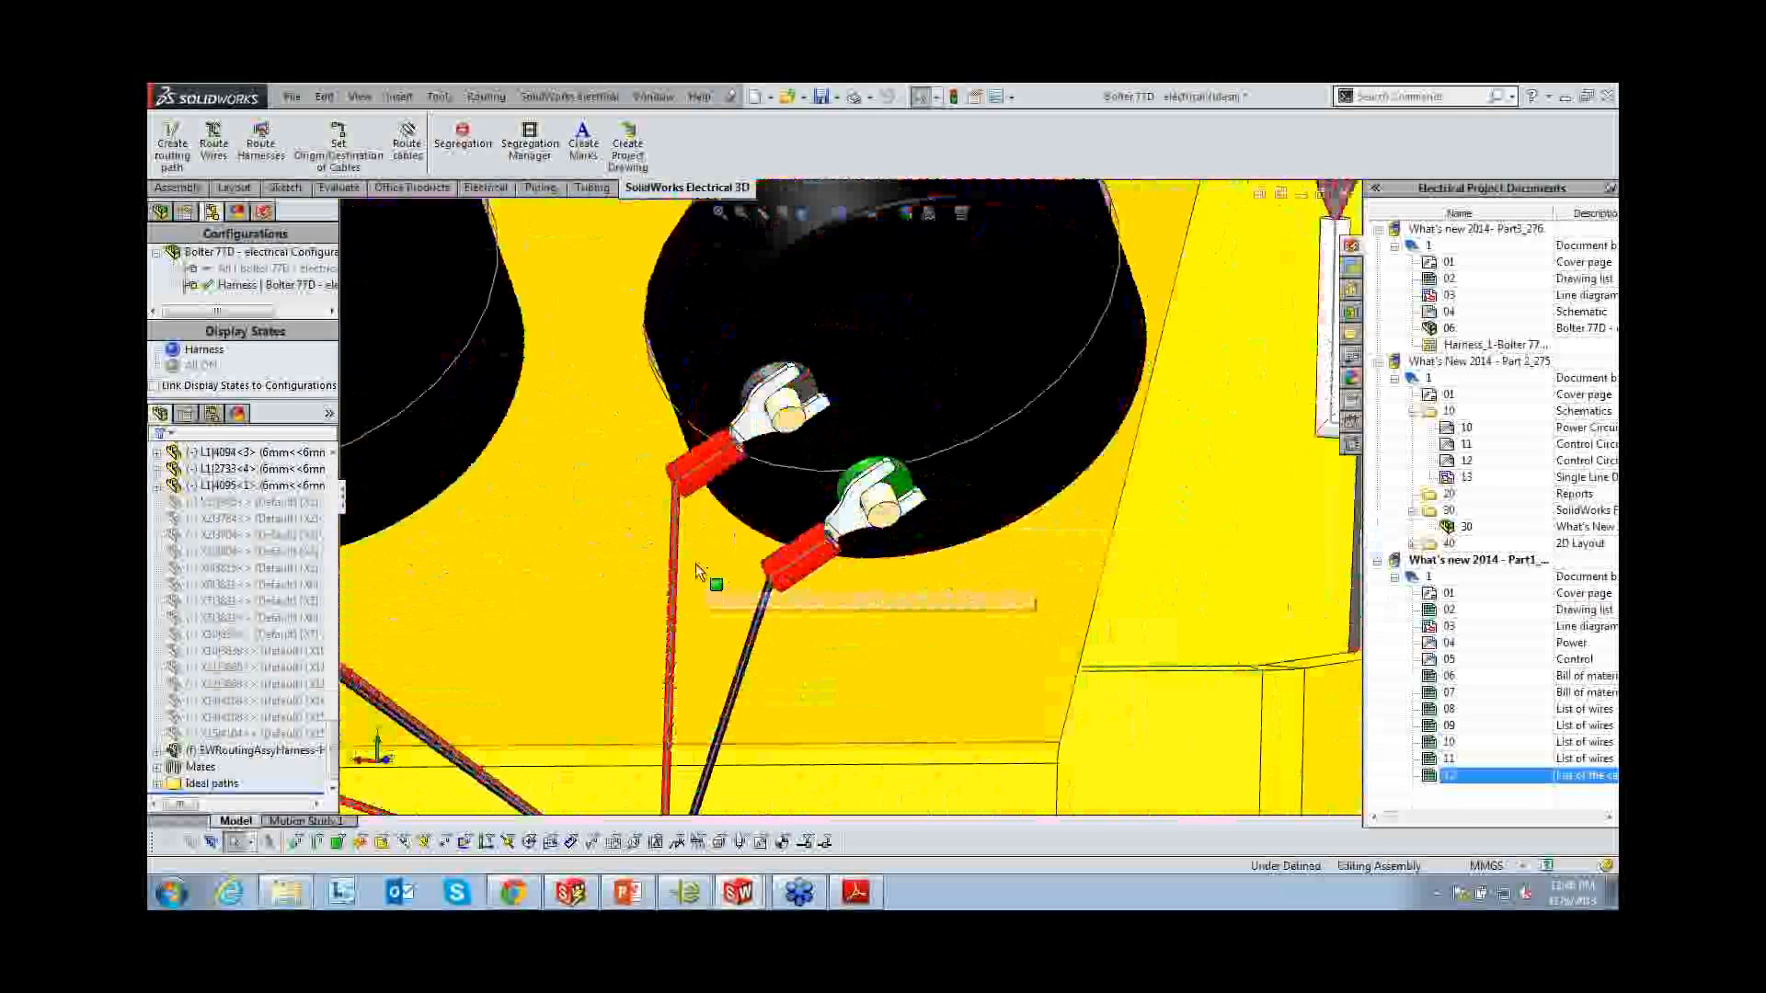
pyautogui.scroll(5, 681, 544)
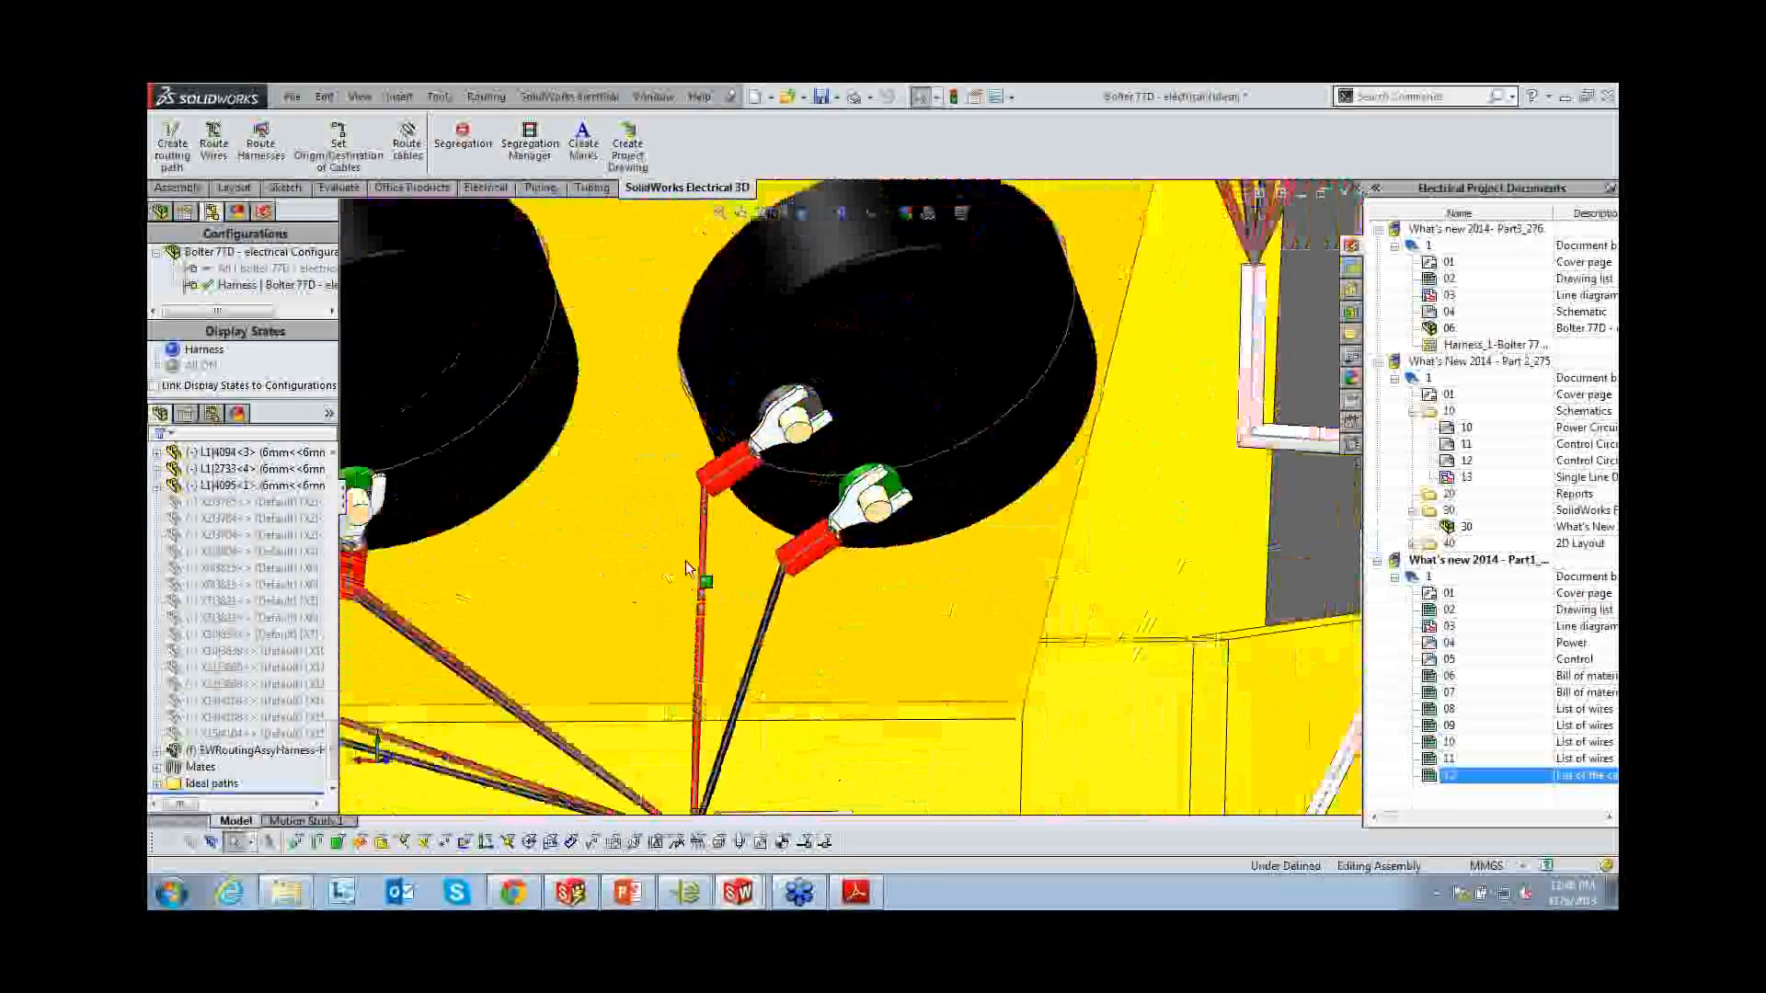
pyautogui.scroll(-5, 743, 533)
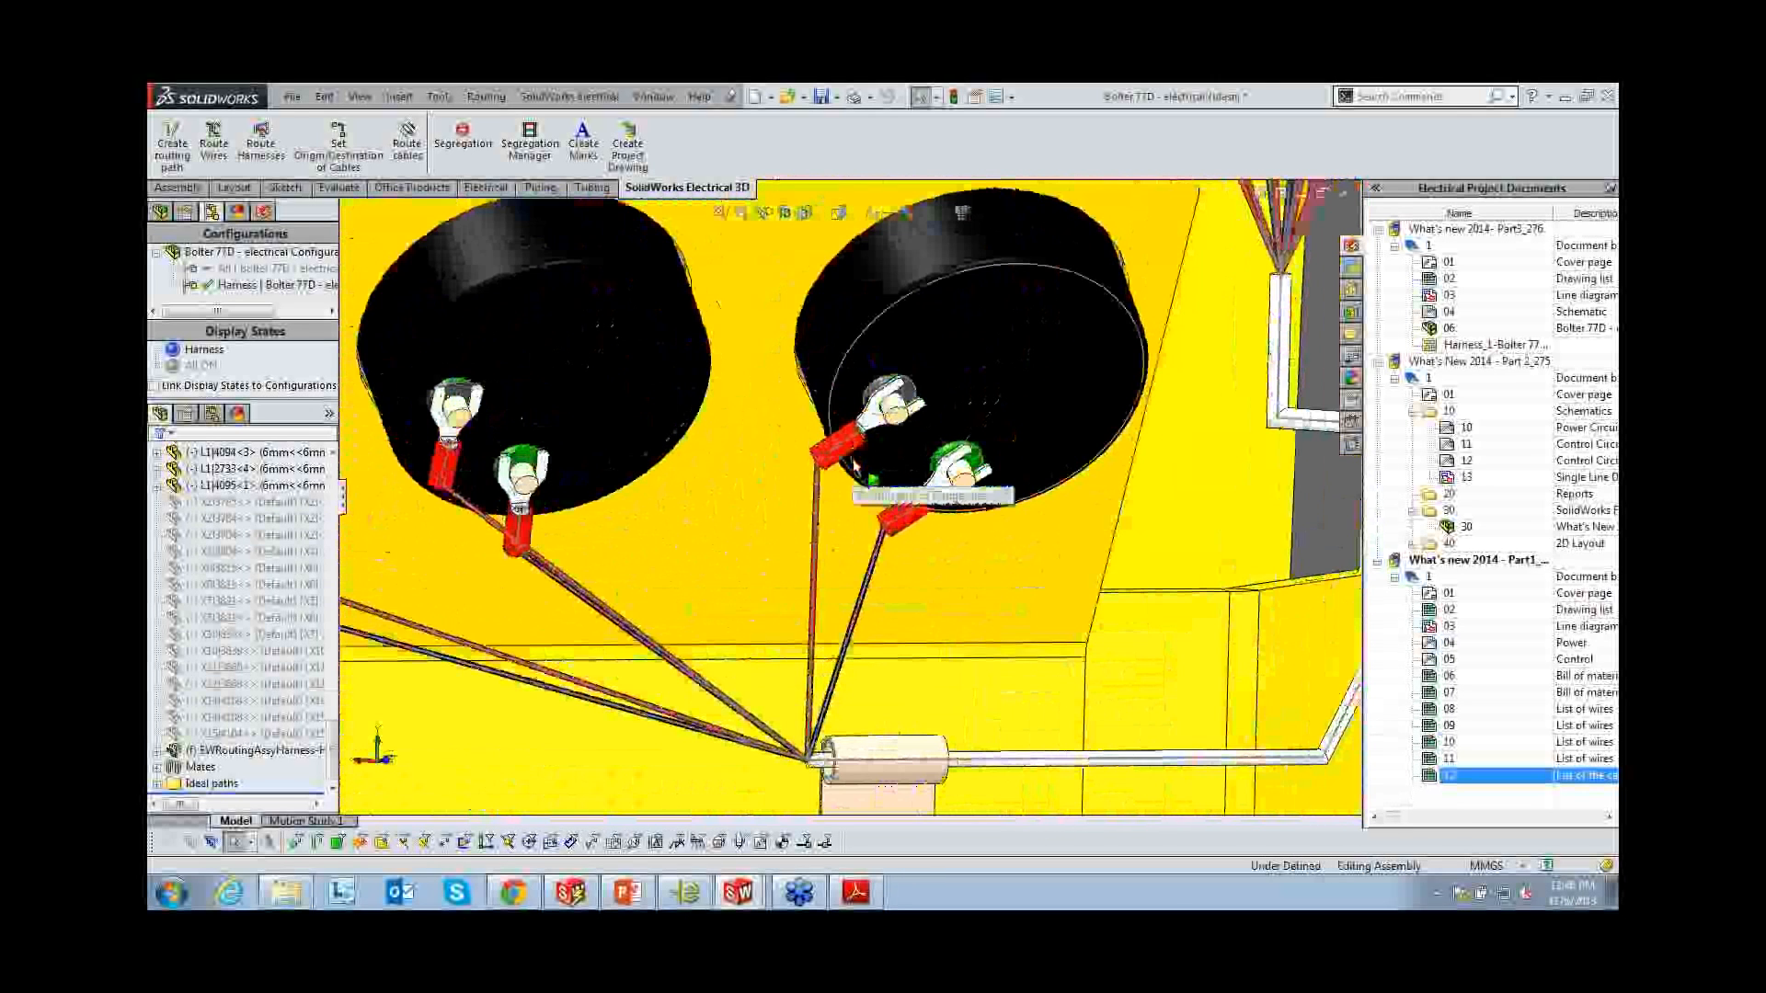
pyautogui.scroll(-3, 850, 463)
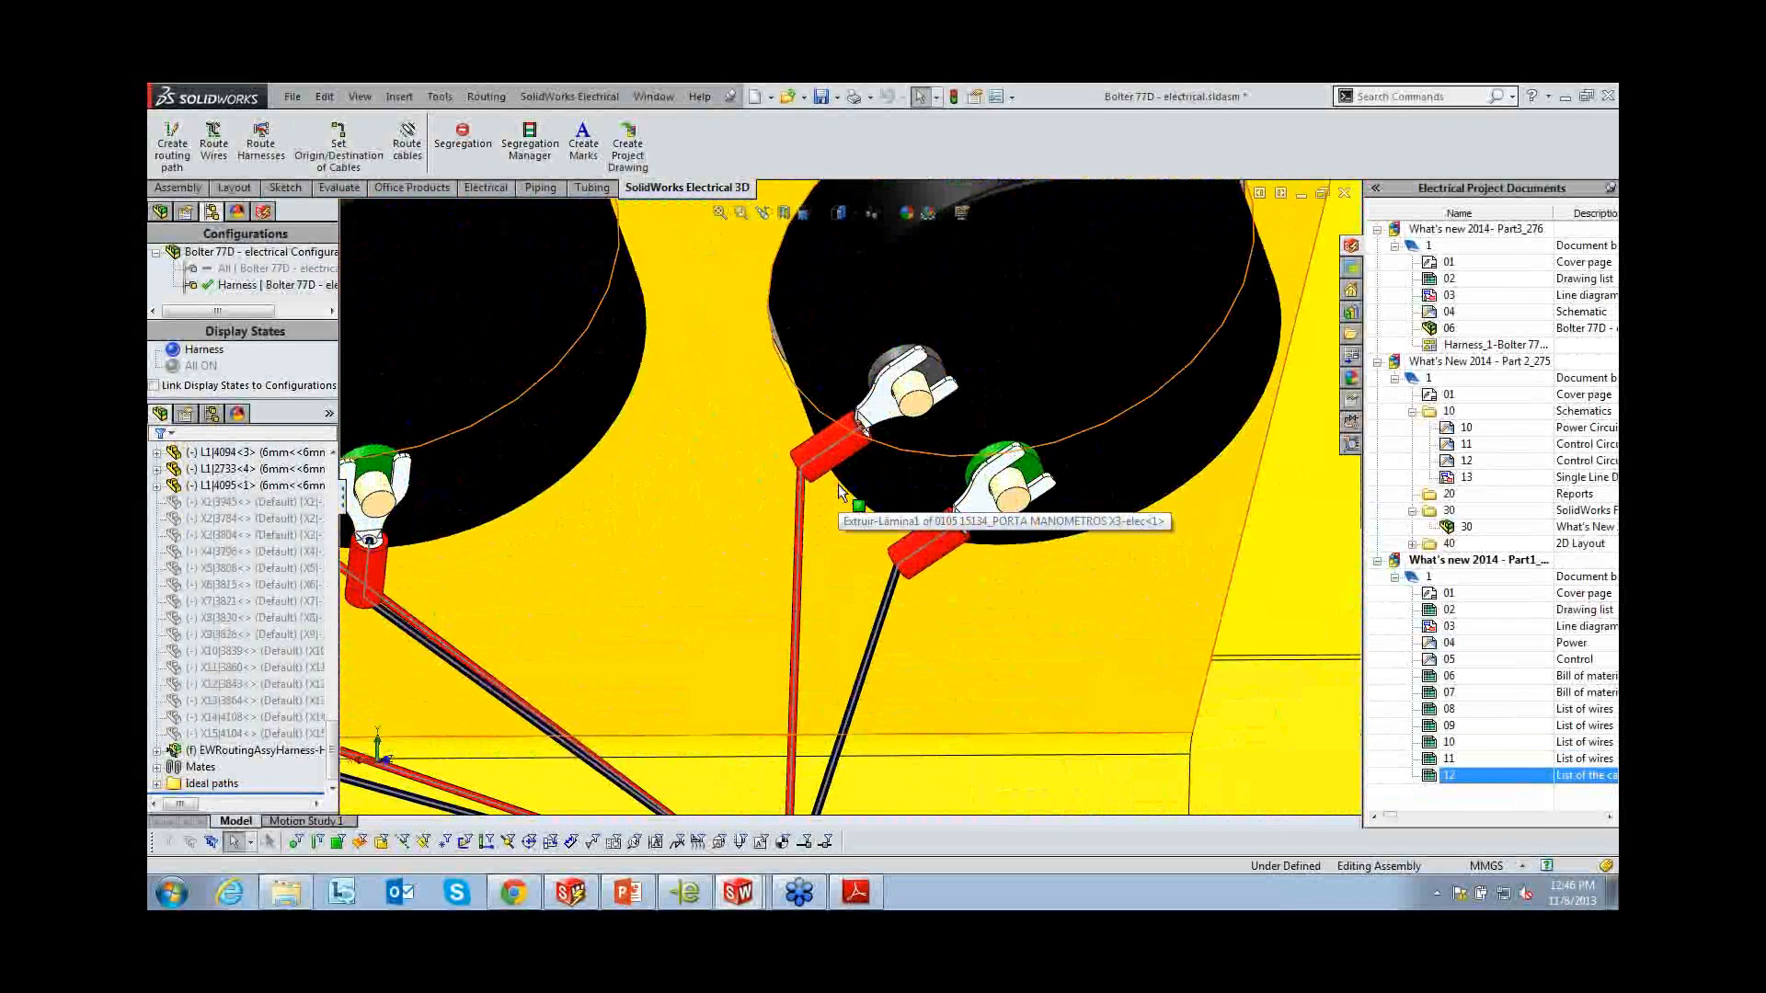
pyautogui.scroll(3, 837, 484)
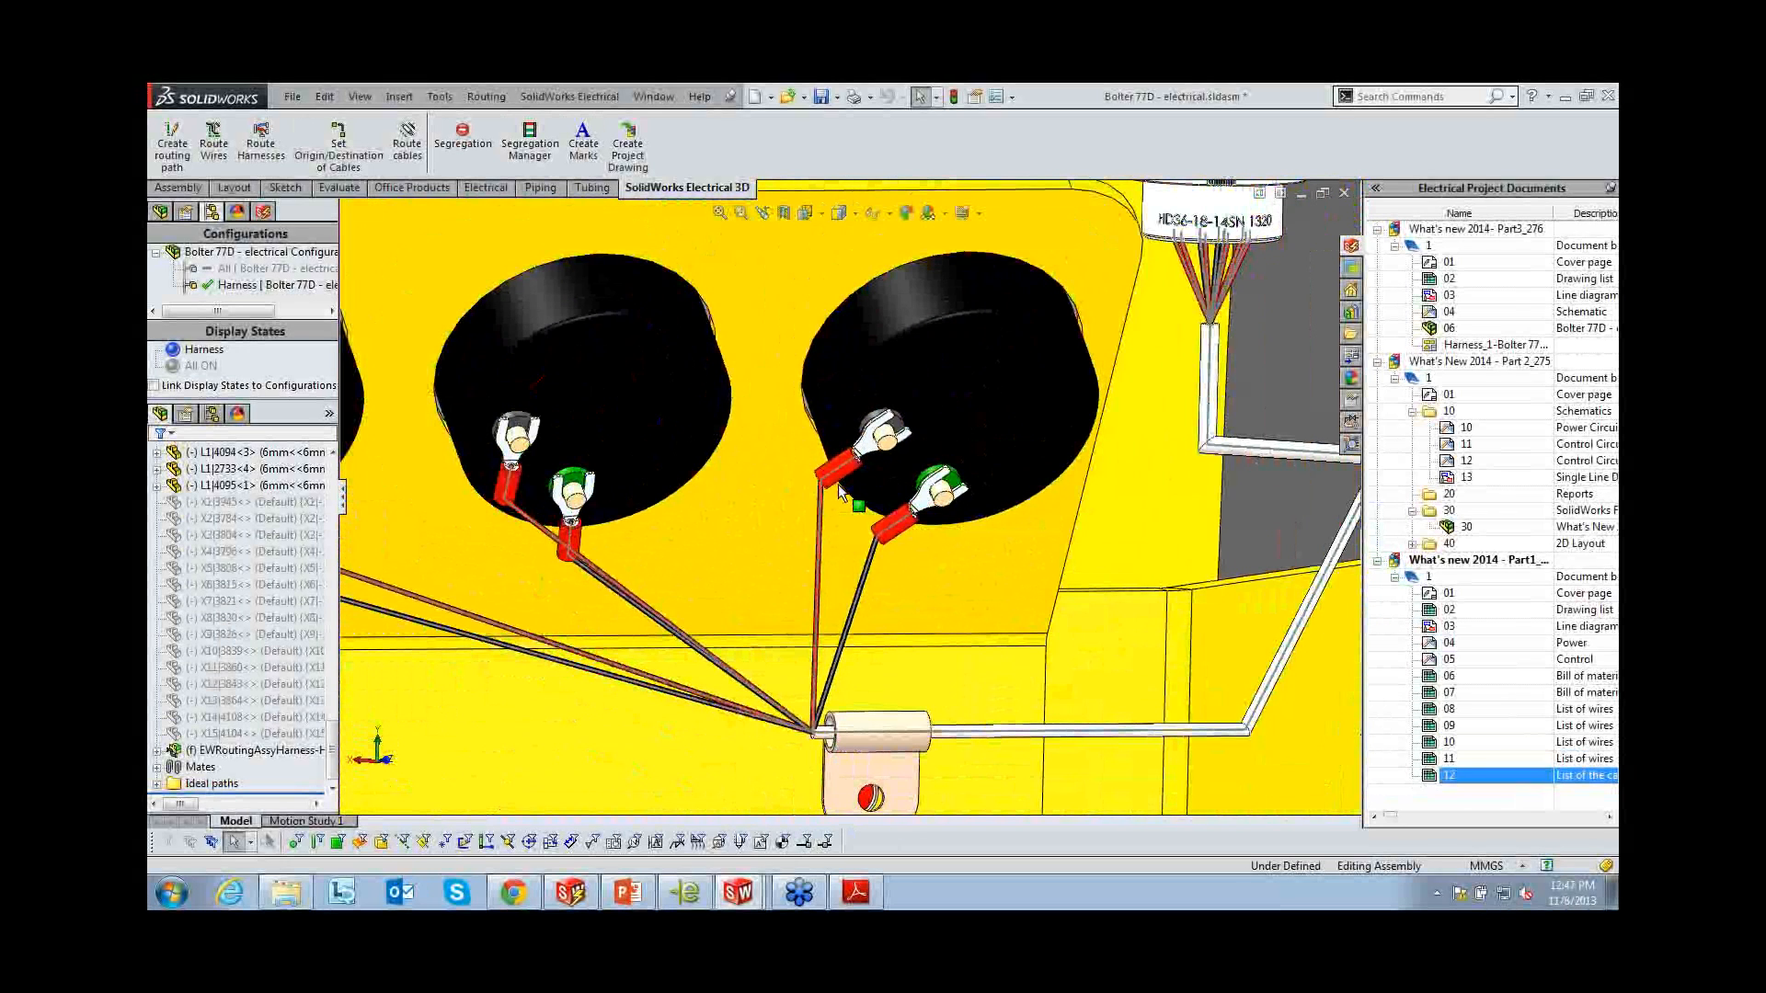
# Edit the harness route and make the red wire's spline tangent to its terminal line at the gauge nearest the round connector
pyautogui.scroll(-5, 837, 483)
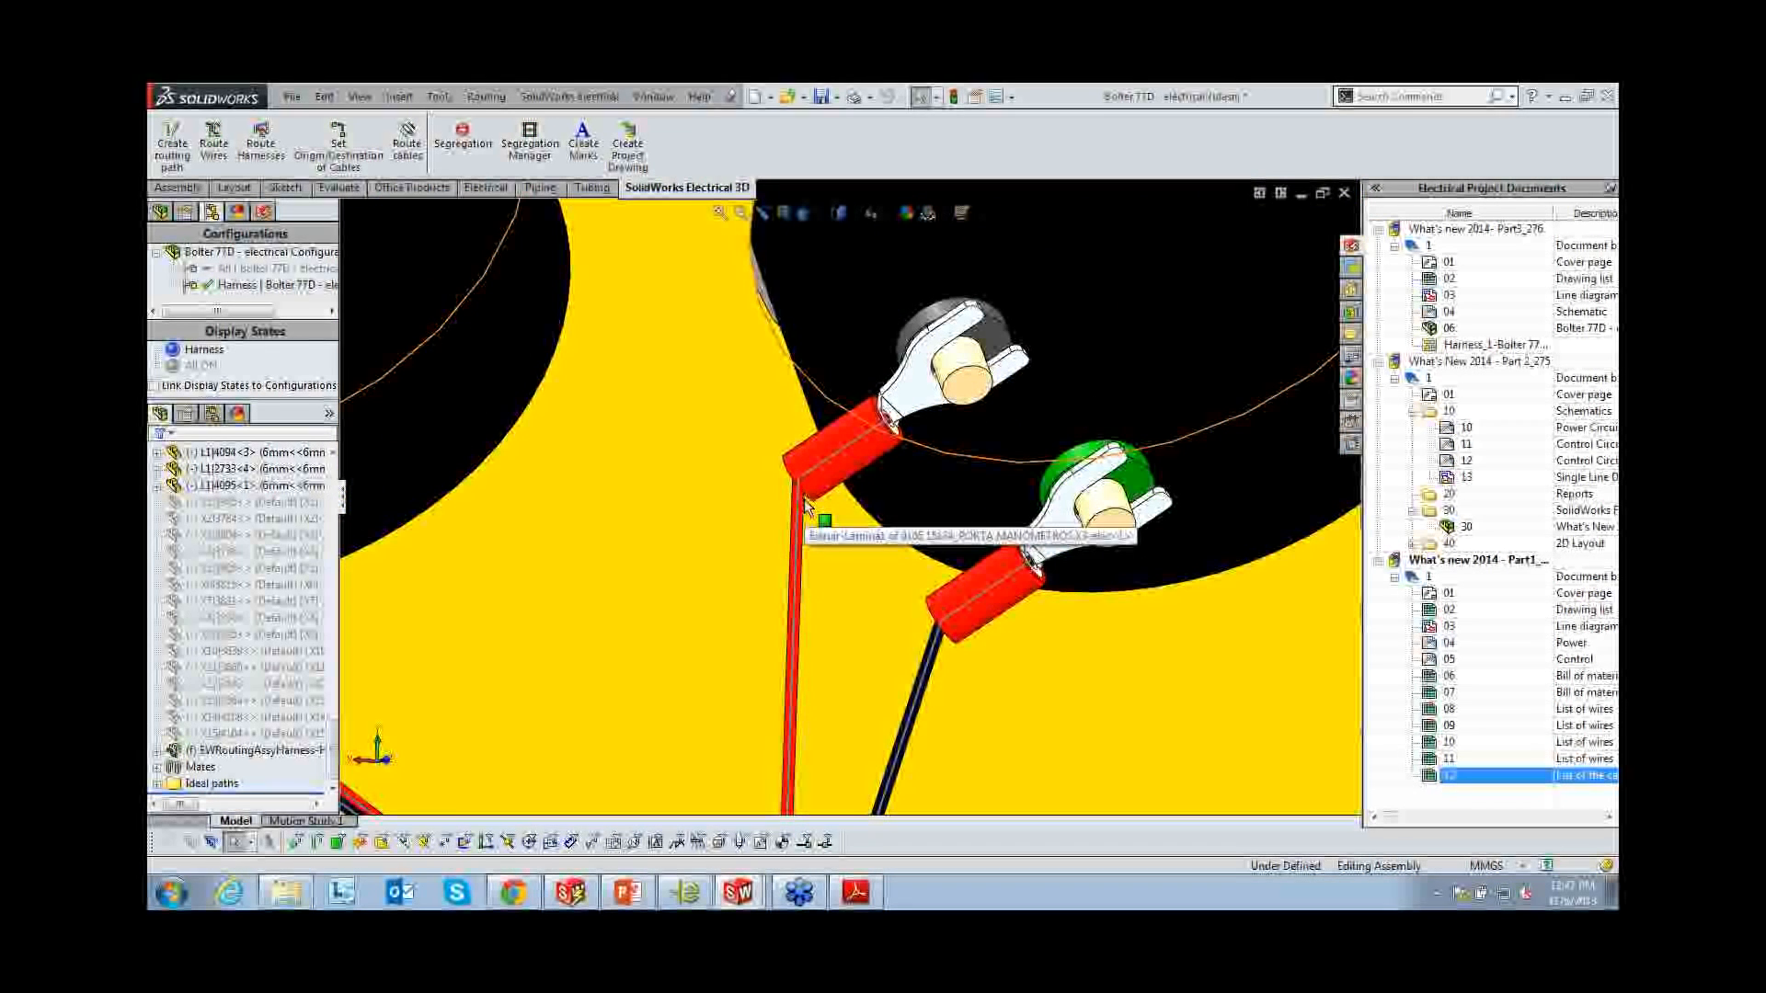
pyautogui.rightClick(795, 500)
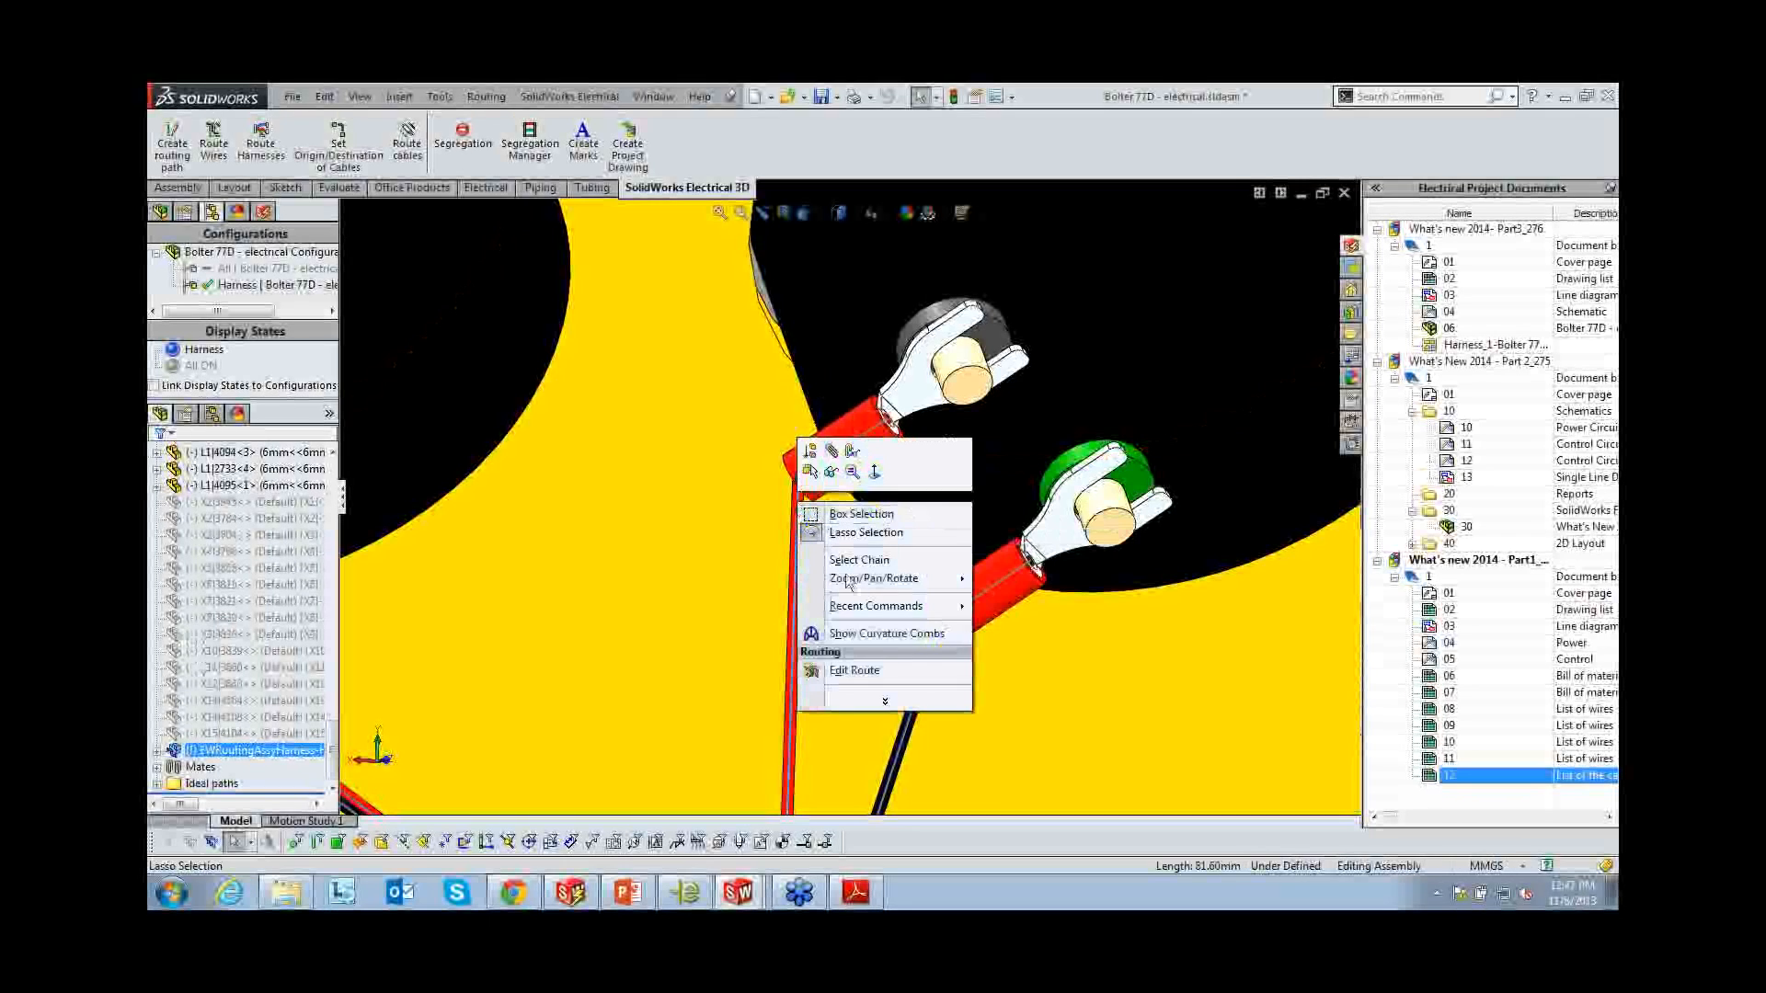
pyautogui.click(860, 670)
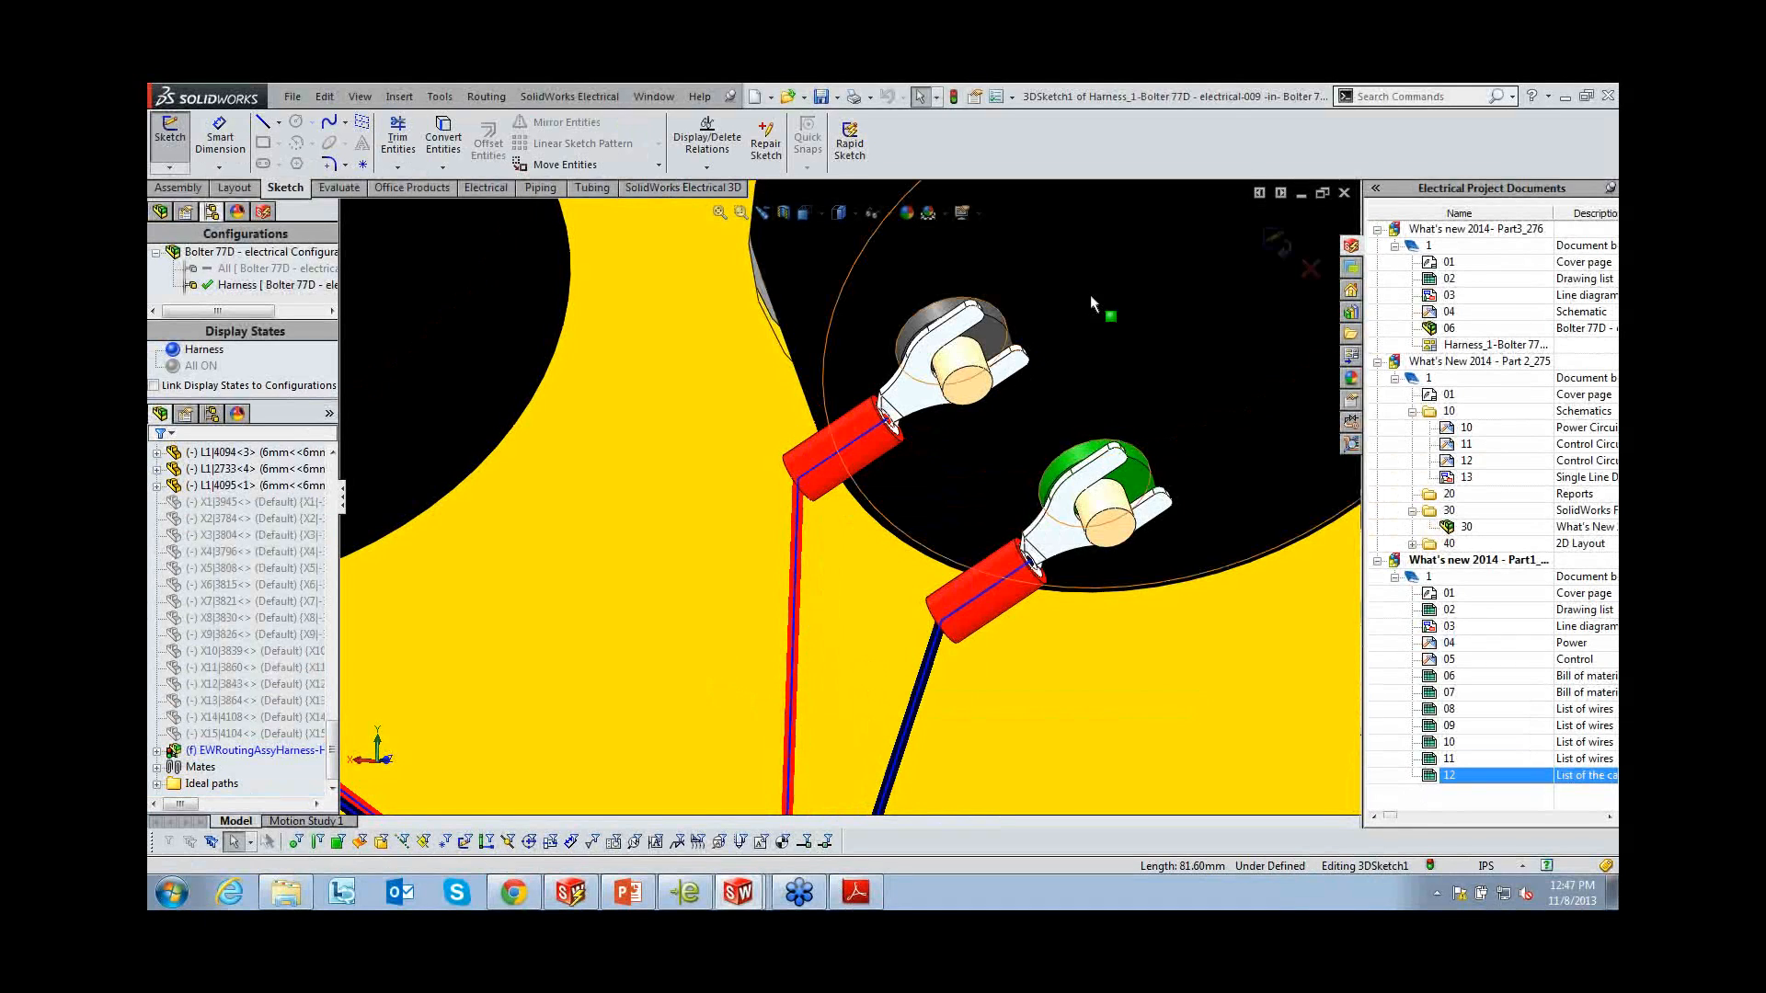
pyautogui.click(797, 479)
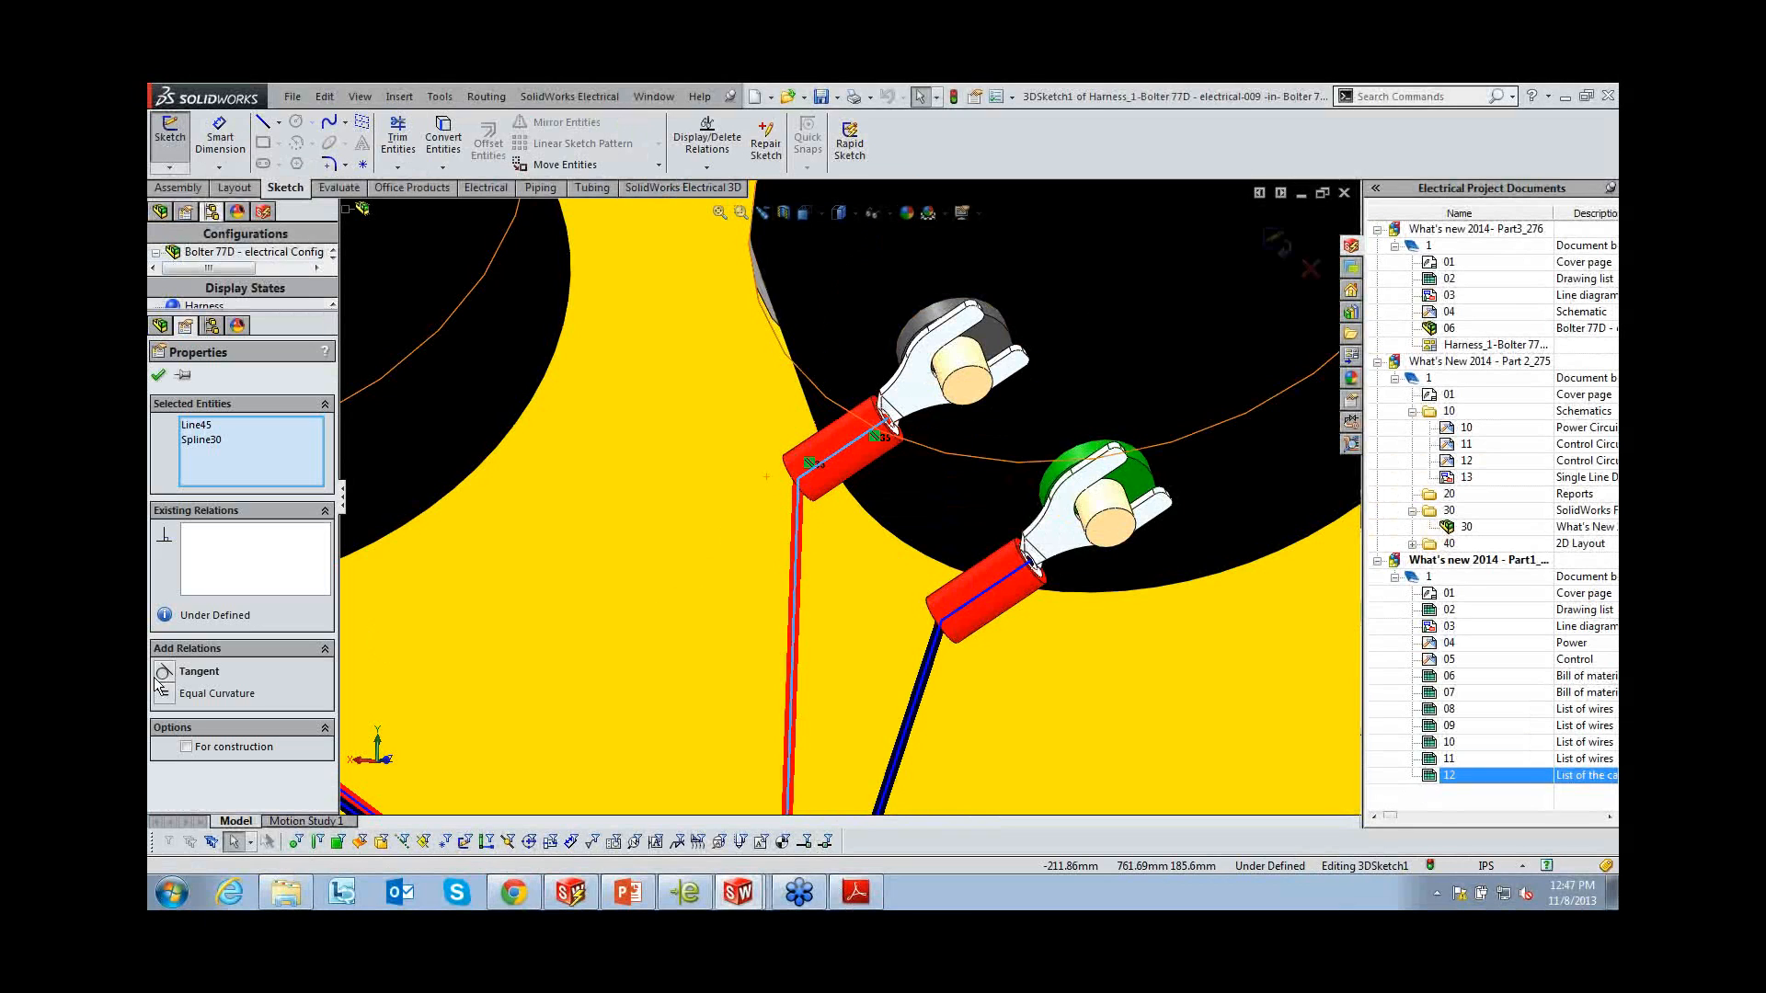
pyautogui.click(163, 672)
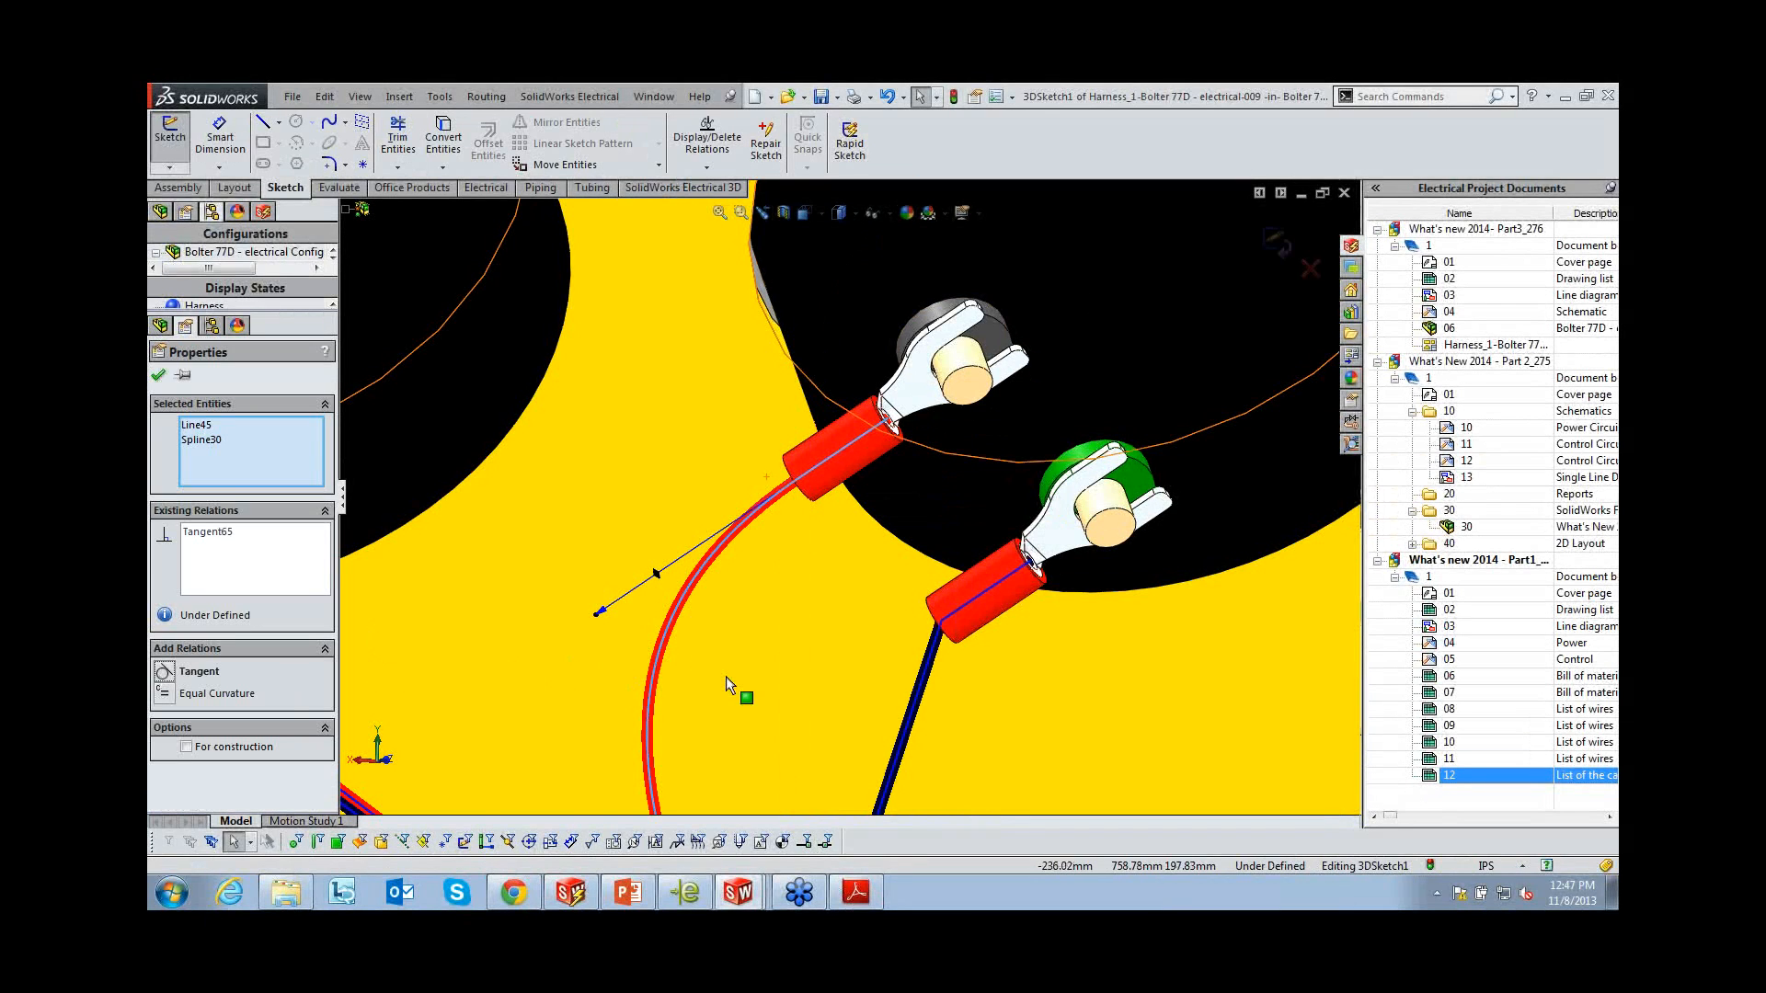
pyautogui.click(158, 374)
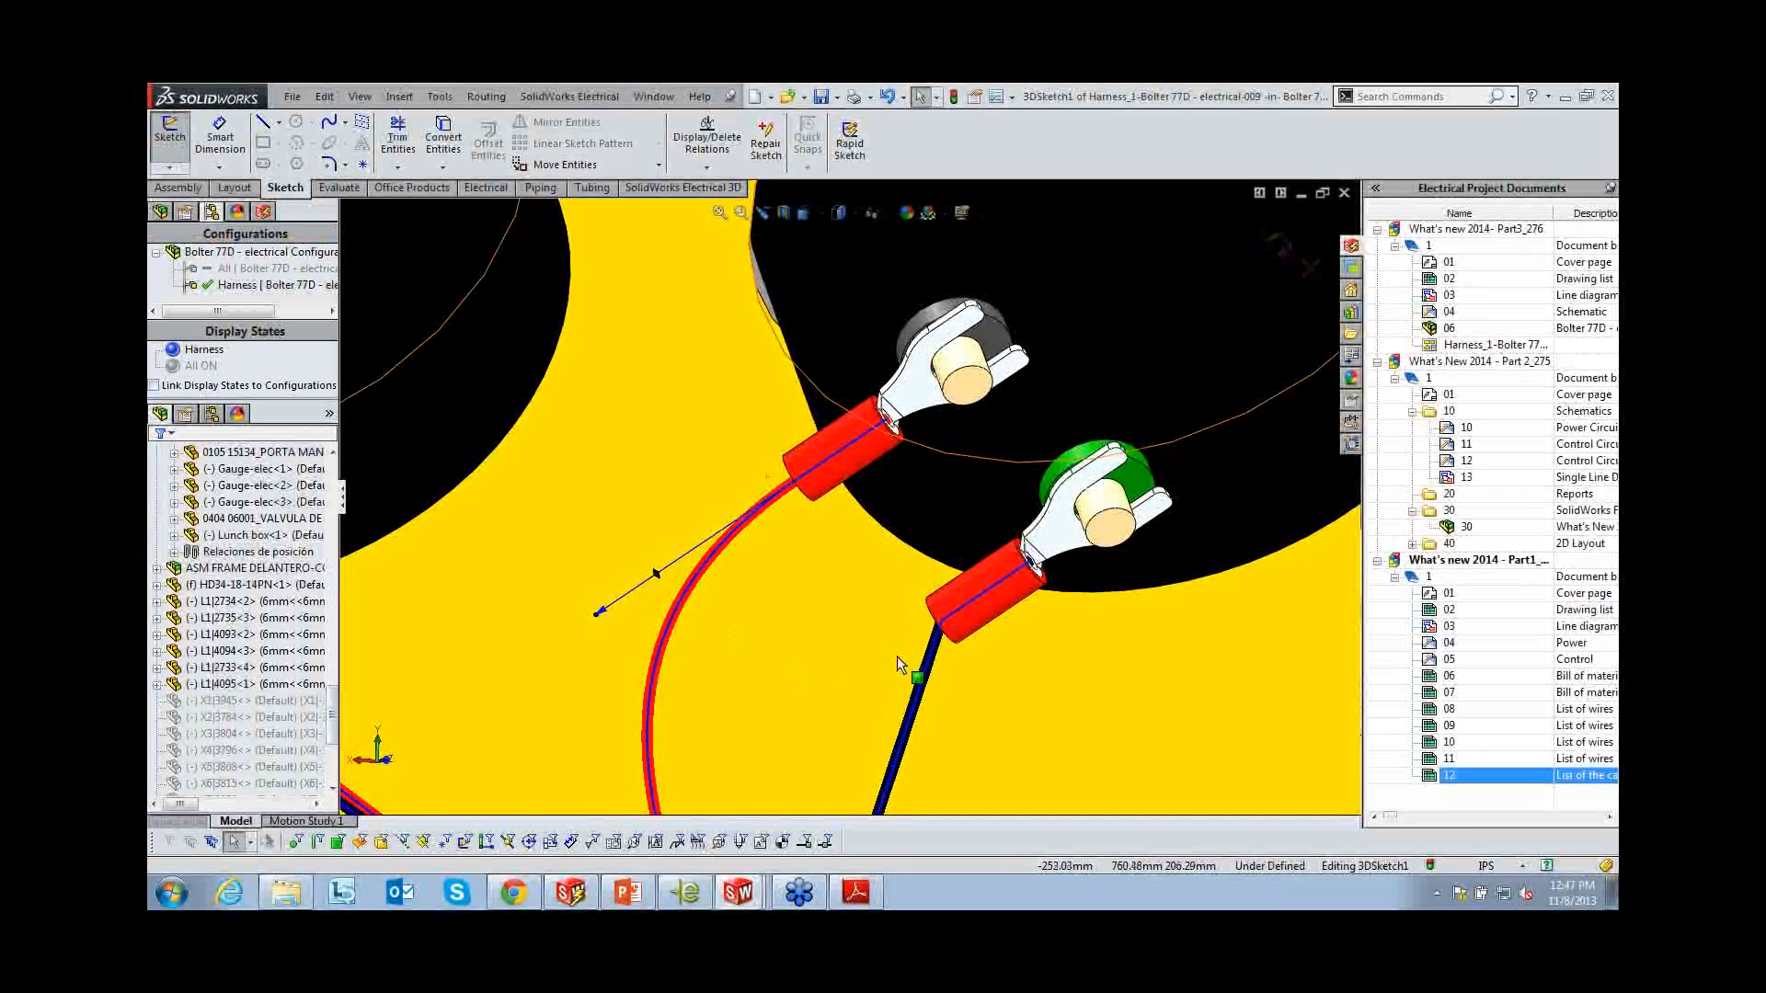
# Make the black wire's spline tangent to its terminal line at the same gauge and exit the route sketch
pyautogui.click(971, 602)
pyautogui.keyDown('ctrl'); pyautogui.click(924, 670); pyautogui.keyUp('ctrl')
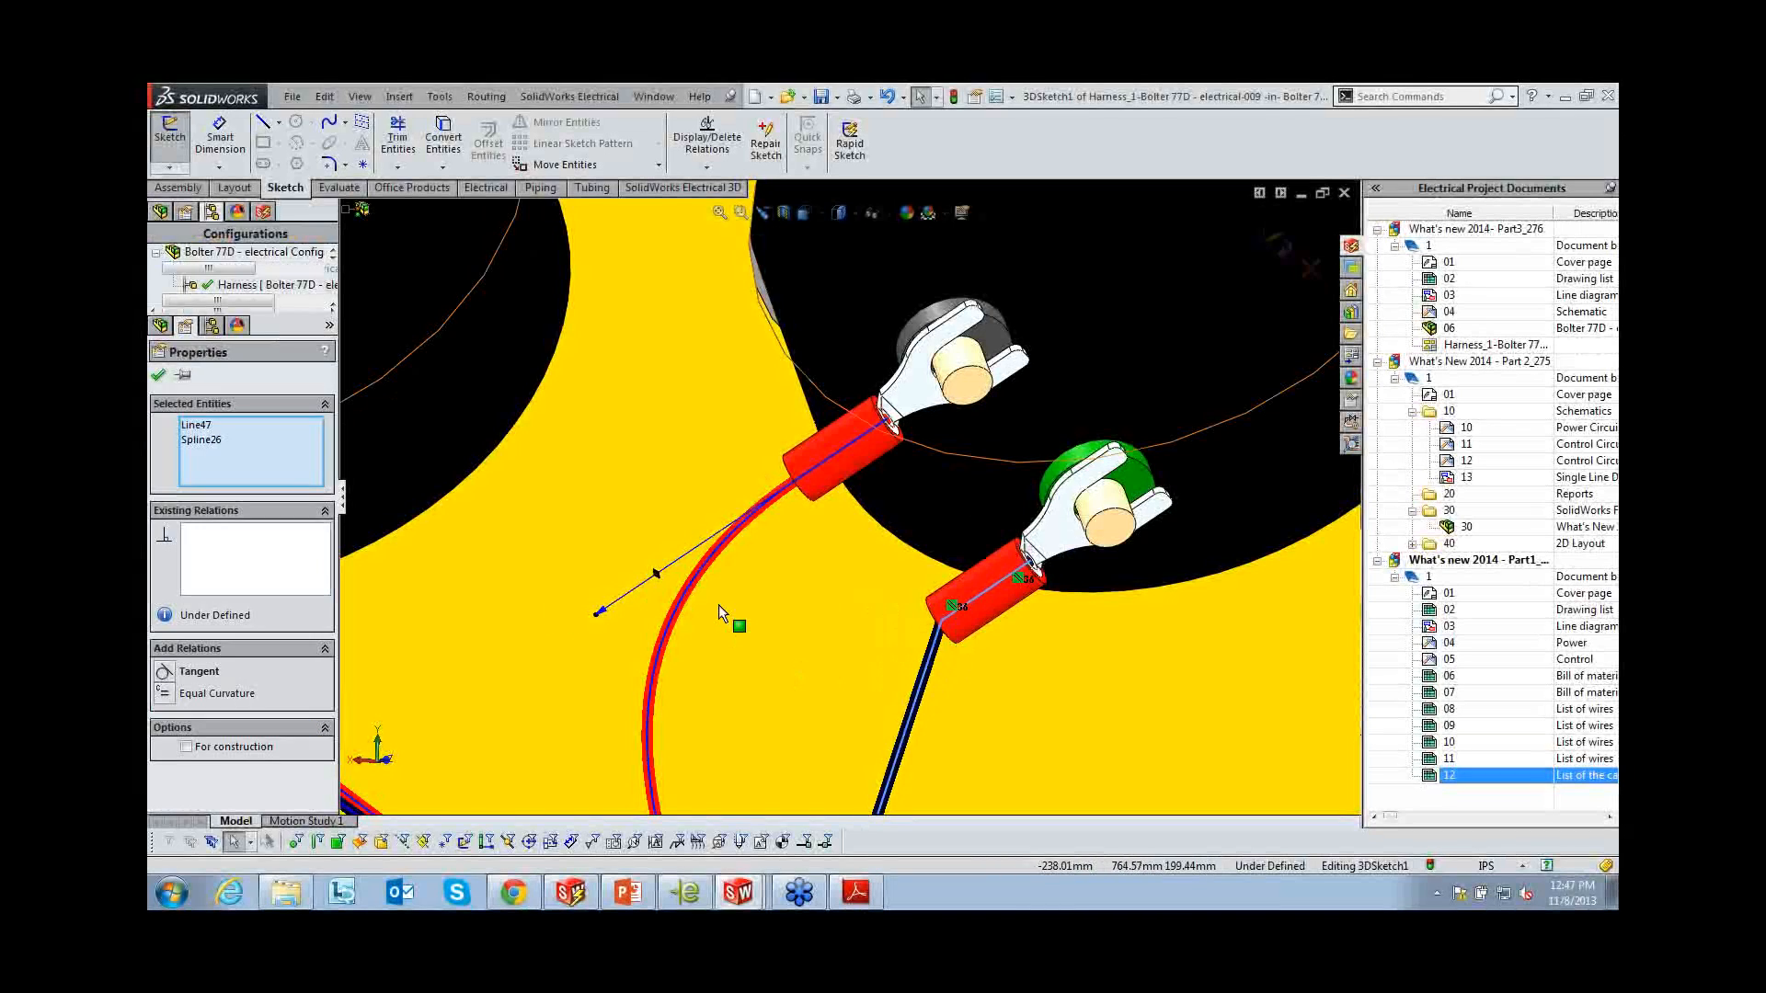
pyautogui.click(164, 672)
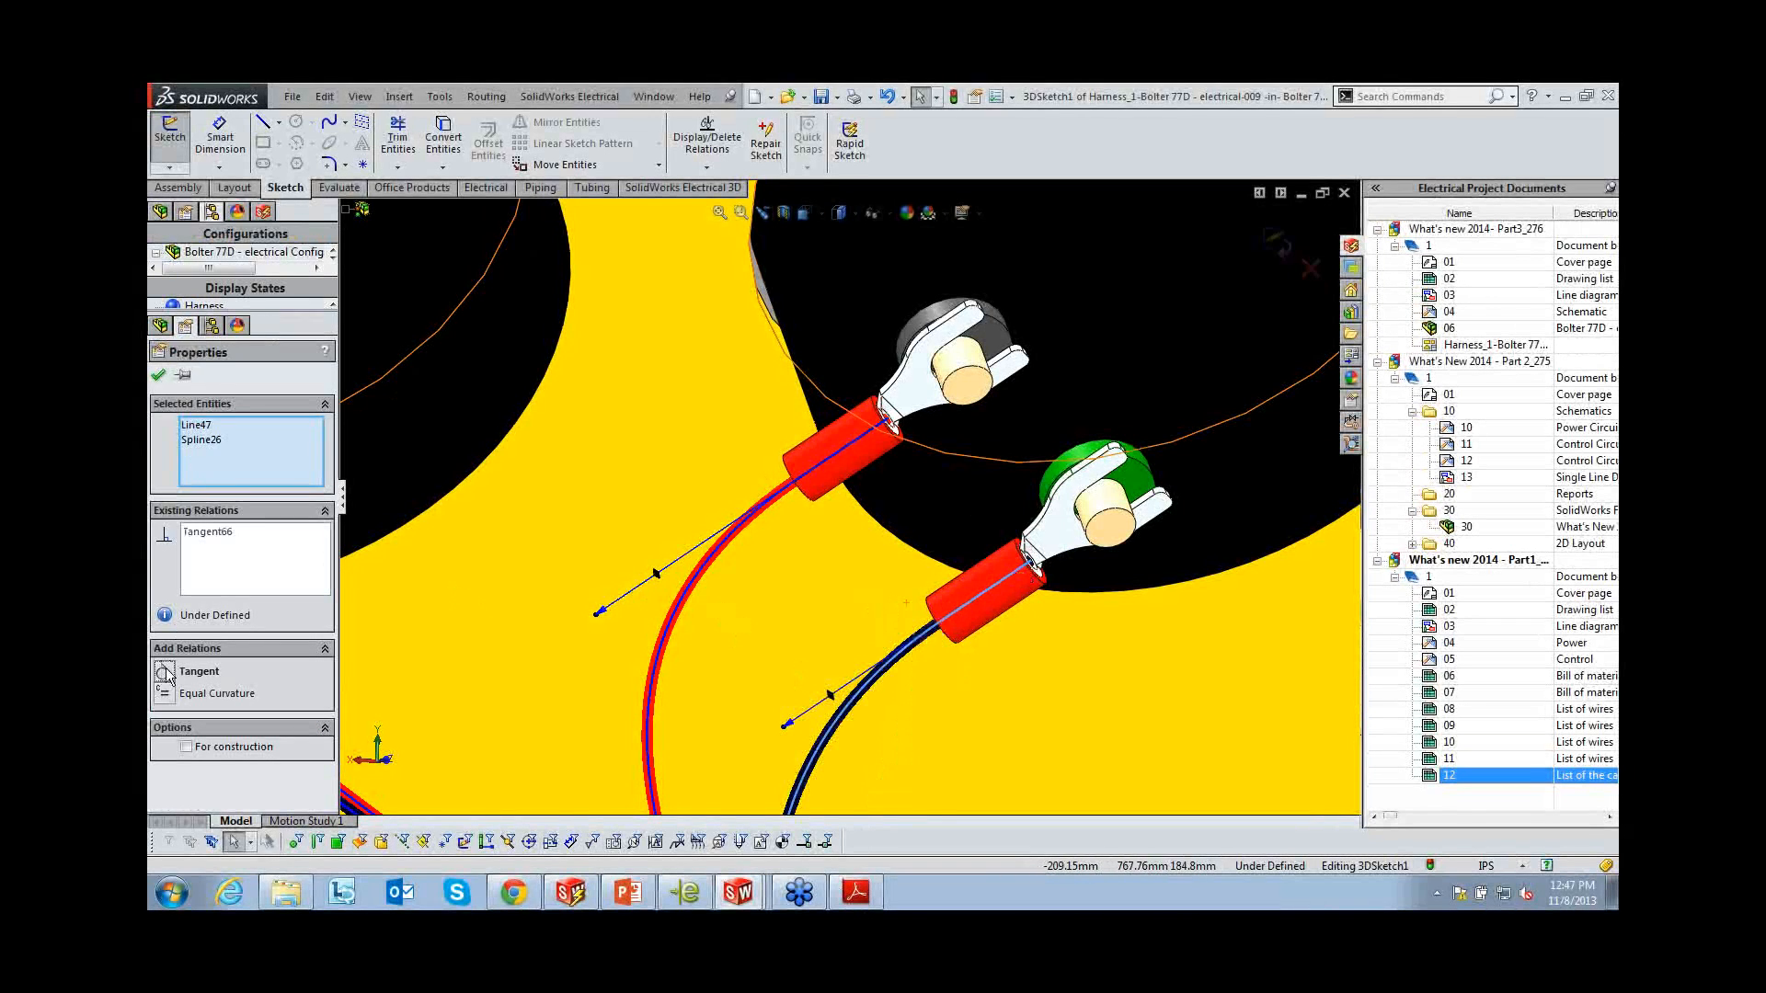
pyautogui.click(158, 375)
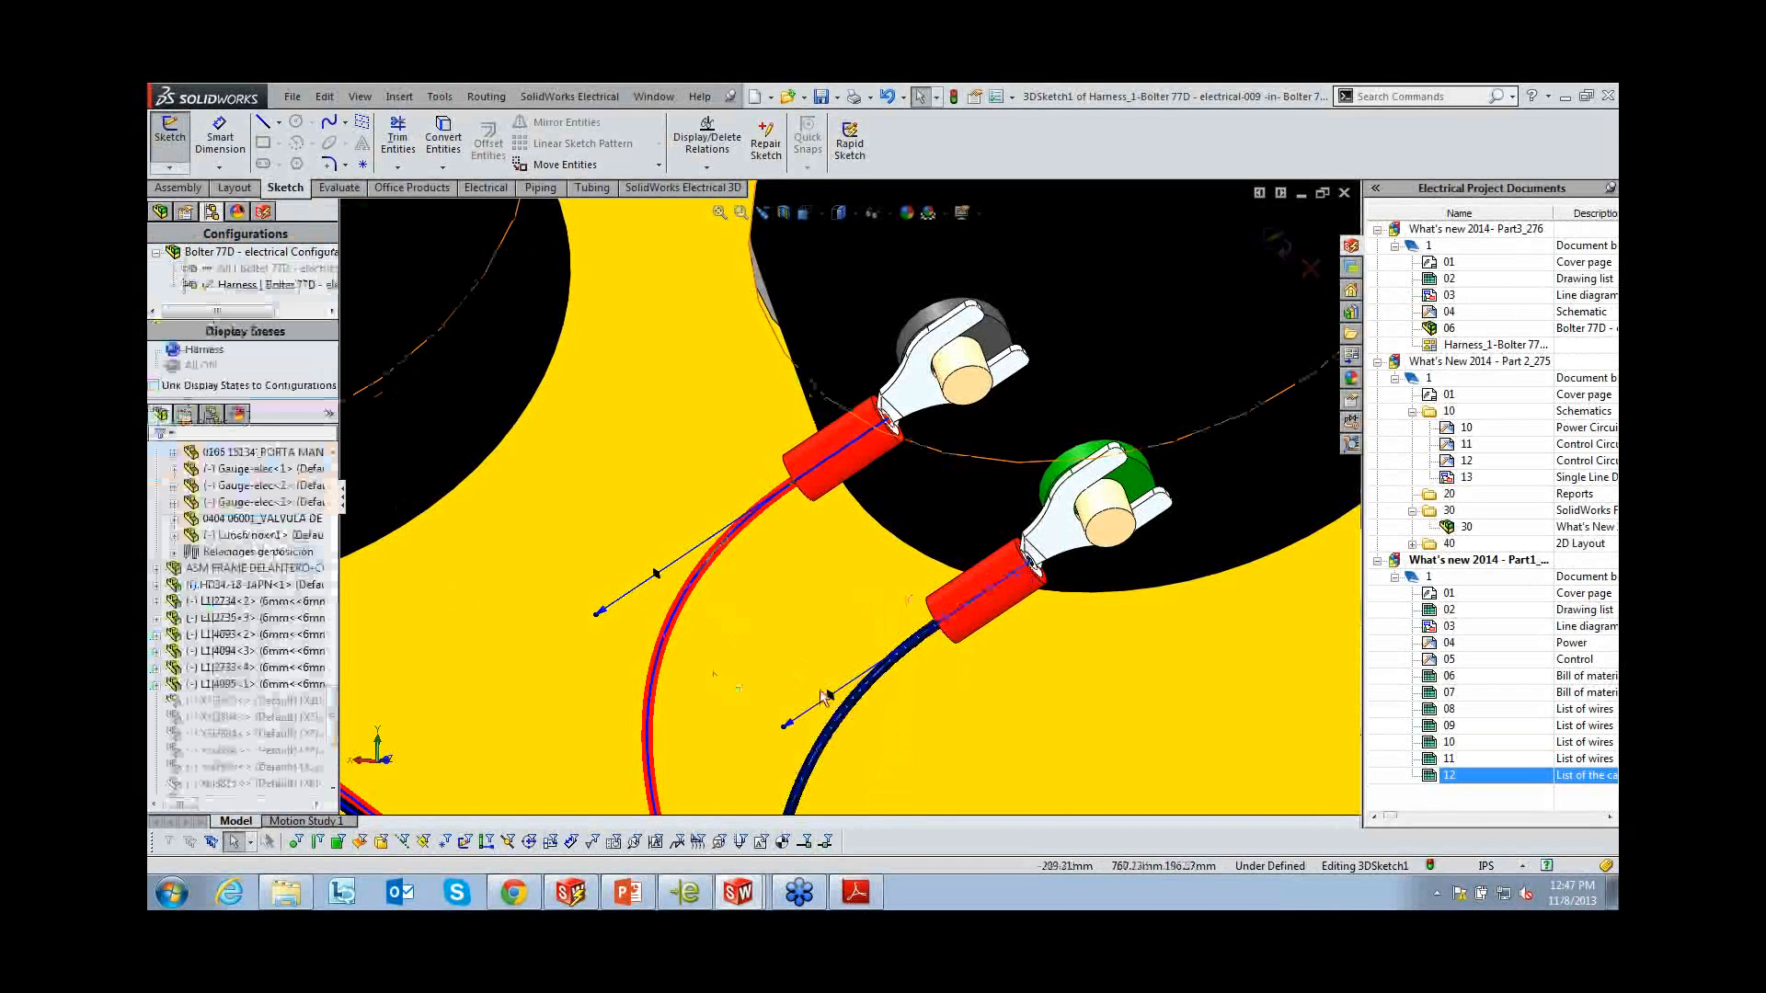
pyautogui.scroll(1, 821, 690)
pyautogui.scroll(1, 821, 689)
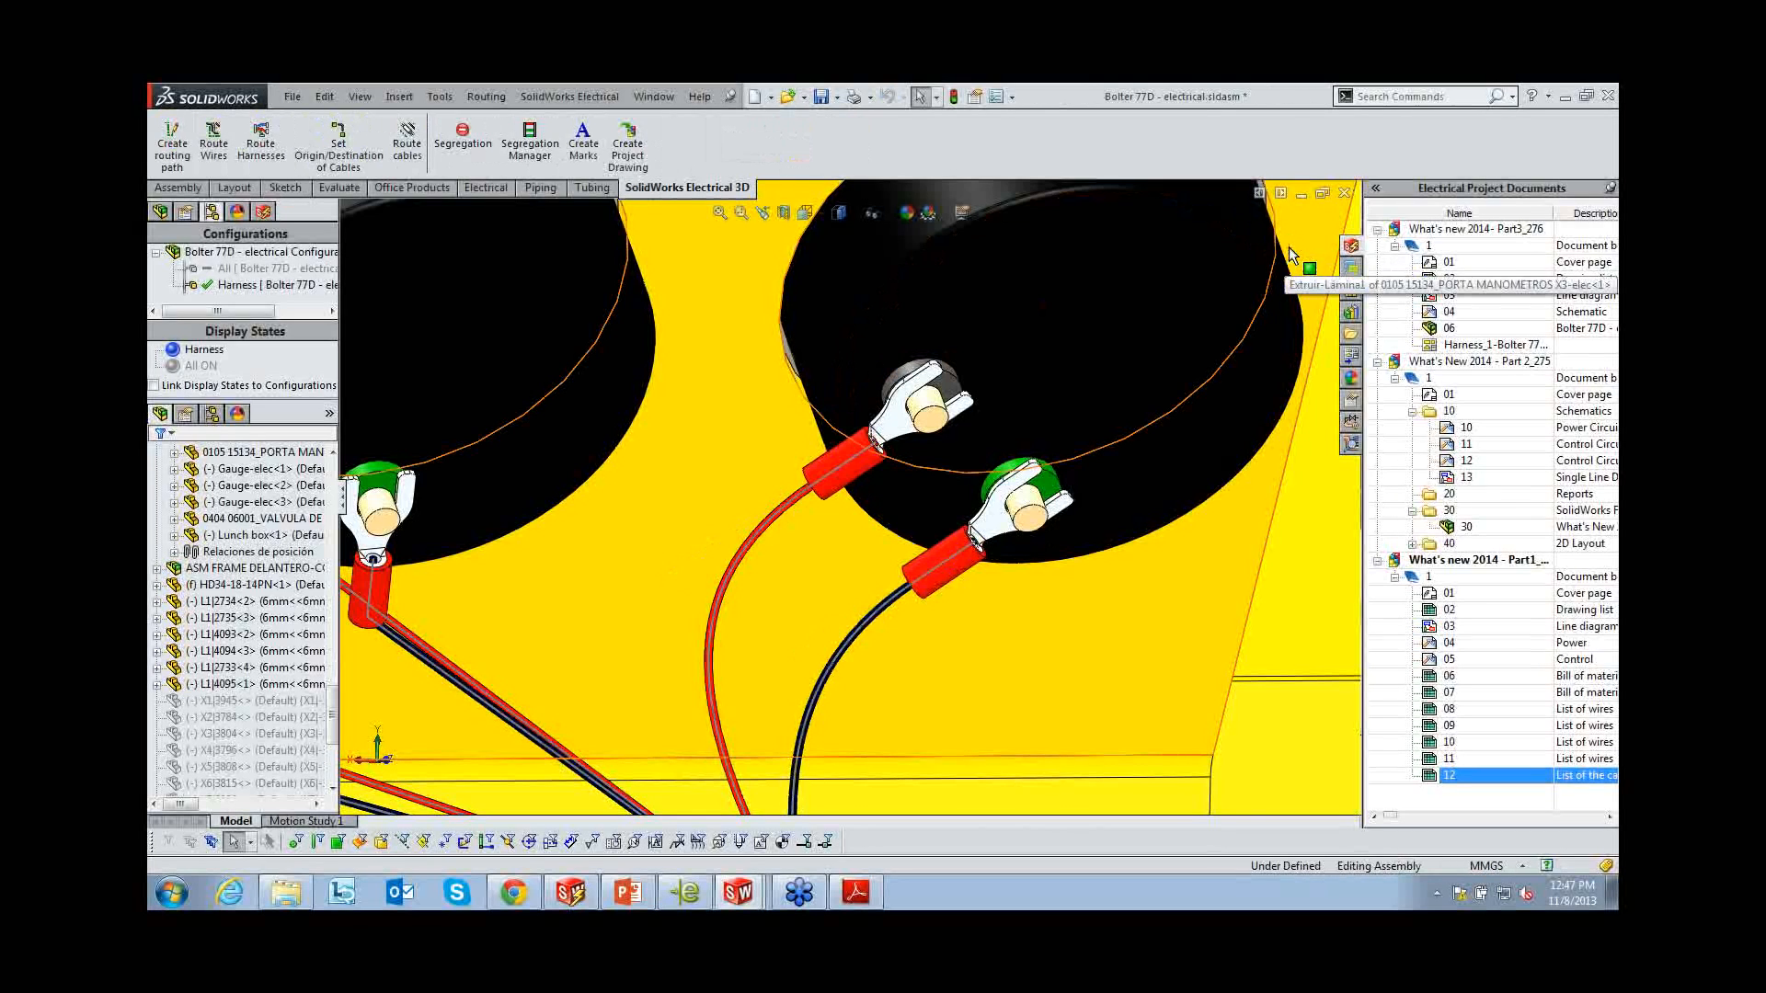
# Find the Flatten Route command and flatten the harness using the Annotation type with 3D connectors displayed
pyautogui.click(1407, 96)
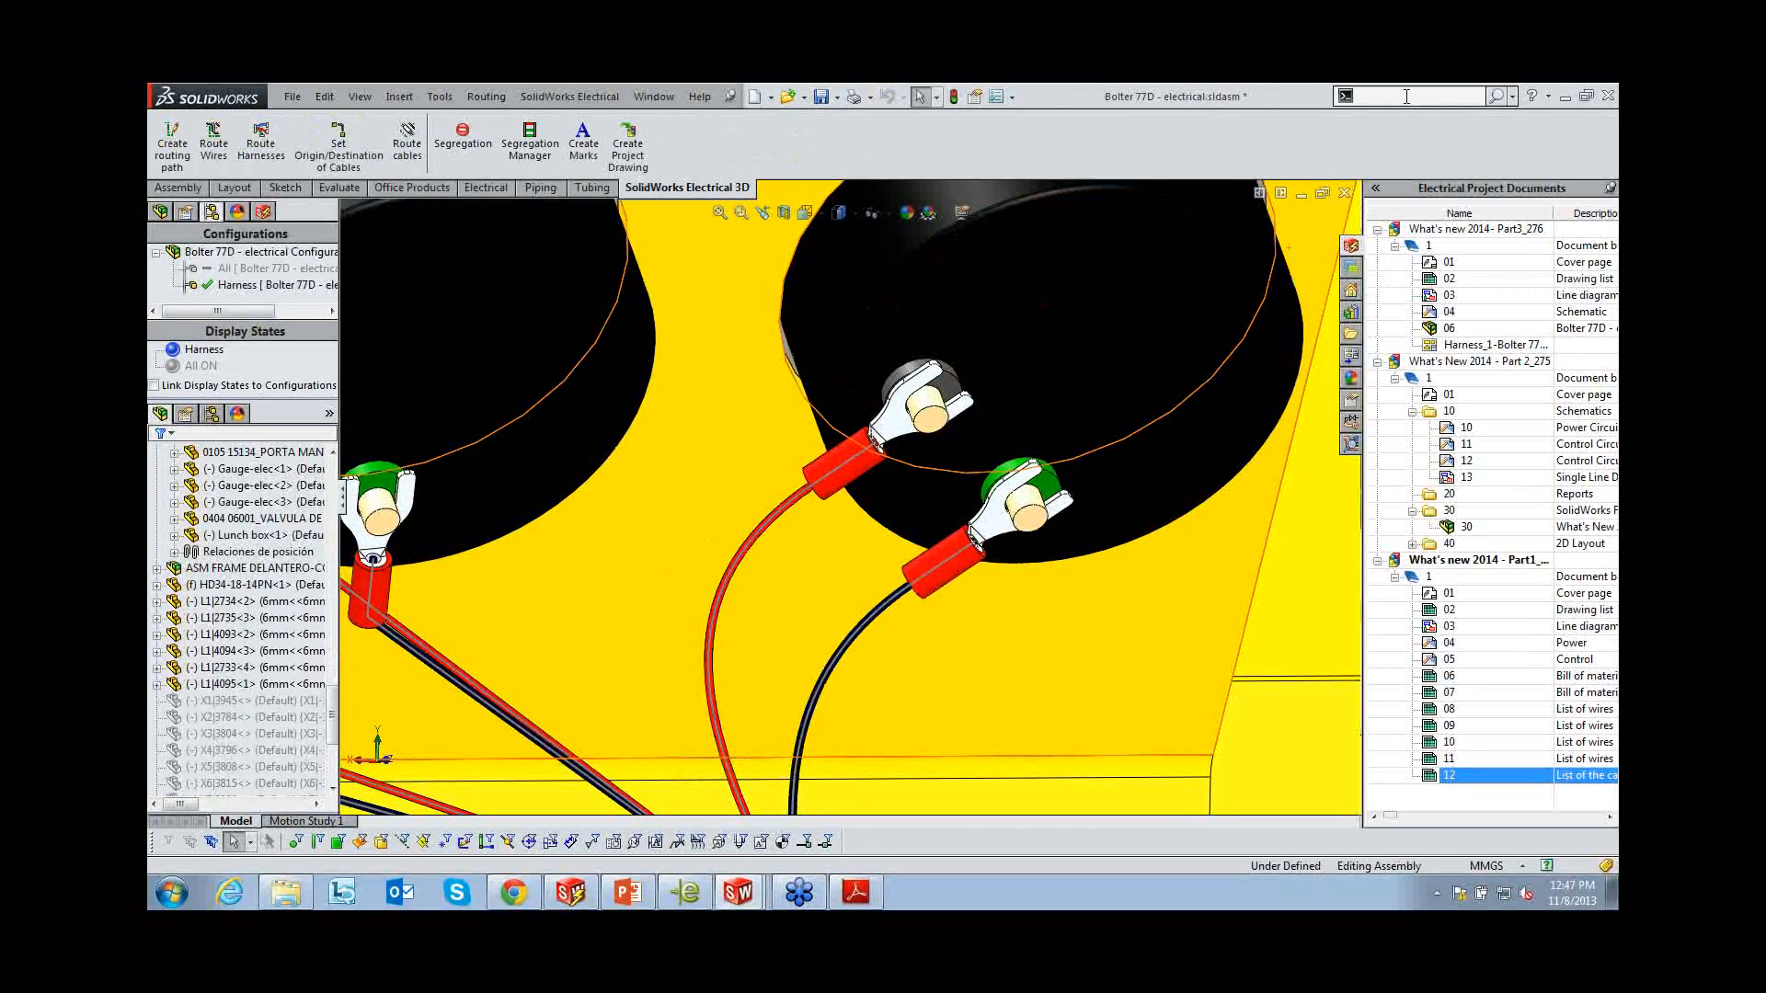
pyautogui.write('Fla')
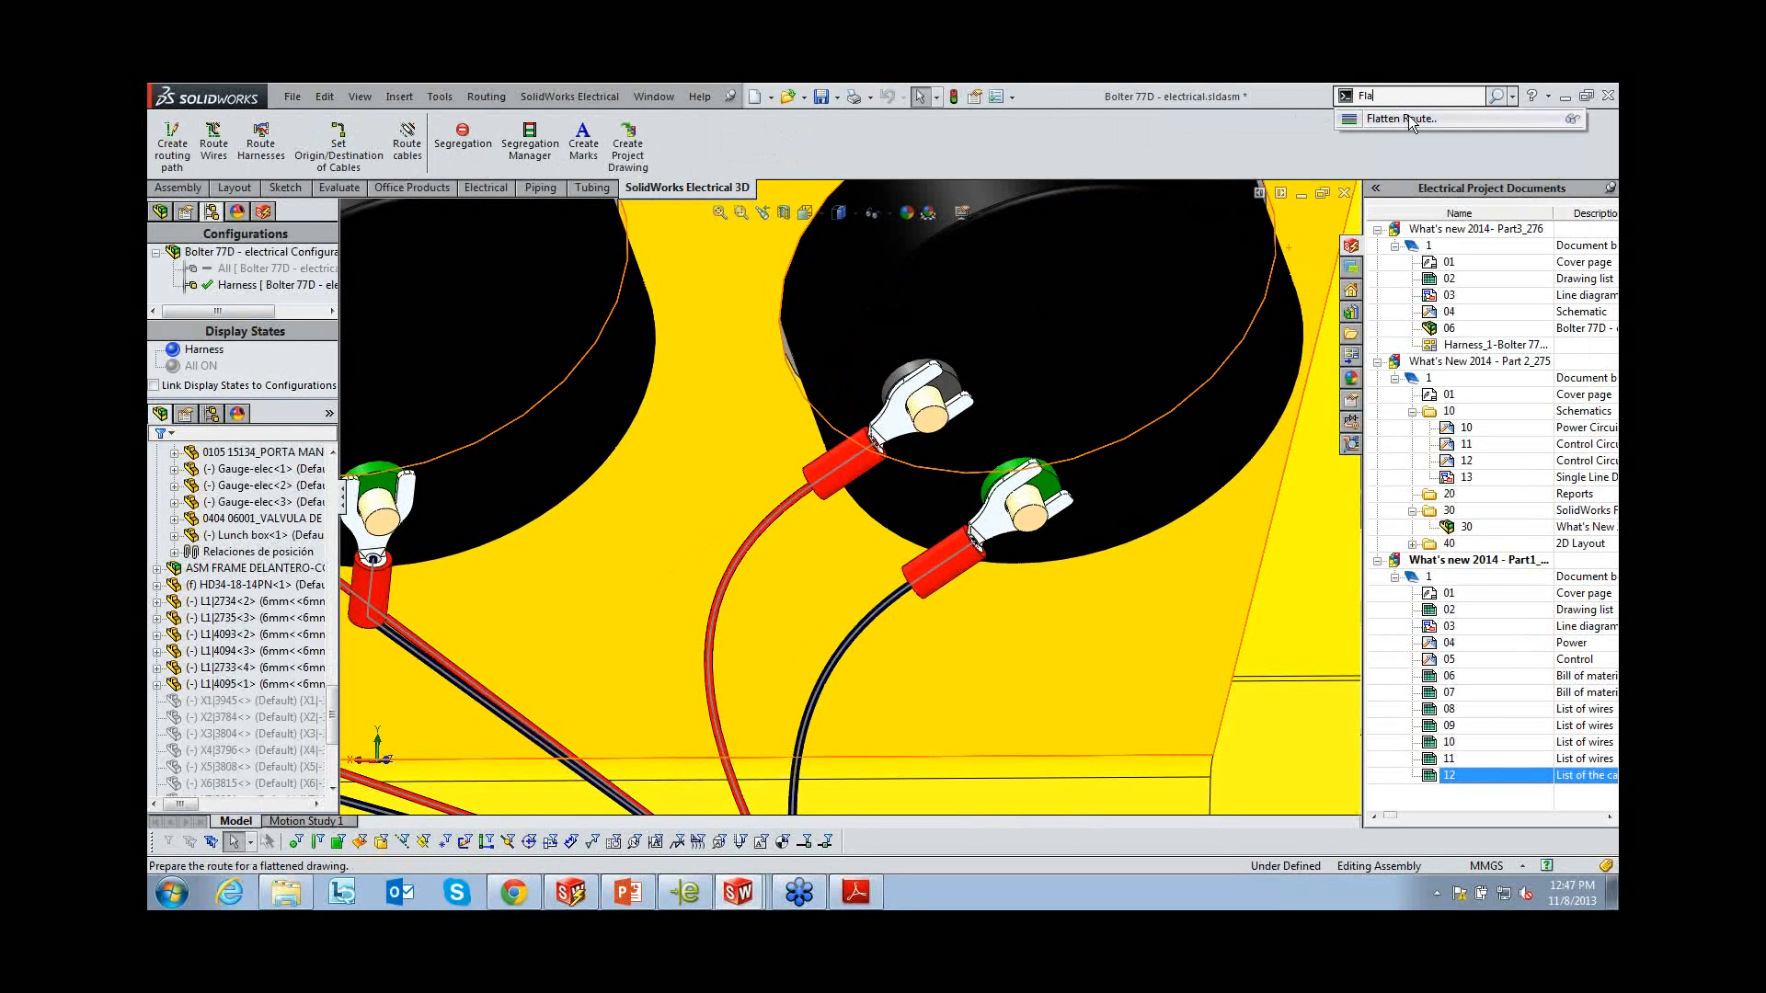
pyautogui.click(1409, 118)
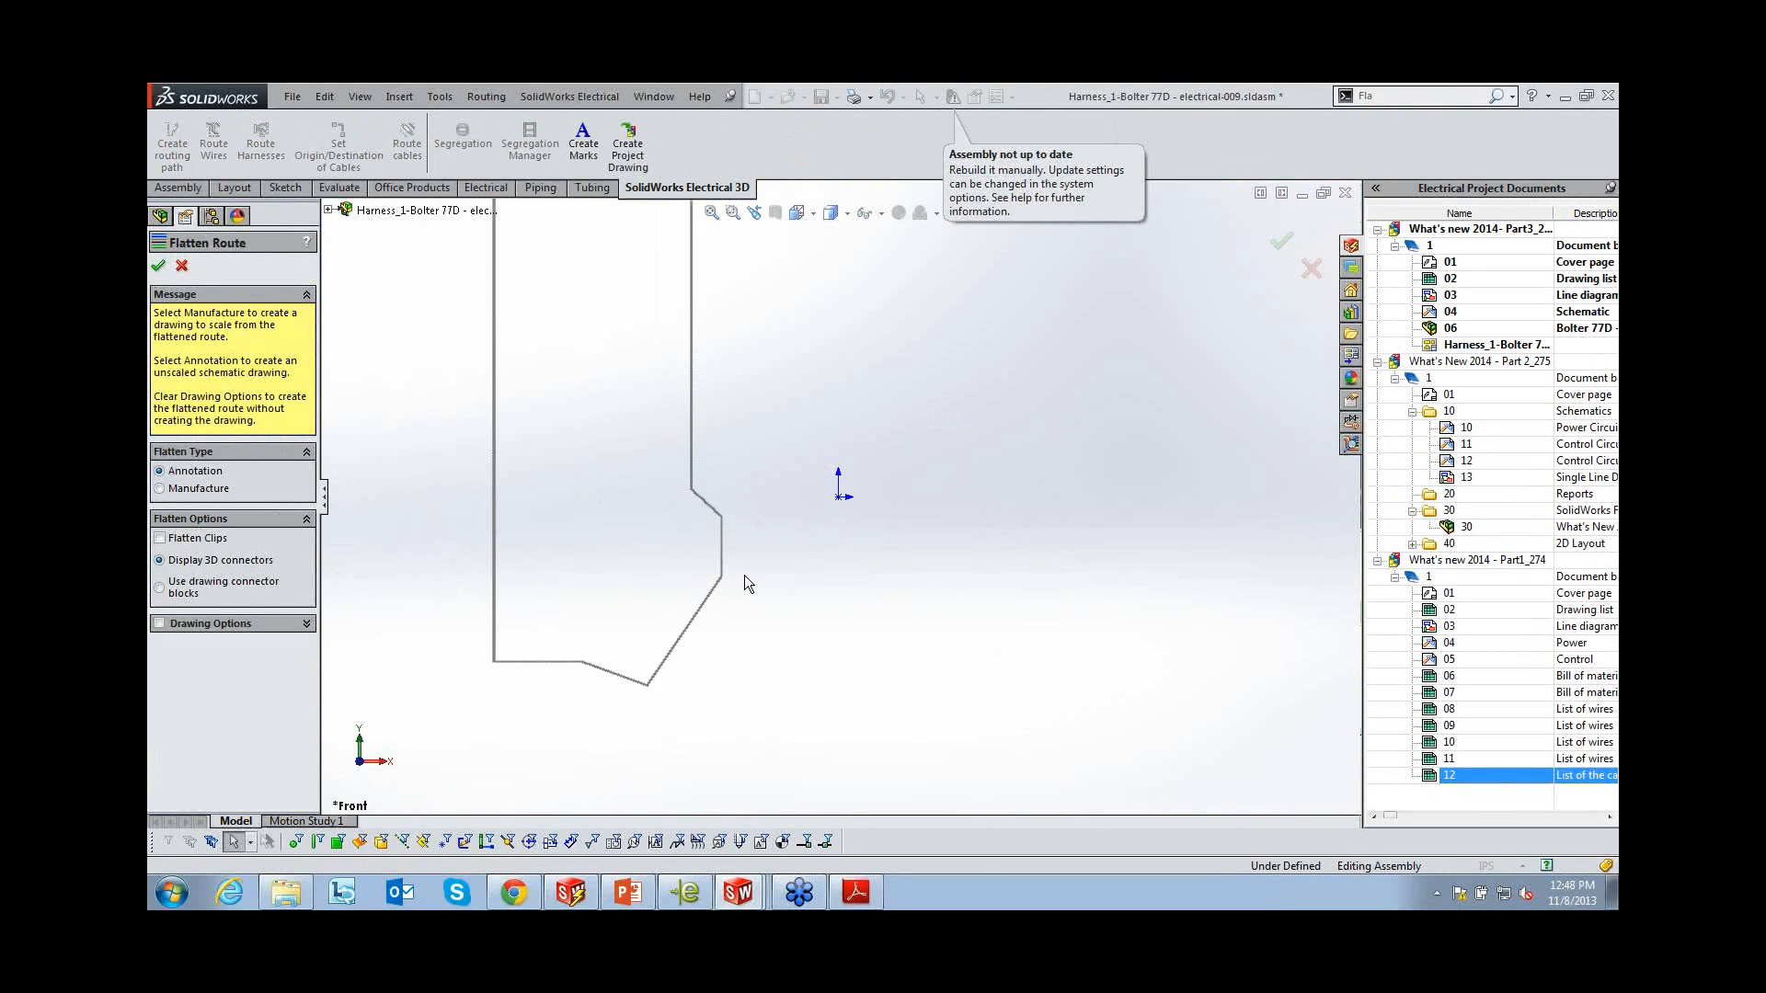
pyautogui.scroll(-5, 869, 323)
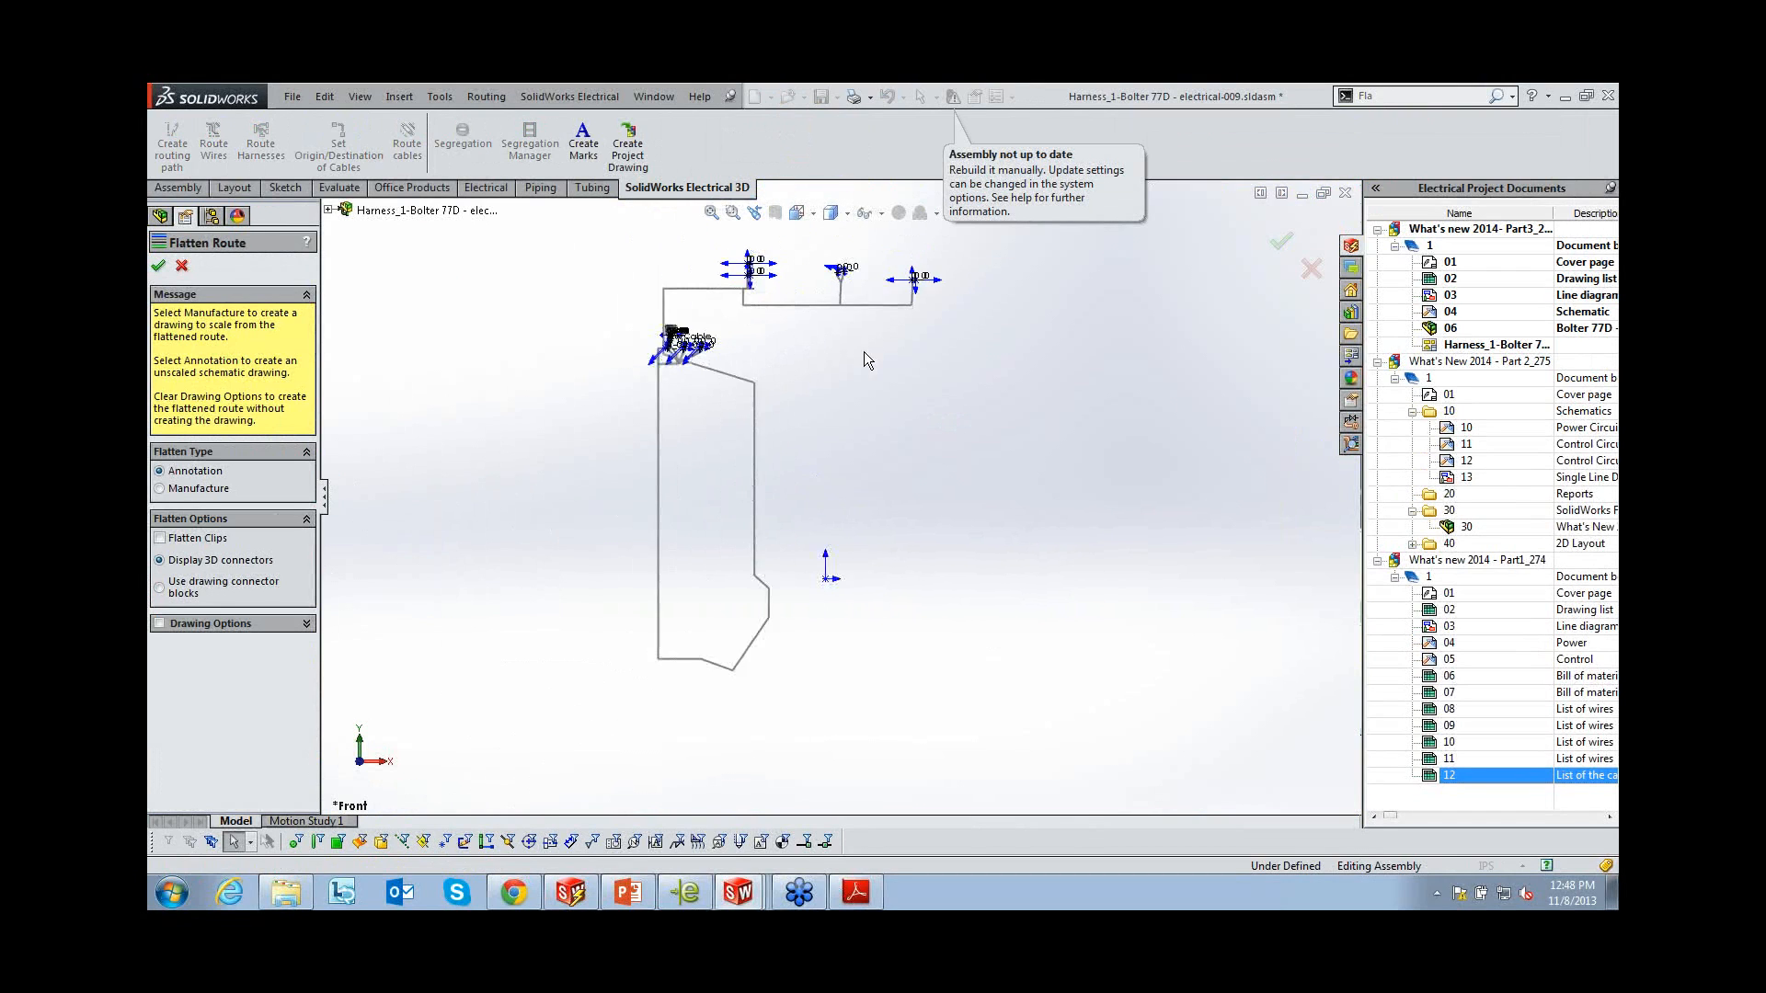
pyautogui.scroll(1, 754, 366)
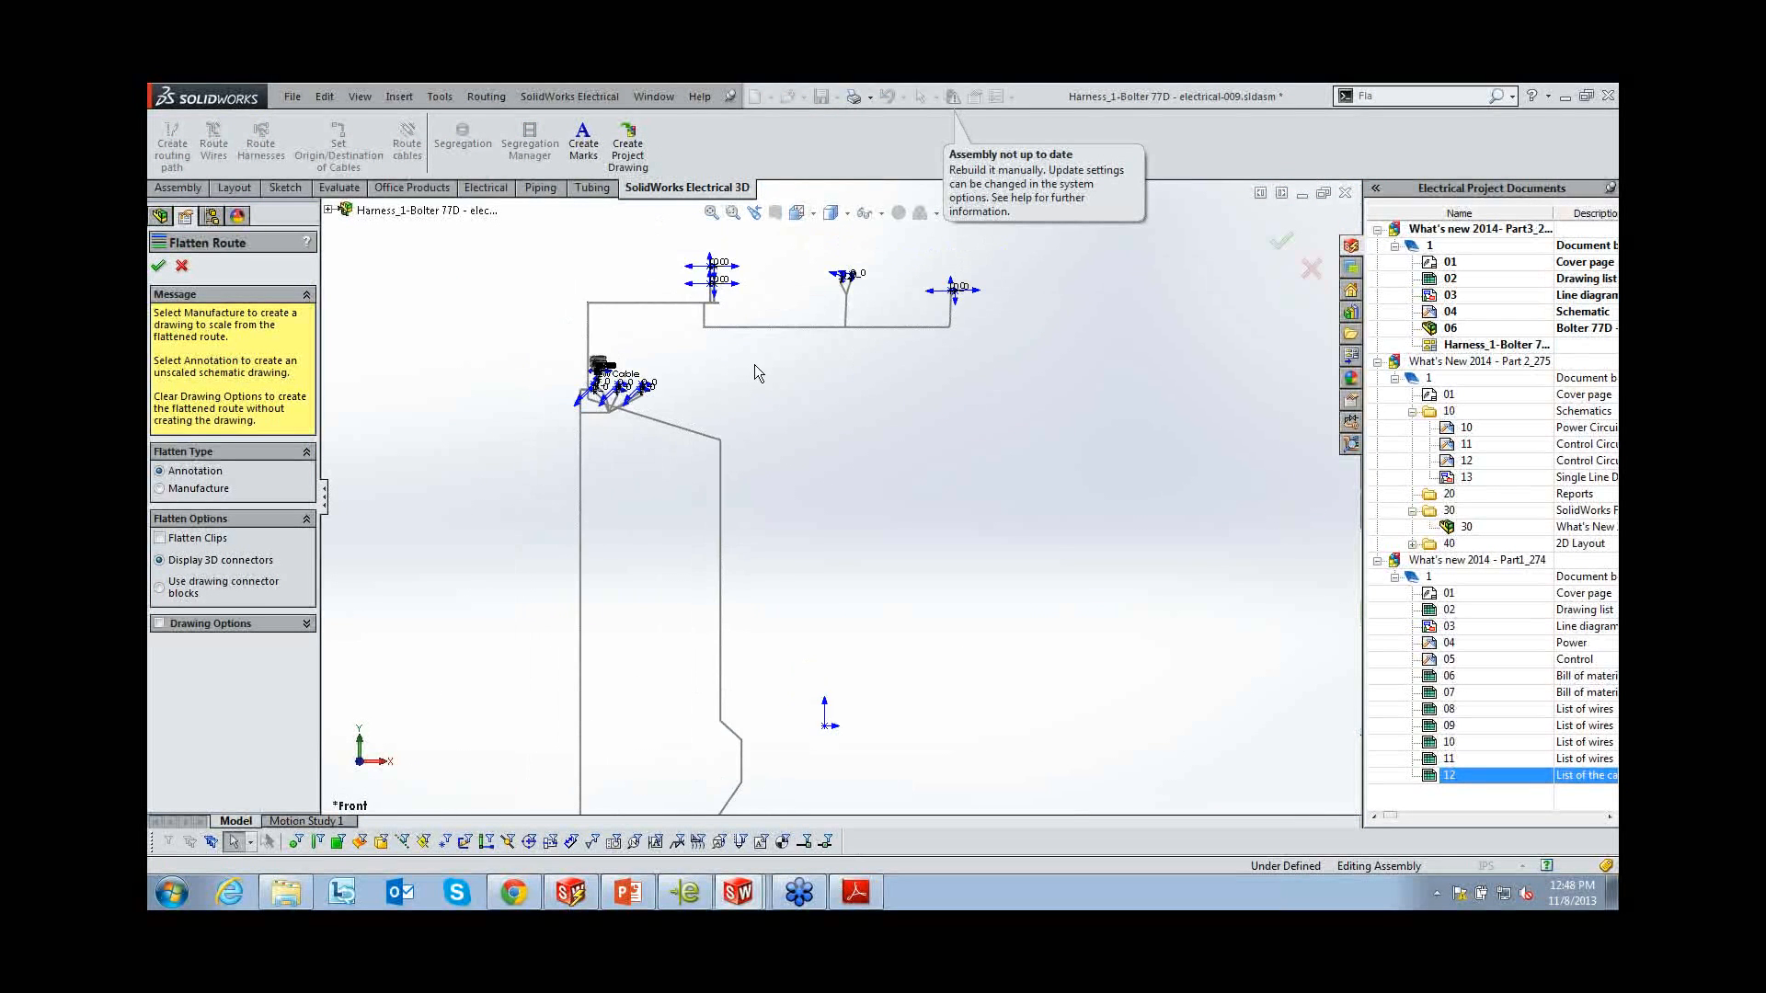
pyautogui.scroll(-4, 671, 388)
pyautogui.scroll(3, 668, 390)
pyautogui.scroll(1, 669, 397)
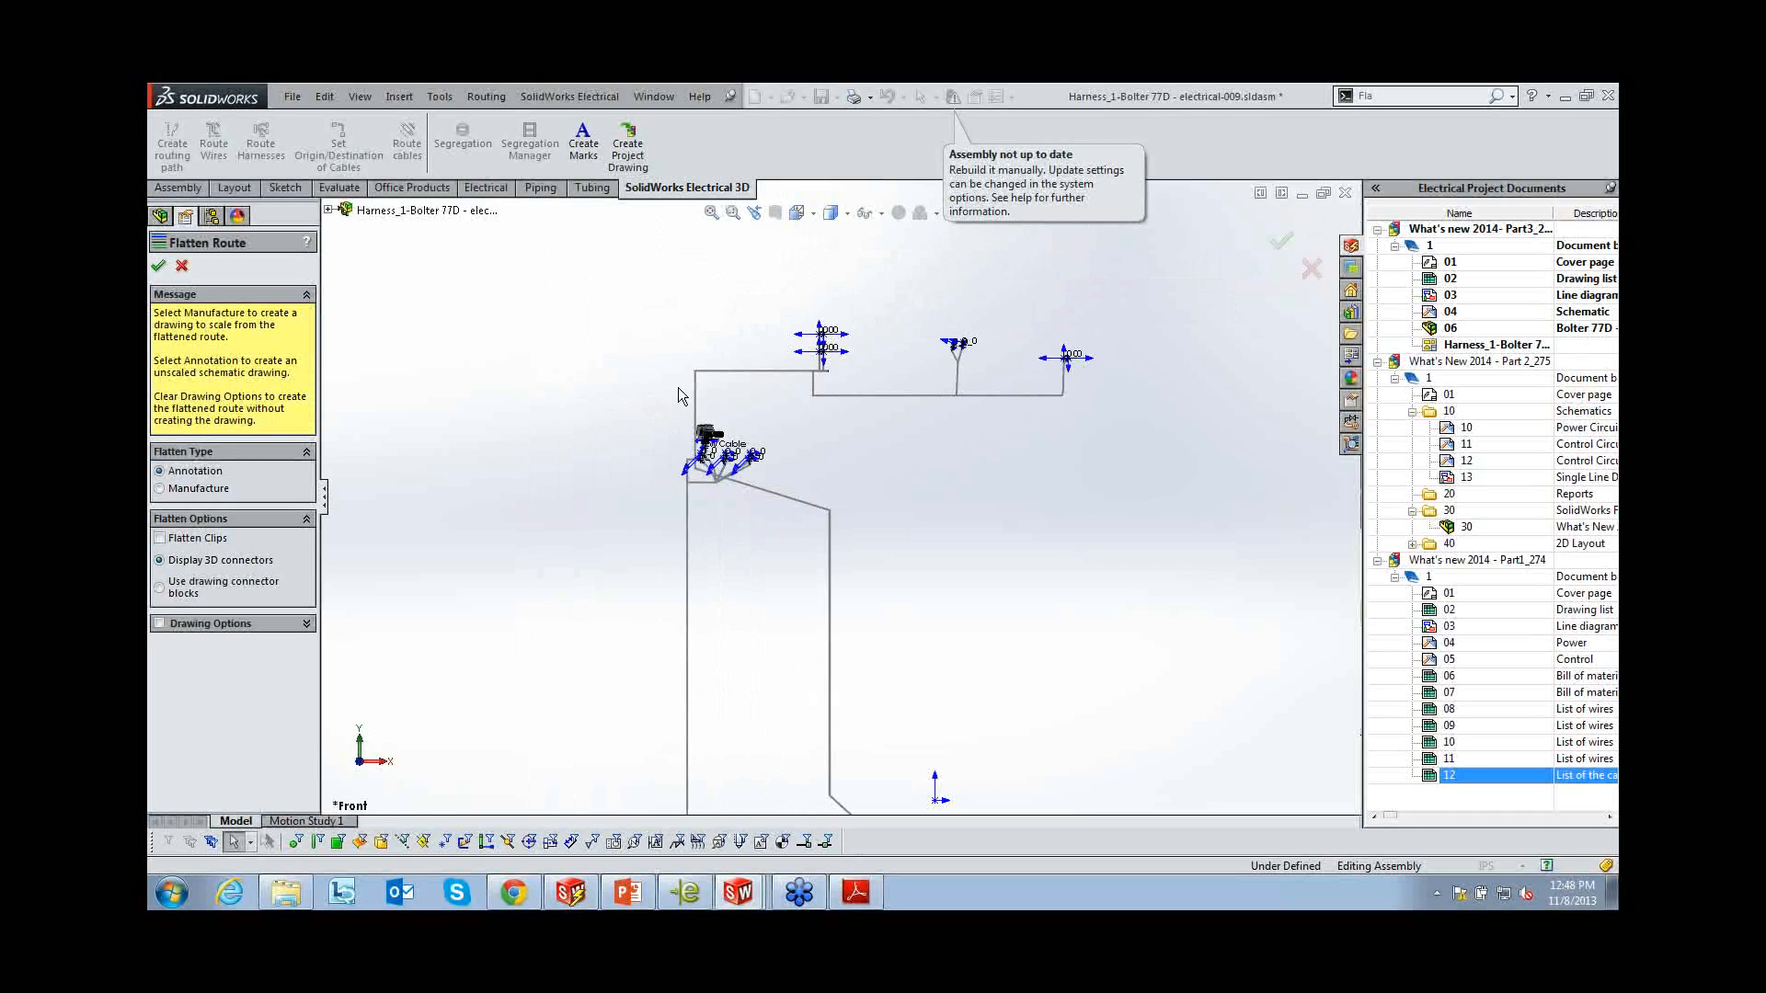
pyautogui.click(159, 266)
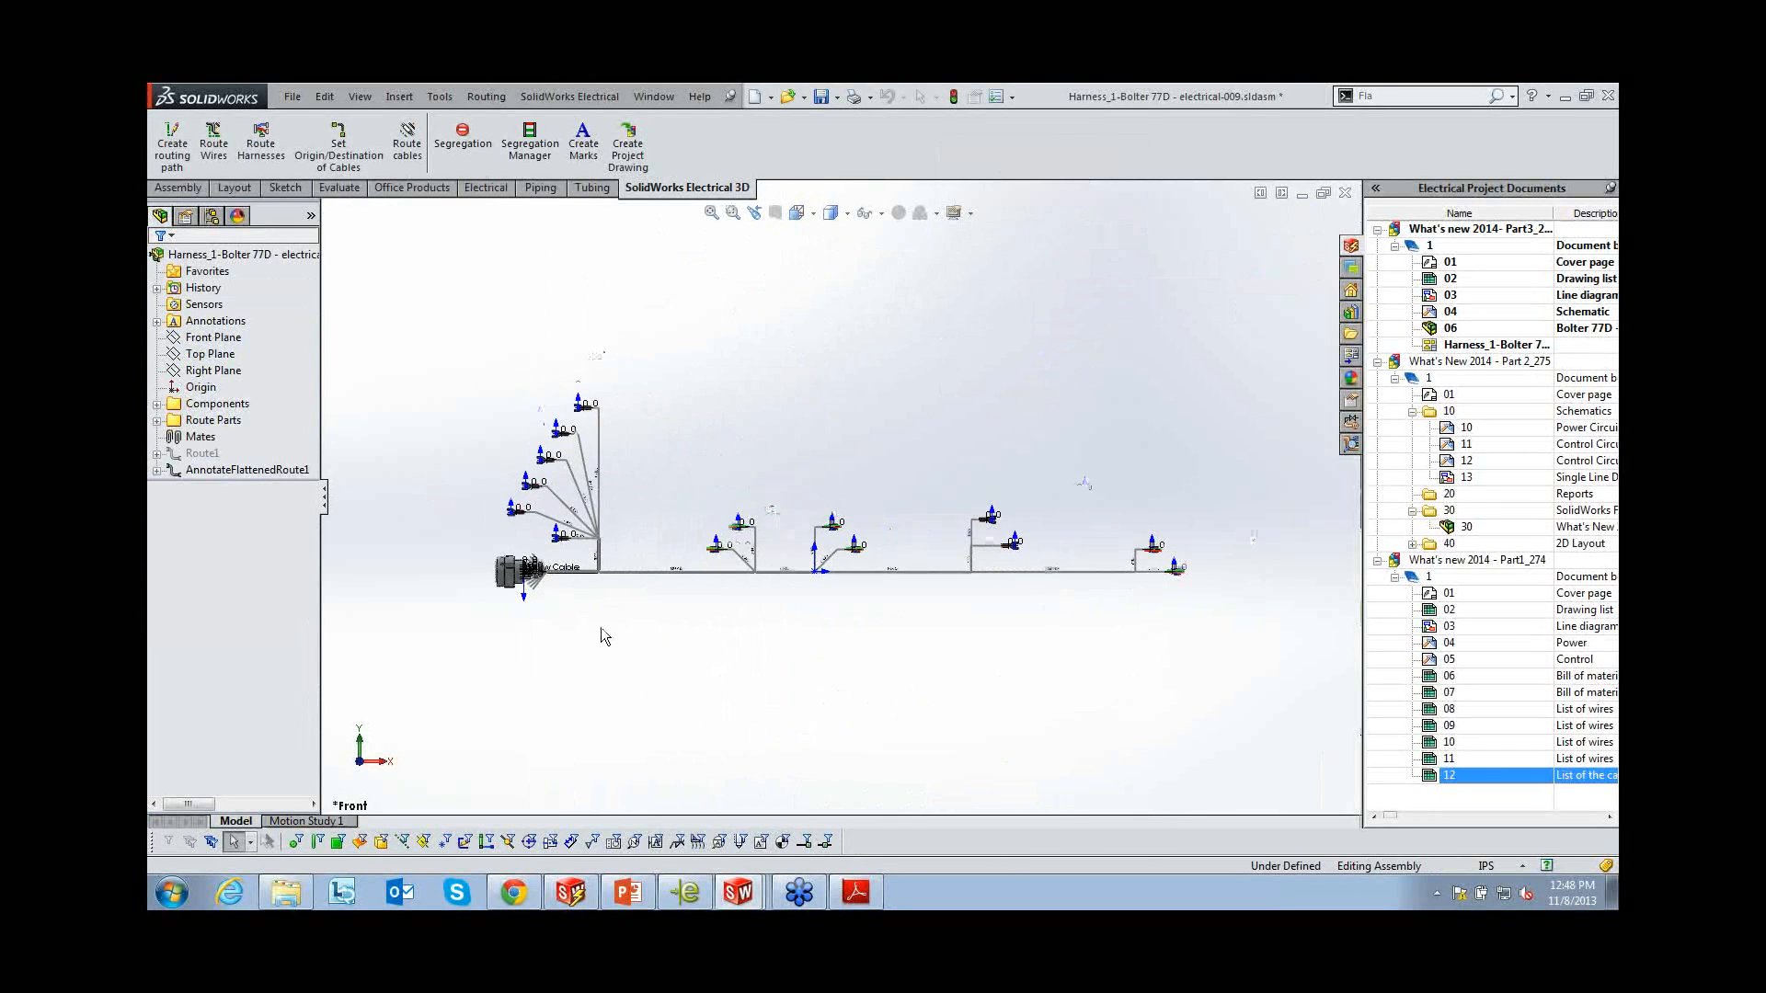
# Examine the flattened harness's terminals, round connector, branches and segment length annotations along its whole length
pyautogui.scroll(5, 599, 627)
pyautogui.scroll(3, 606, 414)
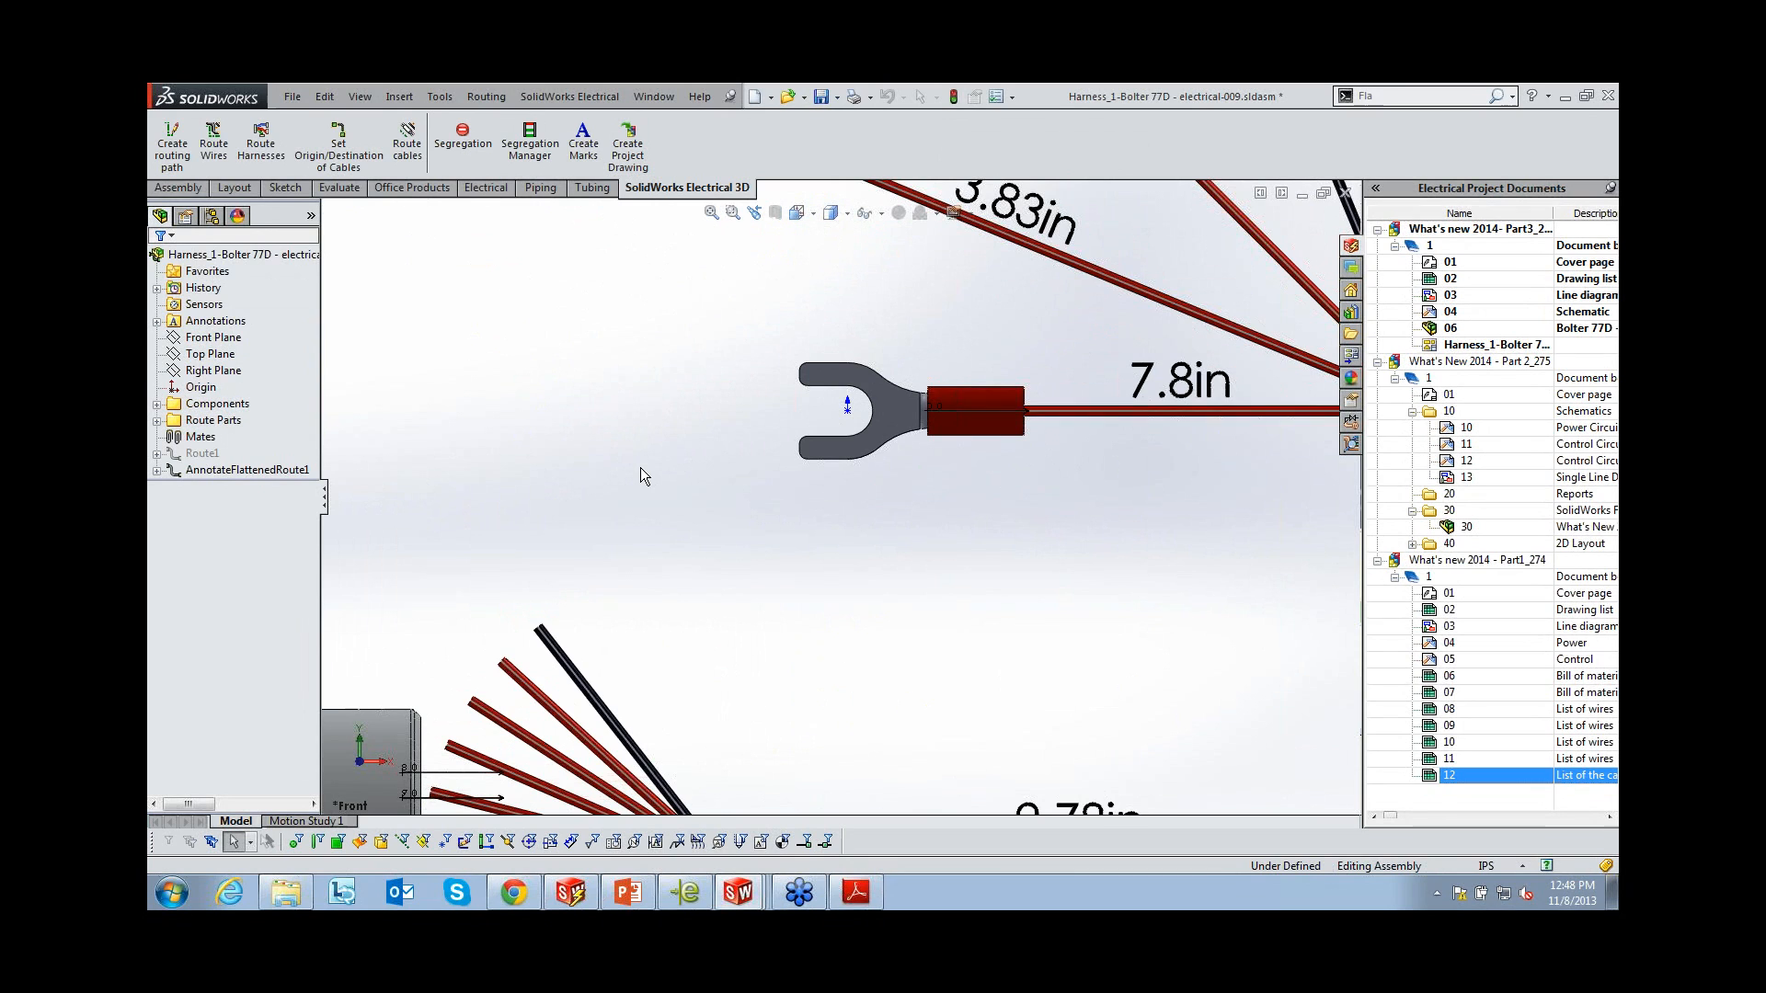
pyautogui.scroll(-3, 642, 468)
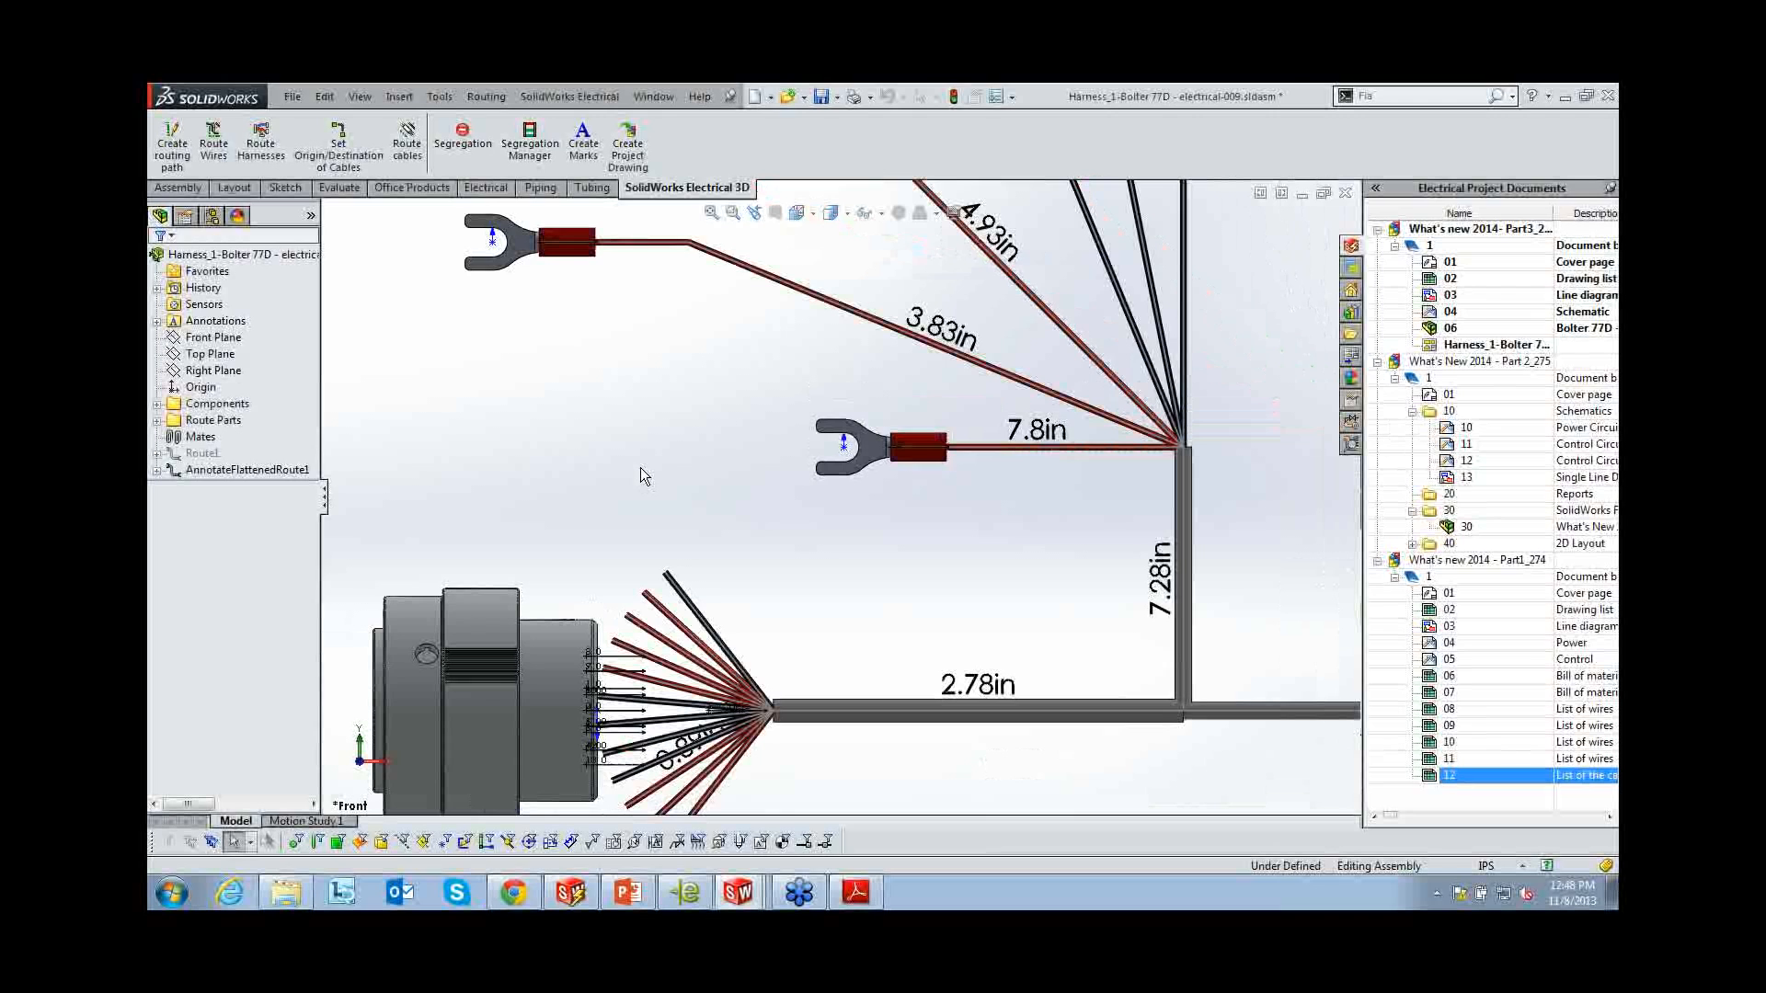
pyautogui.scroll(-4, 641, 468)
pyautogui.scroll(-3, 874, 497)
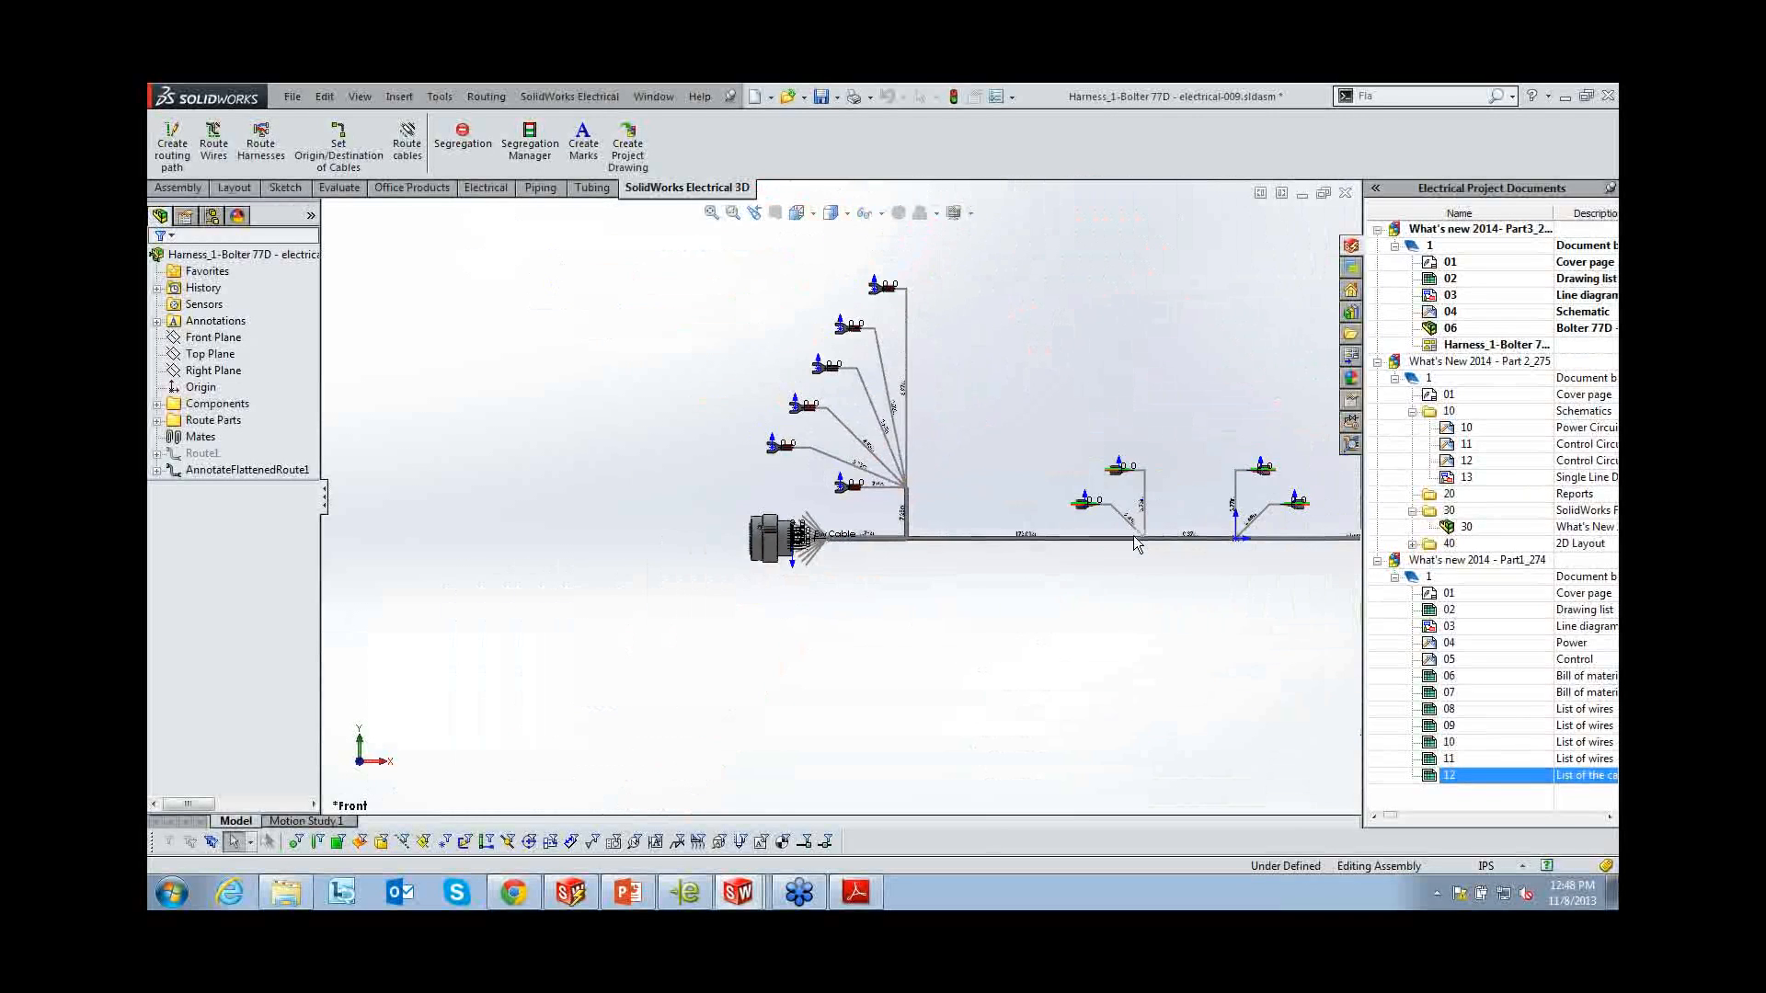
pyautogui.scroll(-1, 1261, 543)
pyautogui.scroll(-1, 1260, 542)
pyautogui.scroll(-3, 1260, 541)
pyautogui.scroll(3, 1134, 445)
pyautogui.scroll(2, 1133, 445)
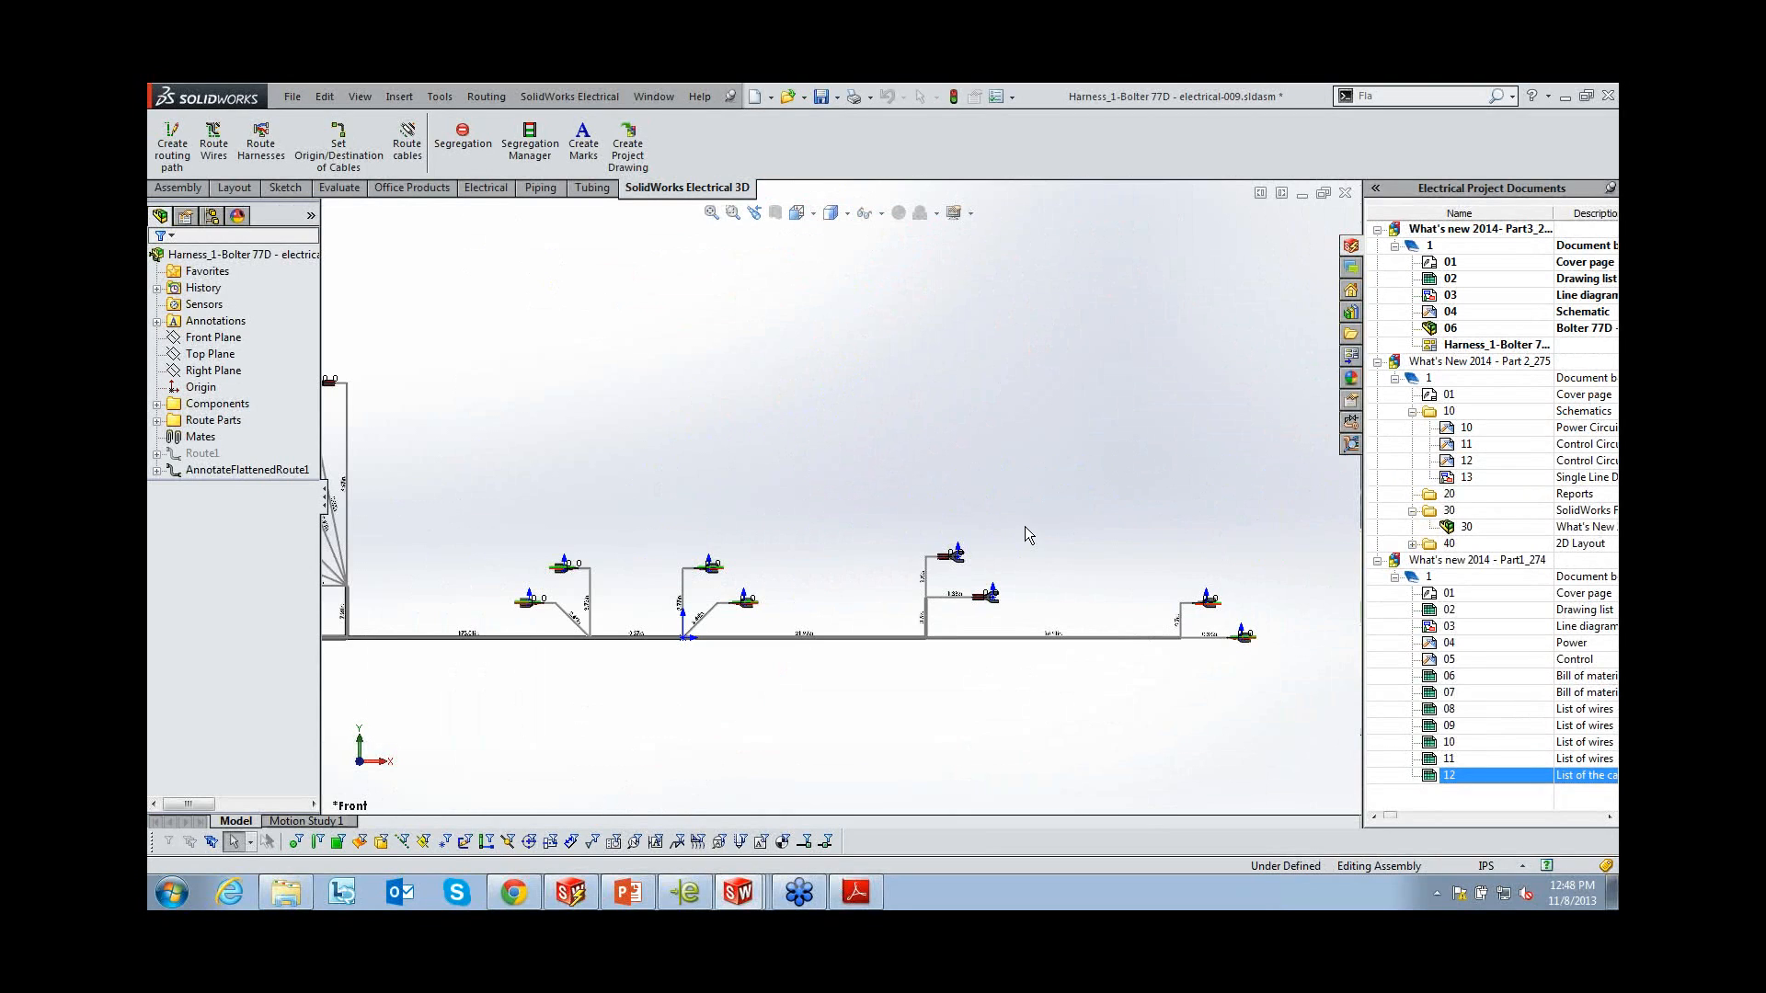
# Bring up the flattened harness drawing sheet and examine its connector tables, bill of materials and circuit summary
pyautogui.click(1472, 345)
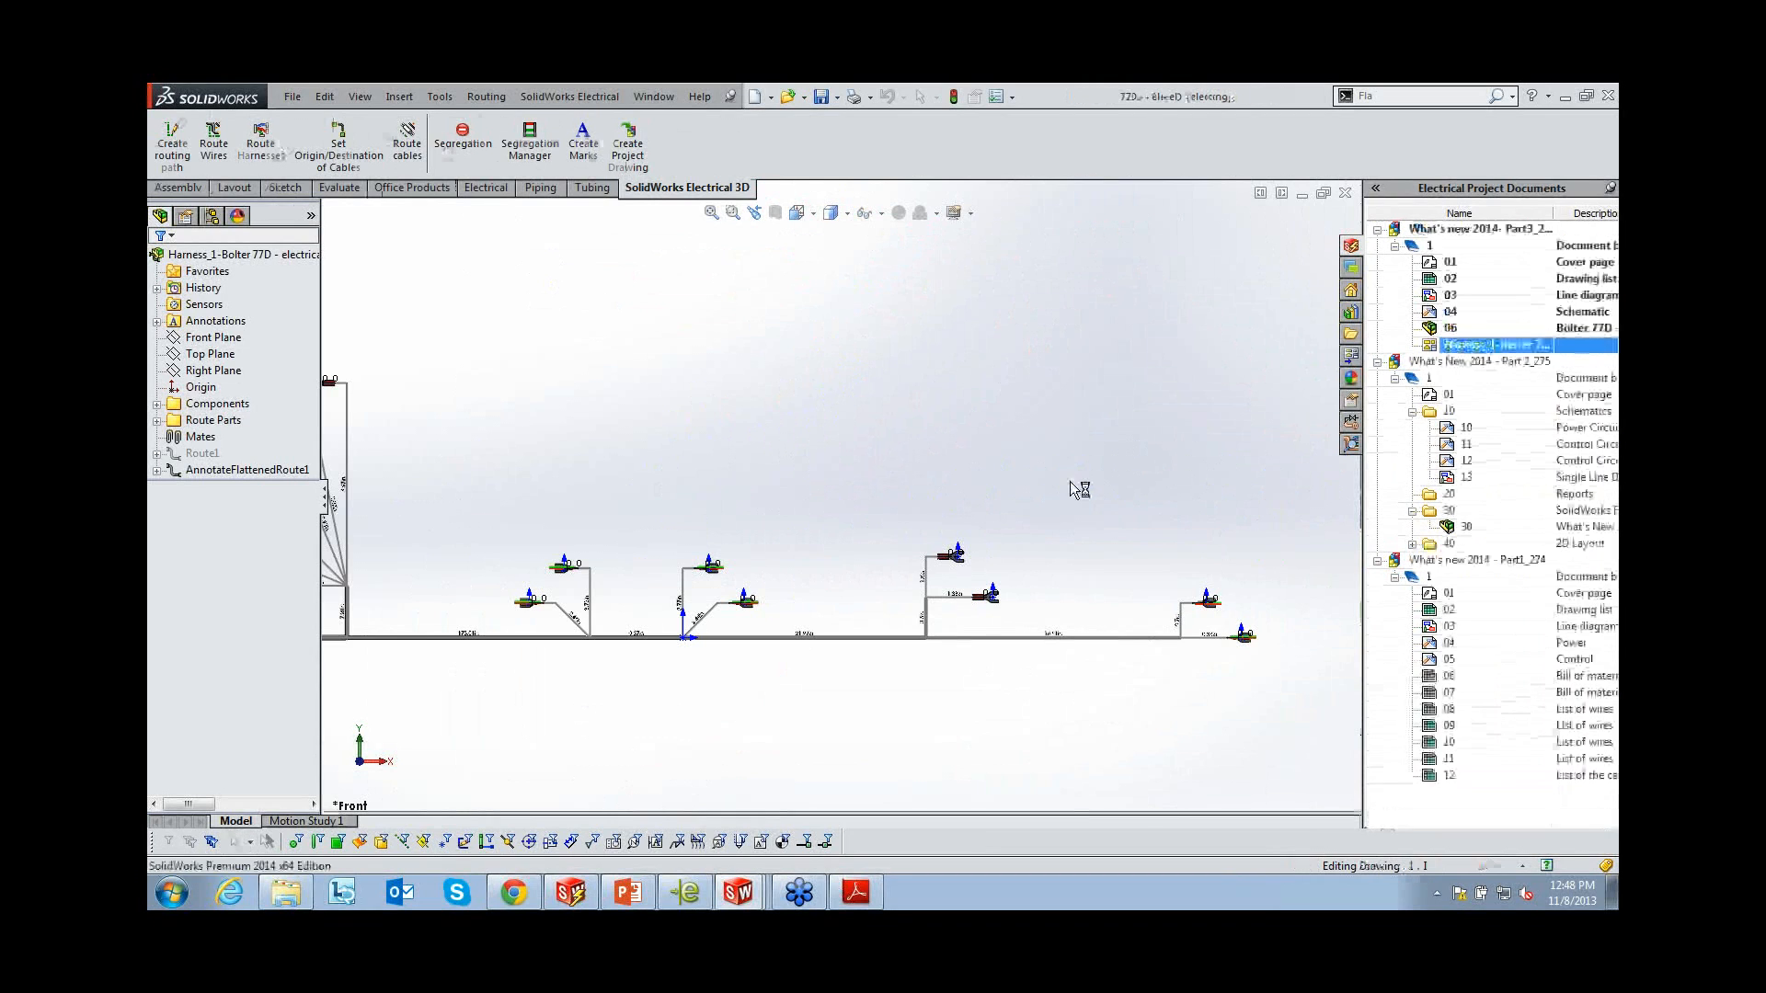
pyautogui.click(934, 581)
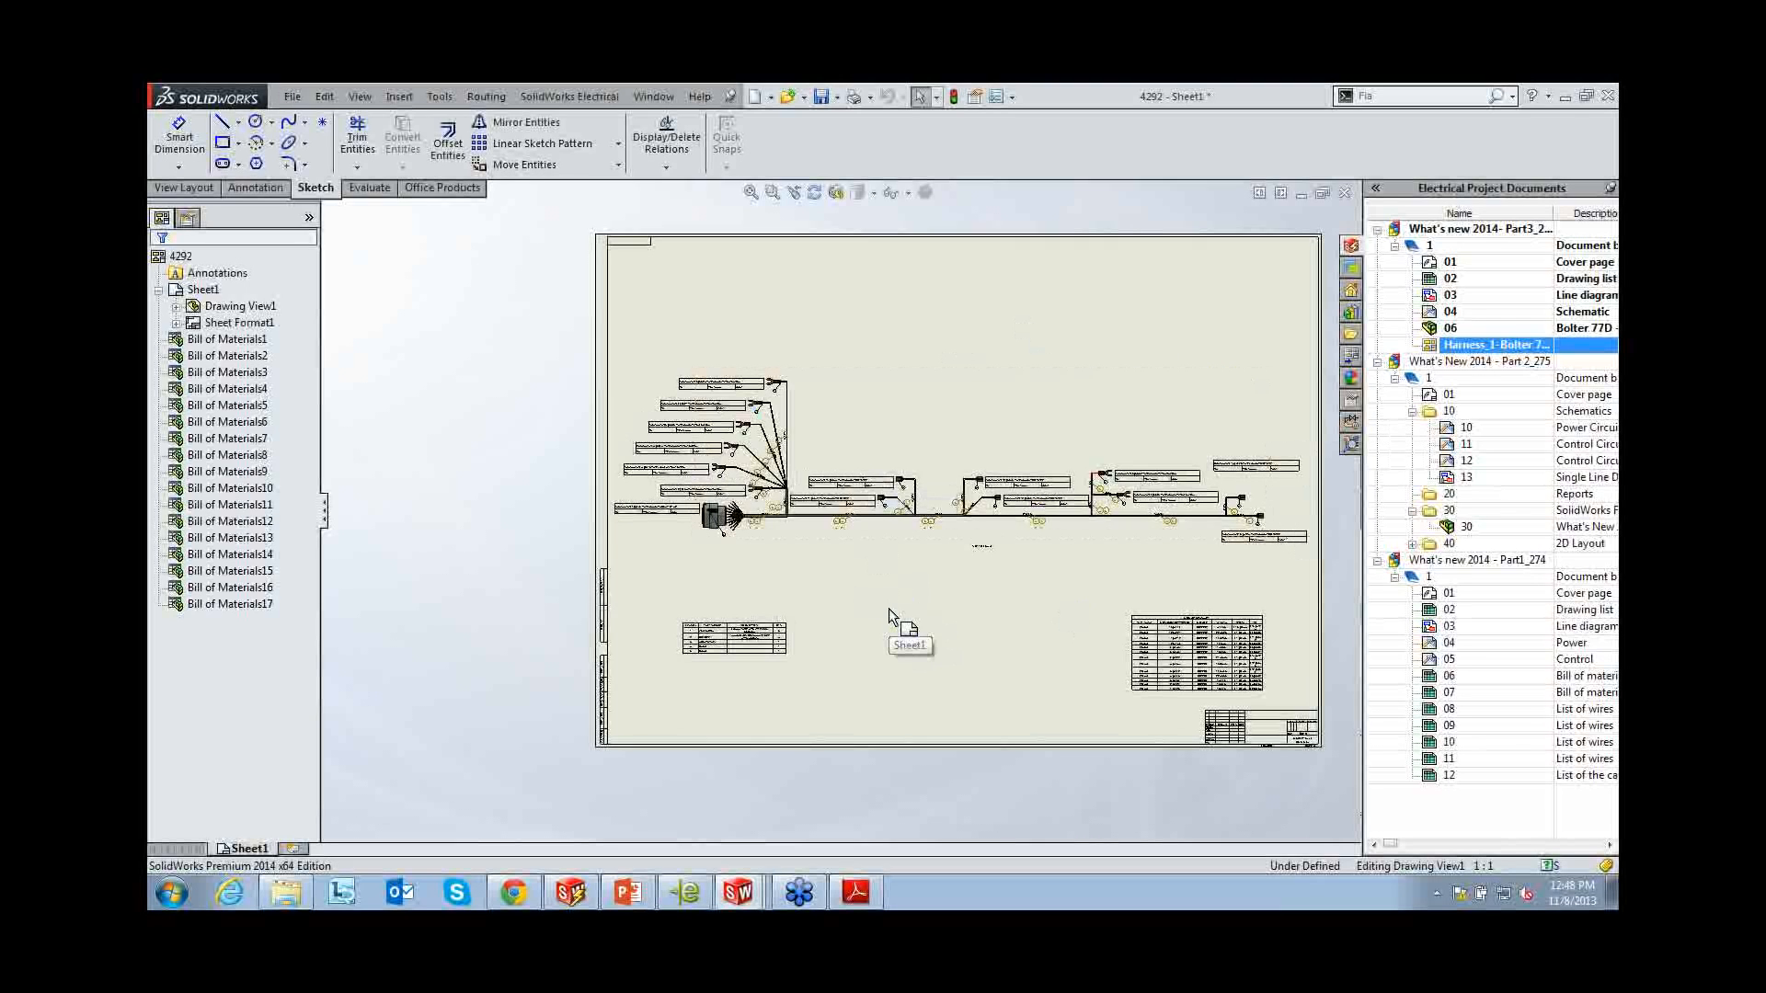
pyautogui.scroll(-1, 791, 691)
pyautogui.scroll(-7, 791, 683)
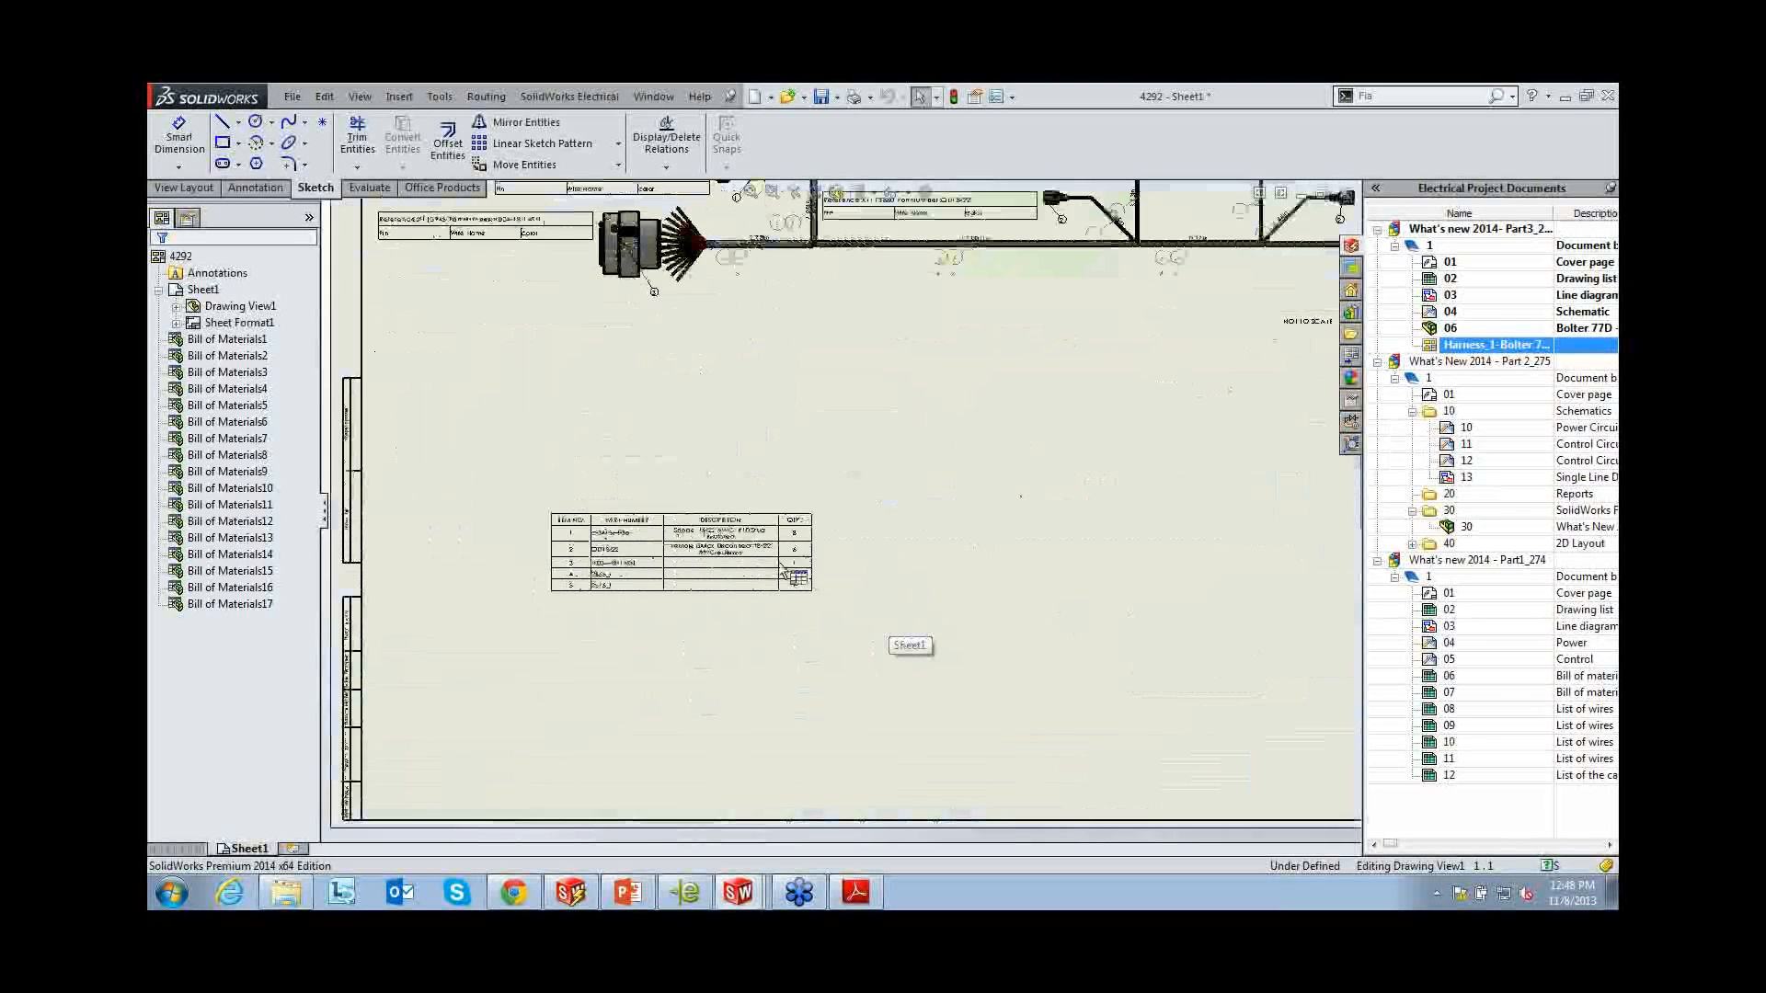
pyautogui.scroll(7, 1140, 694)
pyautogui.scroll(-6, 1156, 545)
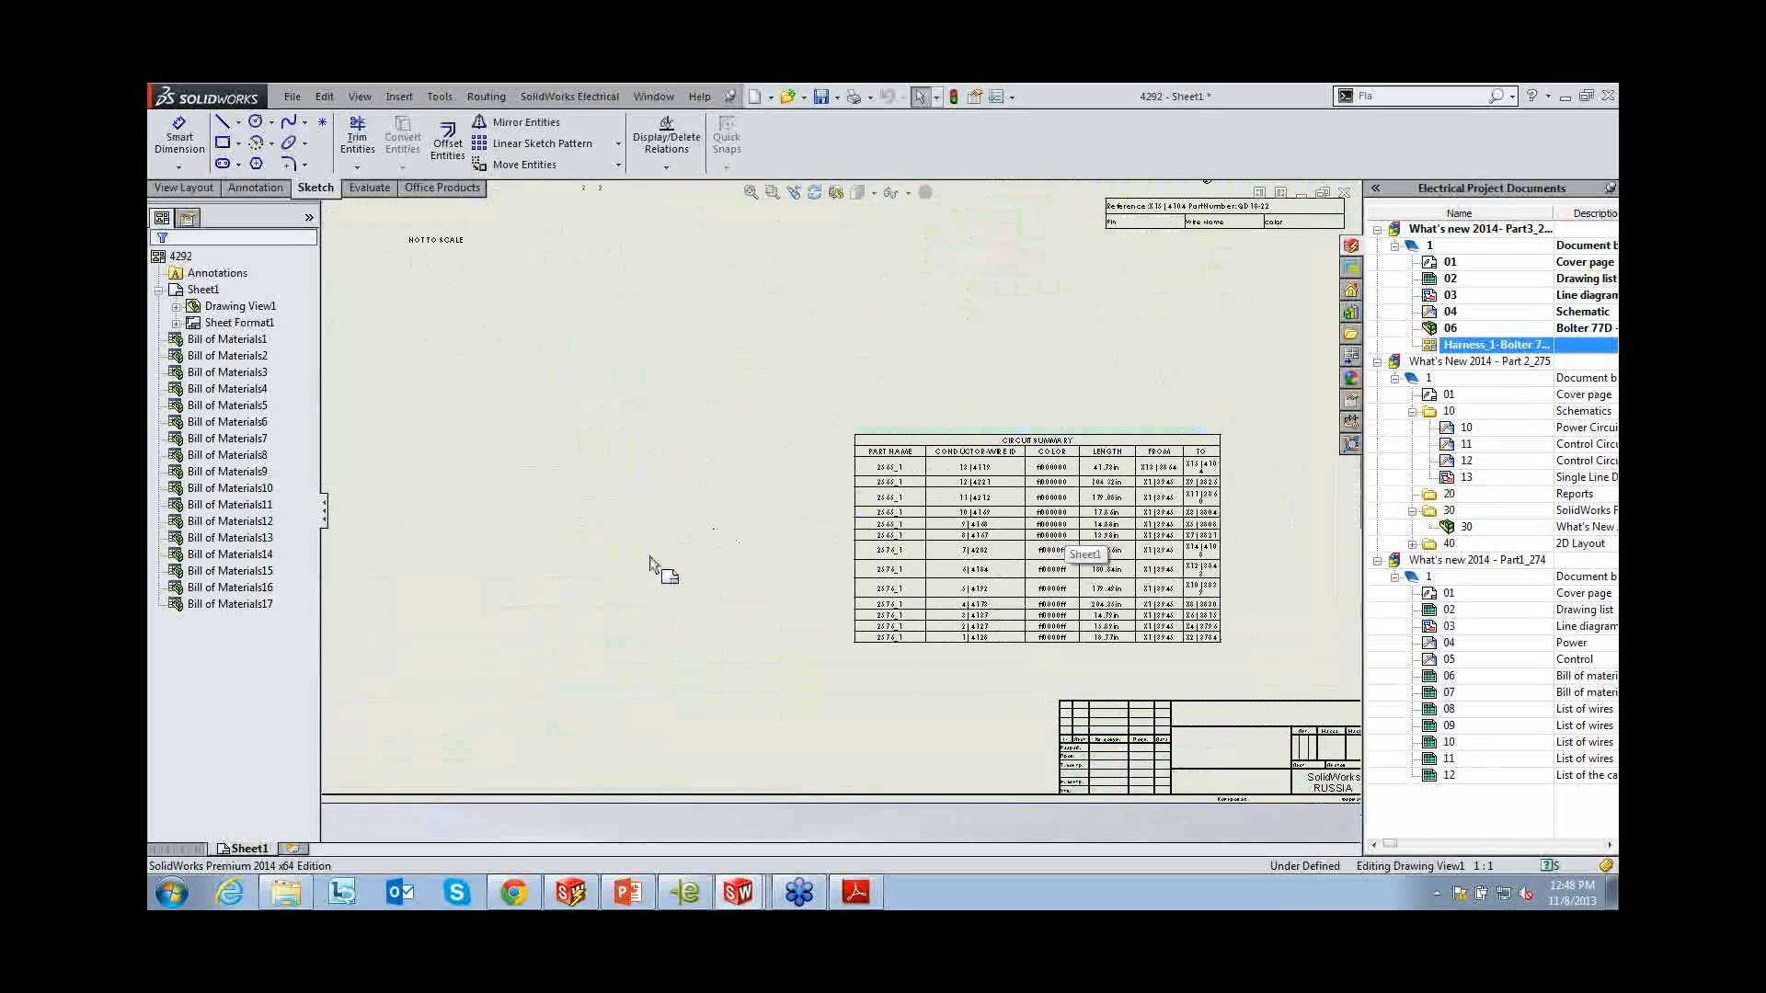
pyautogui.scroll(5, 709, 591)
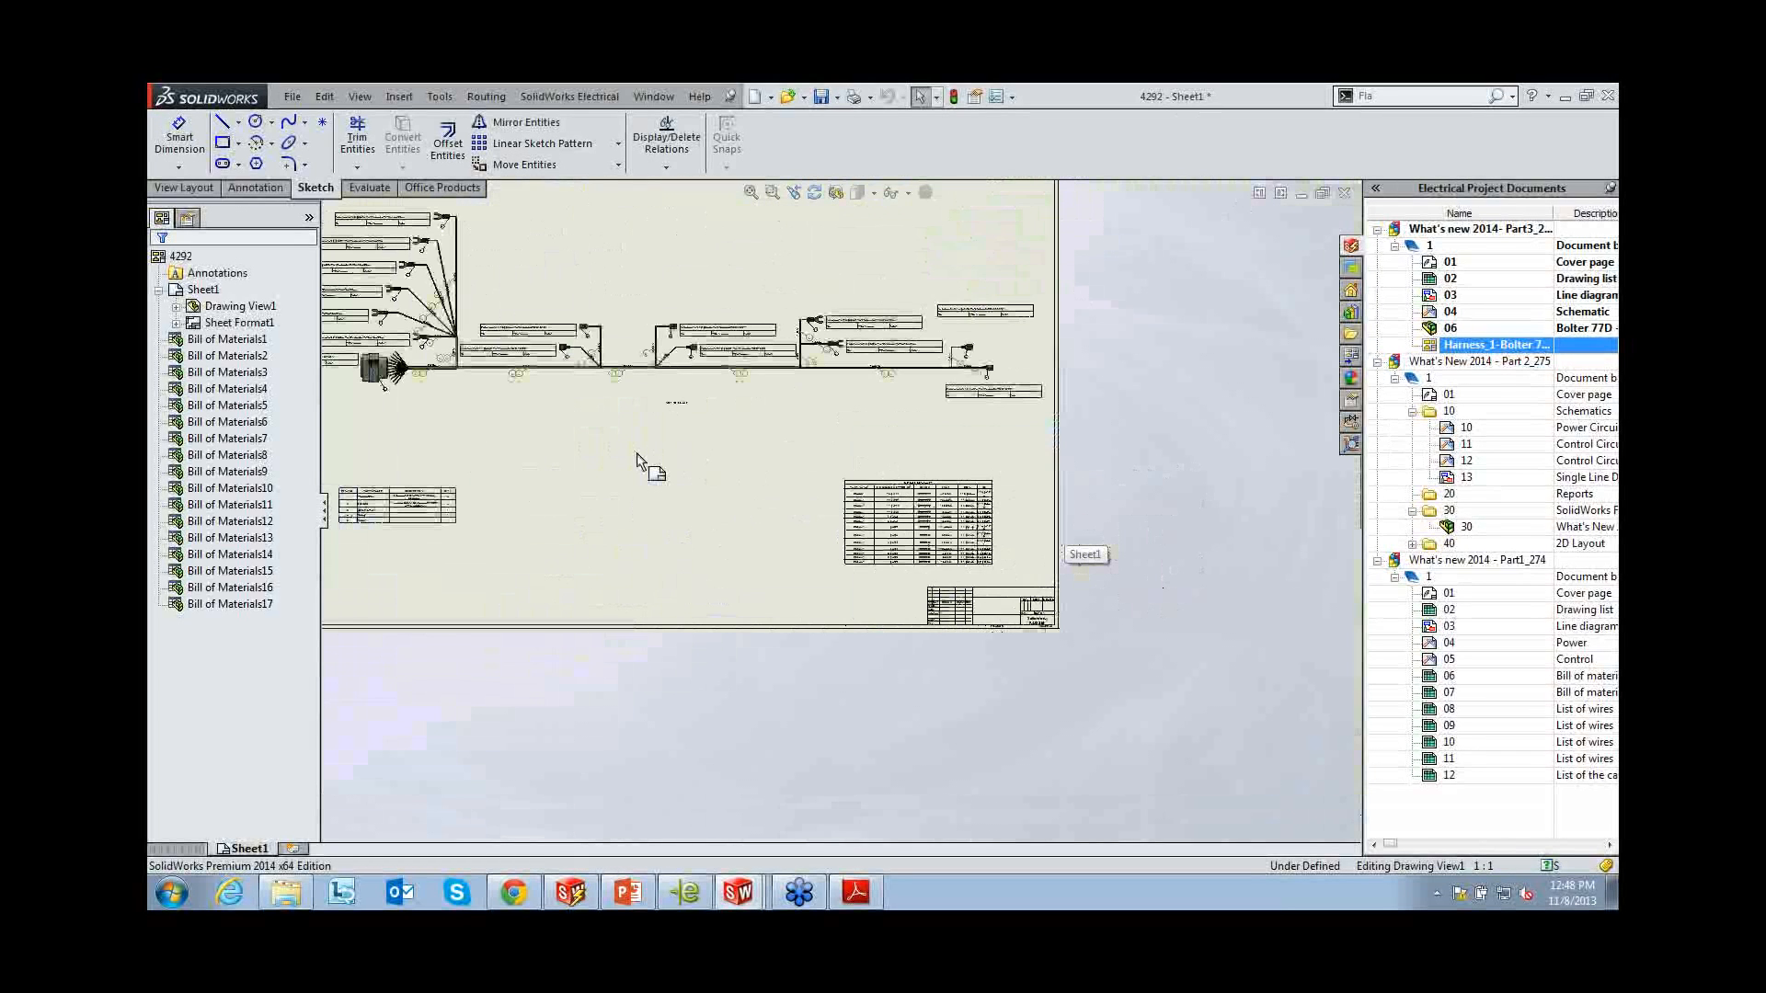
pyautogui.scroll(-1, 801, 533)
pyautogui.scroll(-1, 902, 621)
pyautogui.scroll(1, 902, 611)
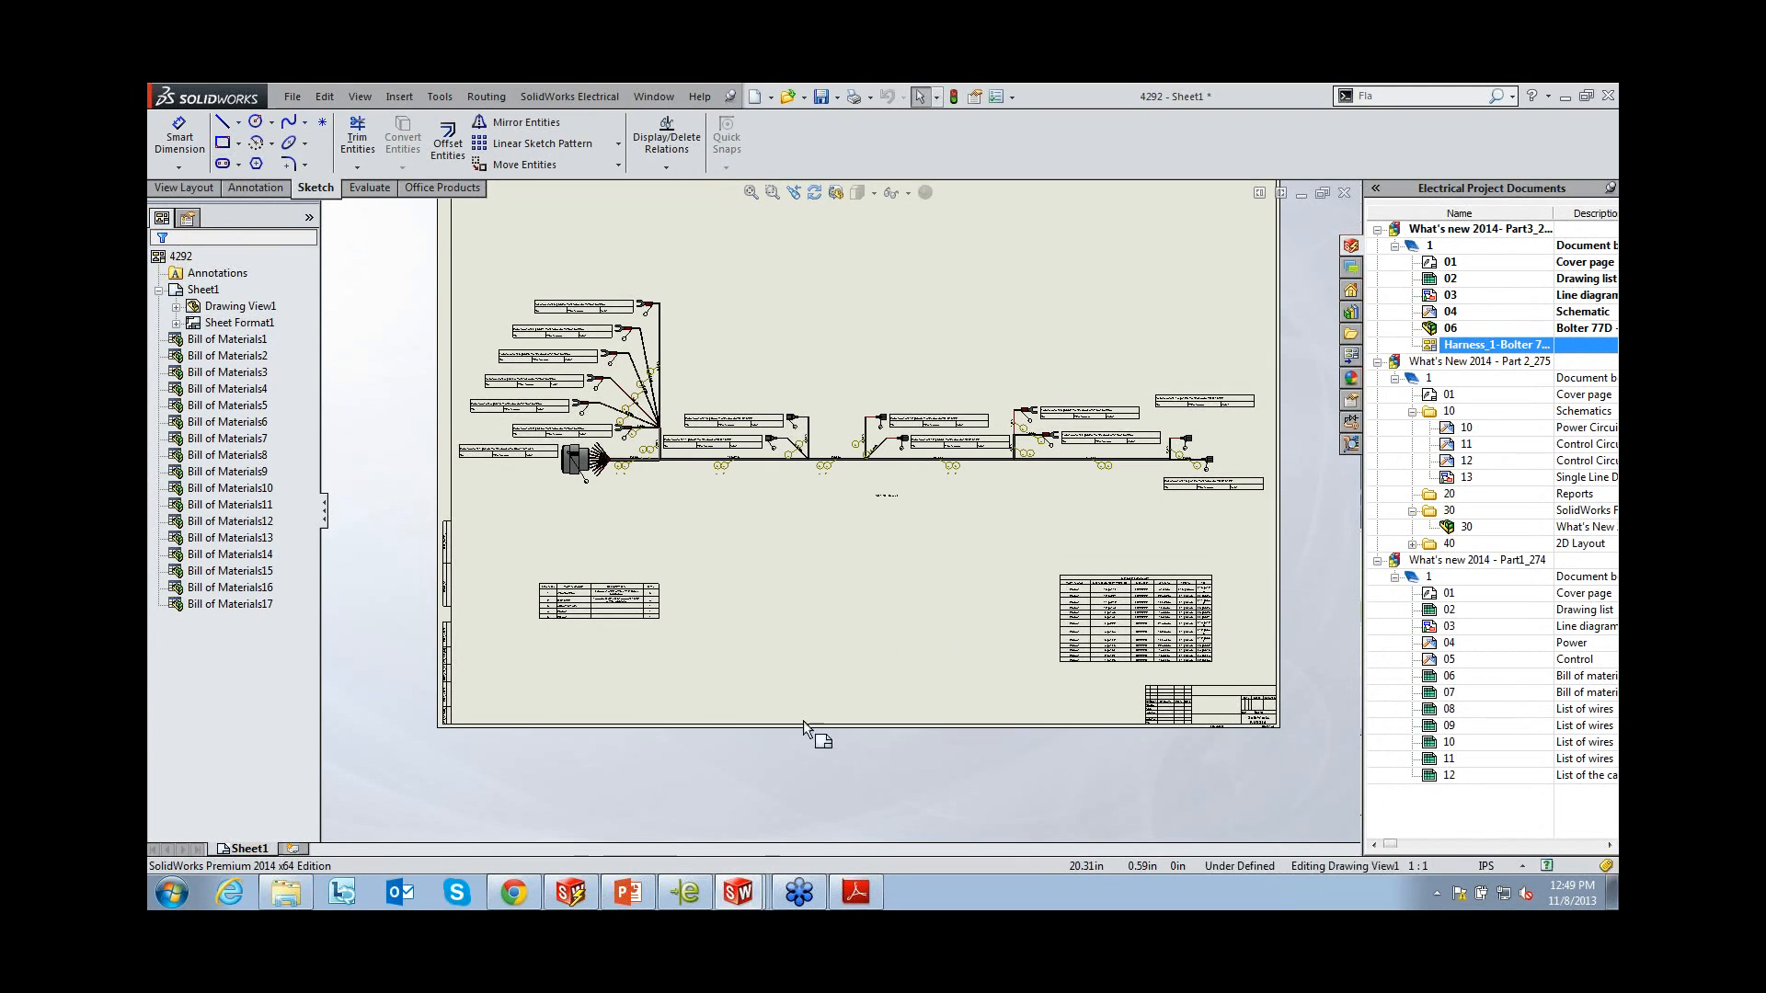
# Switch to the PowerPoint presentation and start the slide show from the 3D Performance Enhancements slide
pyautogui.click(742, 894)
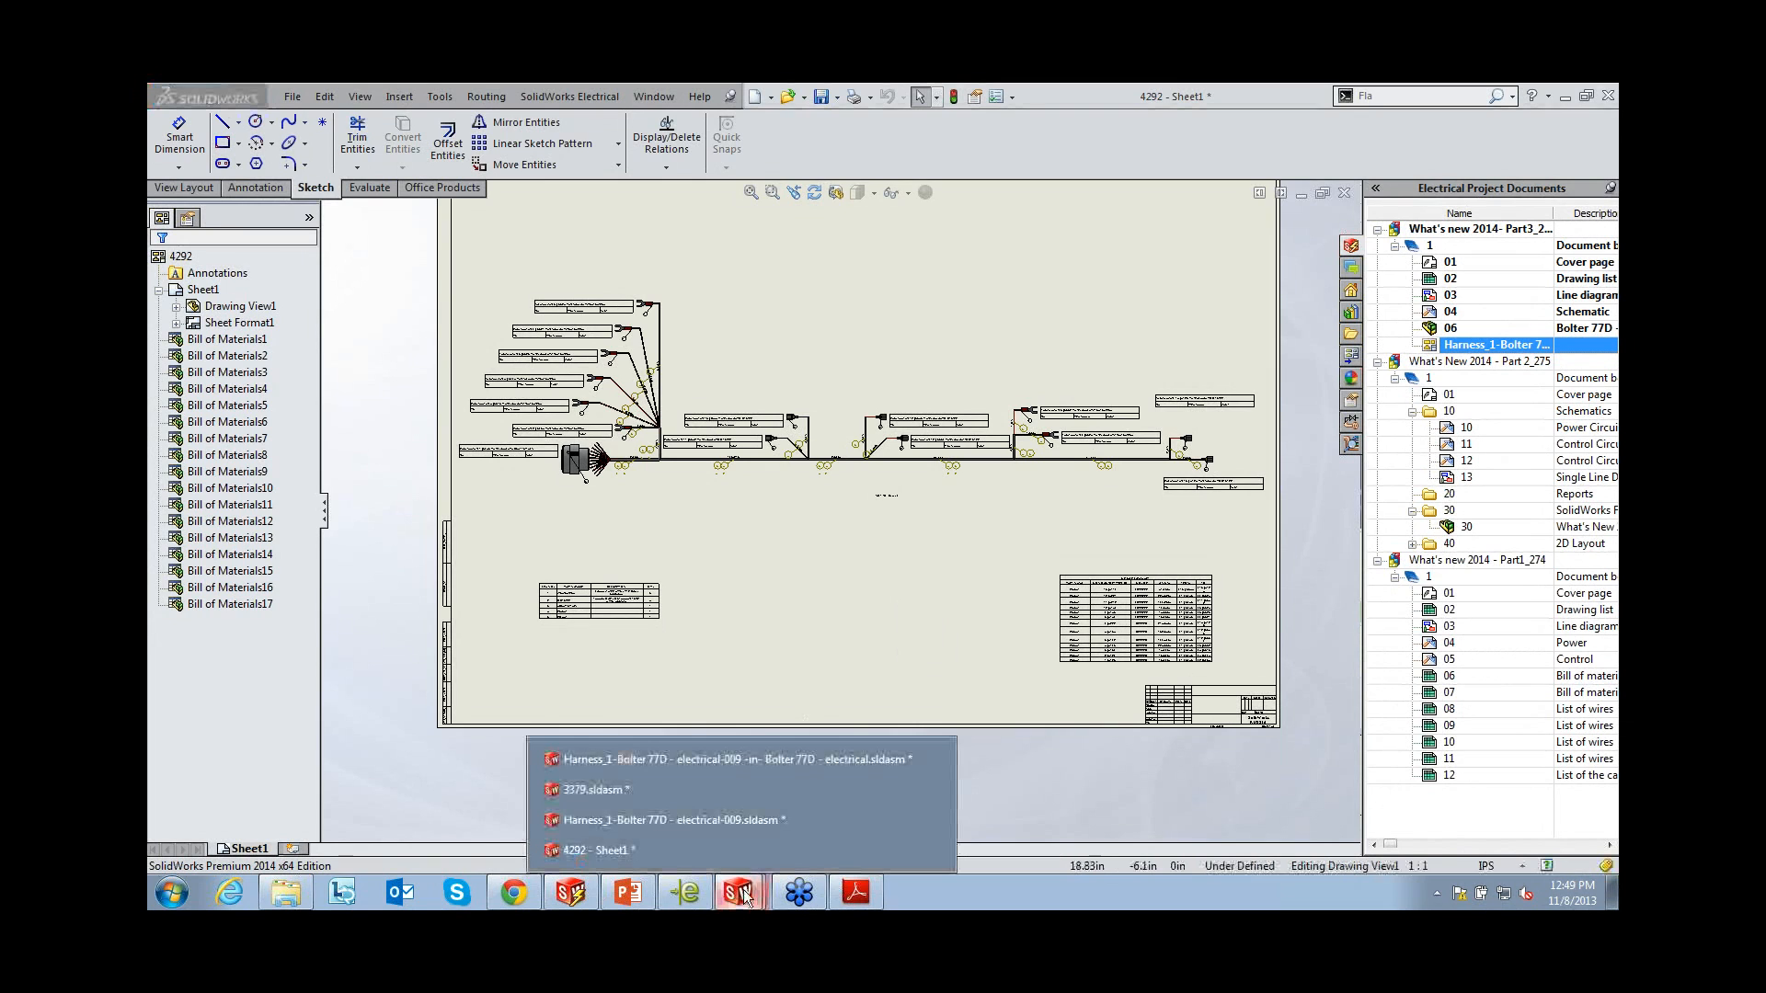
pyautogui.click(630, 897)
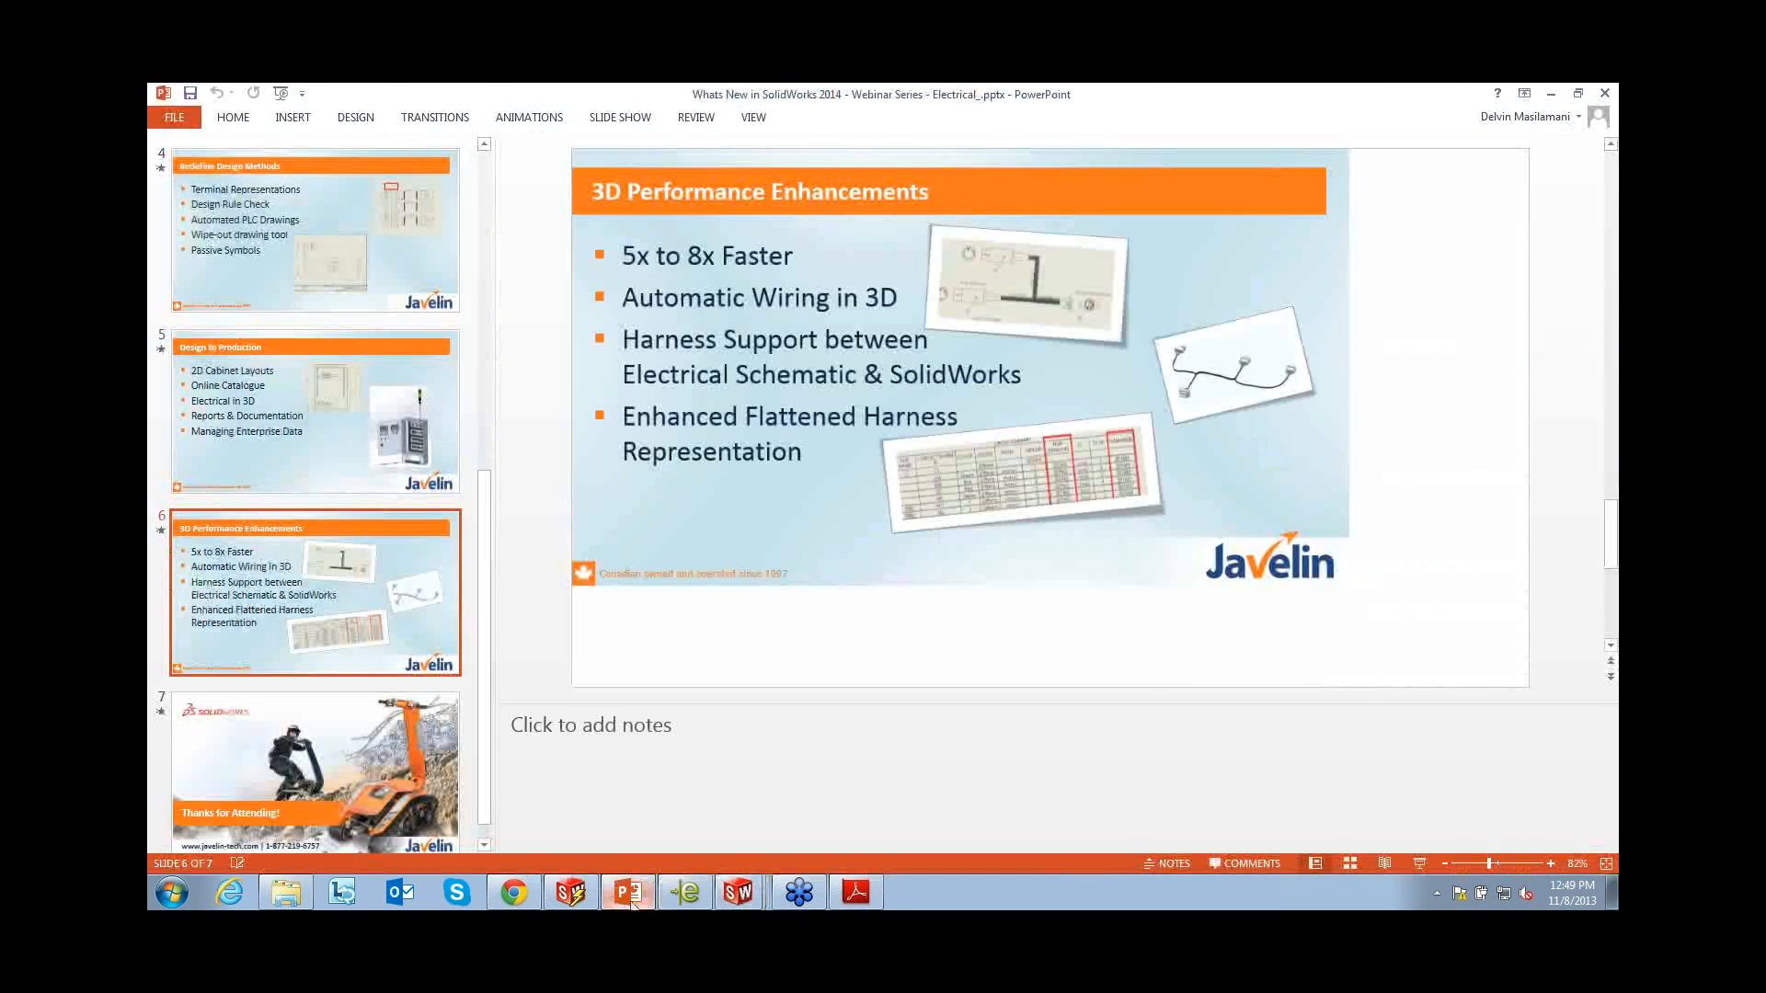
pyautogui.click(1420, 864)
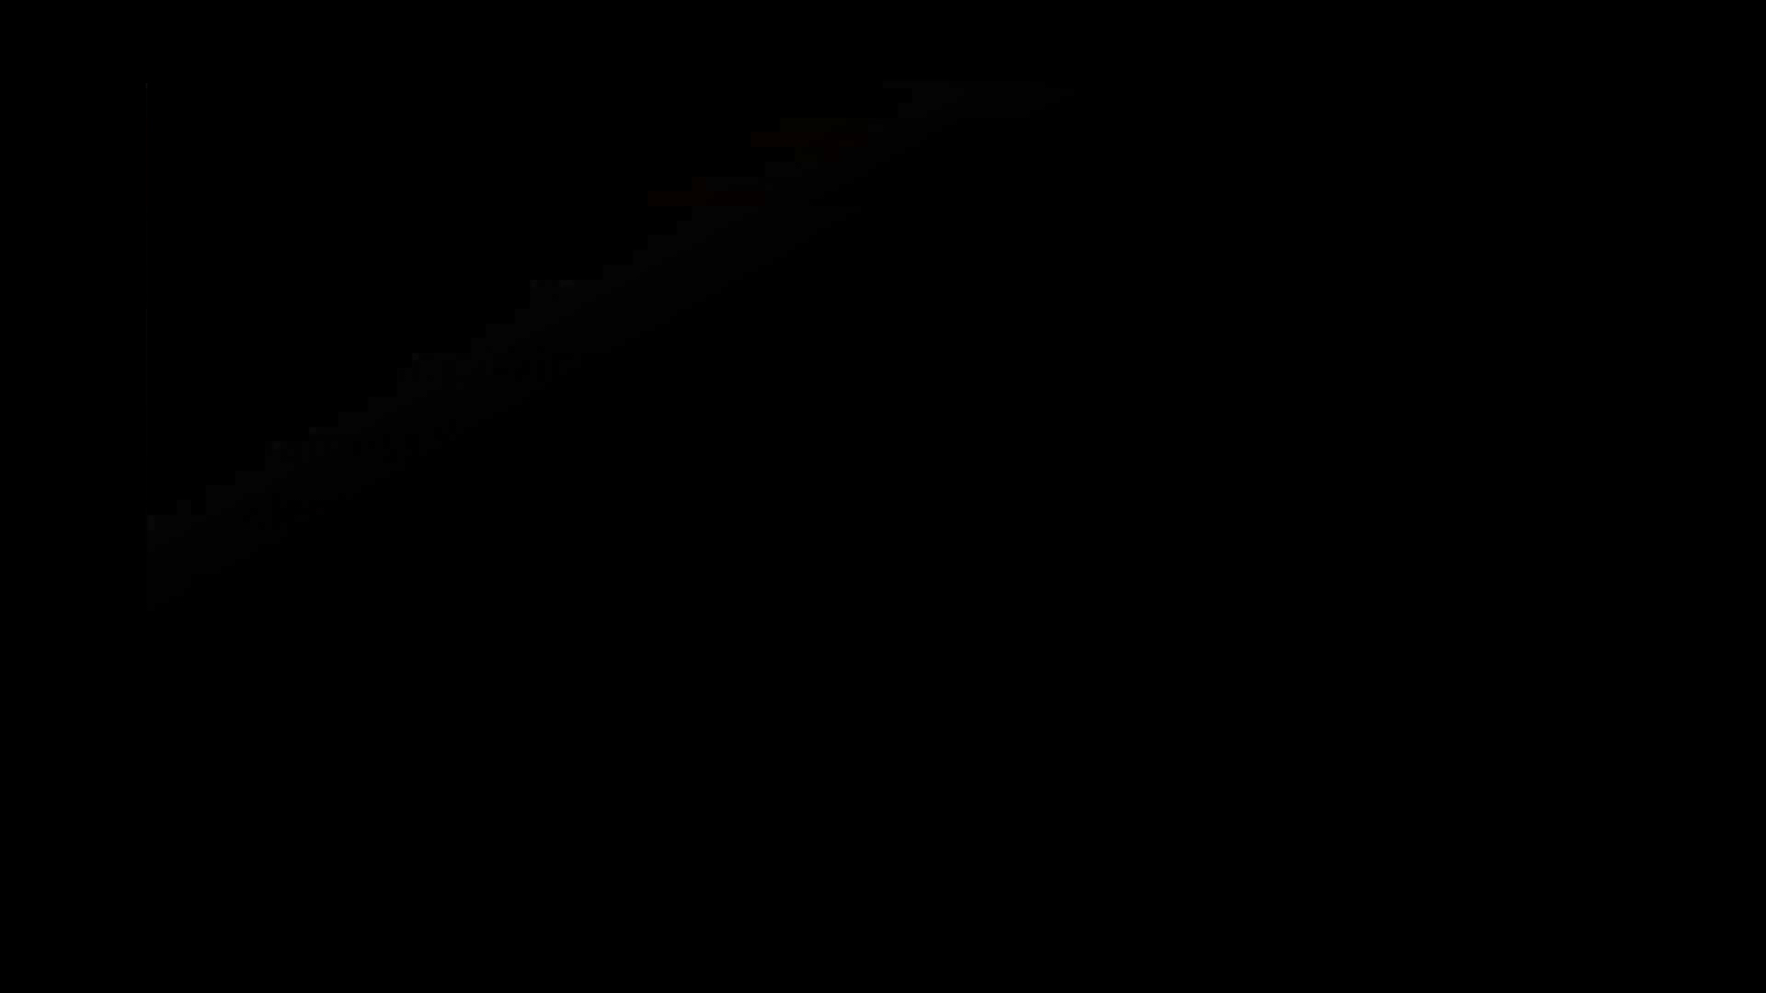